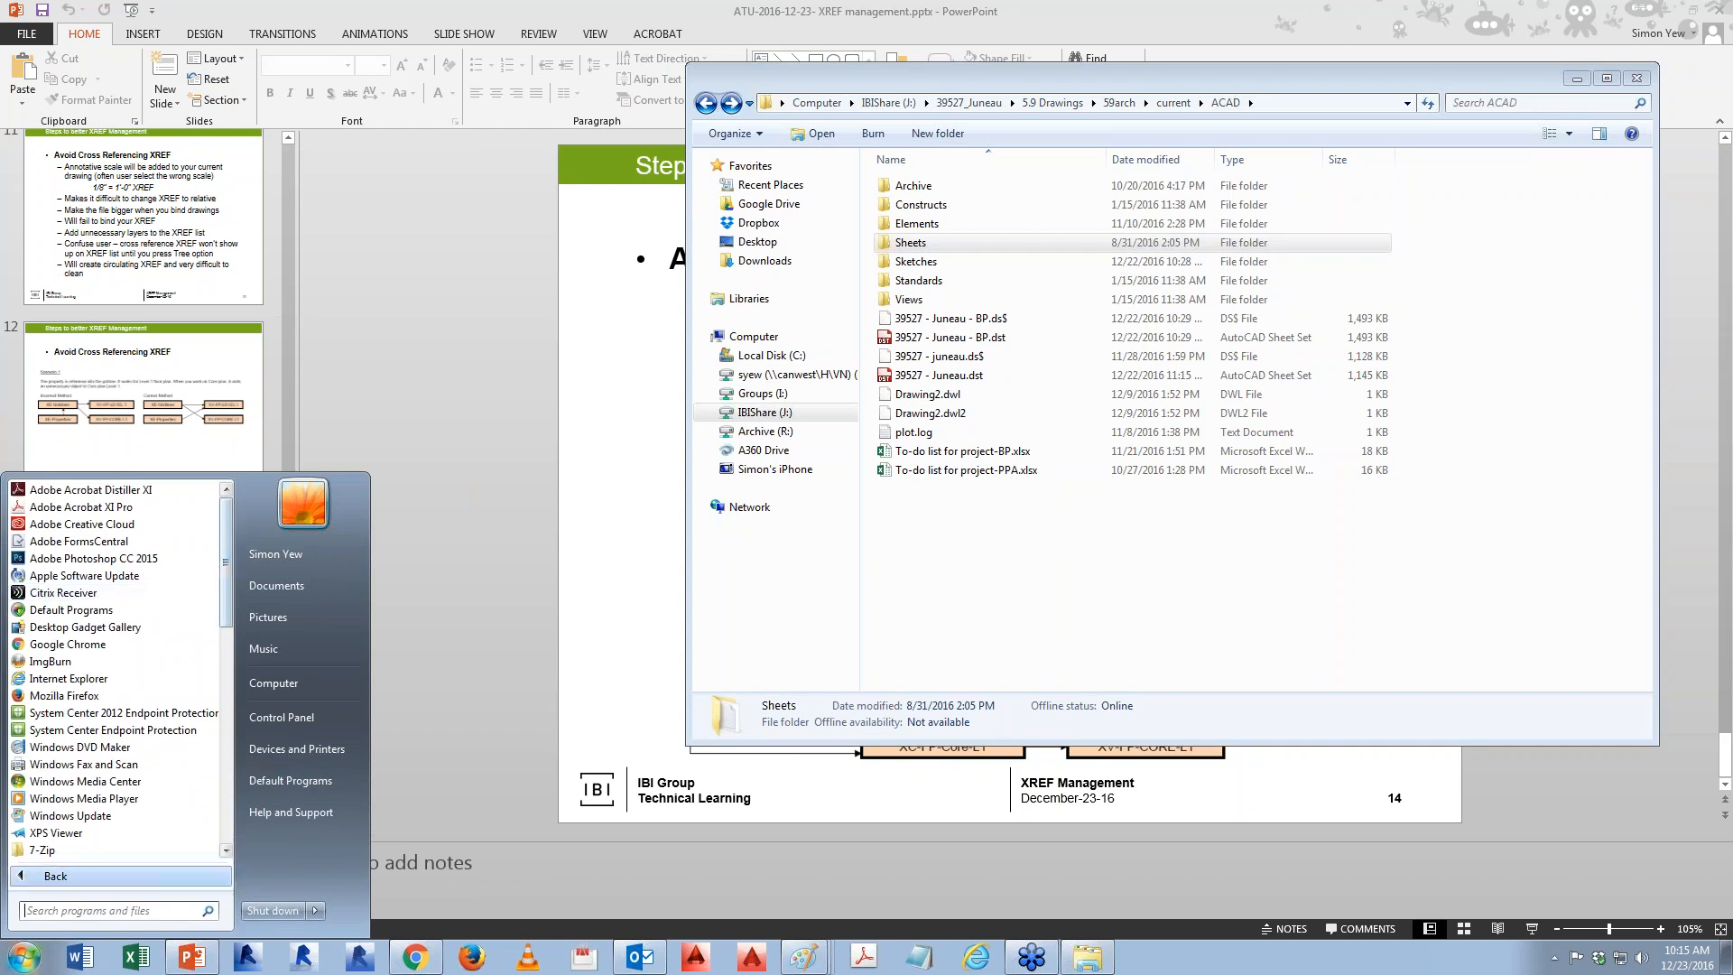
- Launch the Reference Manager that belongs to AutoCAD 2016 - English
scroll(227, 600, "down", 2)
left_click_drag(227, 602, 227, 697)
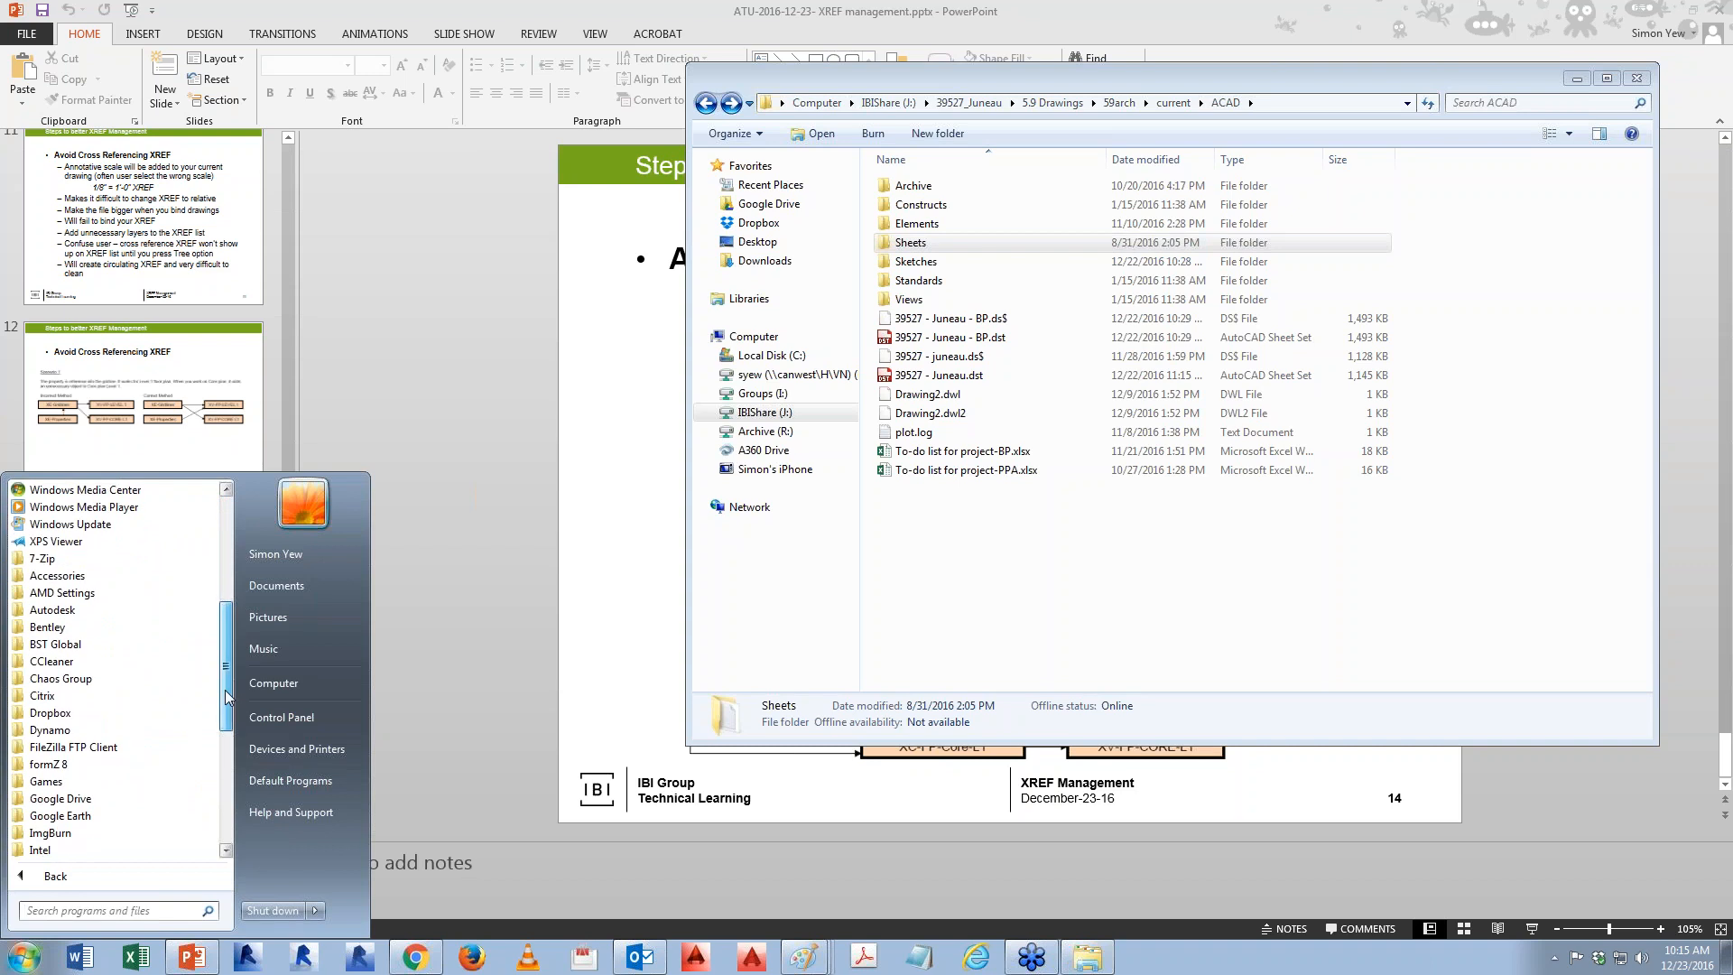
left_click(53, 609)
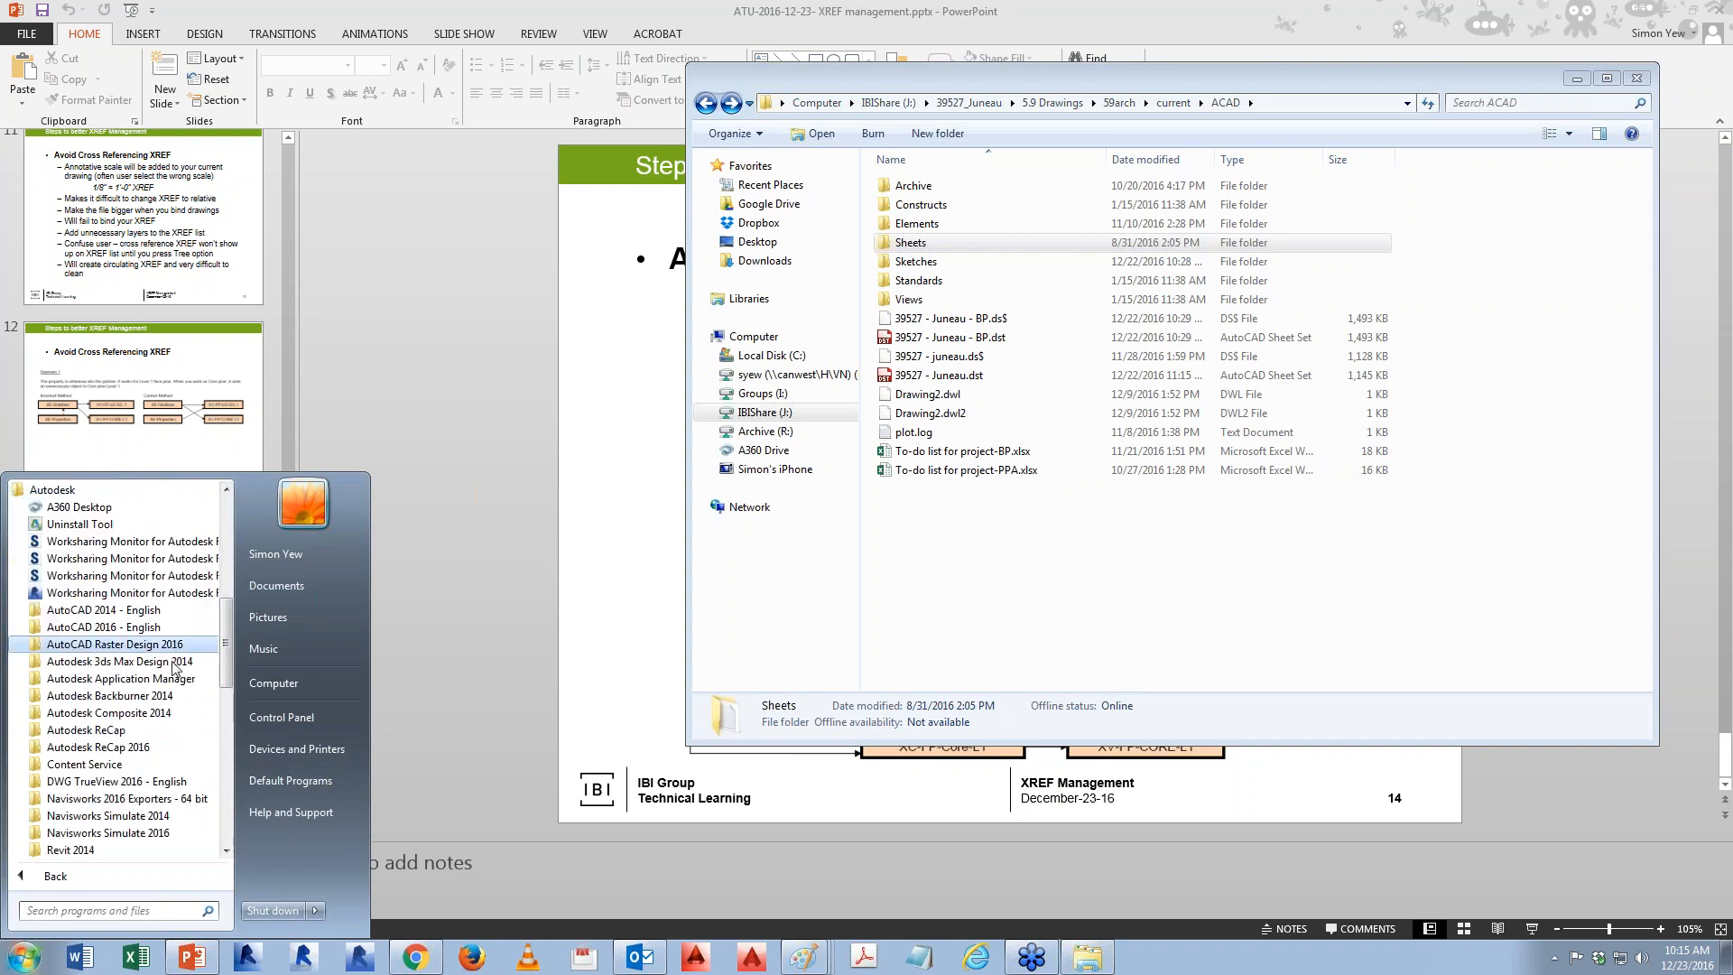
left_click(84, 611)
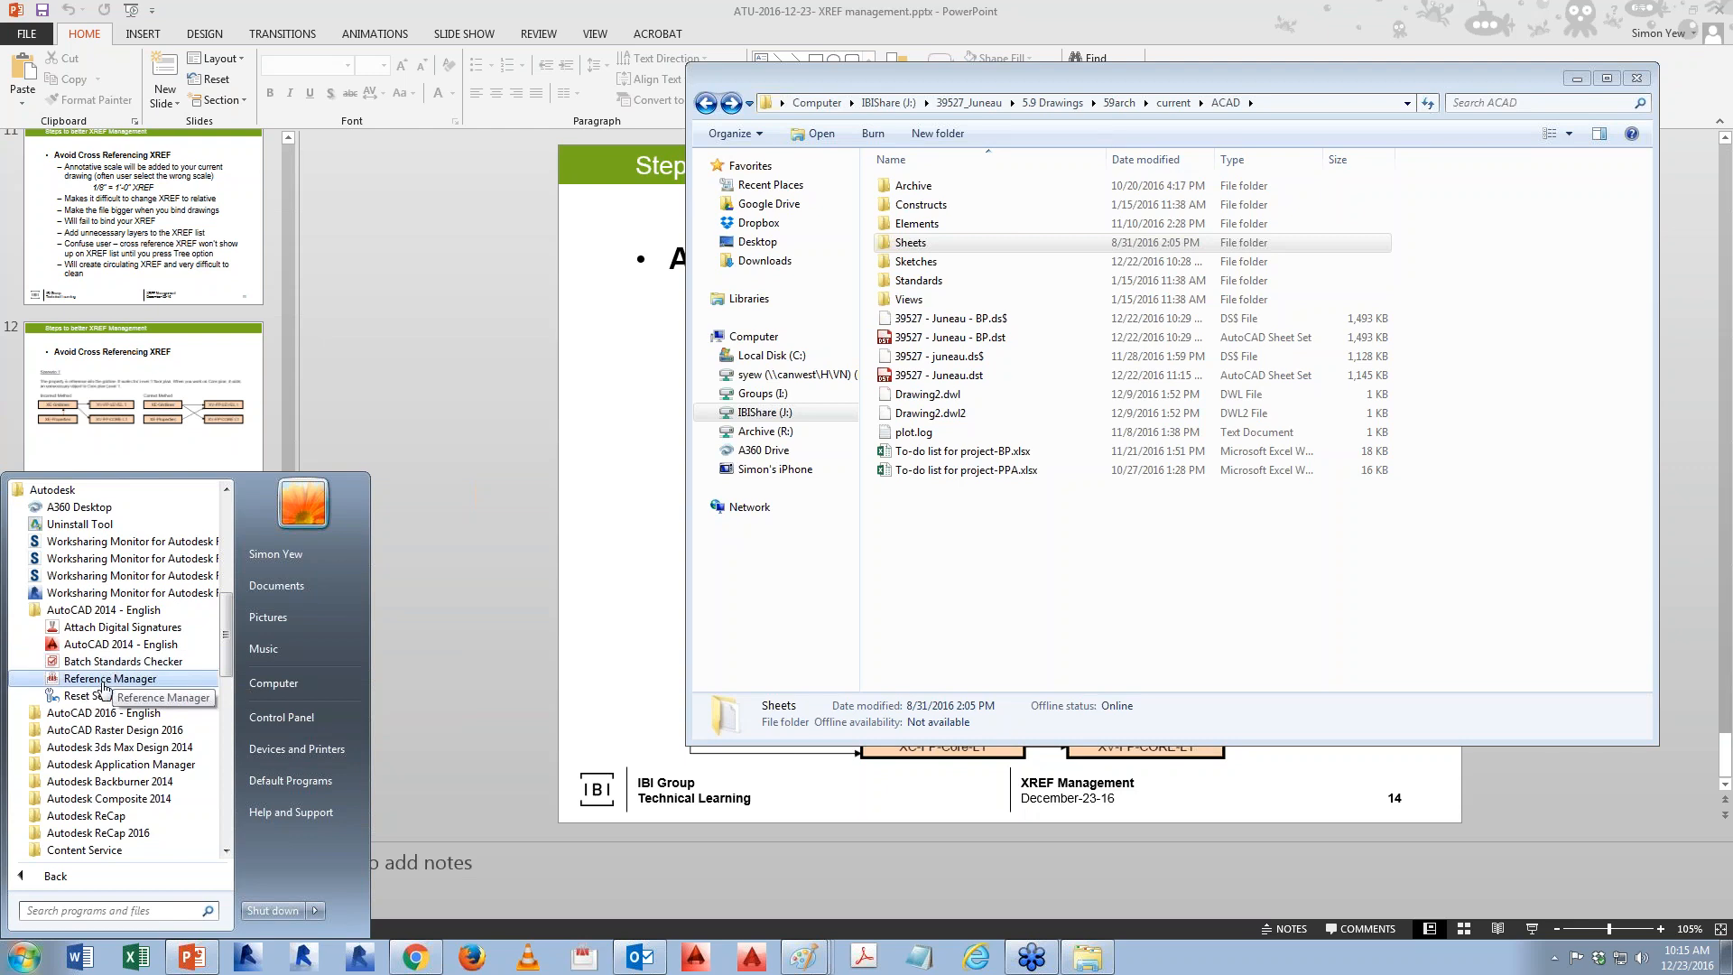
left_click(104, 712)
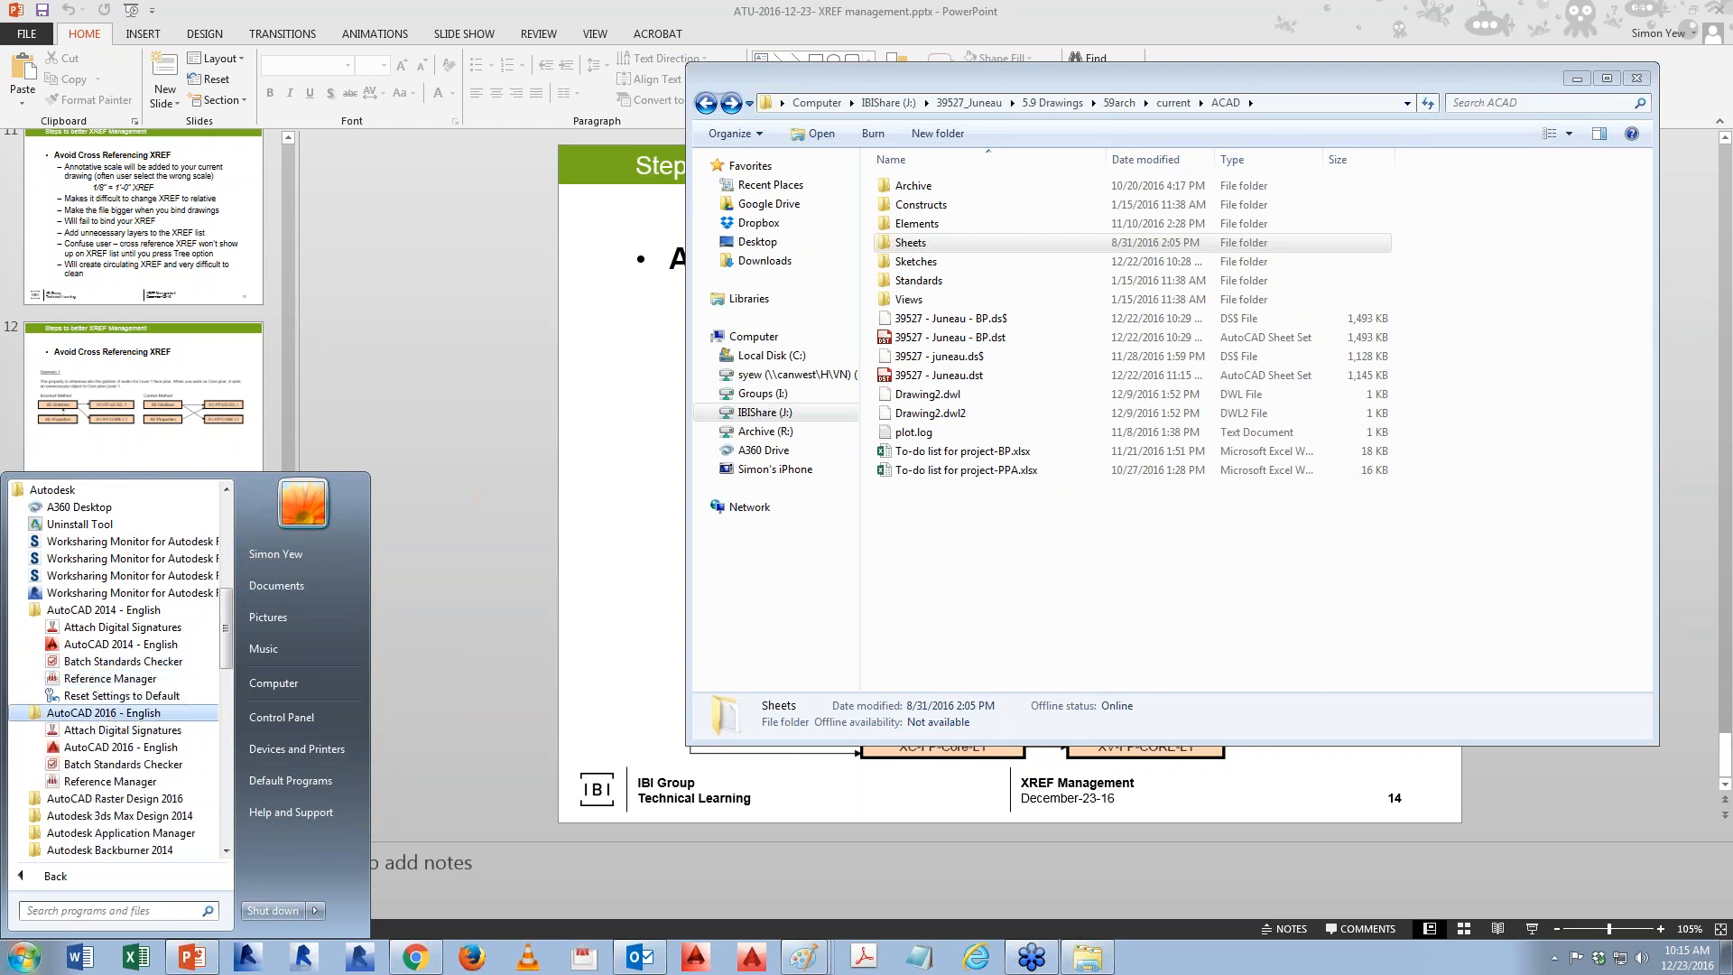
left_click(100, 781)
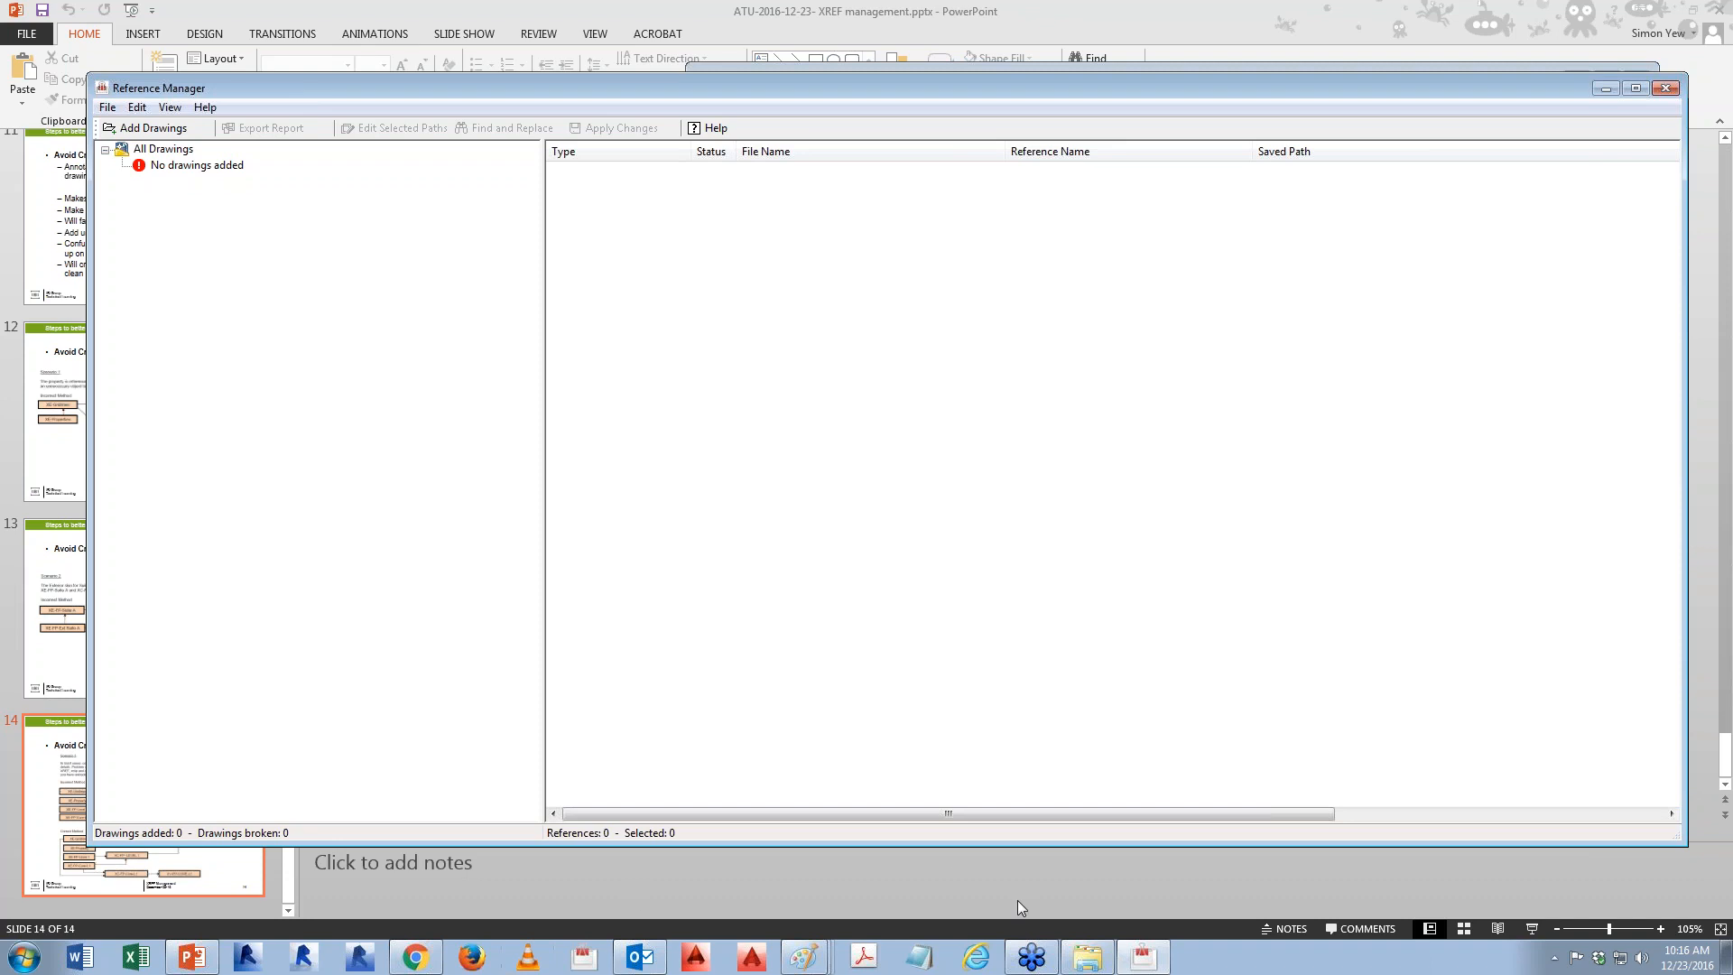
left_click_drag(512, 88, 529, 103)
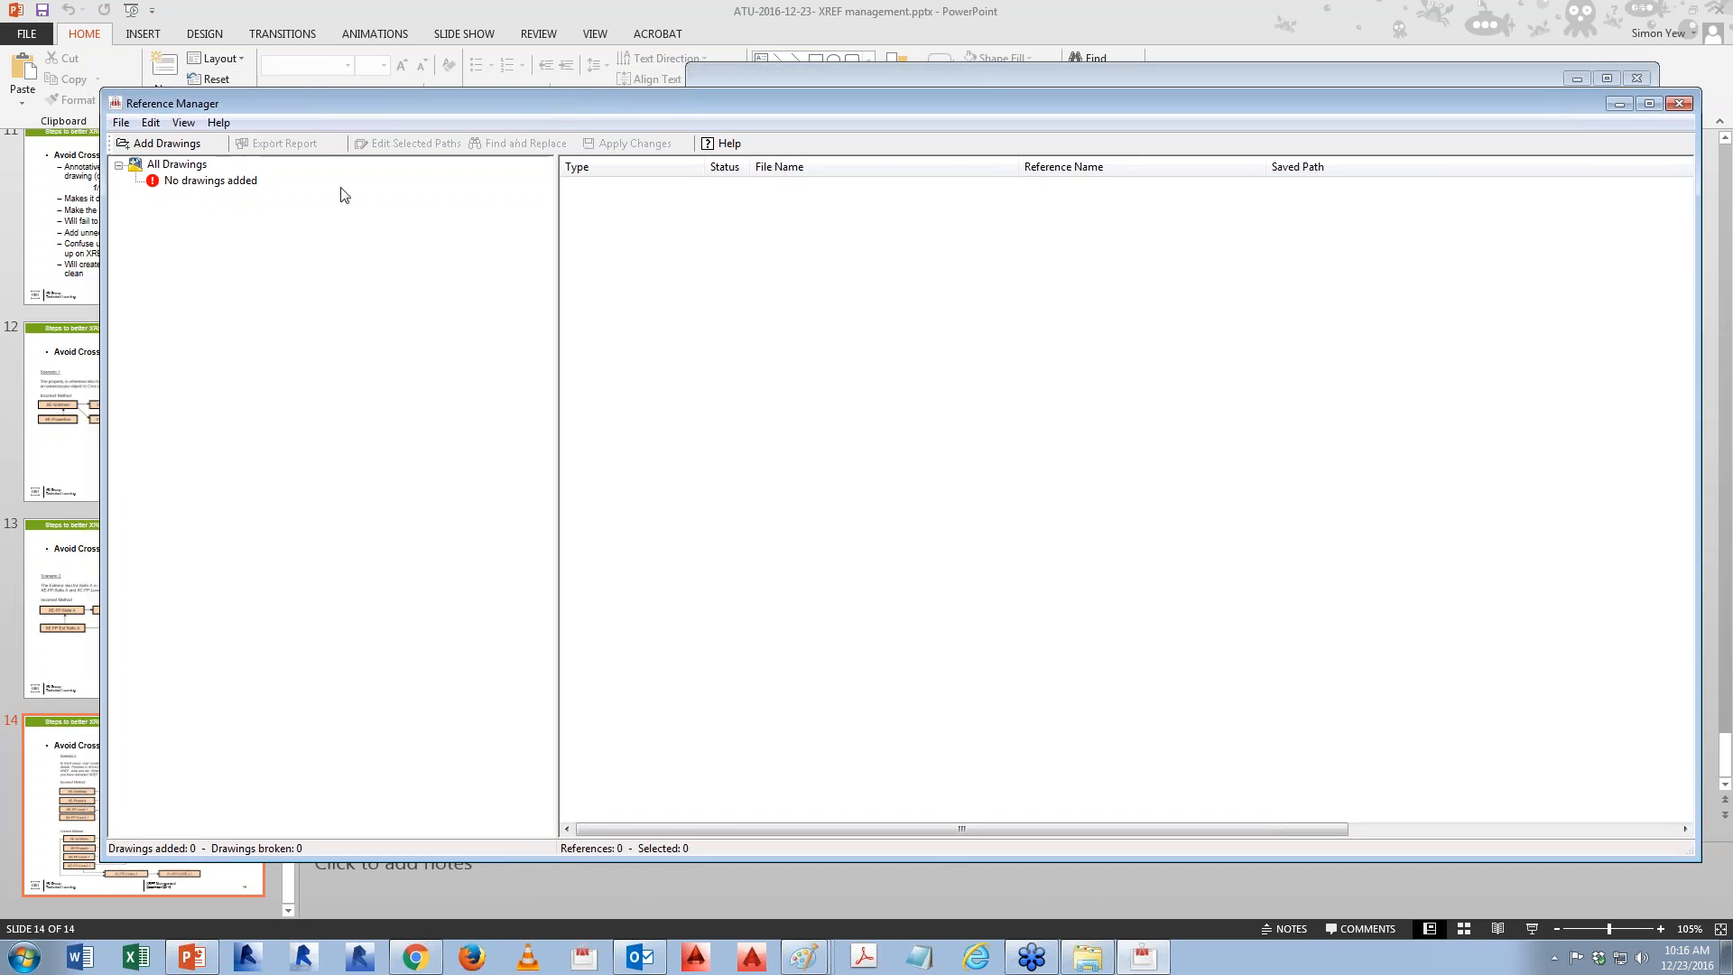
- Switch to Windows Explorer and open the 00-General folder inside the project's Sheets folder
left_click(1103, 965)
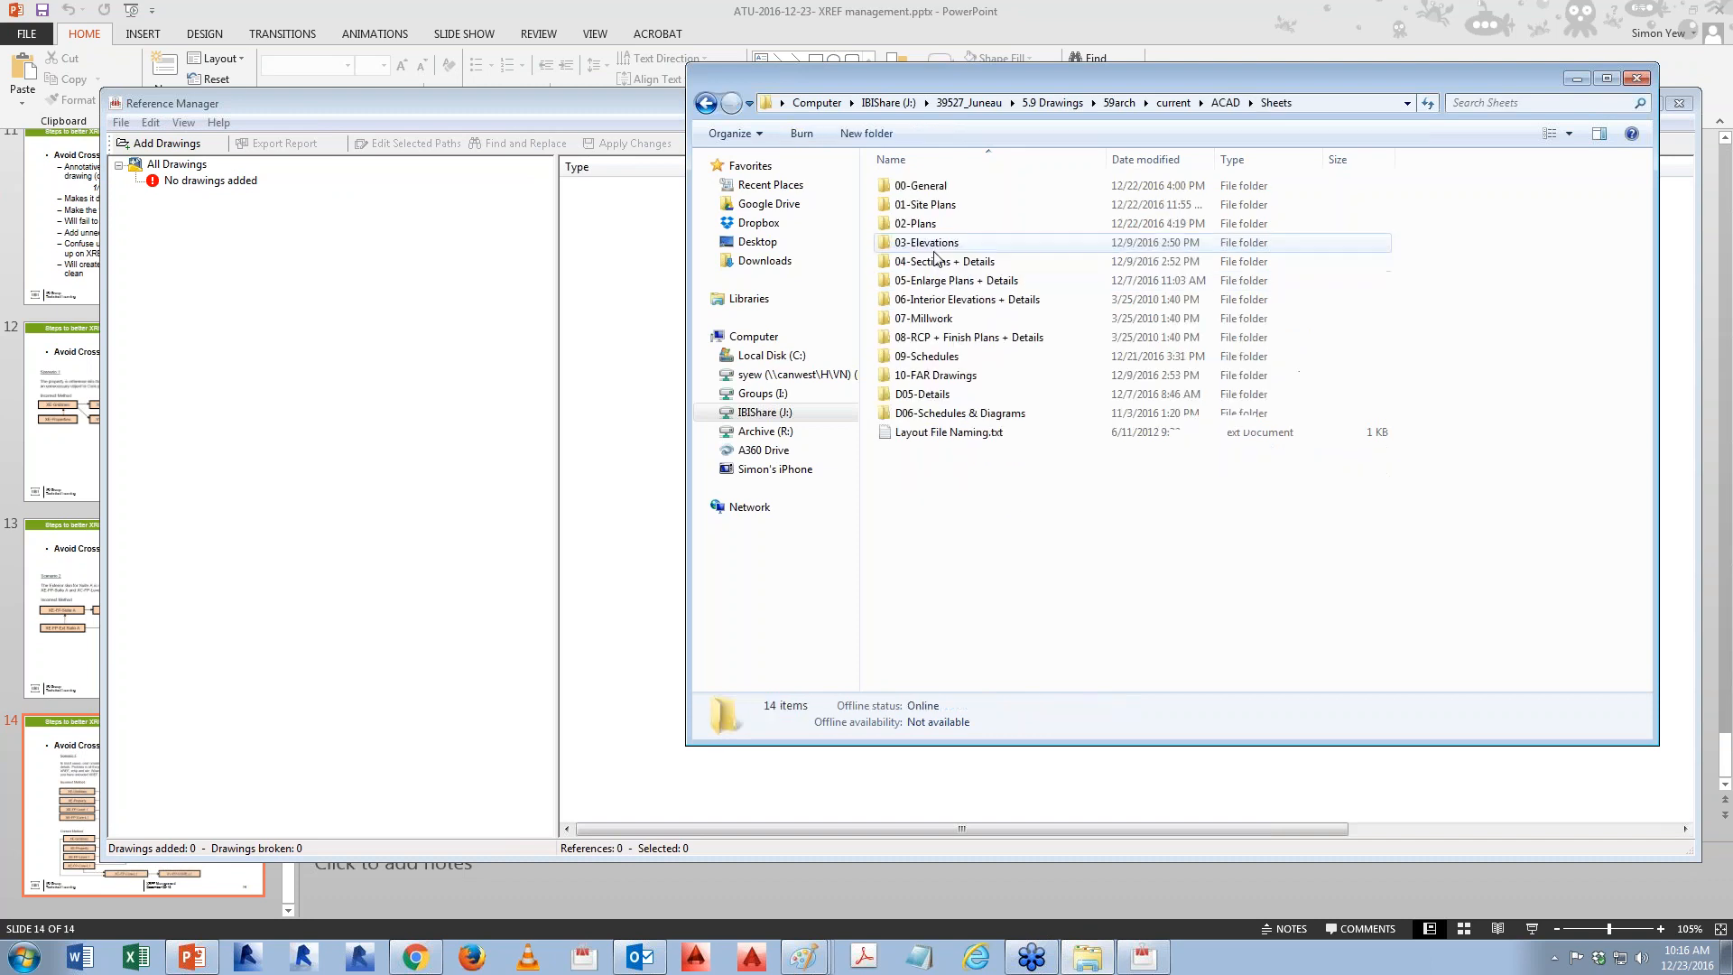
left_click(923, 222)
left_click(923, 183)
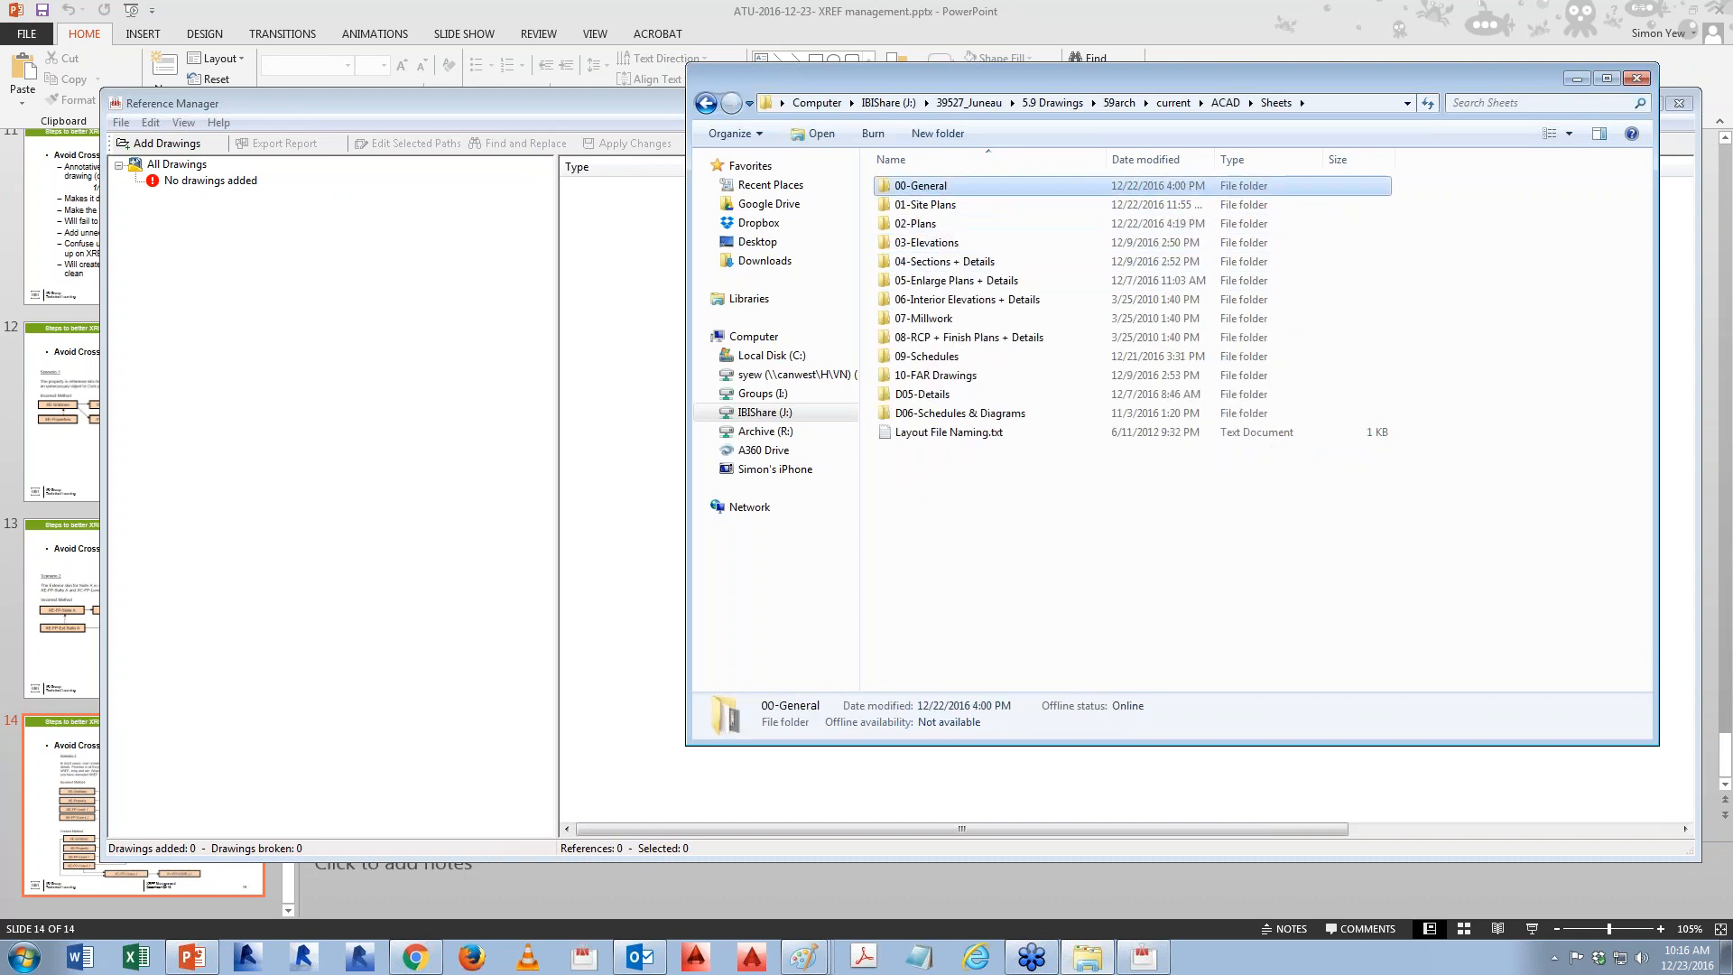
double_click(922, 185)
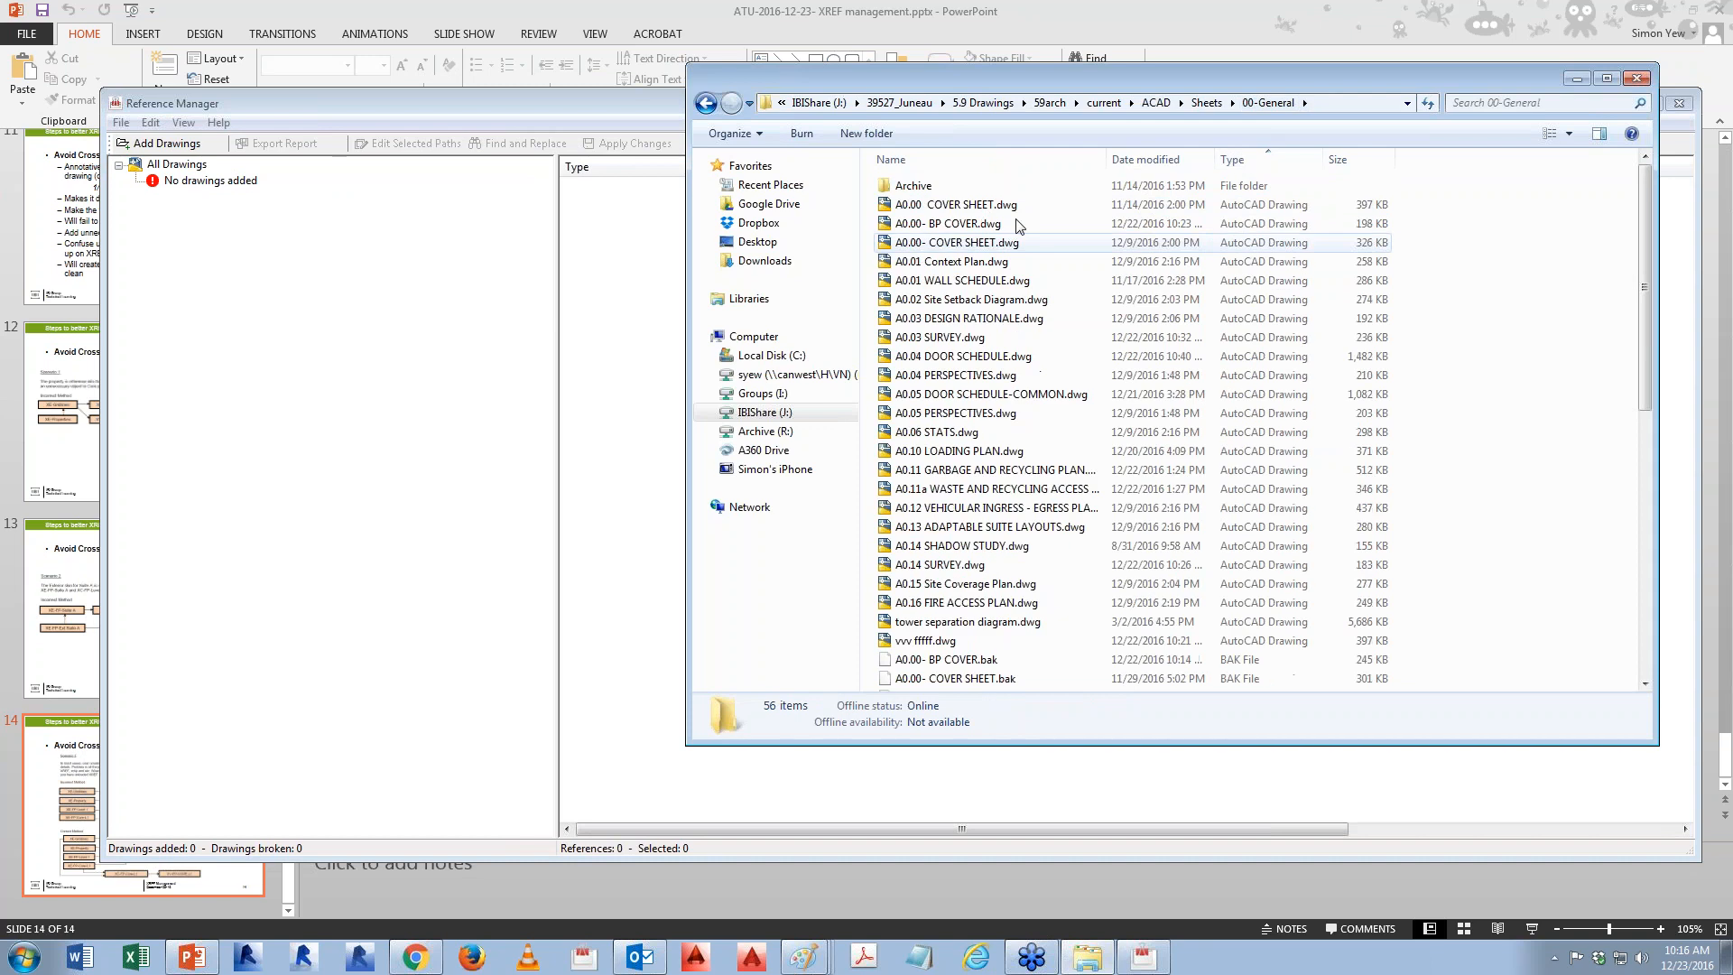
- Add the drawings from A0.00 COVER SHEET.dwg through A0.16 FIRE ACCESS PLAN.dwg to Reference Manager, including all xrefs regardless of nesting level
left_click(975, 207)
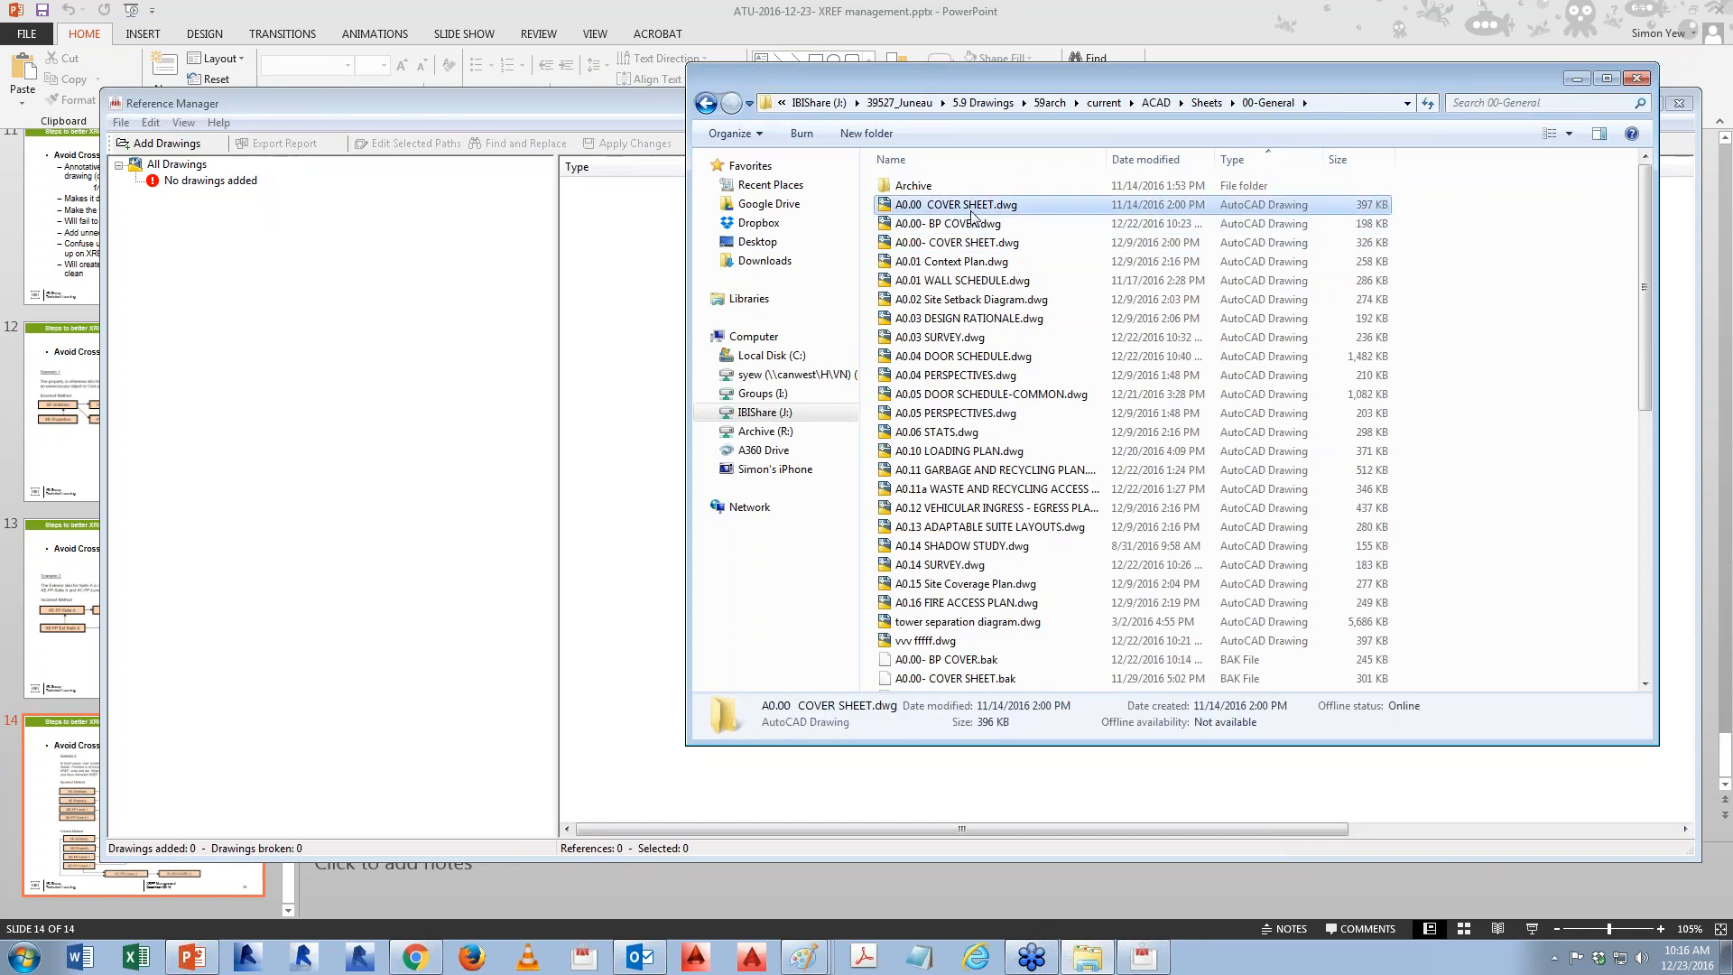
left_click(950, 604, "shift")
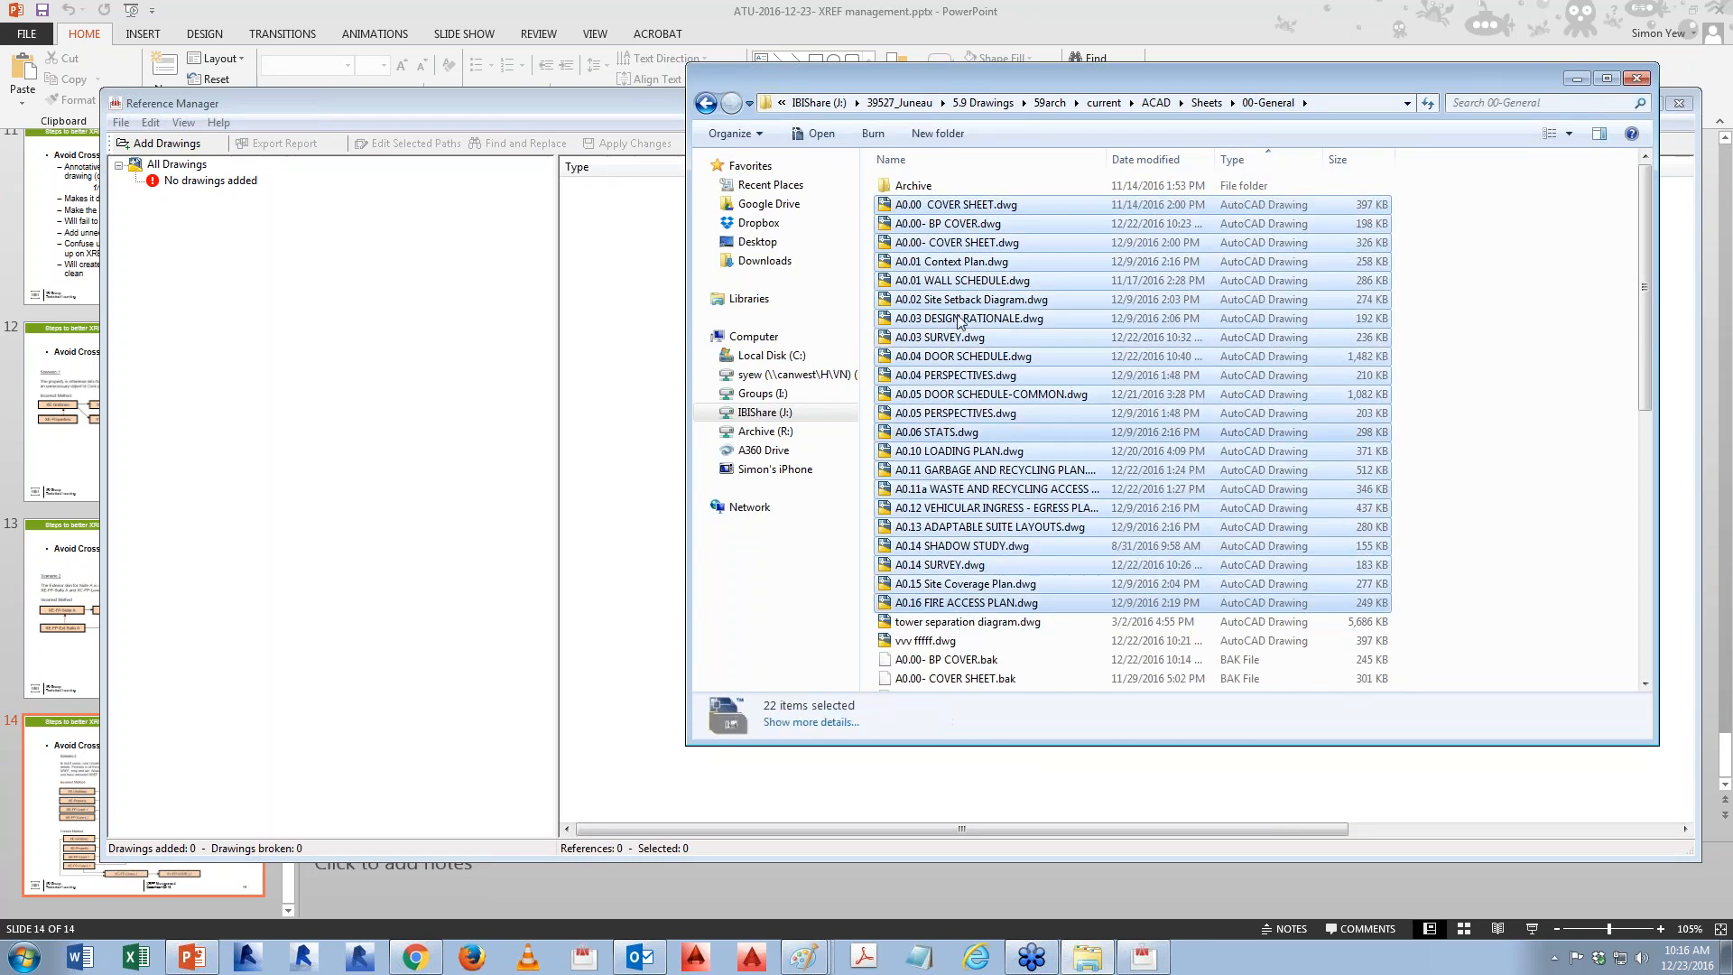
key("Return")
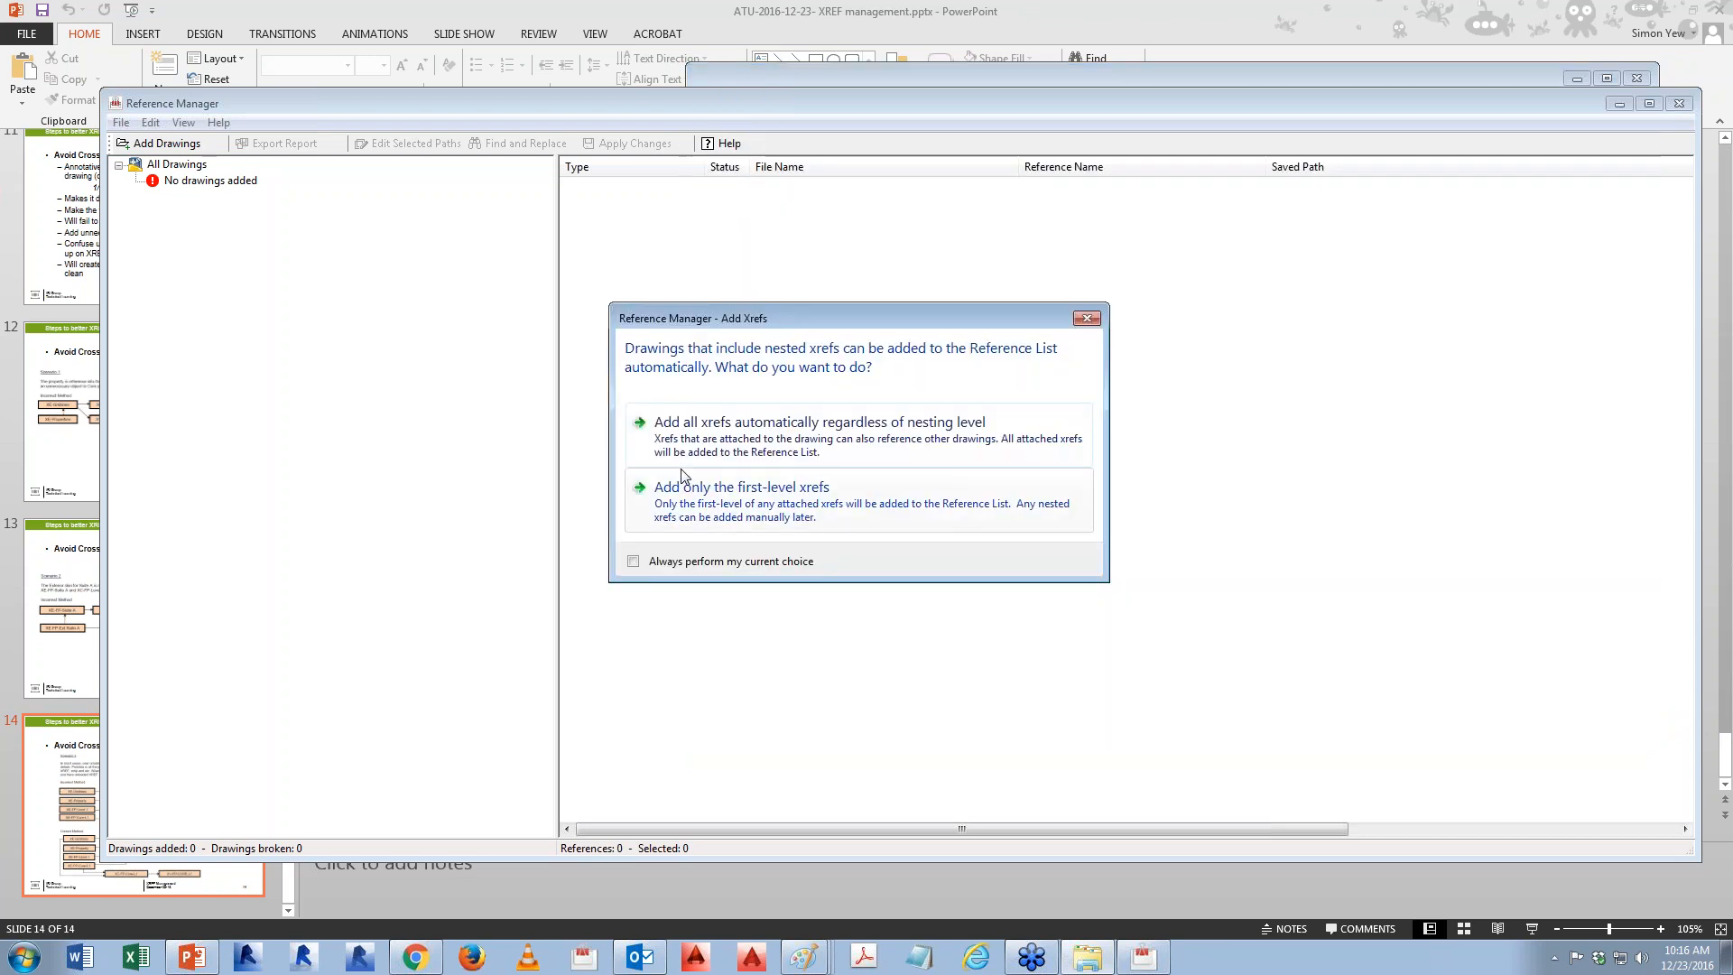
left_click_drag(787, 318, 803, 253)
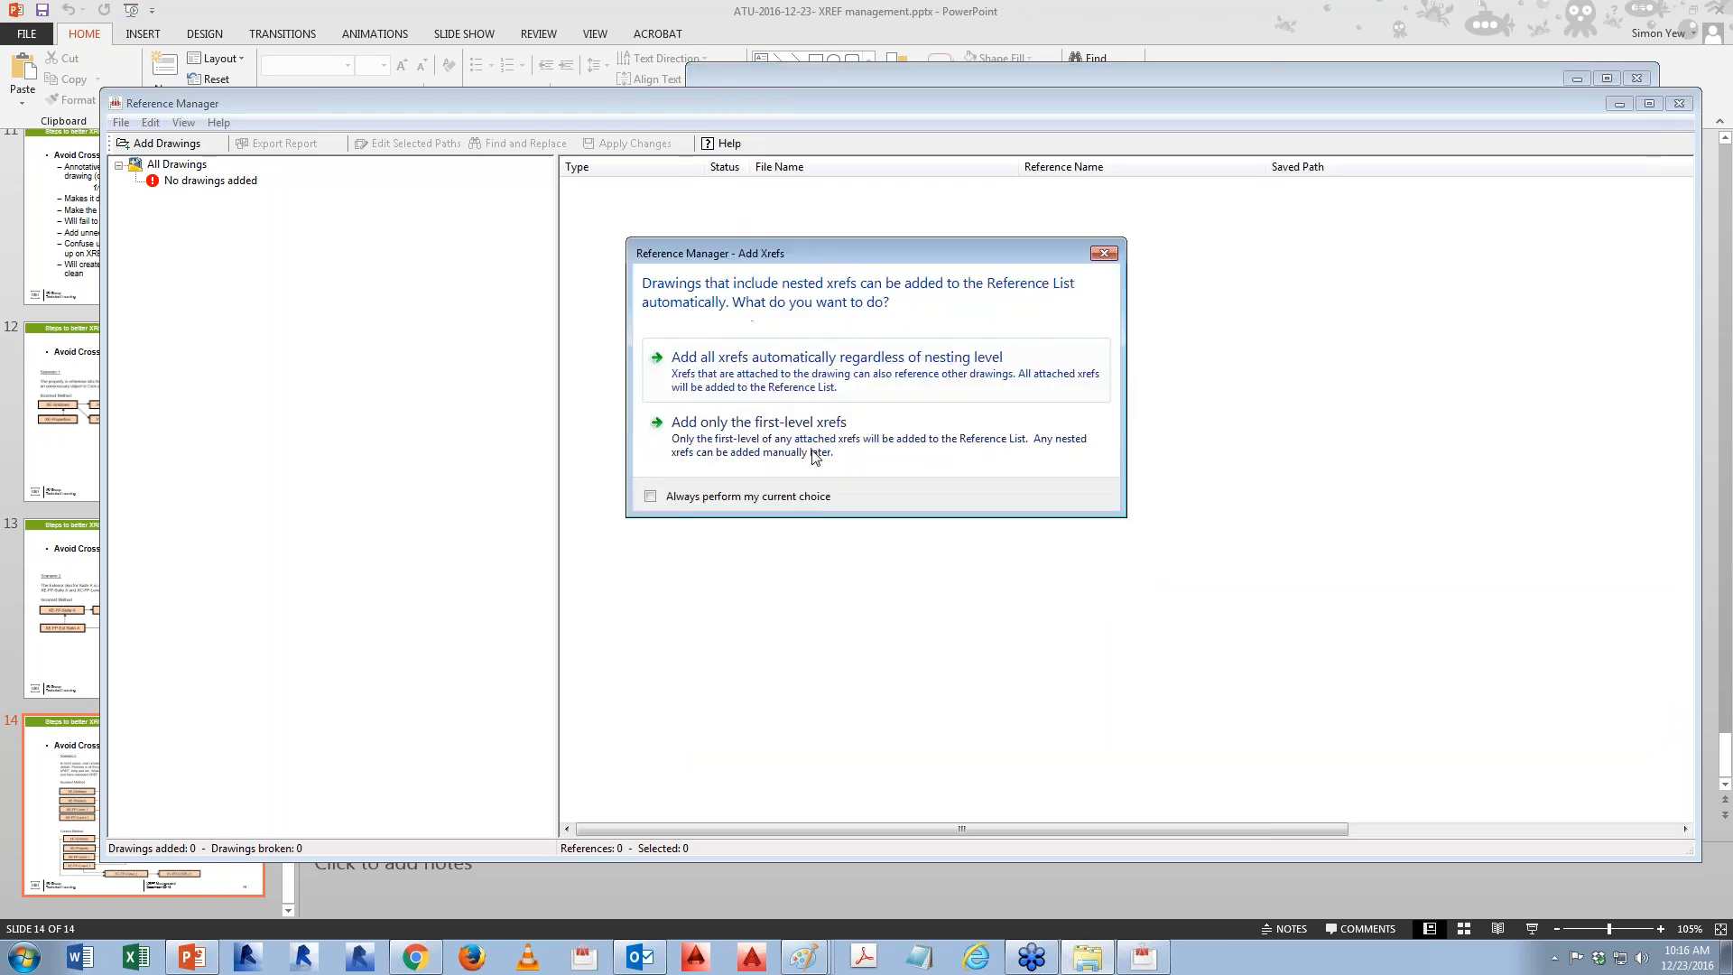
left_click(790, 377)
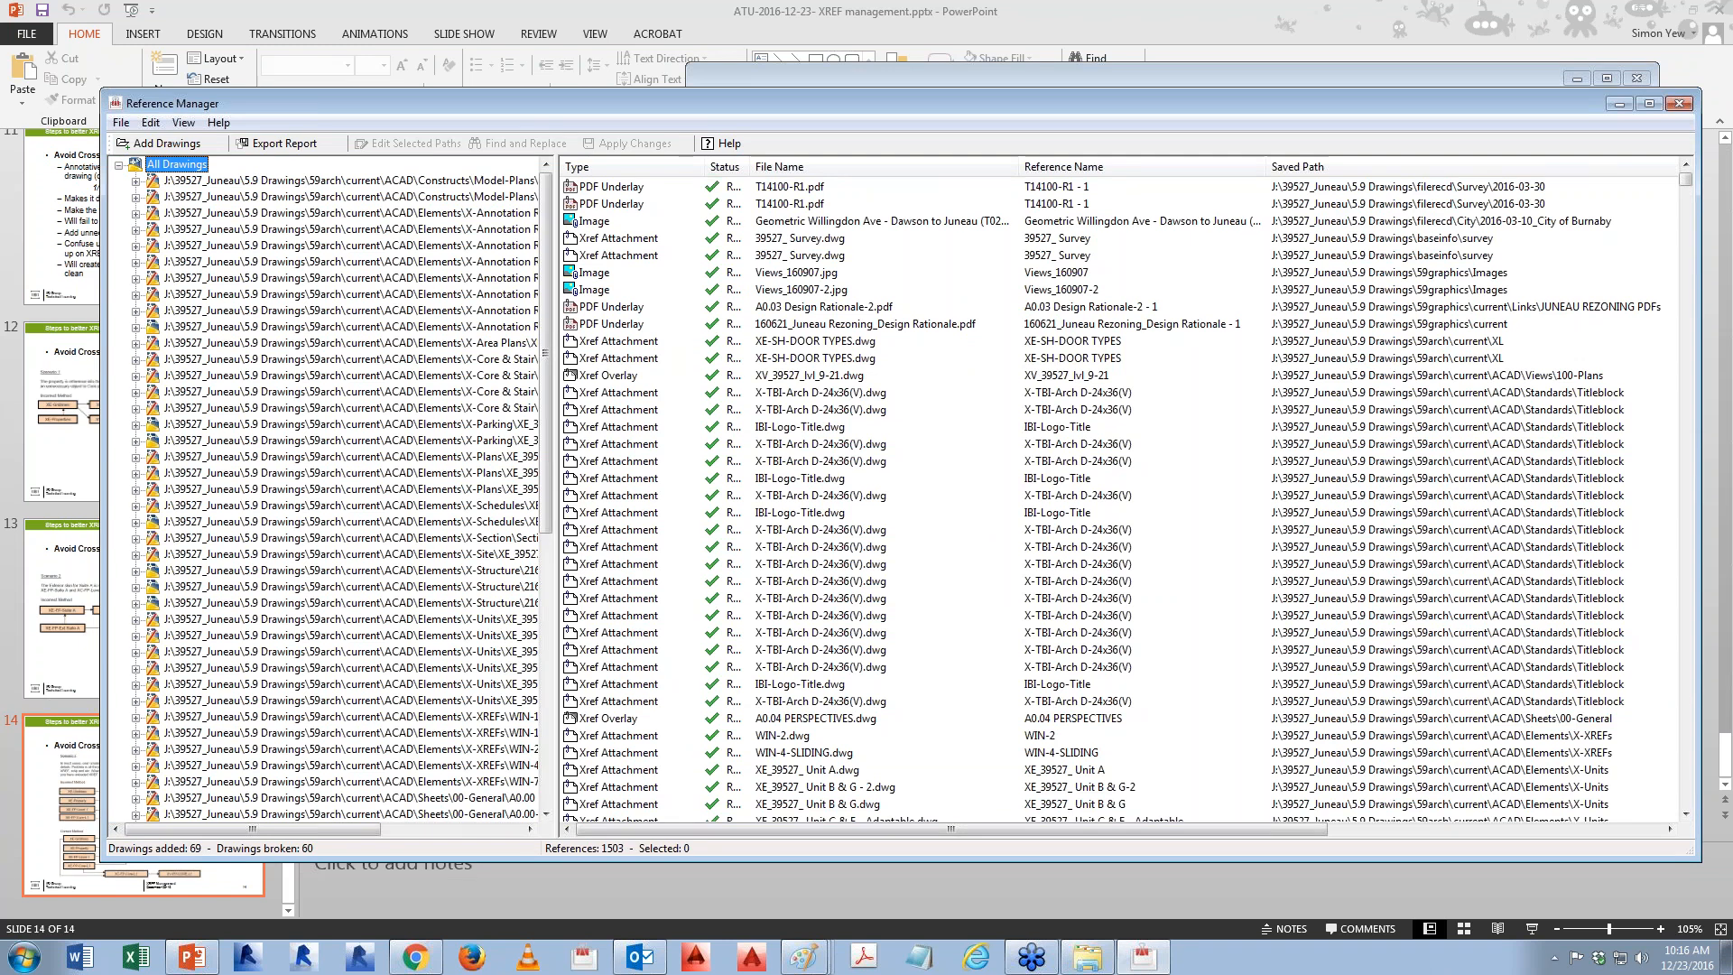
- Sort the references by saved path and set the path of XE_A_SECTION IDENTIFIER.dwg to ..\..\Elements\X-Annotation Ref
left_click(1327, 171)
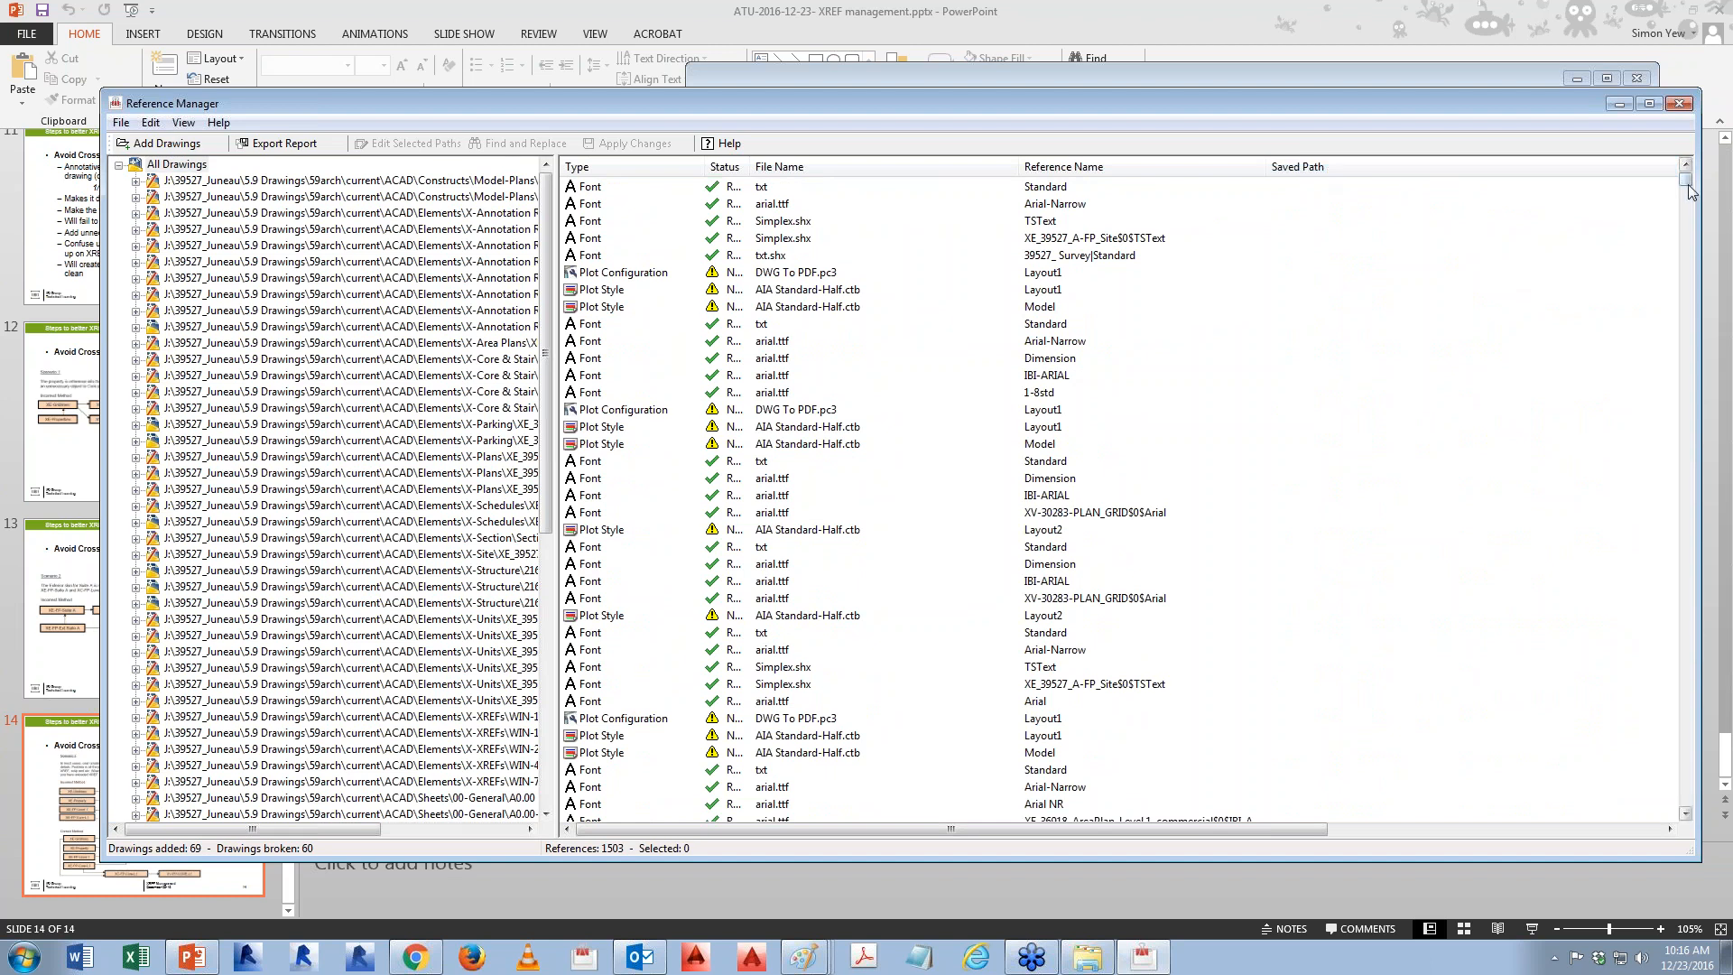
left_click_drag(1687, 183, 1677, 793)
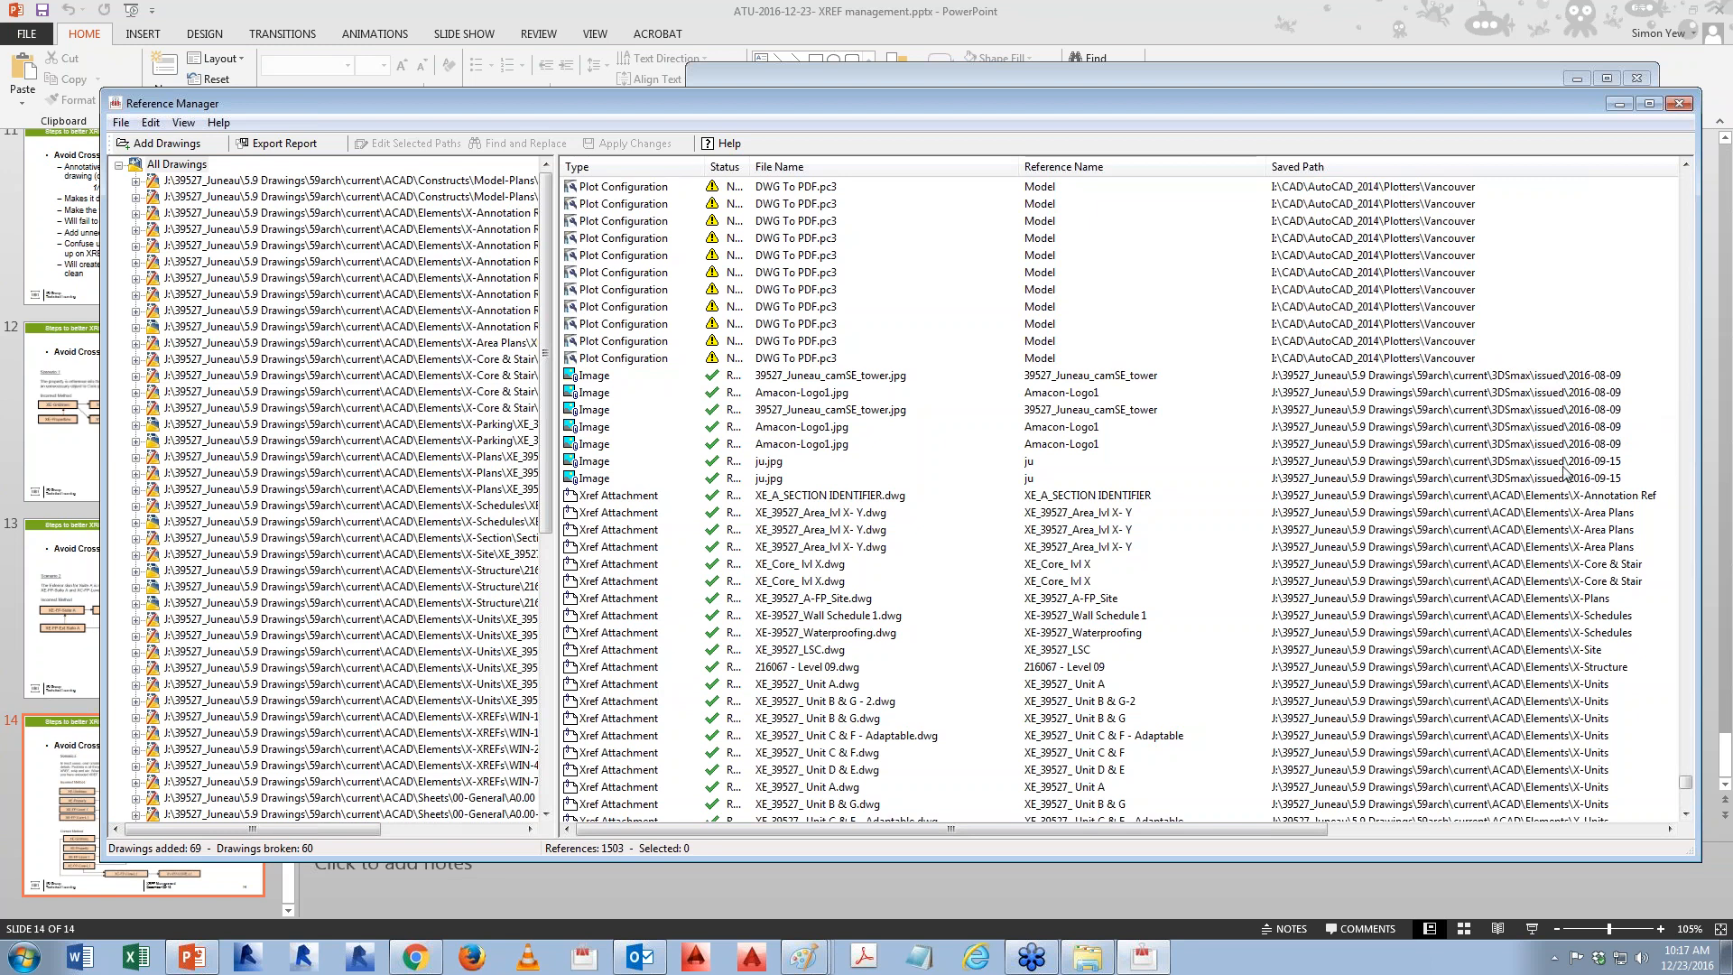
left_click(1627, 498)
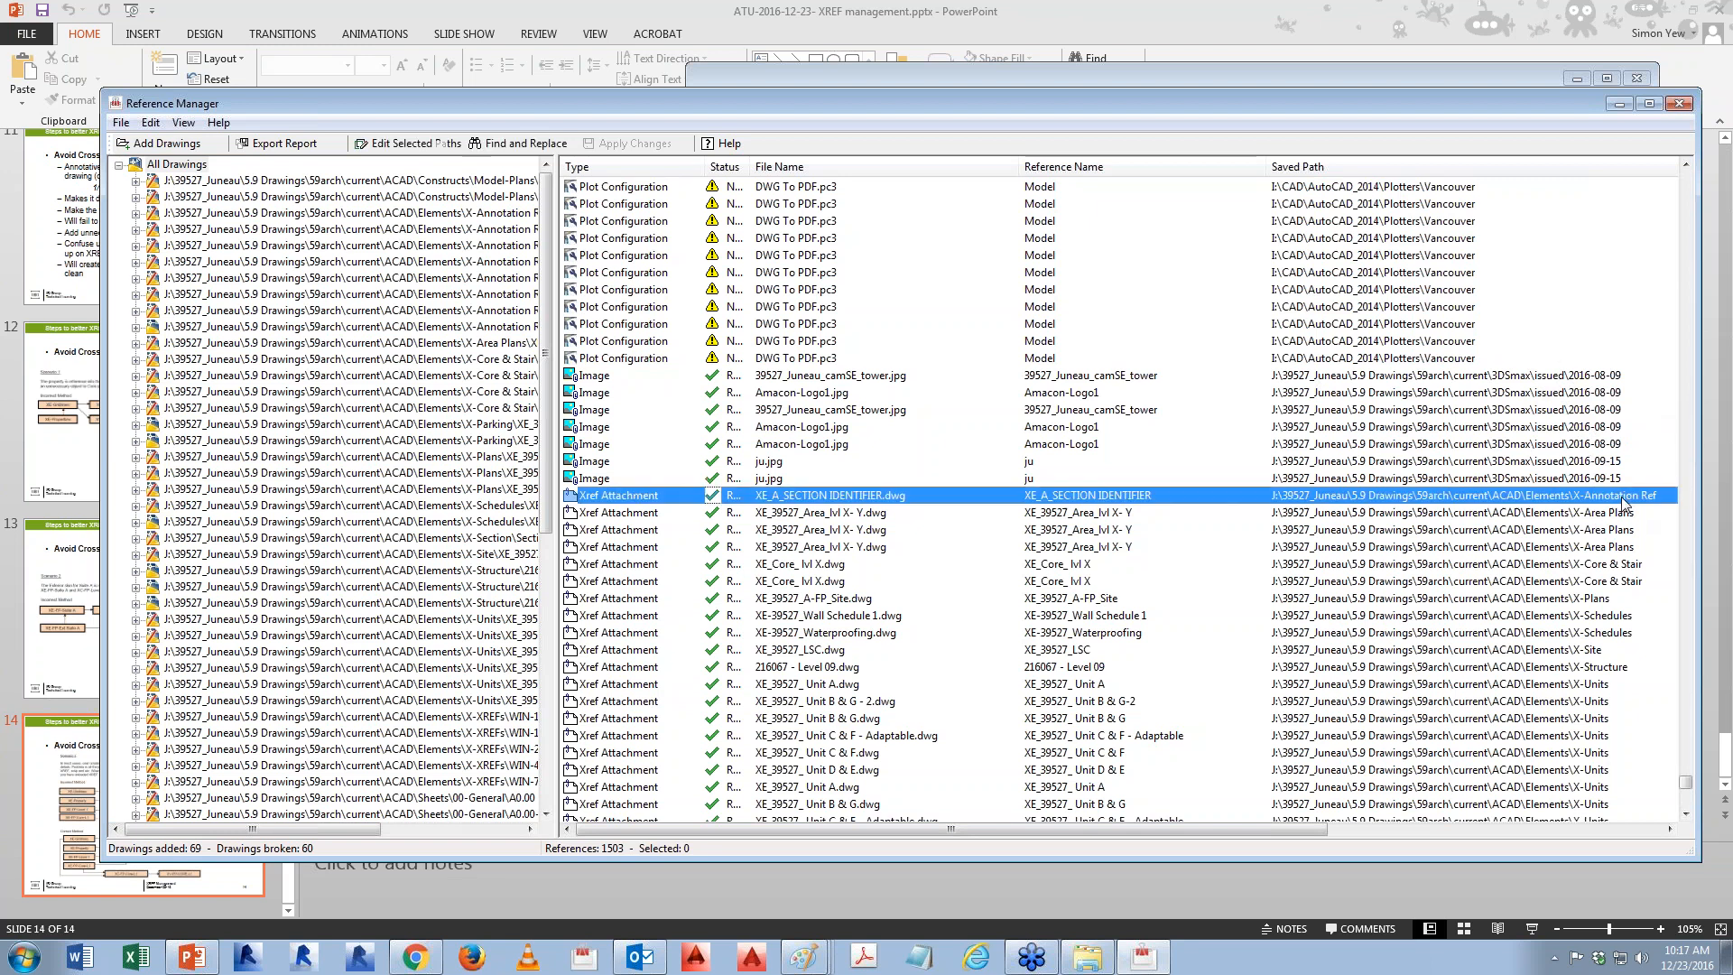
right_click(1530, 501)
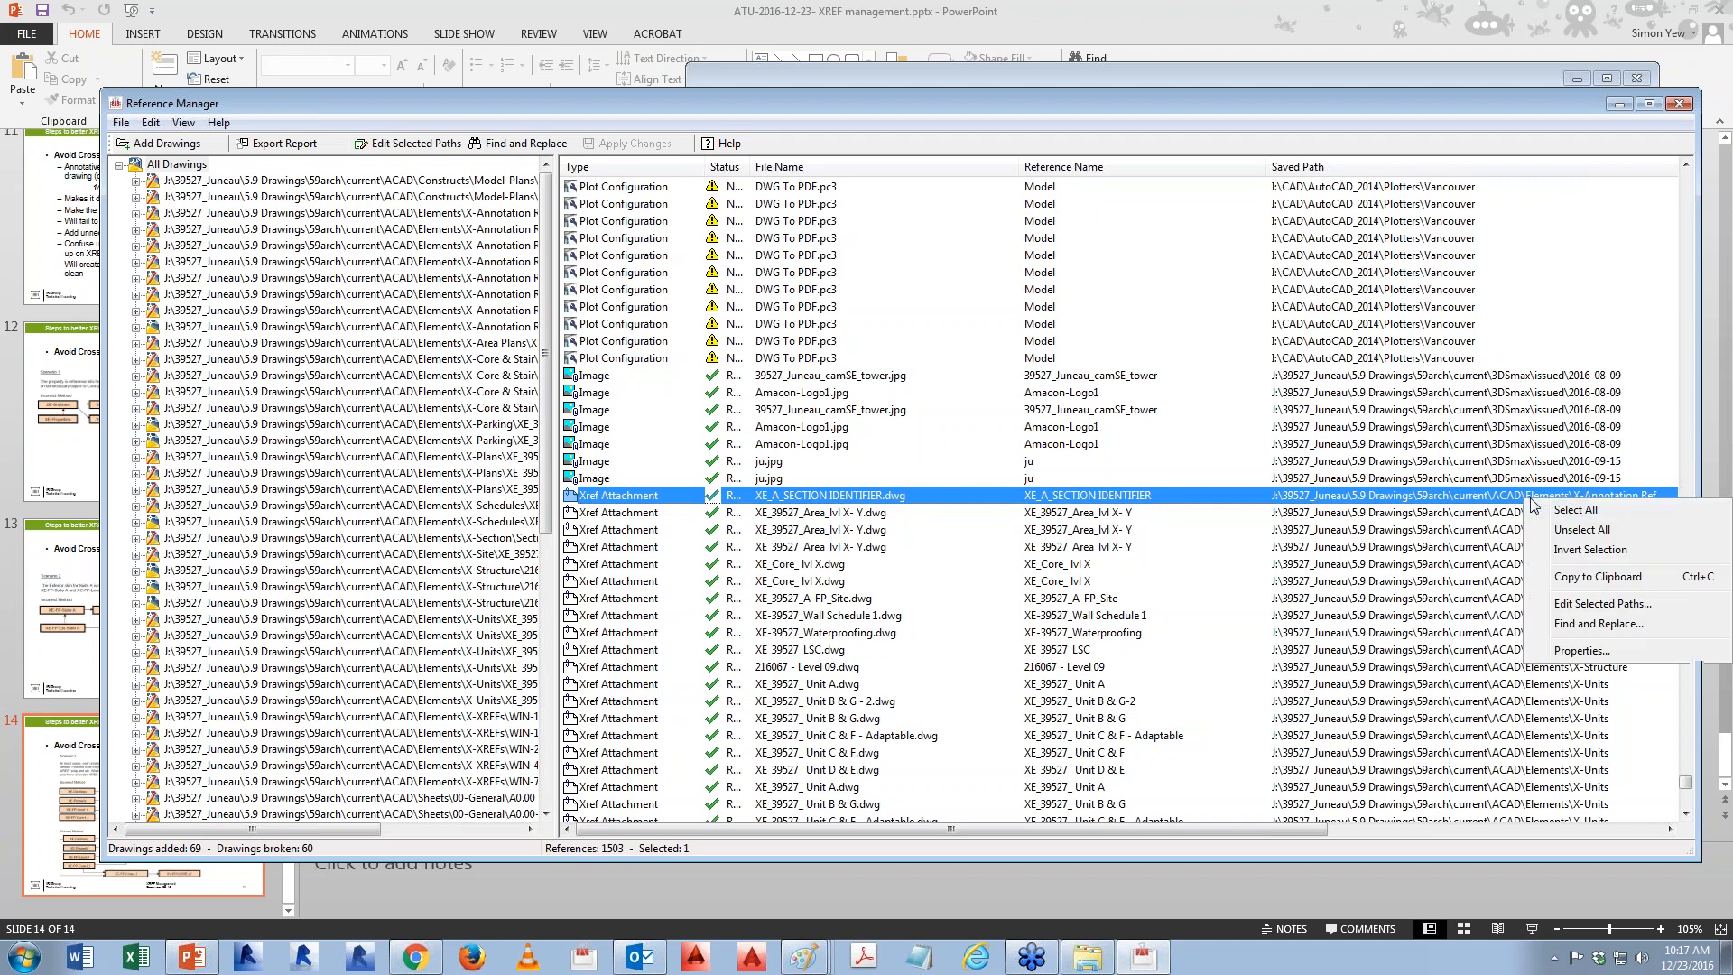
left_click(1578, 606)
left_click_drag(1004, 385, 1035, 440)
left_click(1171, 440)
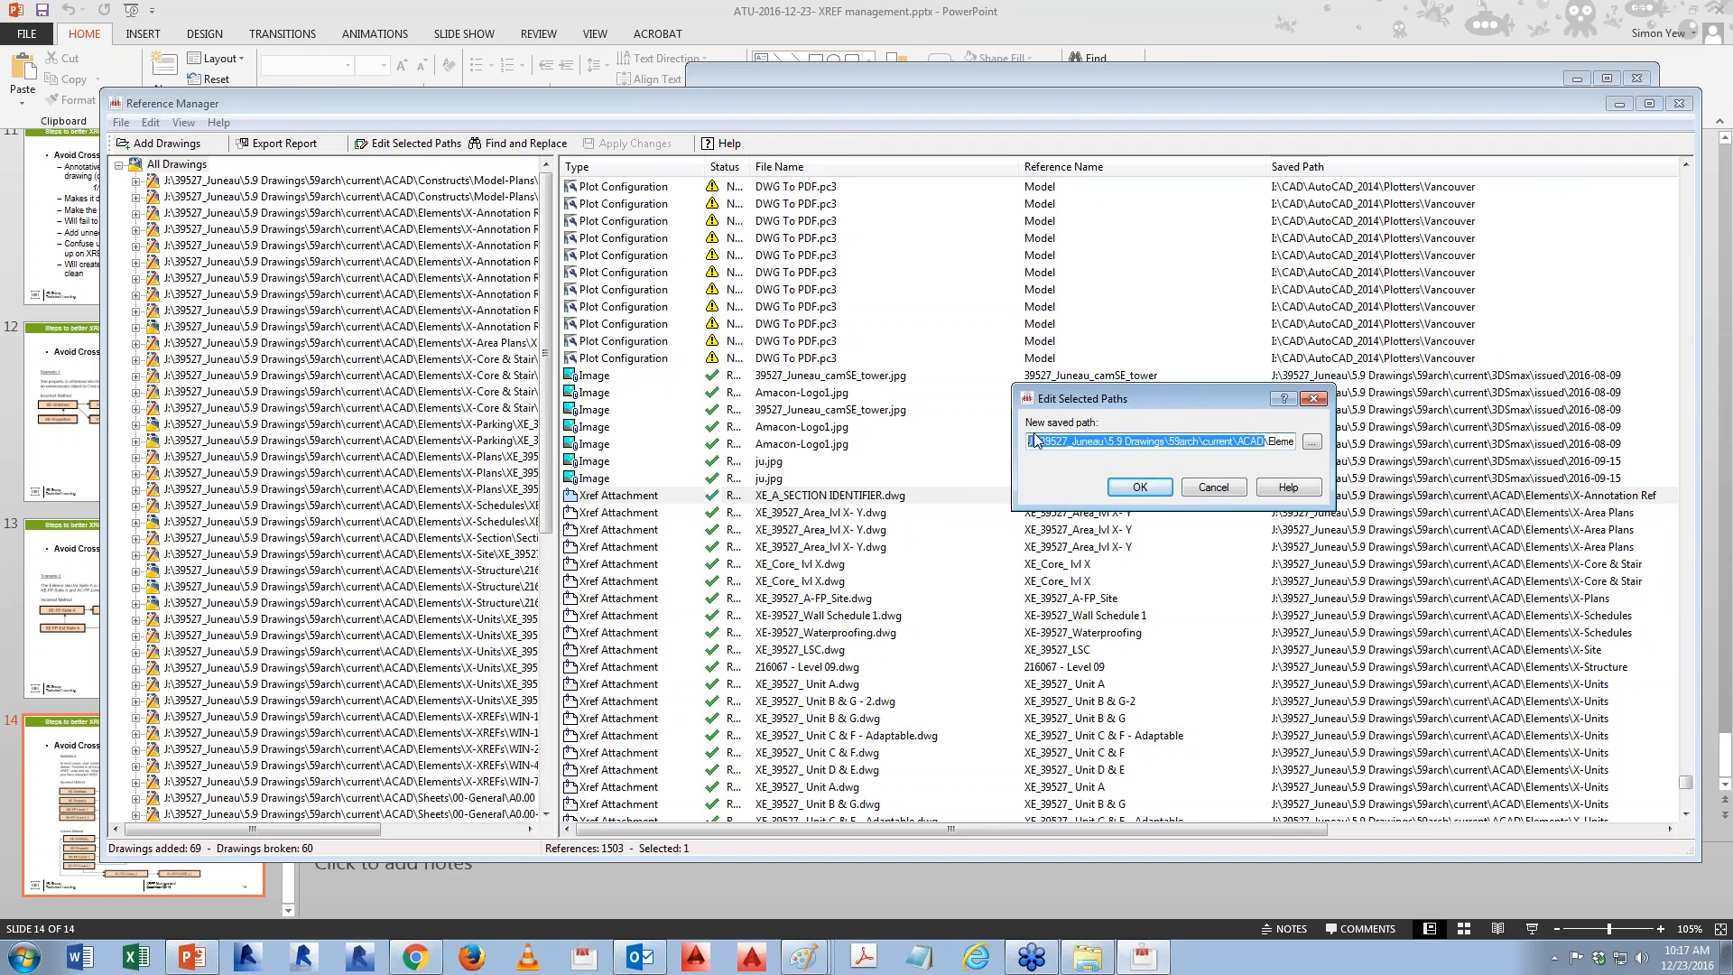
type("\\")
key("BackSpace")
type("..\\..\\Elements\\X-Annotation Ref")
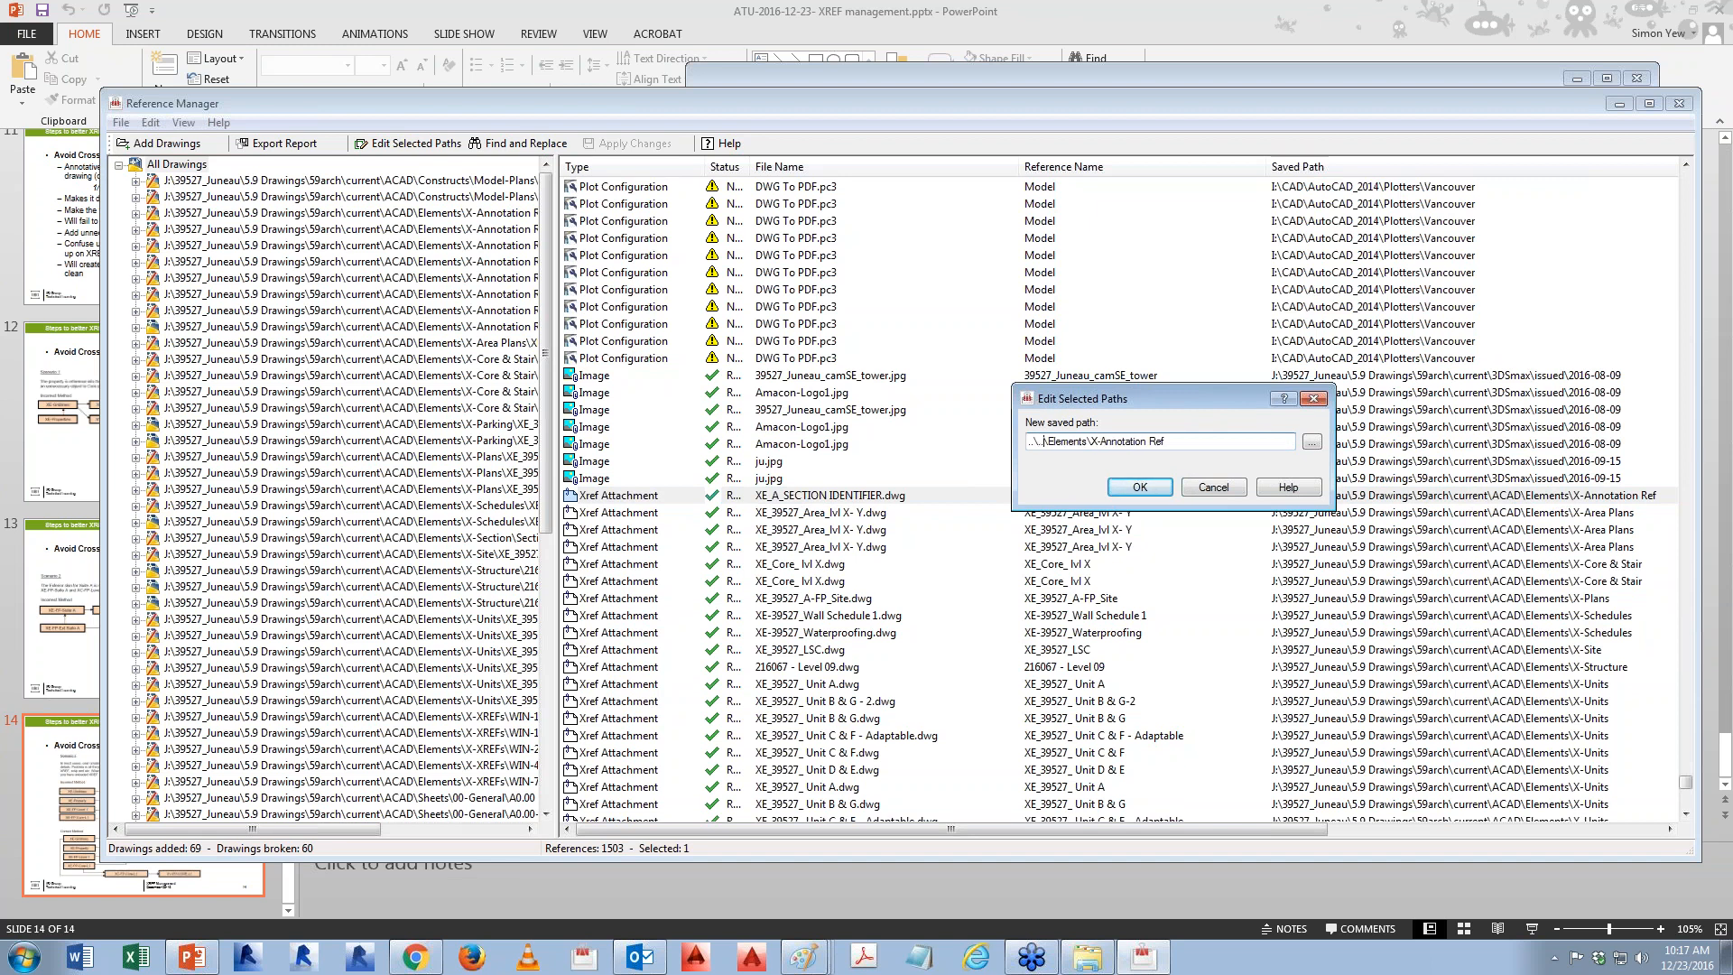
left_click(1112, 491)
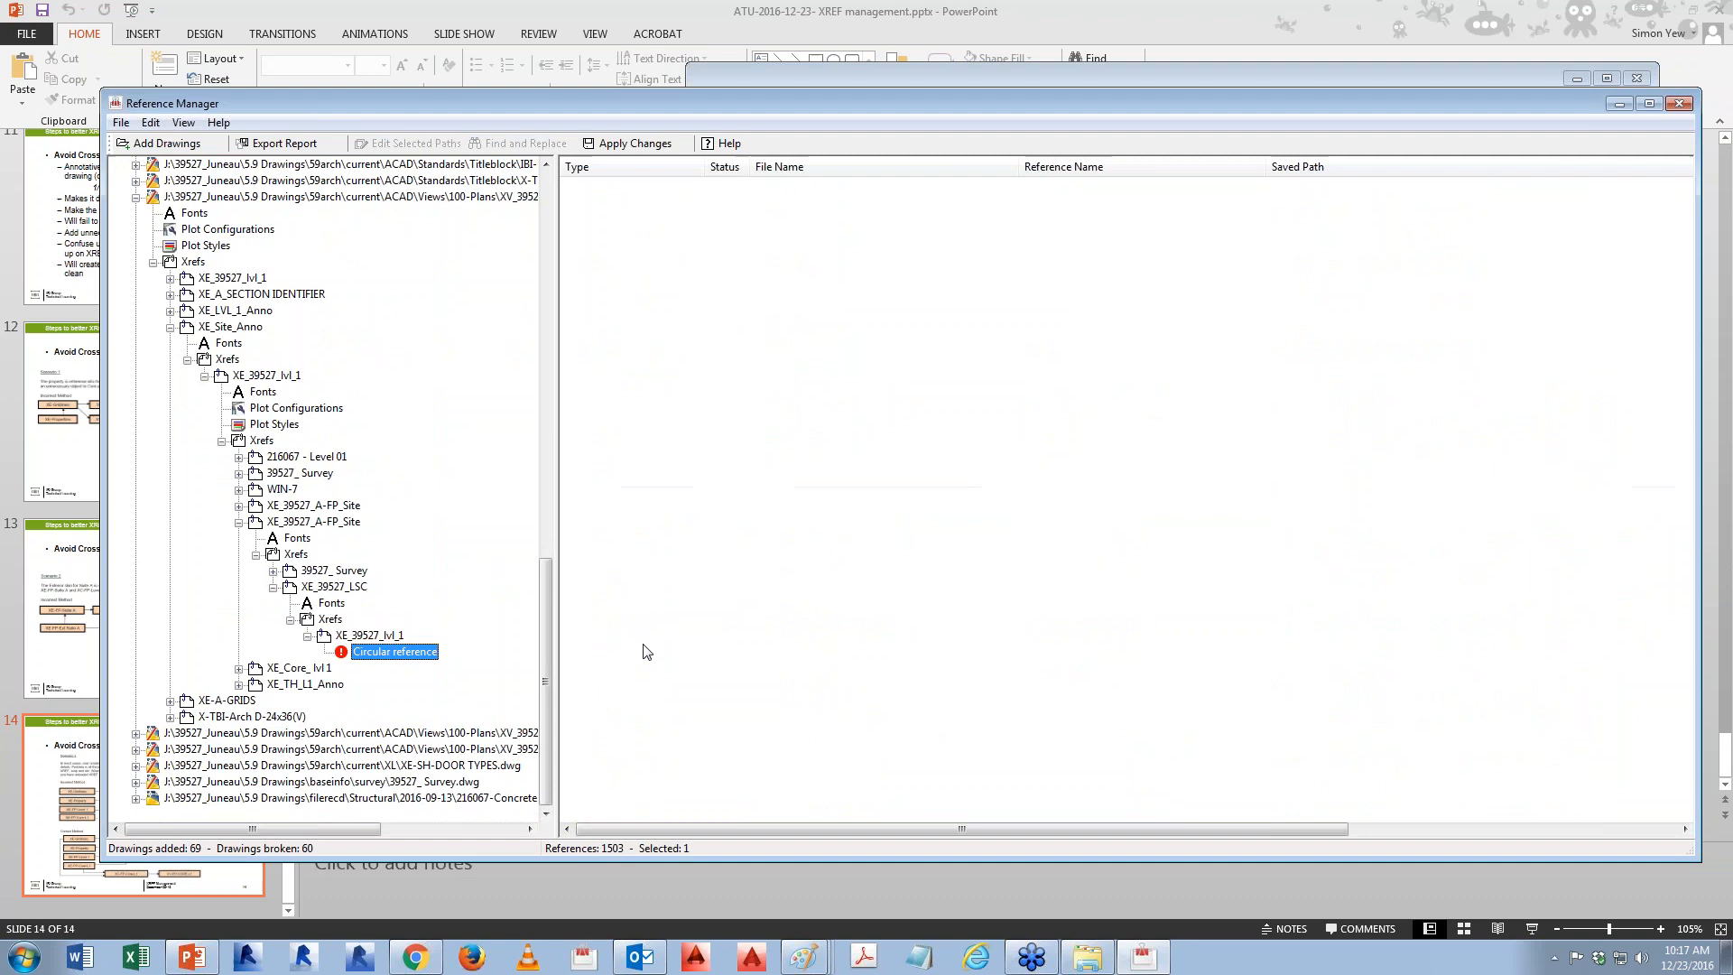
- List the references of all drawings and set the saved path of the three XE_39527_Area_lvl X- Y.dwg xrefs to ..\..\Elements\X-Area Plans
mouse_move(549, 654)
left_mouse_down()
mouse_move(552, 298)
mouse_move(577, 253)
left_mouse_up()
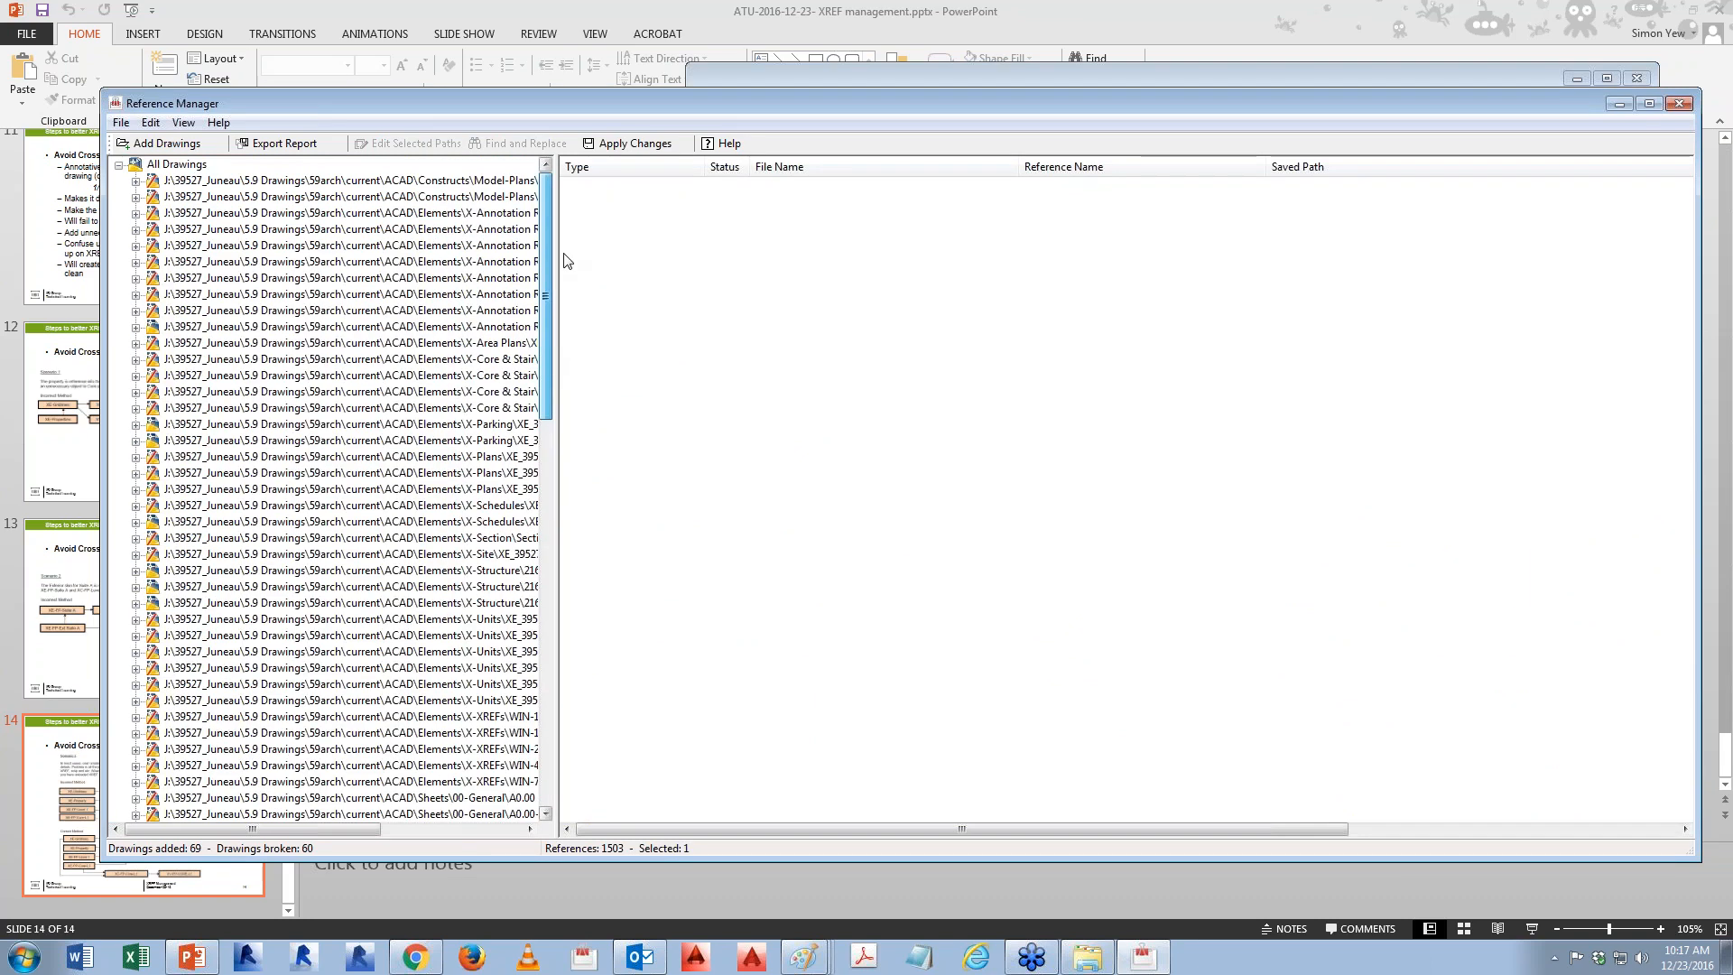
left_click(168, 164)
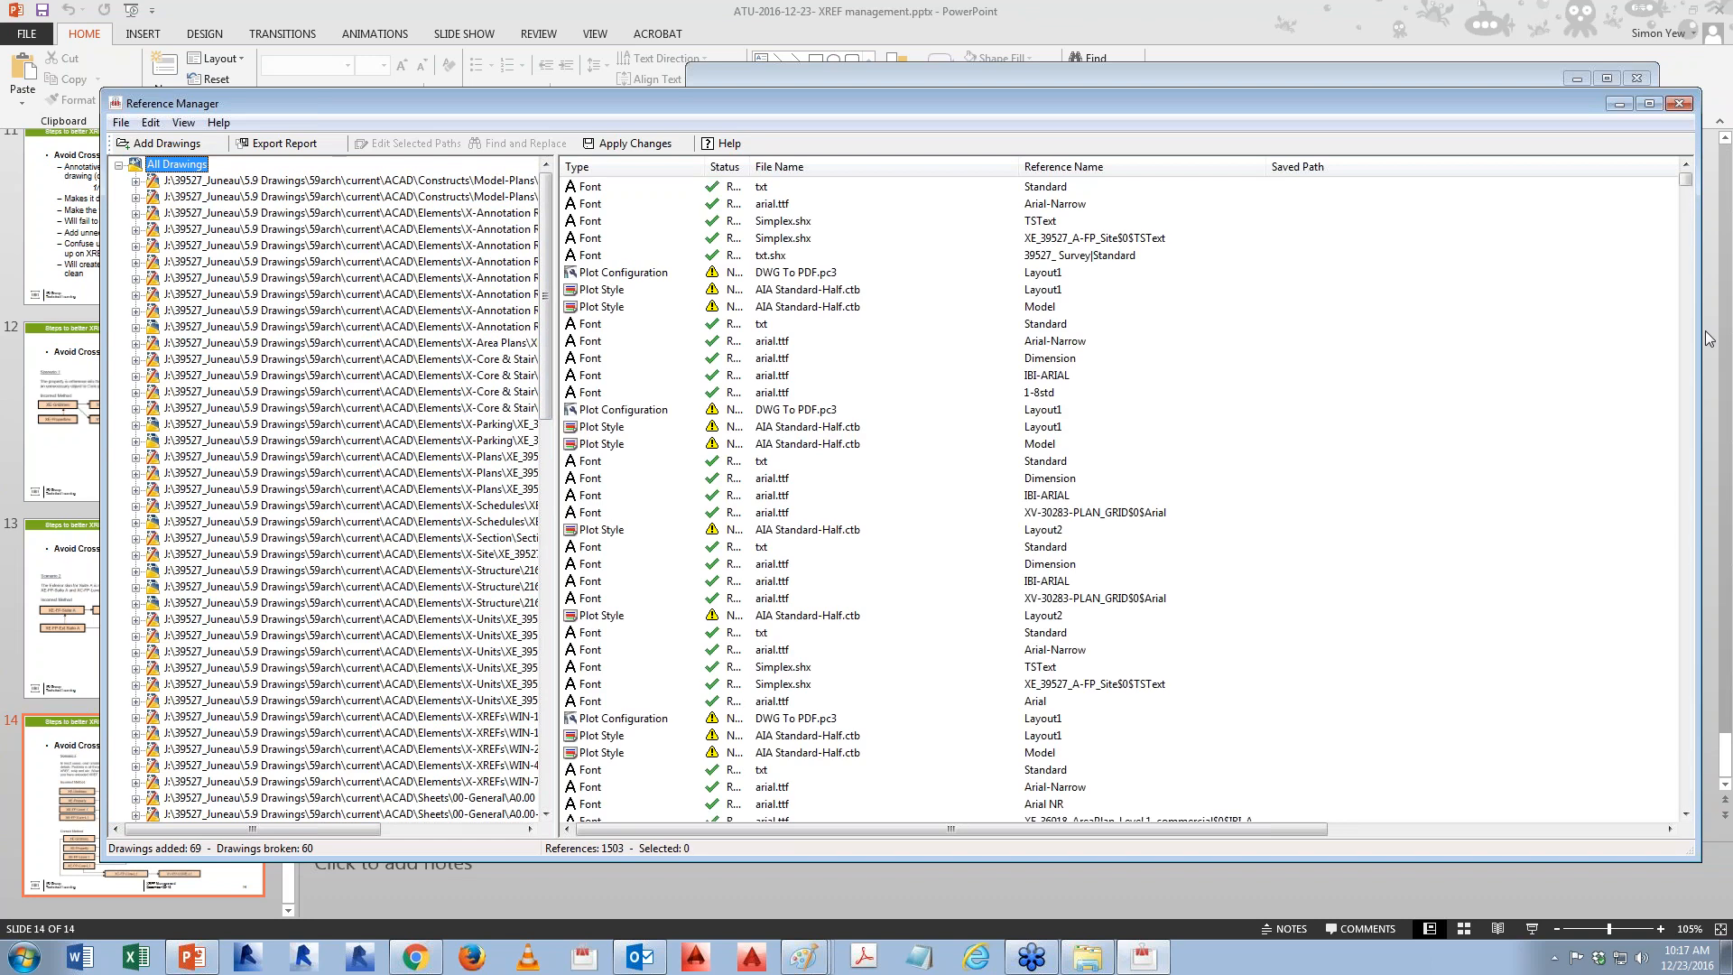
left_click_drag(1396, 101, 1379, 92)
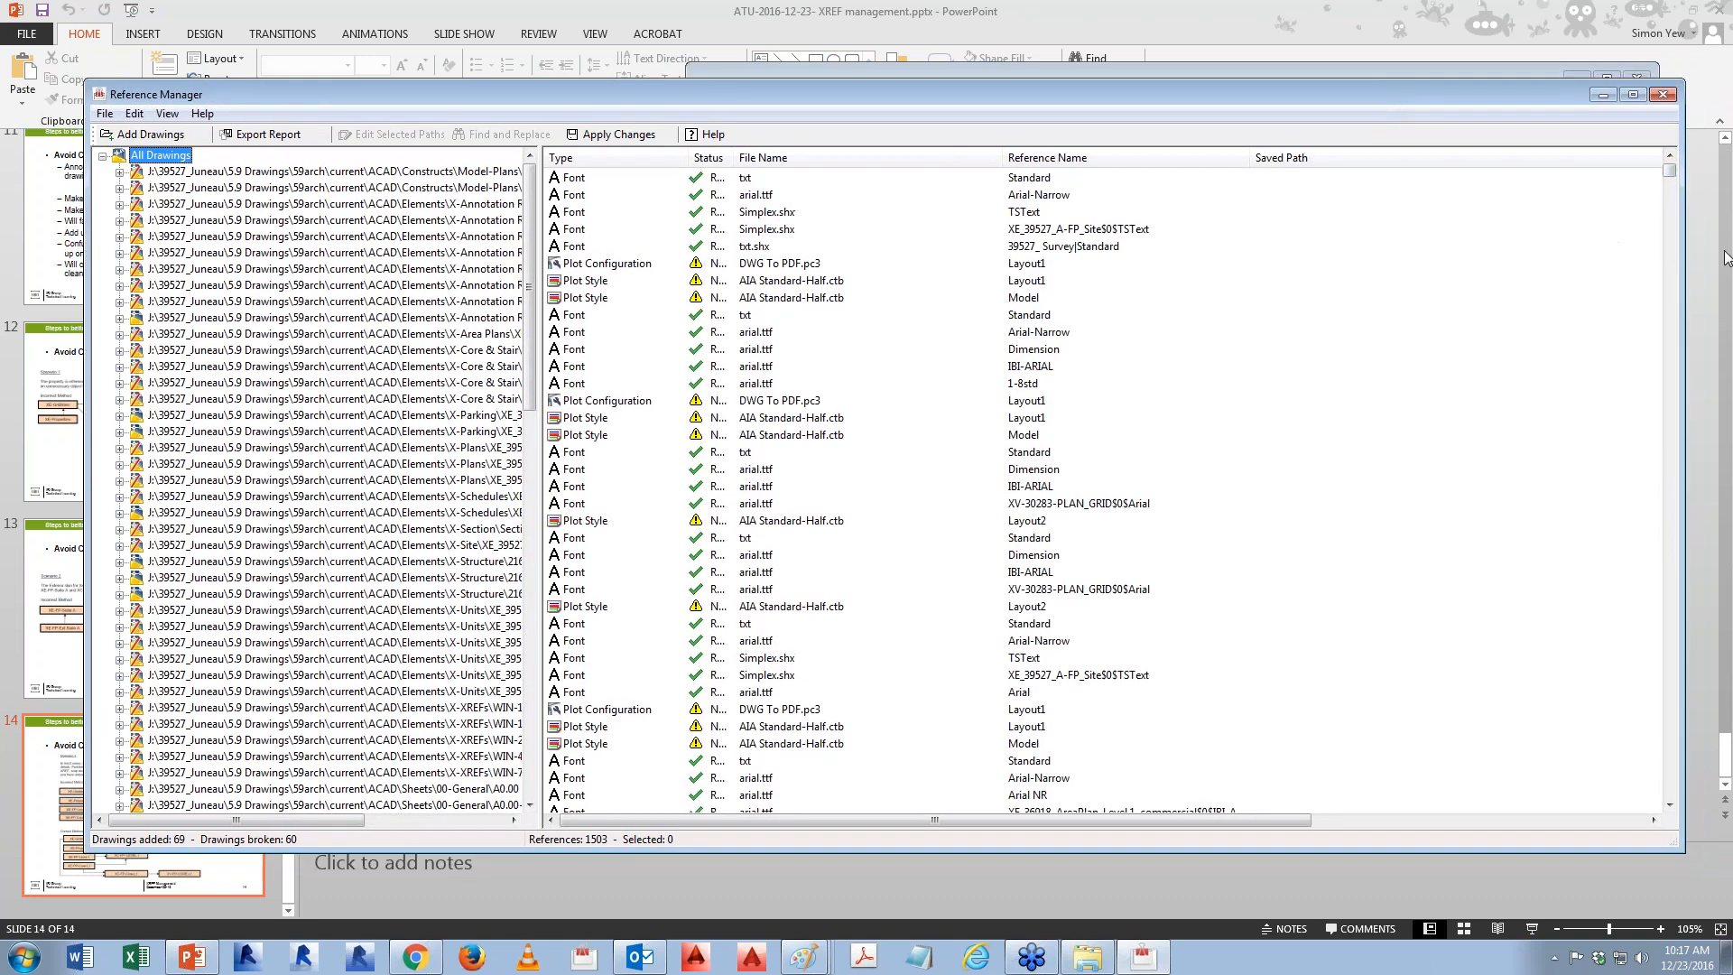
left_click_drag(1667, 170, 1715, 783)
scroll(1618, 483, "up", 7)
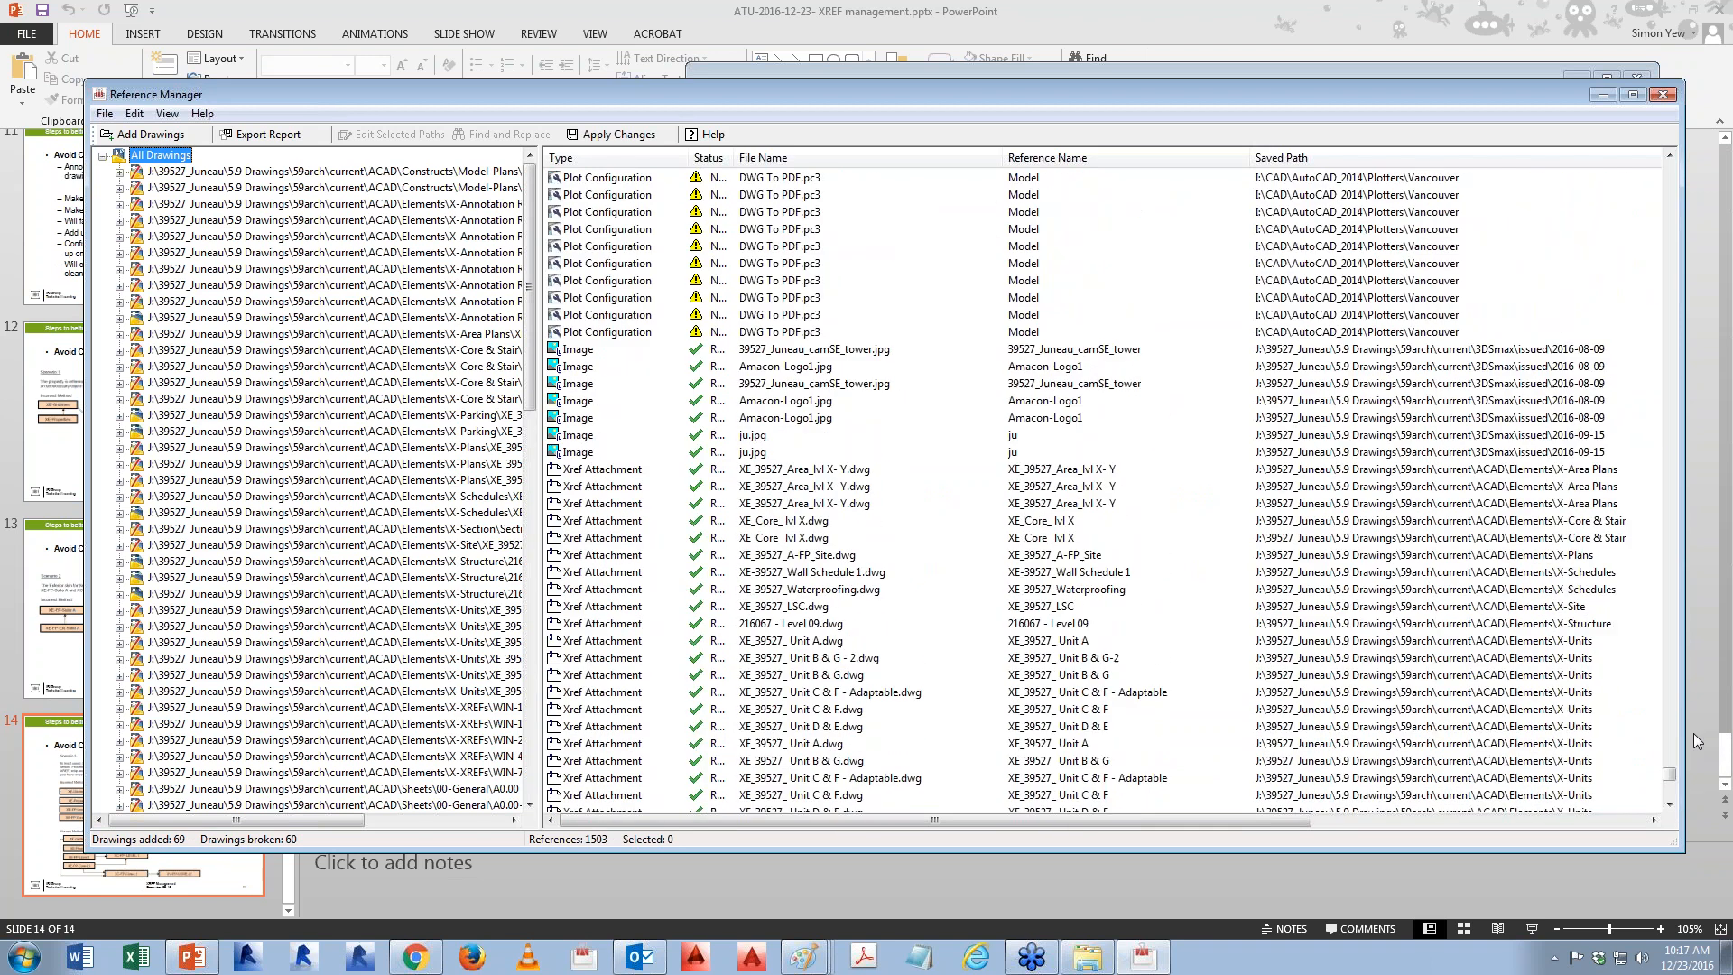
left_click(1612, 473)
left_click(1590, 503, "shift")
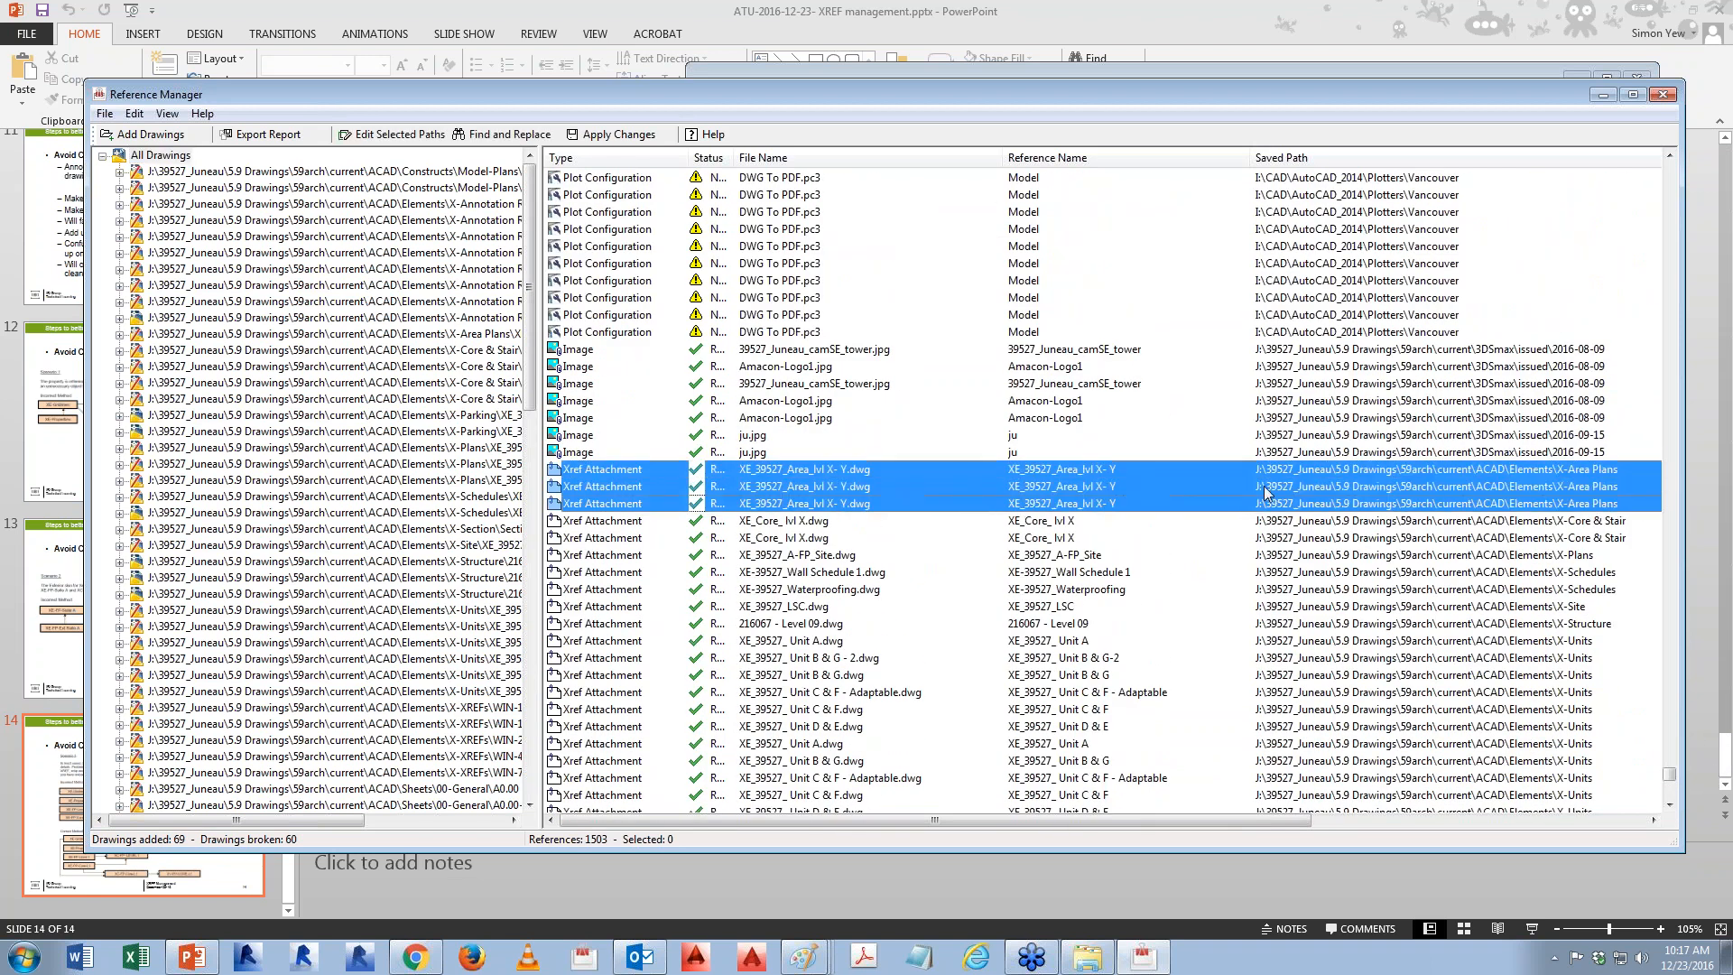
right_click(1045, 473)
left_click(1090, 578)
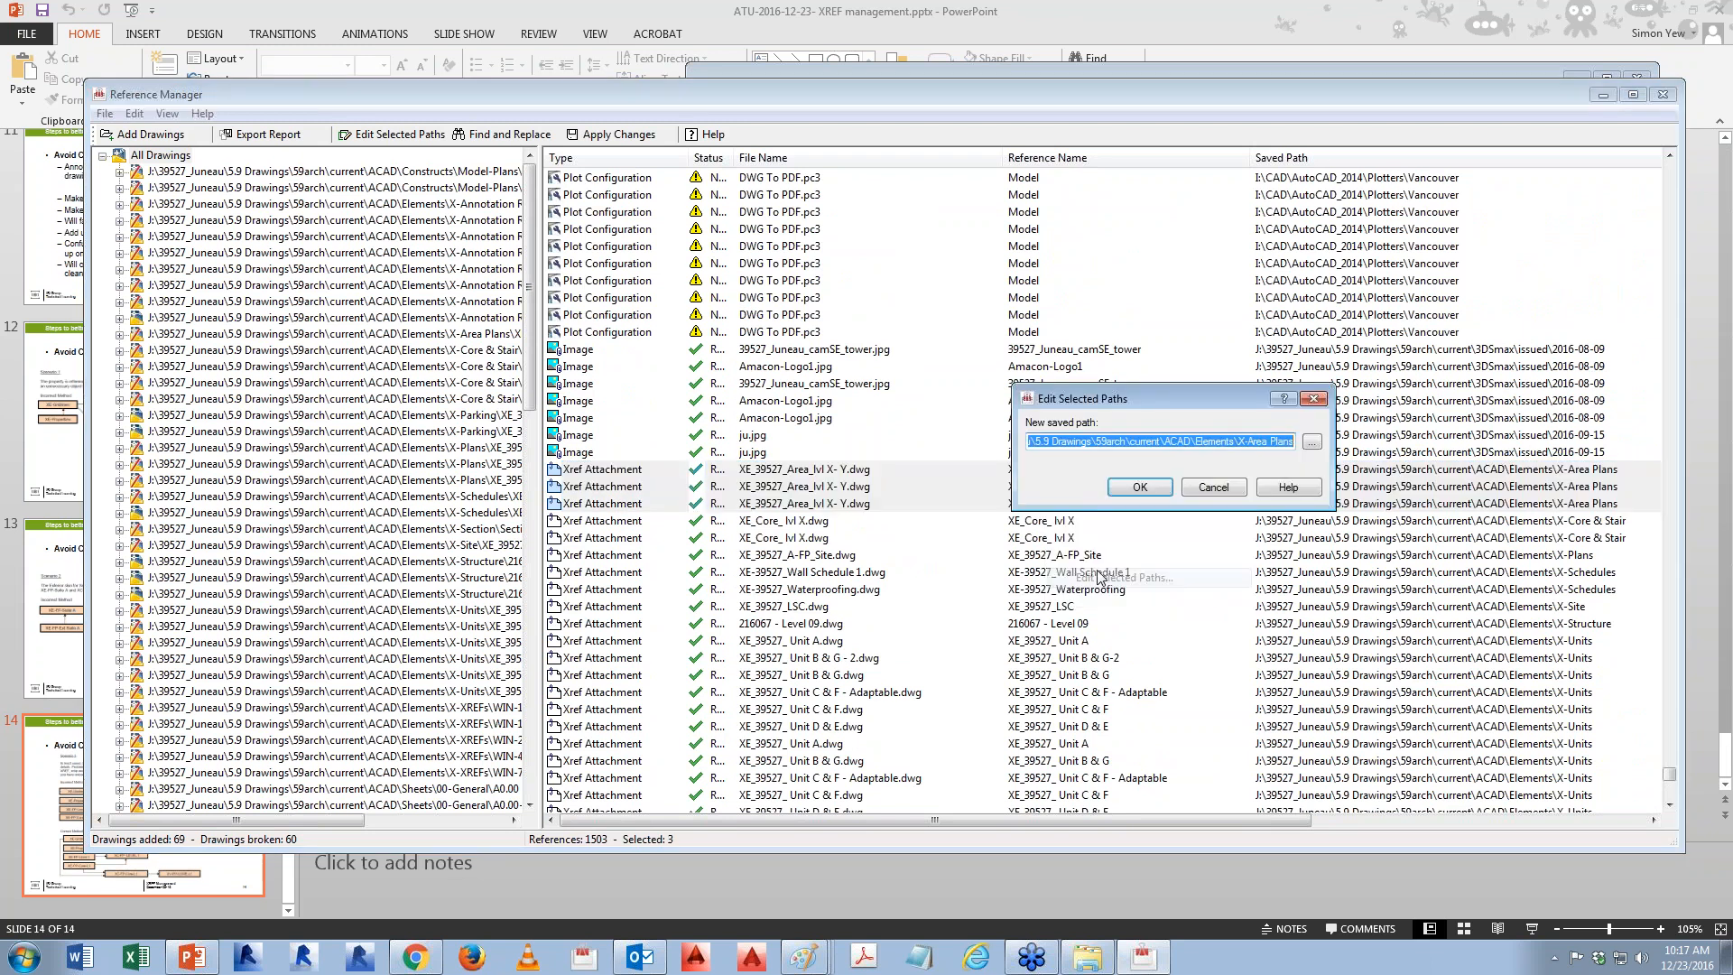
left_click_drag(1190, 447, 903, 403)
type("..\\..")
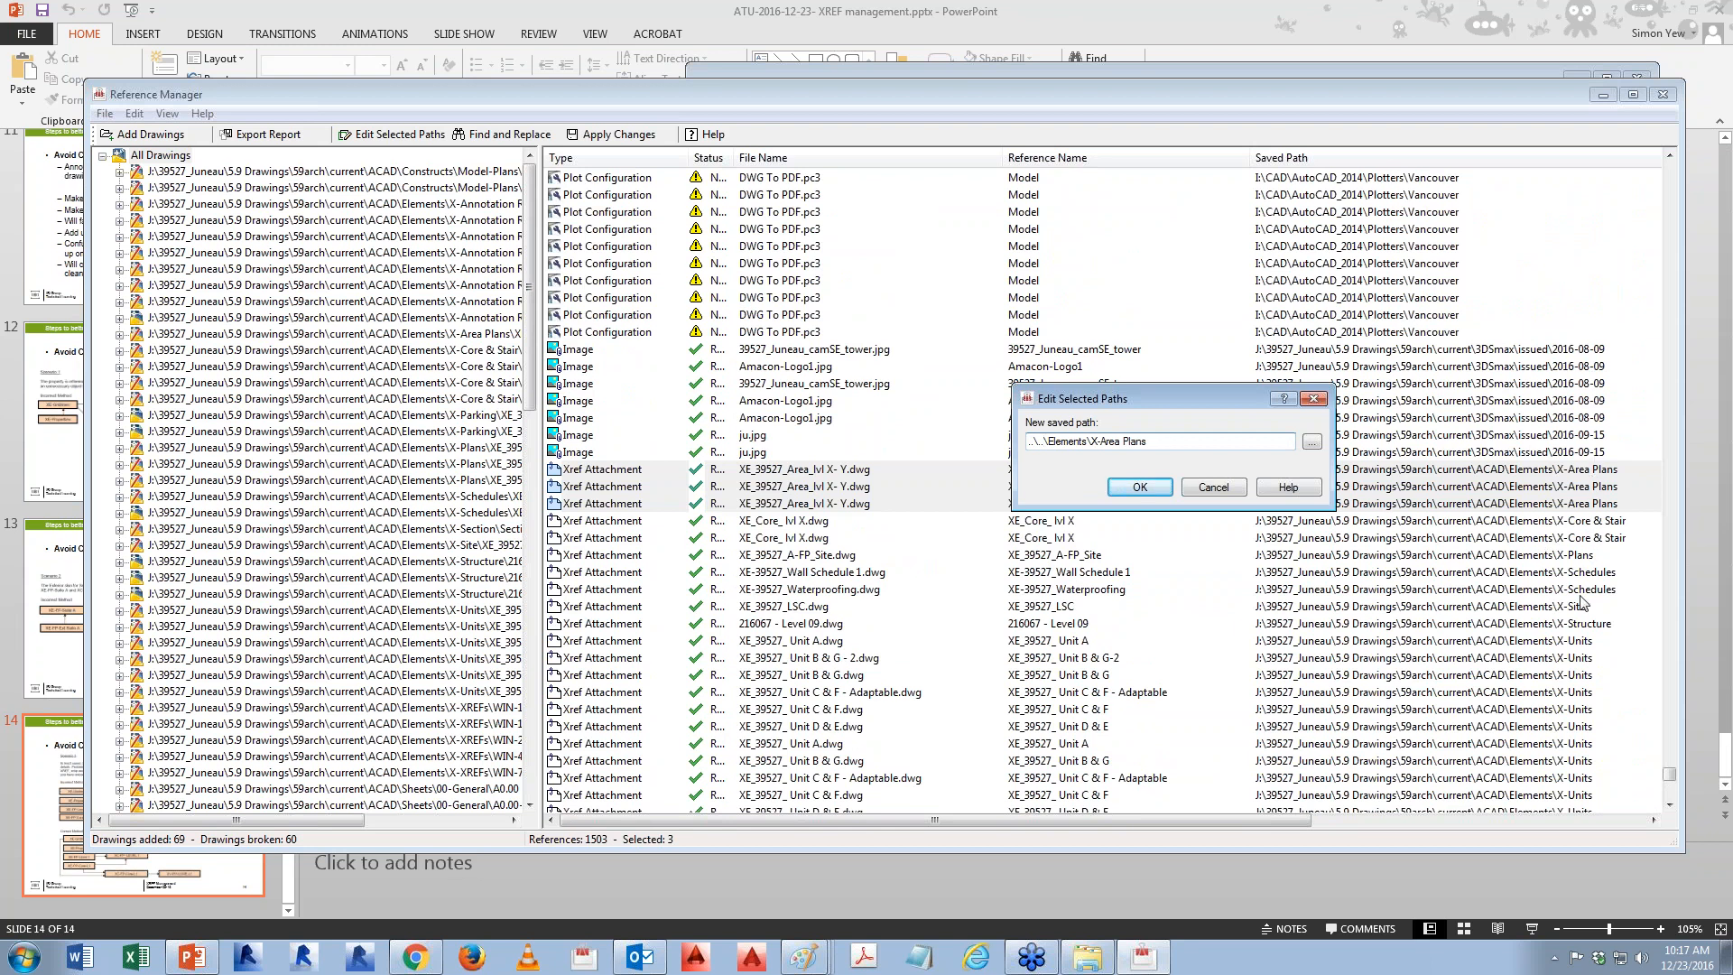
left_click(1139, 487)
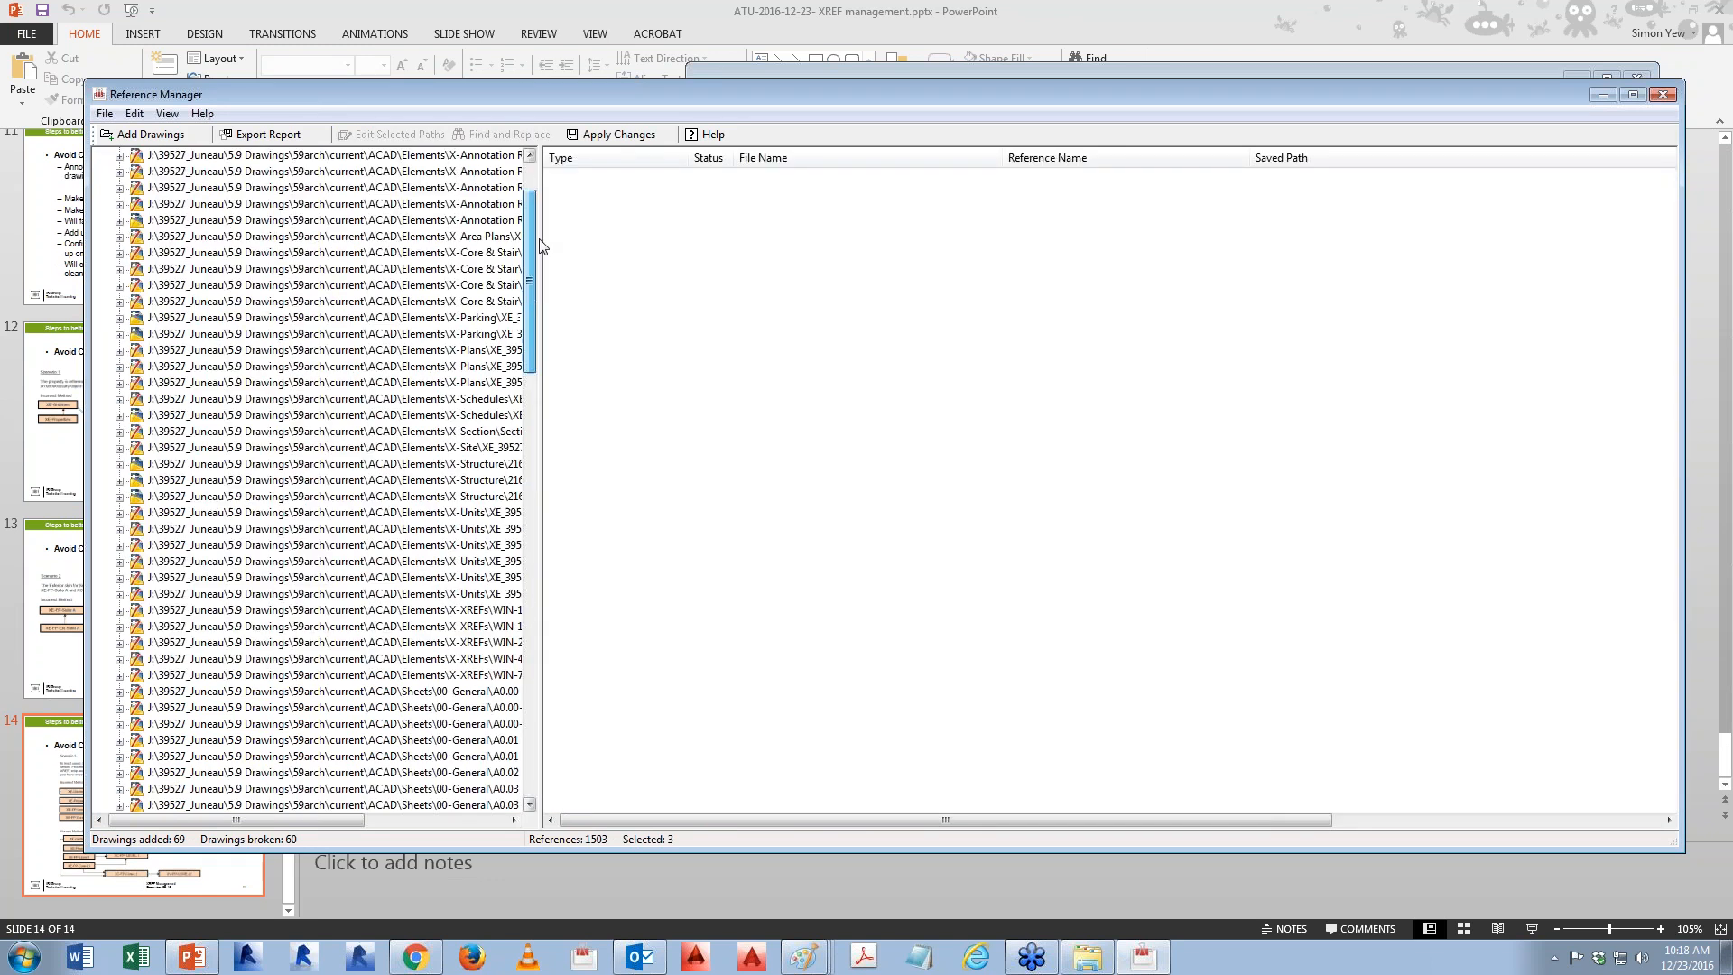
- List the references of all drawings again and replace the absolute saved path of all Standards\Titleblock xrefs with a relative one
left_click(162, 155)
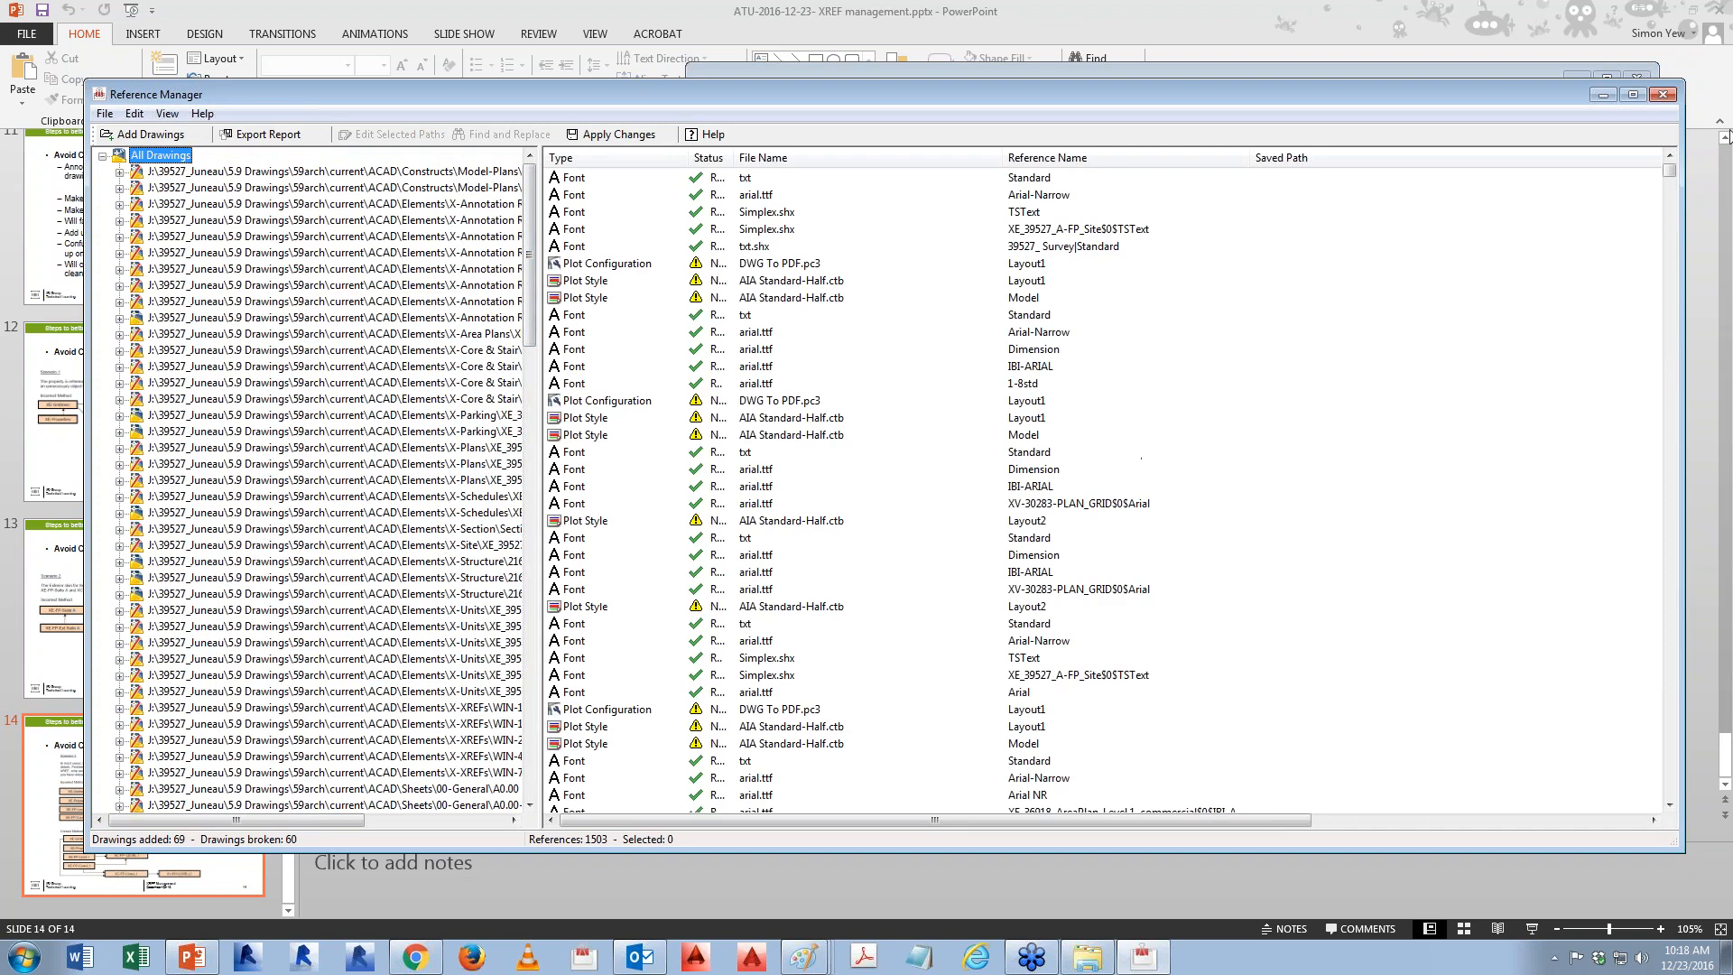
left_click_drag(1669, 170, 1640, 801)
left_click(1579, 540)
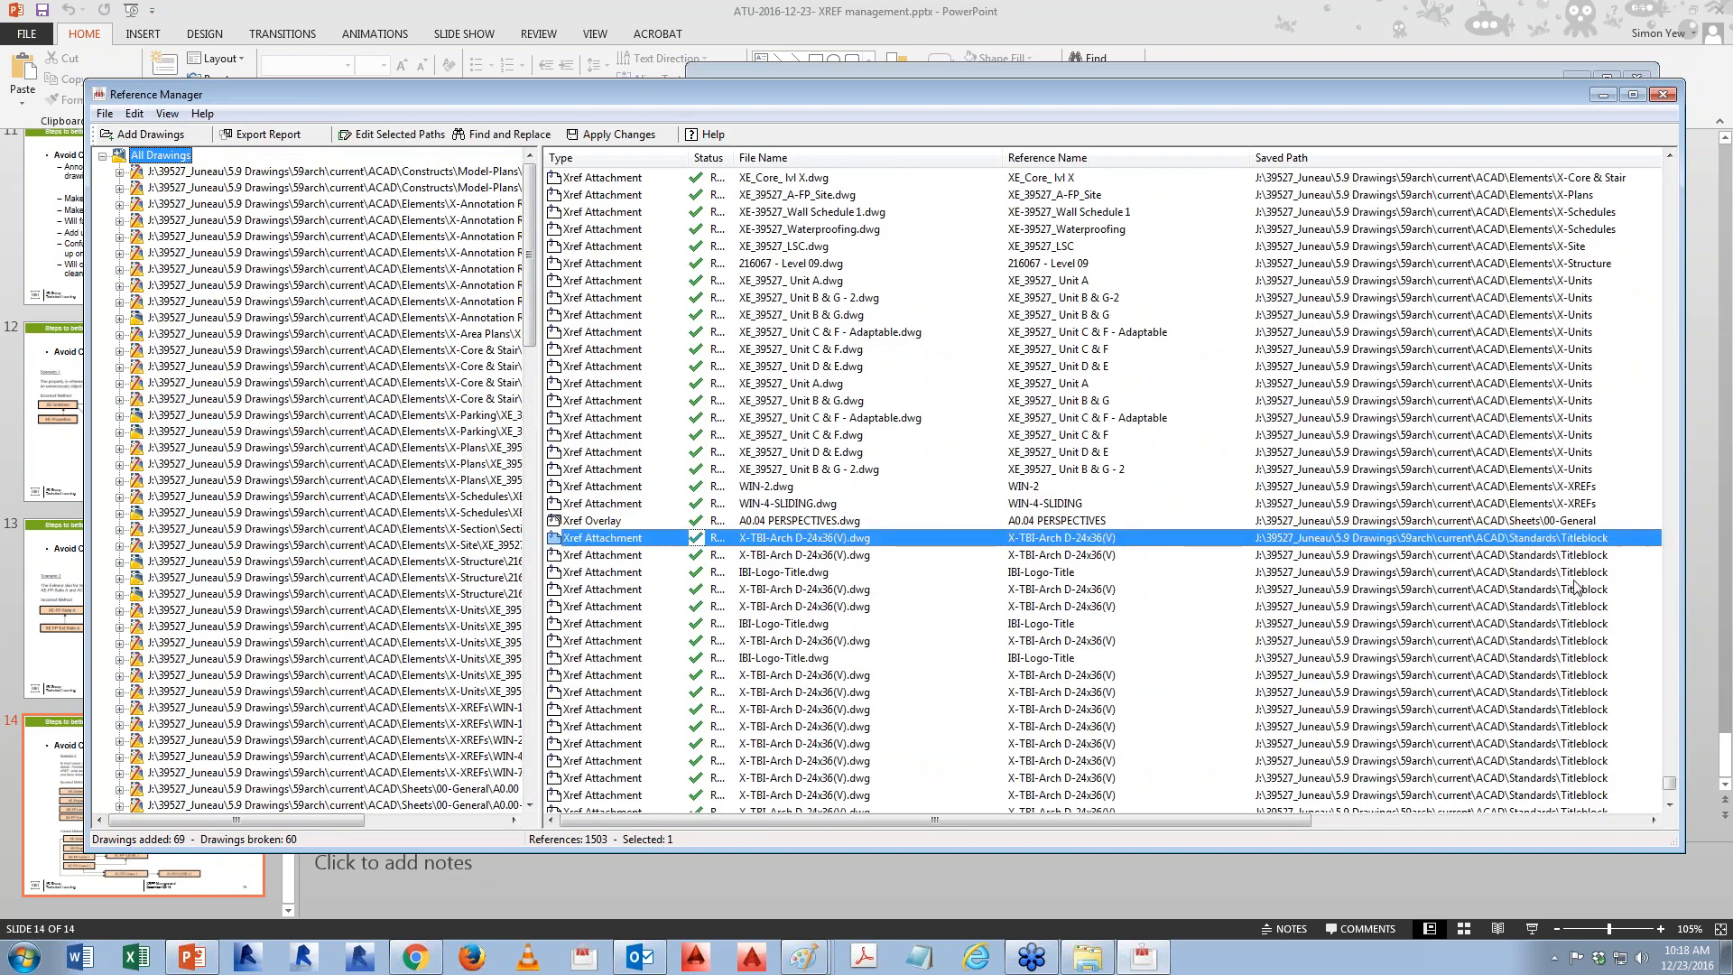
scroll(1575, 587, "down", 3)
left_click(1573, 692, "shift")
right_click(1549, 639)
left_click(1582, 739)
left_click(1202, 442)
key("shift+Home")
key("Delete")
key("Return")
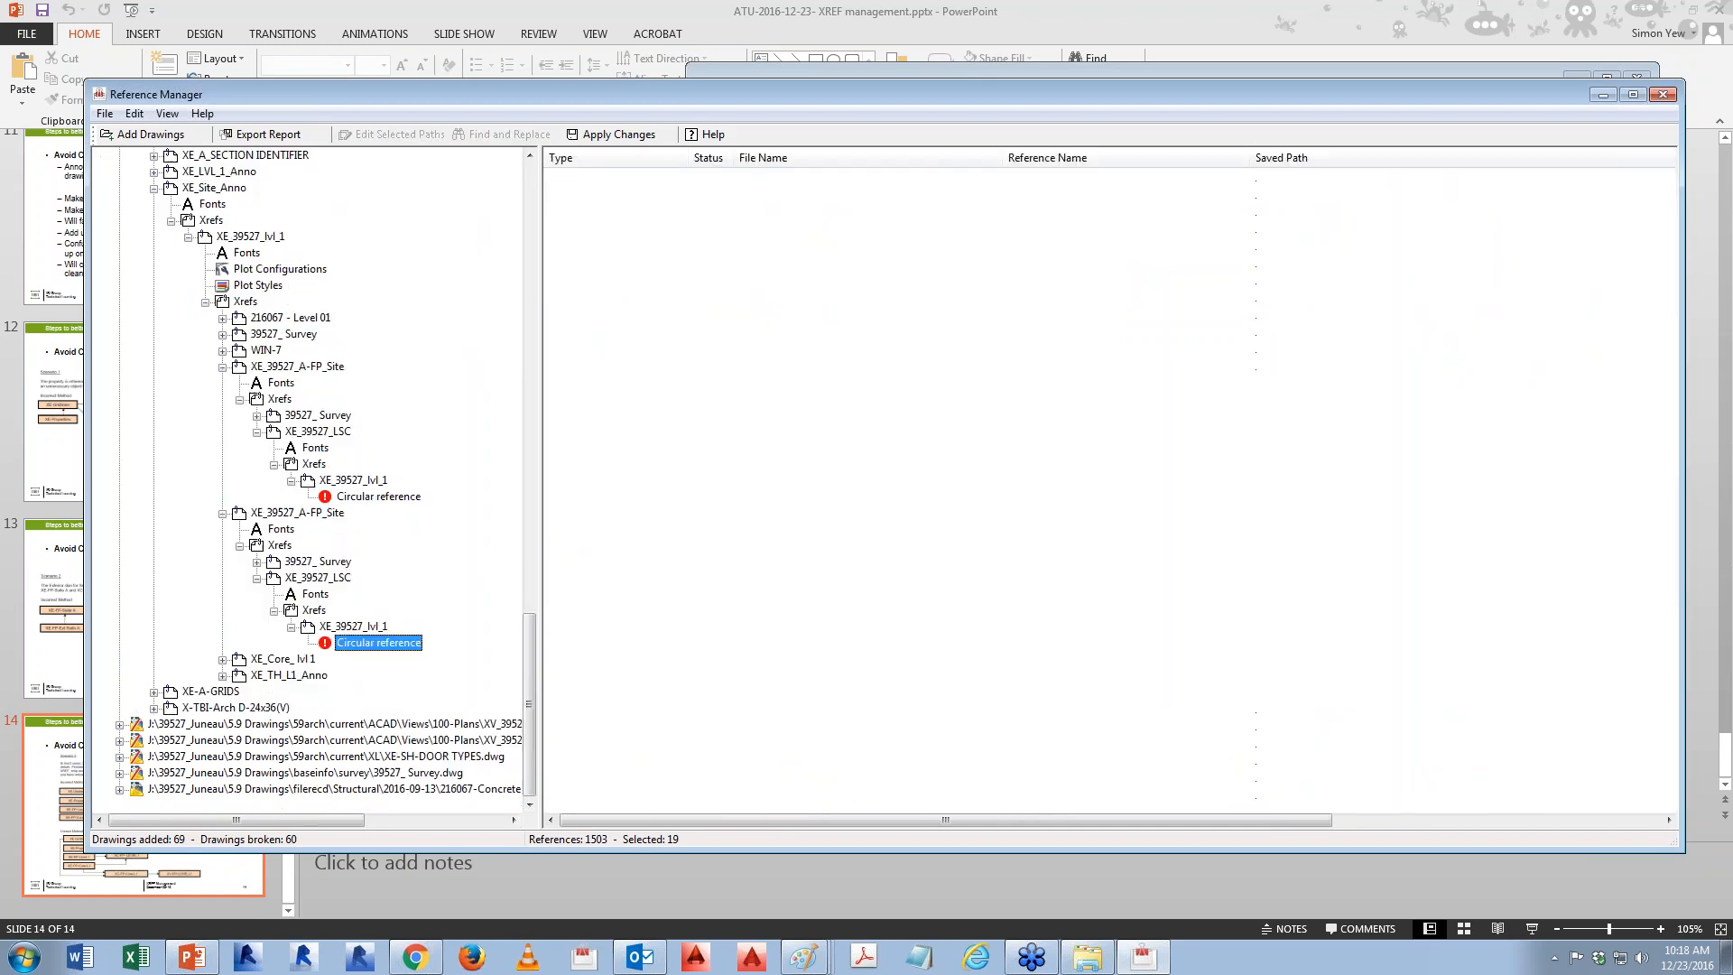
- List the references of all drawings, review the remaining absolute saved paths, and apply the pending path changes to the host drawings
left_click_drag(528, 671, 530, 163)
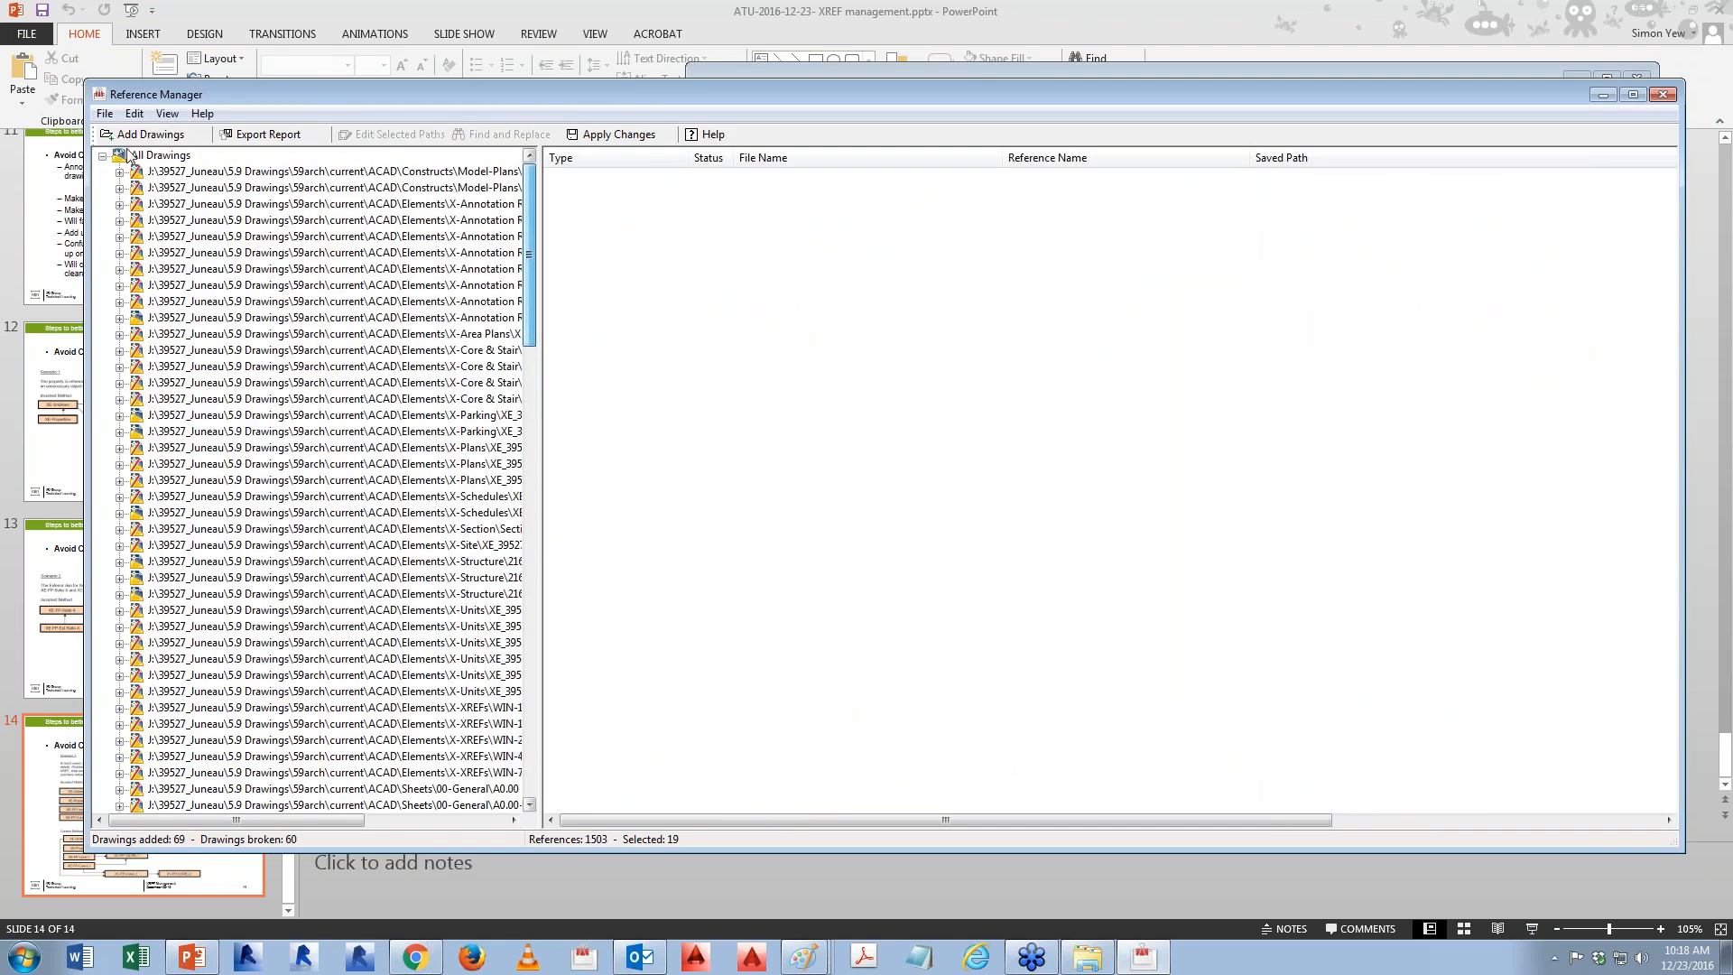
left_click(161, 155)
left_click_drag(1670, 171, 1669, 797)
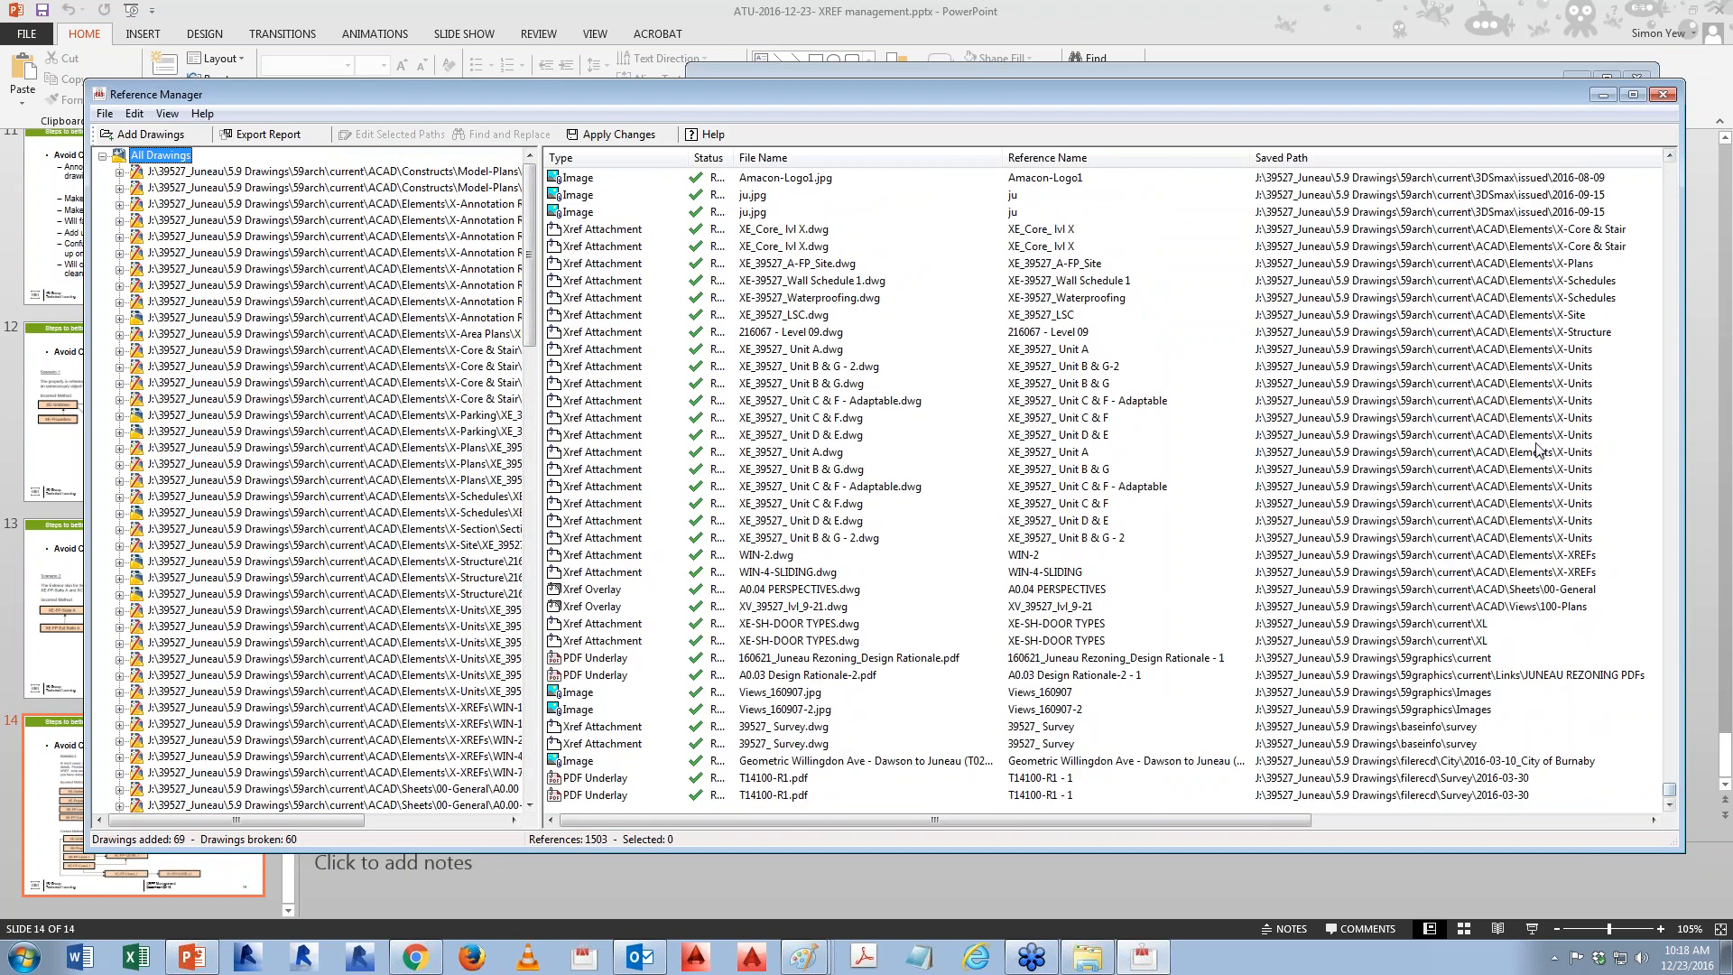
left_click(1570, 351)
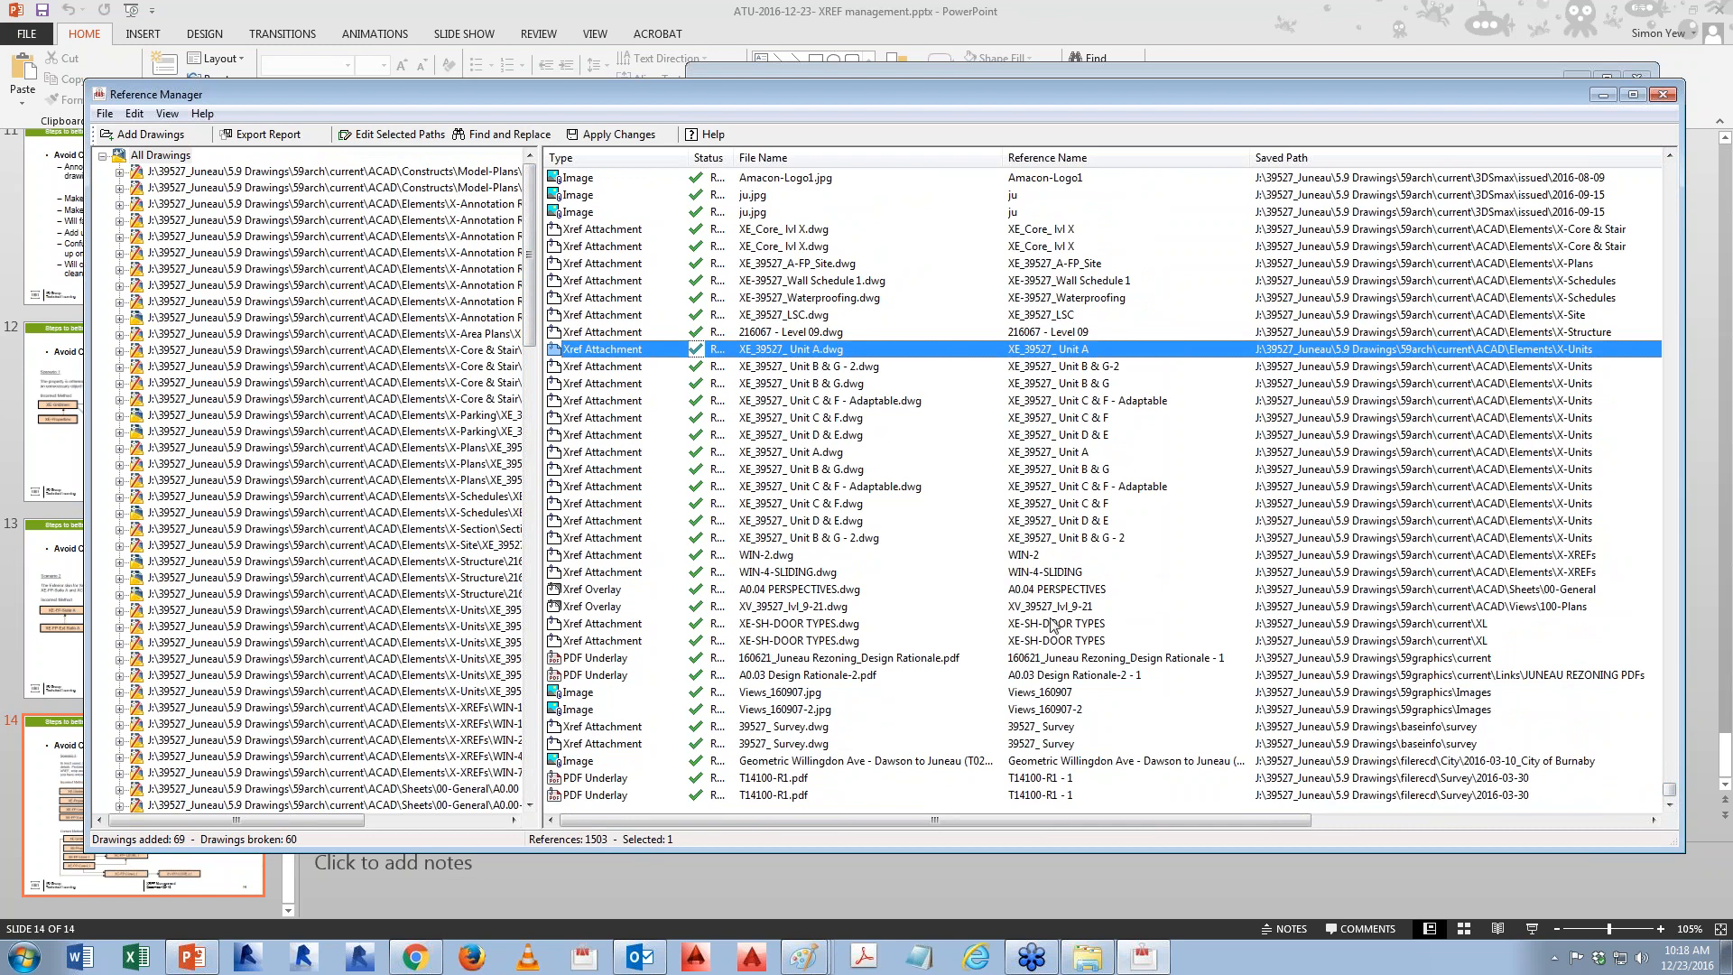
left_click(105, 113)
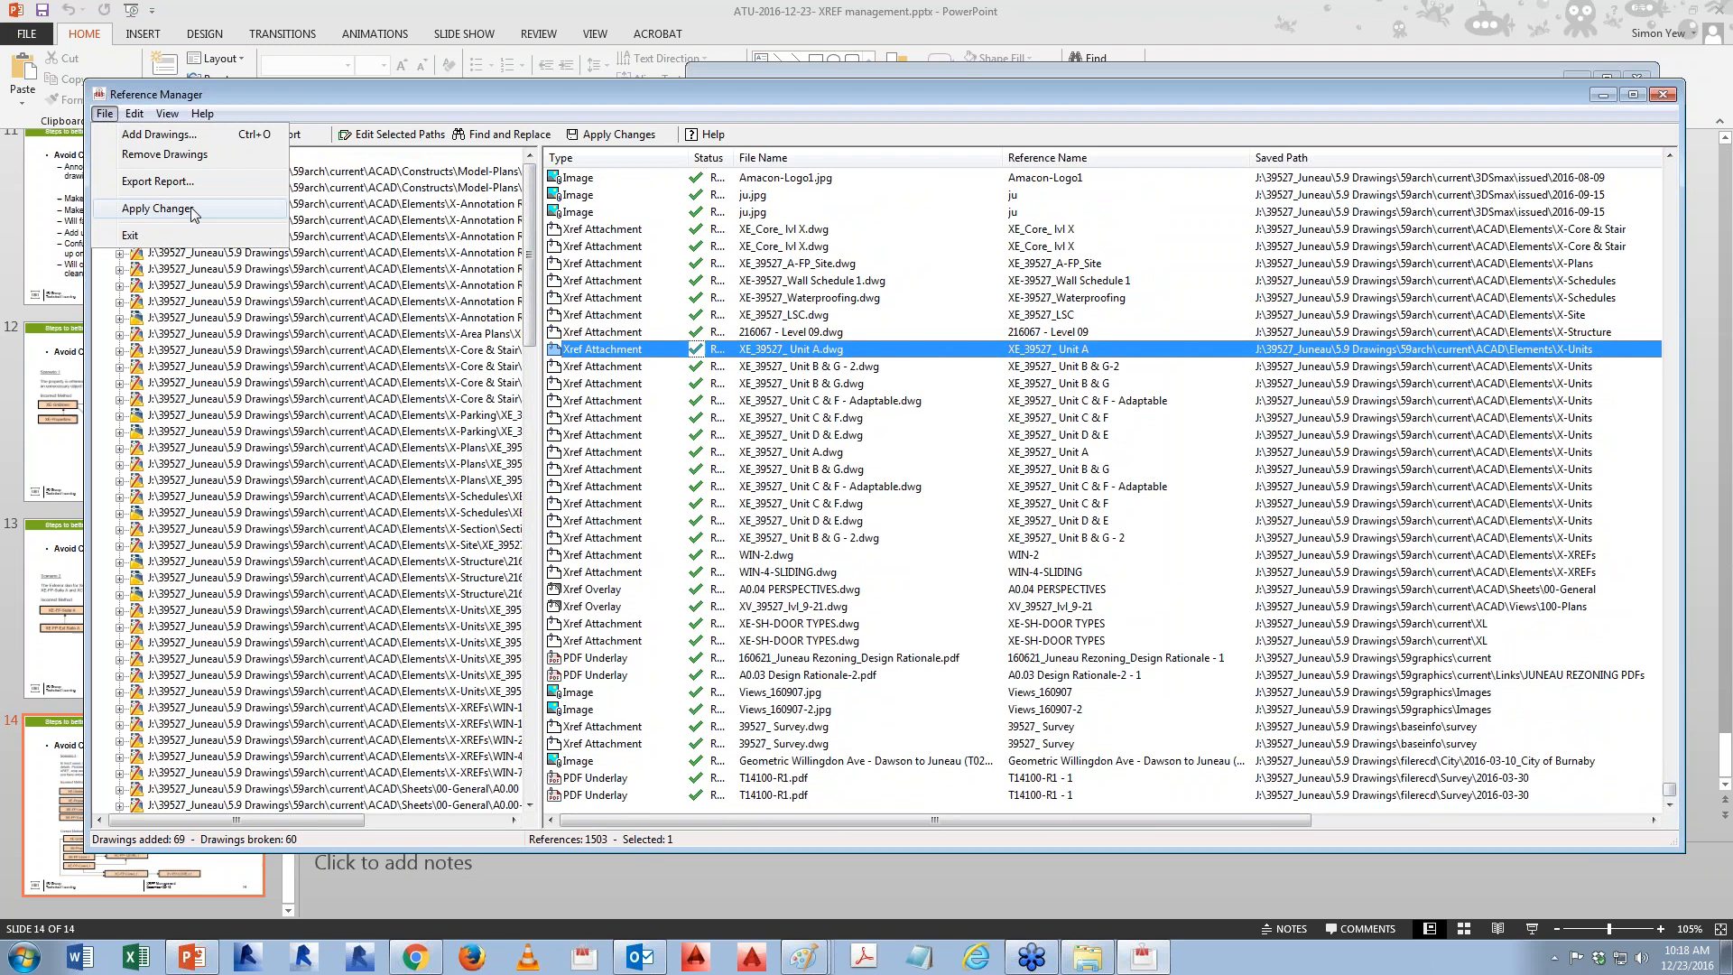
left_click(193, 213)
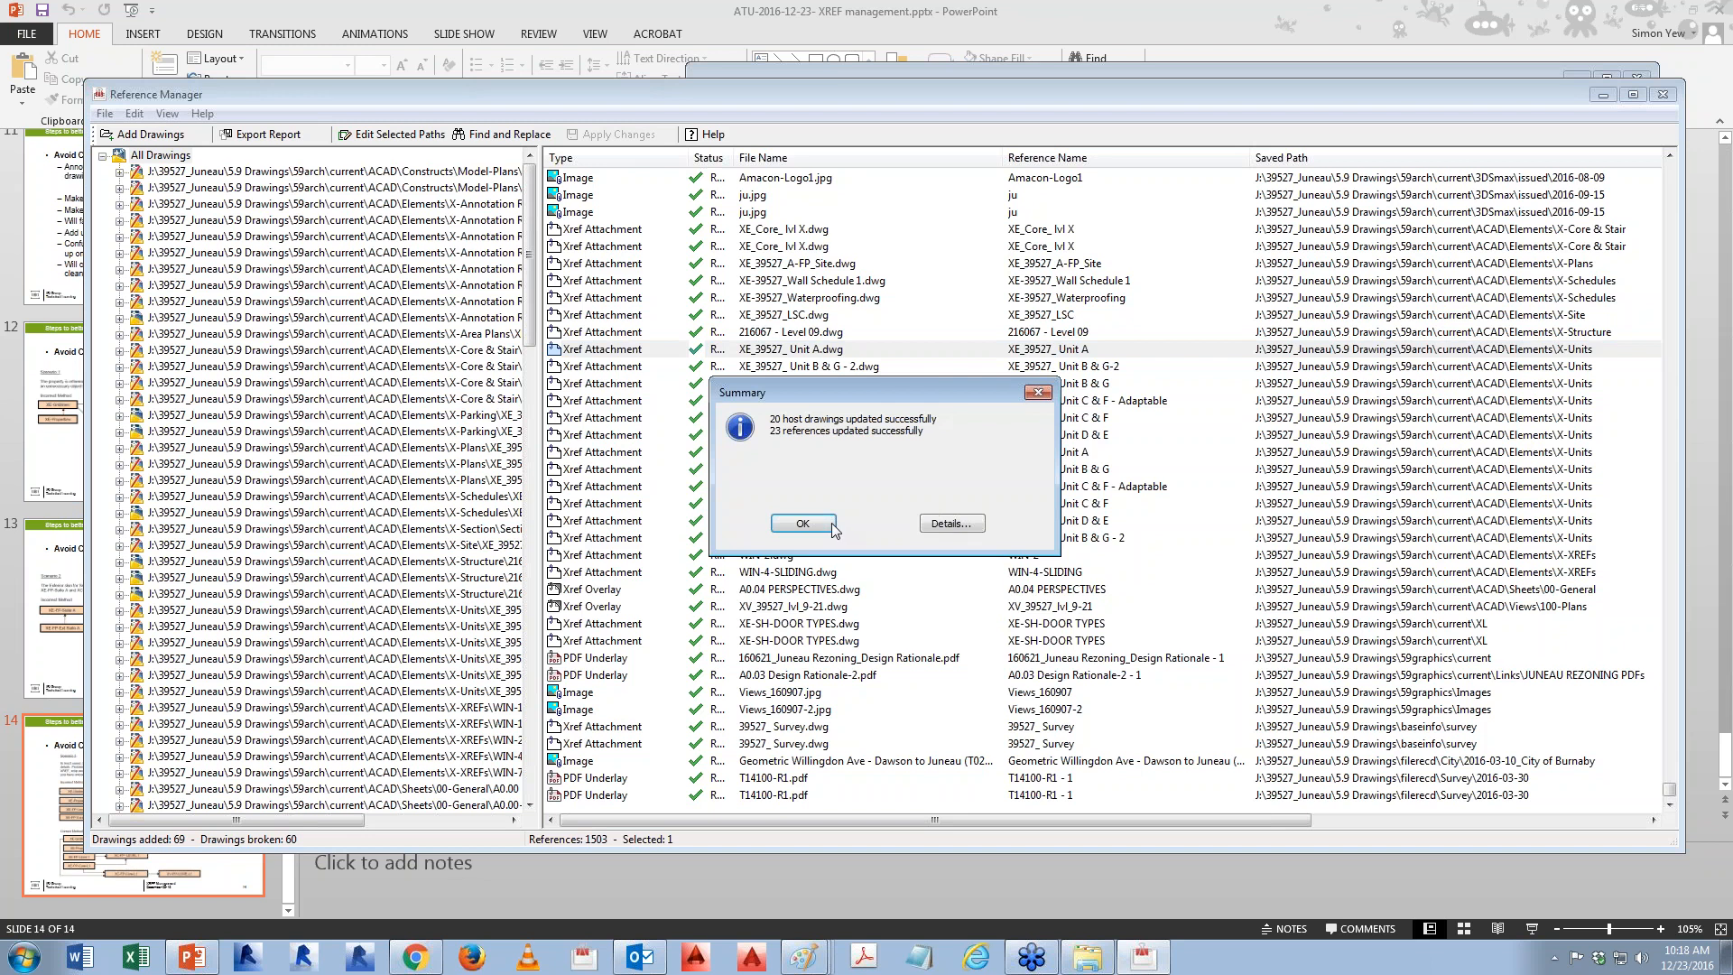
left_click(832, 529)
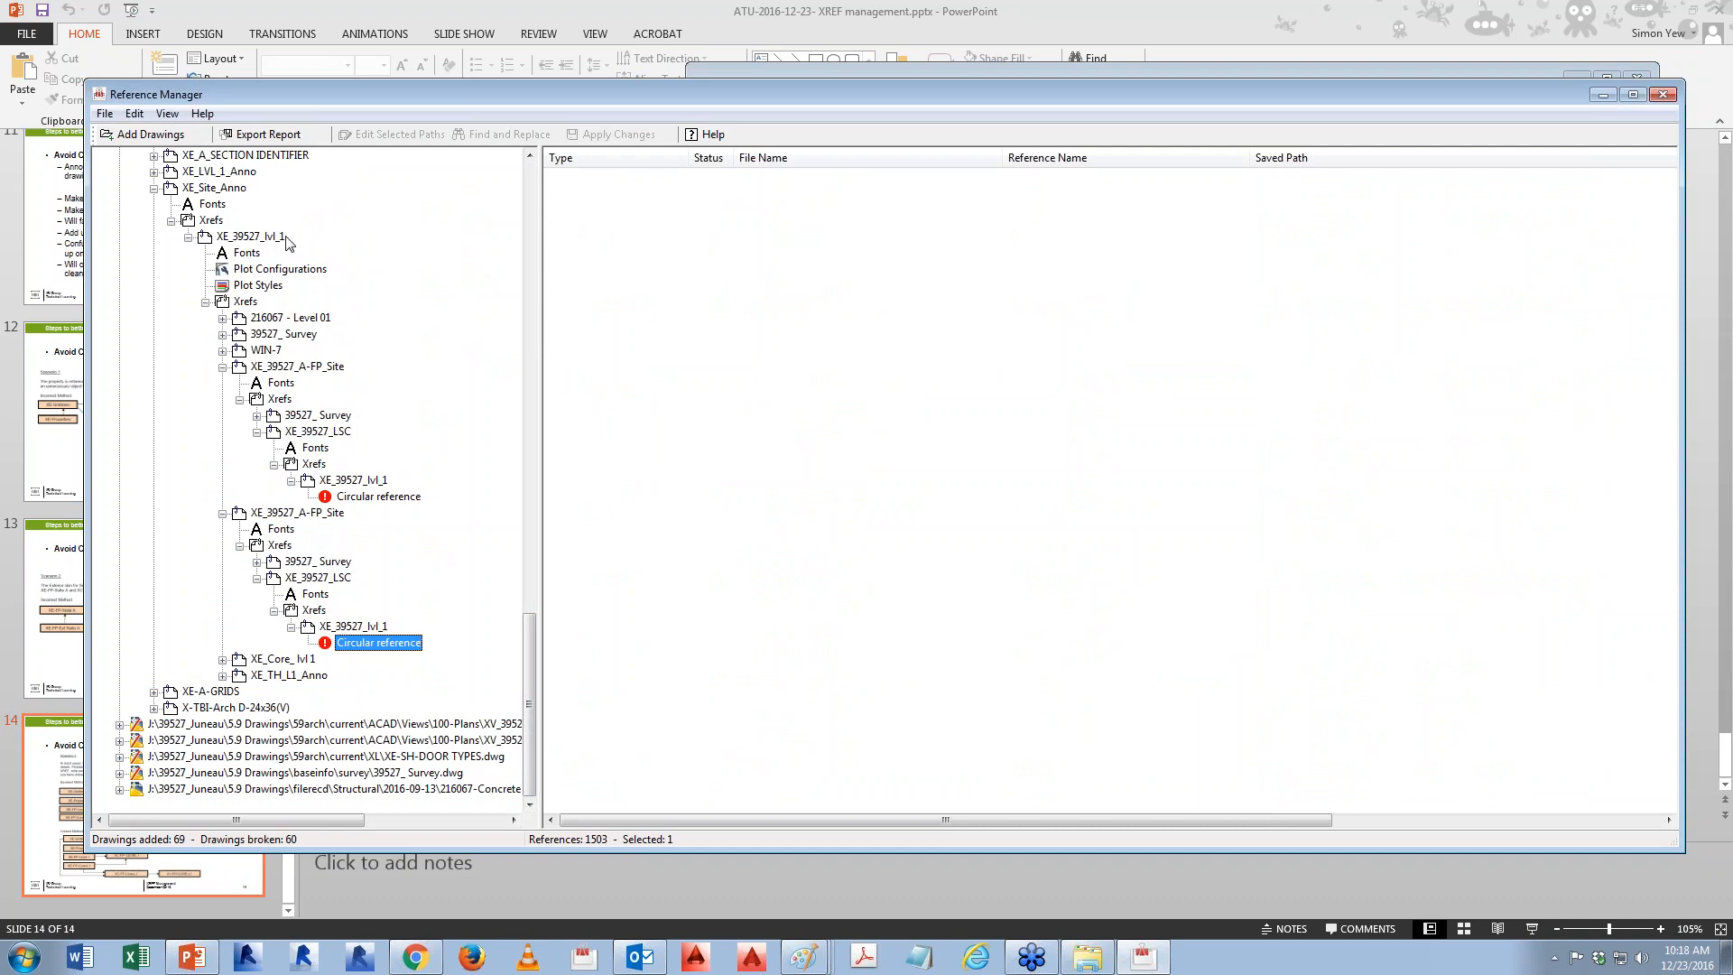
- Inspect the references of XE_Site_Anno, switch to File Explorer and search the ACAD\Elements folder for XE-site
left_click(217, 188)
scroll(313, 308, "up", 1)
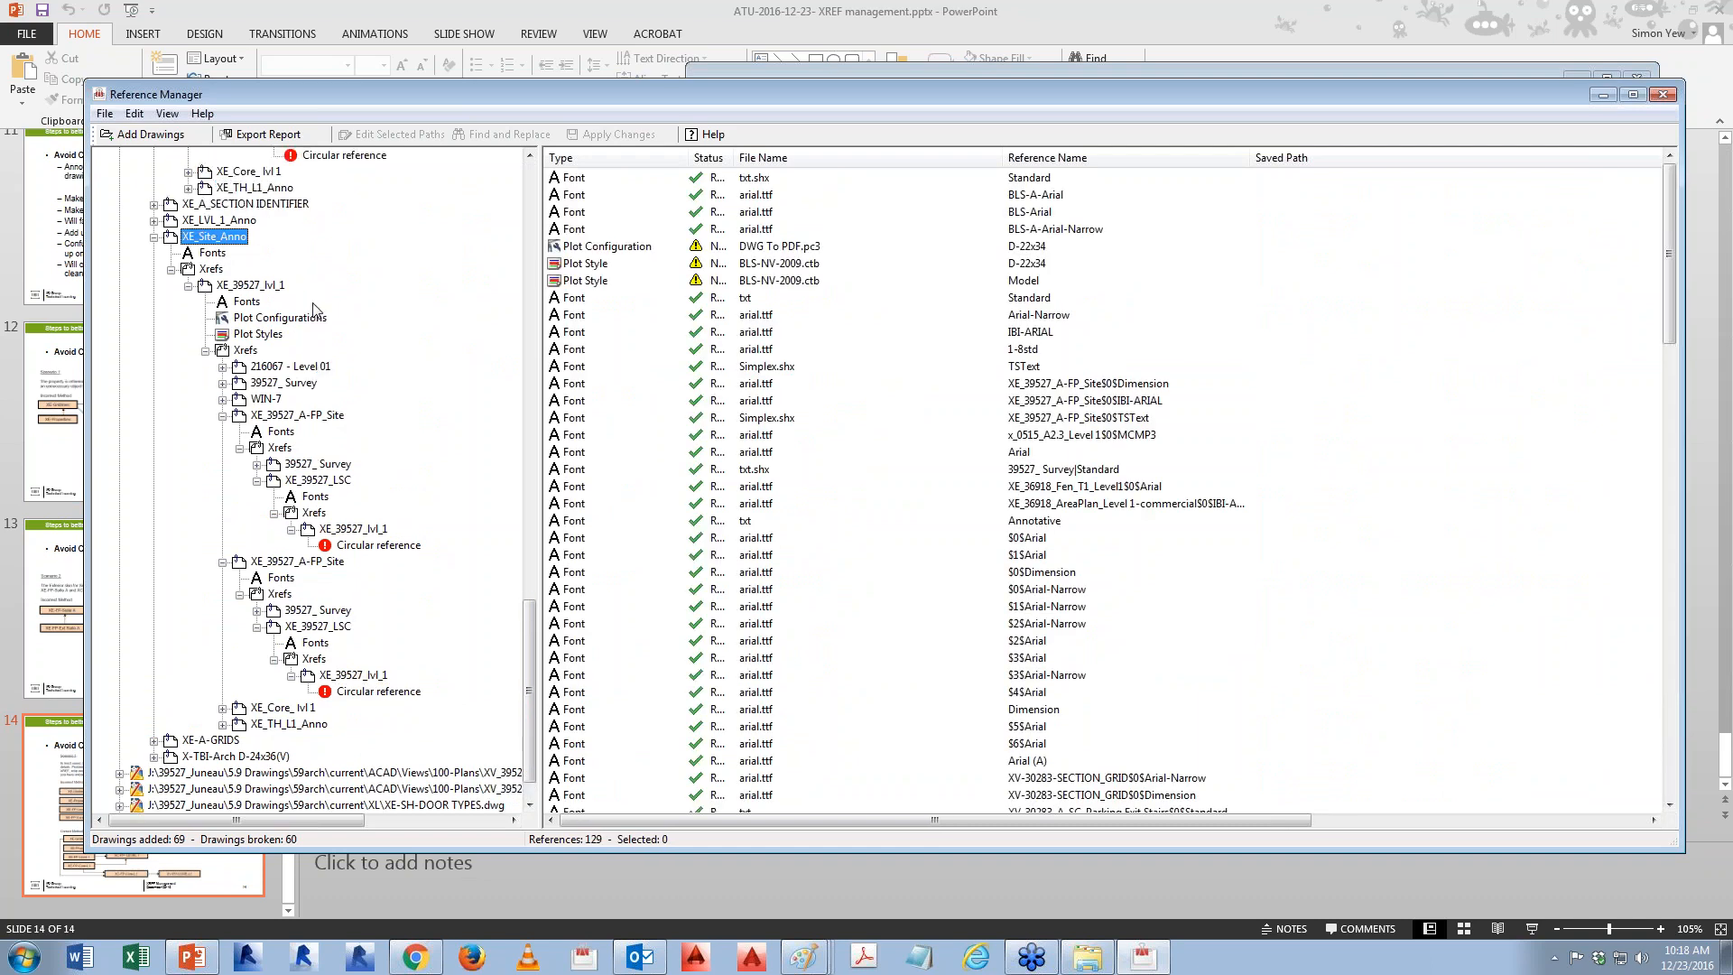
left_click(1603, 94)
key("BackSpace")
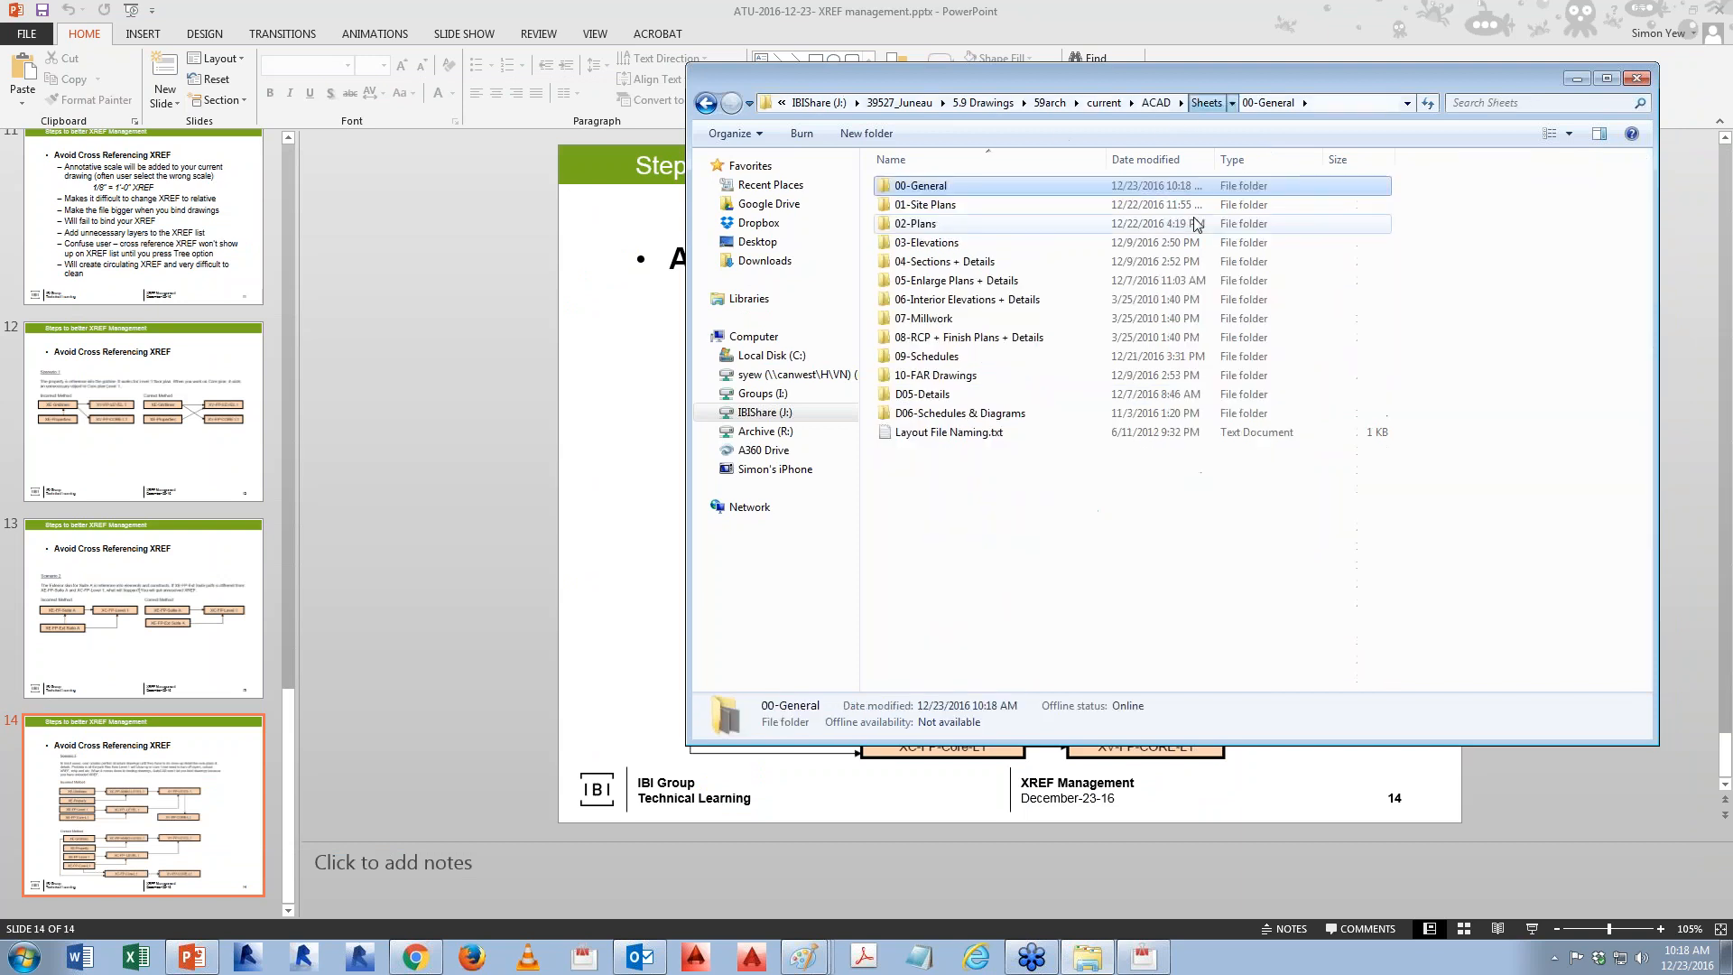
key("BackSpace")
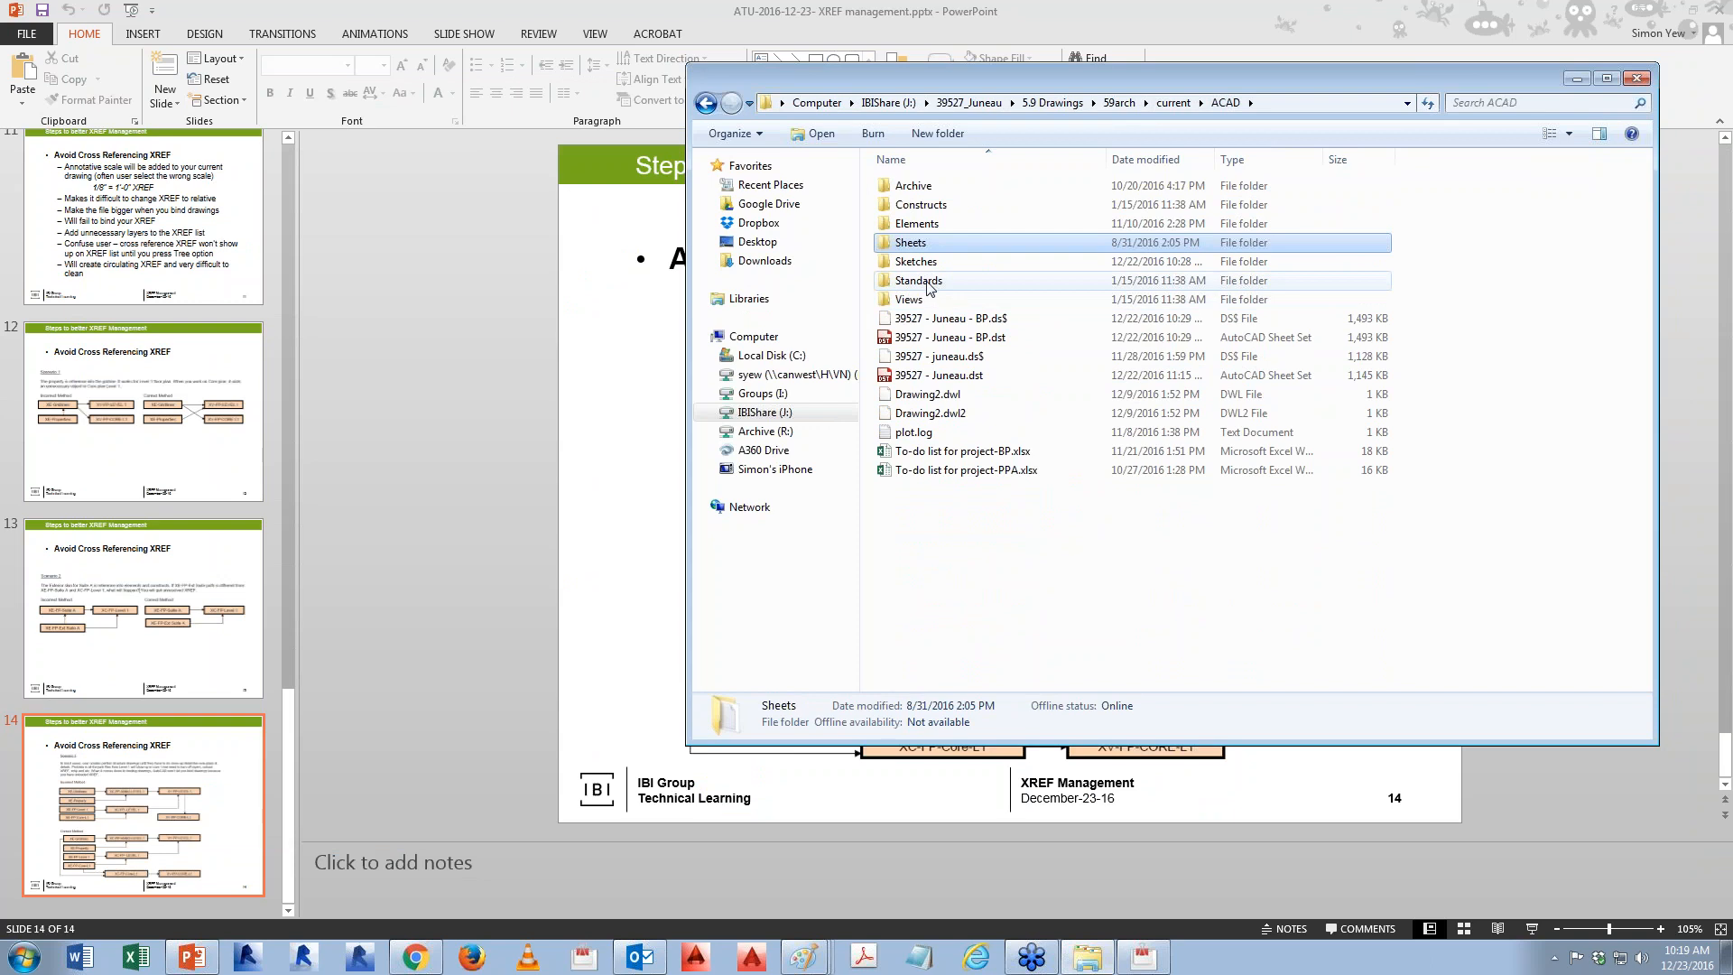
double_click(914, 226)
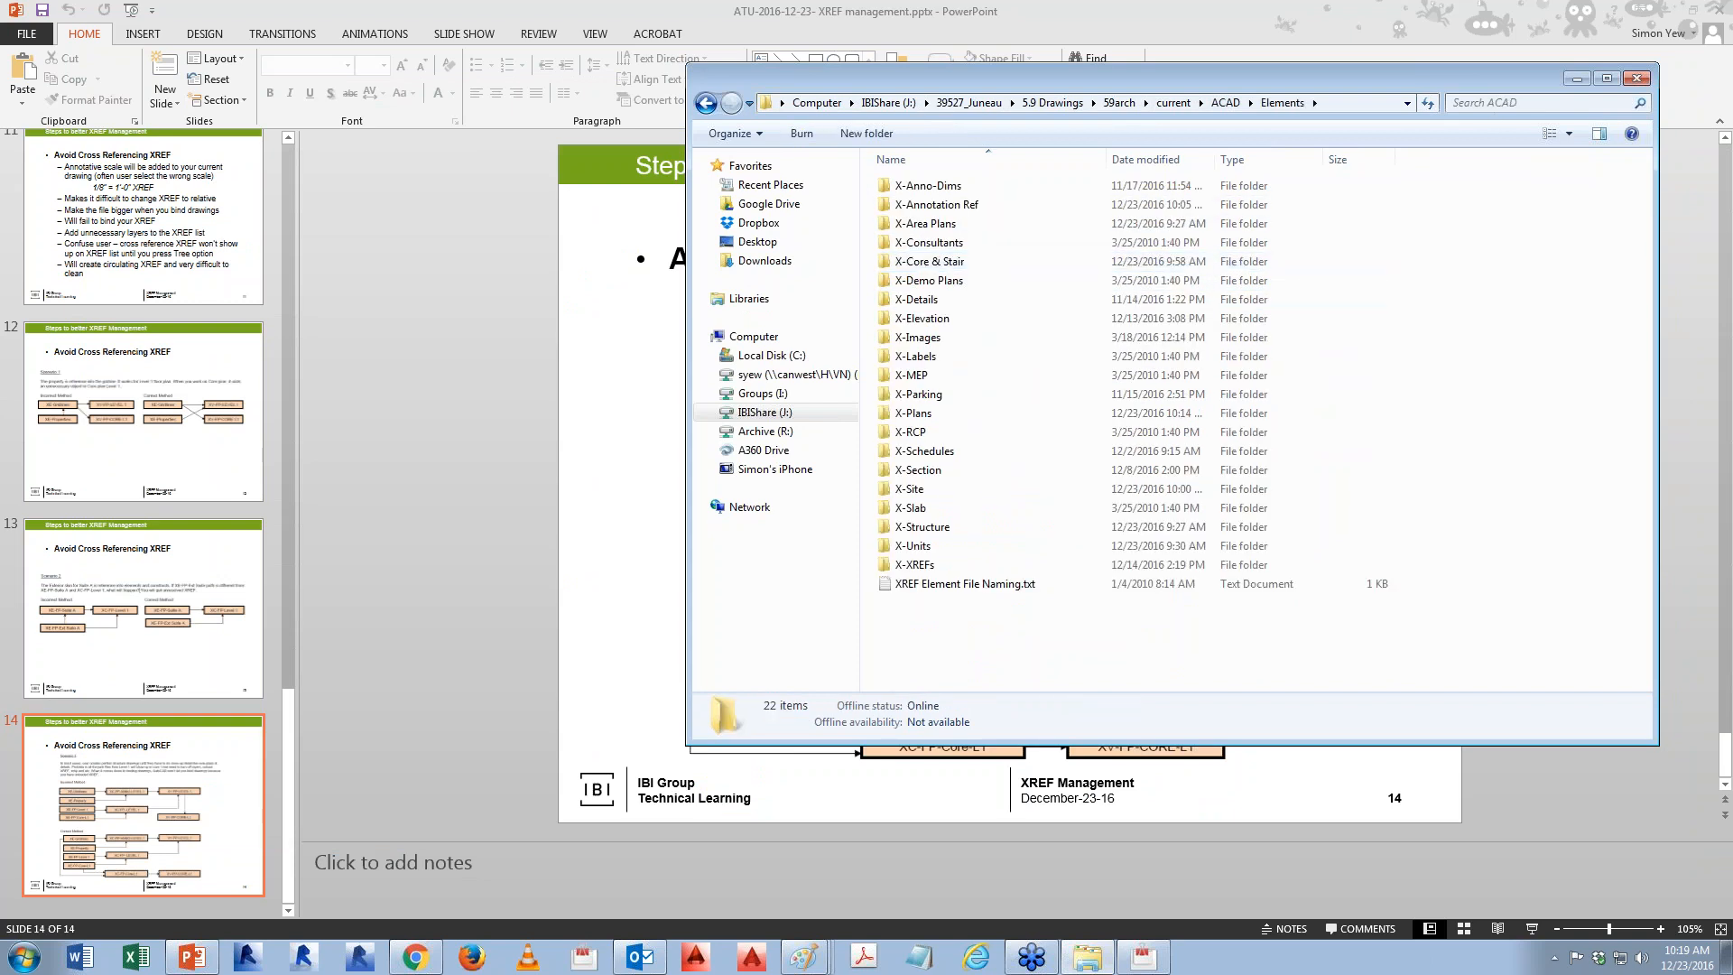
left_click(1494, 102)
type("XE-site")
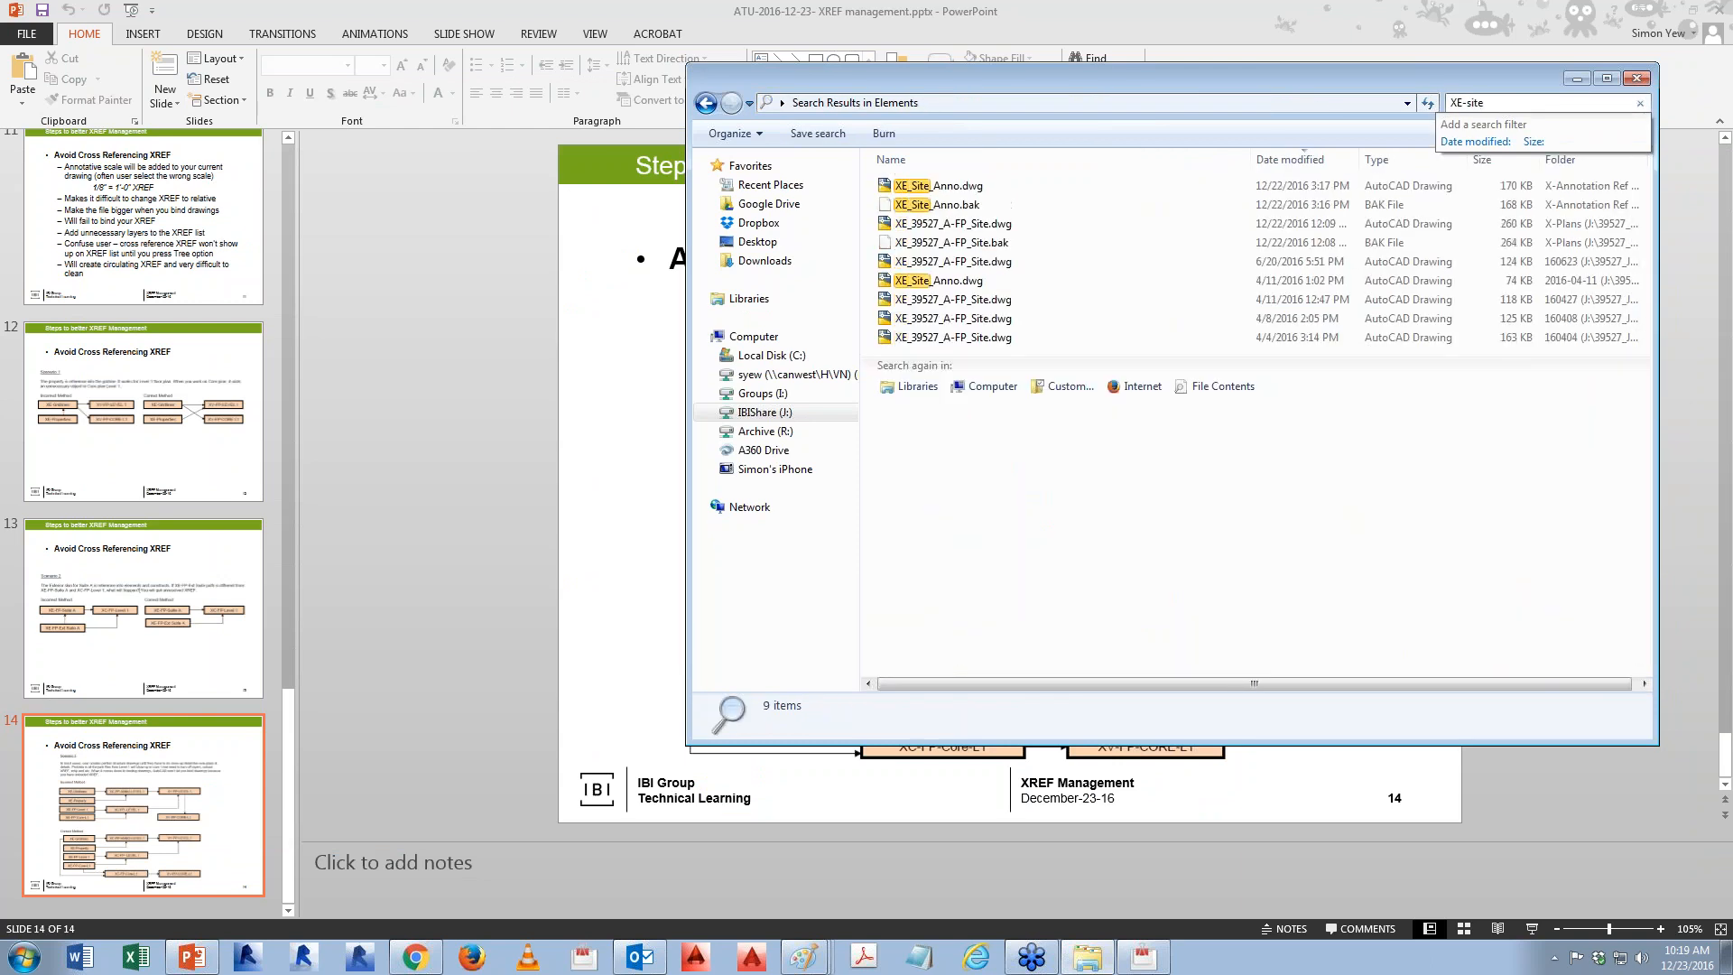
- Open XE_Site_Anno.dwg from the X-Annotation Ref folder in AutoCAD without showing proxy graphics
left_click(964, 191)
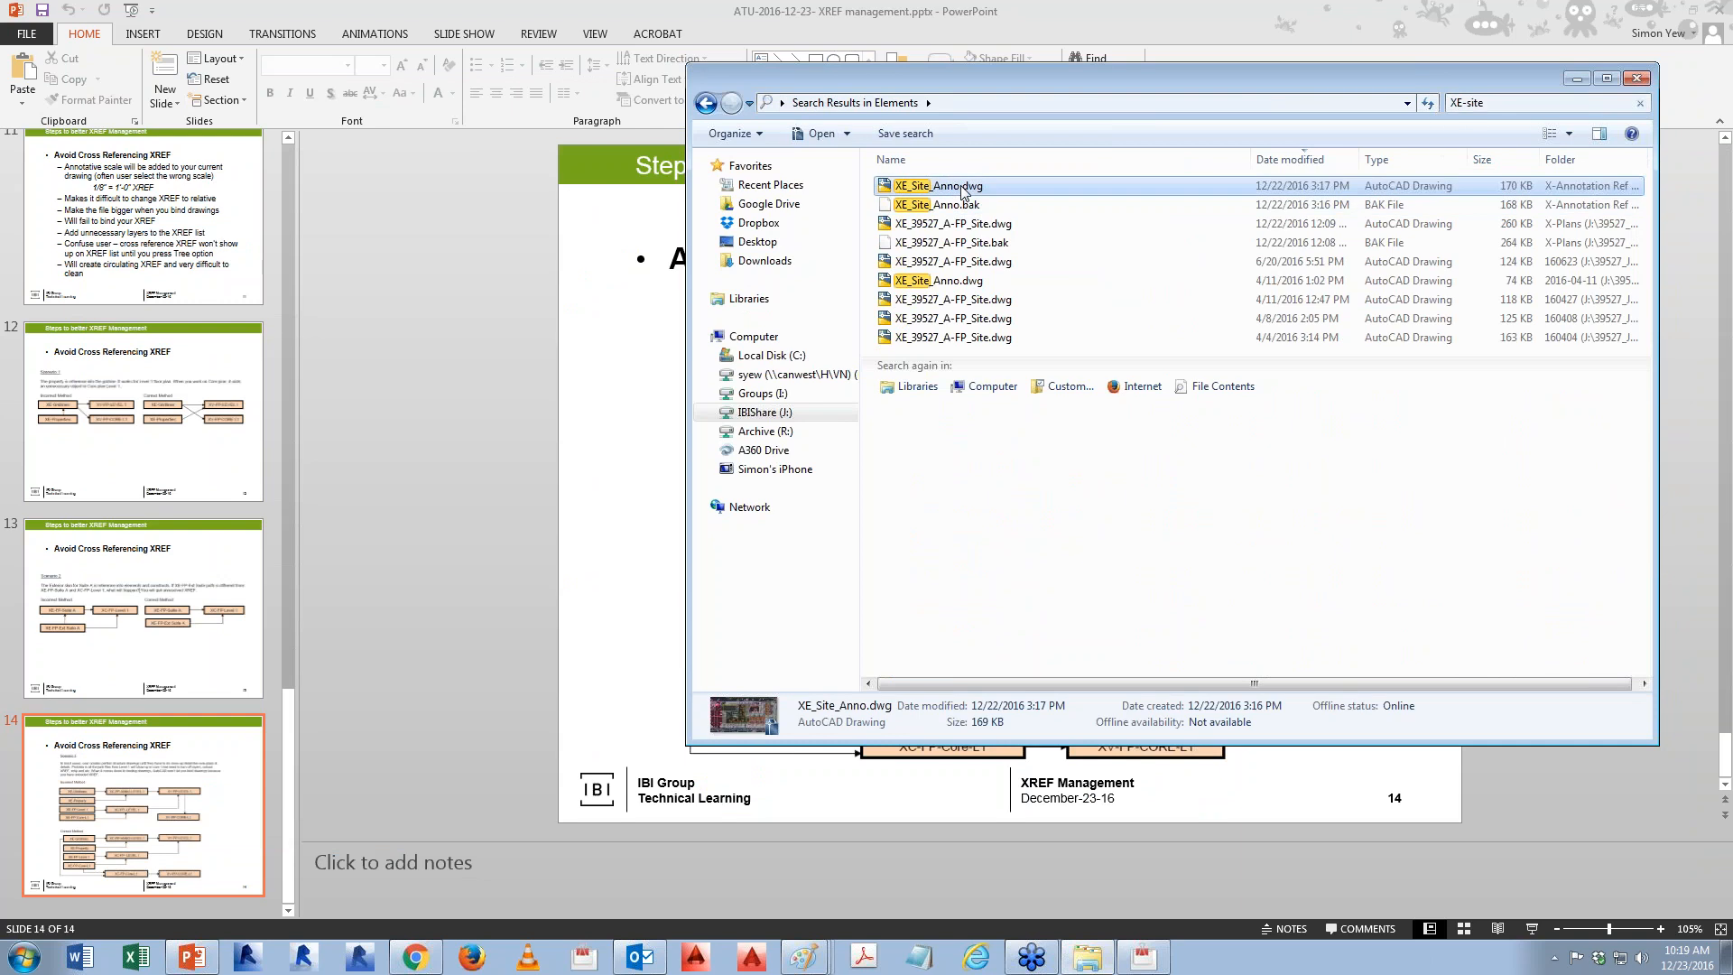
double_click(964, 187)
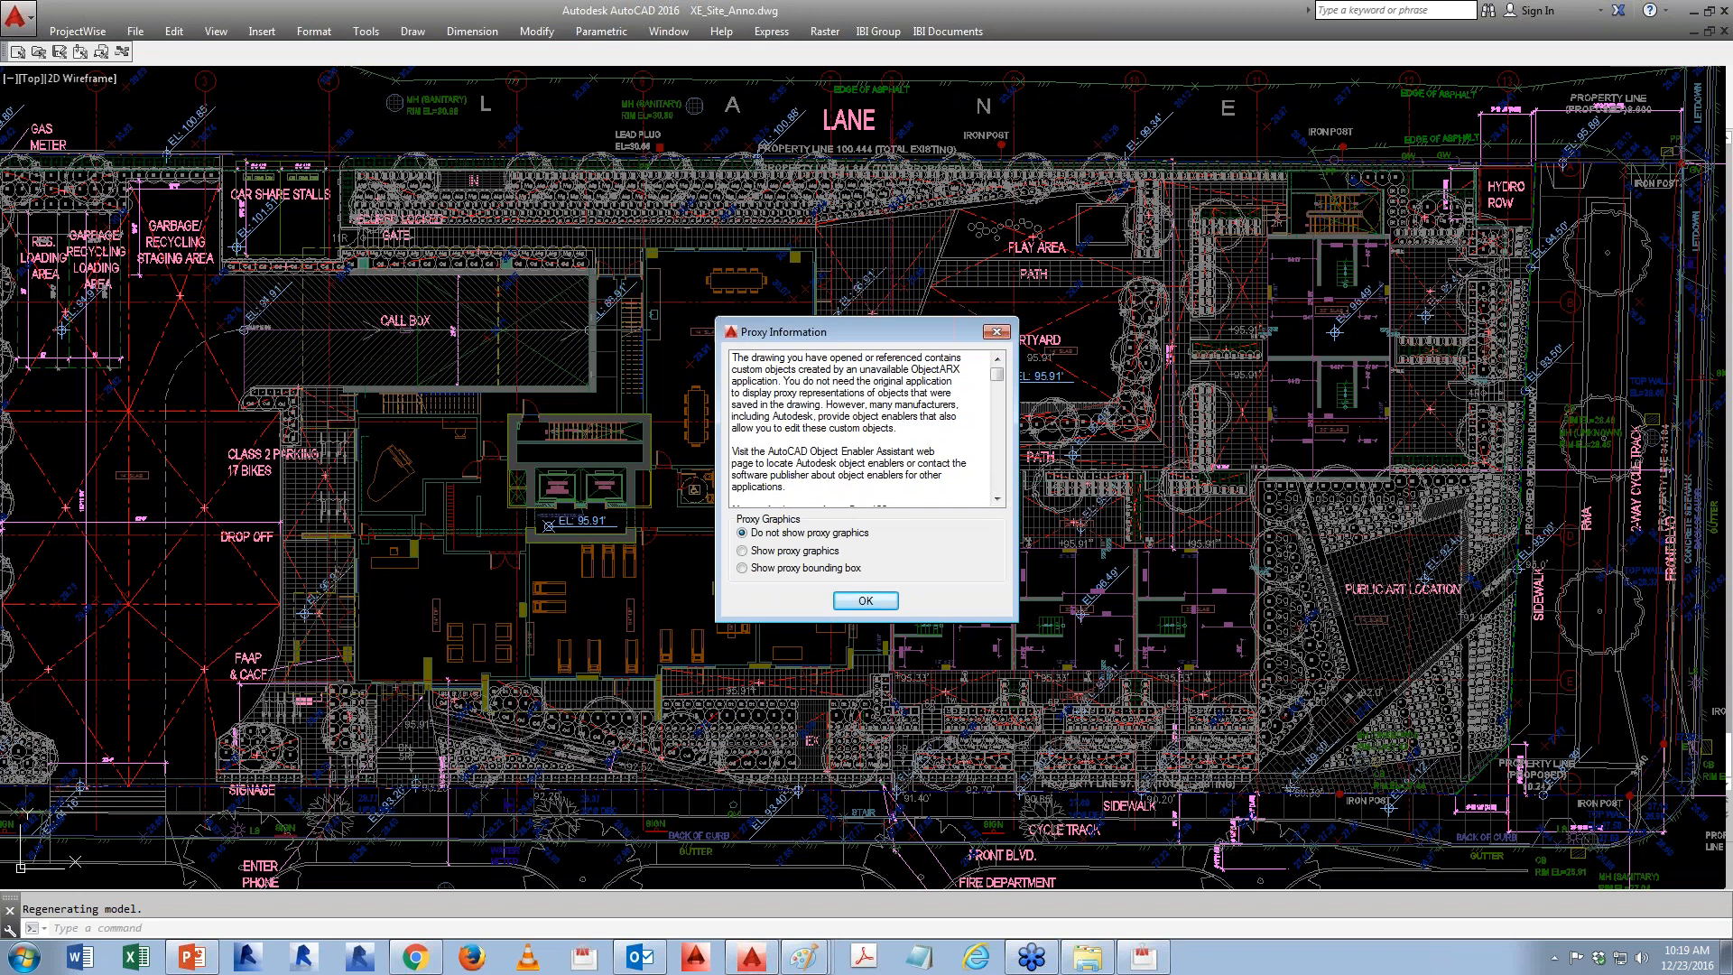
left_click(869, 603)
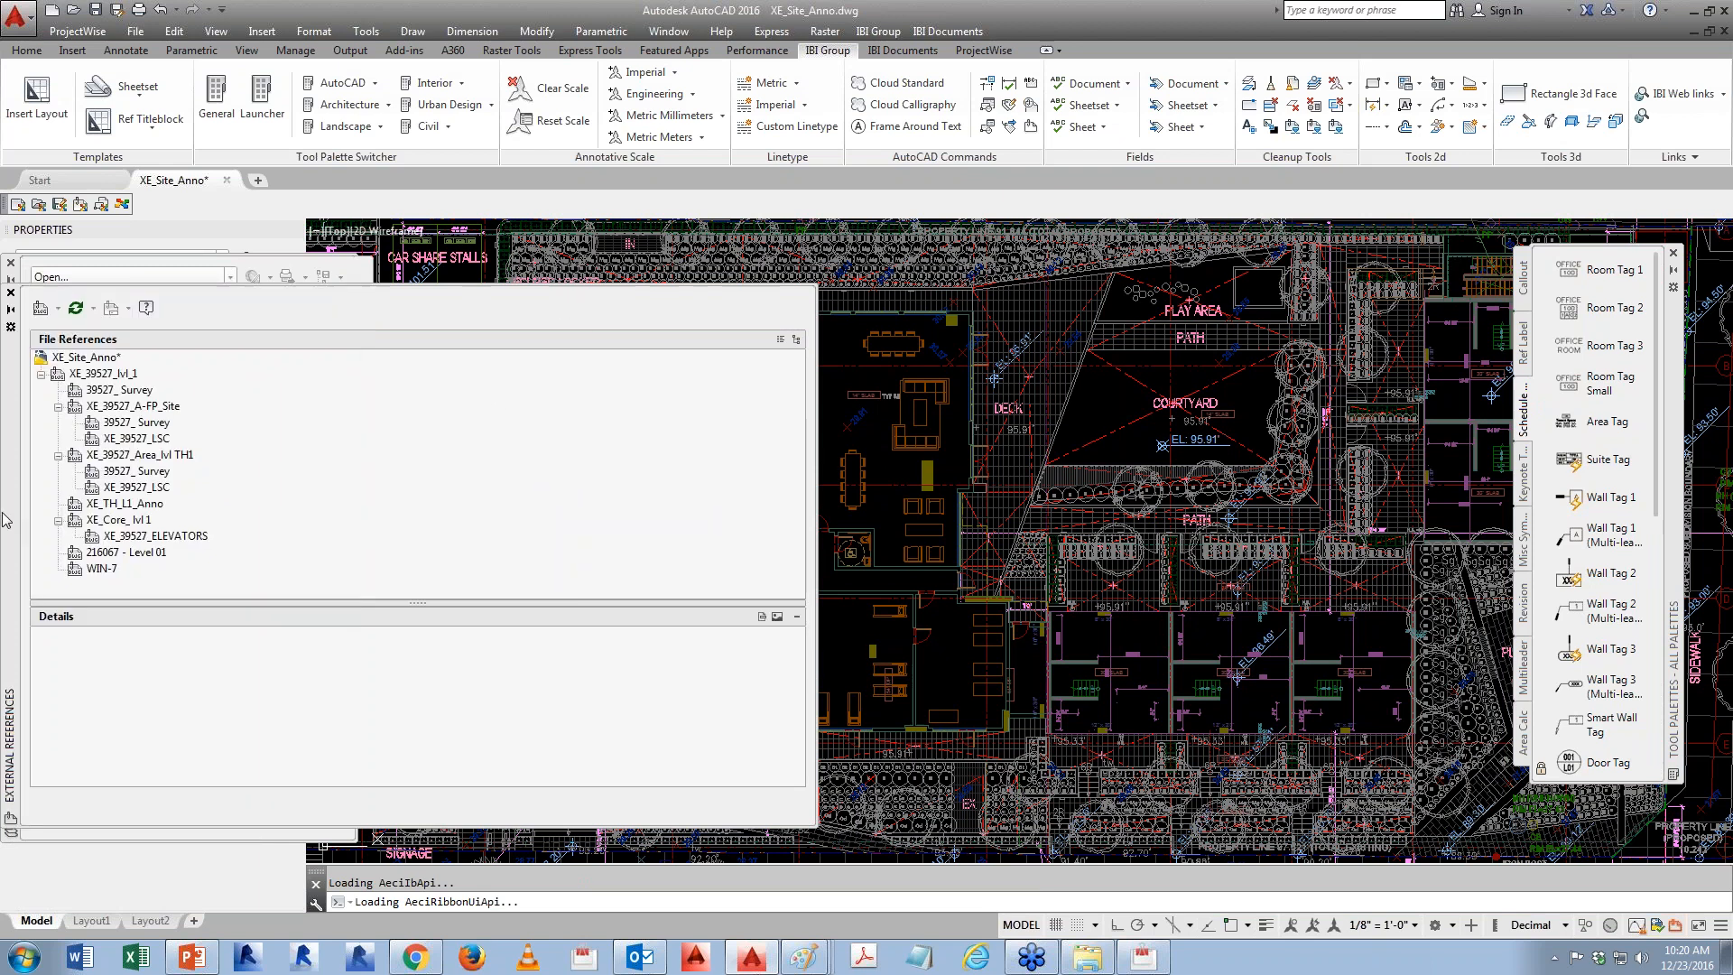
- Move the External References palette clear of the Sheet Set Manager and compare its list and tree views of XE_Site_Anno
left_click_drag(4, 513, 483, 475)
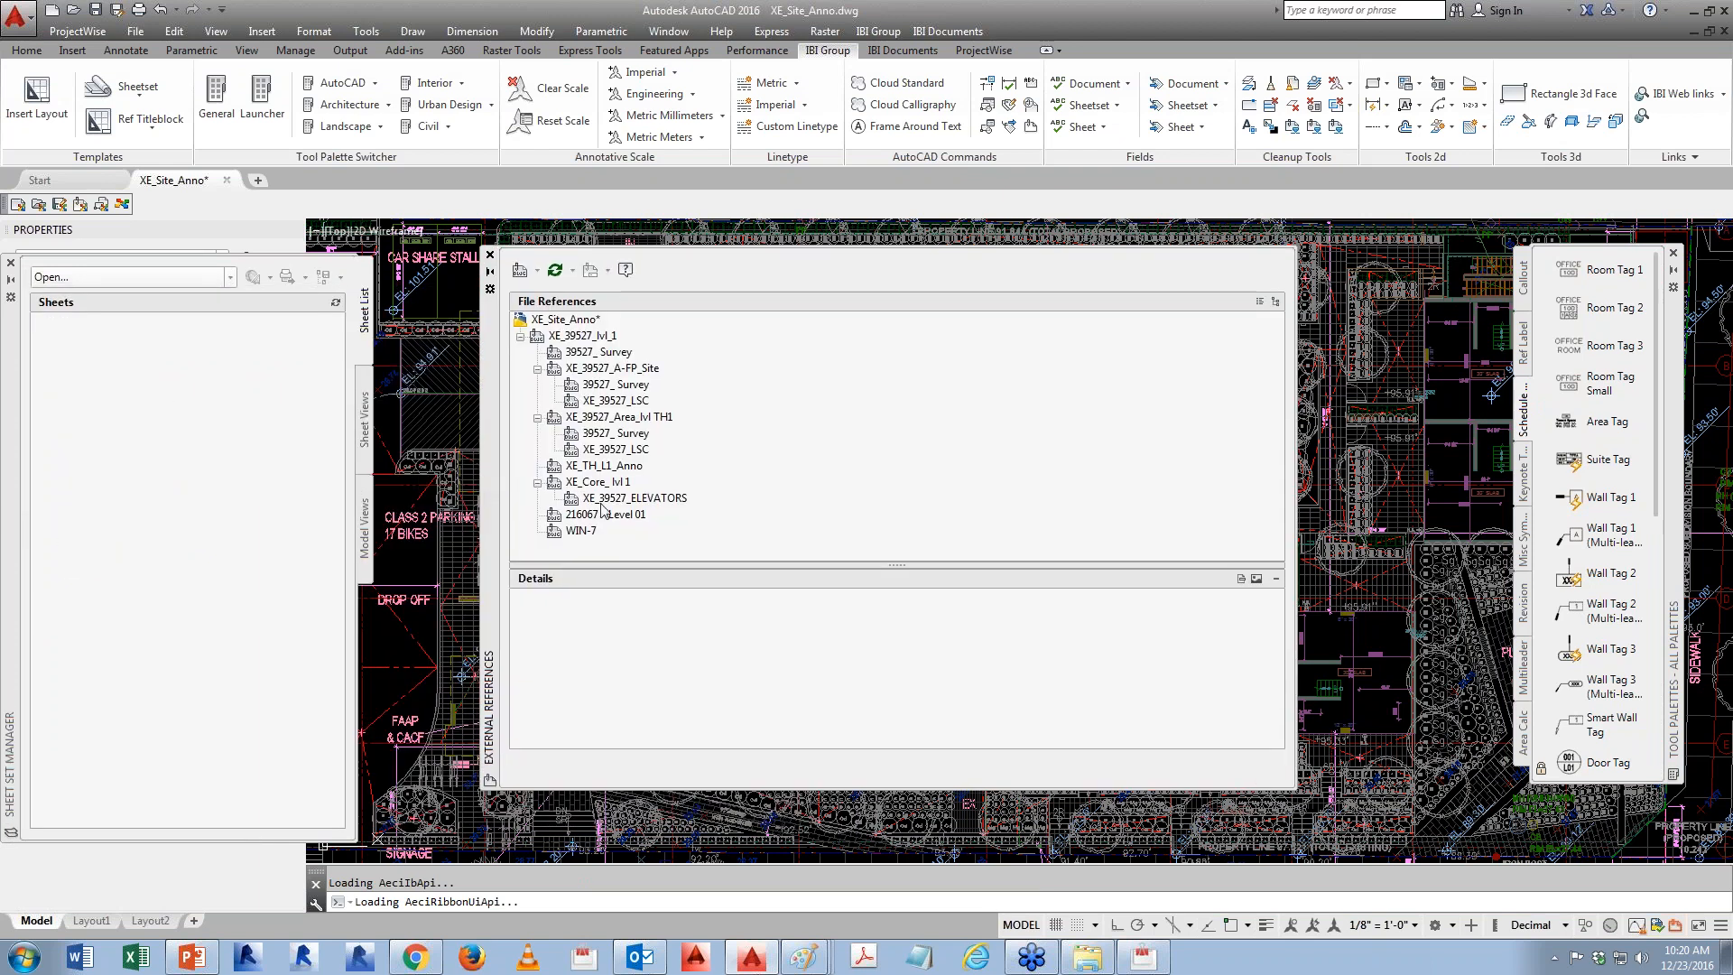
mouse_move(671, 525)
left_click(1259, 302)
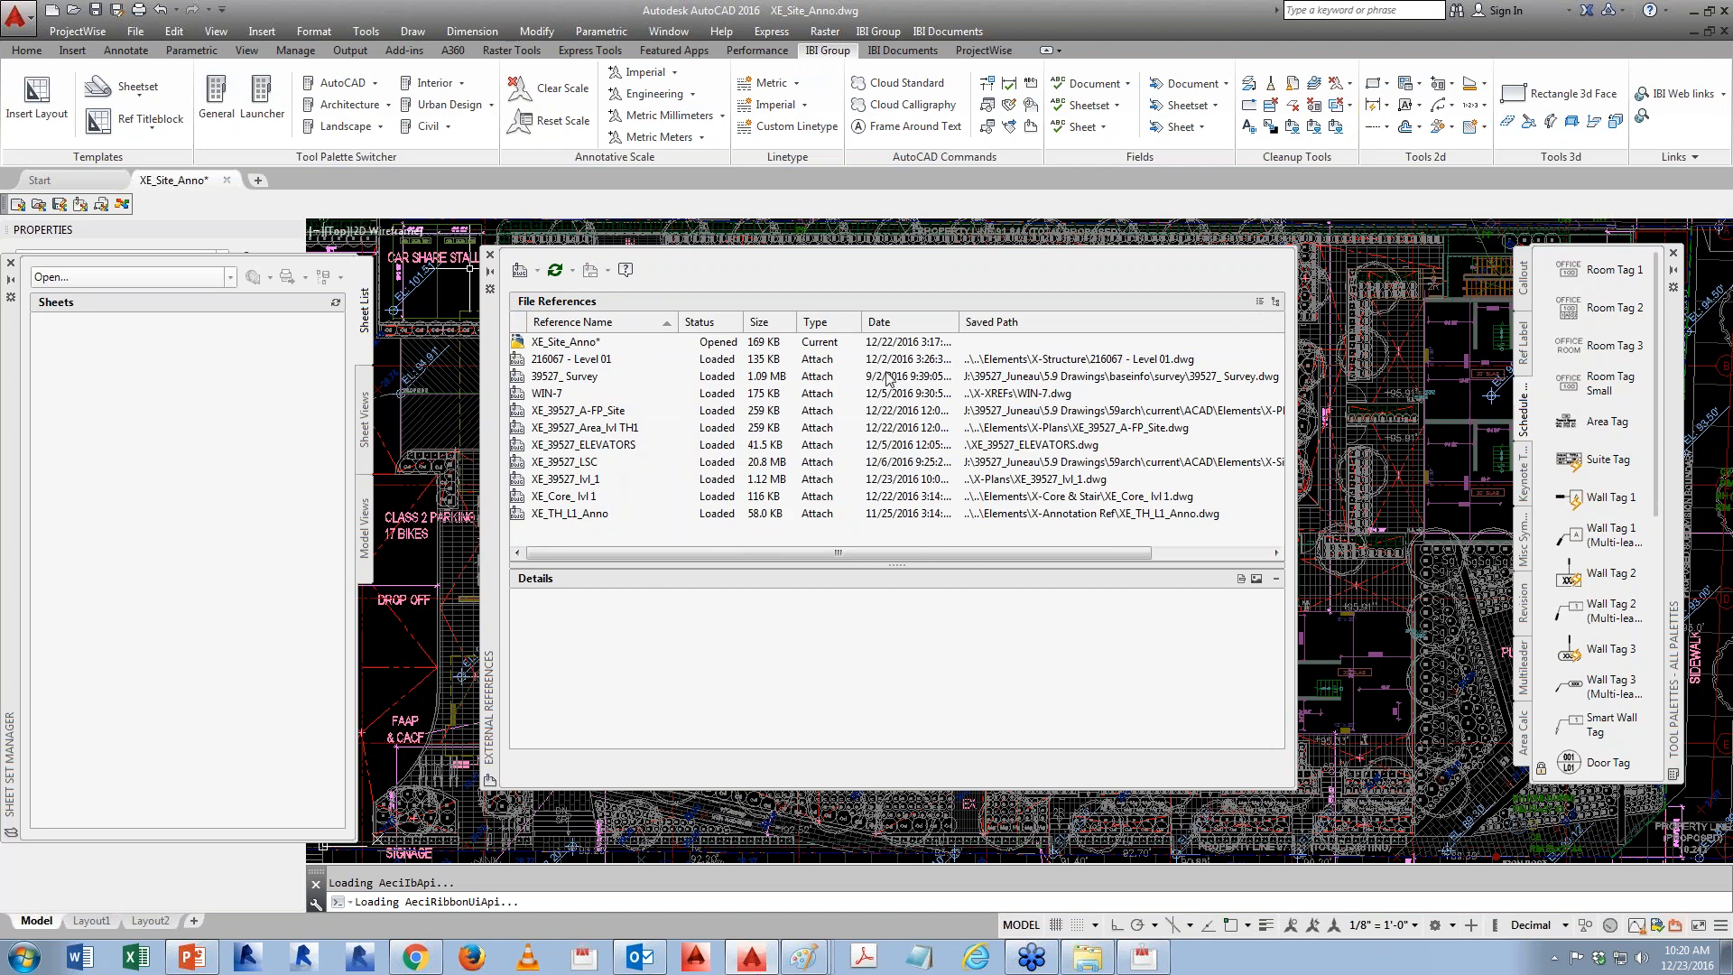
left_click(1276, 303)
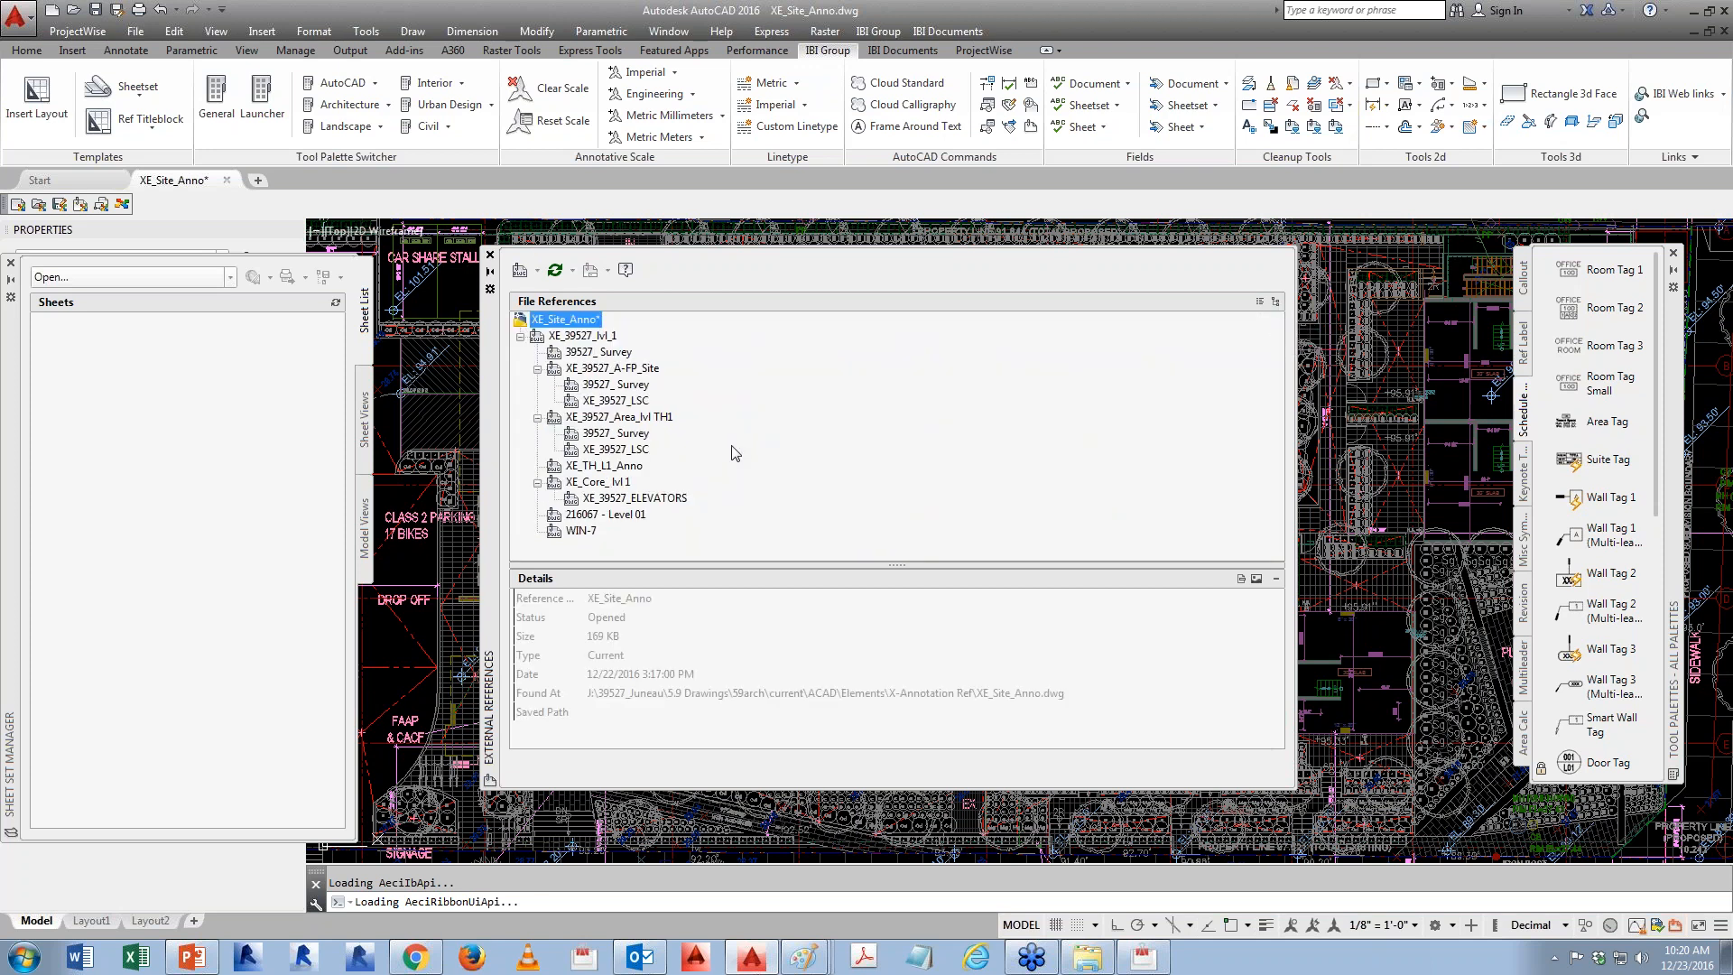
mouse_move(734, 453)
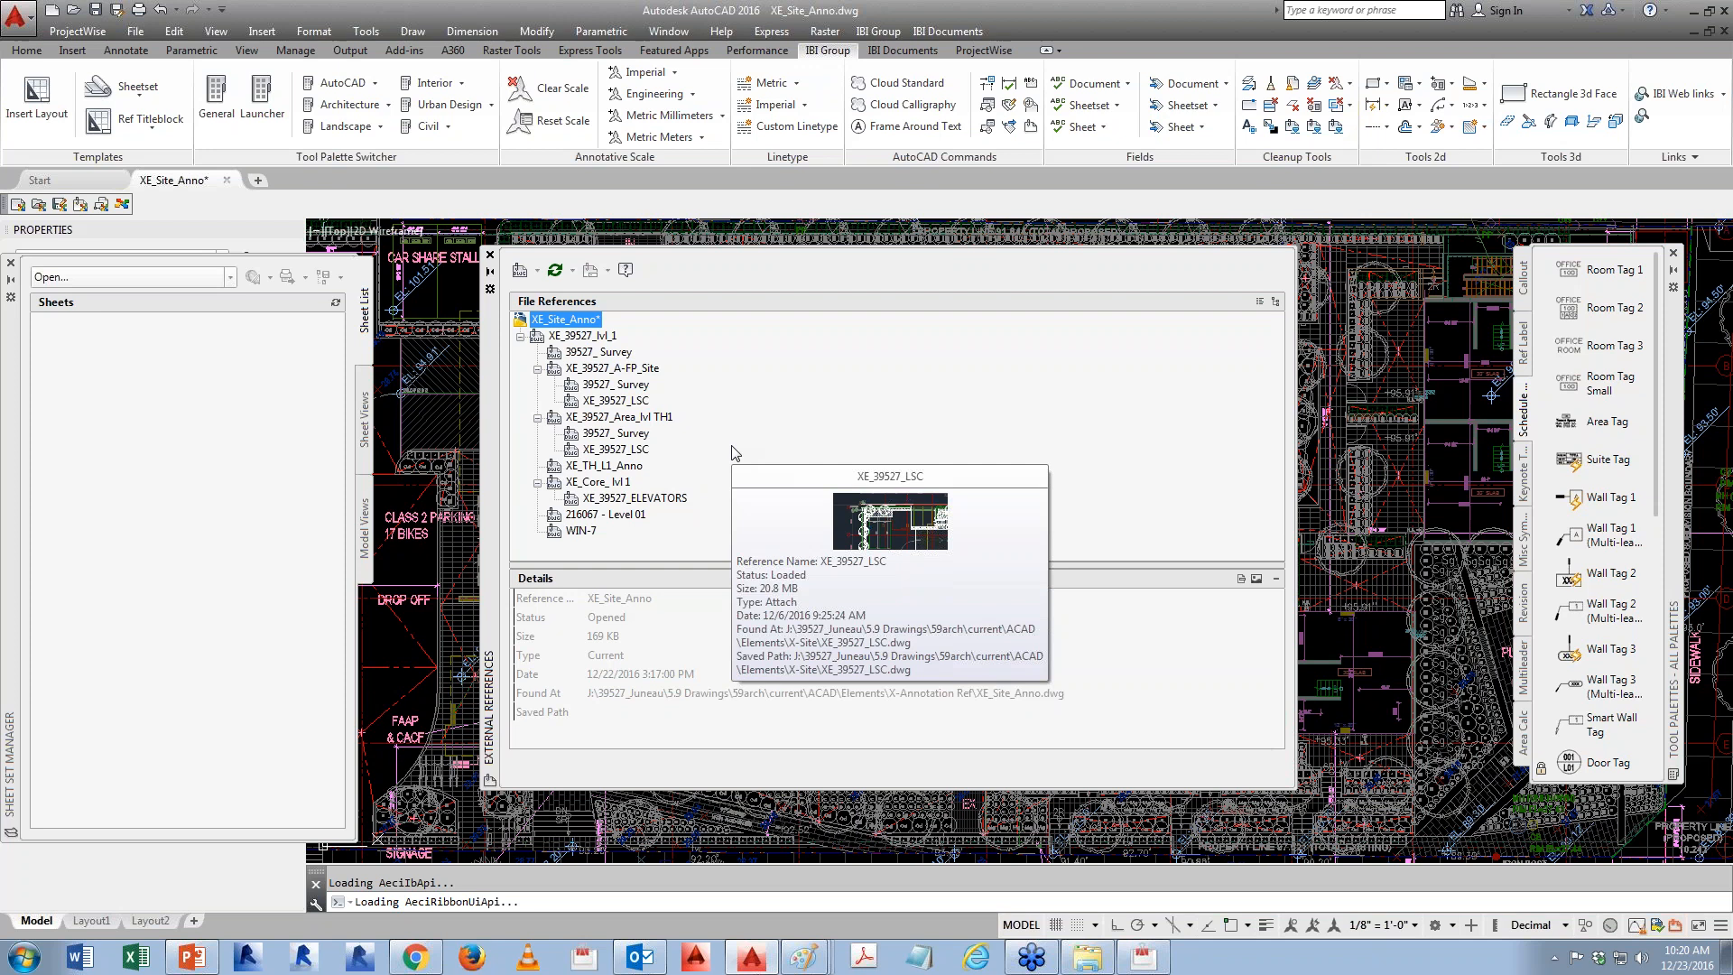
left_click(1261, 302)
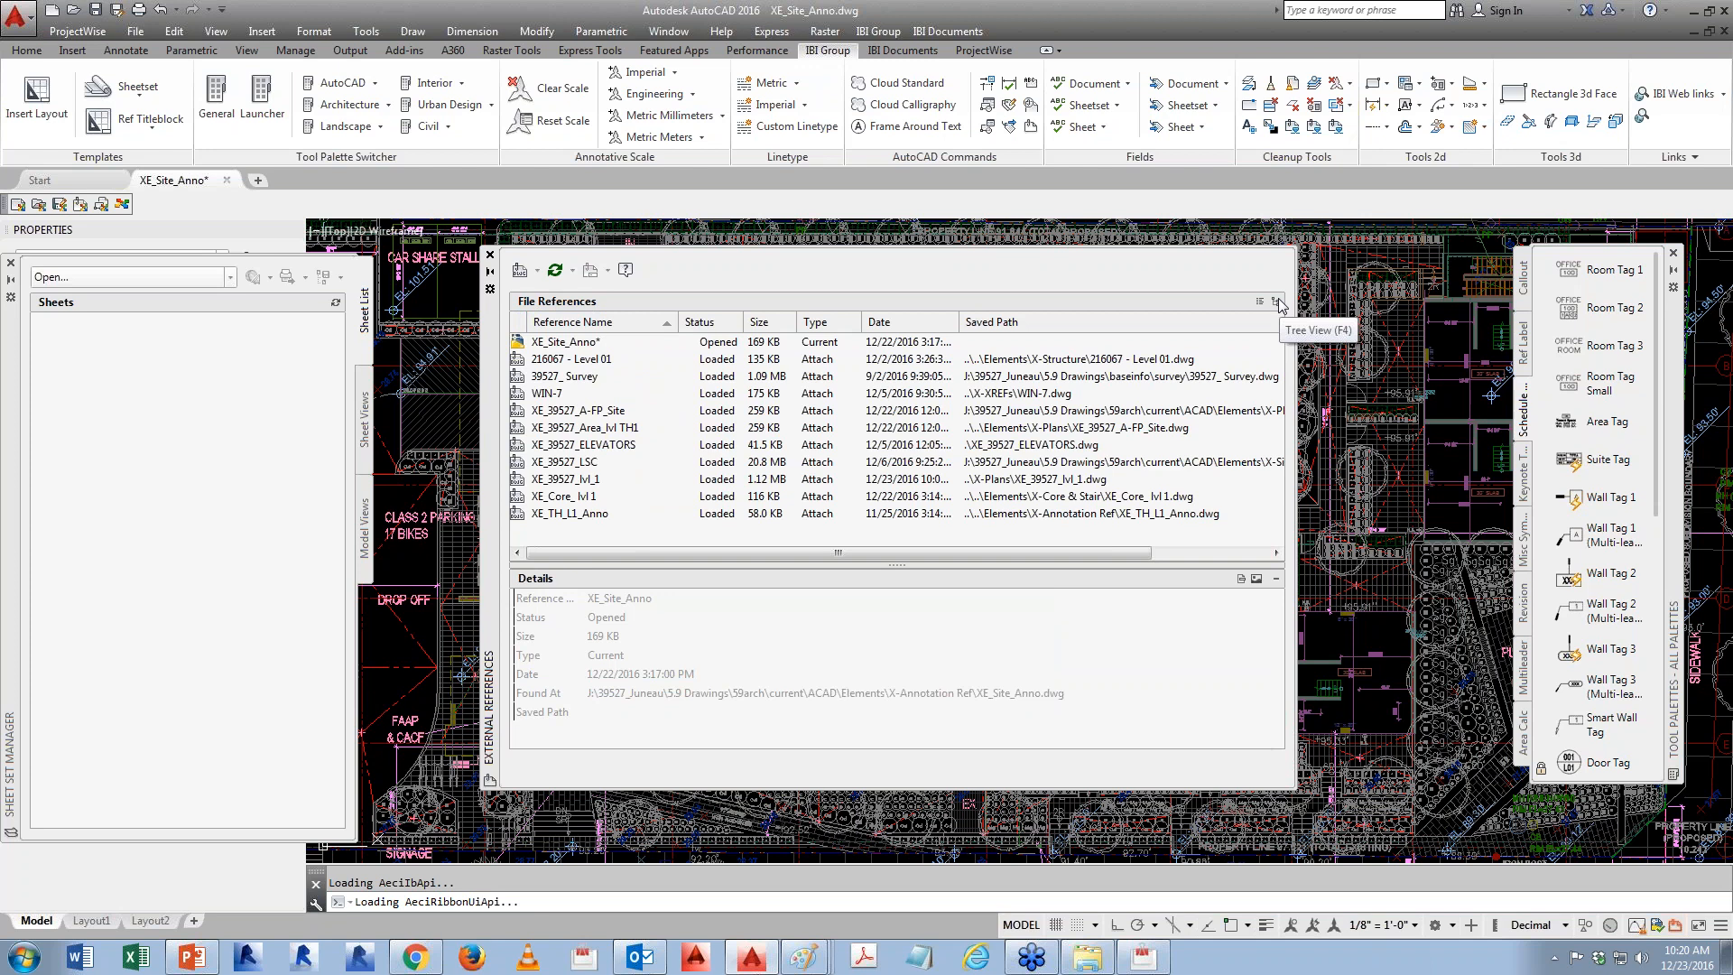
left_click(1277, 303)
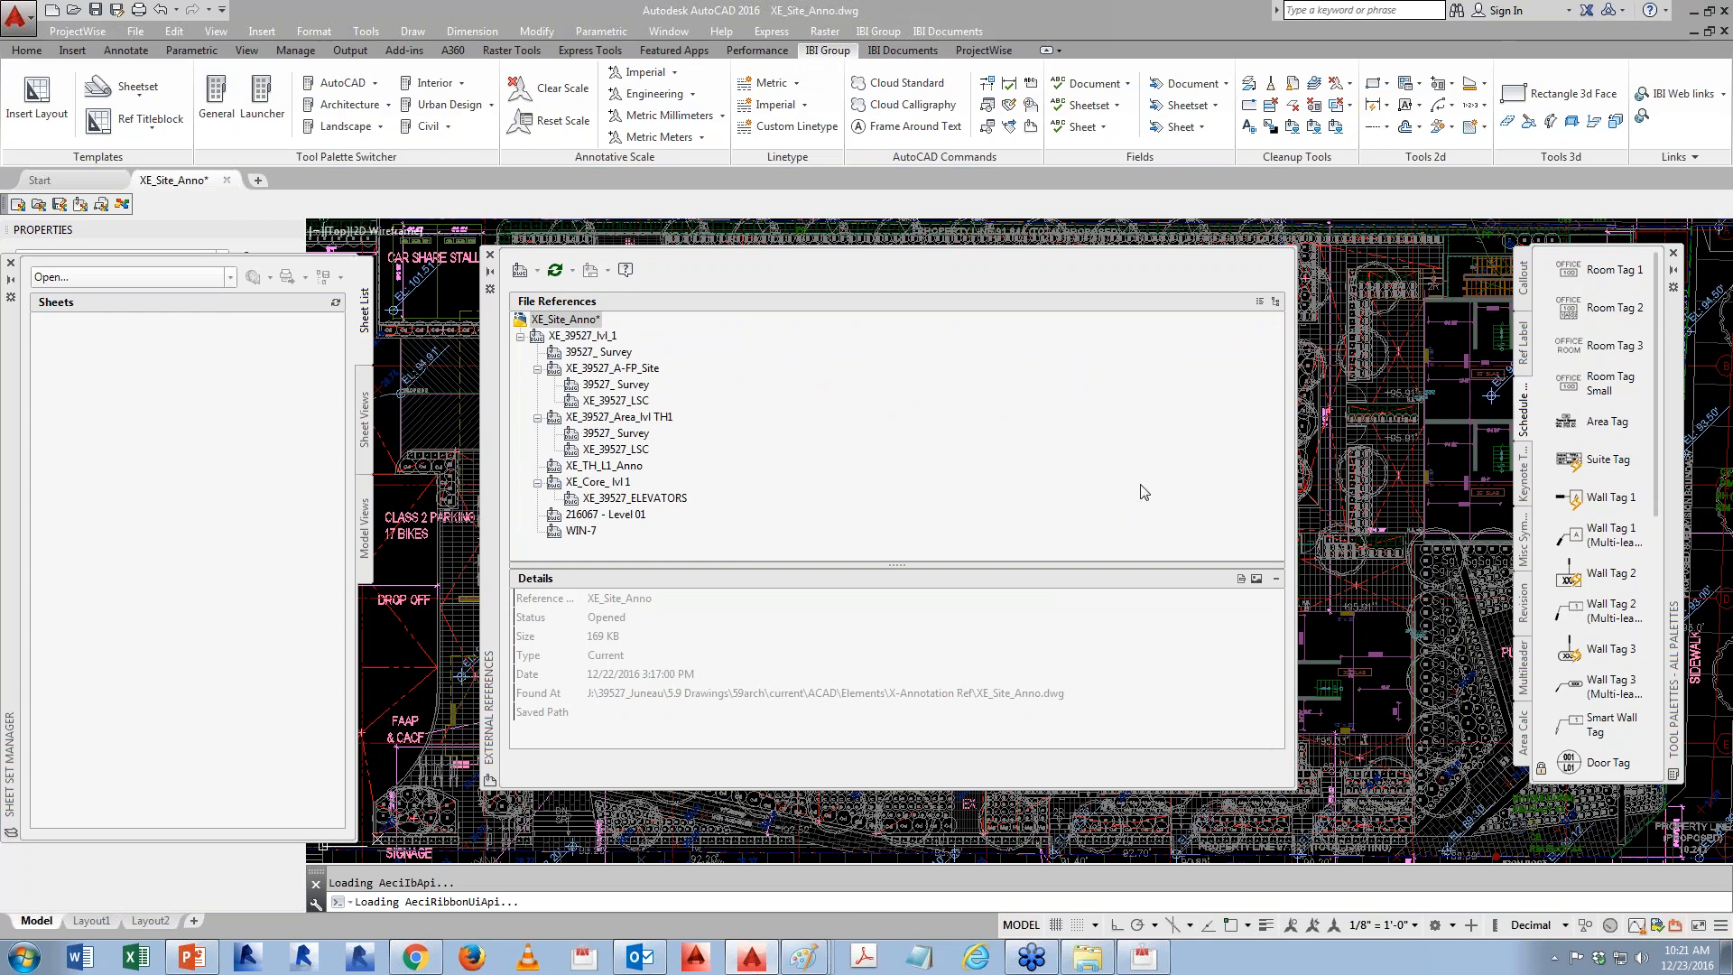
- Examine XE_39527_lvl_1 and its nested references in the tree, and compare them with the saved paths in the list view
mouse_move(1159, 474)
left_click(582, 335)
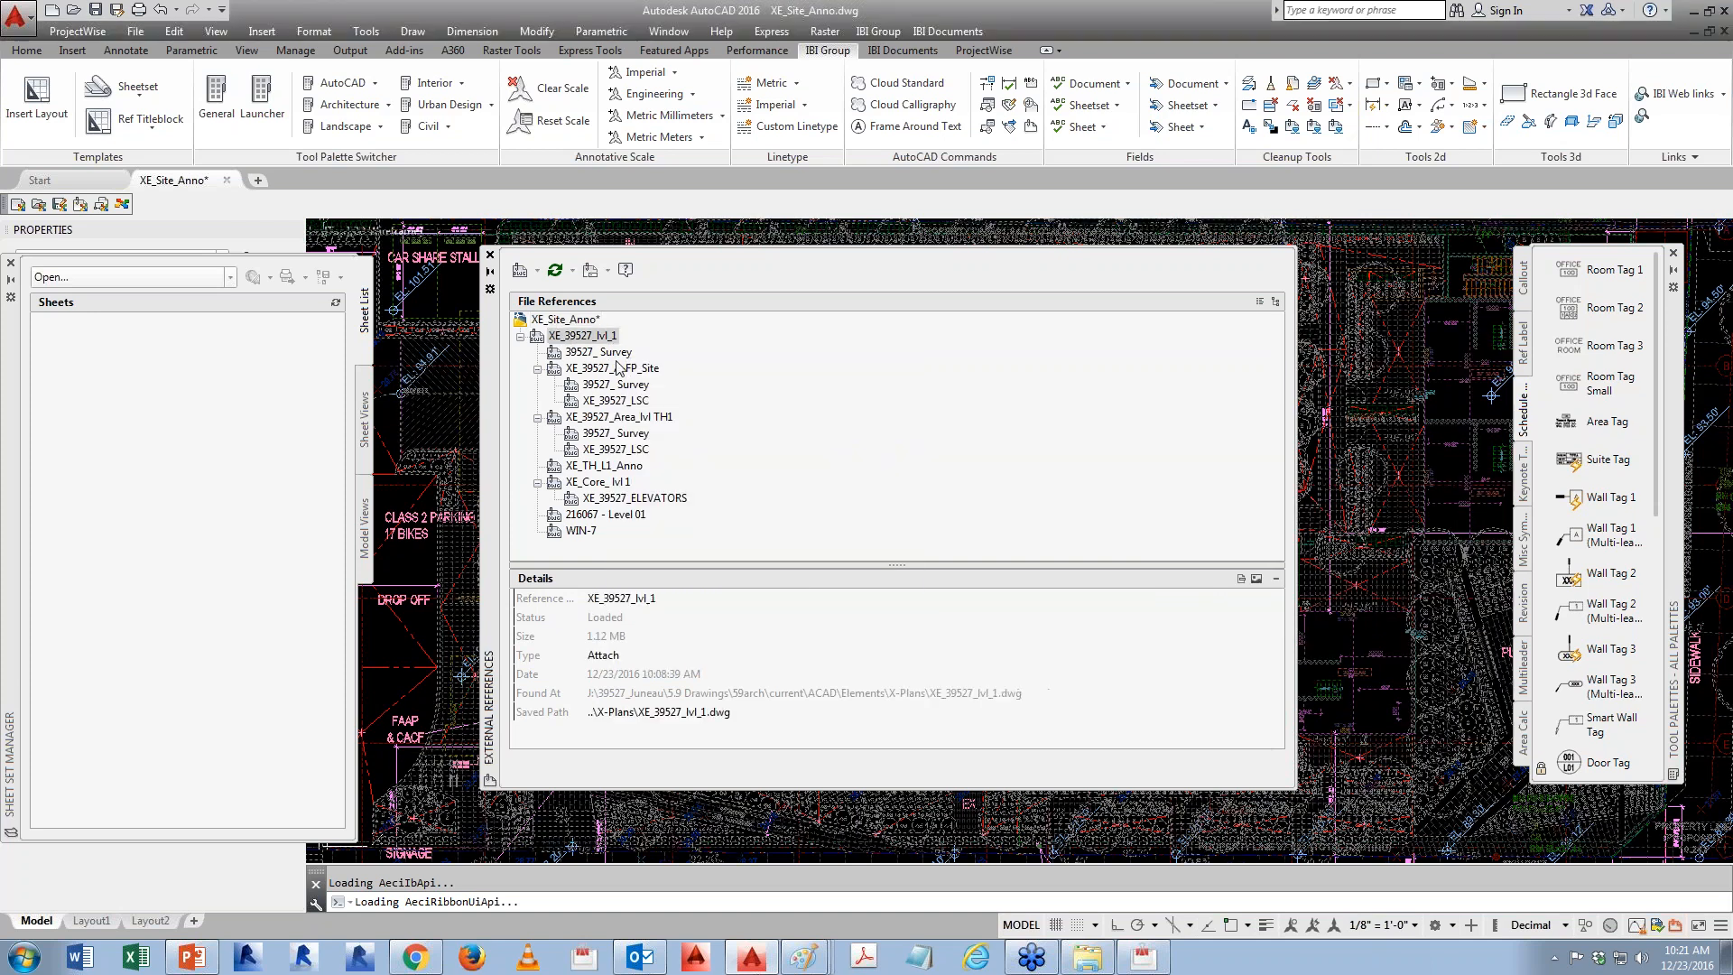
mouse_move(641, 387)
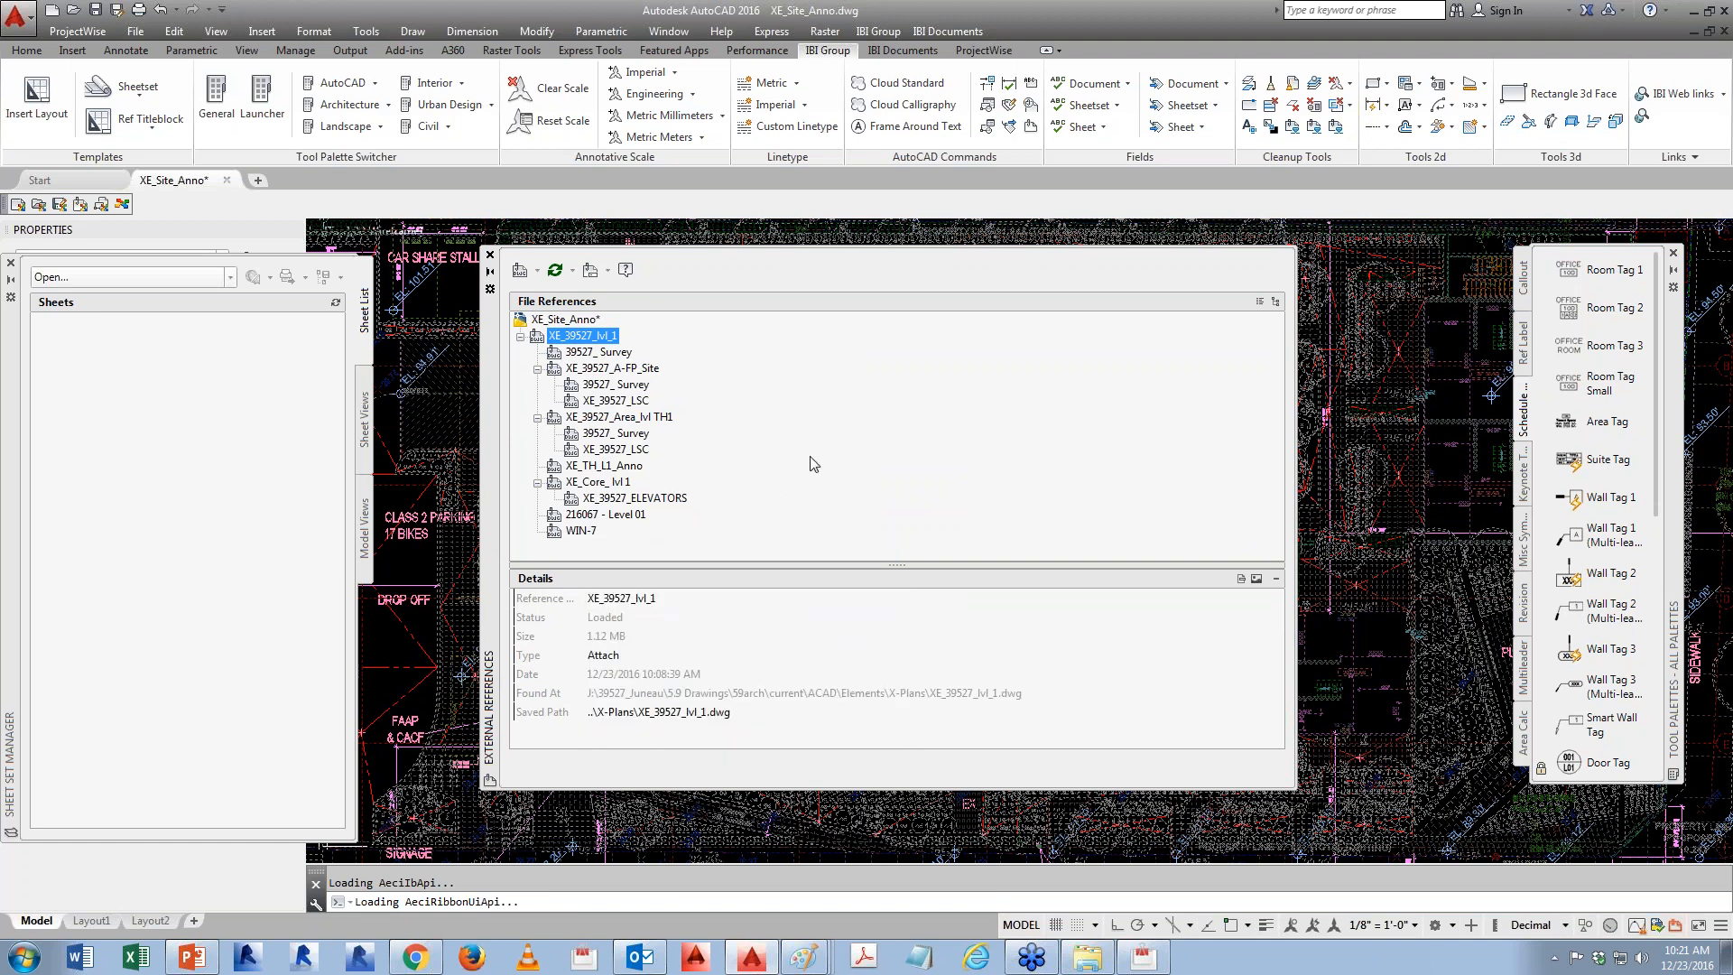
mouse_move(810, 457)
left_click(1261, 303)
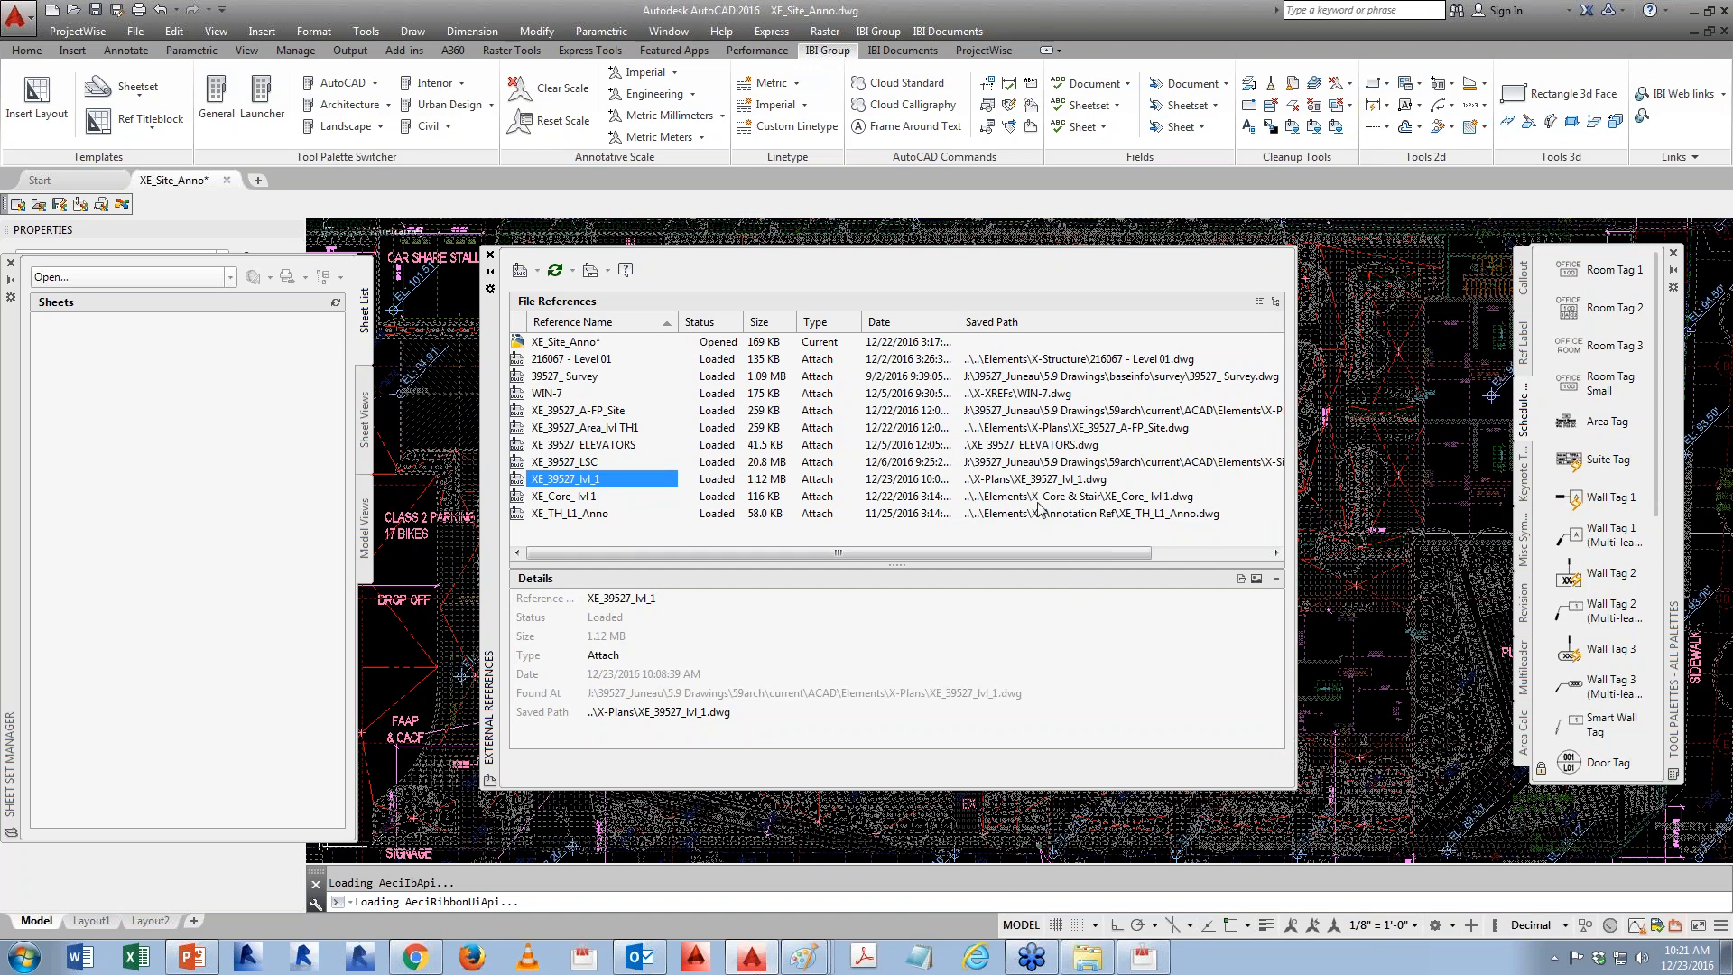
left_click(1275, 303)
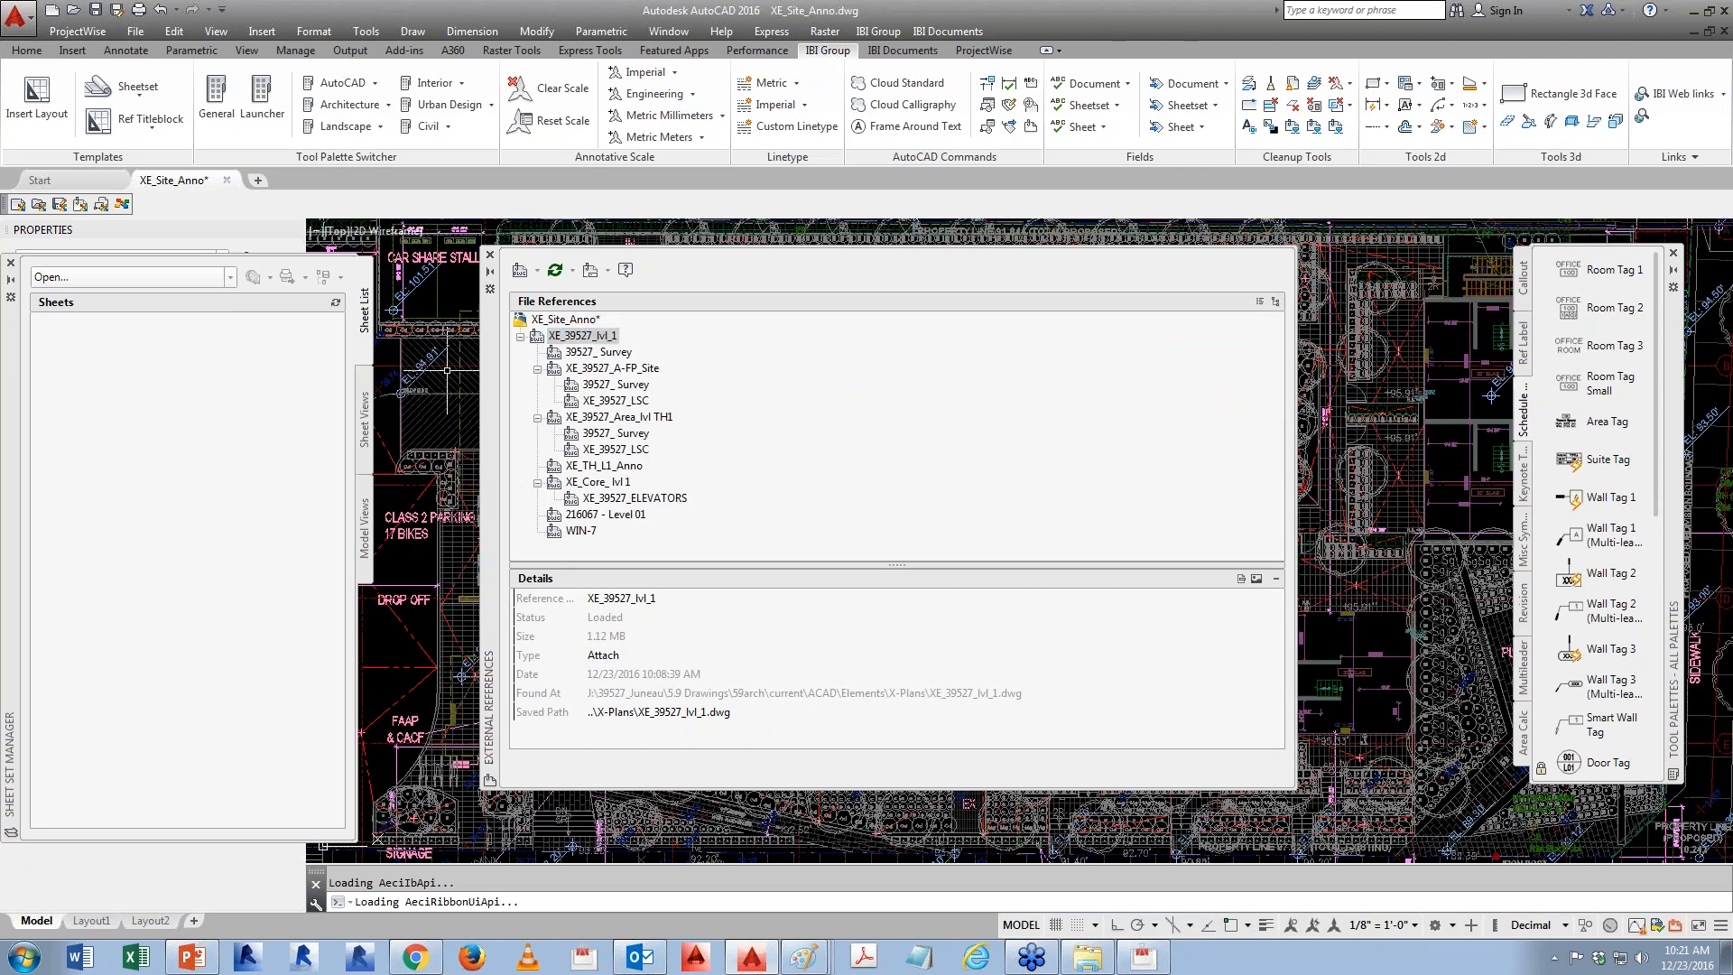
mouse_move(693, 524)
mouse_move(611, 542)
left_click(1260, 302)
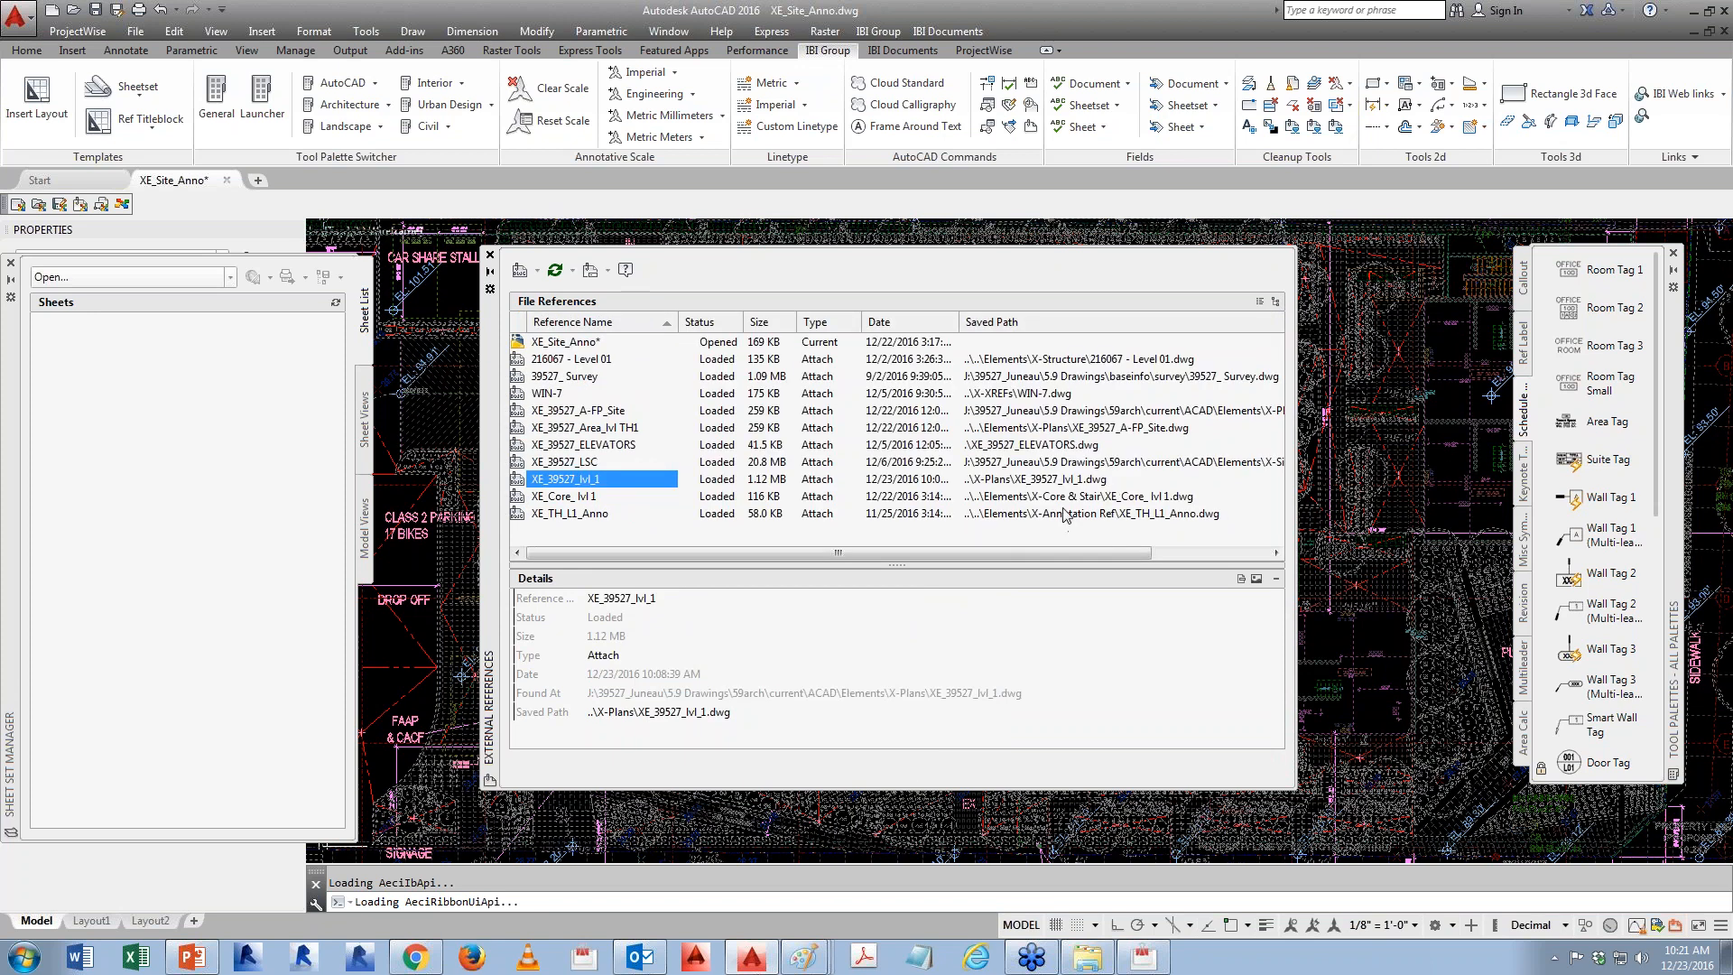
- Run Change Xrefs Full to Relative Path on XE_Site_Anno.dwg and check the saved path of 39527_ Survey nested under XE_39527_Area_lvl TH1
left_click(899, 34)
mouse_move(910, 454)
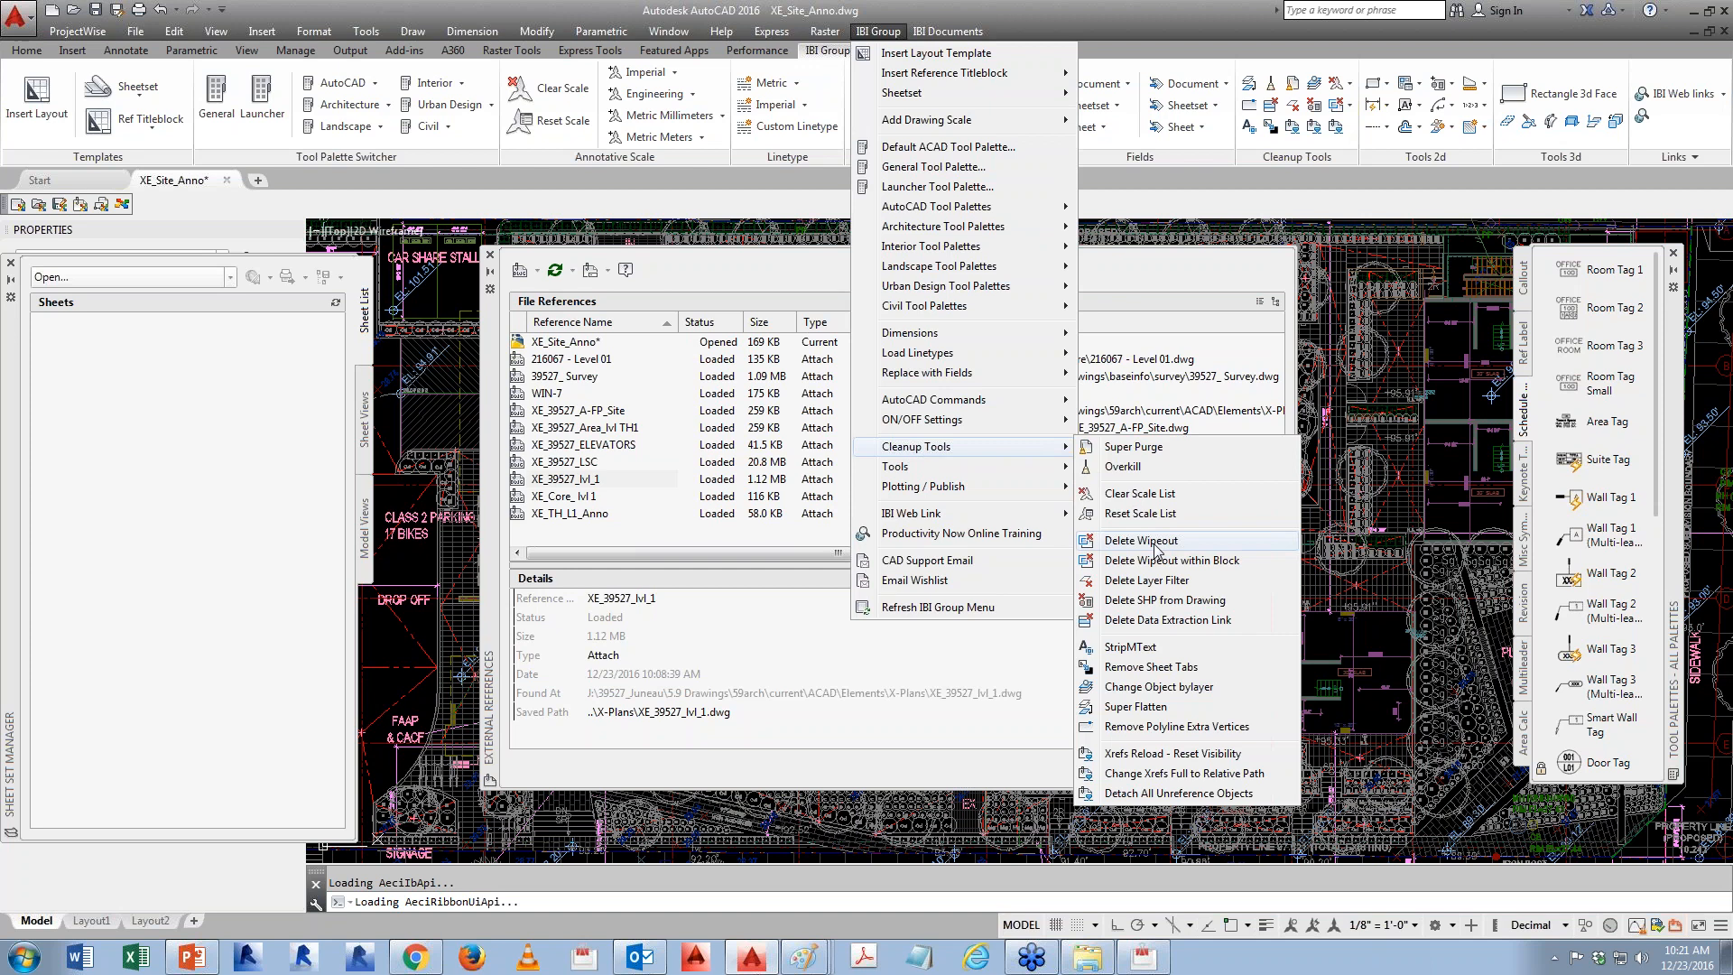
left_click(1145, 782)
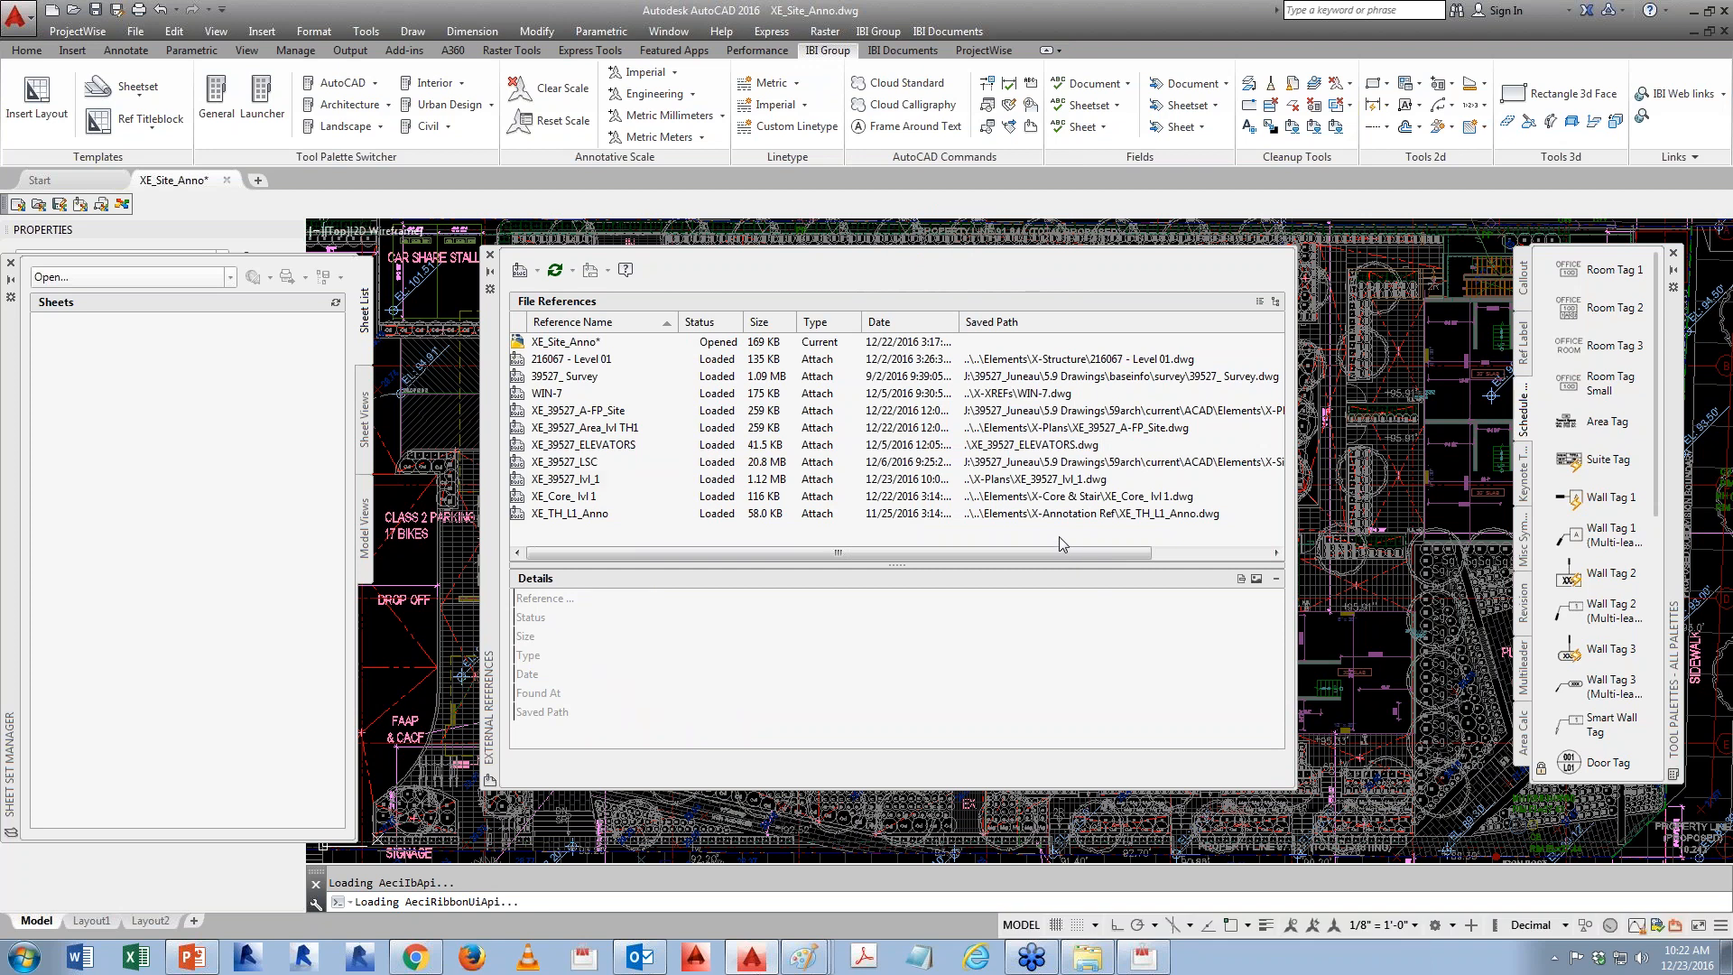
left_click(1276, 303)
left_click(614, 435)
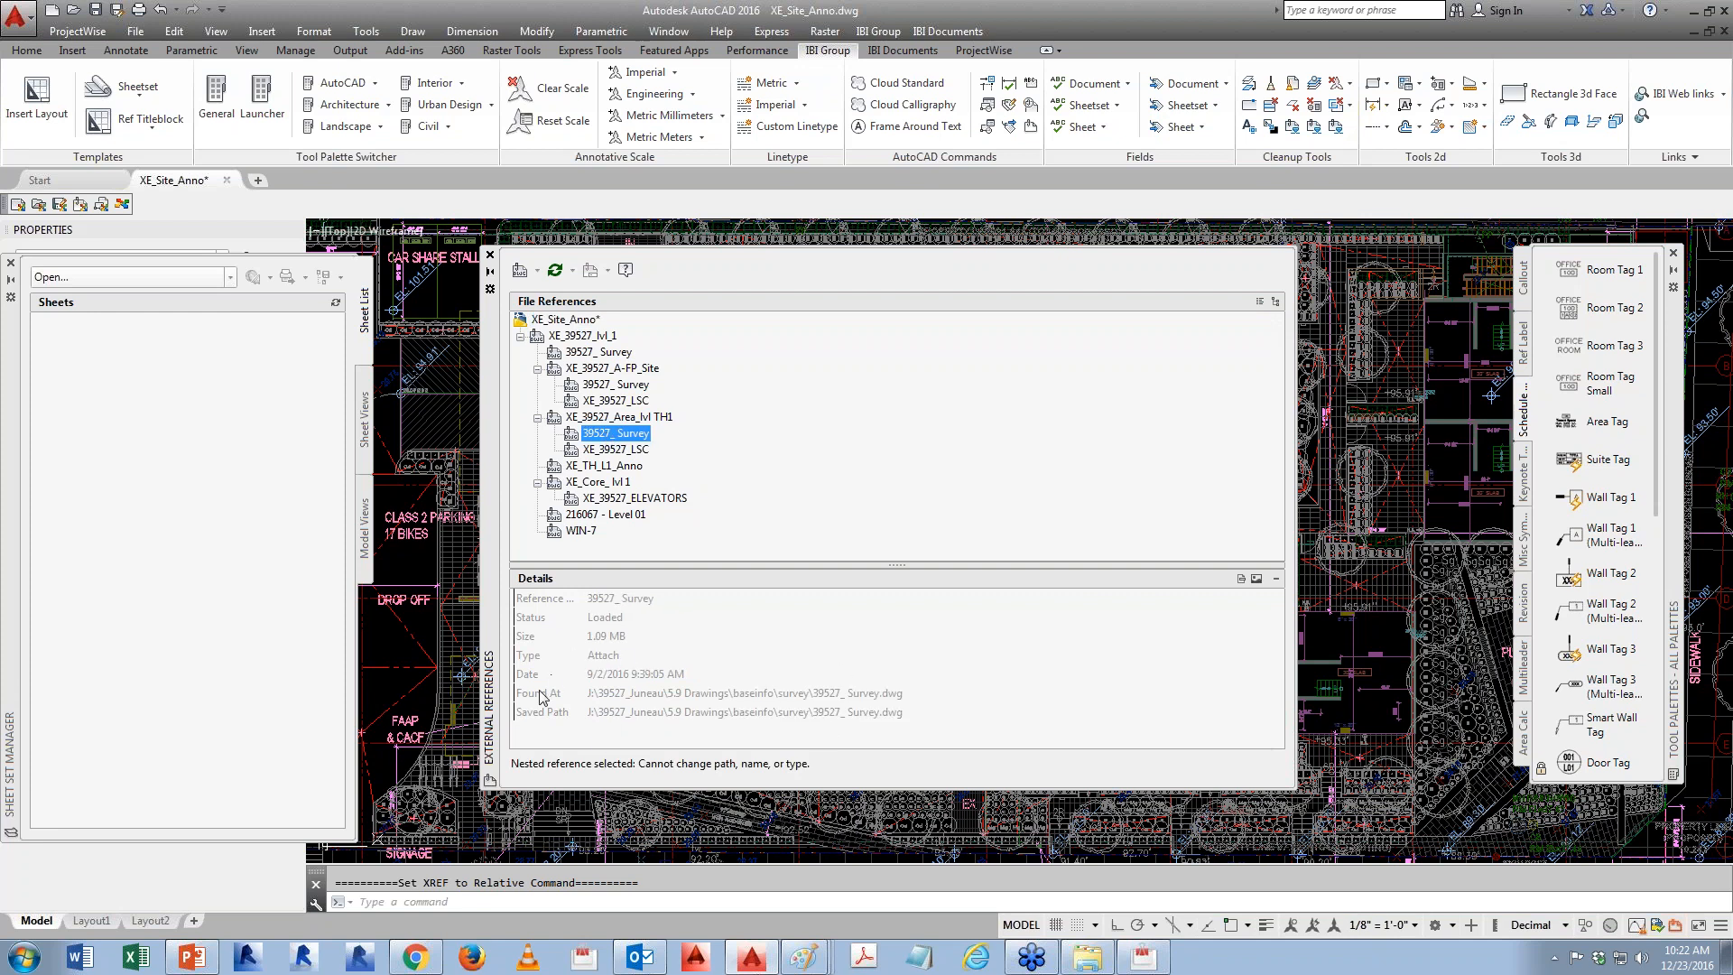
- Open the source drawing of the nested XE_39527_Area_lvl TH1 xref without showing proxy graphics
left_click(645, 418)
right_click(644, 418)
key("Escape")
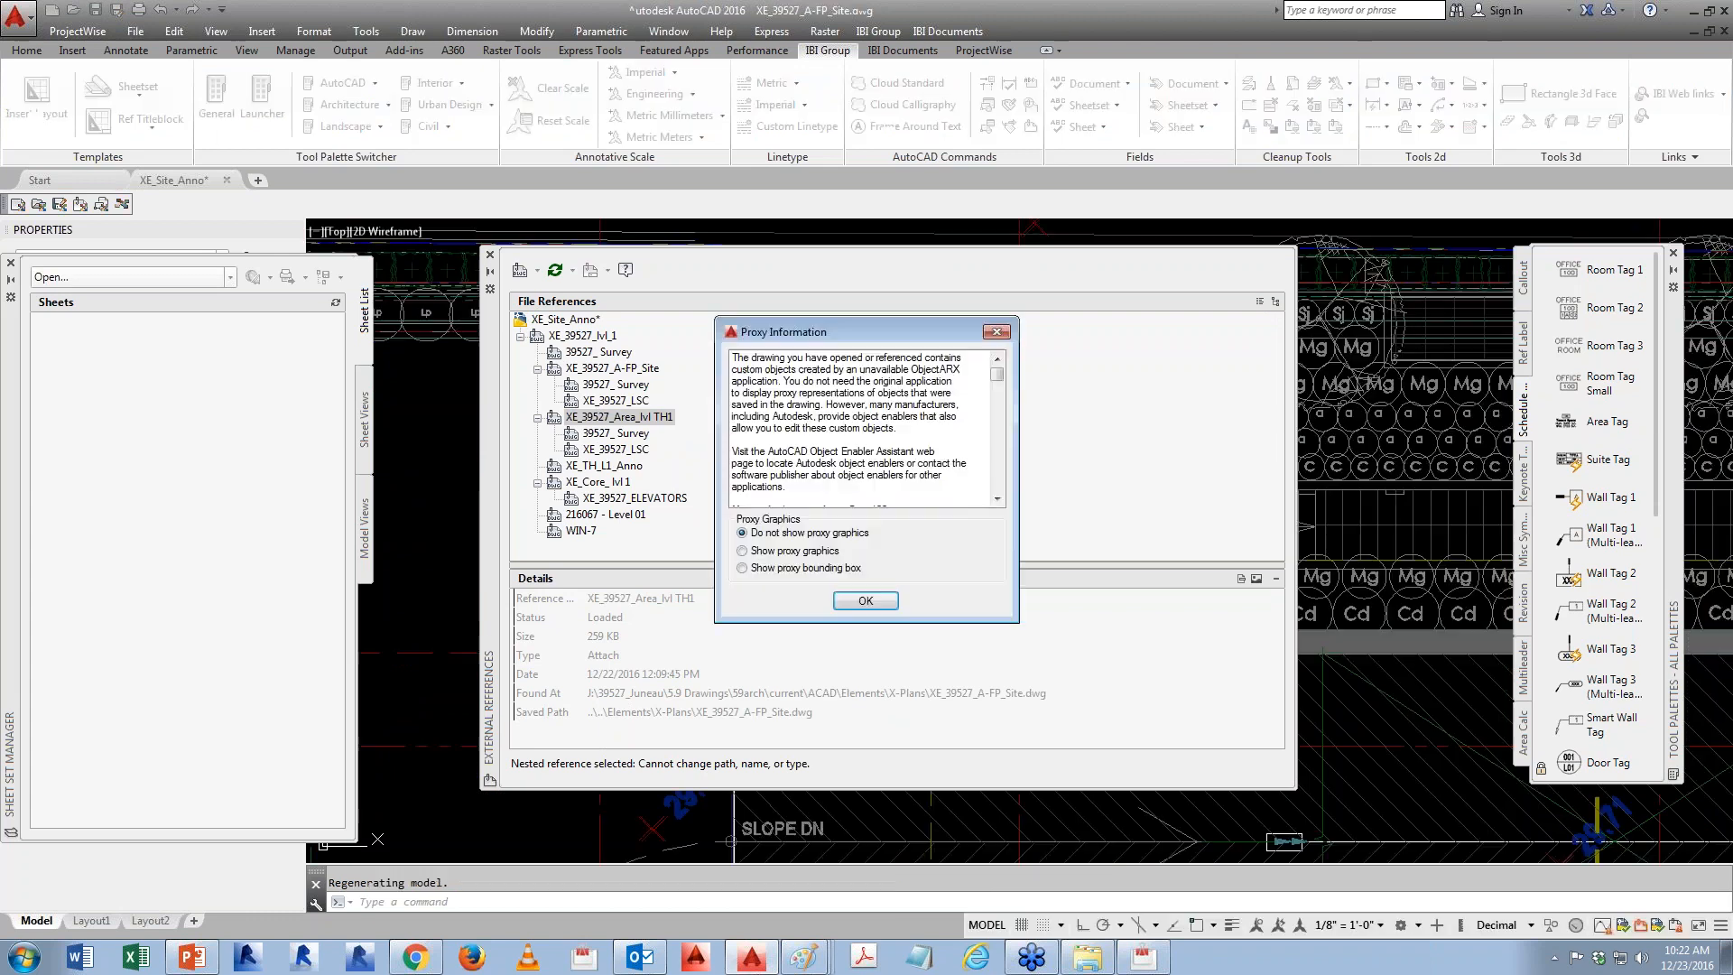
left_click(865, 601)
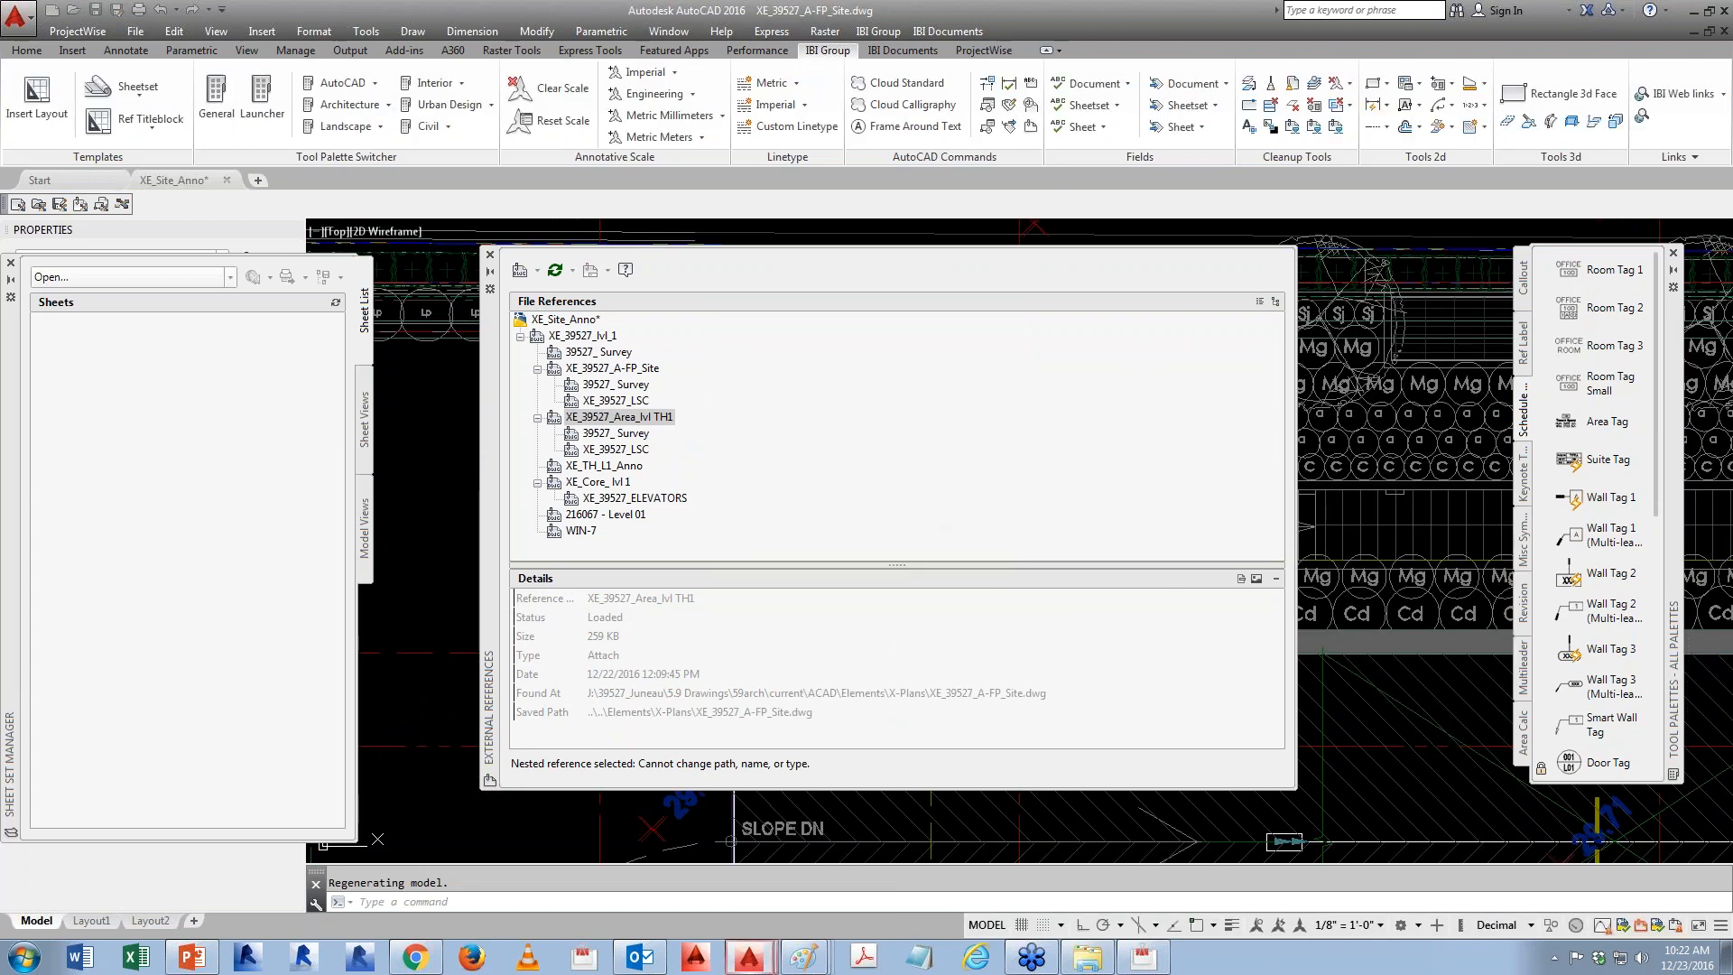
- Run Change Xrefs Full to Relative Path on XE_39527_A-FP_Site.dwg and list its references with their saved paths
left_click(878, 32)
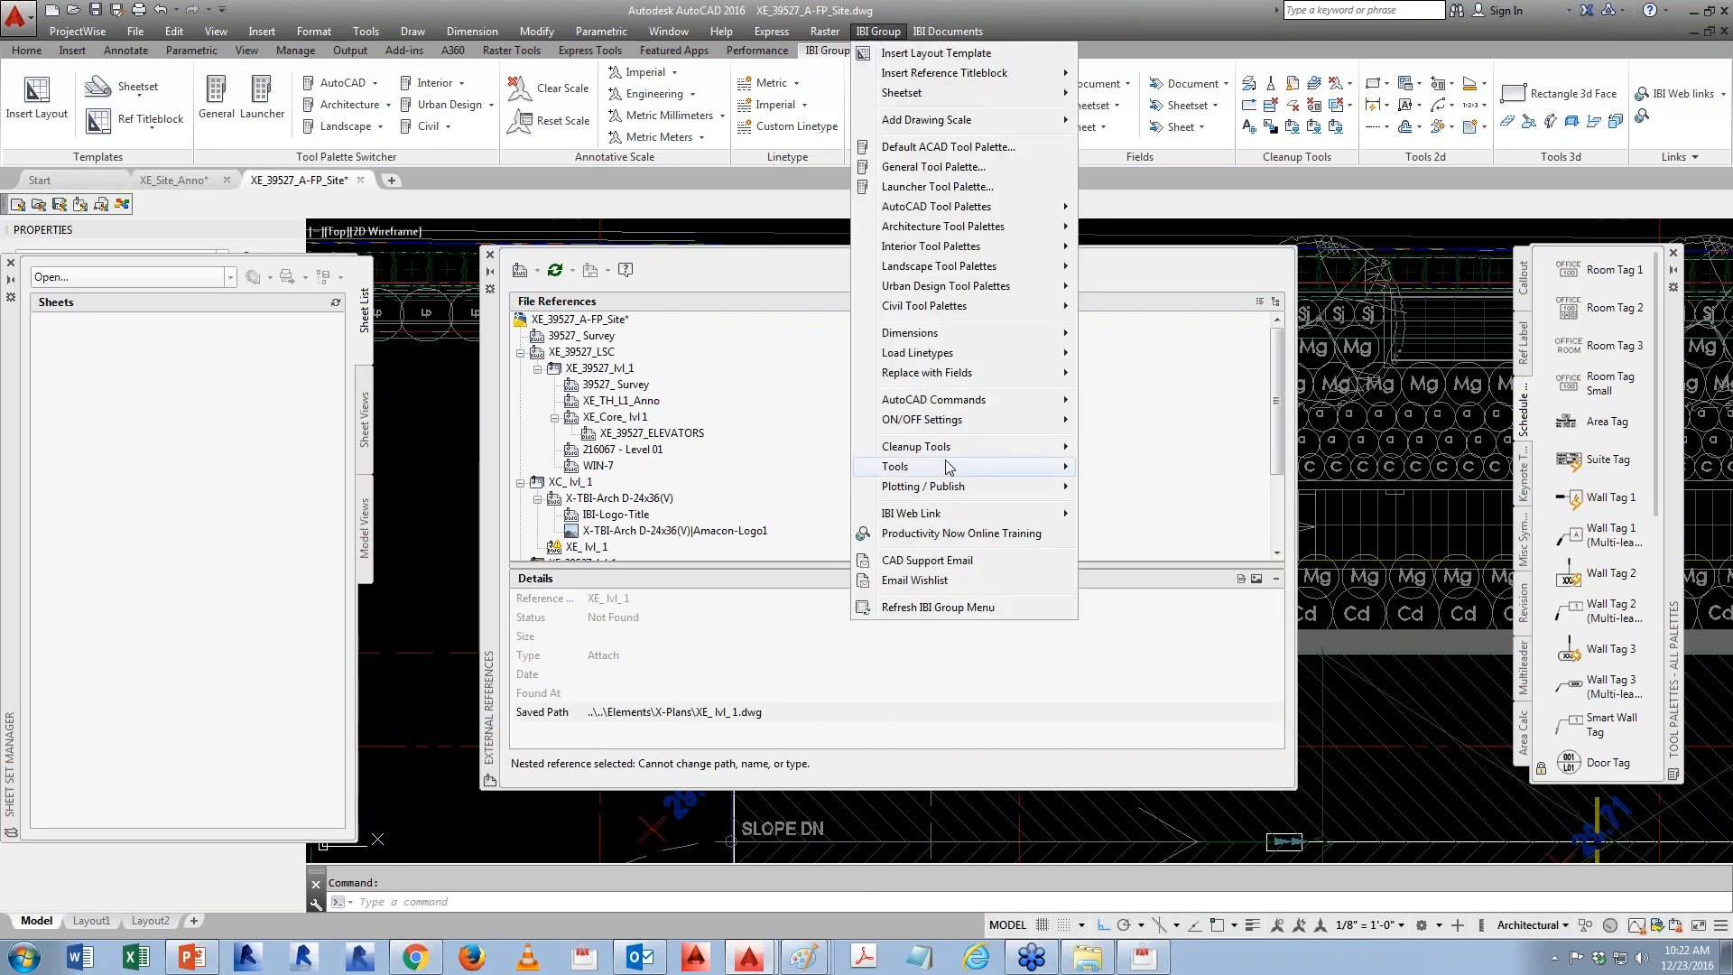
mouse_move(943, 456)
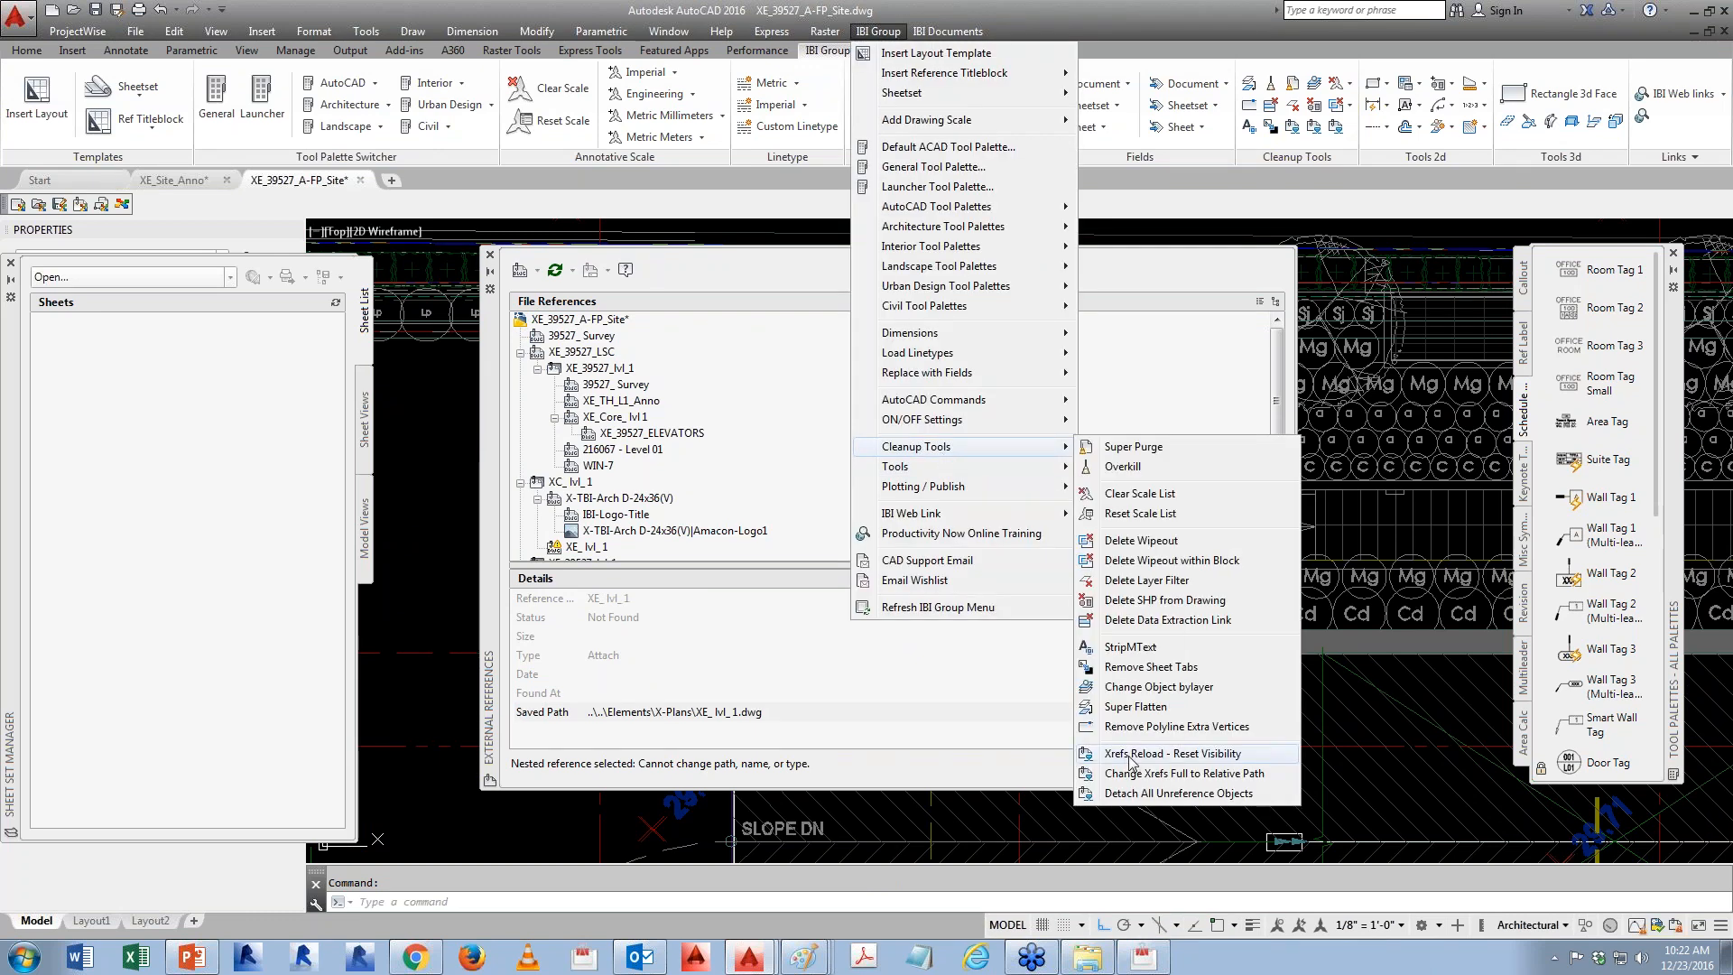
left_click(1173, 773)
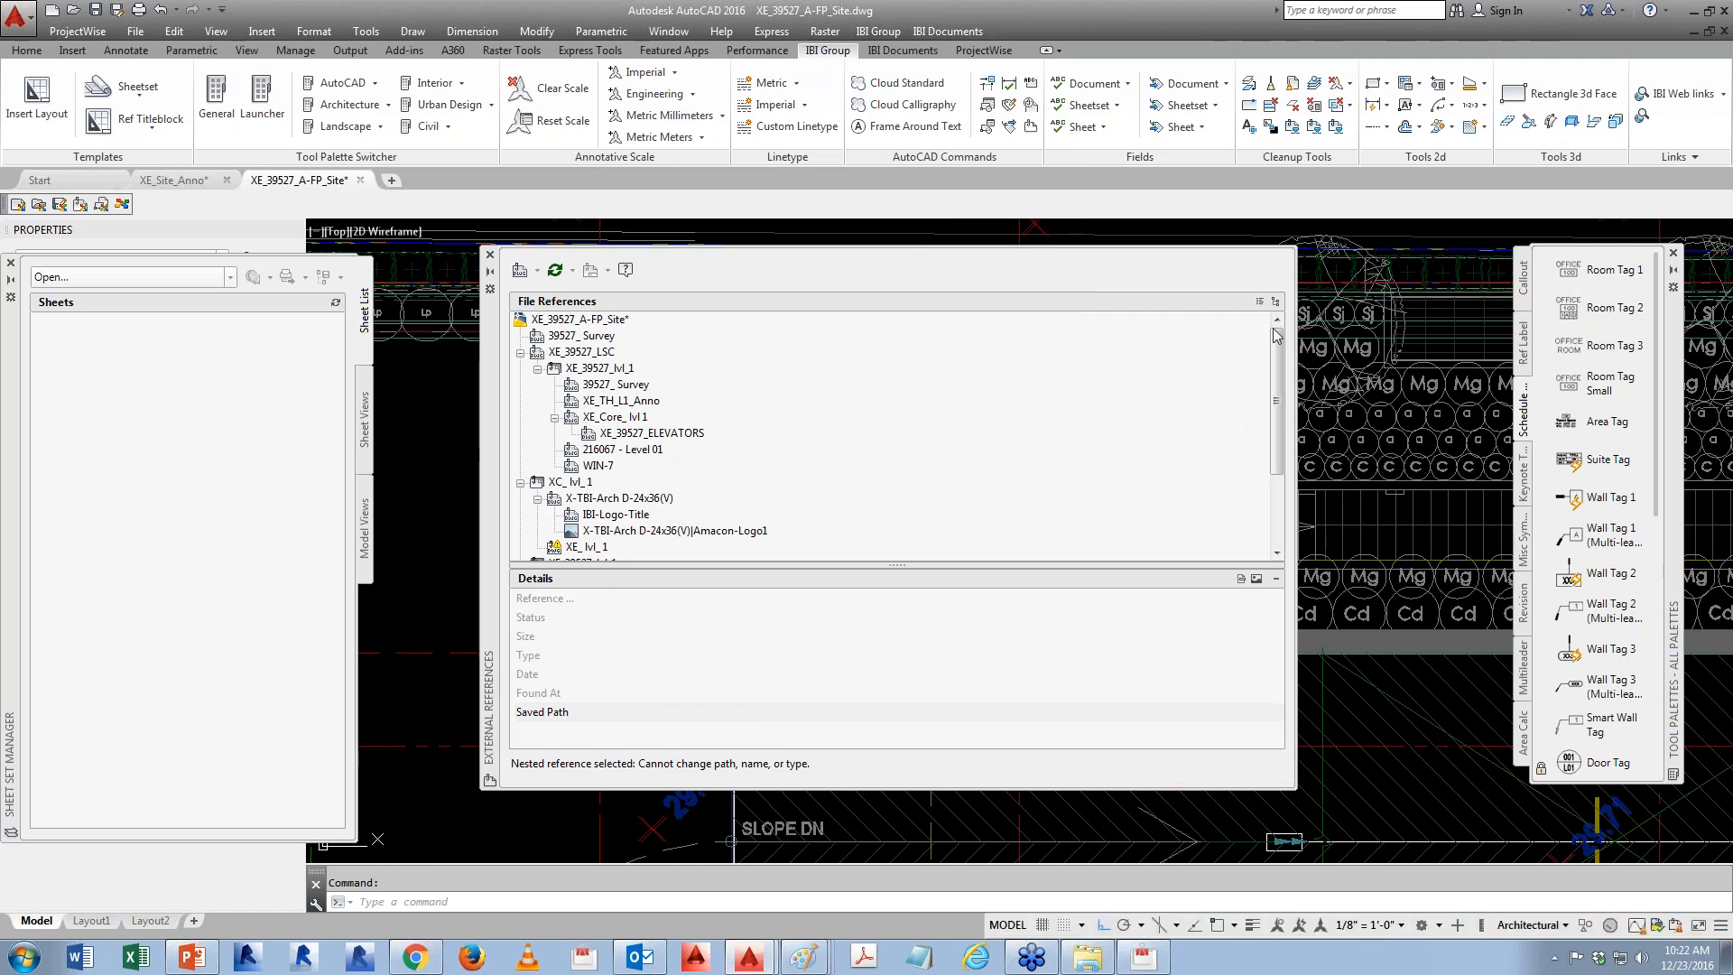
left_click(1260, 301)
key("Return")
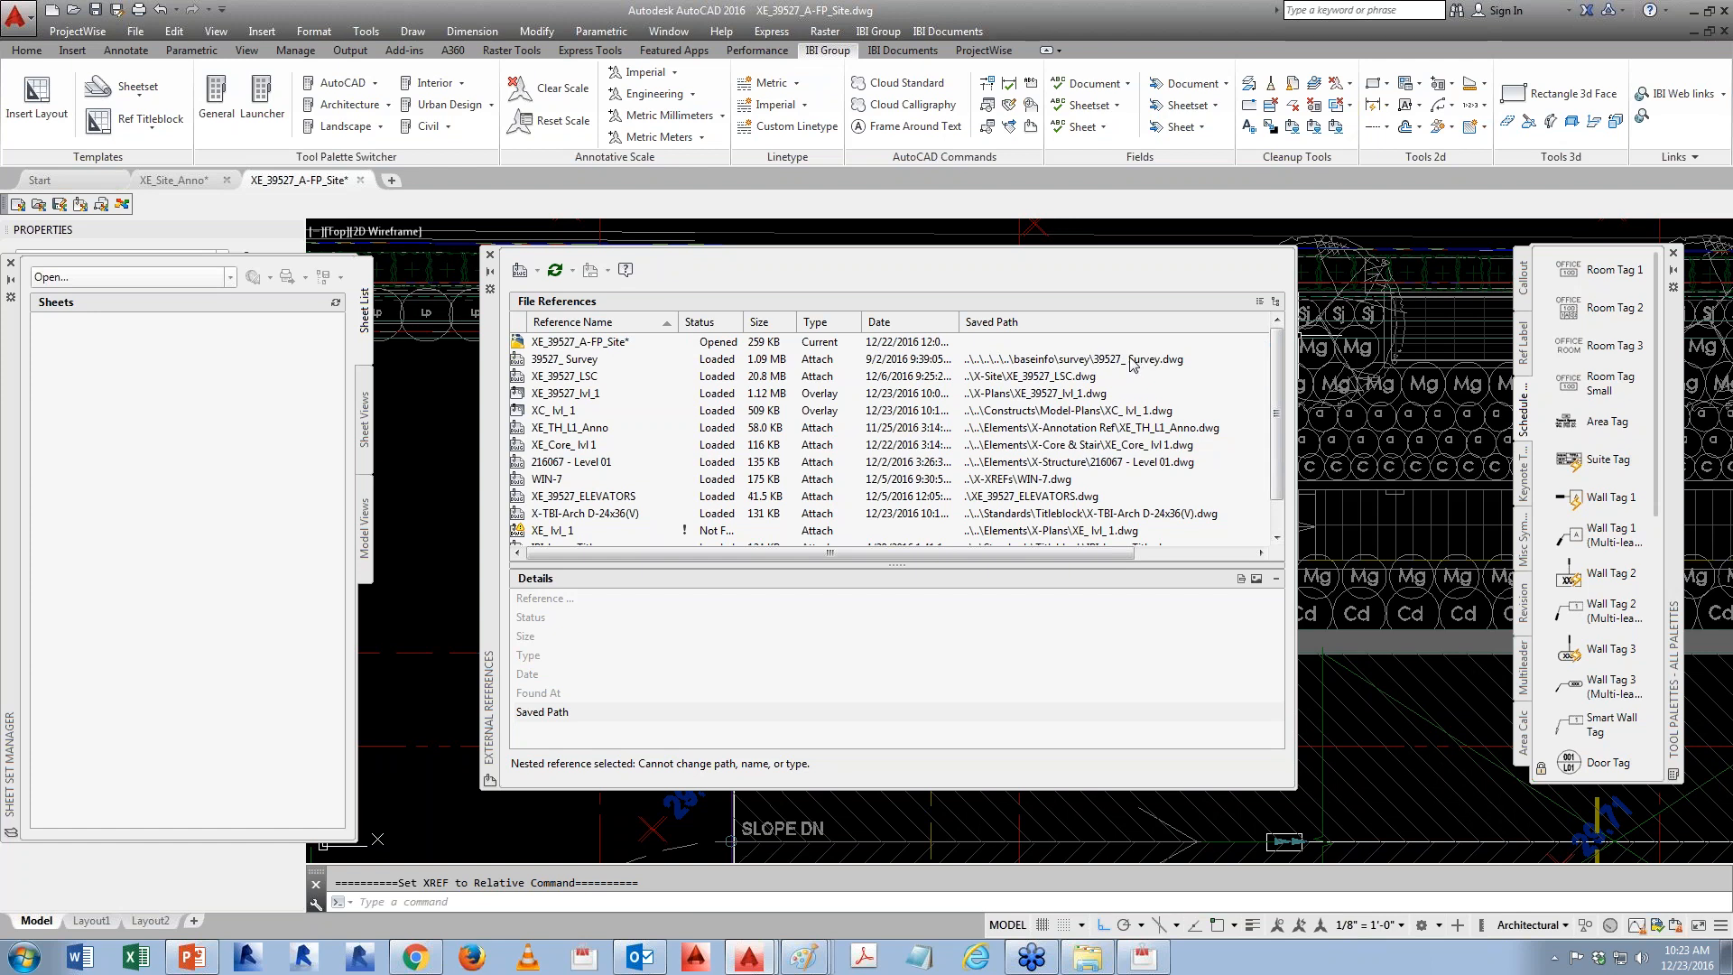
- Switch to File Explorer, create a folder named X-Survey in the project's Elements folder, and open it
left_click(1087, 957)
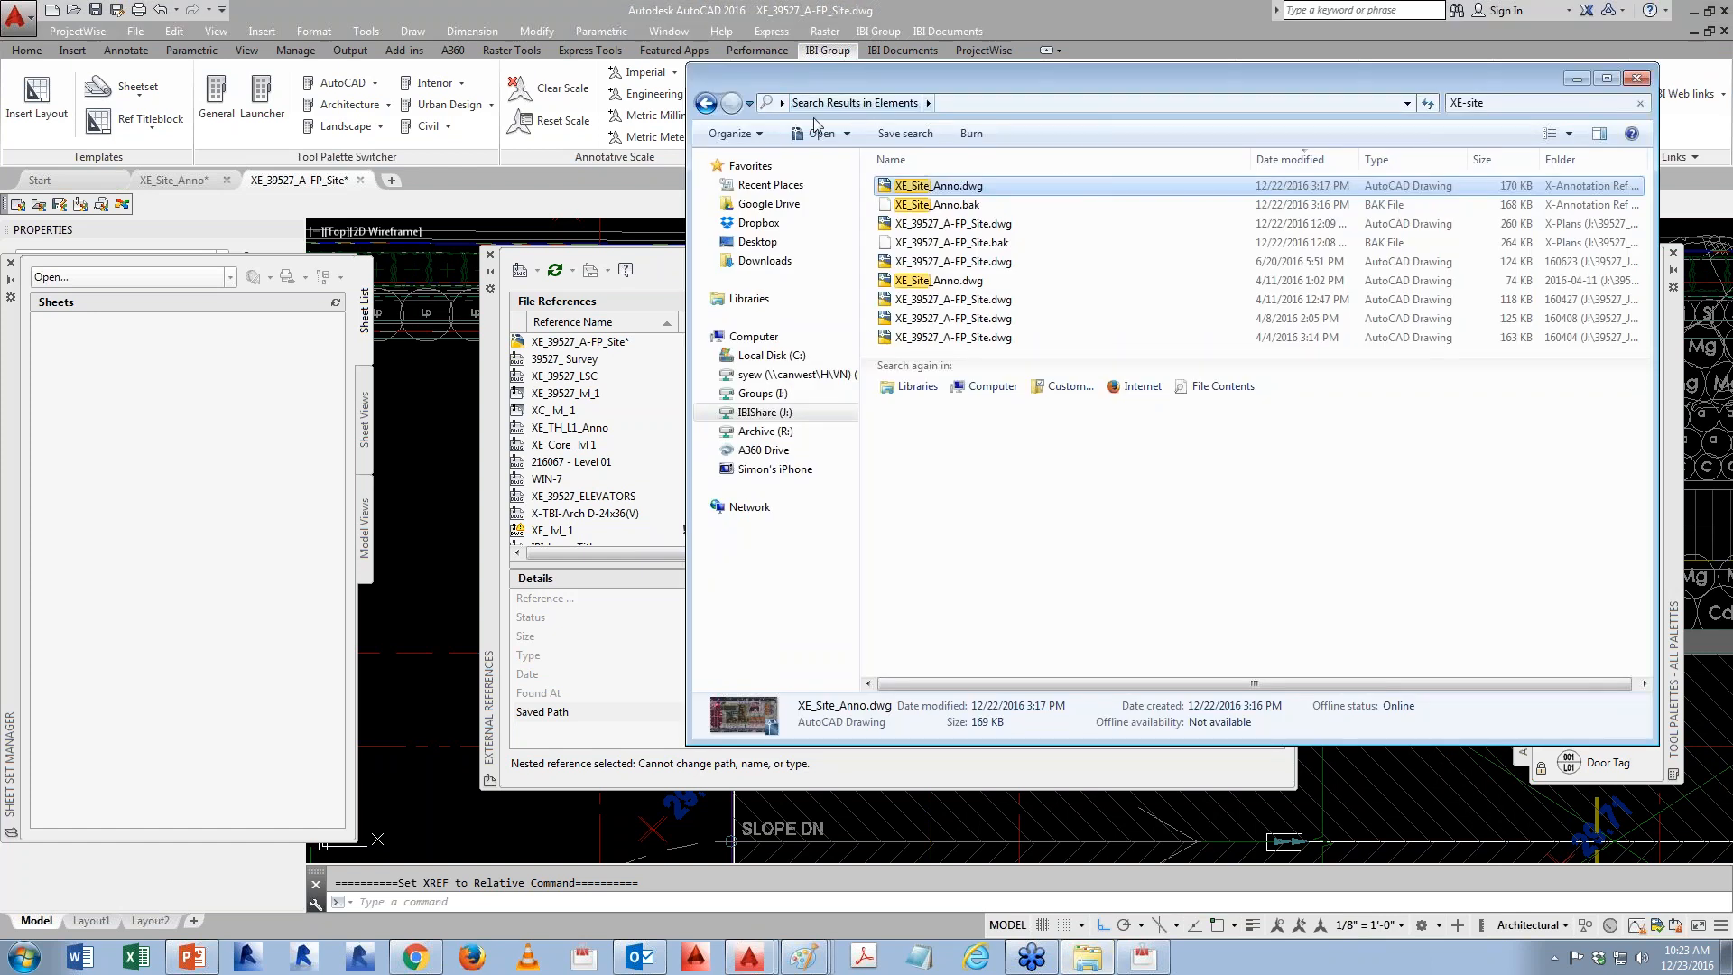
left_click(708, 107)
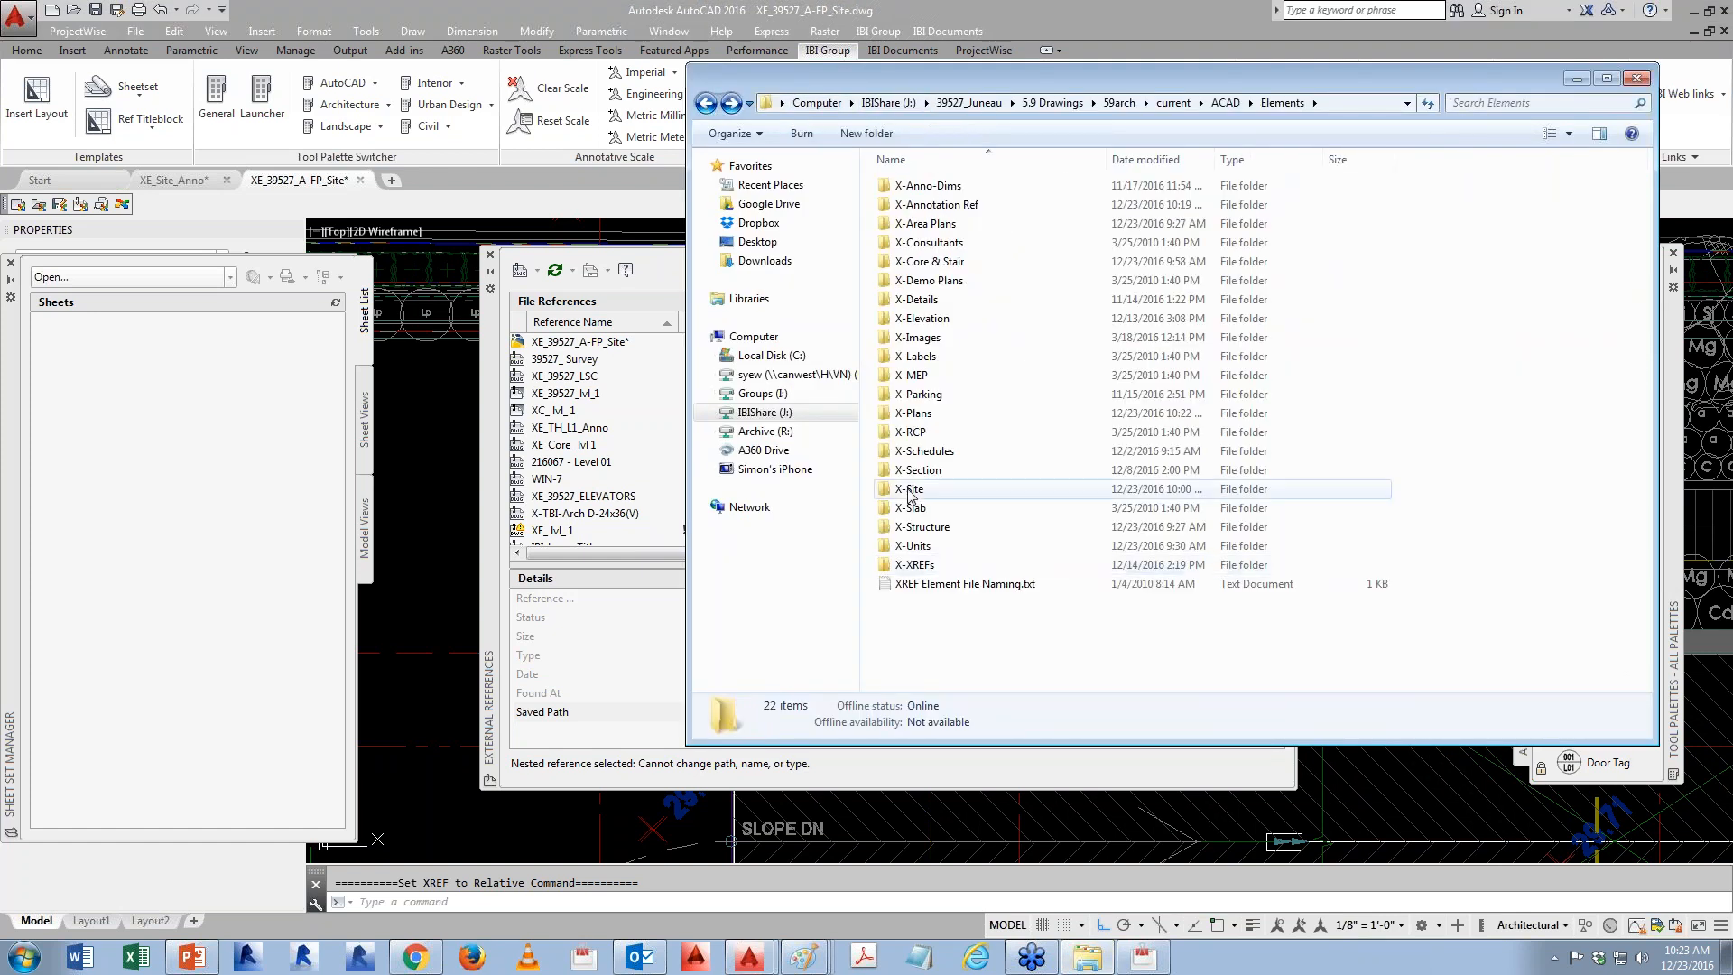
left_click(866, 132)
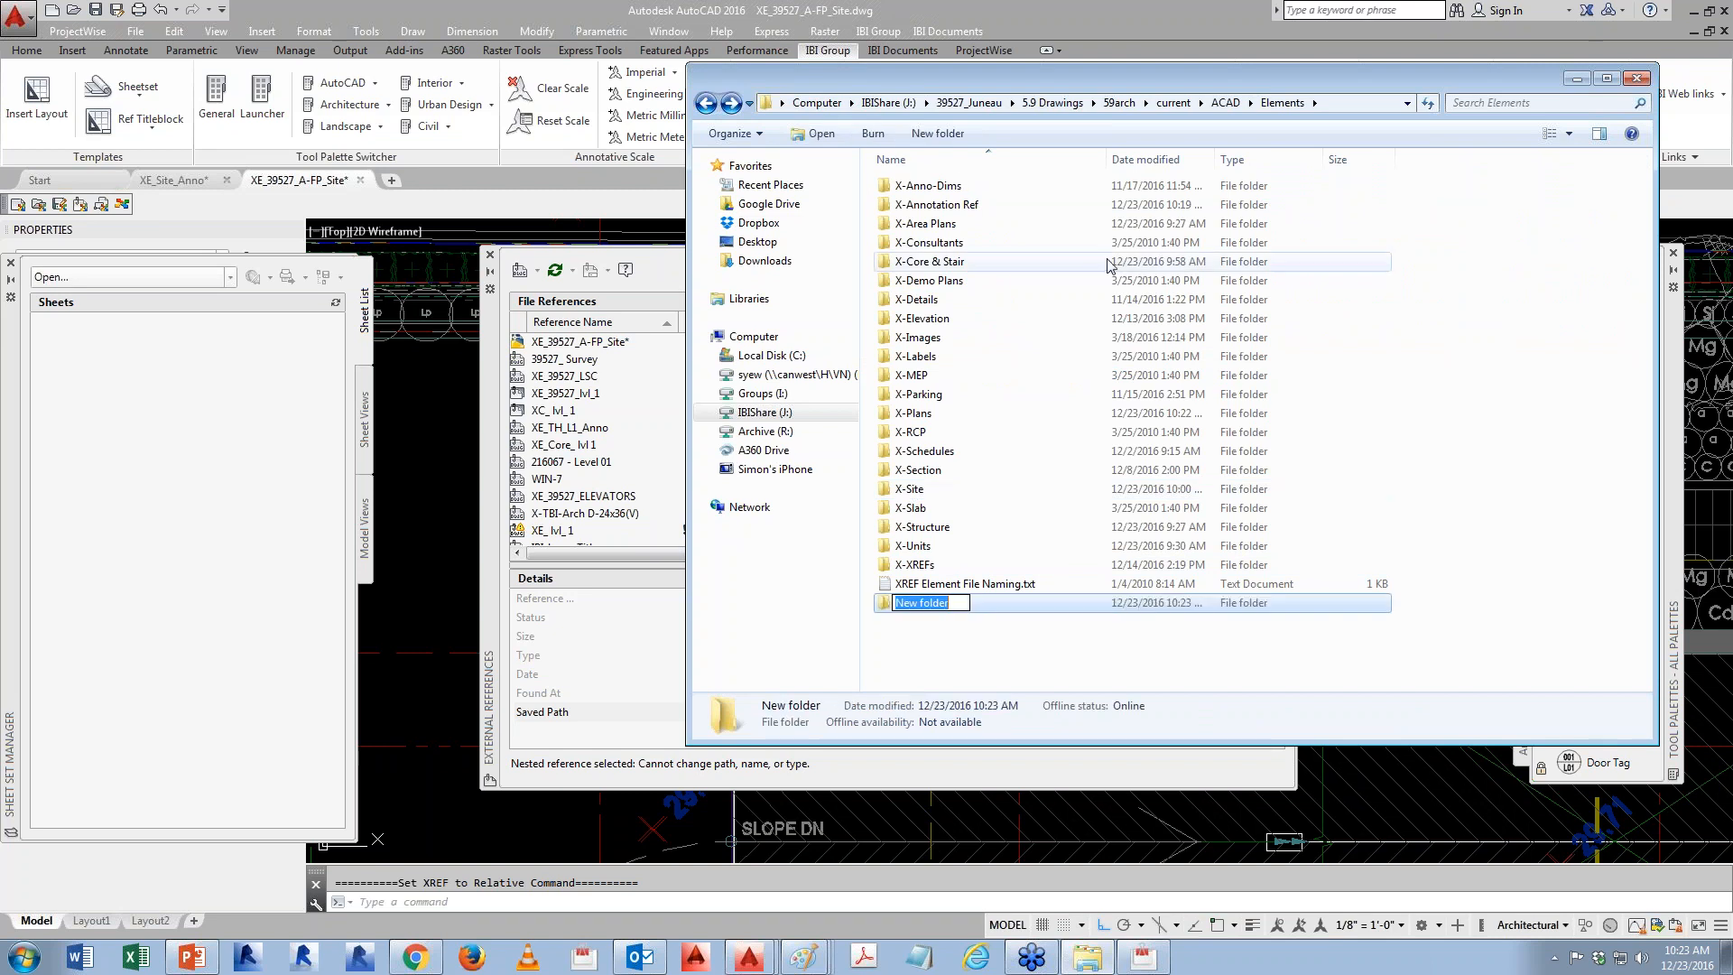
type("X-Survey")
key("Return")
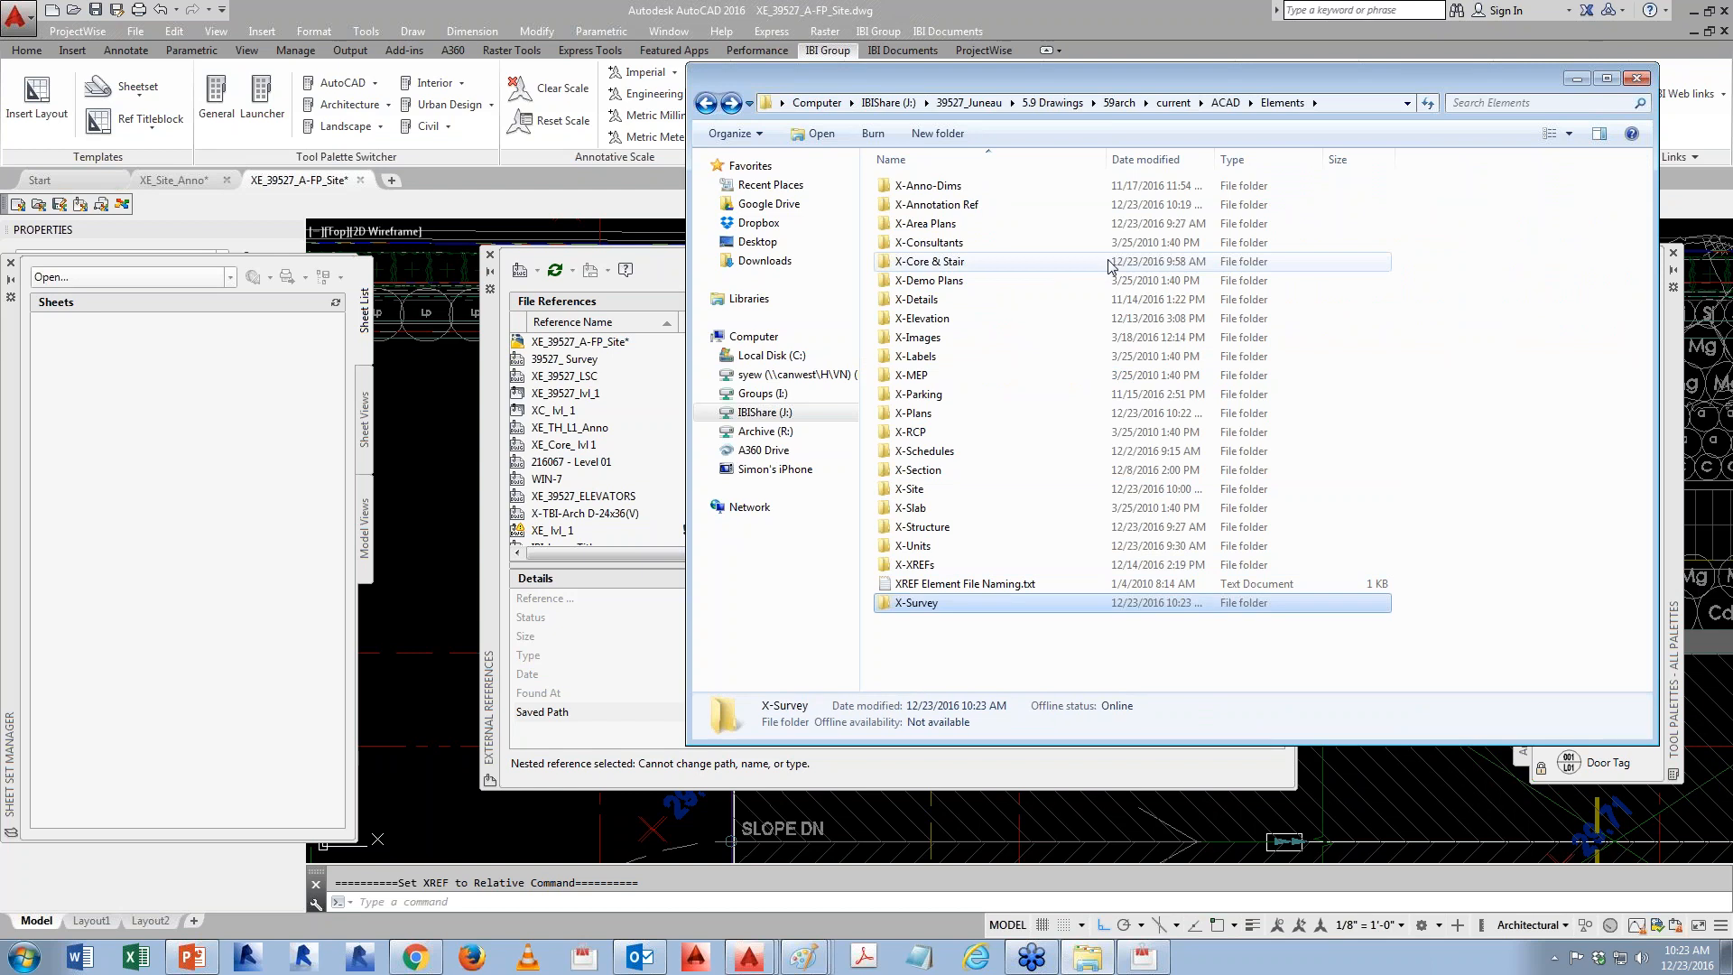
double_click(916, 602)
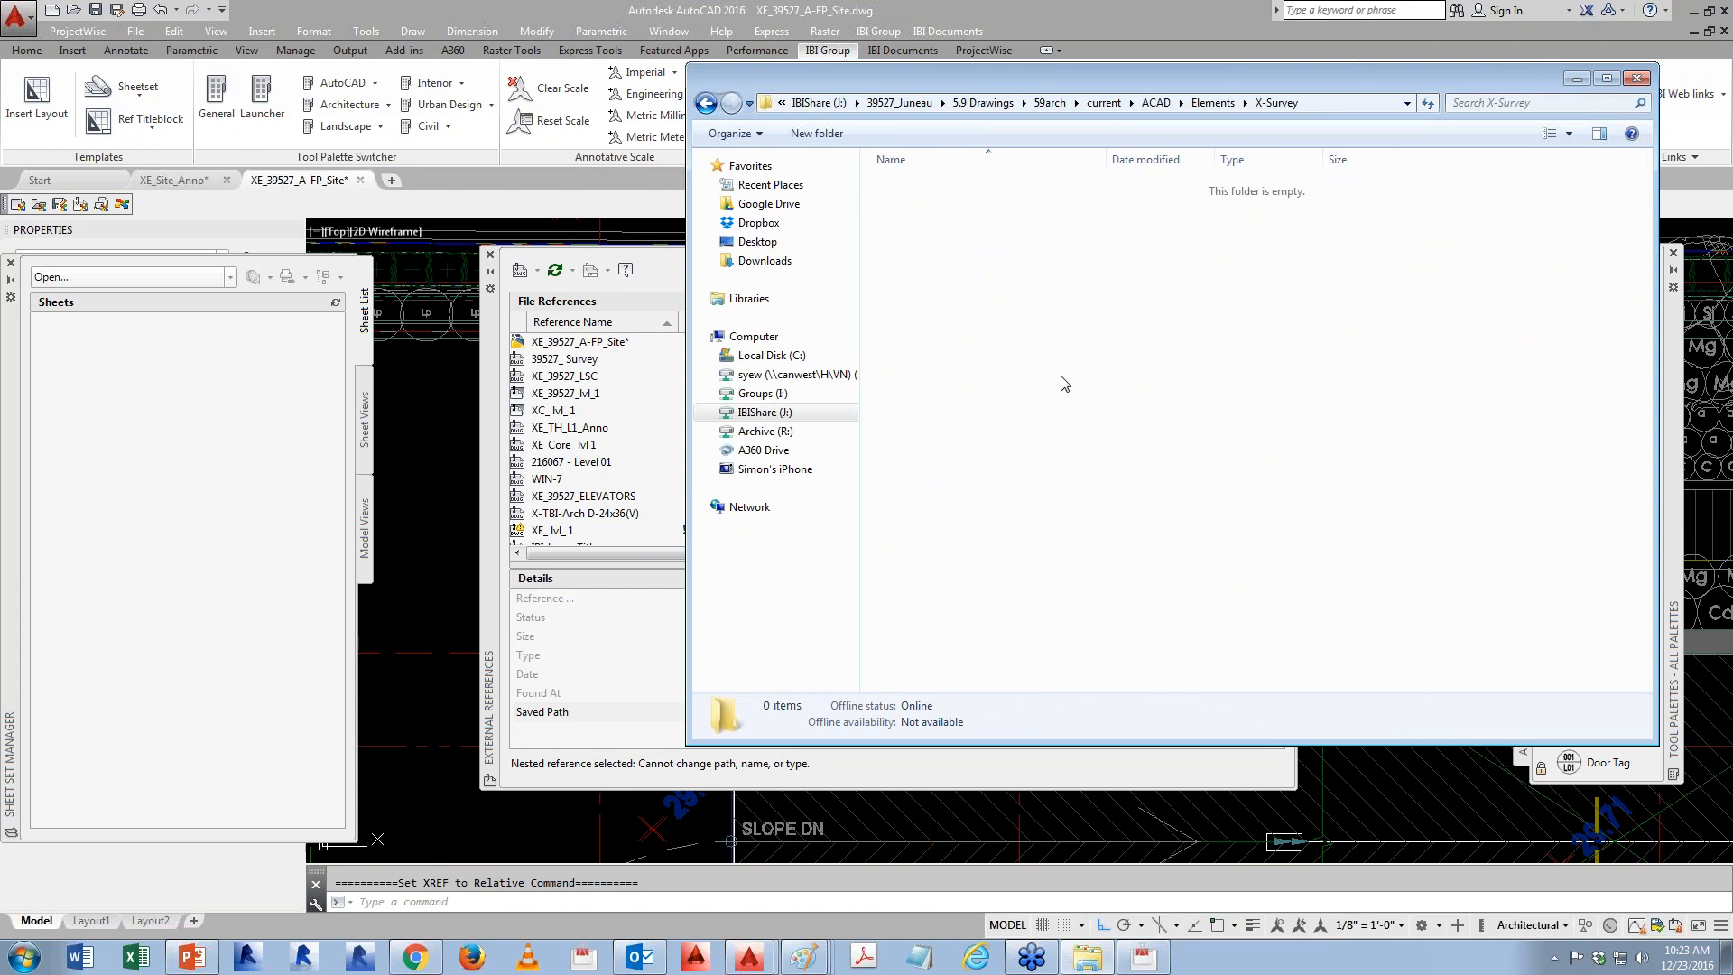
- Back in AutoCAD, unload the XC_lvl_1 and XE_39527_lvl_1 overlays from XE_39527_A-FP_Site using the reference tree
left_click(668, 272)
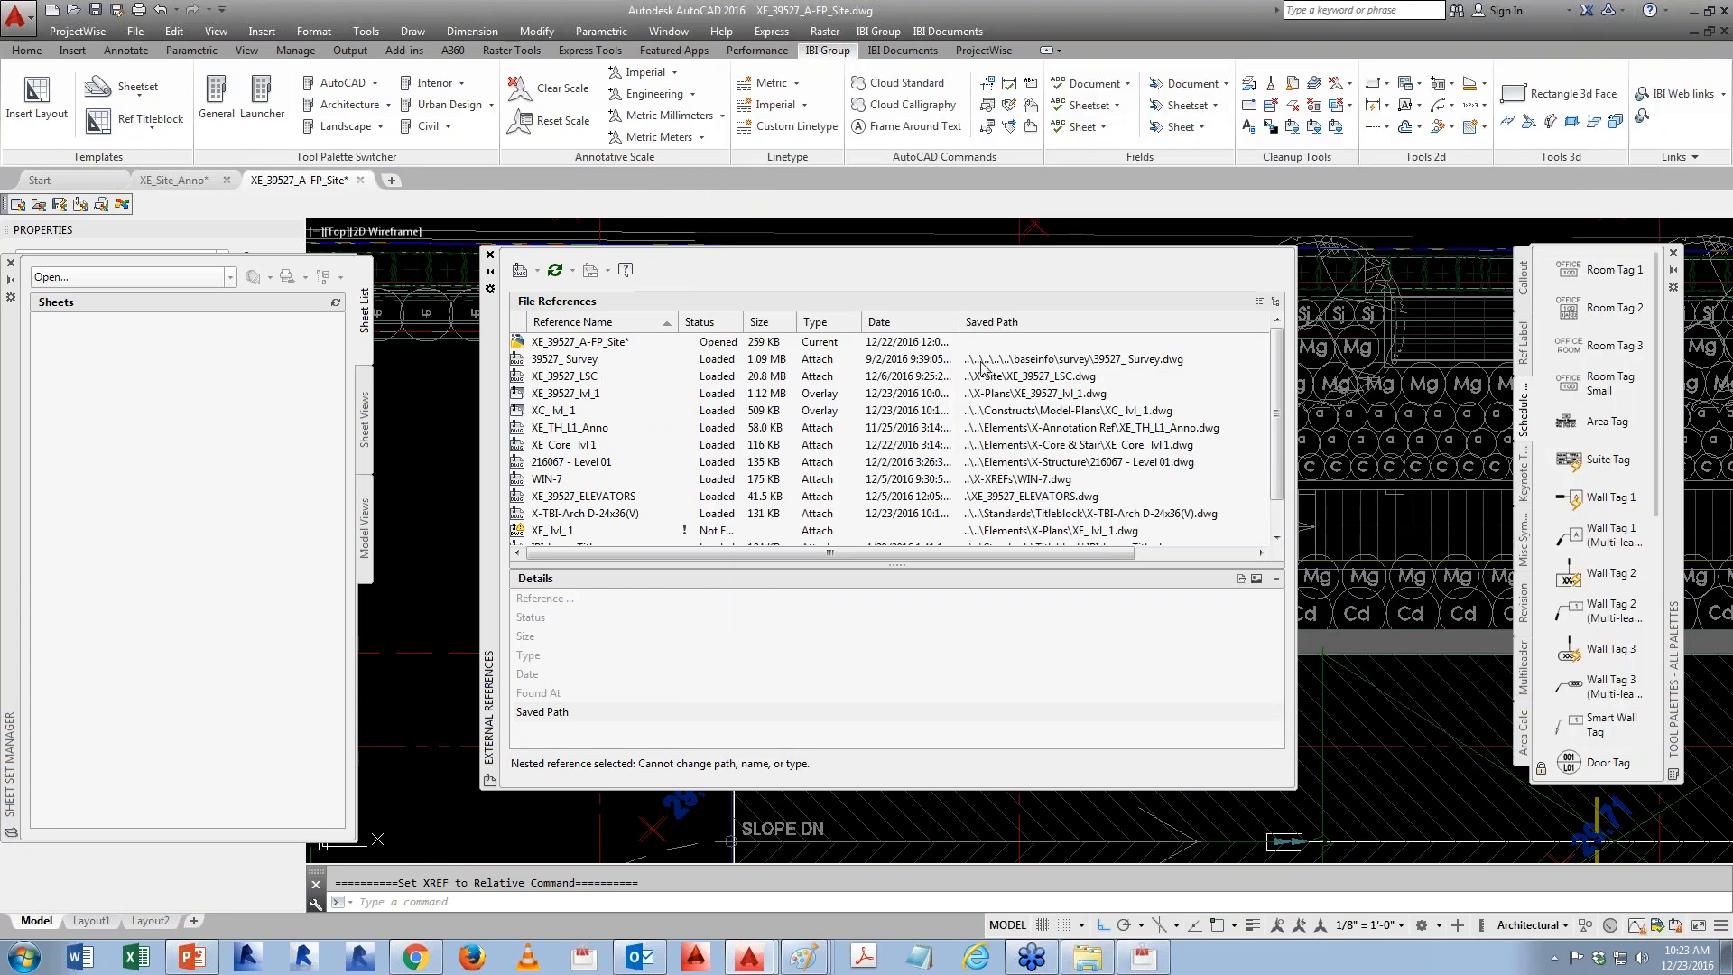
left_click(1276, 303)
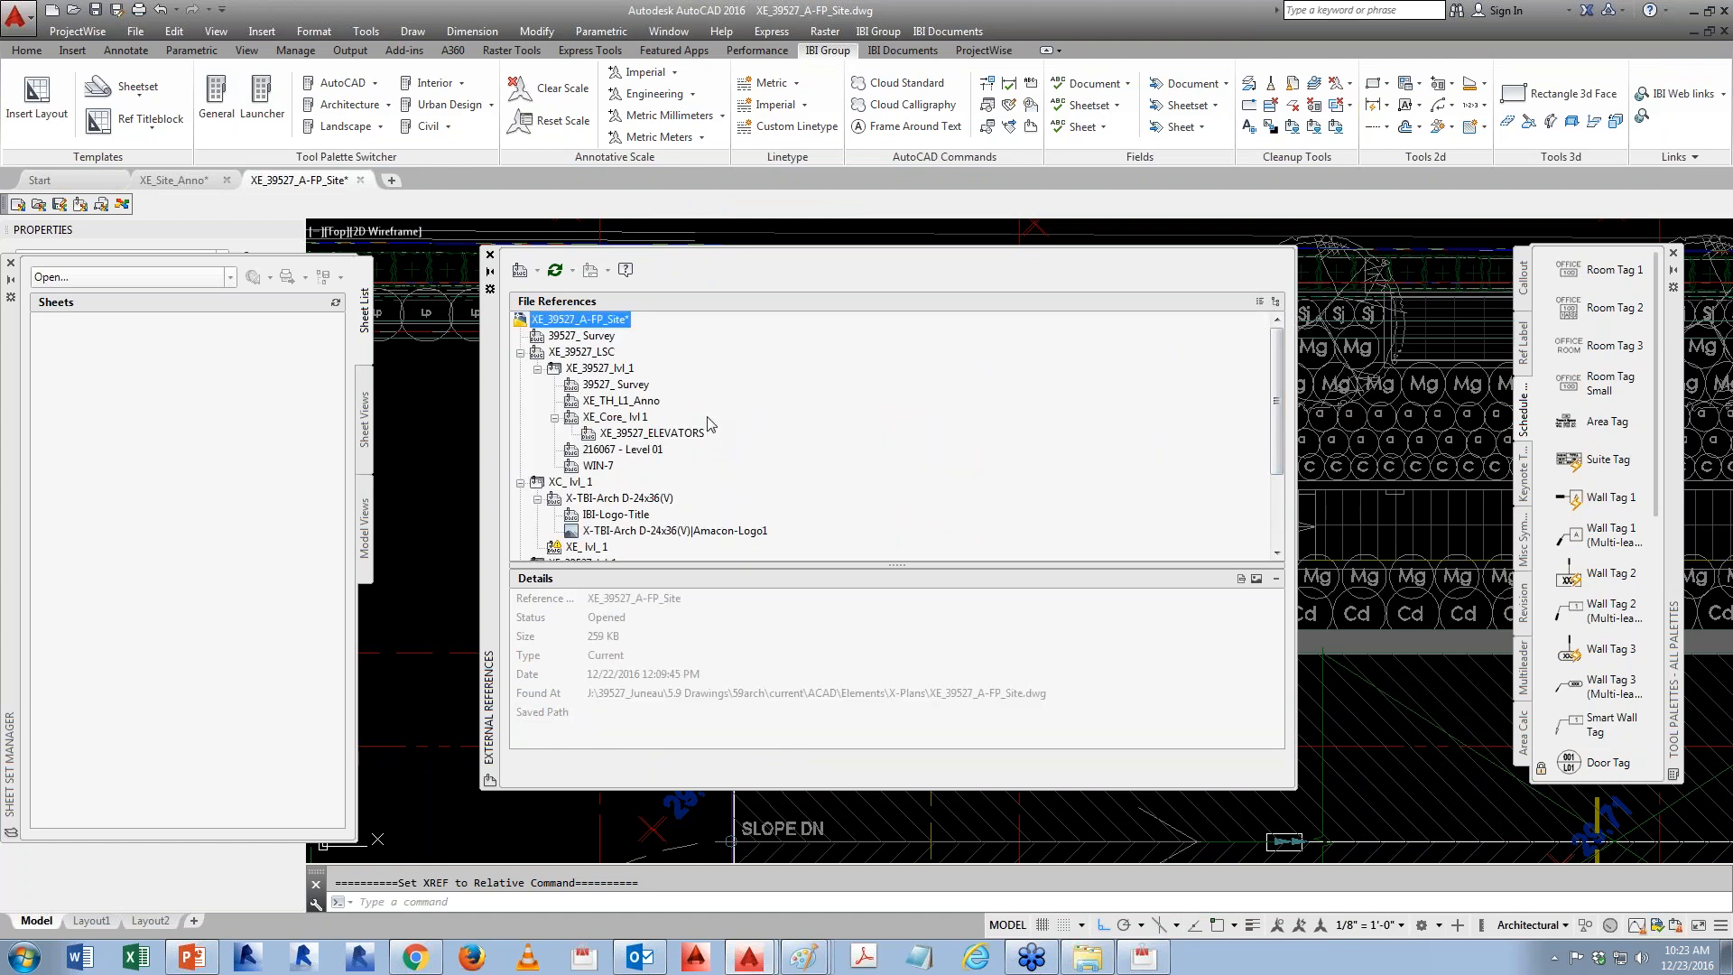
left_click(580, 487)
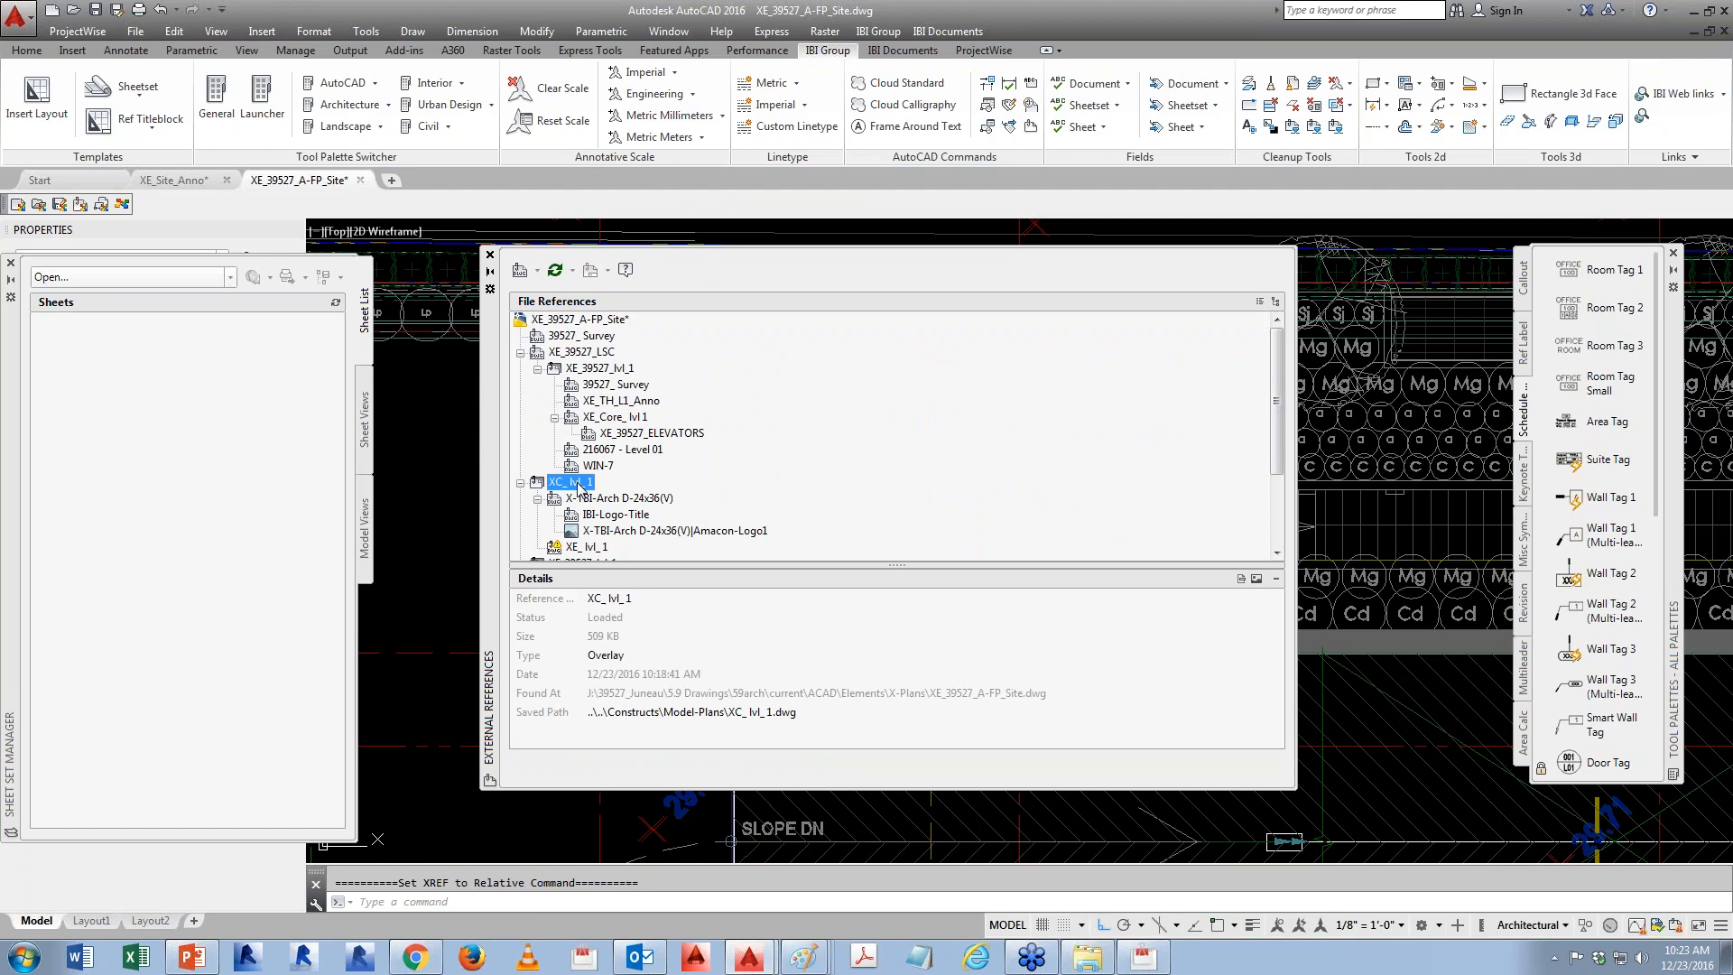
mouse_move(556, 490)
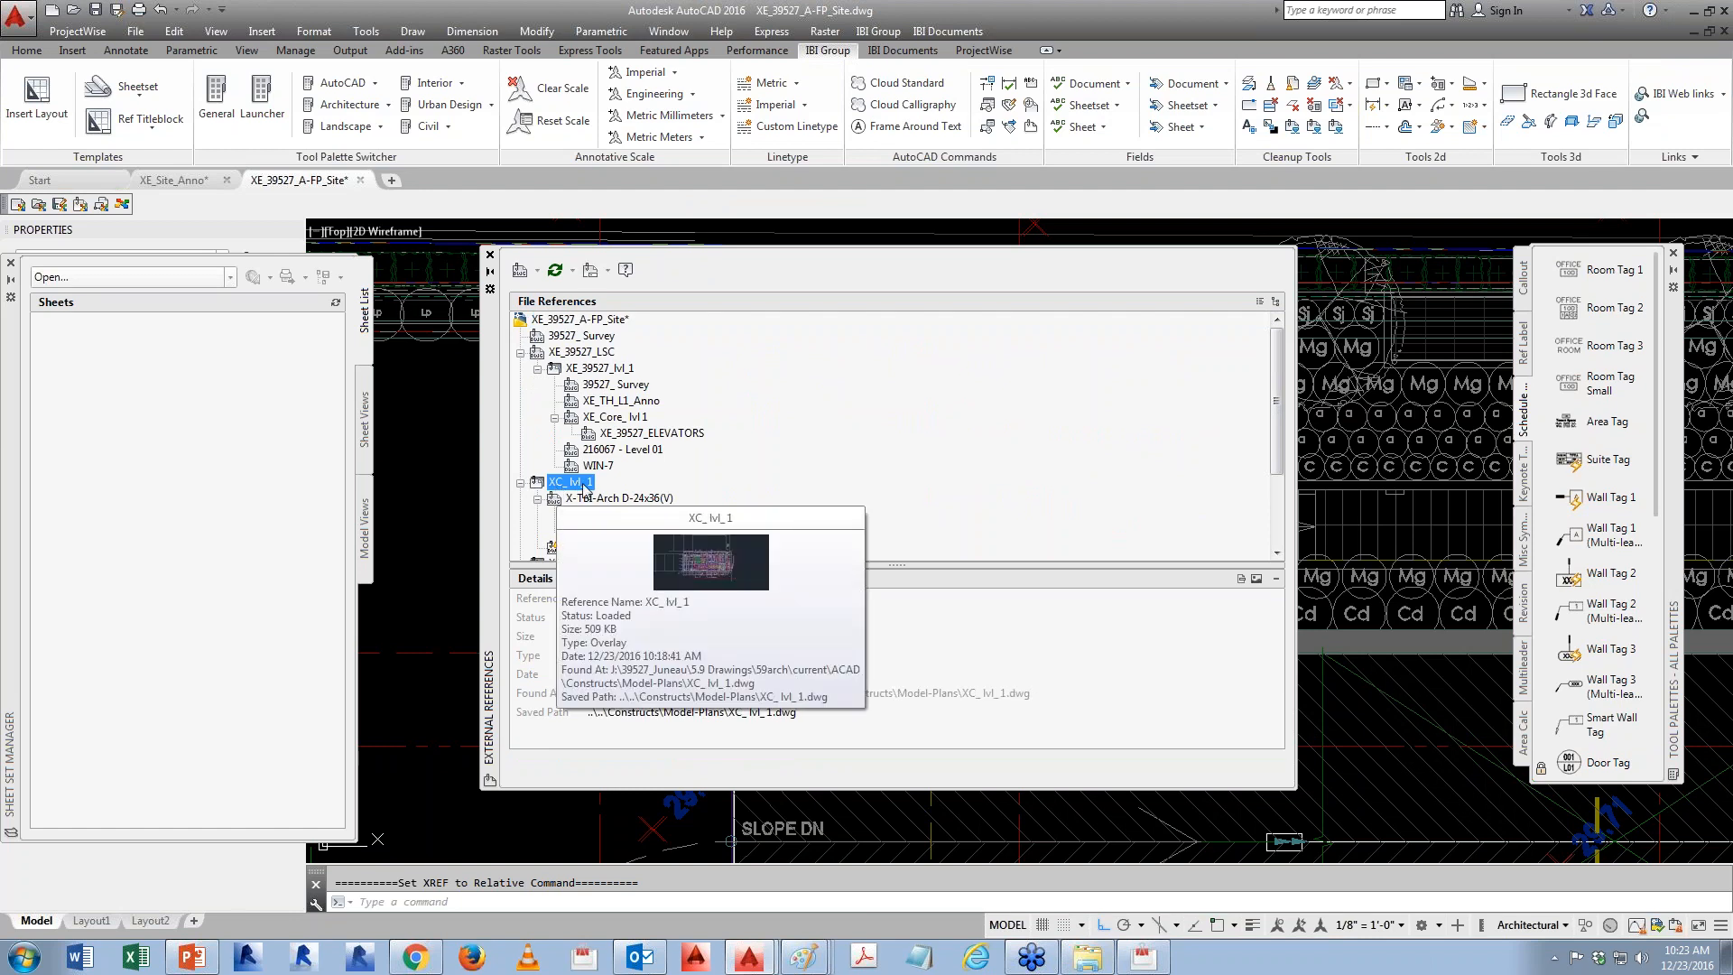
right_click(582, 487)
left_click(622, 547)
right_click(581, 498)
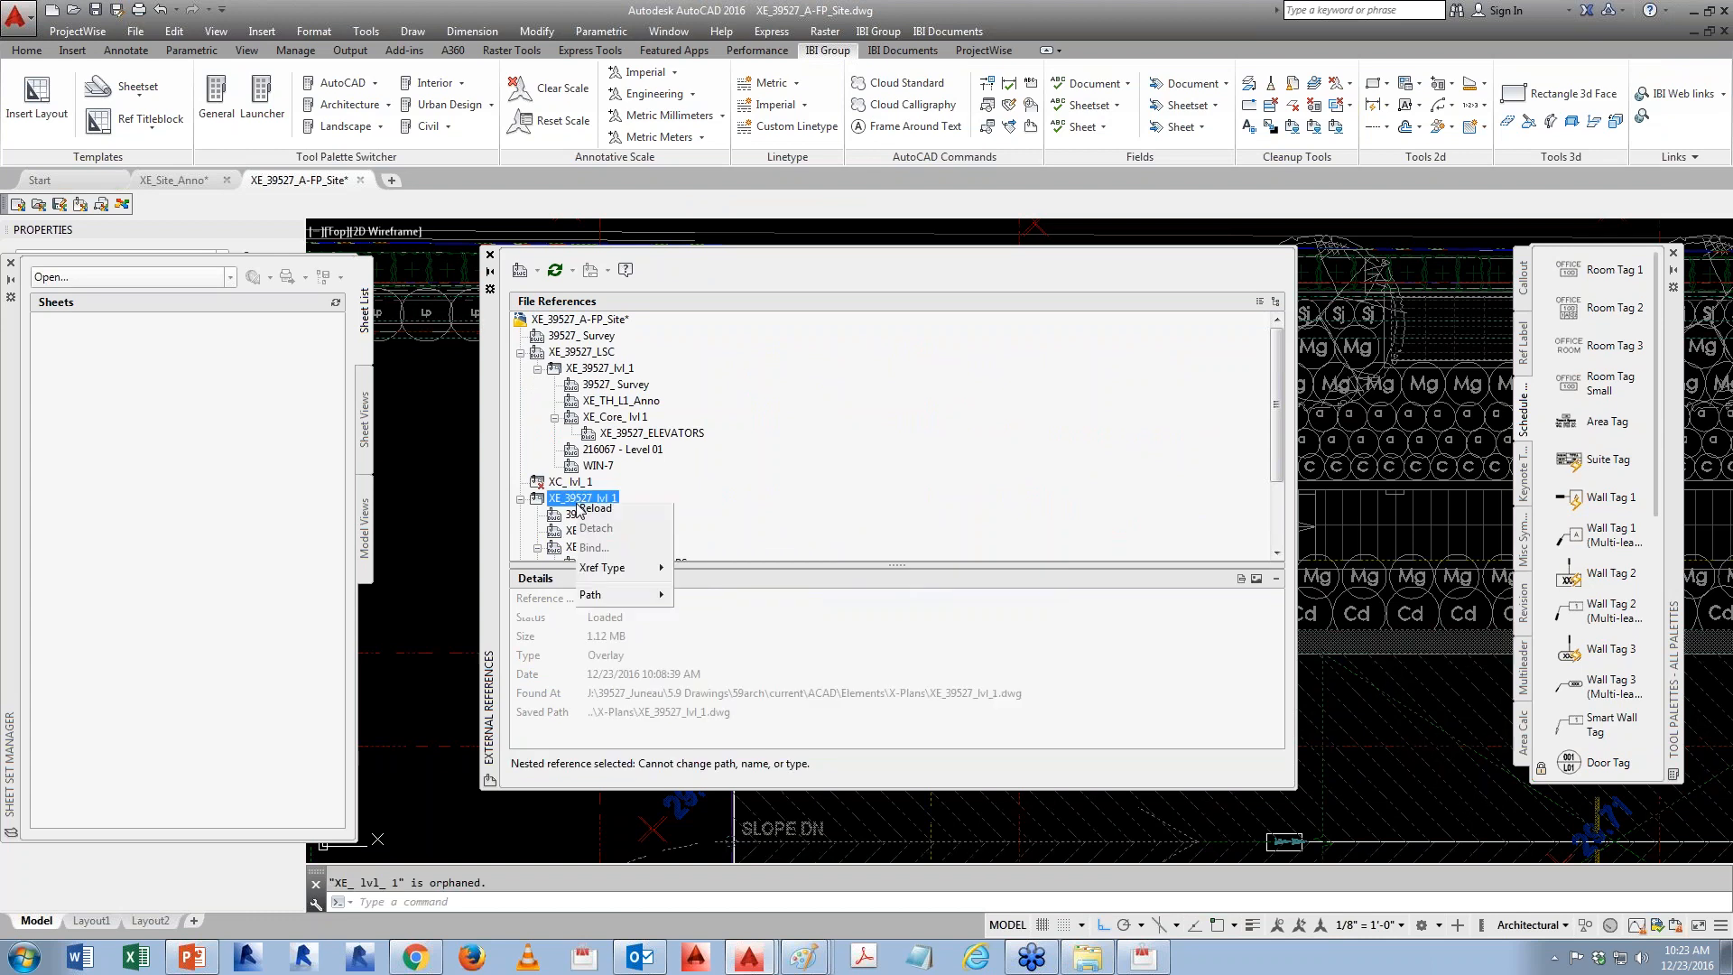
left_click(625, 561)
mouse_move(825, 515)
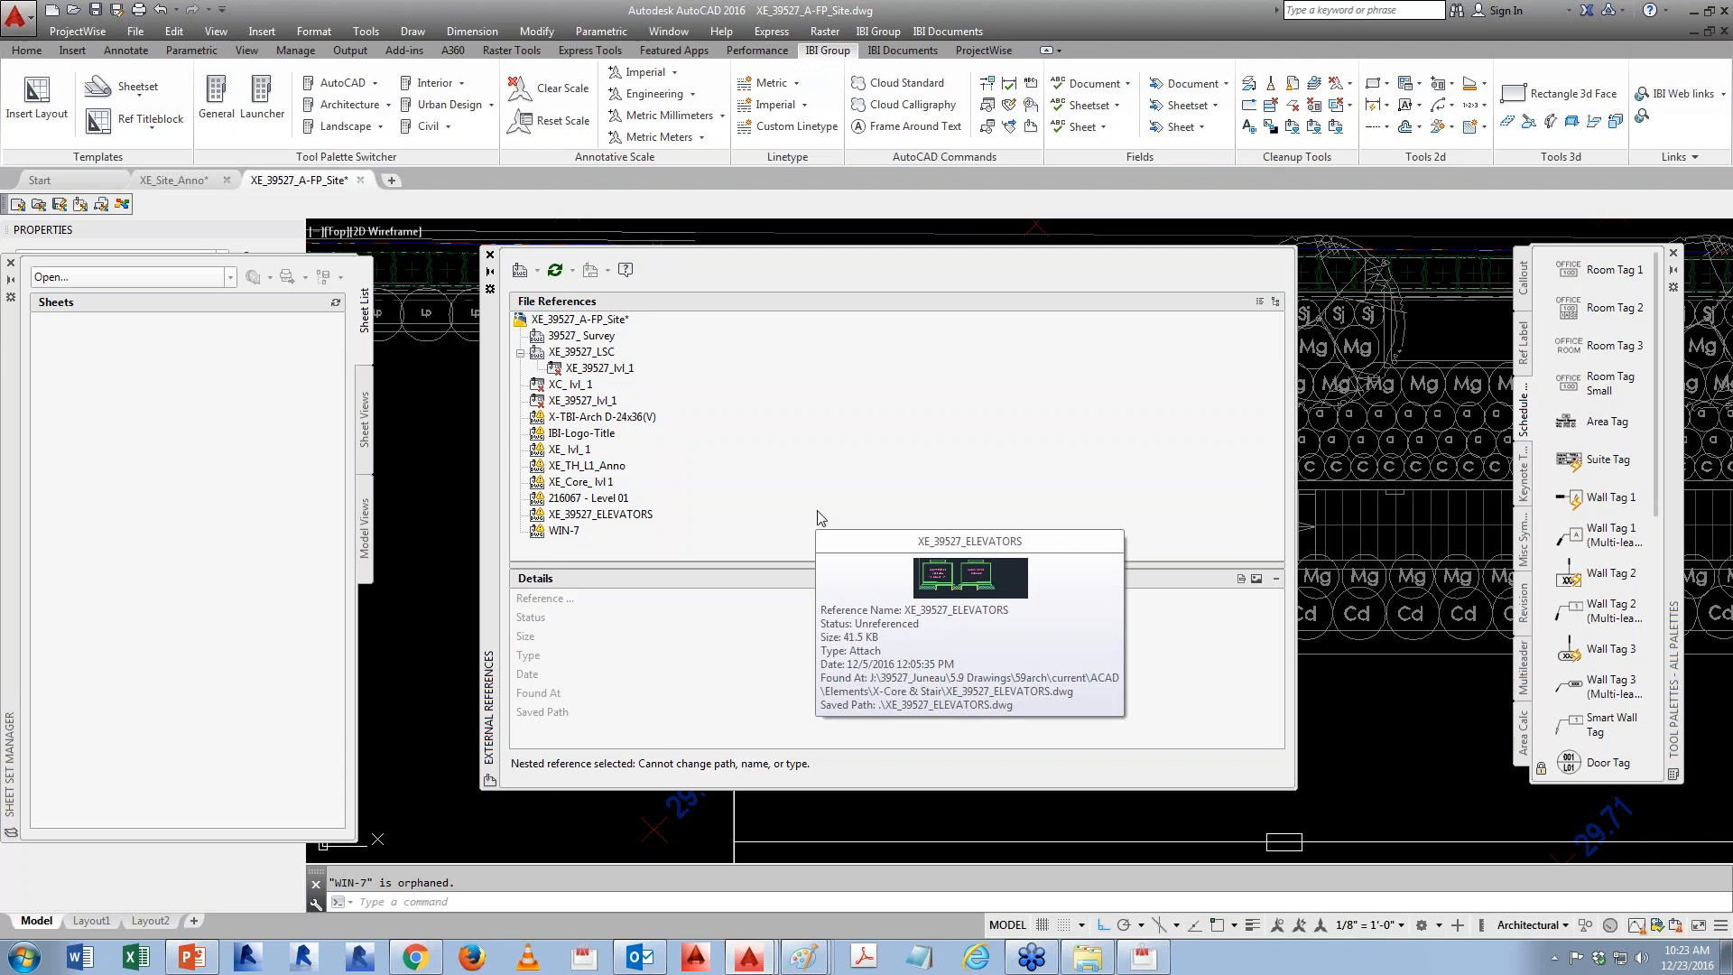
- Examine the annotation scale list of XE_39527_A-FP_Site, including the scales brought in by xrefs
left_click(1365, 928)
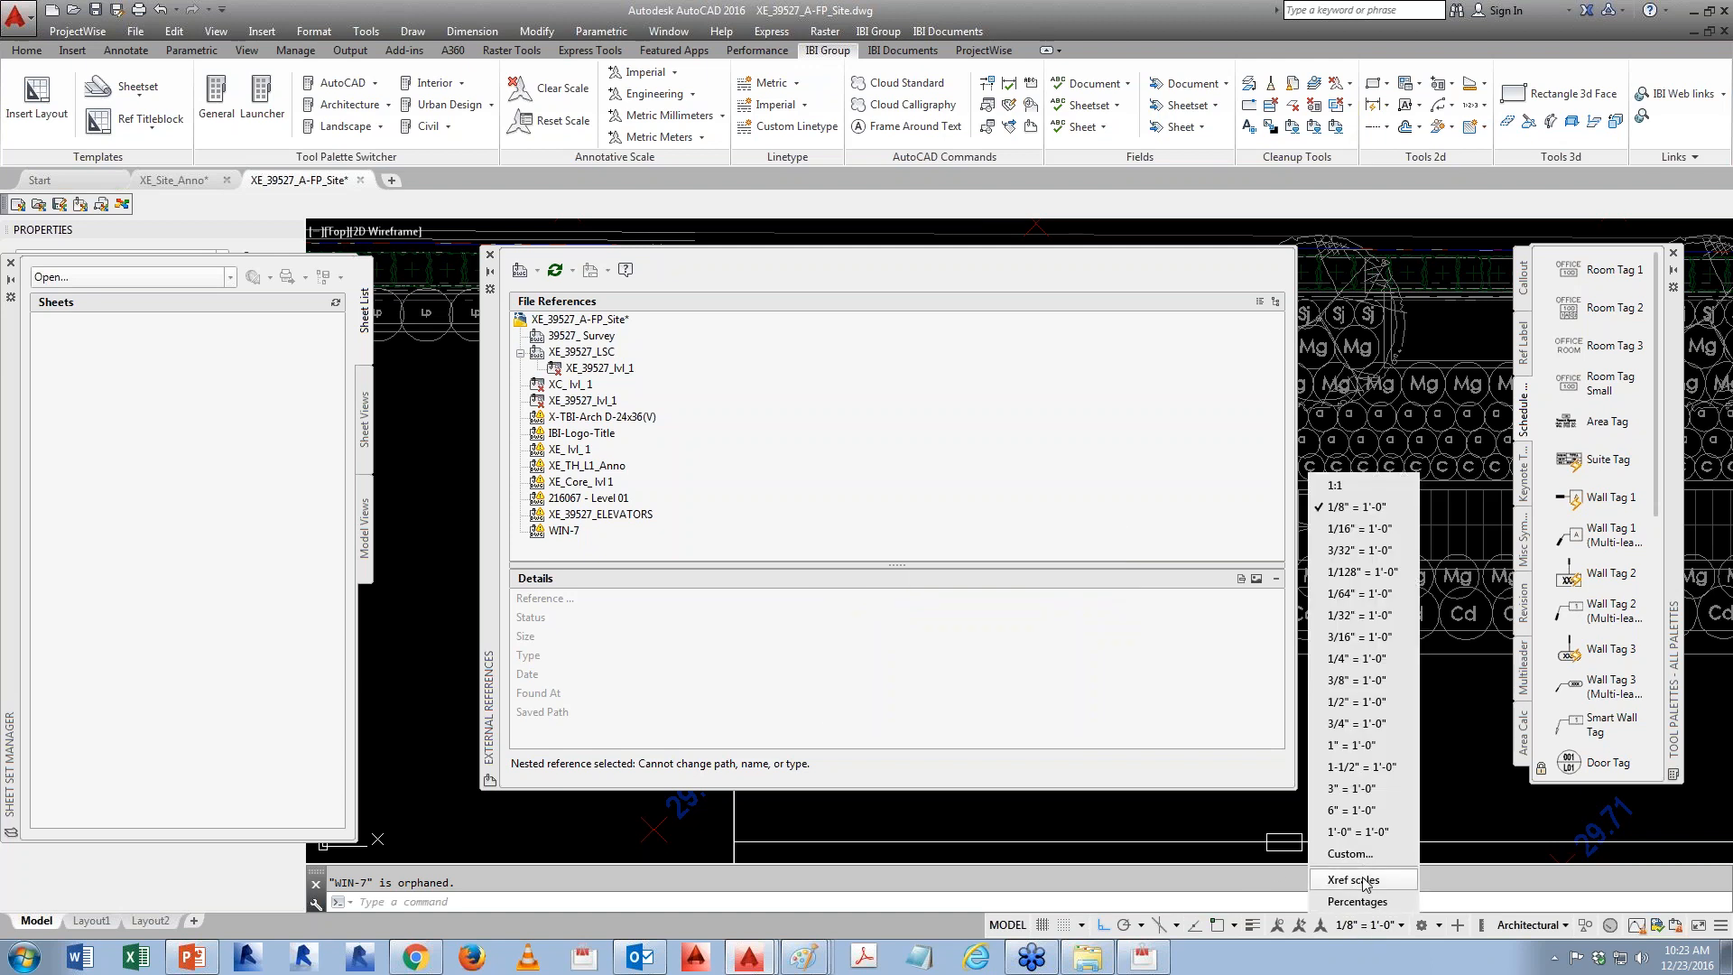
left_click(1366, 880)
left_click(1393, 928)
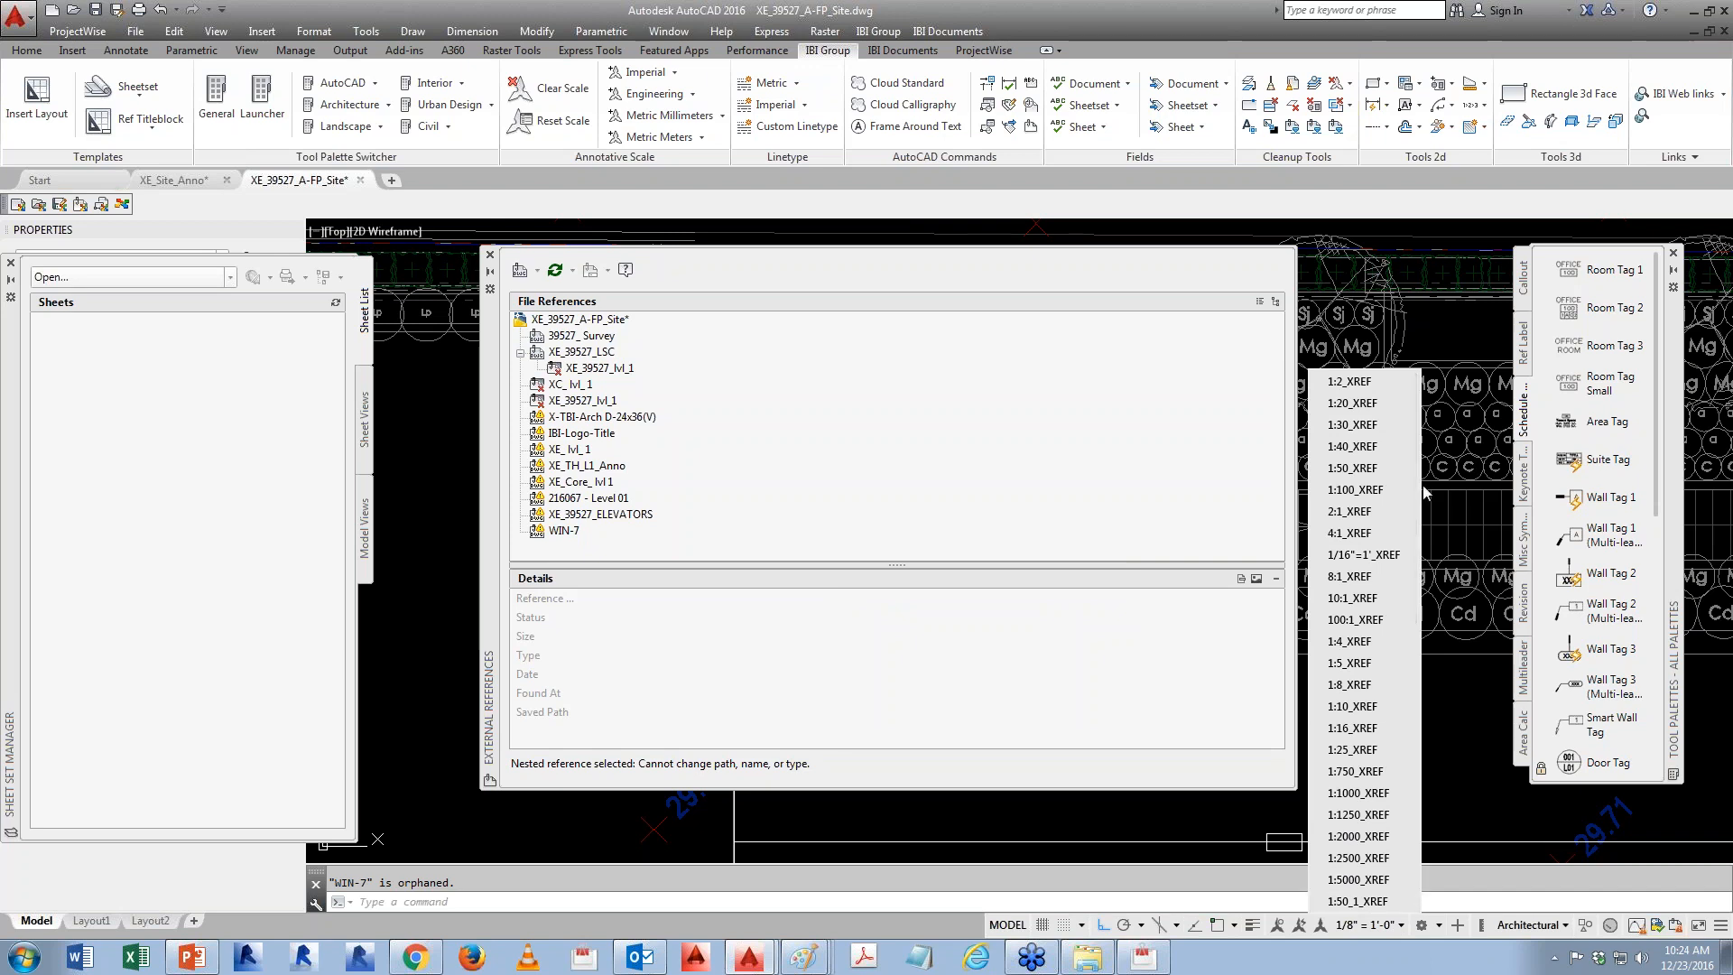
left_click_drag(1415, 466, 1421, 847)
left_click(556, 400)
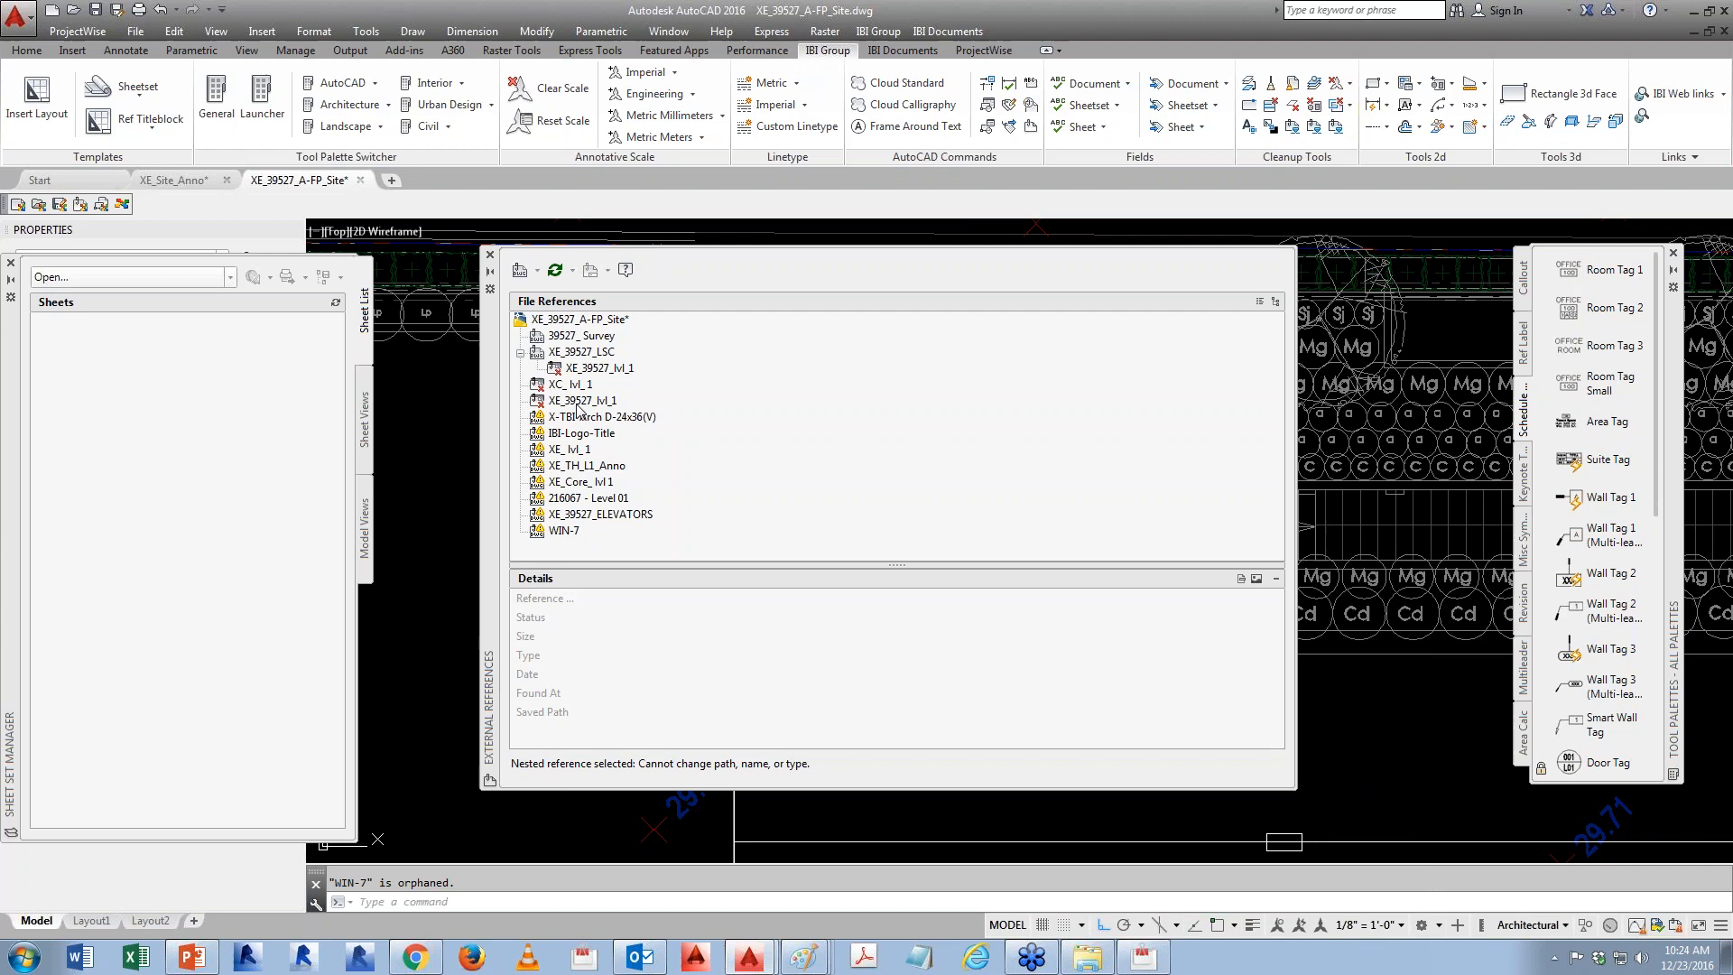
- Open the source drawing of the XE_39527_LSC xref without showing proxy graphics
mouse_move(583, 408)
mouse_move(605, 372)
right_click(568, 352)
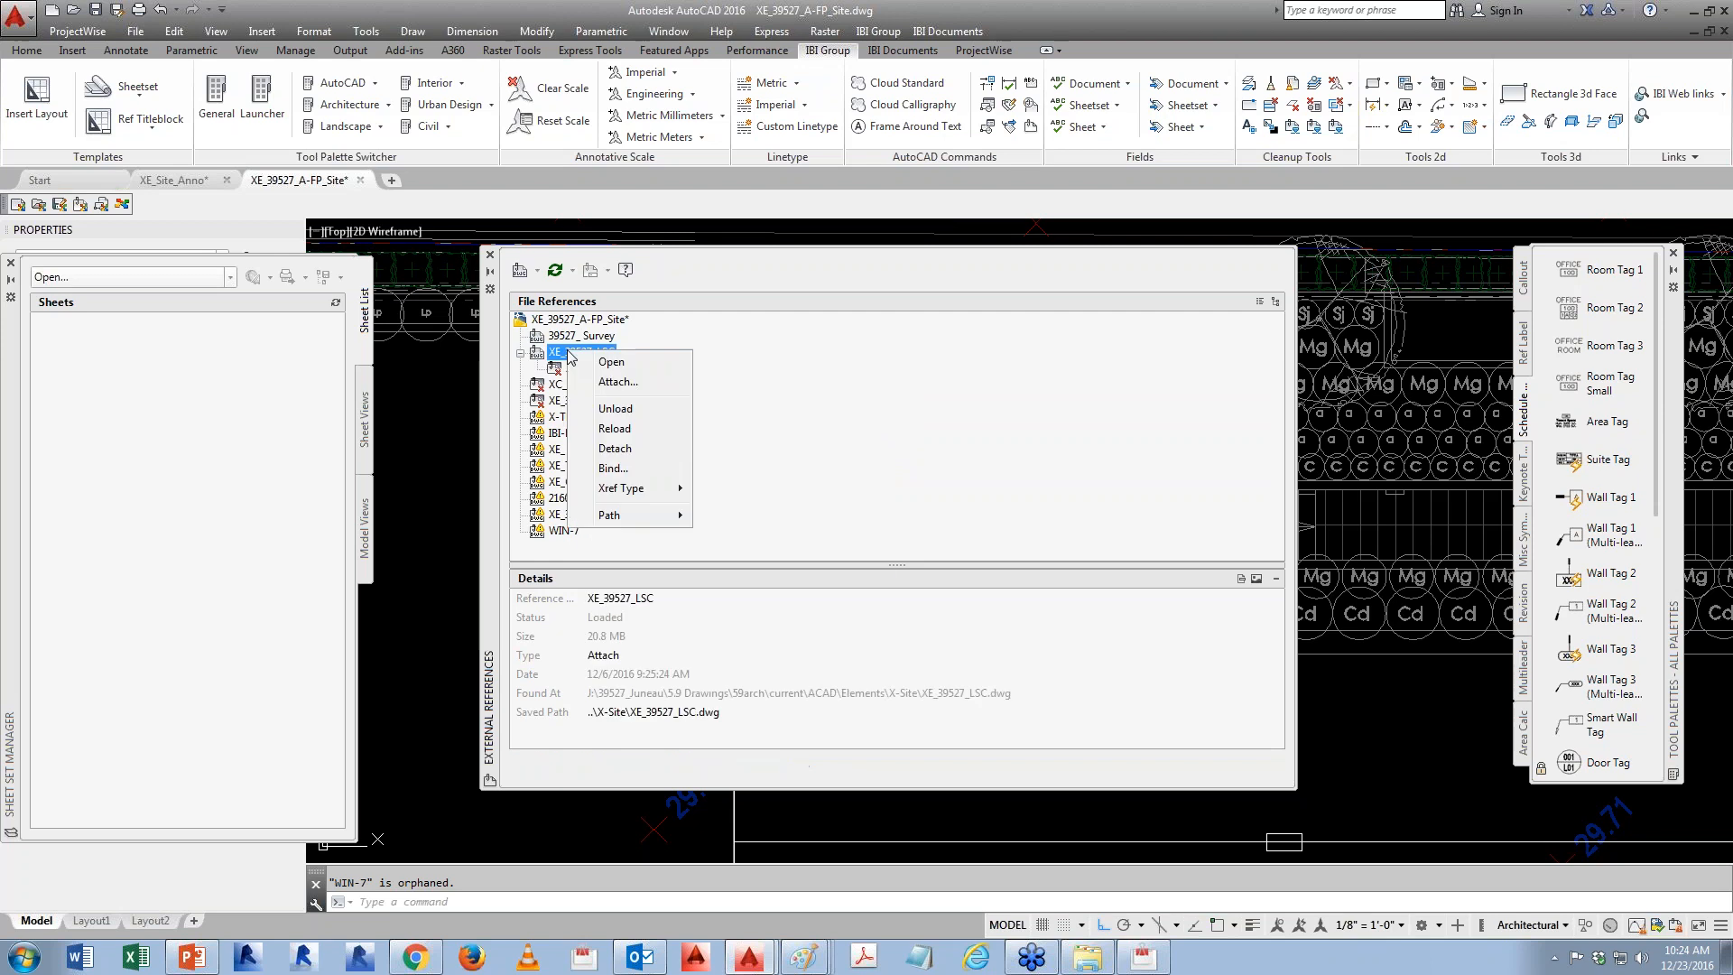
left_click(611, 362)
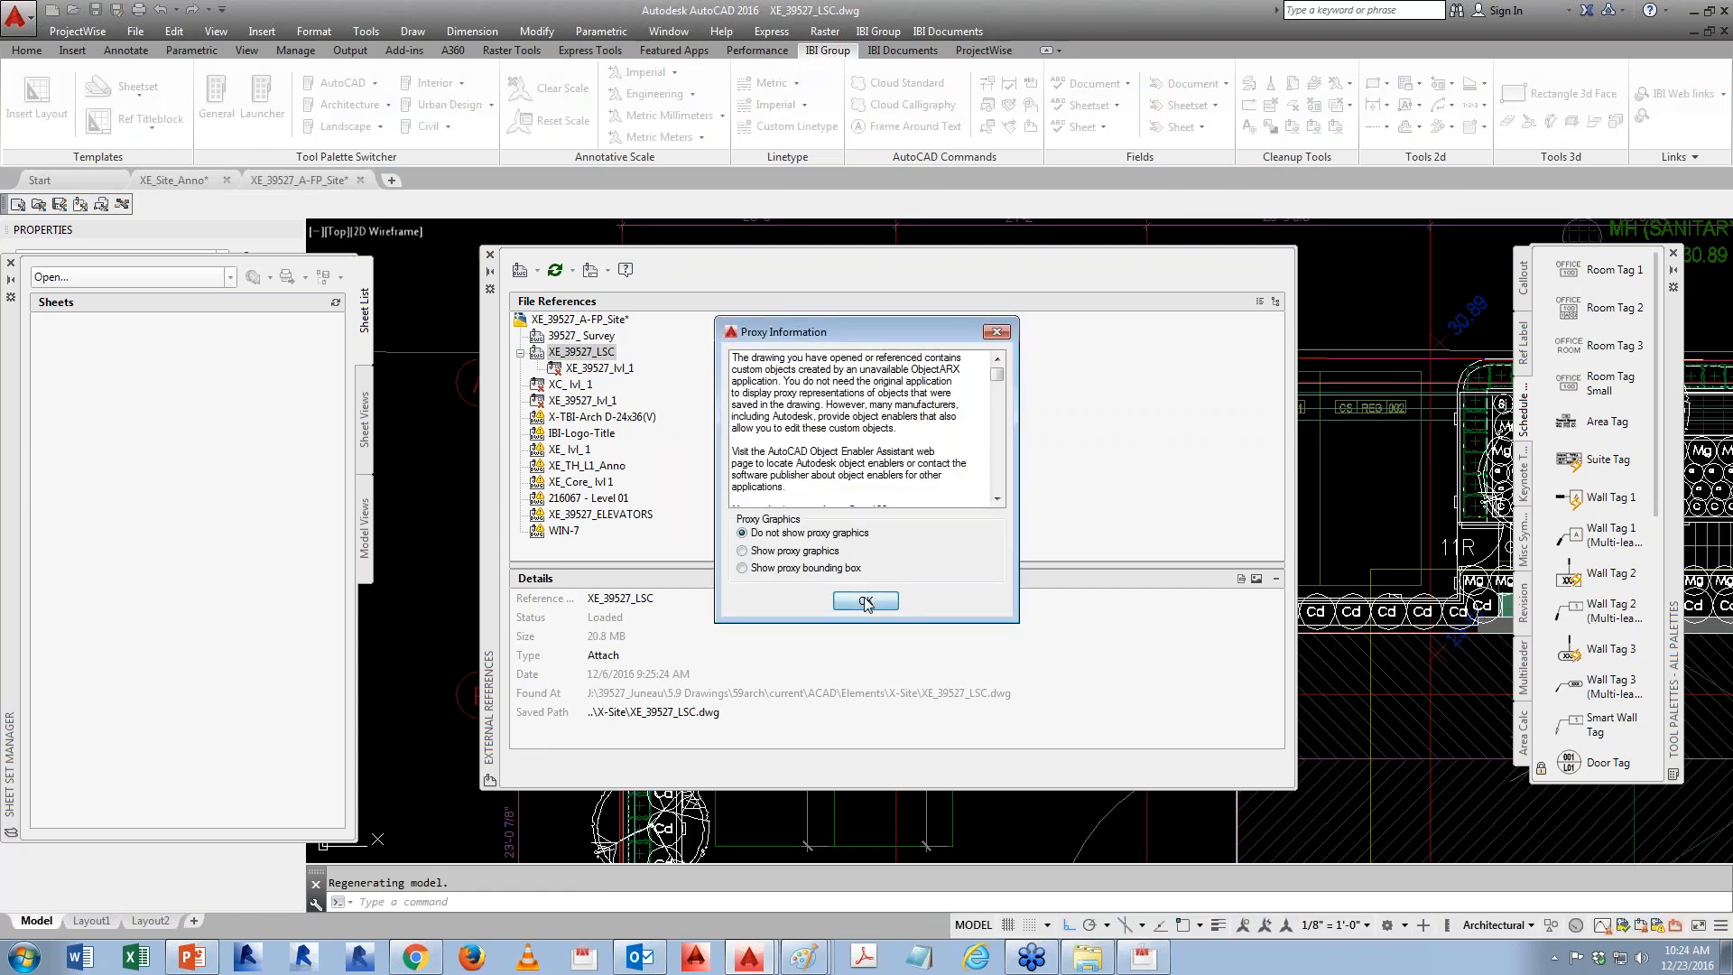
left_click(865, 600)
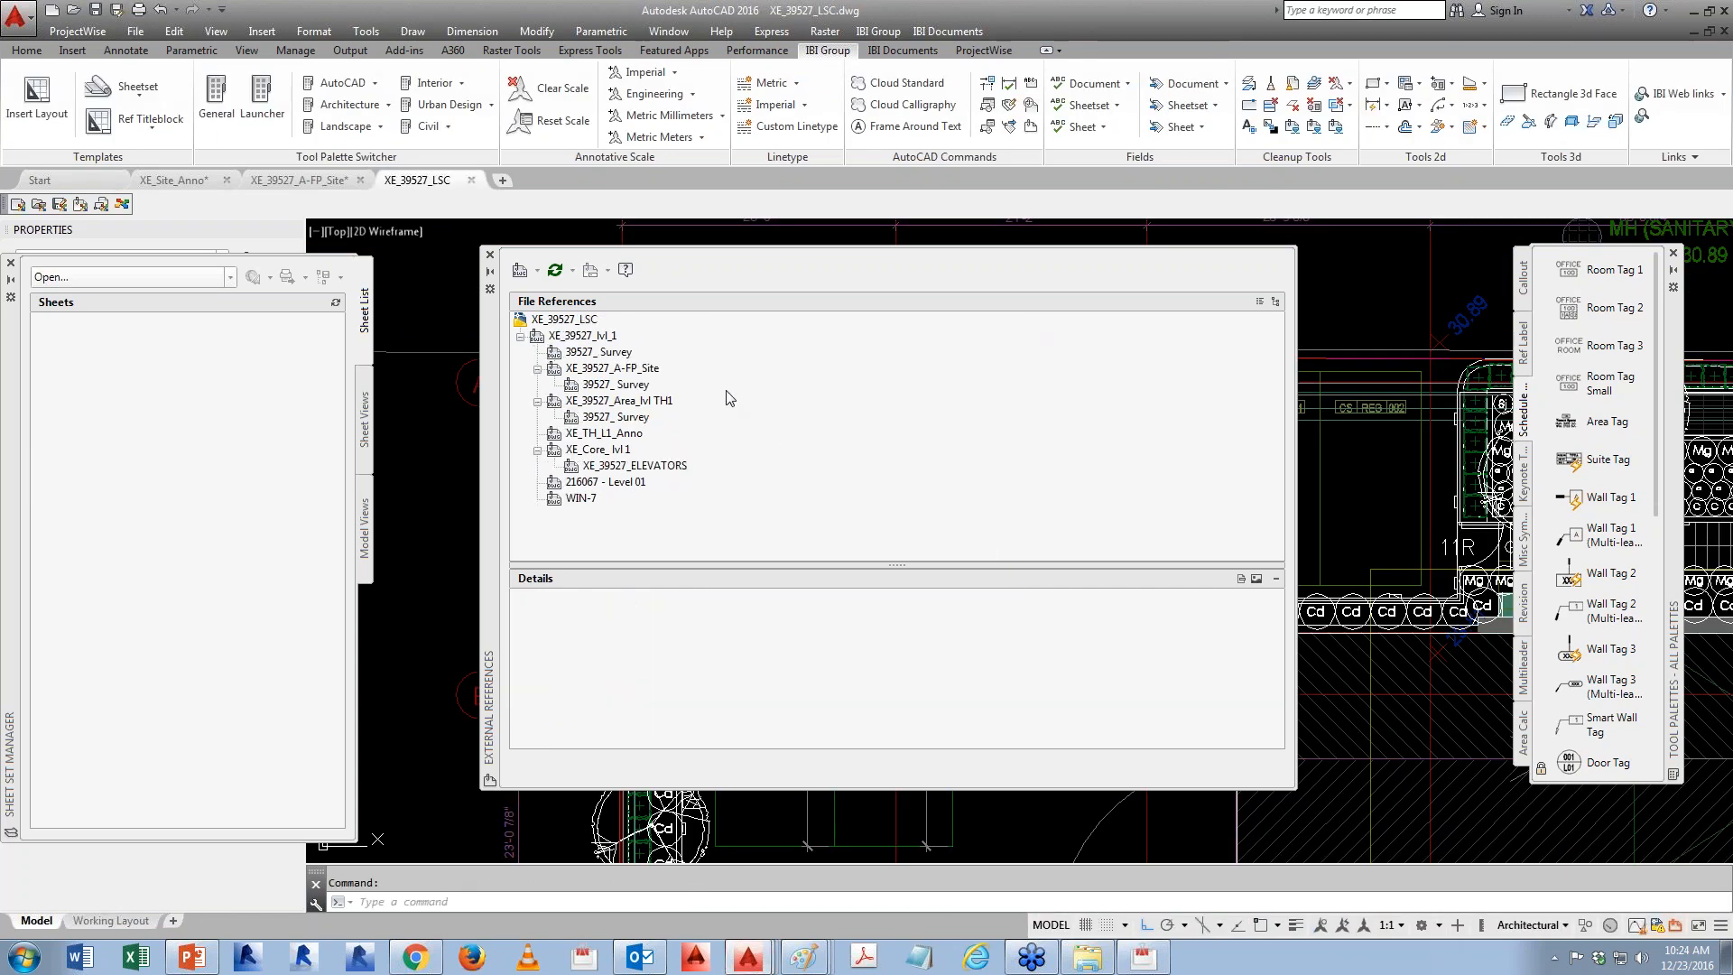
- Check the saved paths of the references in XE_39527_LSC and set the XE_39527_lvl_1 xref type to Overlay
left_click(1260, 300)
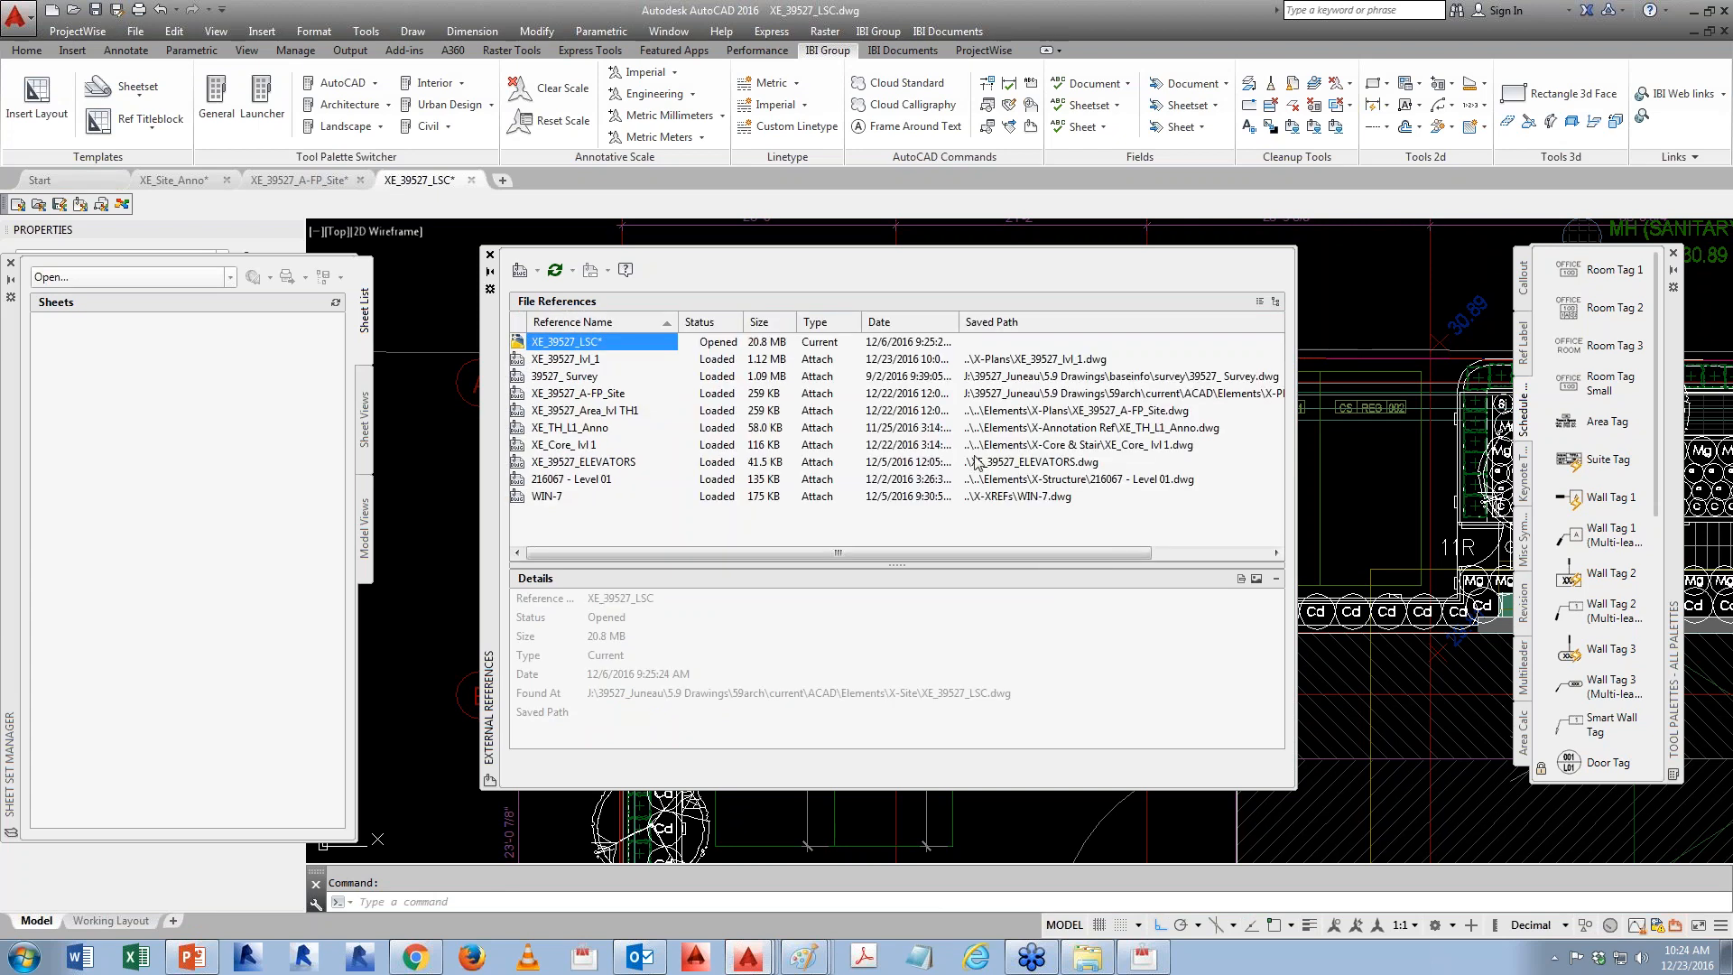
left_click(1275, 300)
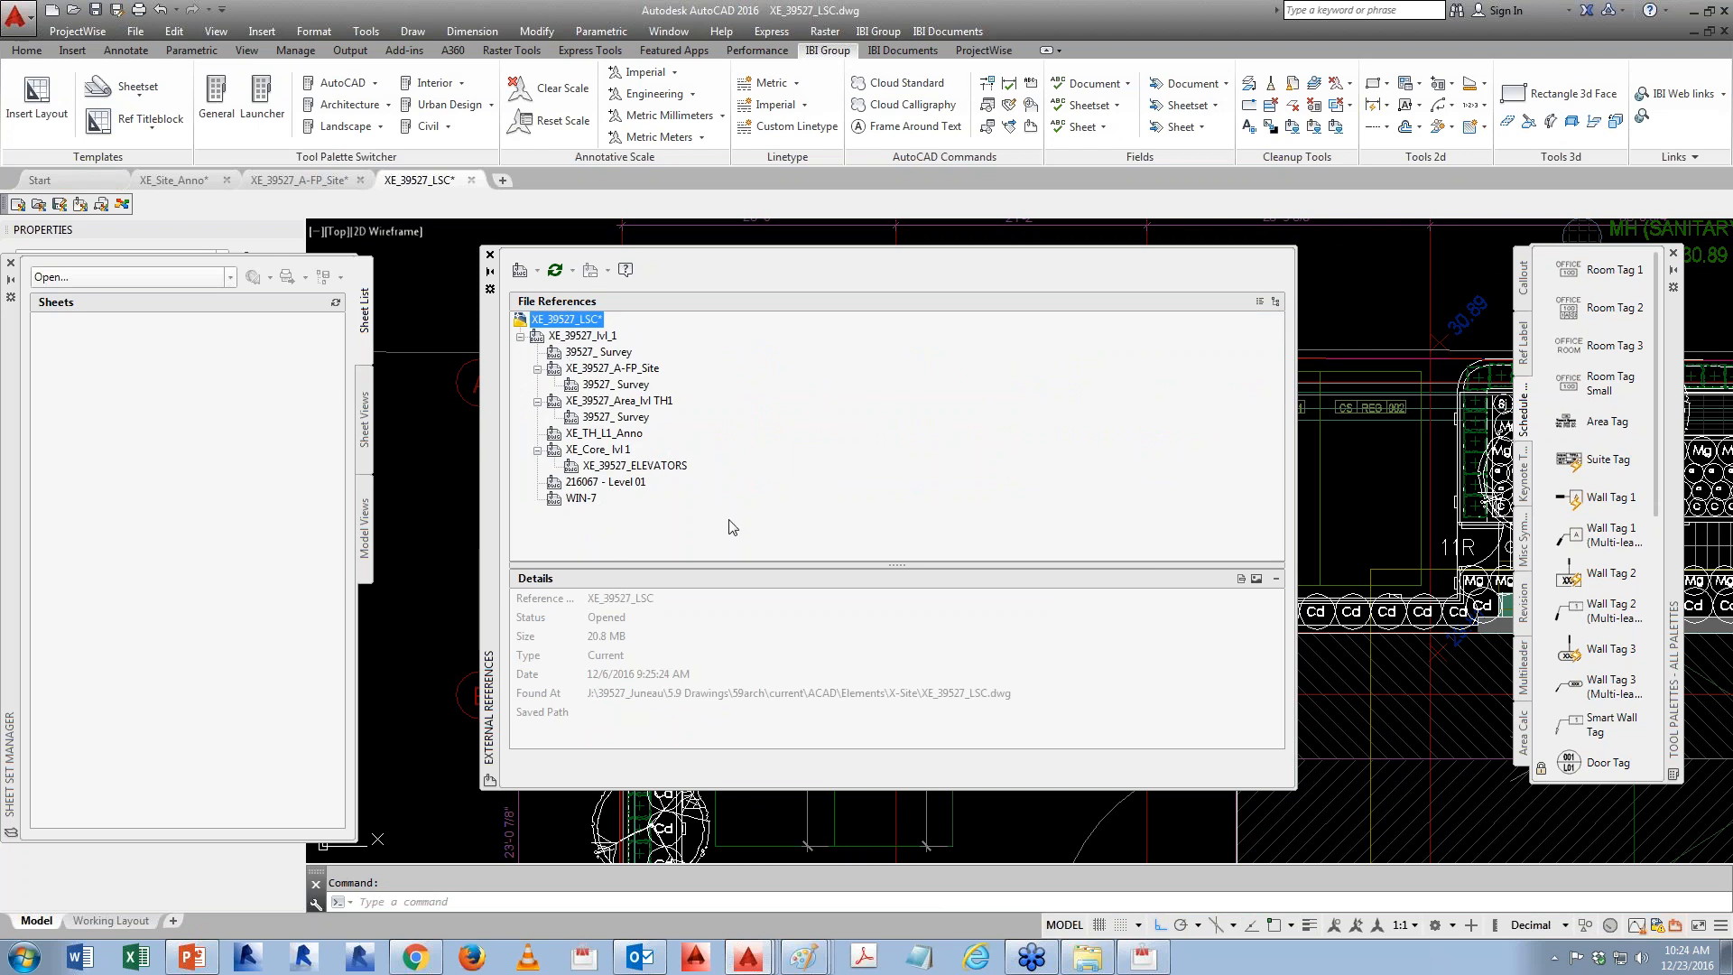
left_click(603, 338)
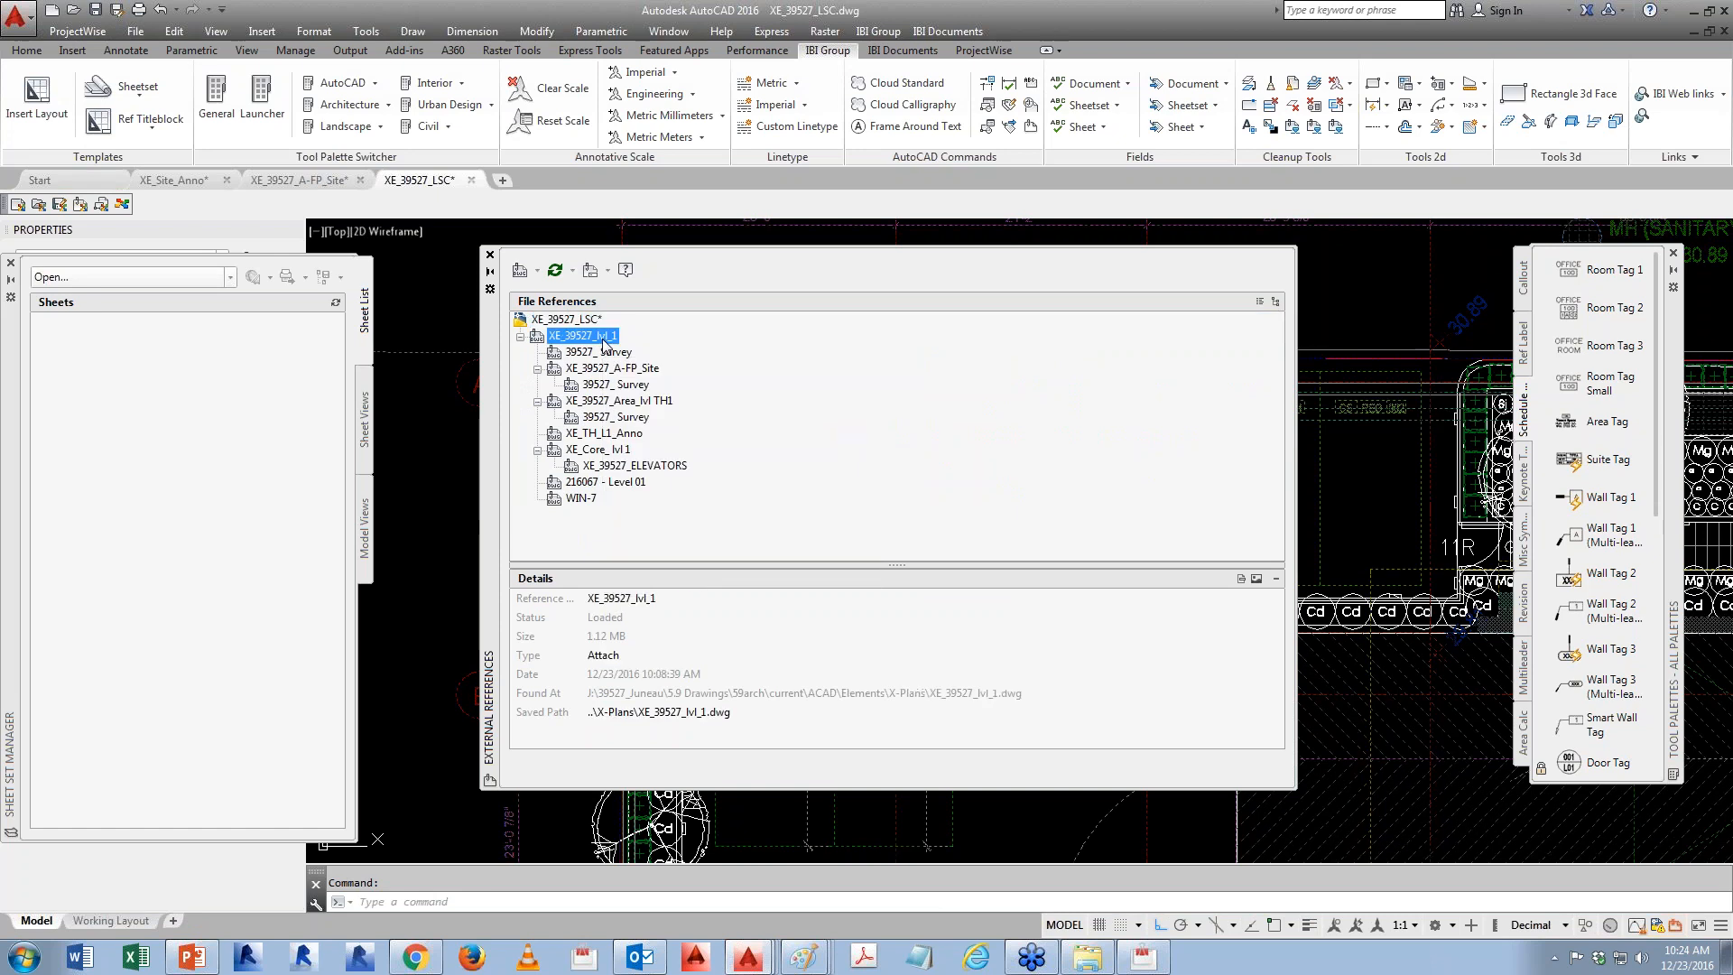
left_click(643, 658)
left_click(643, 658)
left_click(643, 687)
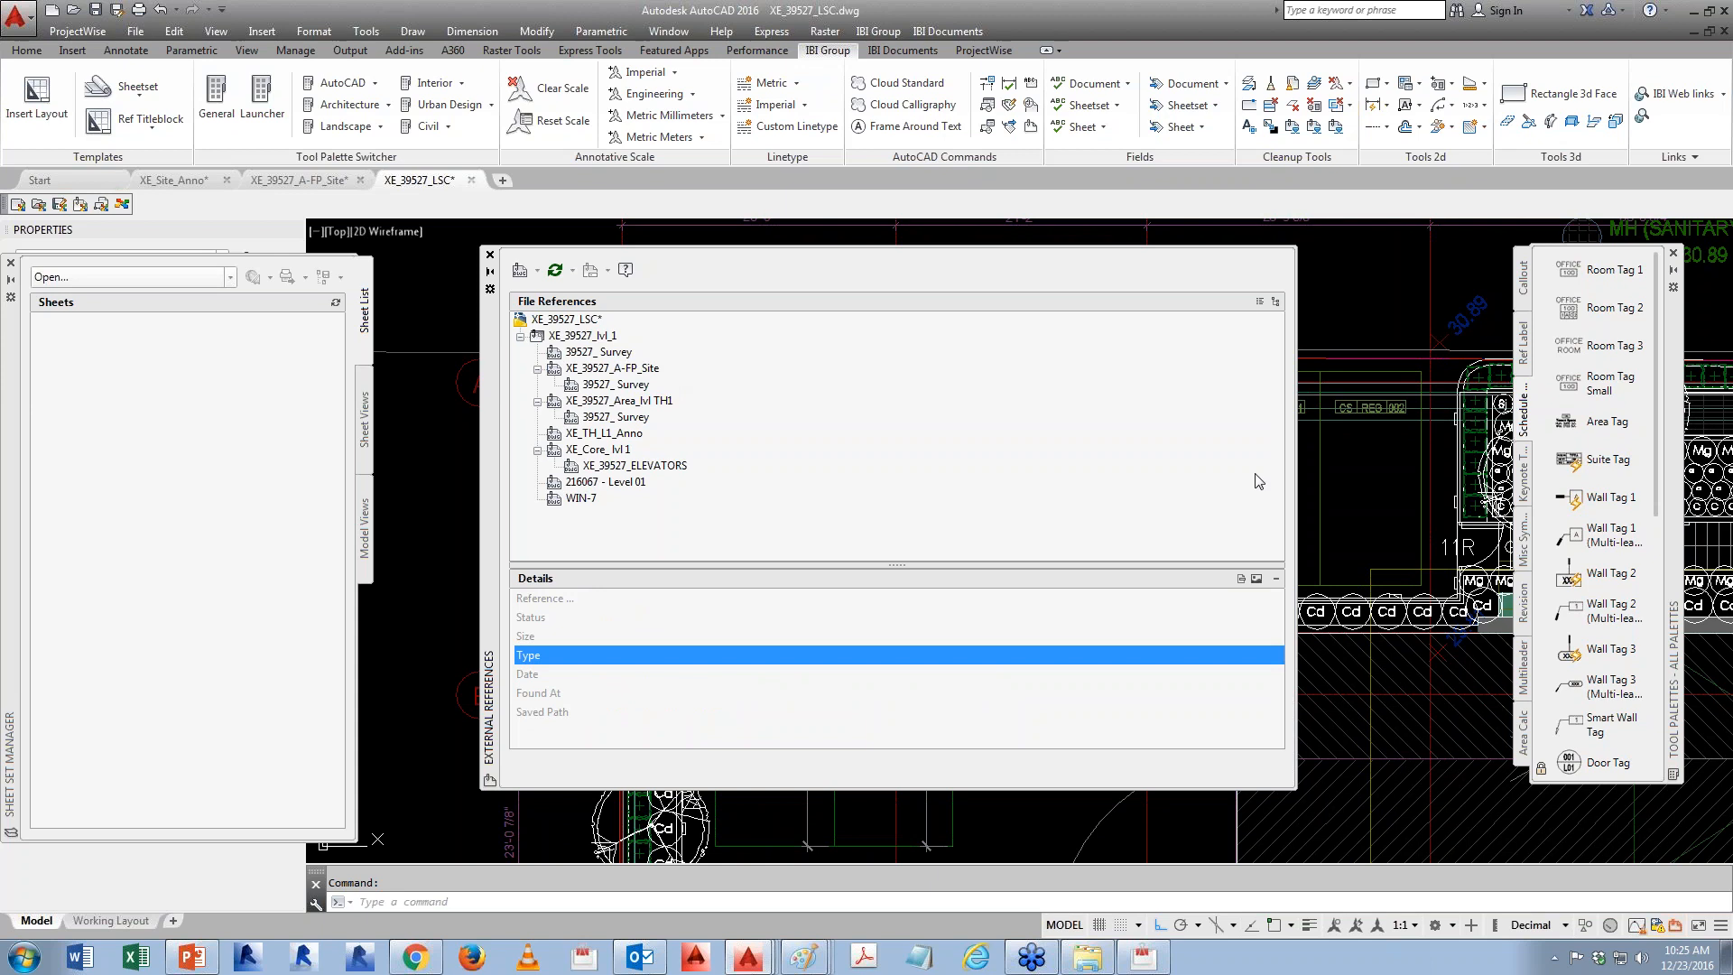
- Inspect the whole landscape plan without the External References palette, and purge all unused items from XE_39527_LSC
left_click(490, 253)
scroll(822, 592, "down", 6)
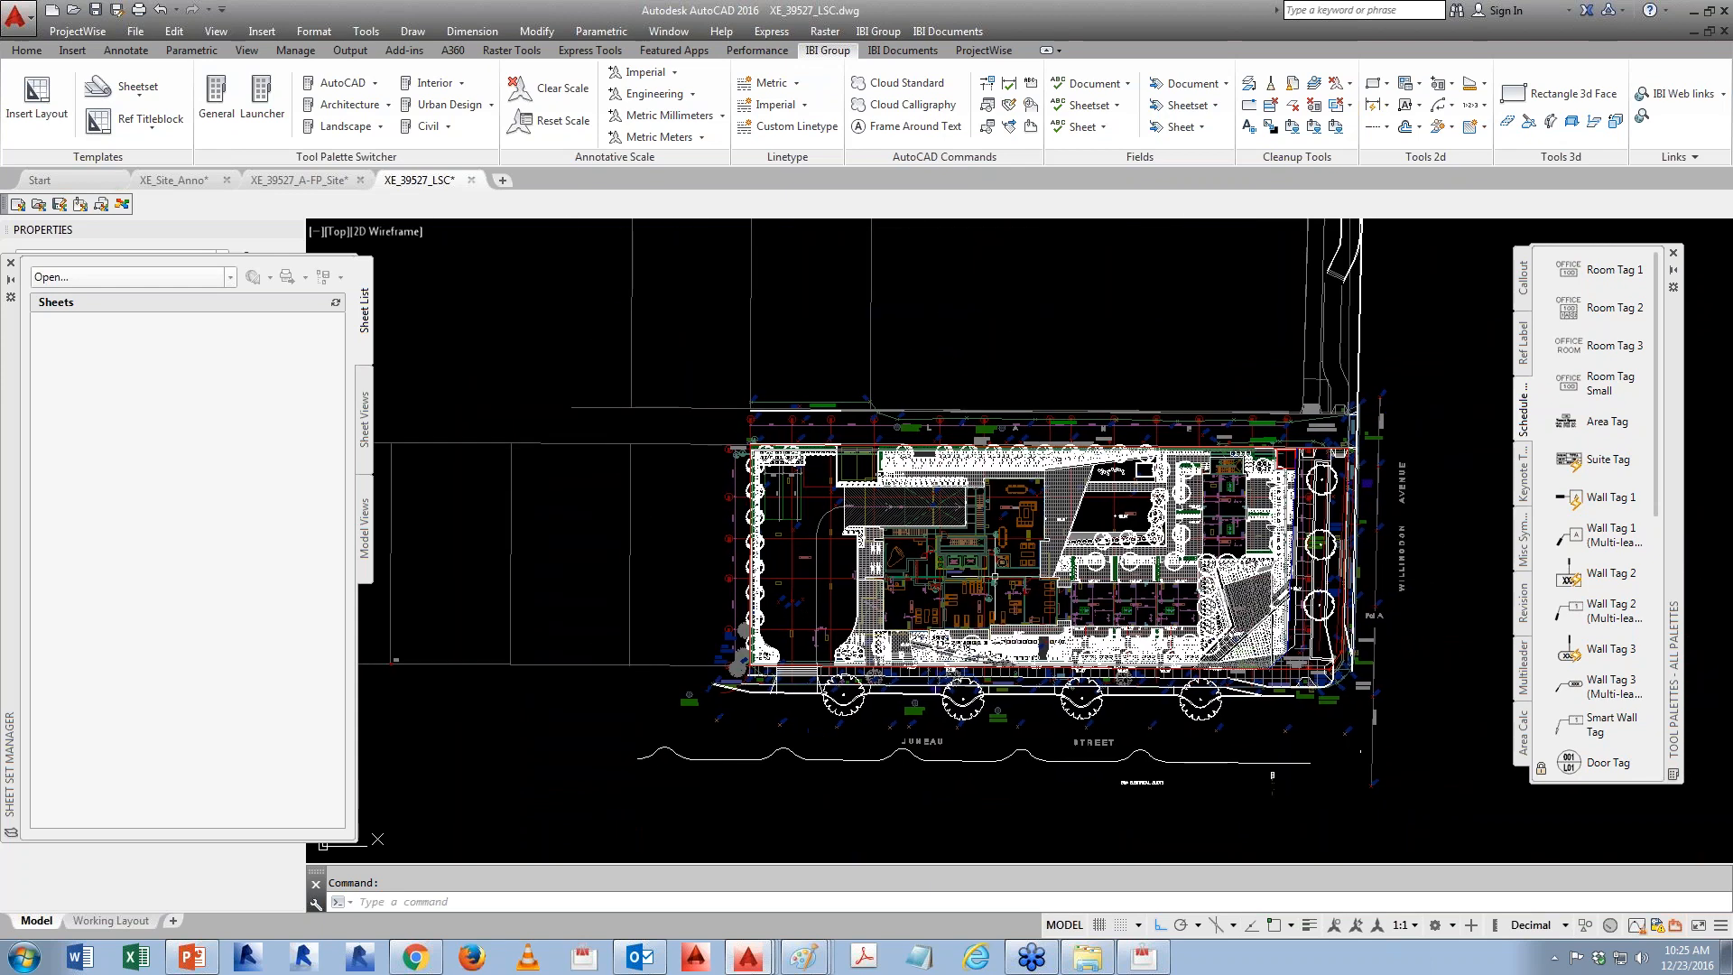
scroll(947, 537, "up", 4)
middle_click_drag(975, 610, 953, 551)
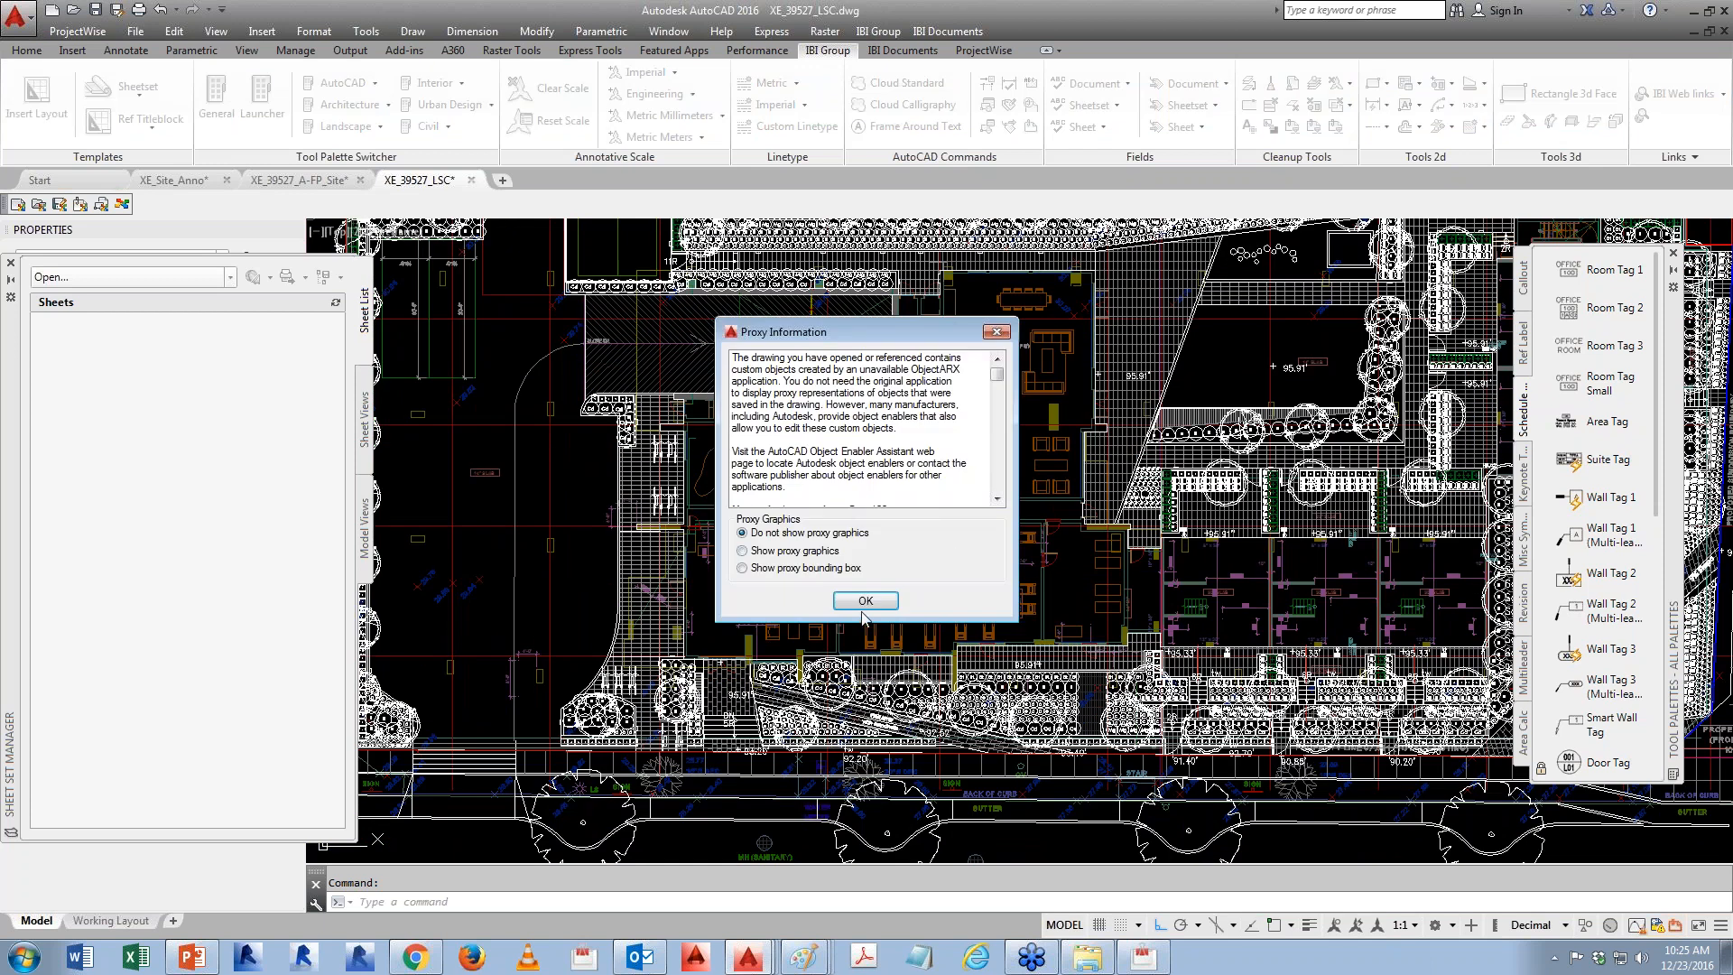
left_click(865, 602)
scroll(893, 585, "down", 2)
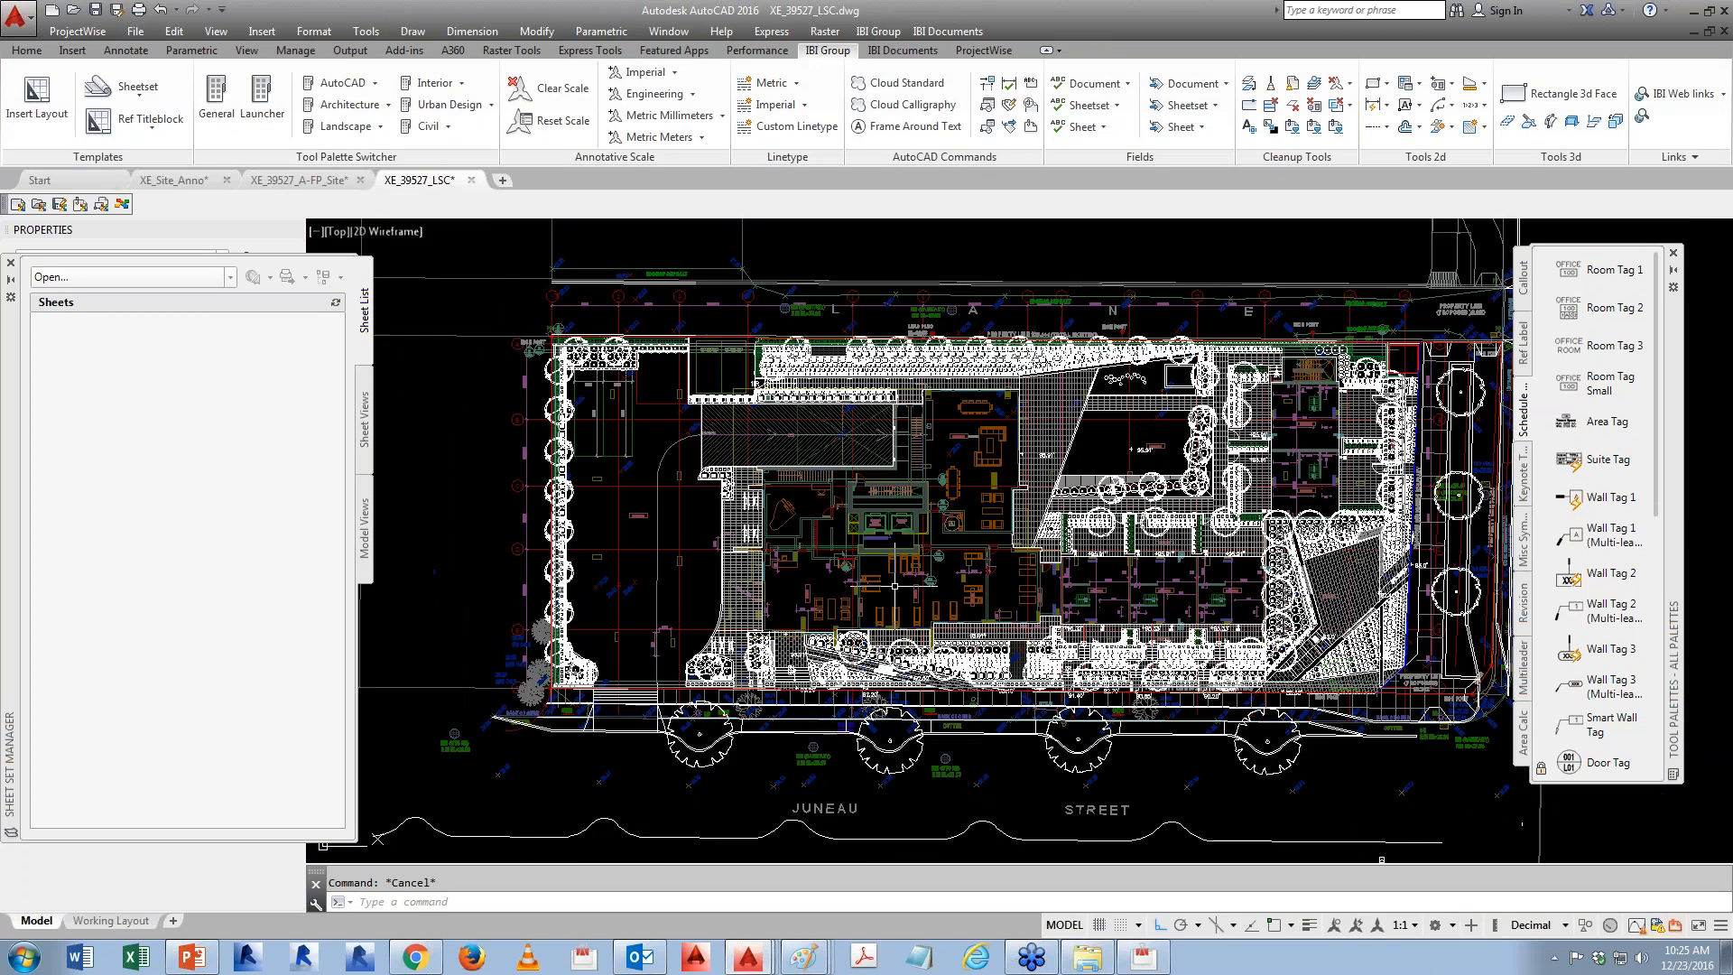
type("pu")
key("Return")
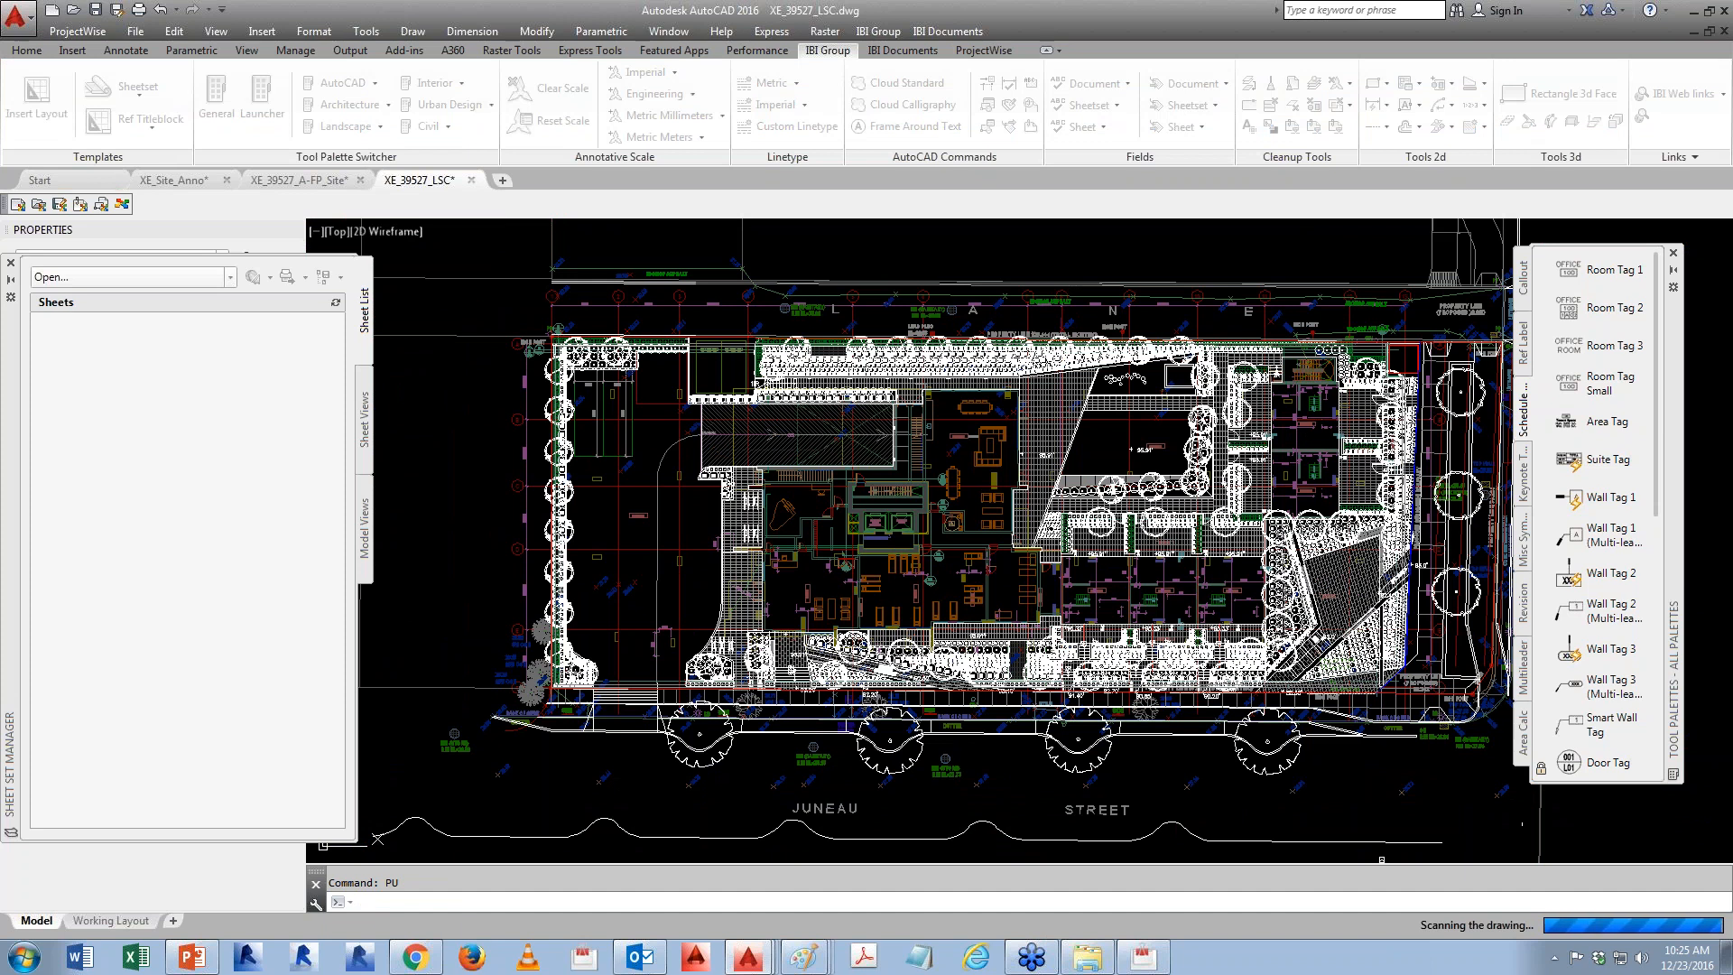
left_click(835, 701)
left_click(815, 466)
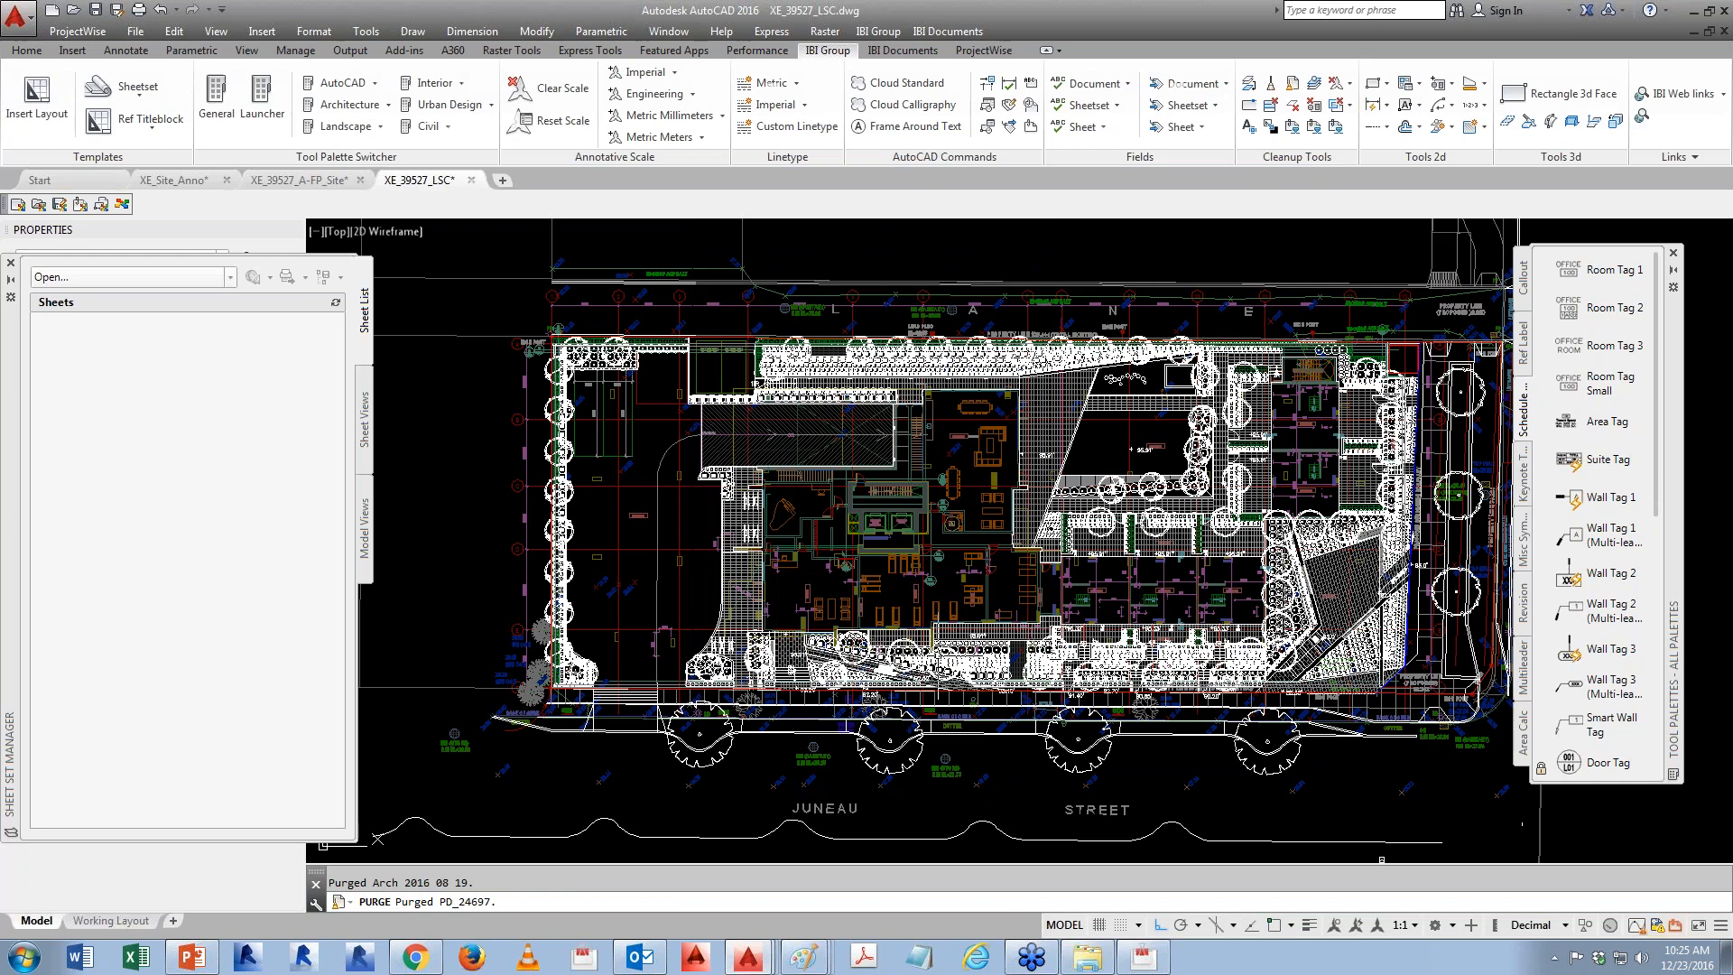
- Unload the XE_39527_lvl_1 xref from XE_39527_LSC, and save and close the drawing
type("xr")
key("Return")
left_click(568, 336)
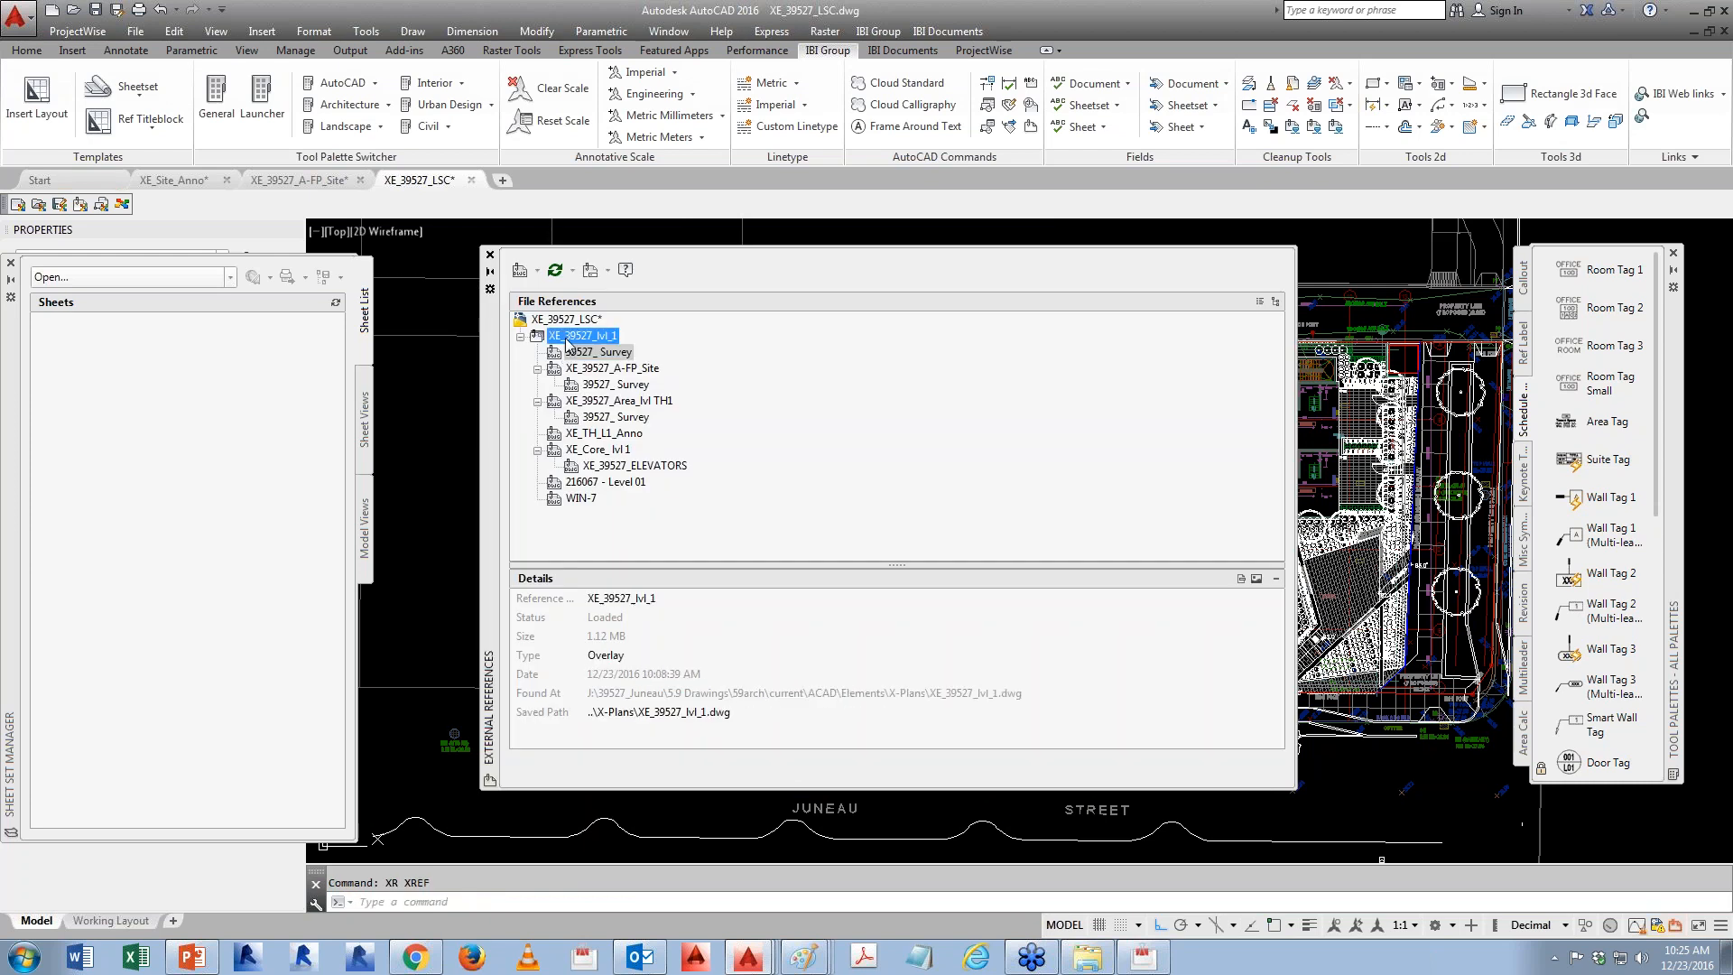
right_click(568, 335)
left_click(619, 398)
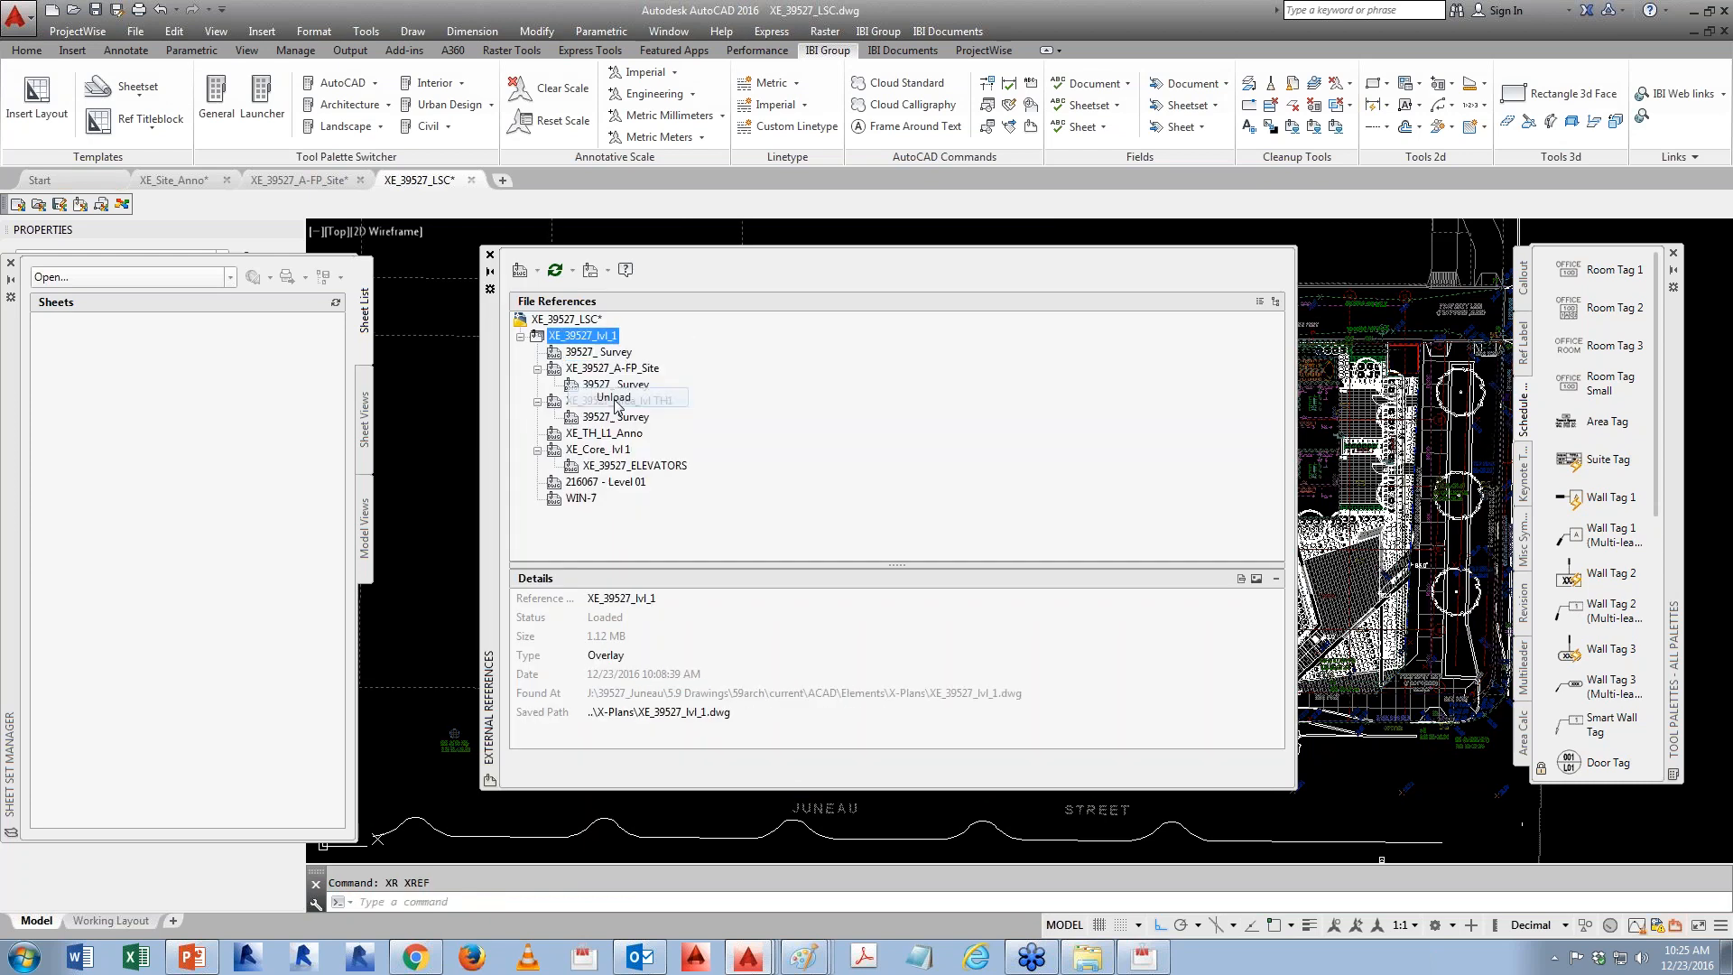
left_click(490, 255)
mouse_move(1234, 606)
middle_mouse_down()
mouse_move(1145, 572)
mouse_move(1150, 594)
middle_mouse_up()
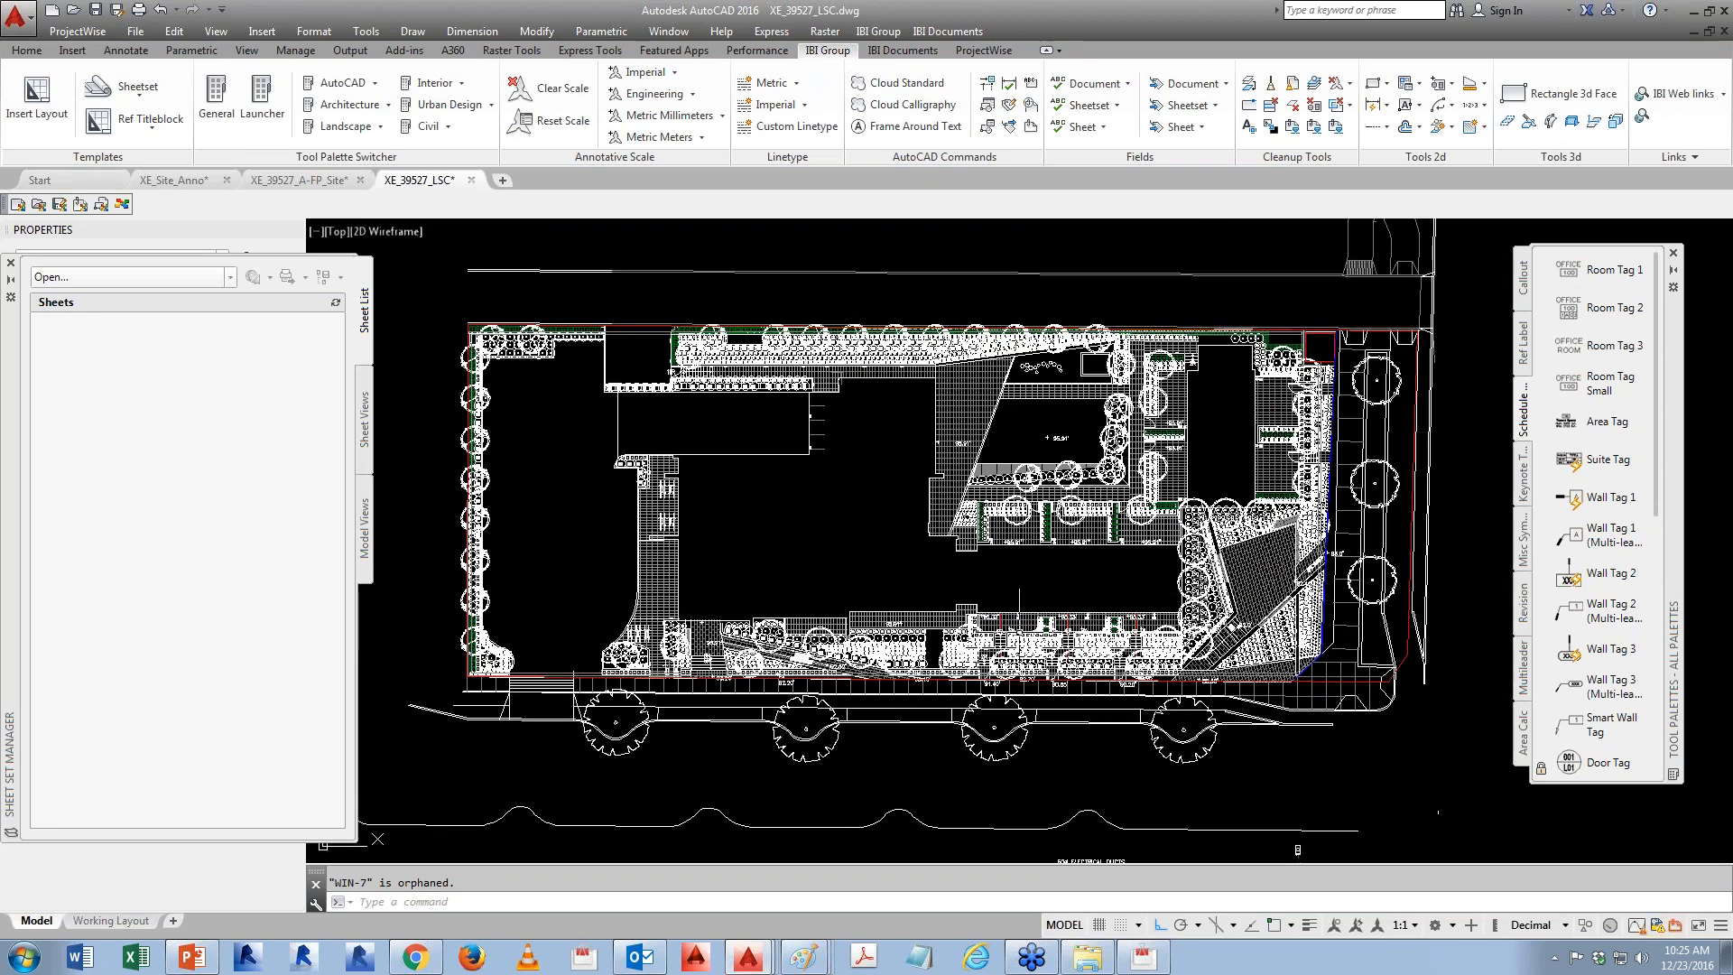
key("ctrl+s")
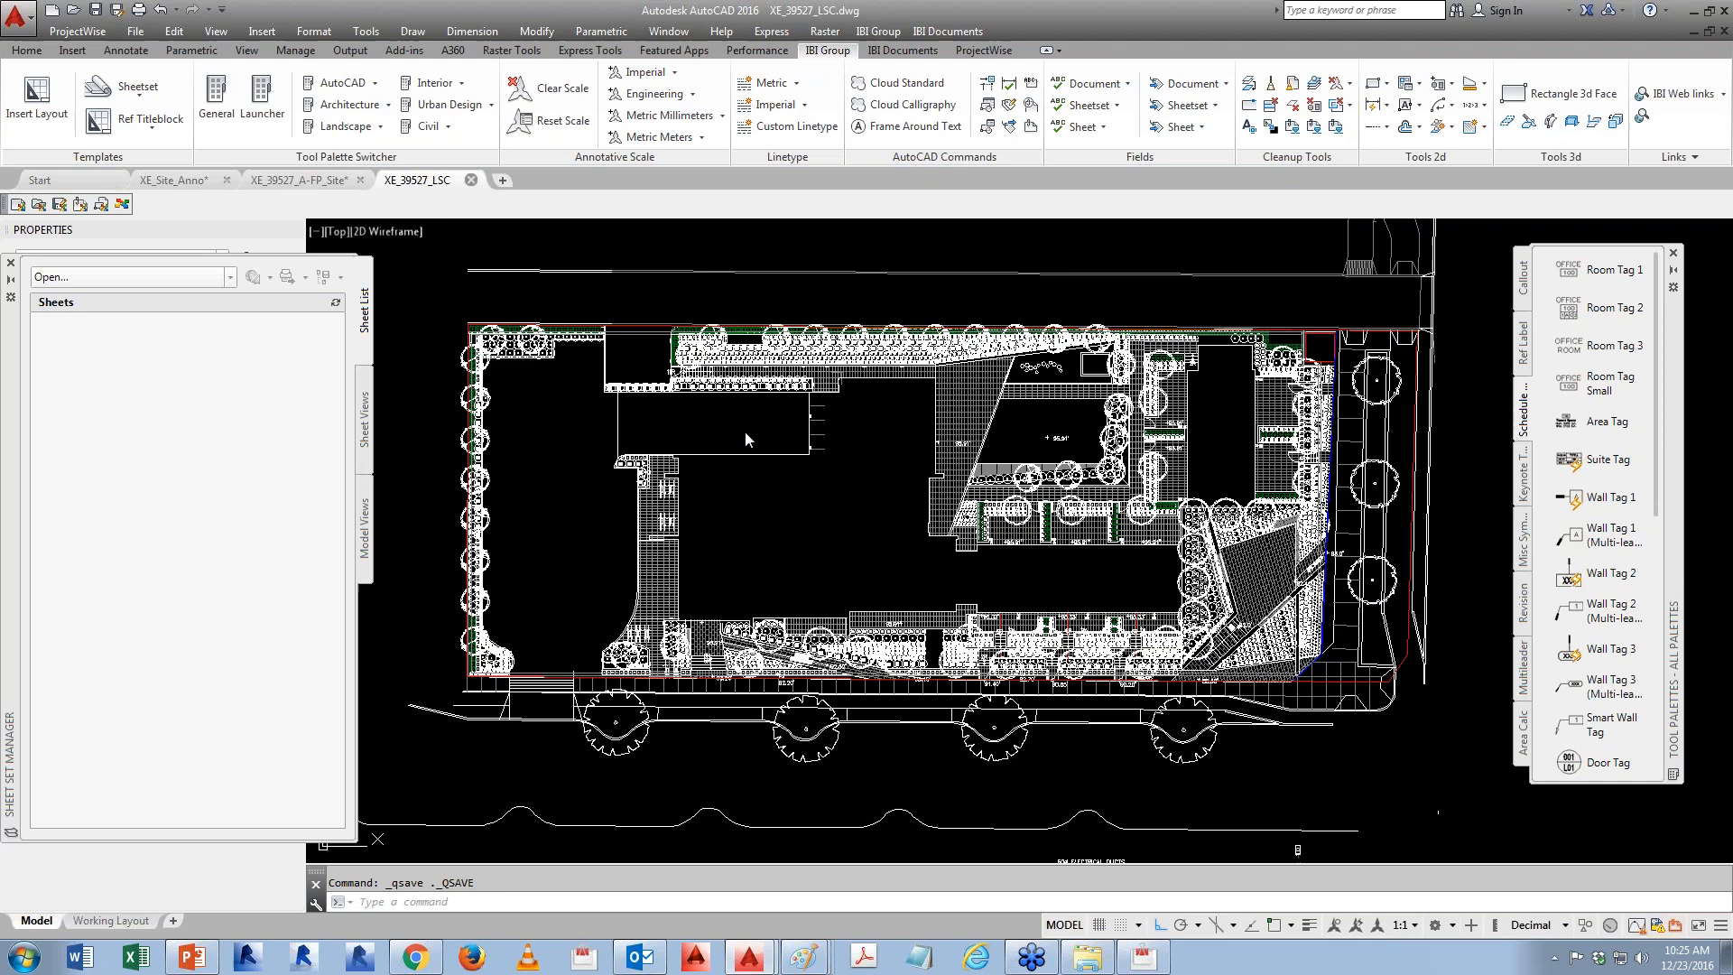
key("ctrl+F4")
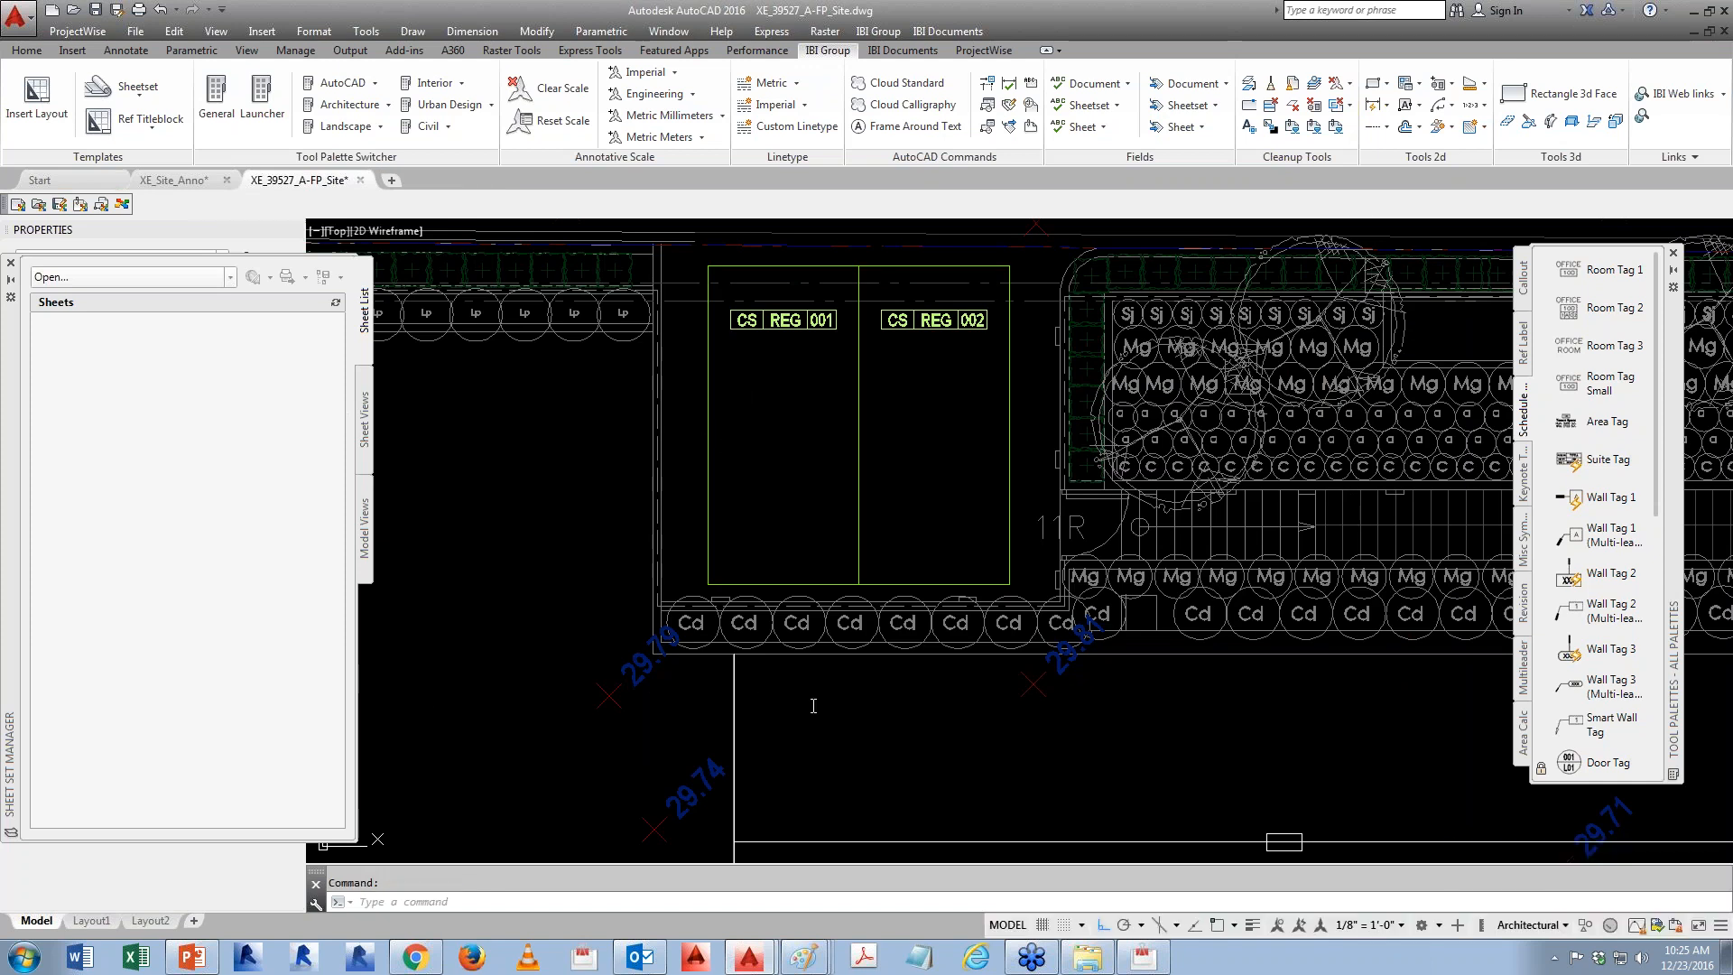
- Reload the XE_39527_LSC xref in XE_39527_A-FP_Site and check the reference tree beside the site plan
scroll(841, 705, "down", 8)
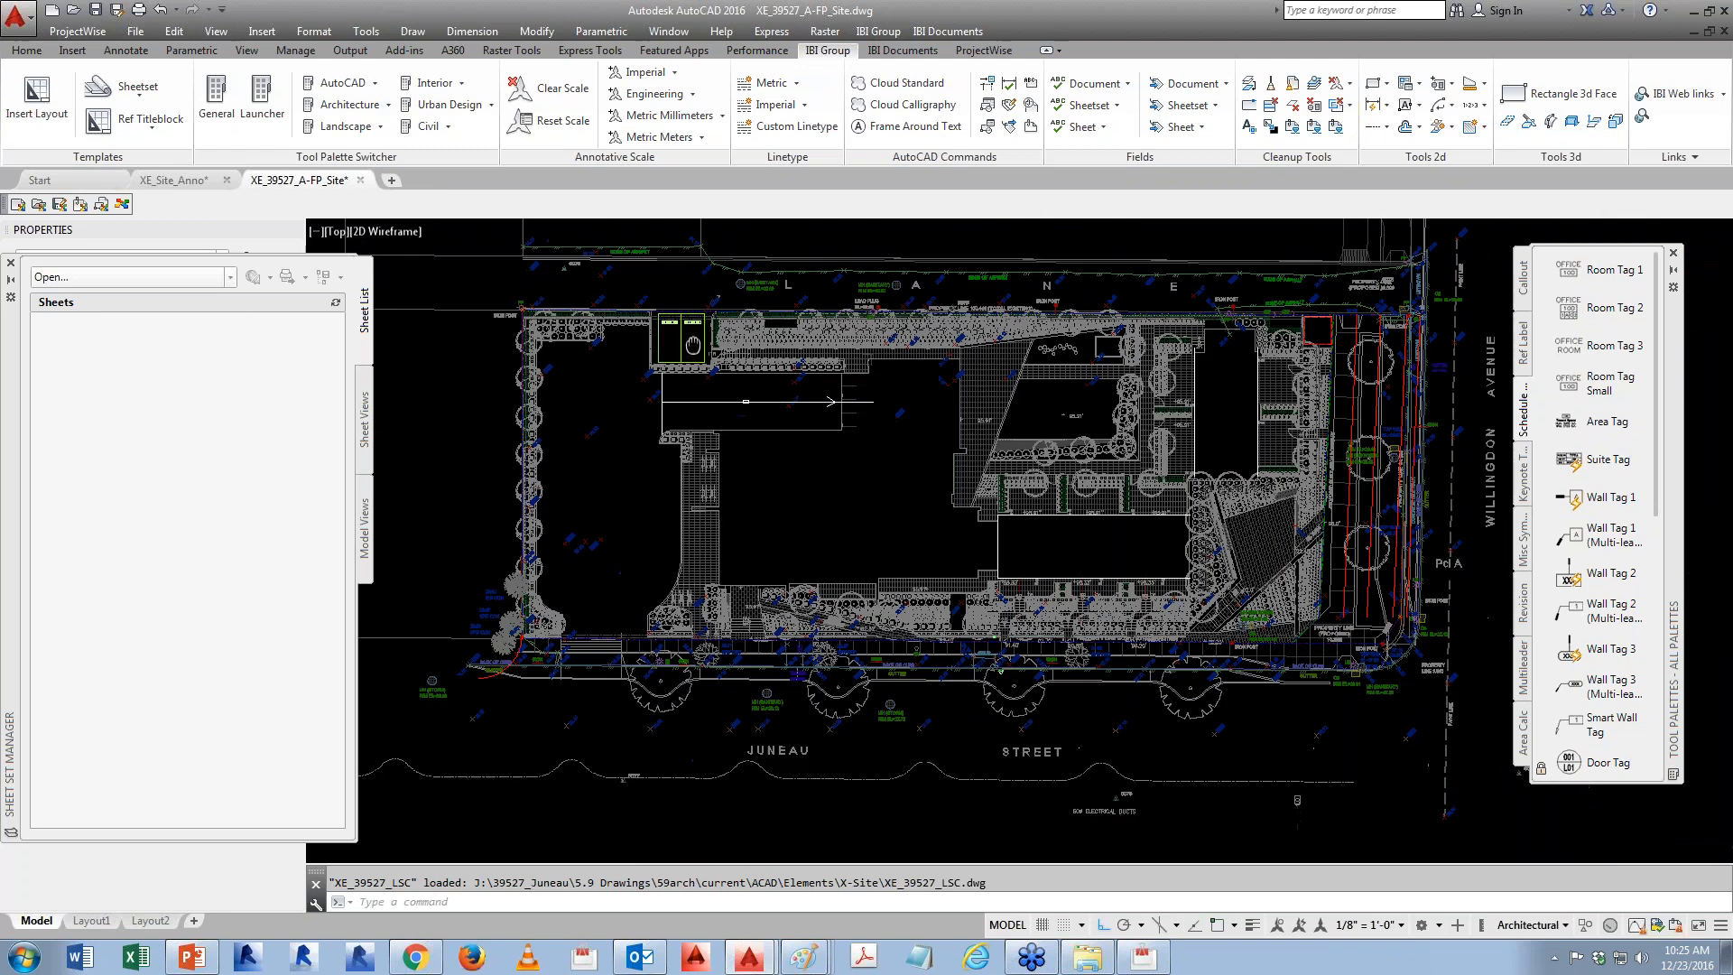
type("xr")
key("Return")
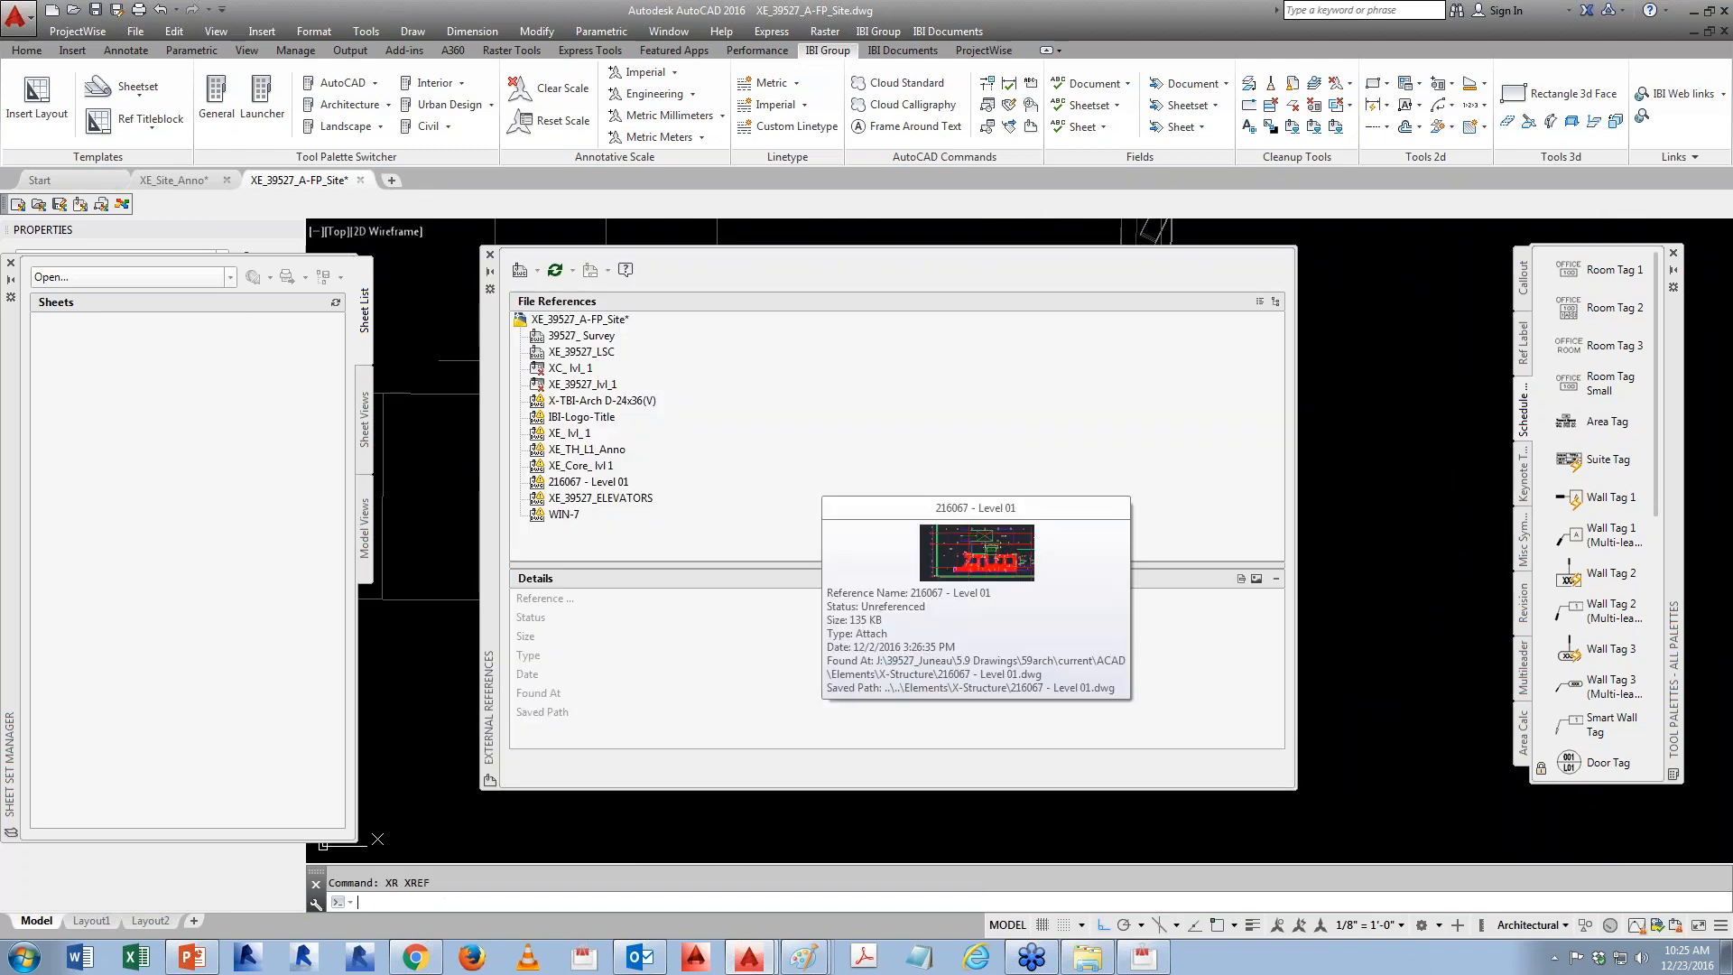
left_click_drag(491, 332, 896, 347)
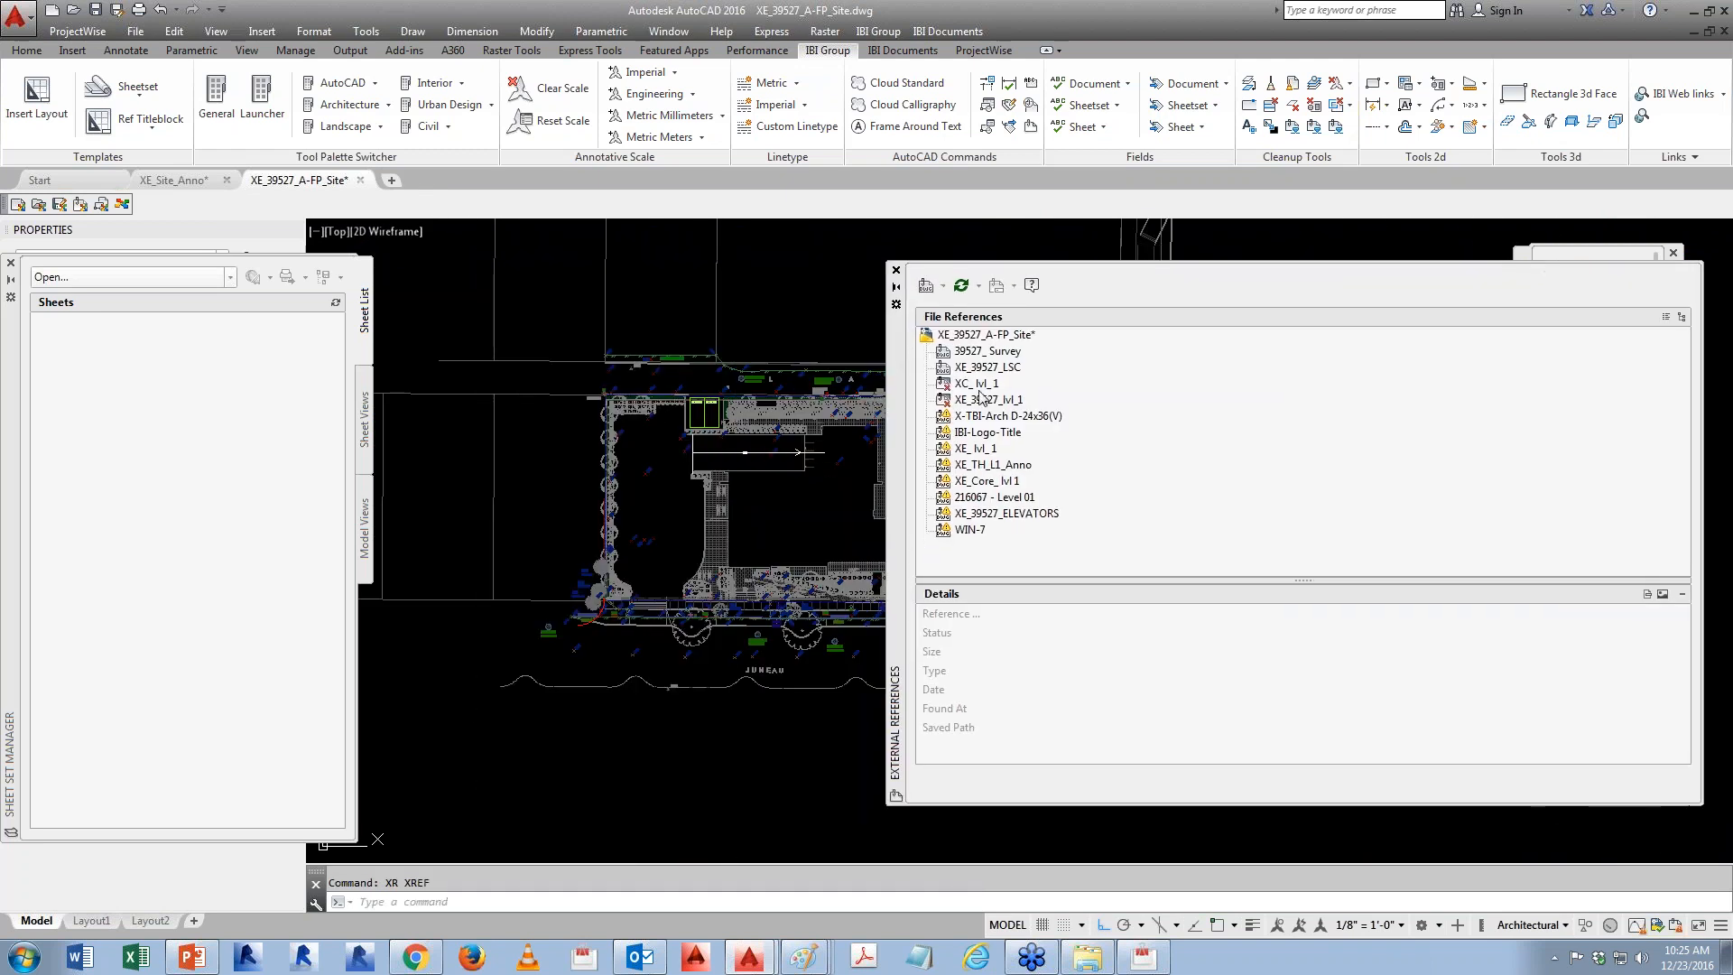
mouse_move(1008, 374)
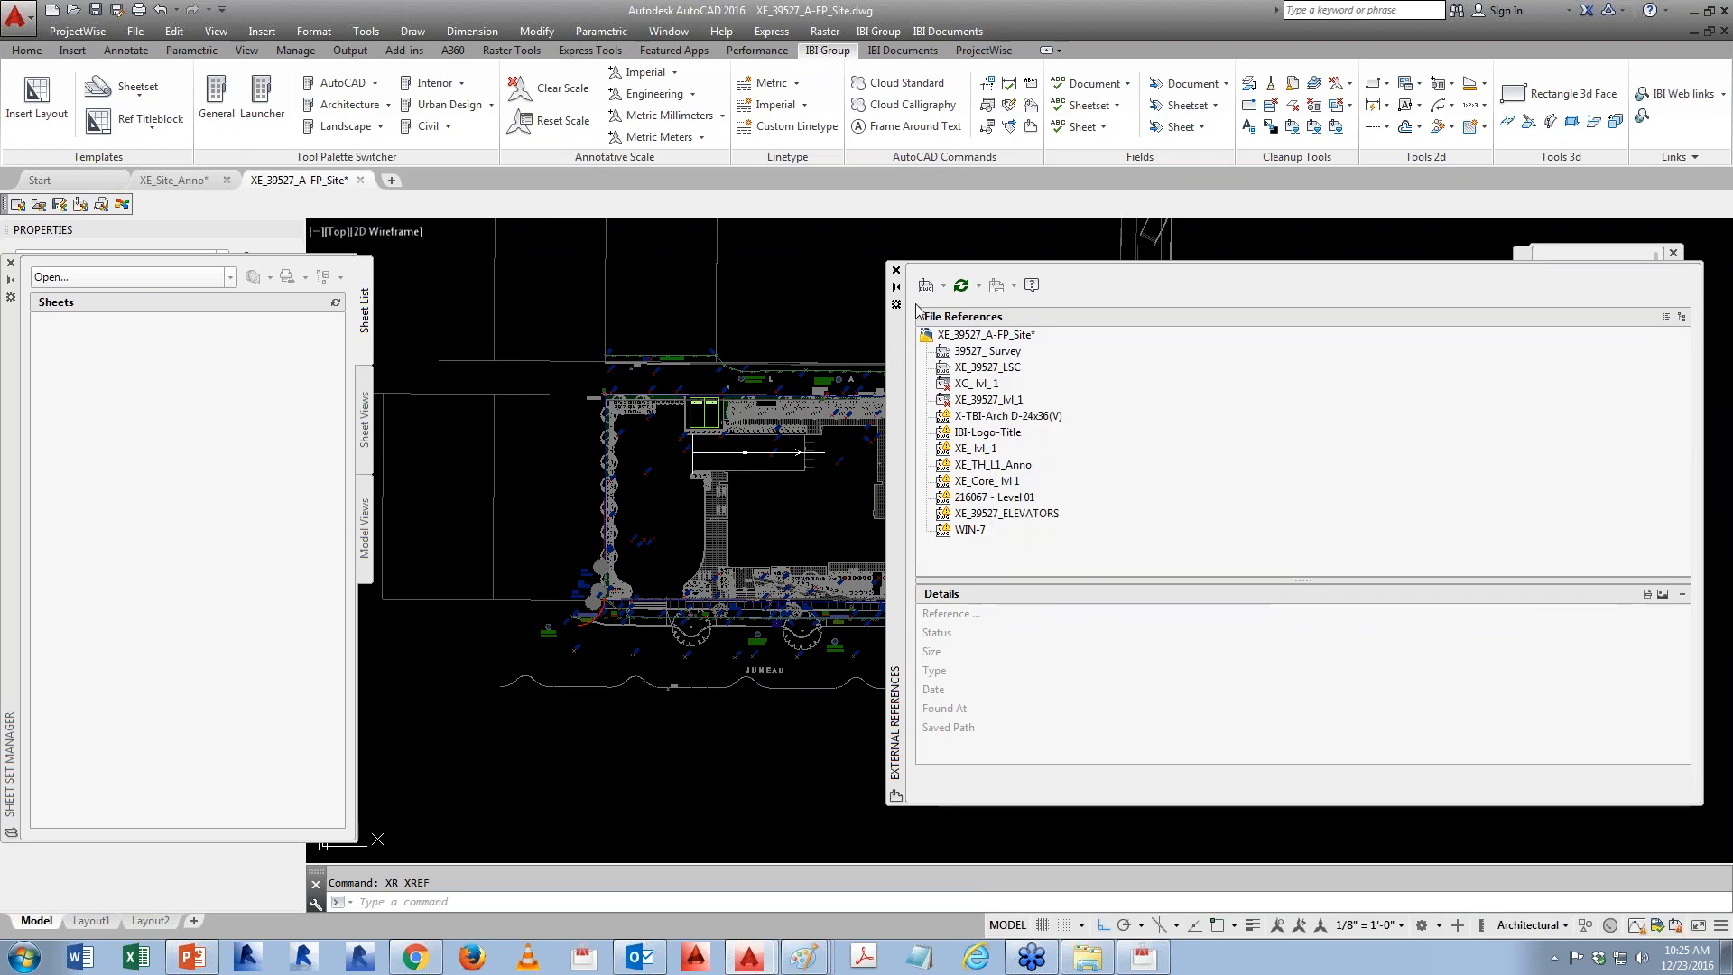
- Put away the External References palette, and save and close the XE_39527_A-FP_Site drawing
left_click(896, 270)
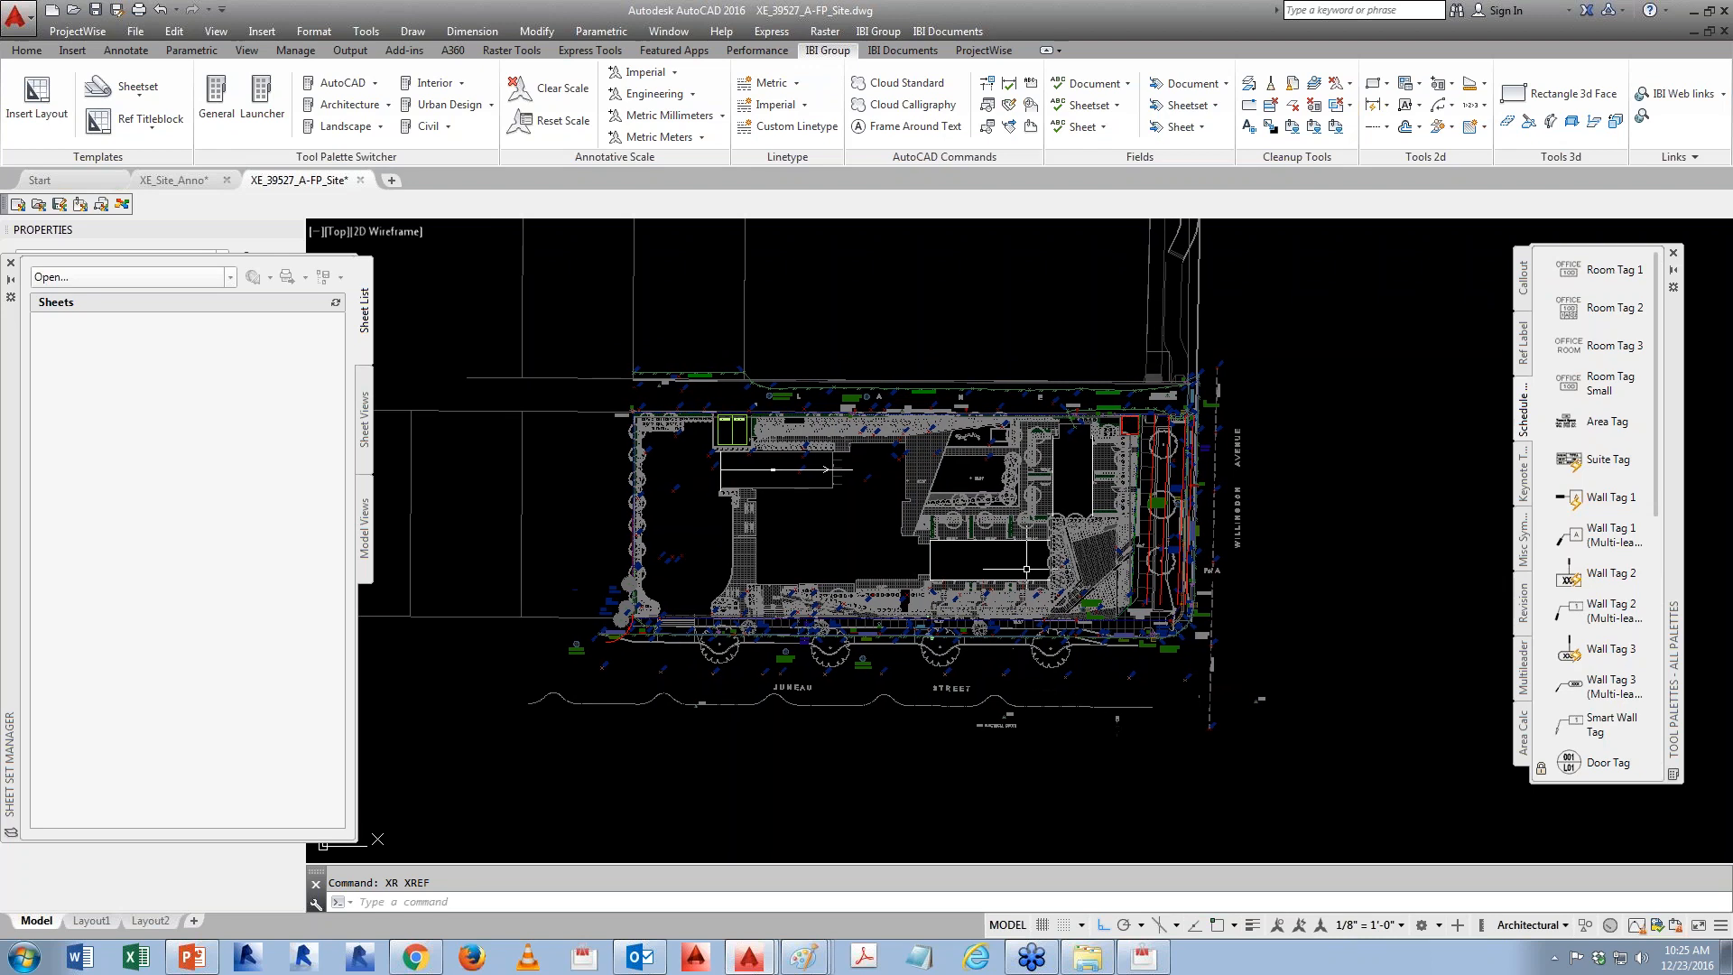
left_click(998, 516)
key("Escape")
key("ctrl+s")
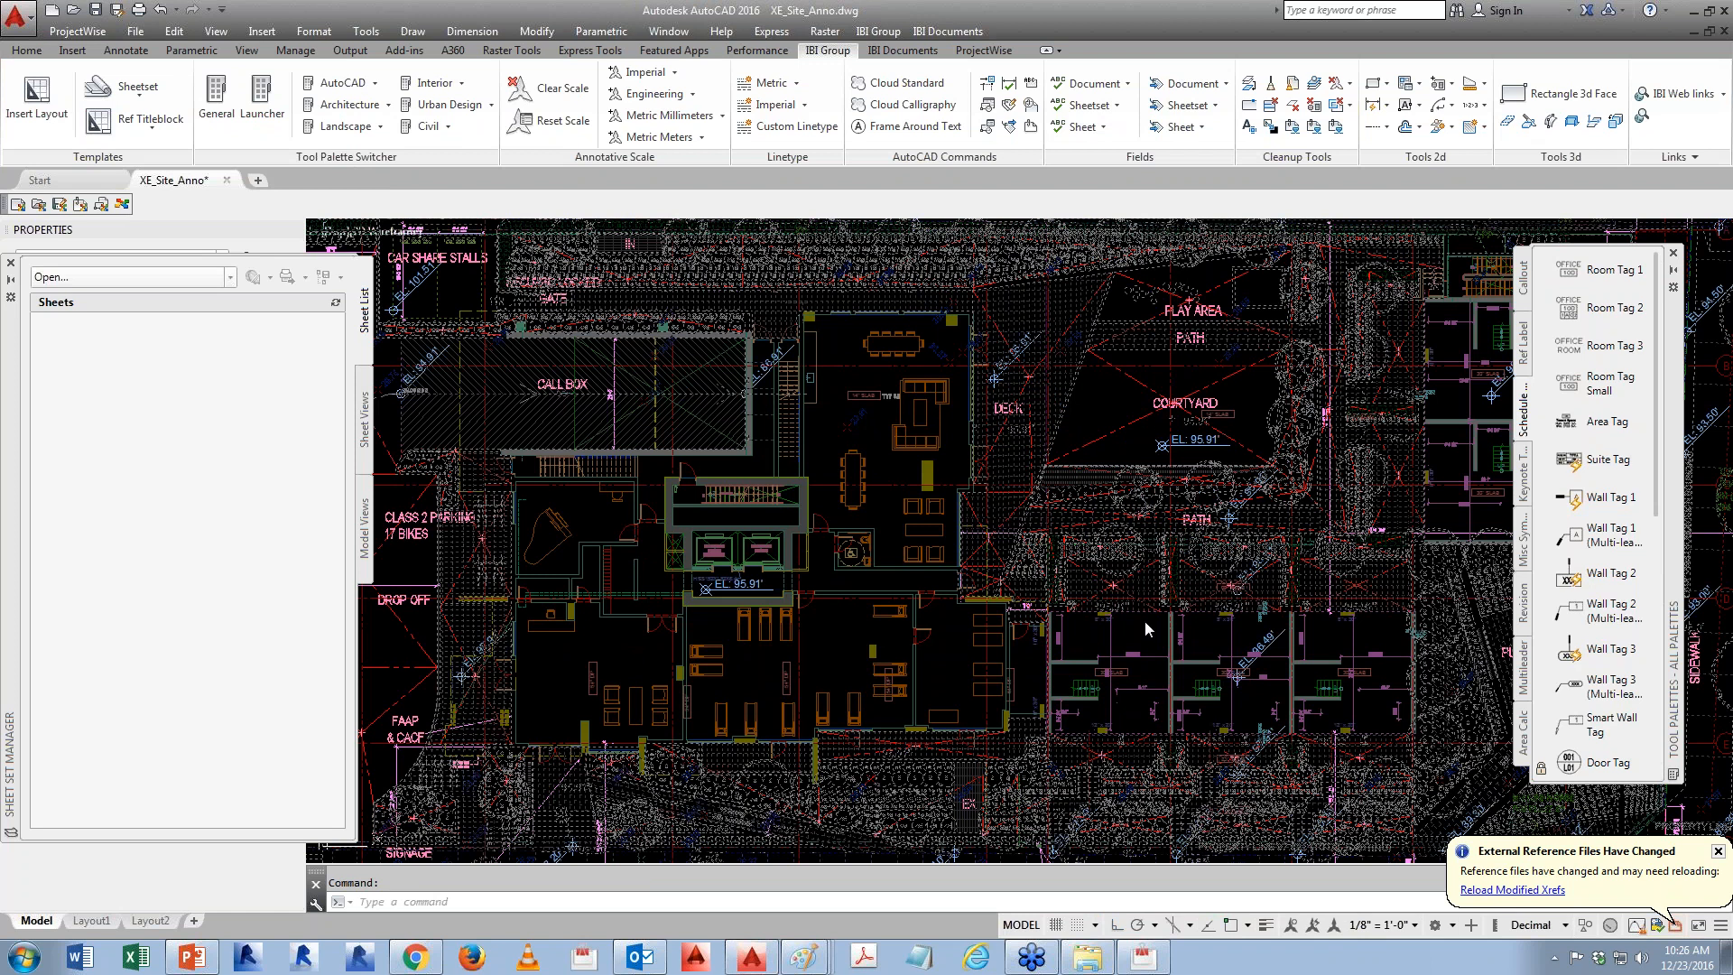
- Reload the modified xrefs in XE_Site_Anno and accept the proxy information notice
left_click(1513, 890)
left_click(864, 600)
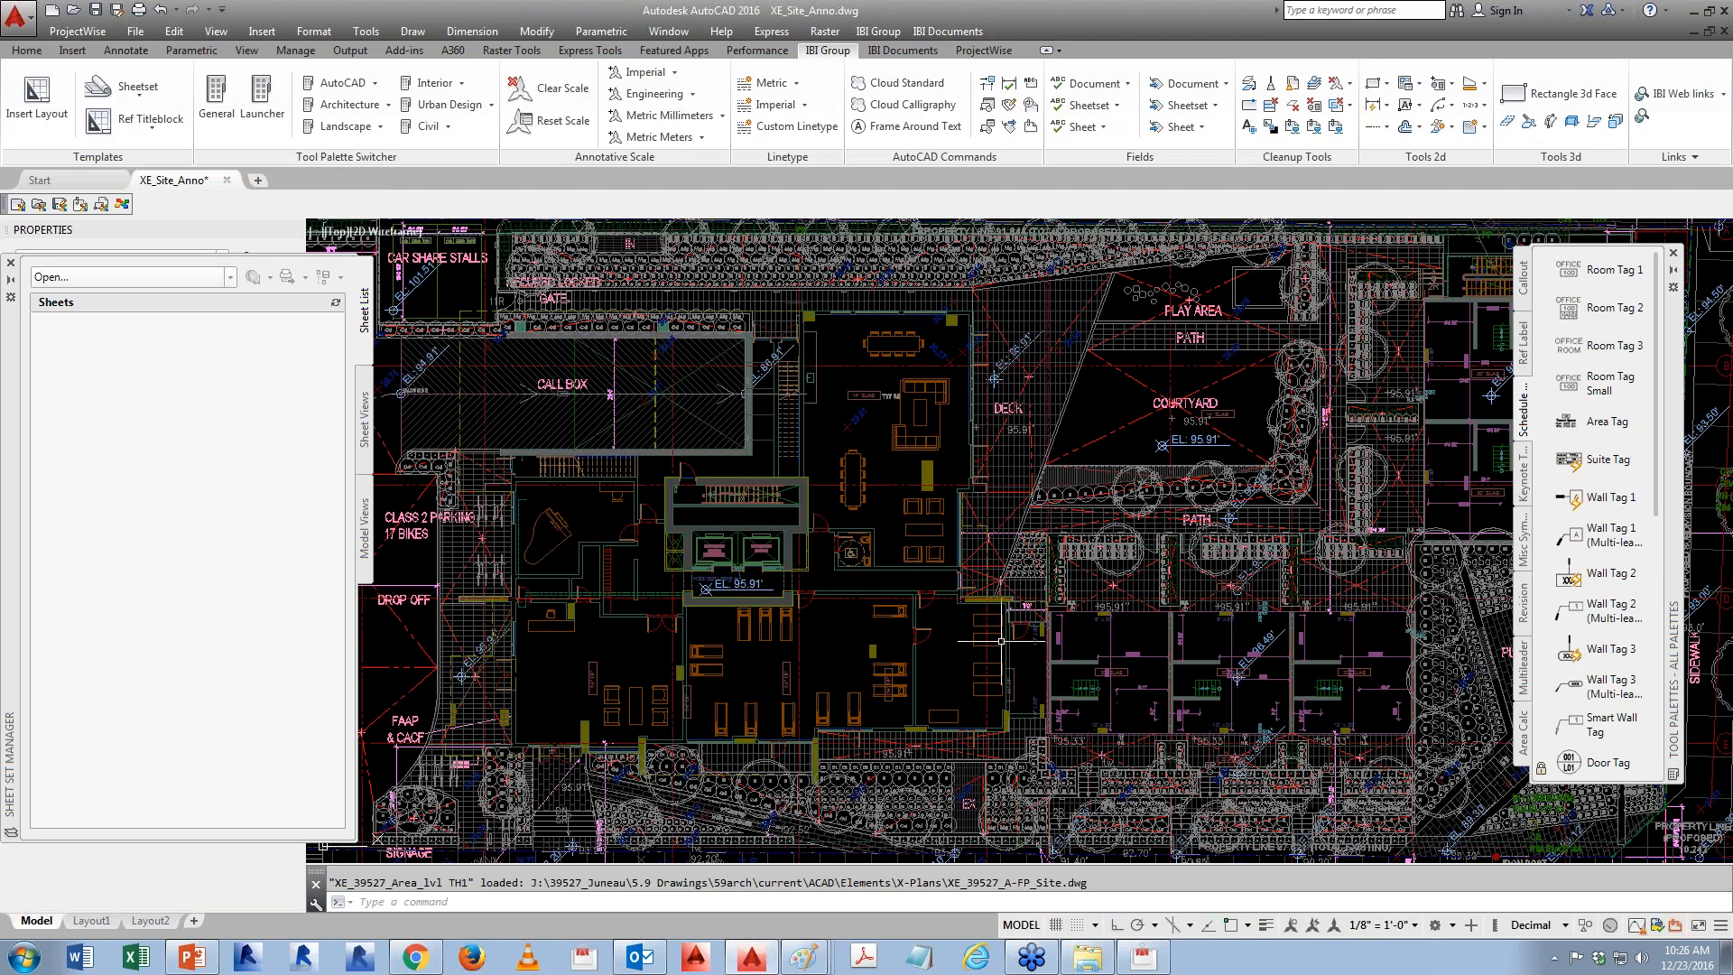
scroll(943, 621, "down", 4)
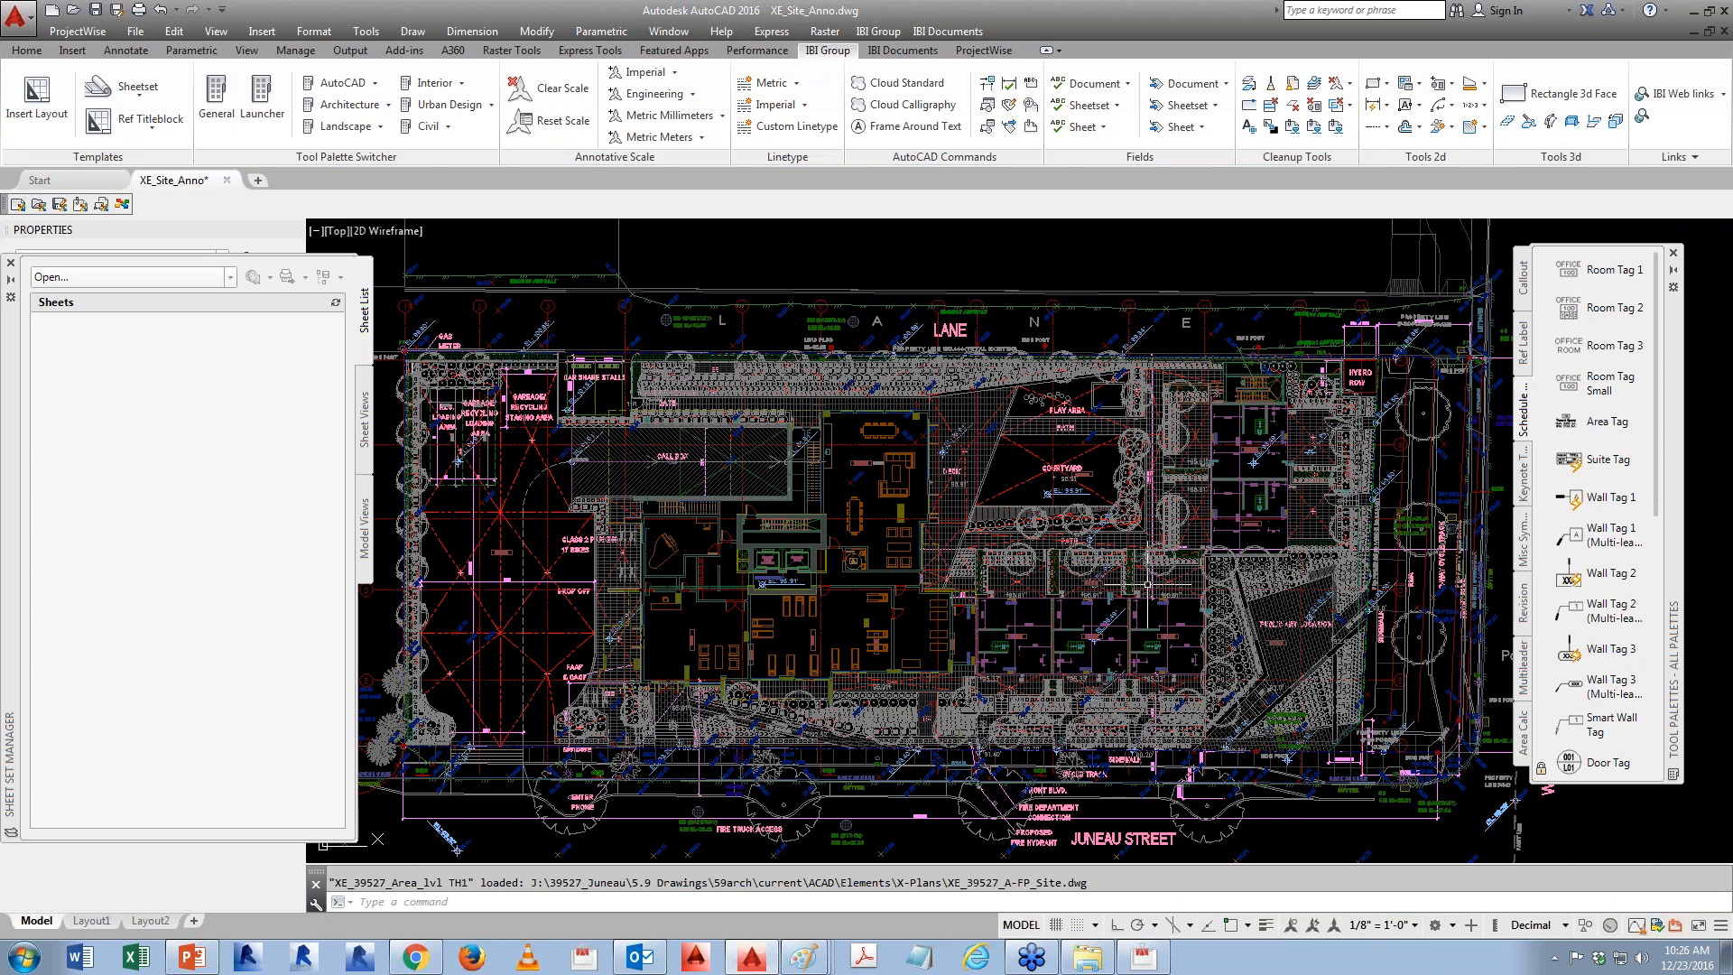
- Examine the nested 39527_ Survey and XE_39527_LSC references in the reference tree of XE_Site_Anno
type("xr")
key("Return")
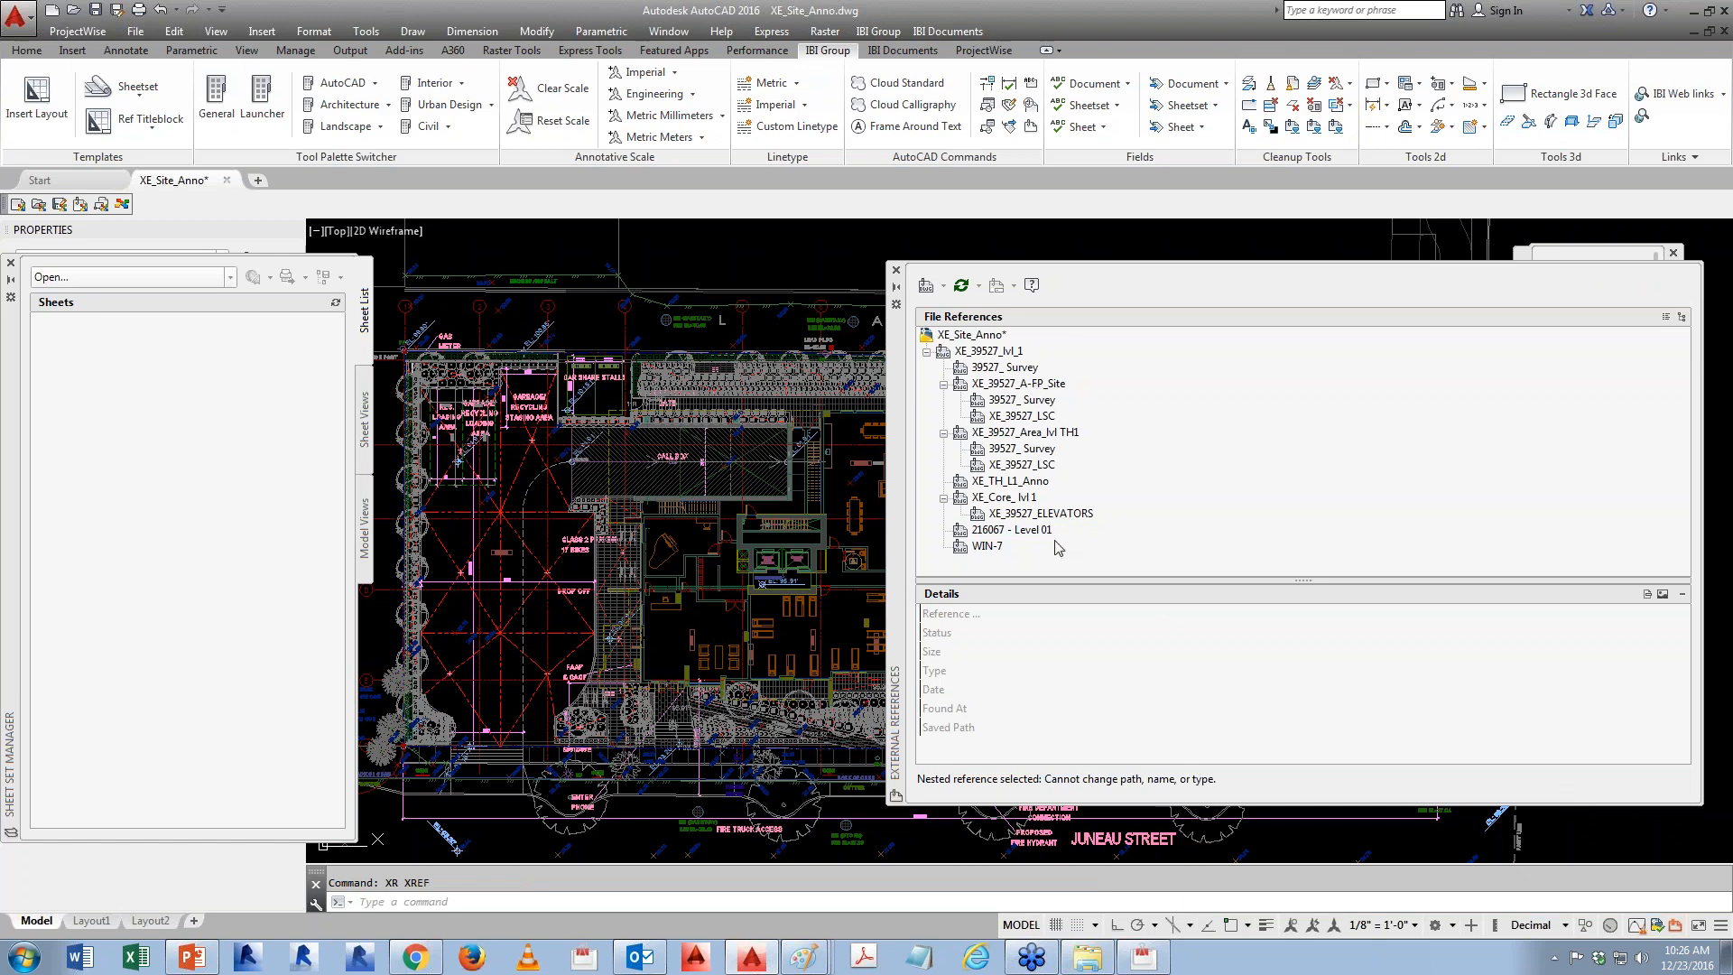
left_click(1035, 462)
left_click(1034, 448)
left_click(1024, 400)
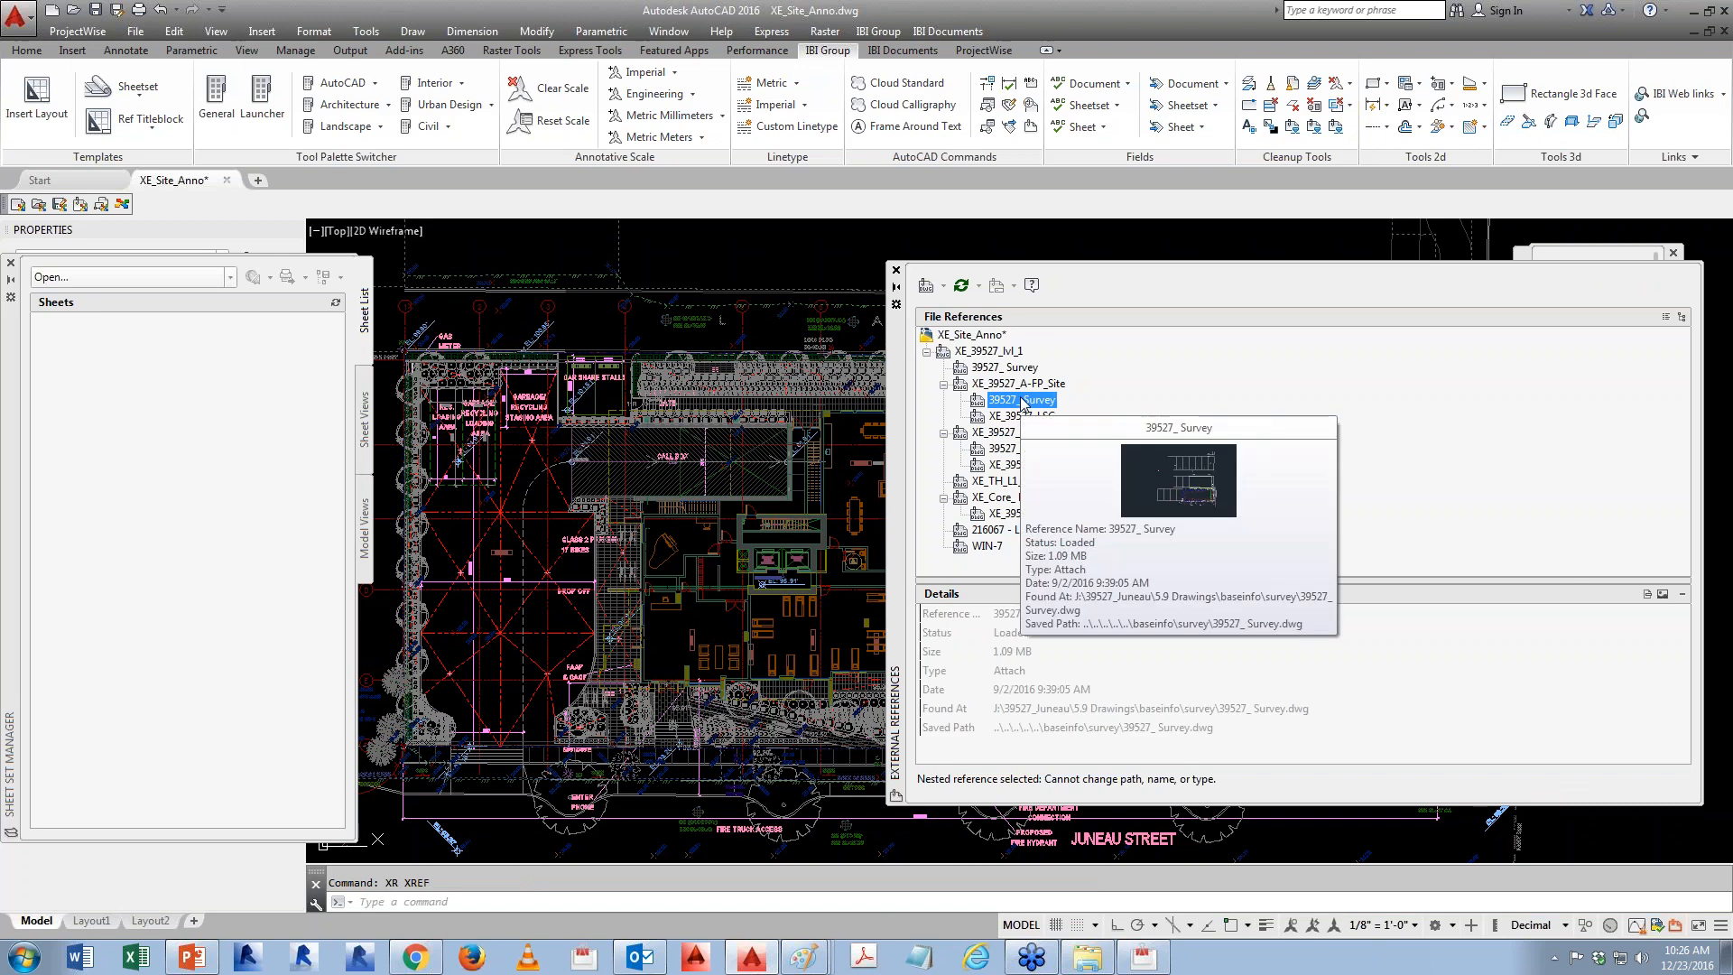
left_click(1020, 368)
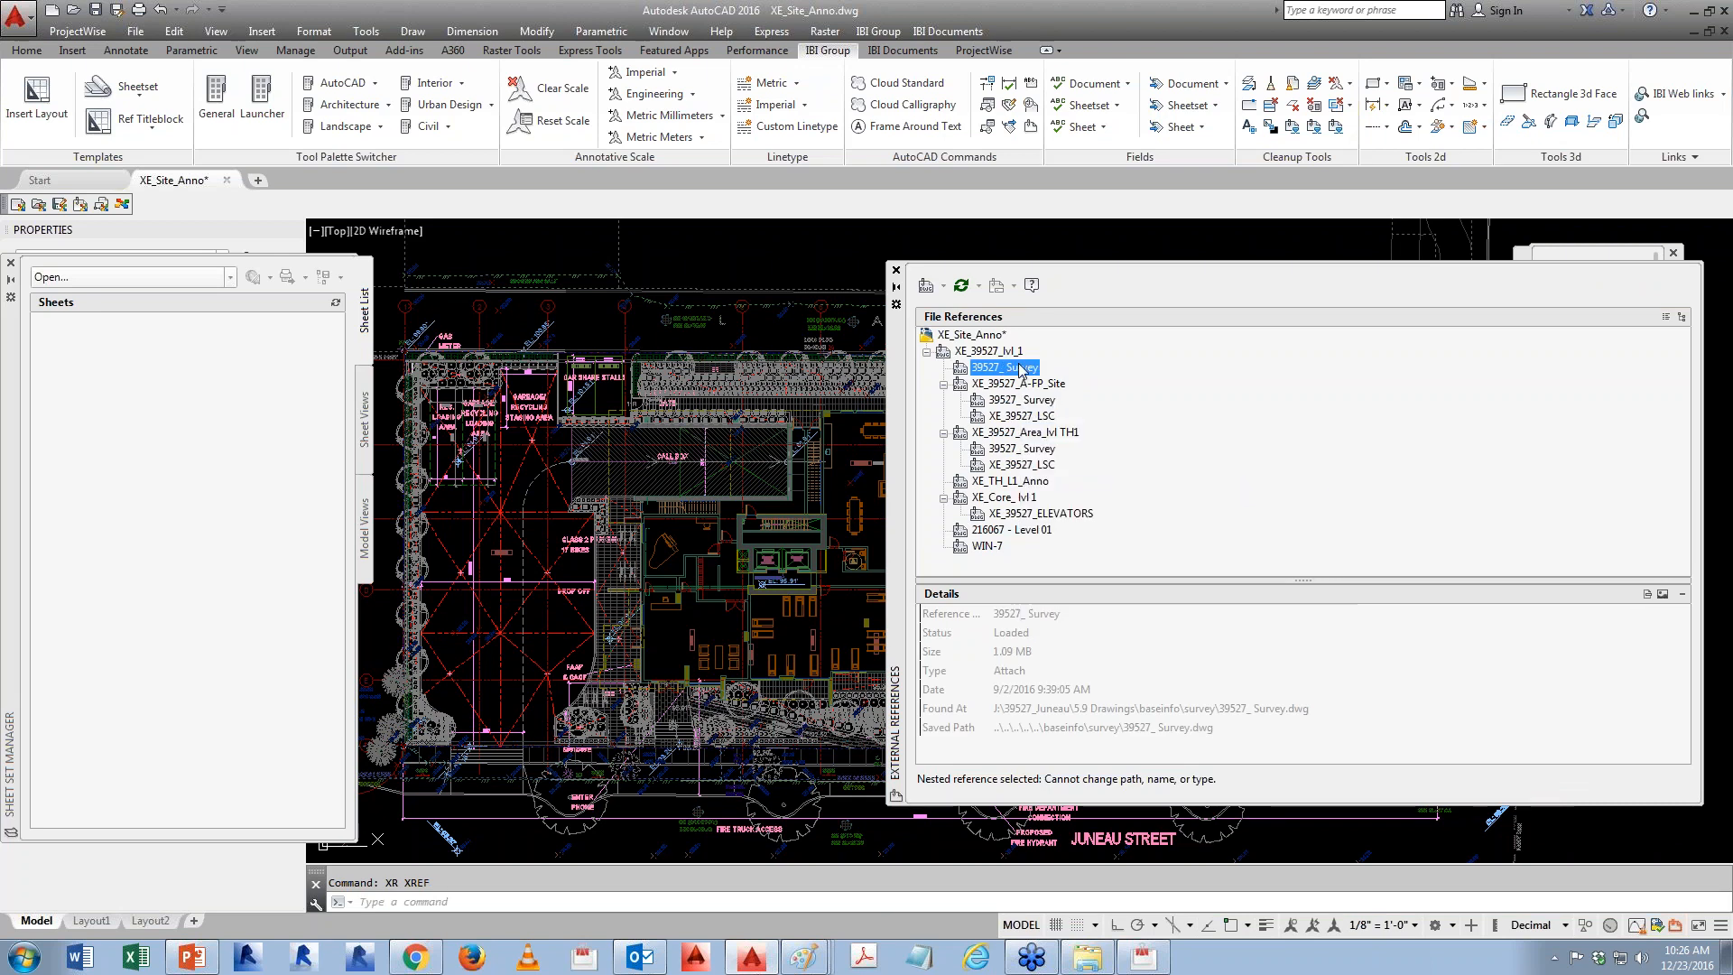
- Open XE_39527_A-FP_Site from the reference tree and set its 39527_ Survey xref type to Overlay
left_click(1018, 384)
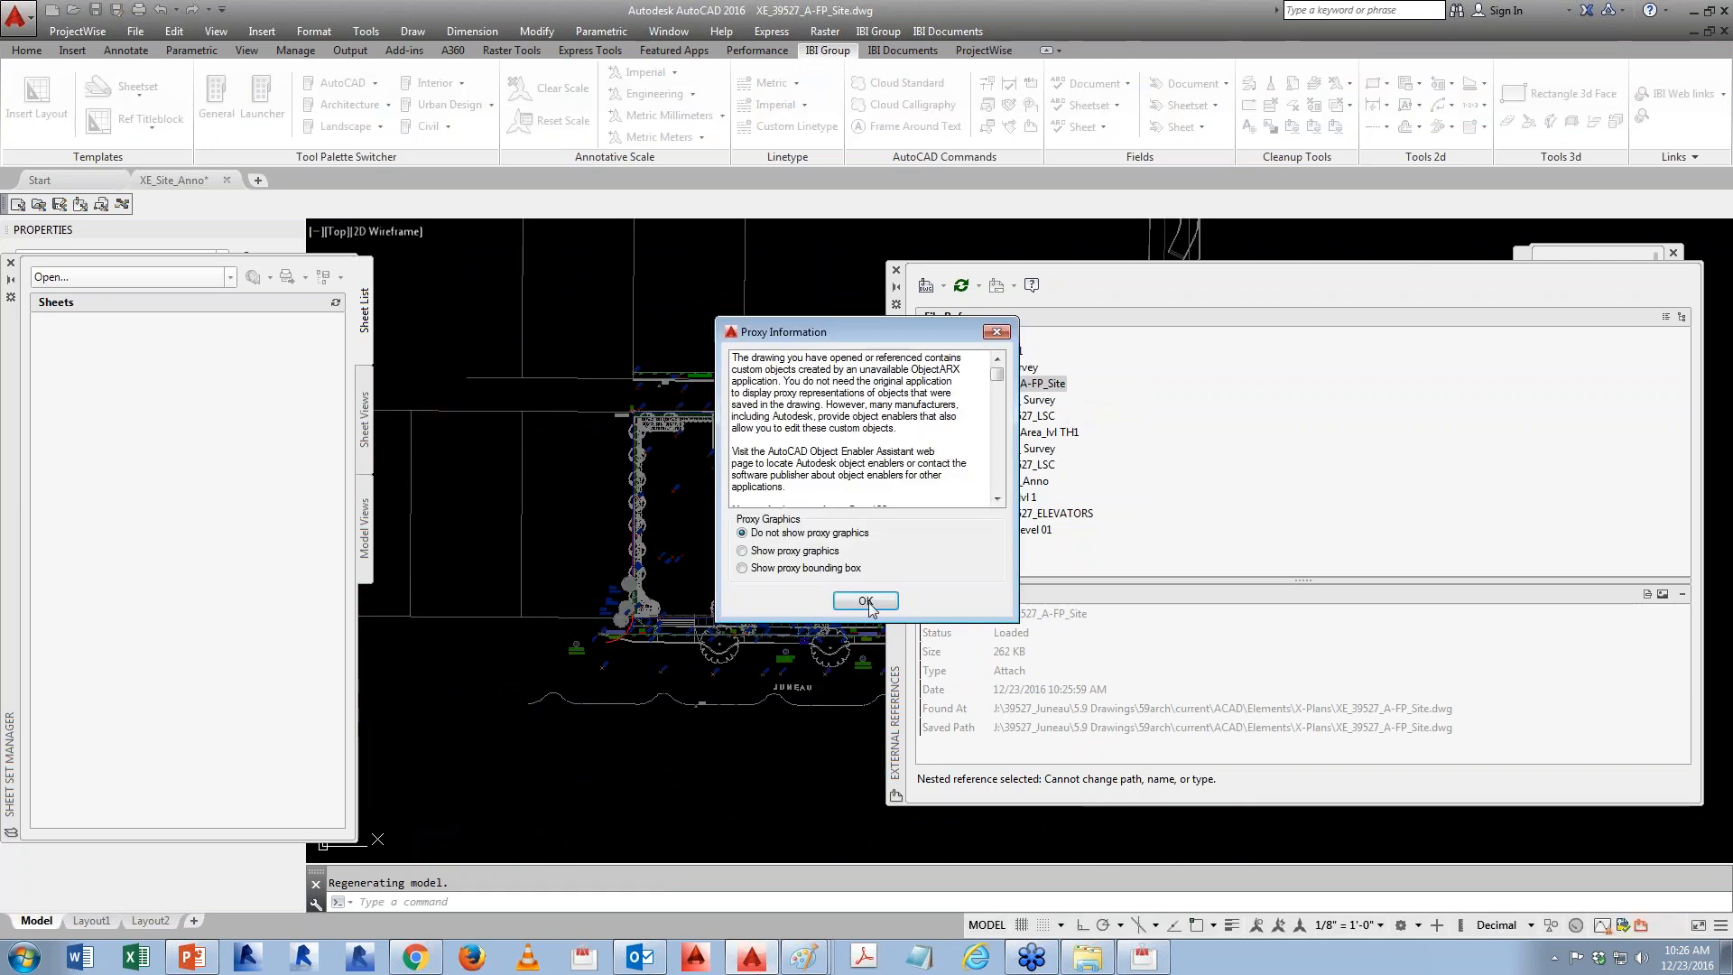
left_click(865, 600)
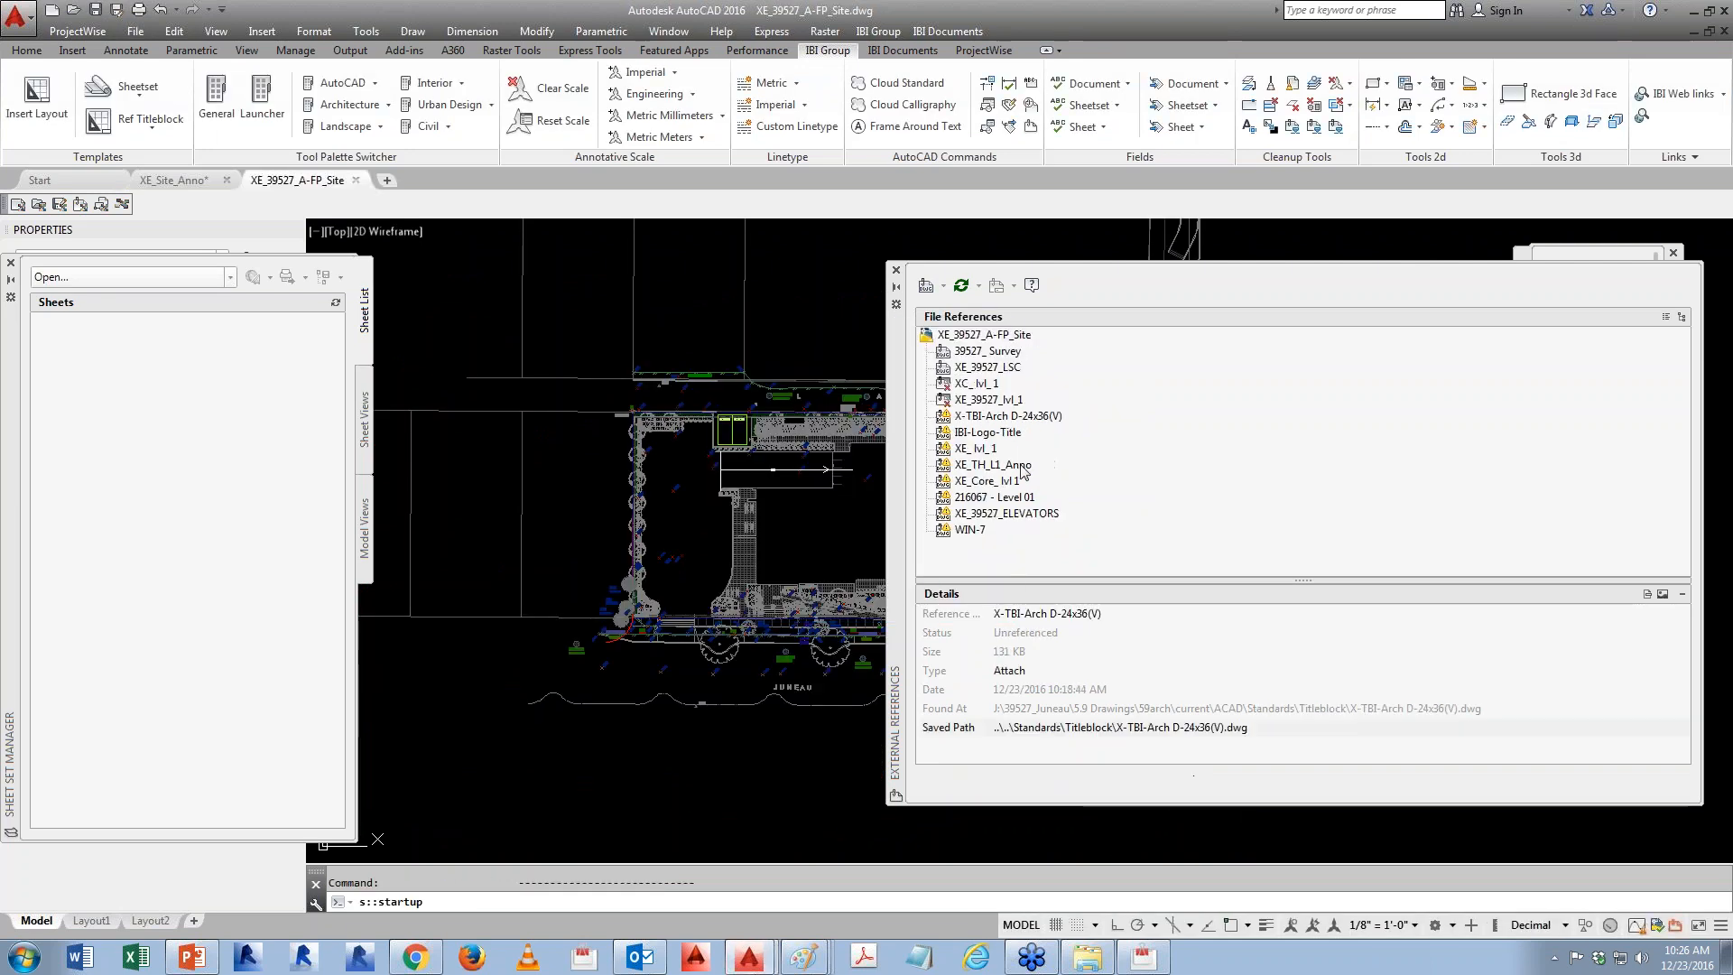
left_click(998, 351)
left_click(1029, 679)
left_click(1037, 702)
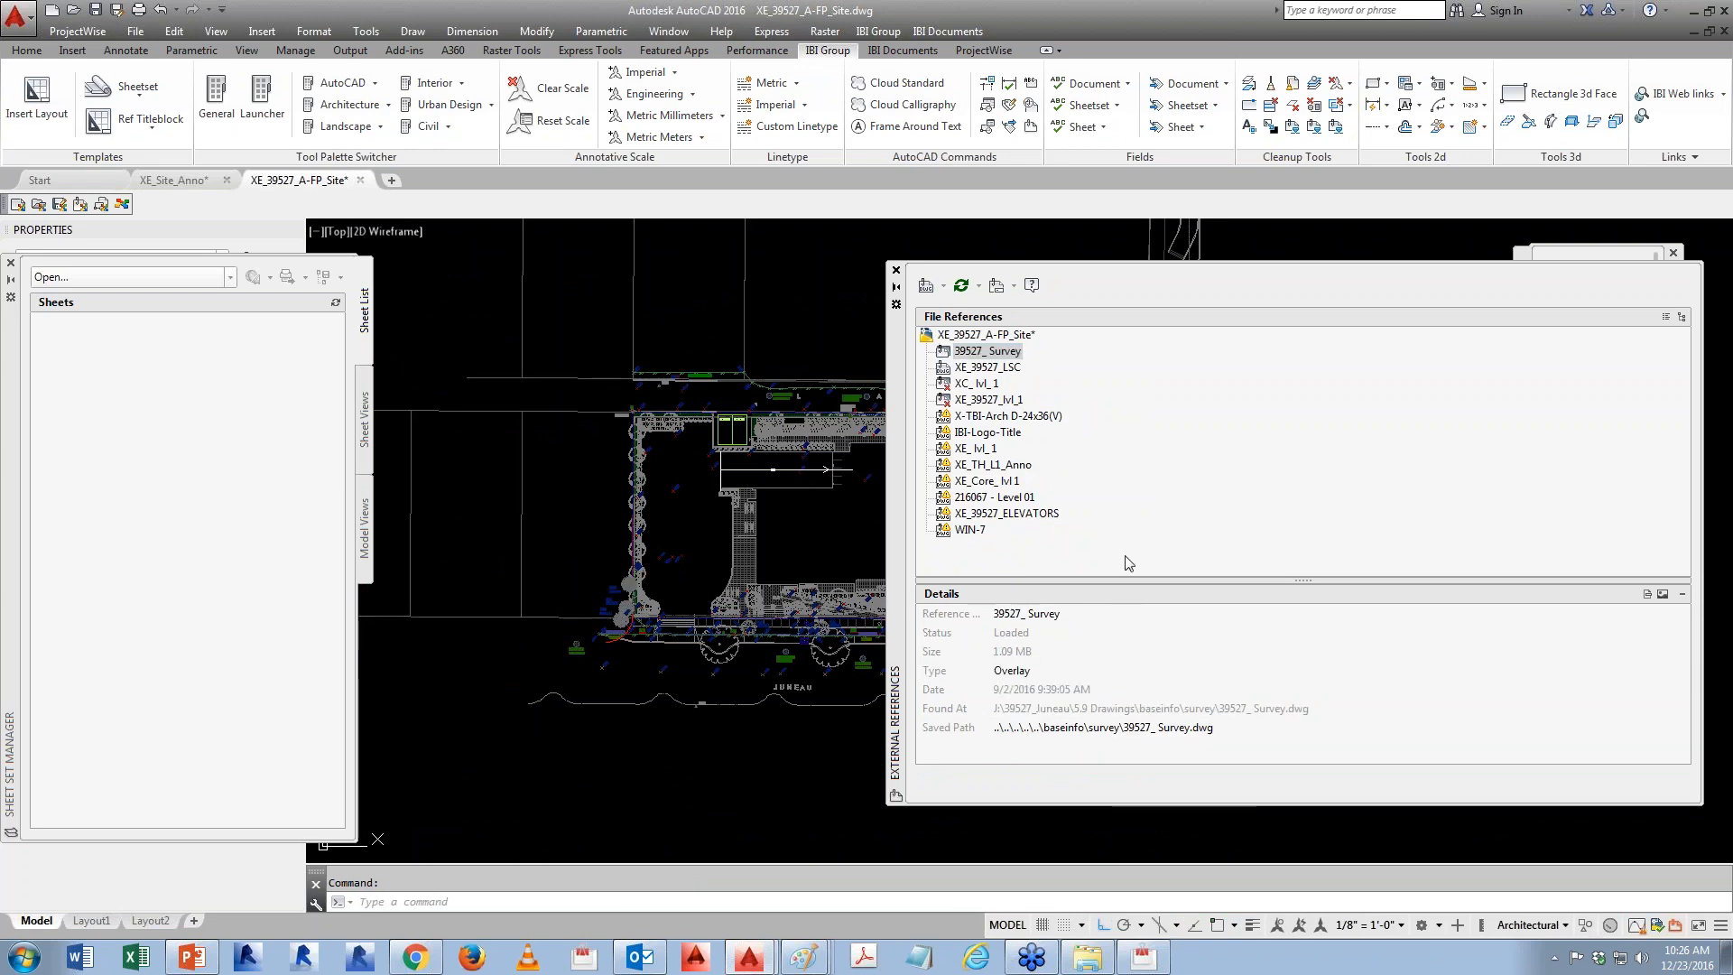
- Unload the 39527_ Survey xref from XE_39527_A-FP_Site, and save and close the drawing
right_click(975, 354)
left_click(1033, 402)
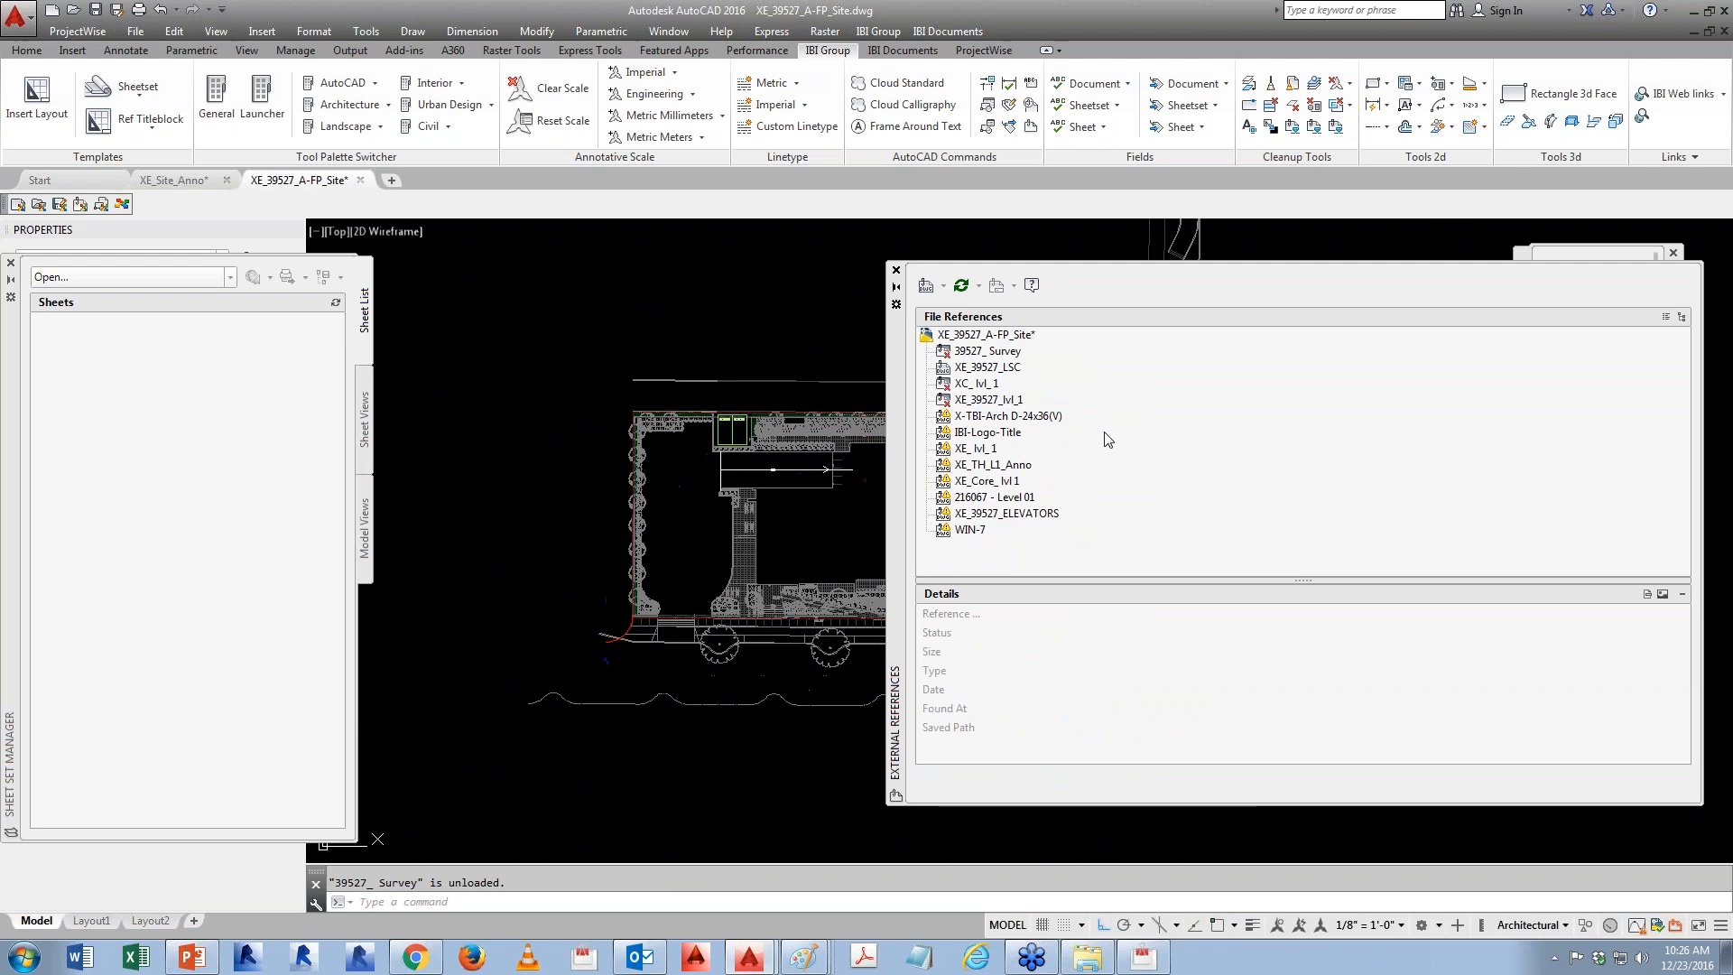
left_click(897, 270)
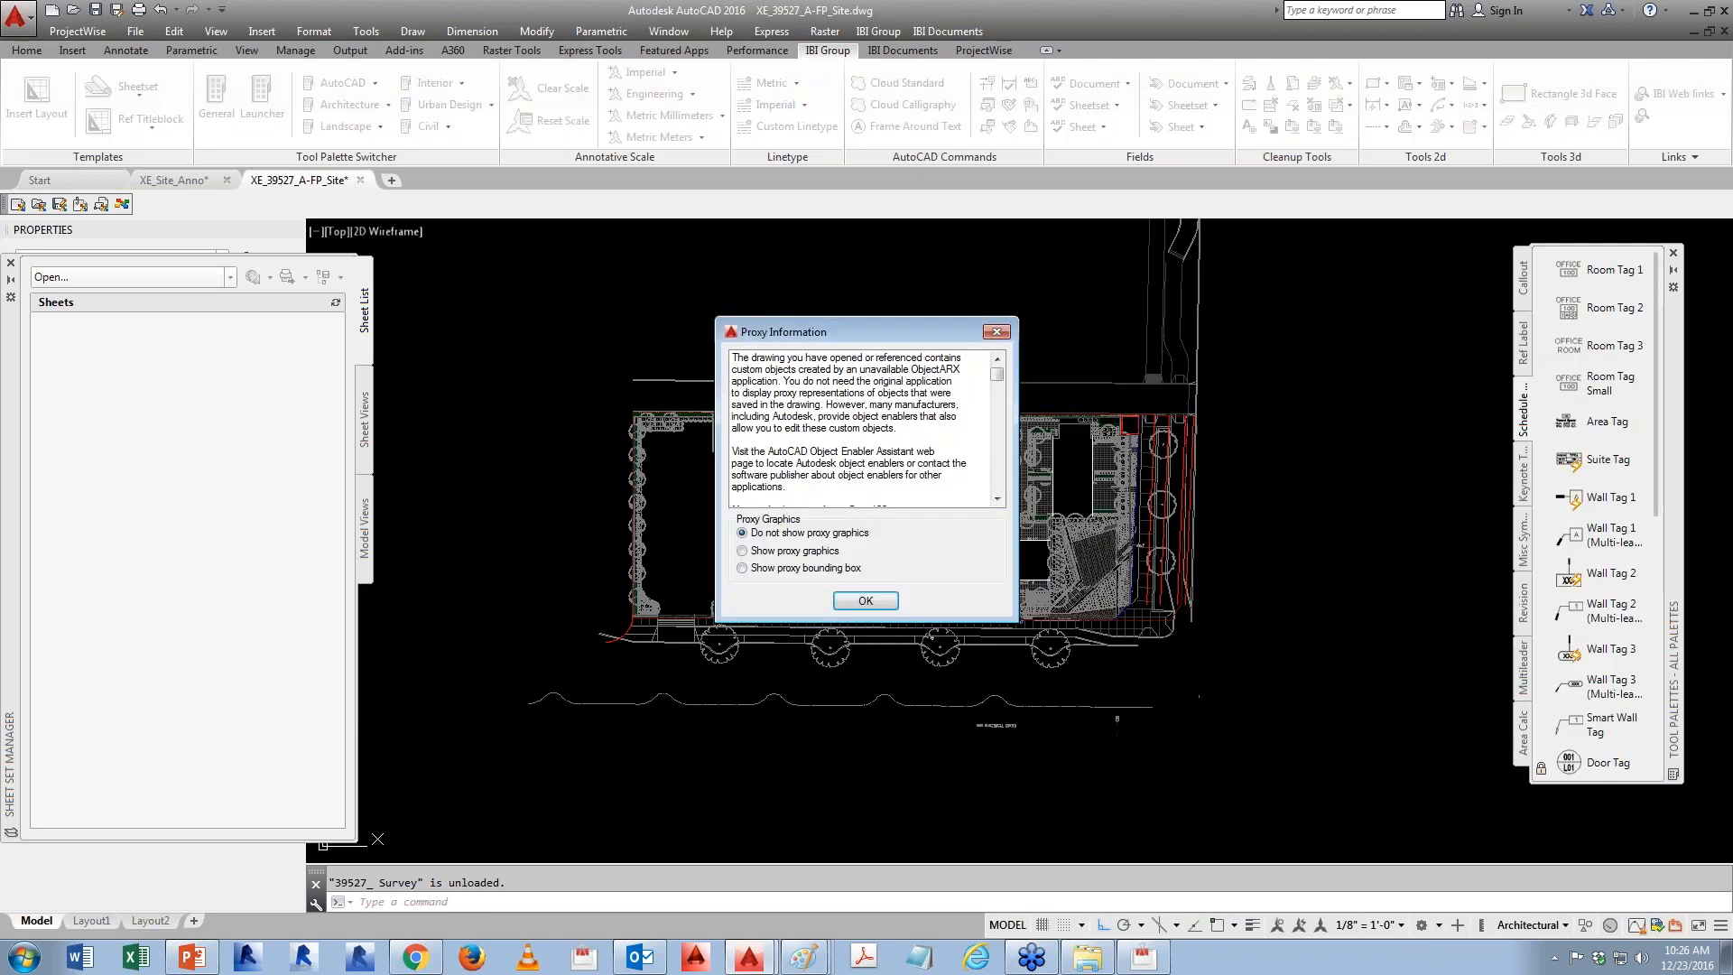
left_click(863, 601)
key("ctrl+s")
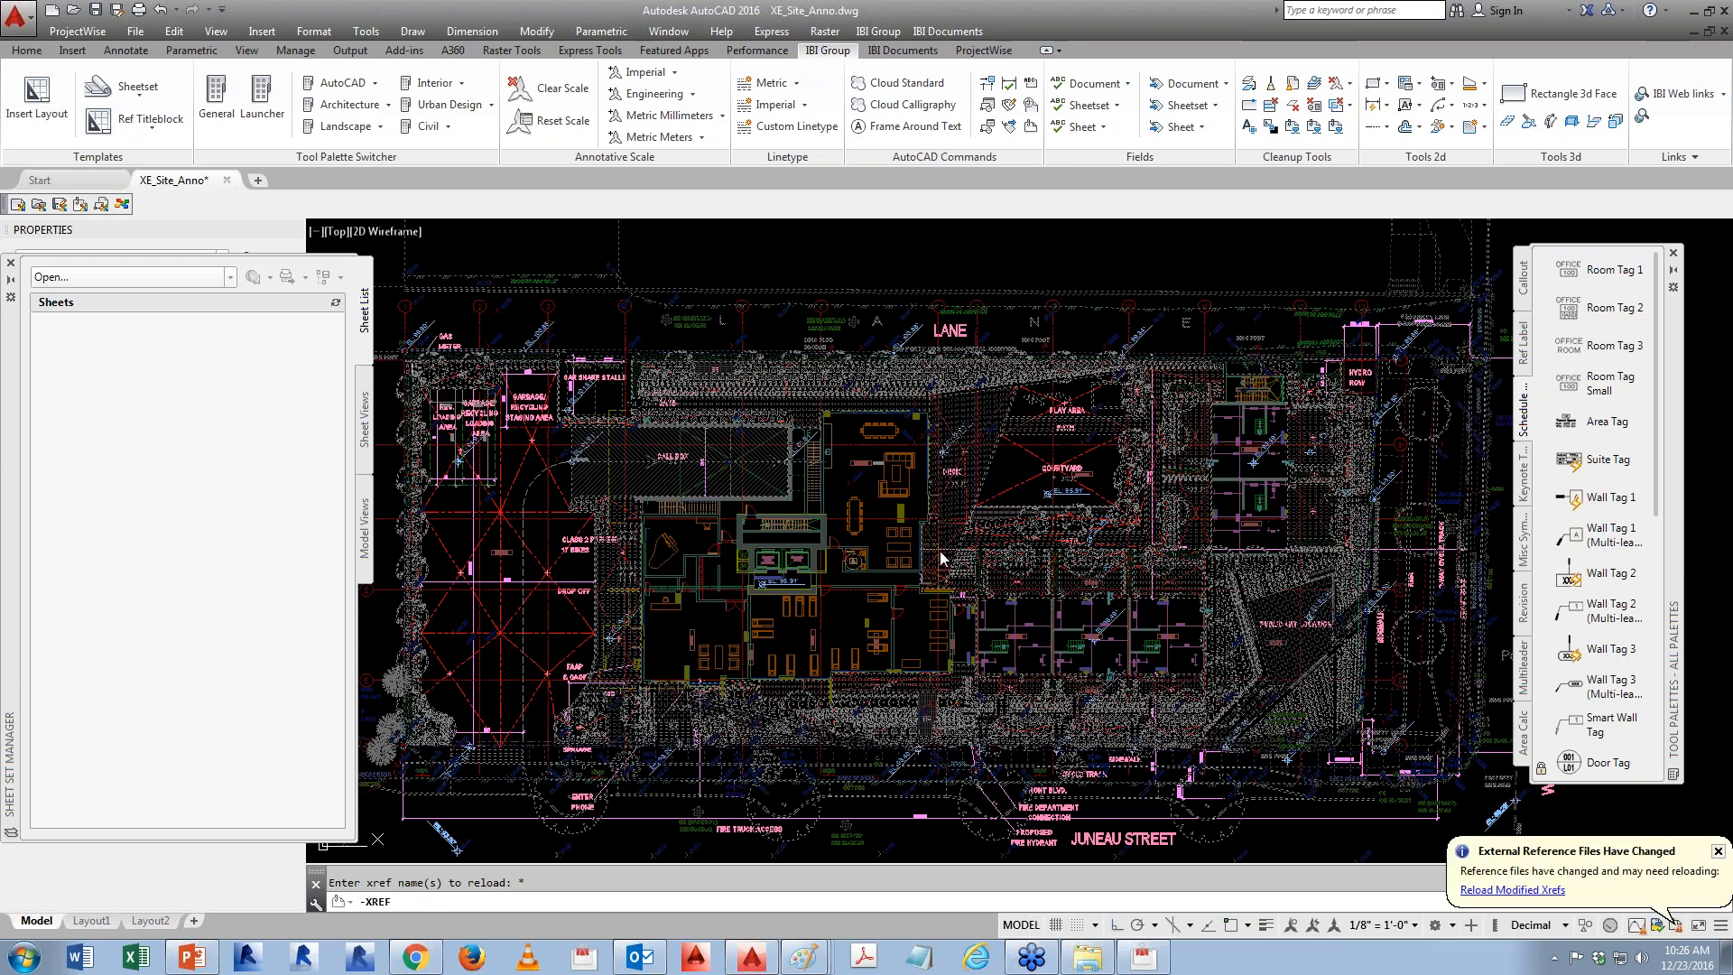
- Check the reference details of 39527_ Survey, XE_39527_A-FP_Site and XE_39527_Area_lvl TH1 nested in XE_Site_Anno
type("XR")
key("Return")
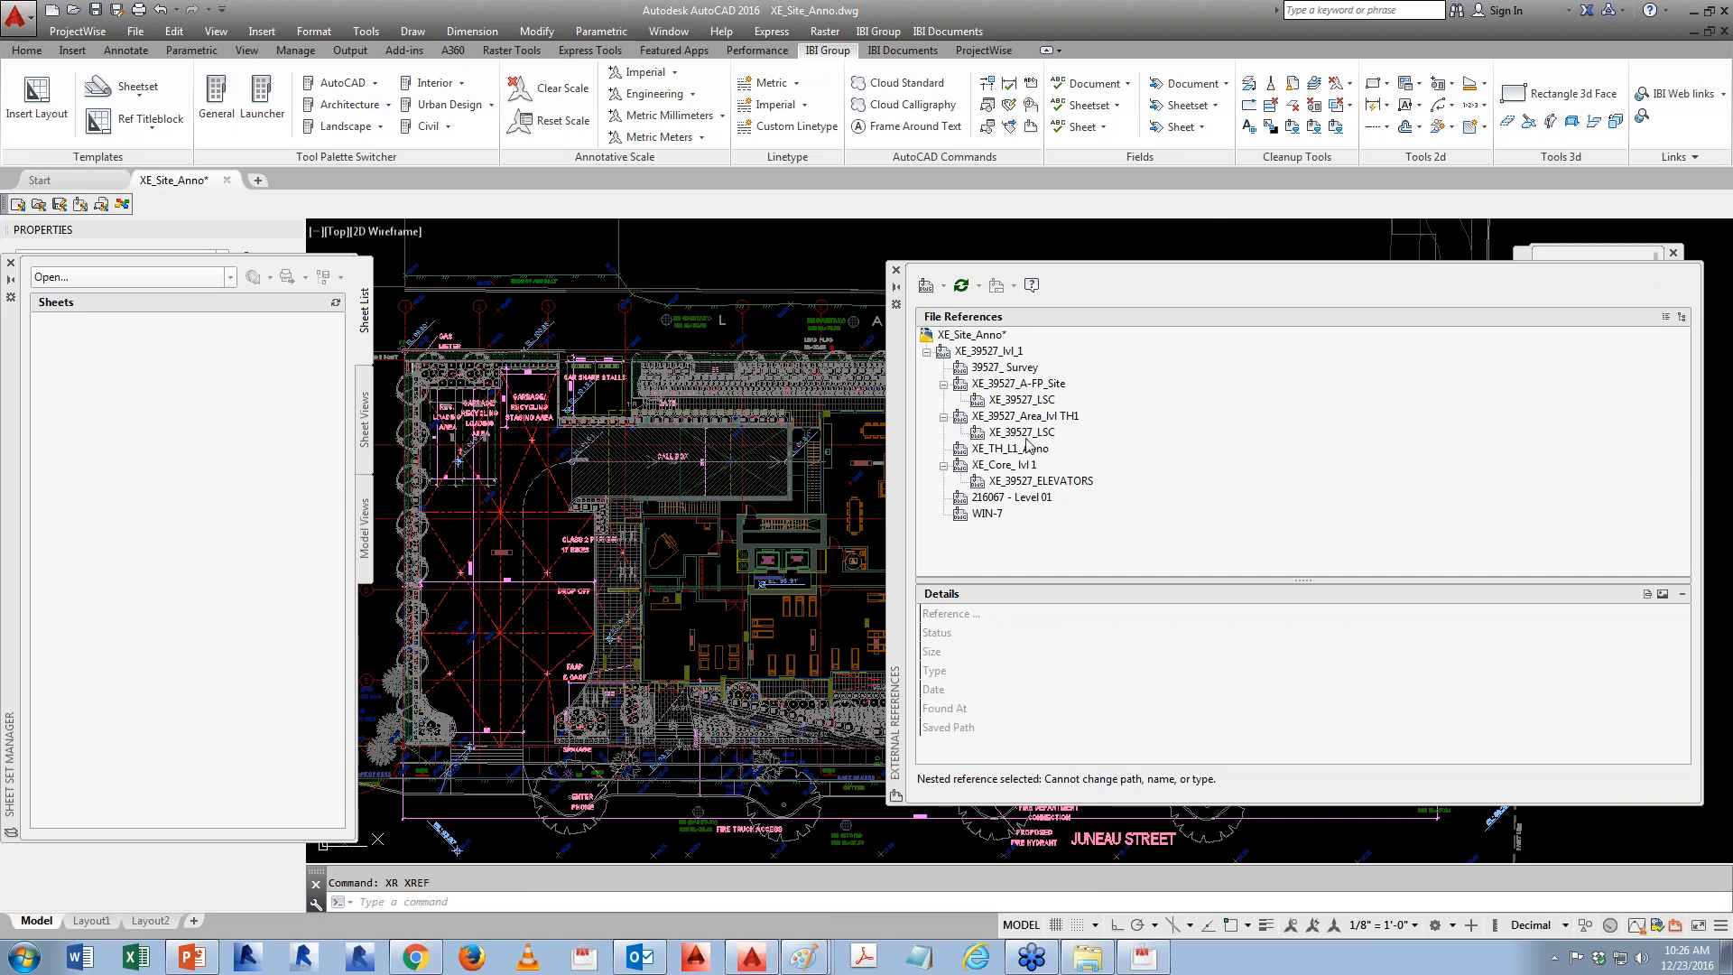
left_click(991, 370)
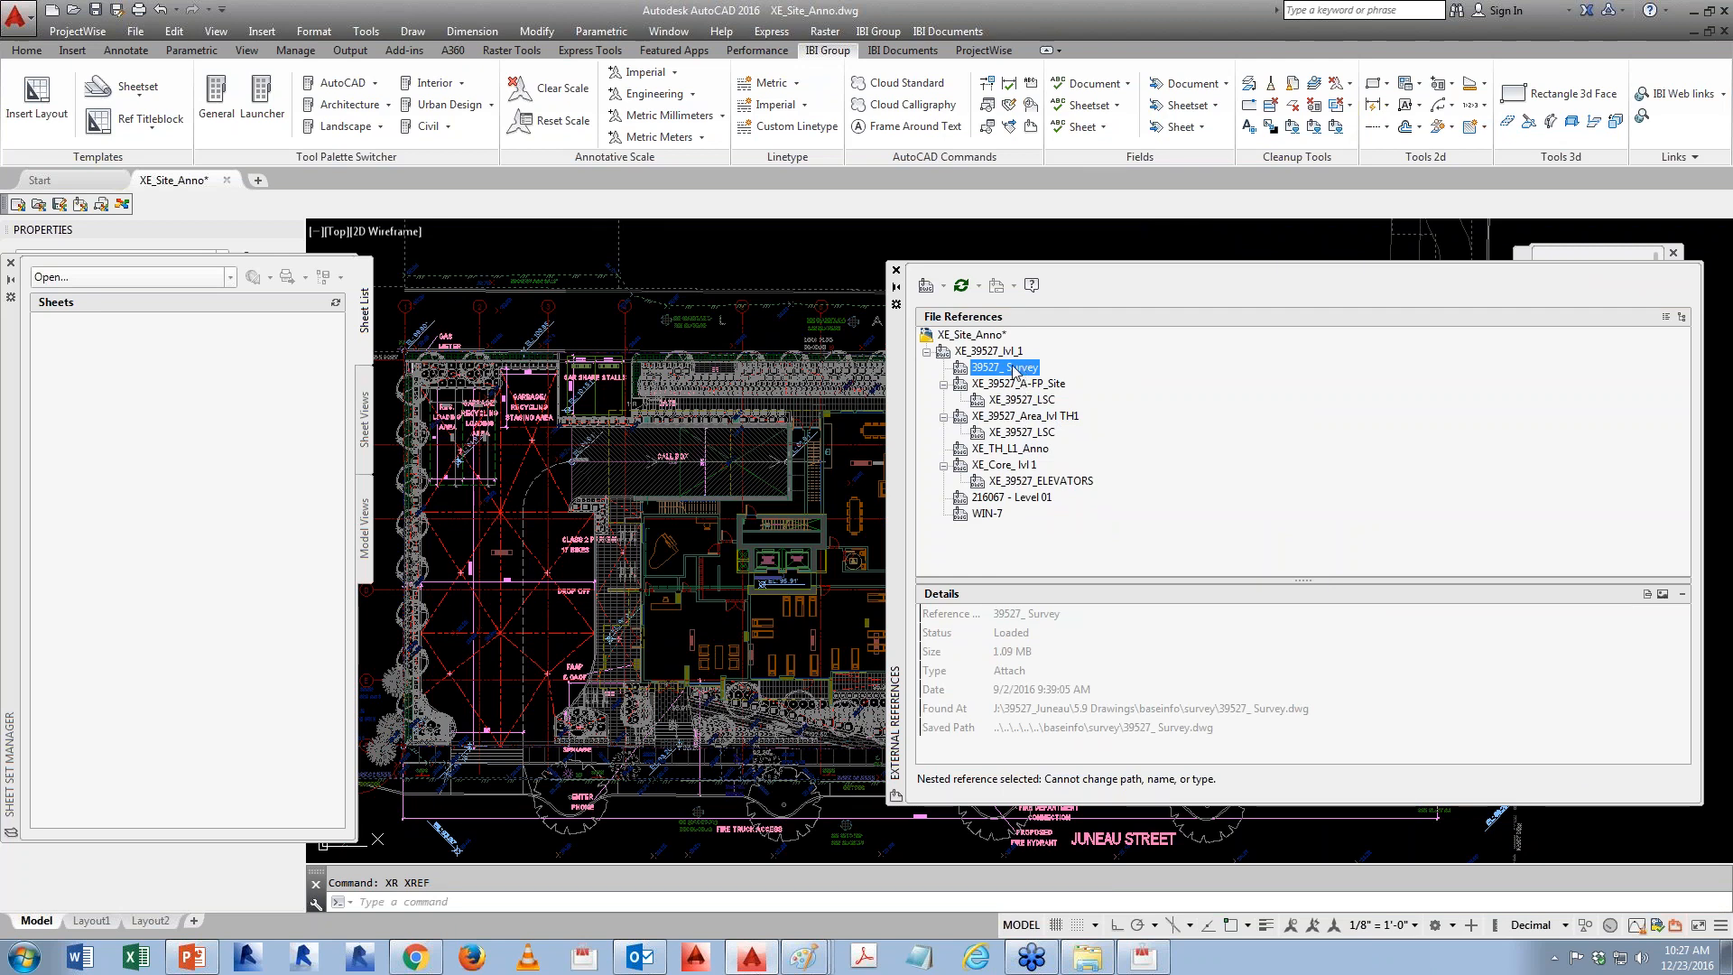
mouse_move(1000, 372)
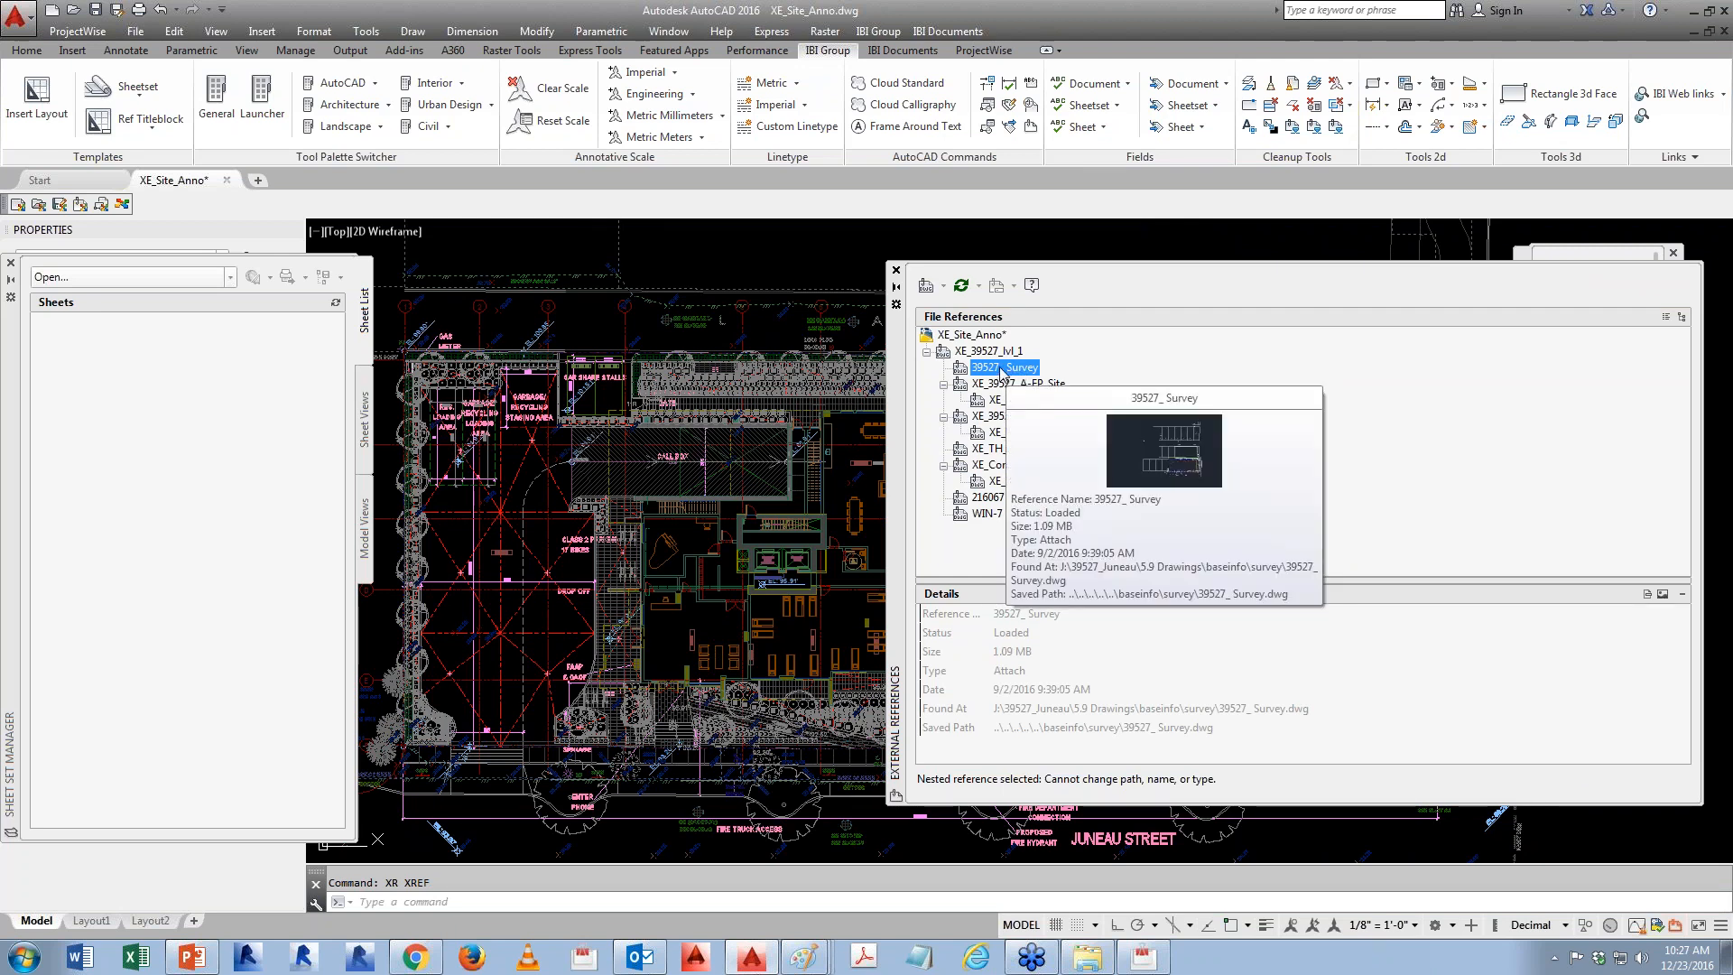
left_click(1012, 386)
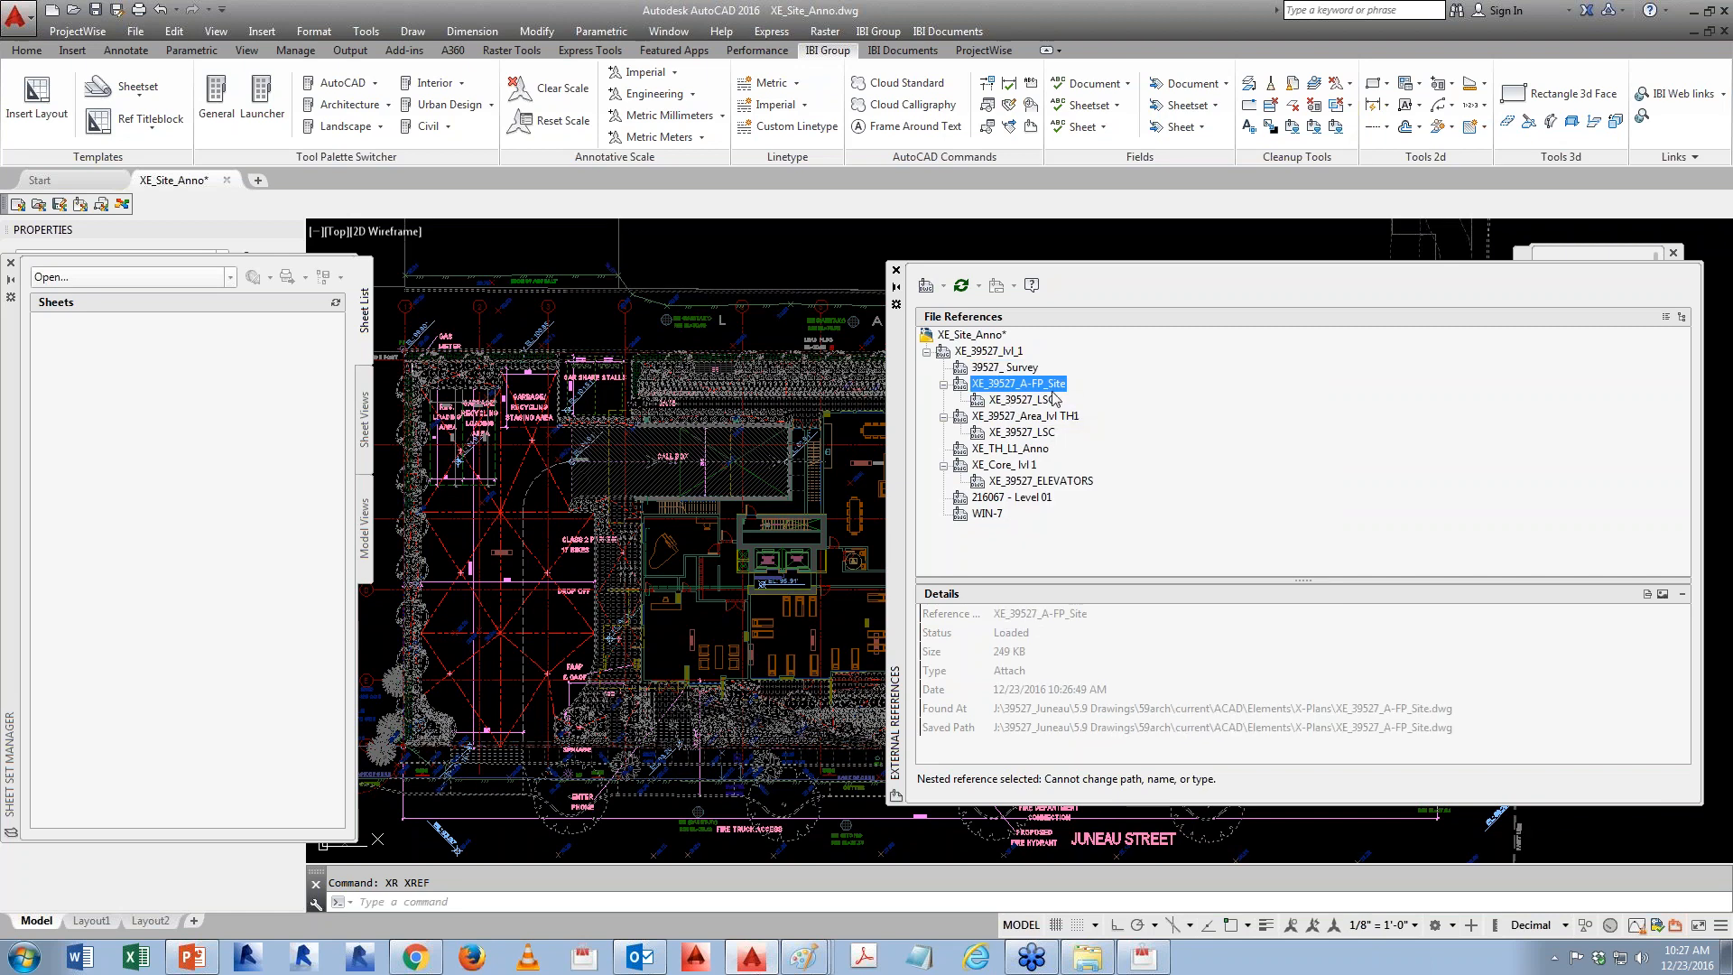
left_click(1050, 419)
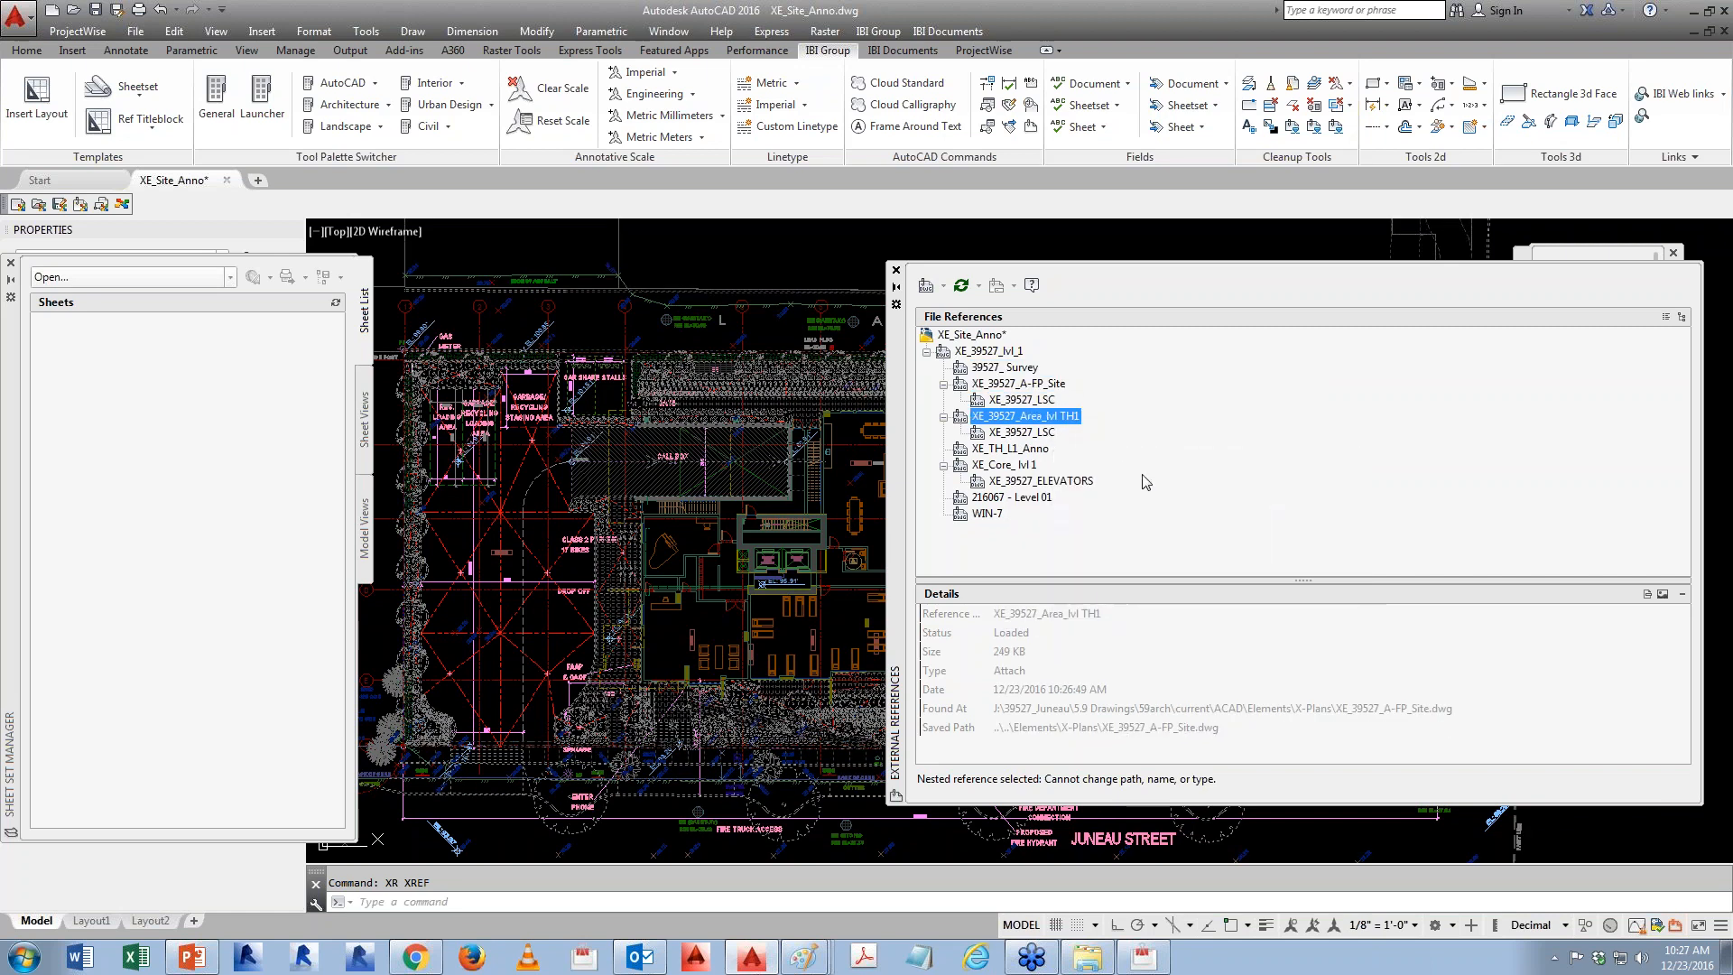
- Open XE_Core_ lvl 1 from the reference tree and inspect its XE_39527_ELEVATORS xref in the core plan
mouse_move(1144, 481)
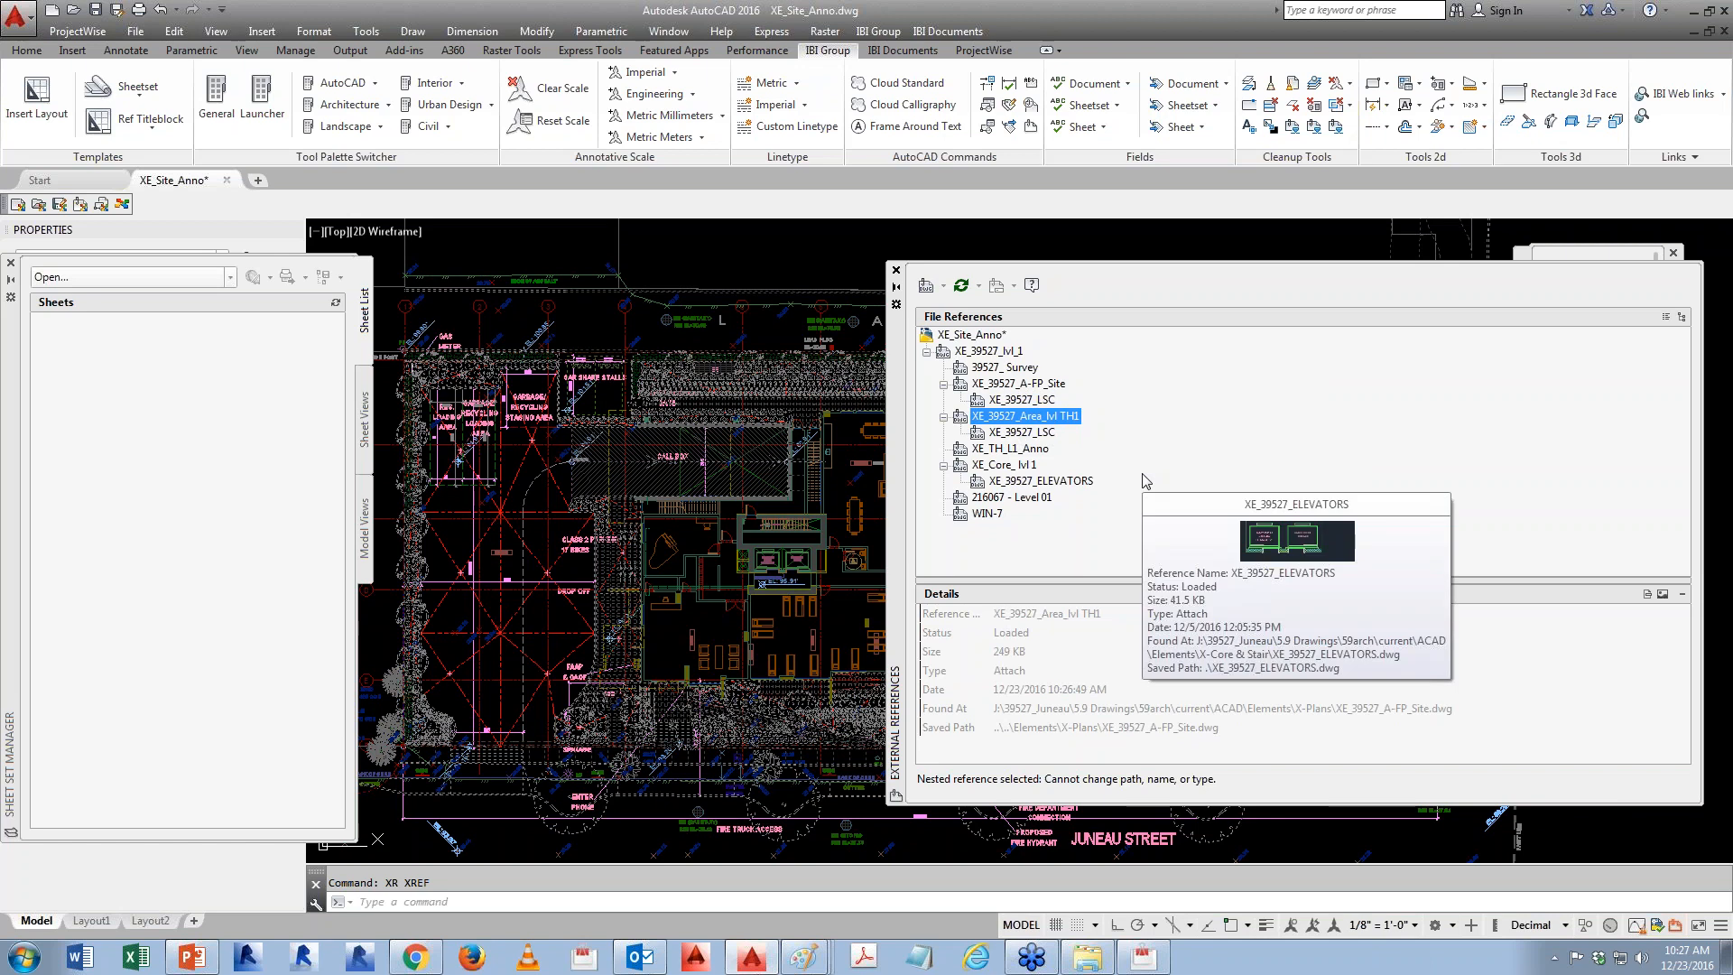
left_click(1002, 466)
right_click(1001, 467)
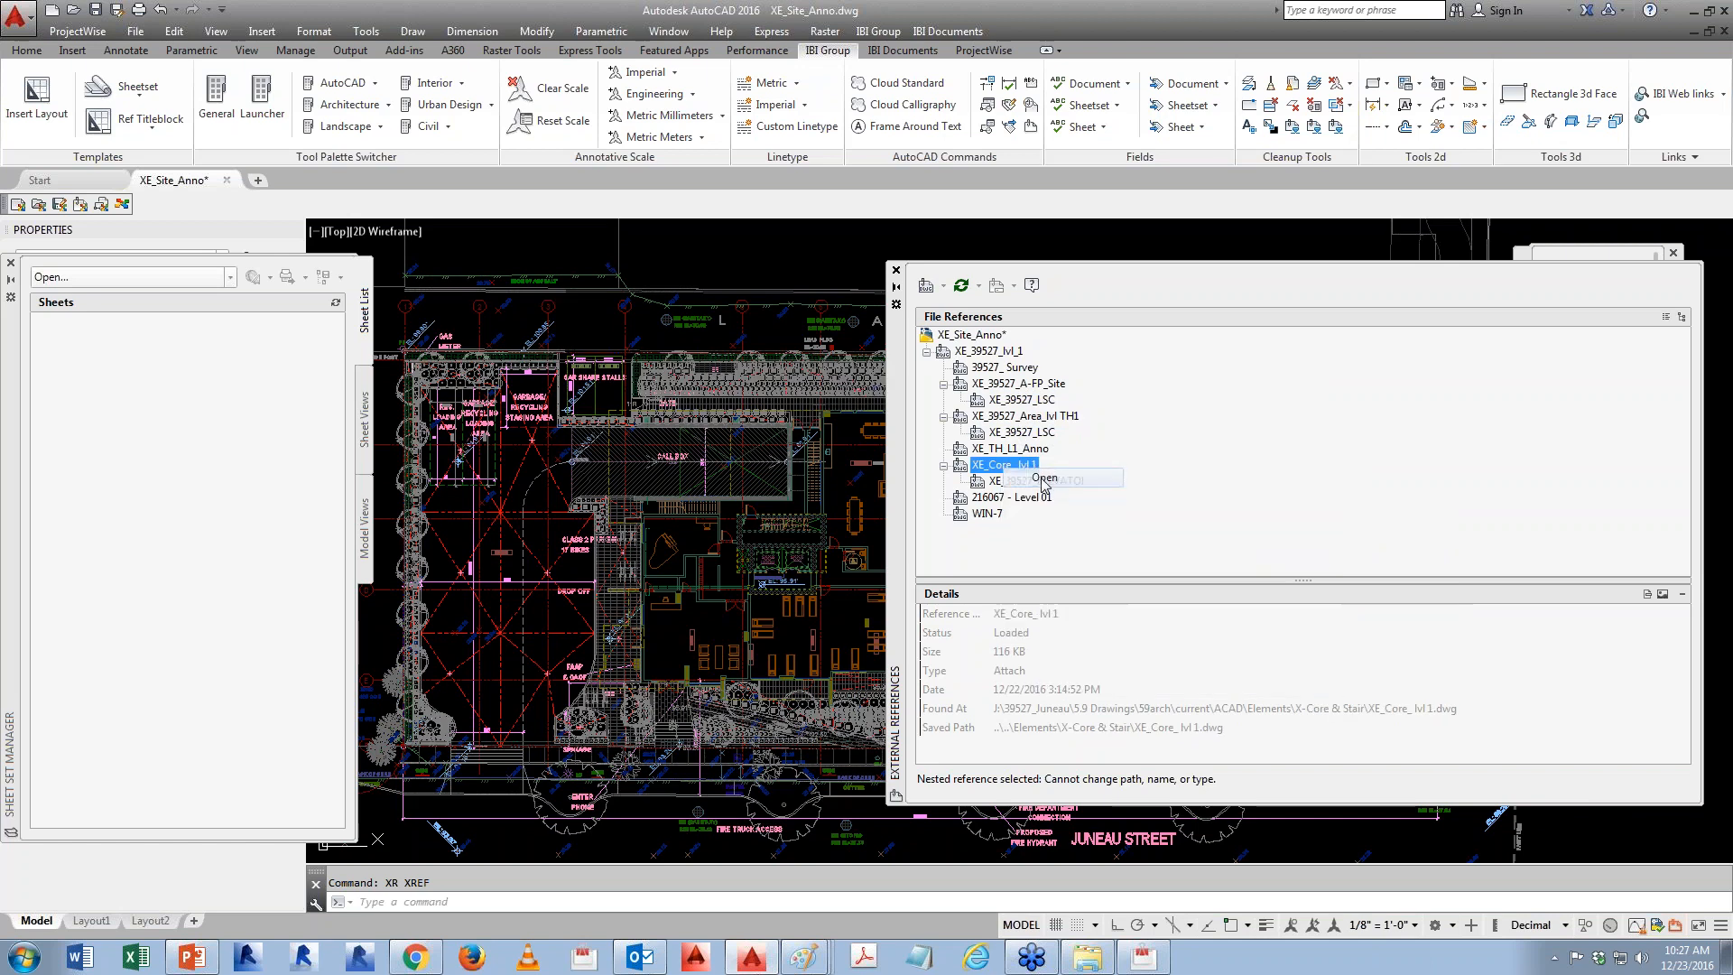
left_click(1038, 478)
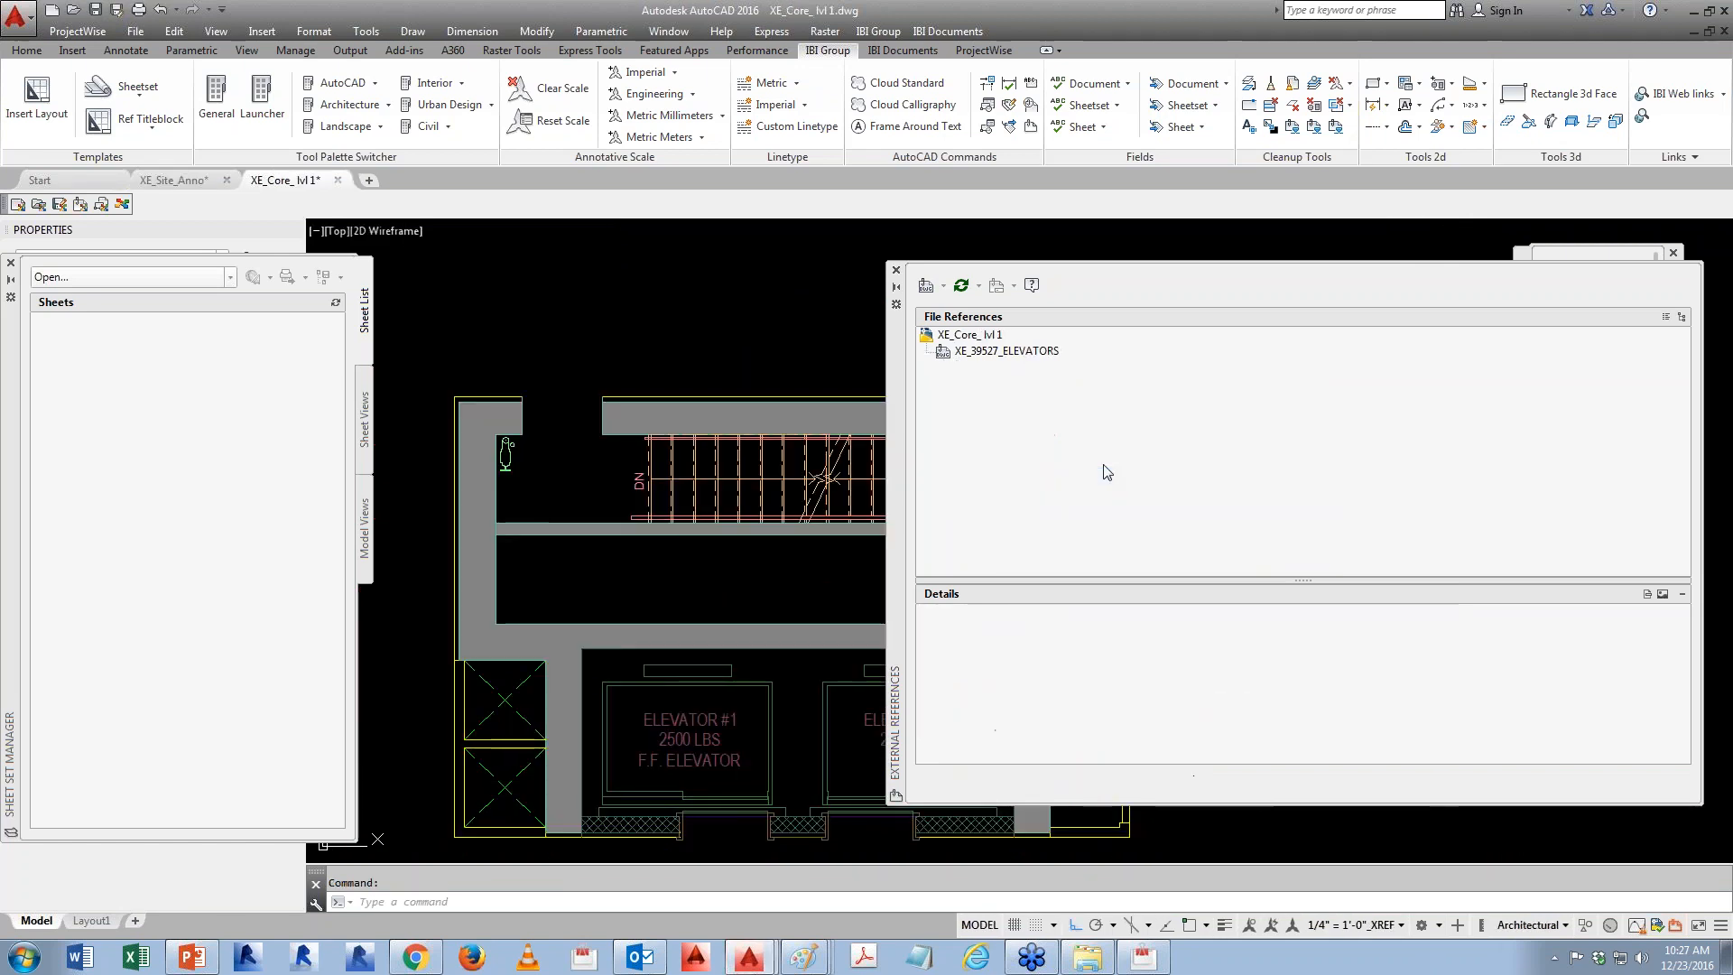
scroll(595, 397, "down", 2)
left_click(1006, 350)
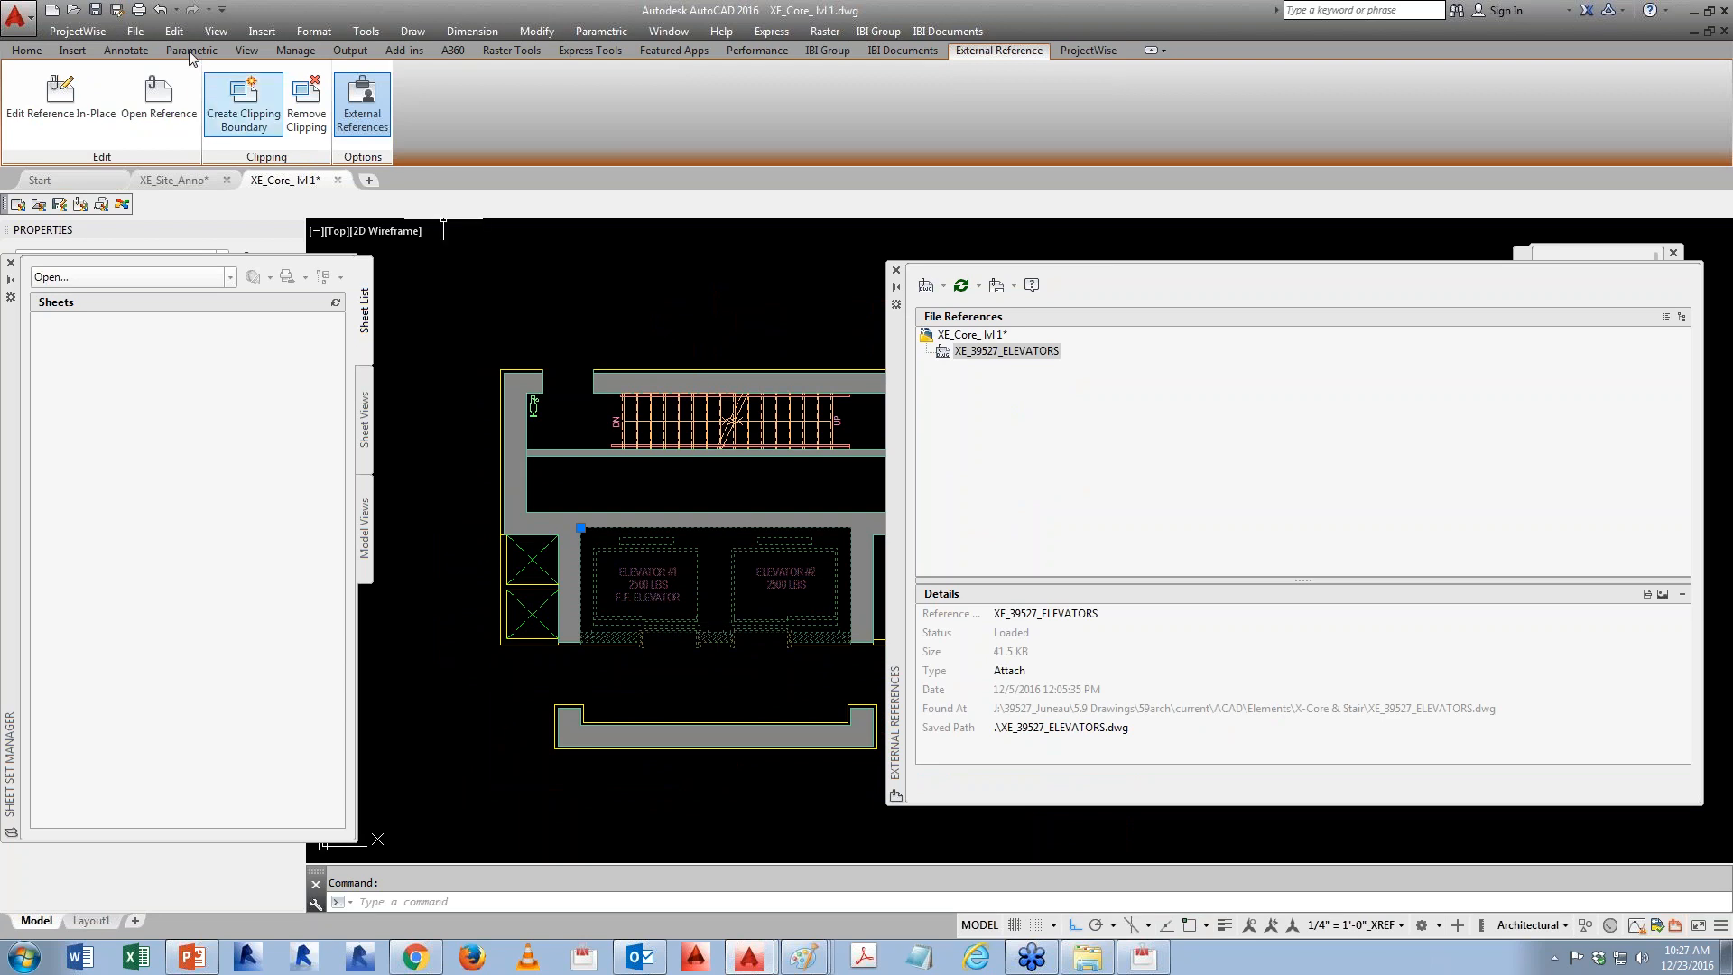
scroll(625, 430, "down", 4)
key("Escape")
scroll(684, 458, "up", 2)
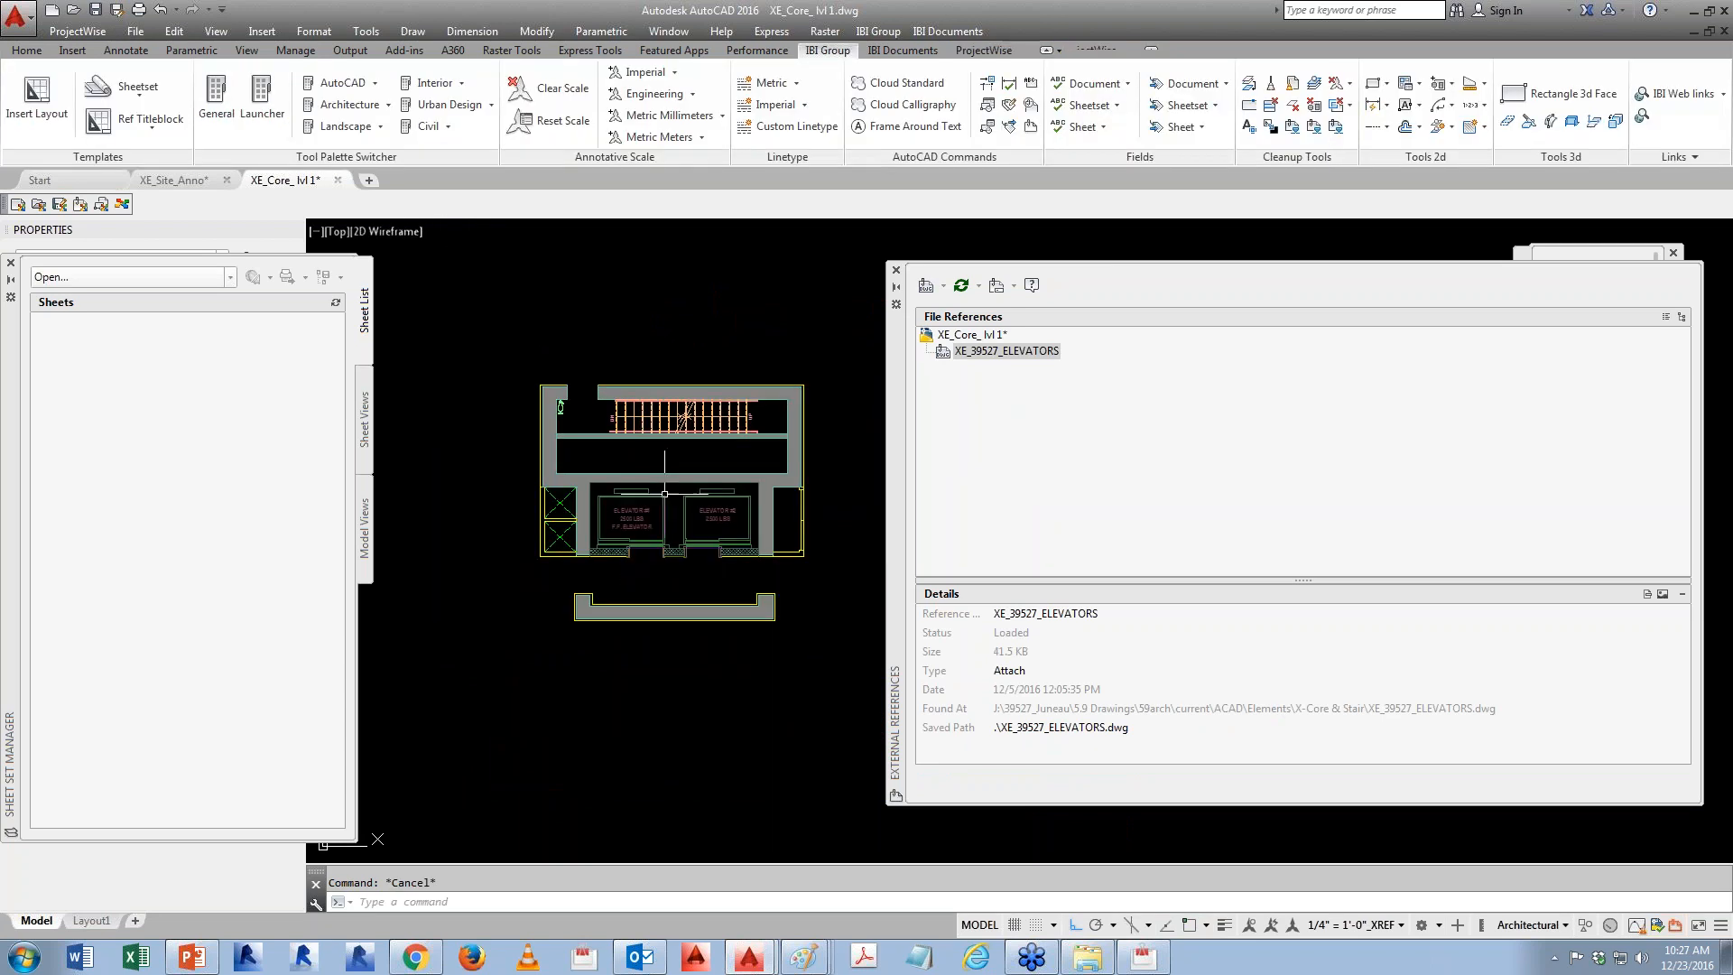
- Start a trial polyline at 0,0 to locate the origin relative to the core plan, and cancel it
type("pl")
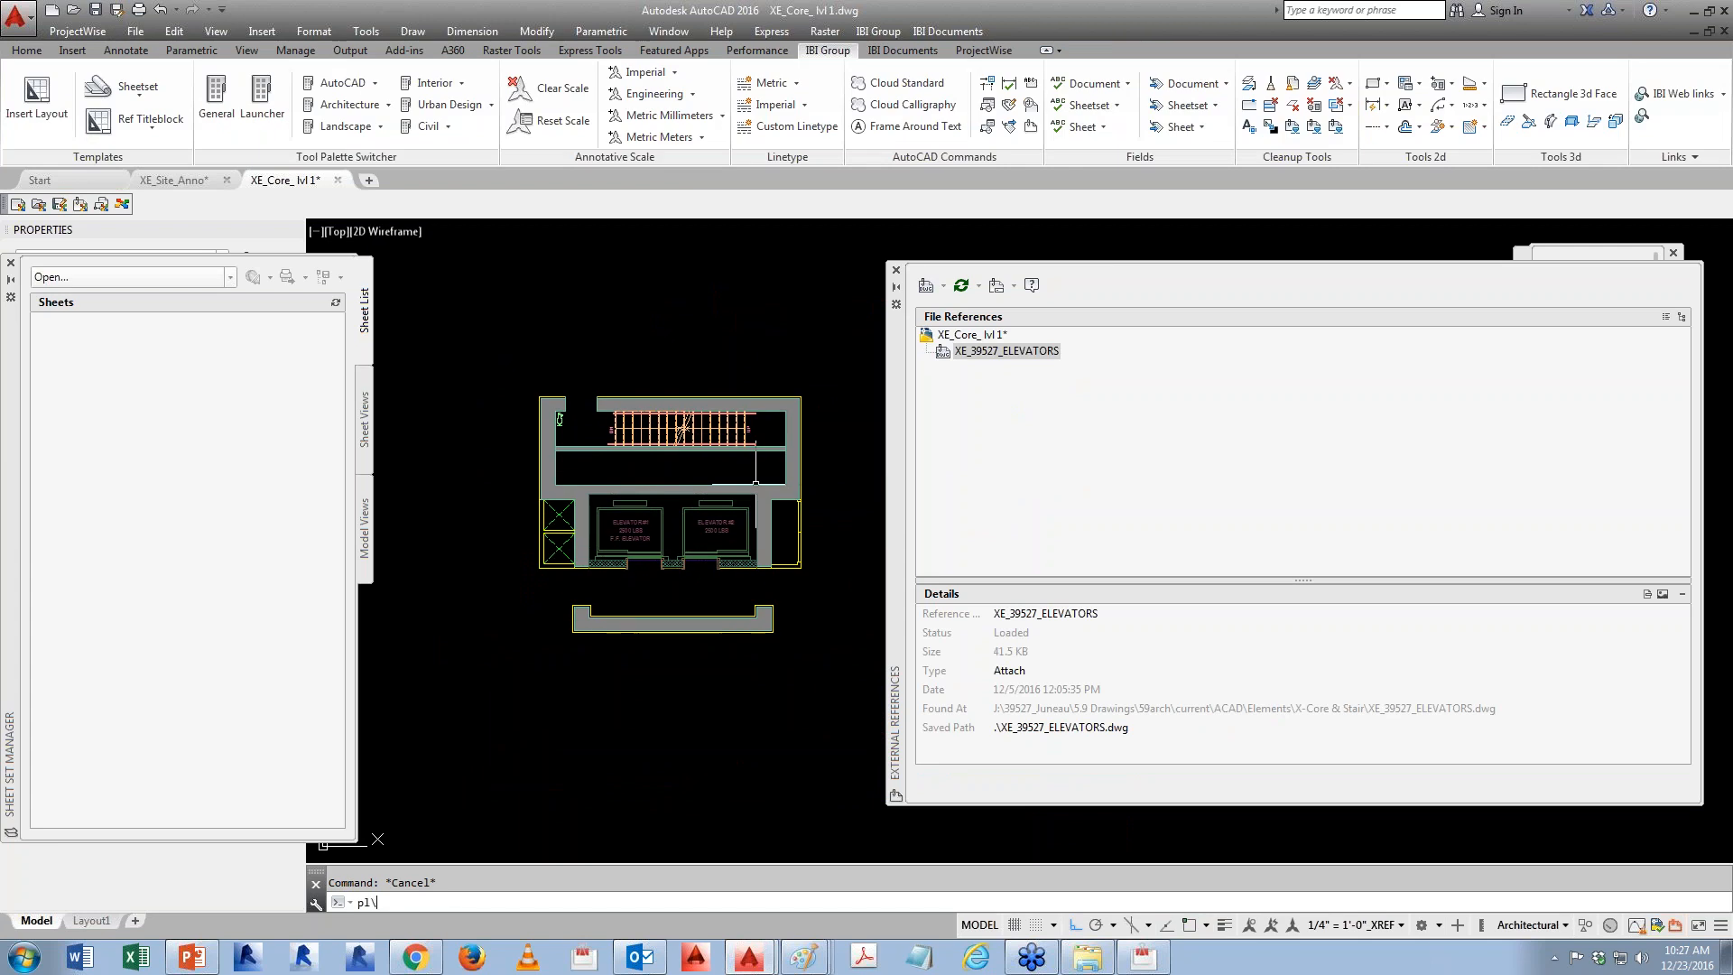
key("Return")
type("0,0")
key("Return")
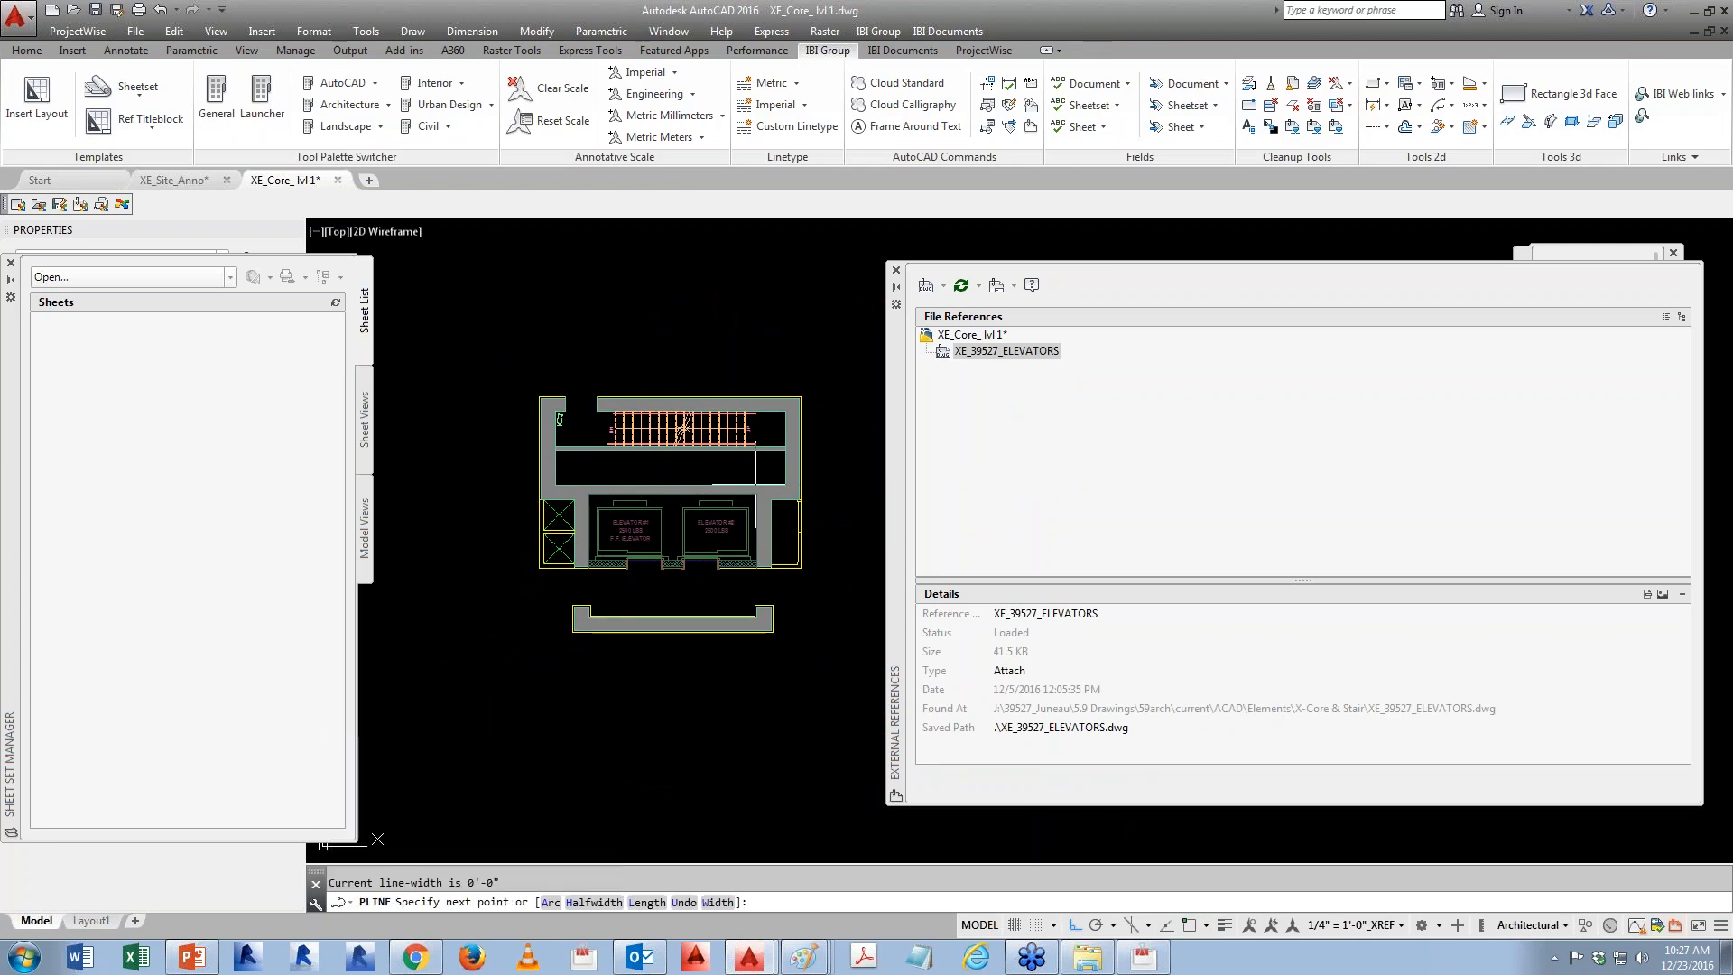
scroll(800, 532, "down", 2)
key("Escape")
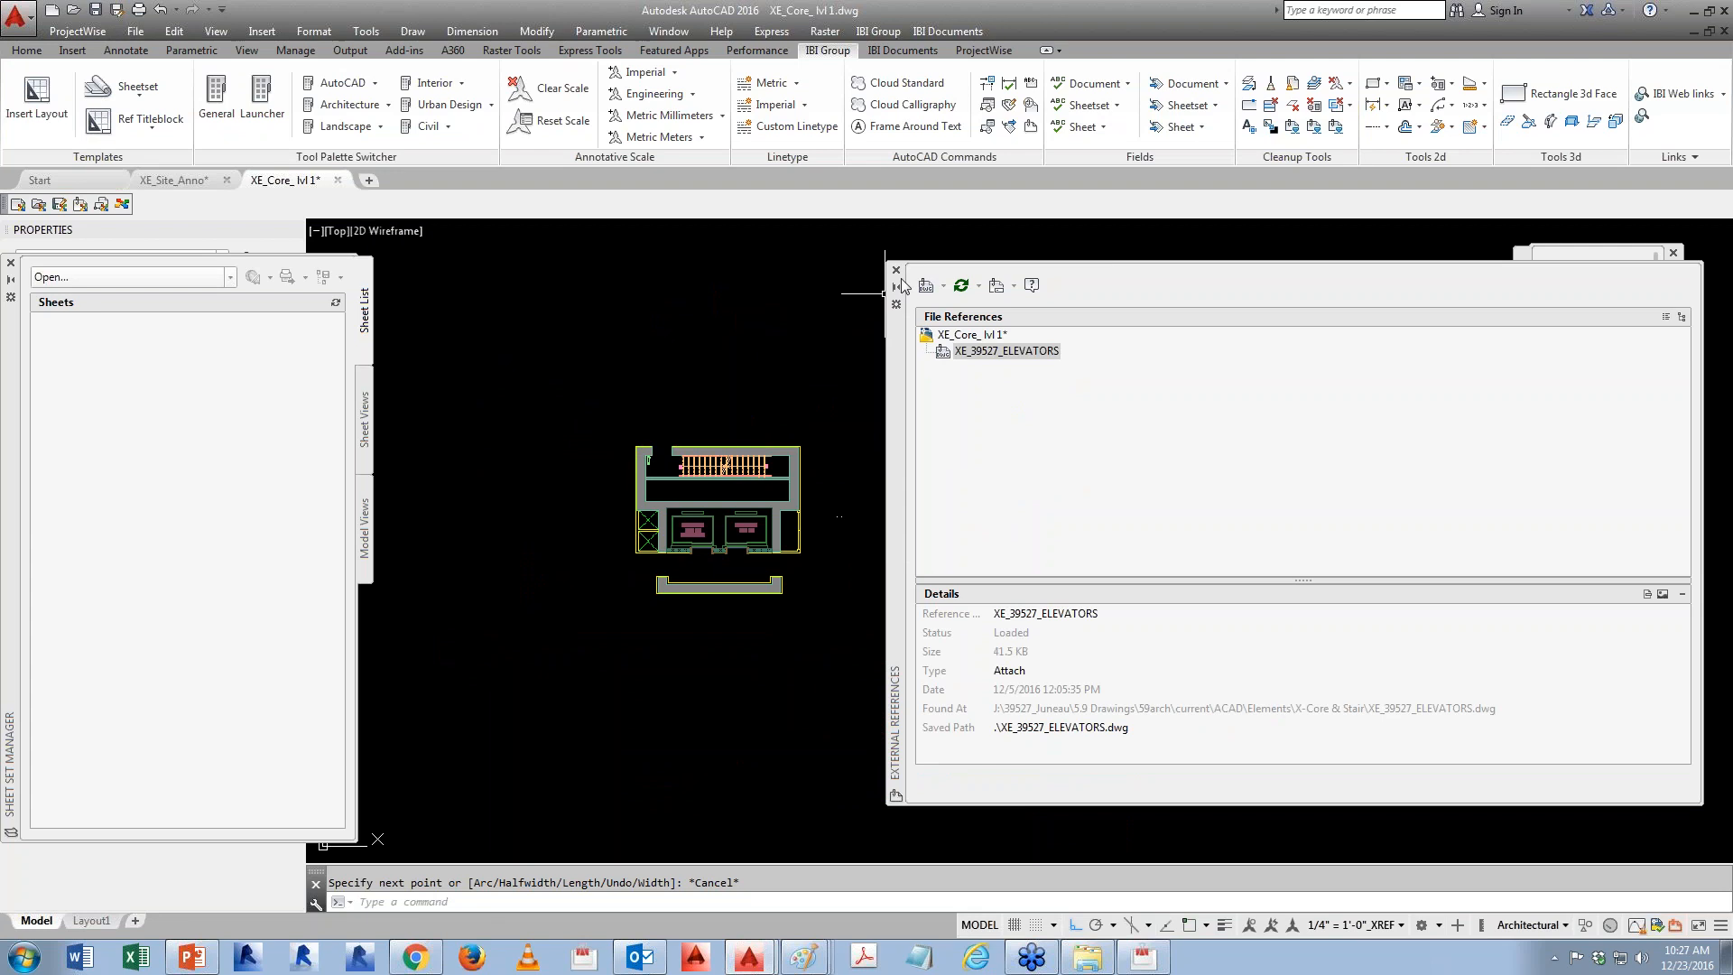
- Close the External References and Sheet Set Manager palettes to clear the drawing area around the core plan
left_click(897, 270)
left_click(10, 262)
middle_click_drag(830, 673, 1234, 553)
scroll(1234, 554, "down", 4)
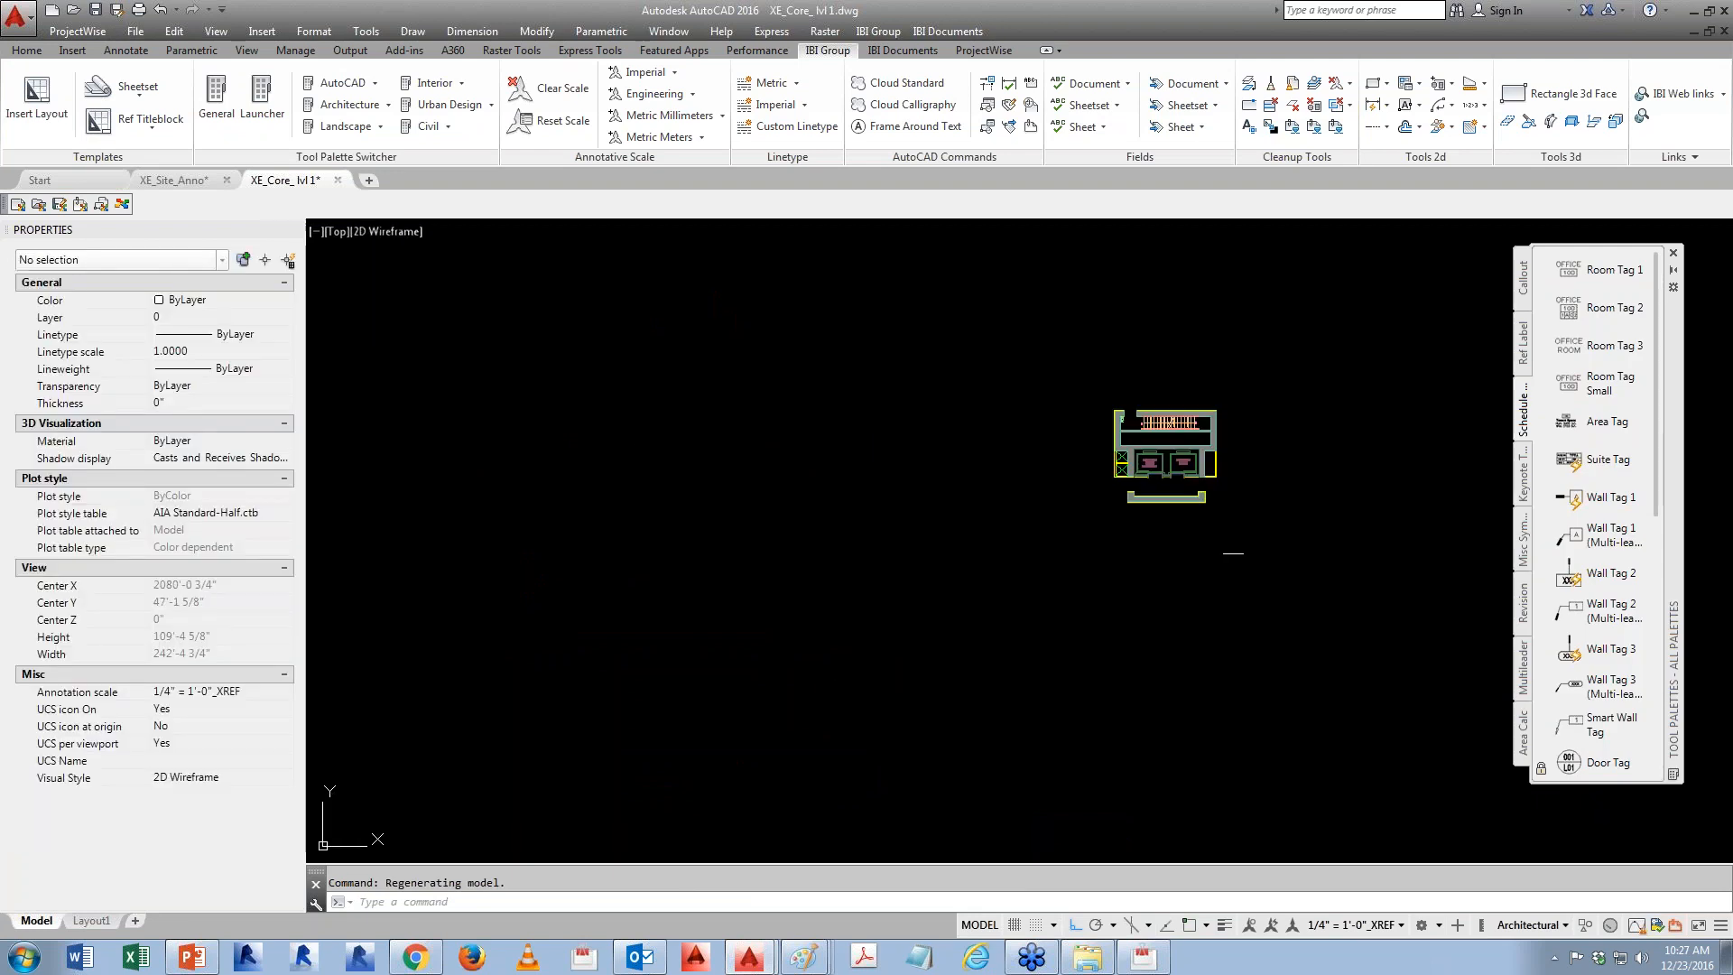
- Check the origin's direction from the core plan again with a temporary polyline from 0,0 in the wider view
type("p")
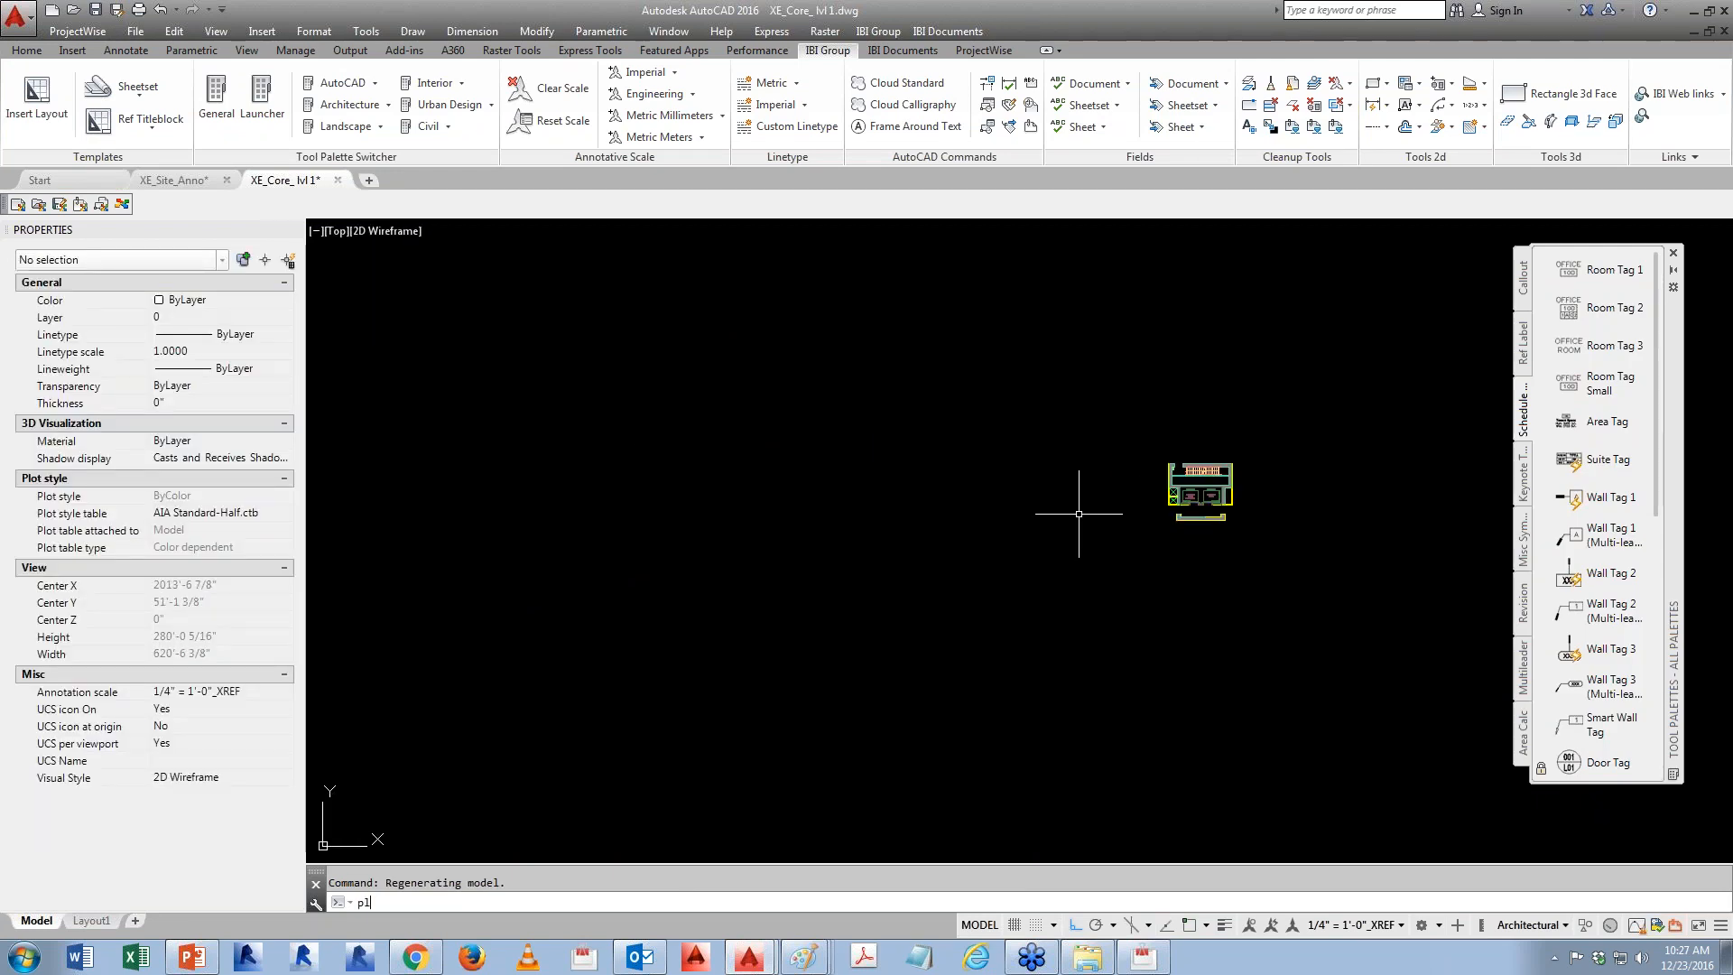
type("l")
key("Return")
type("0,")
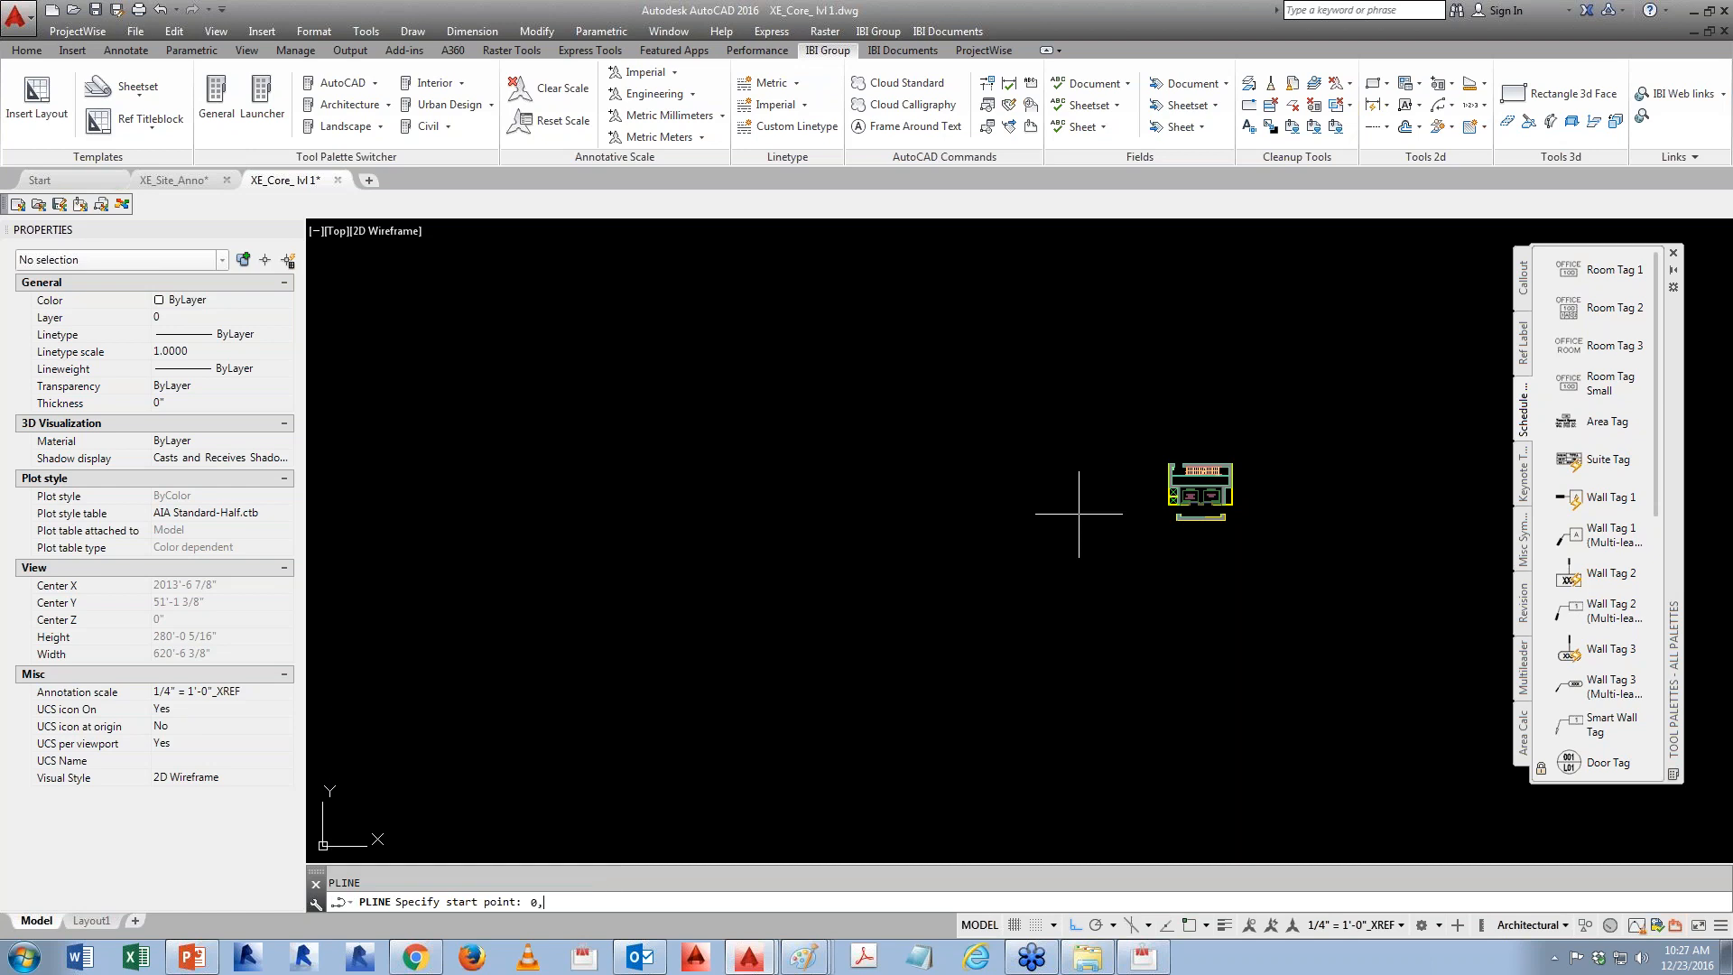
type("0")
key("Return")
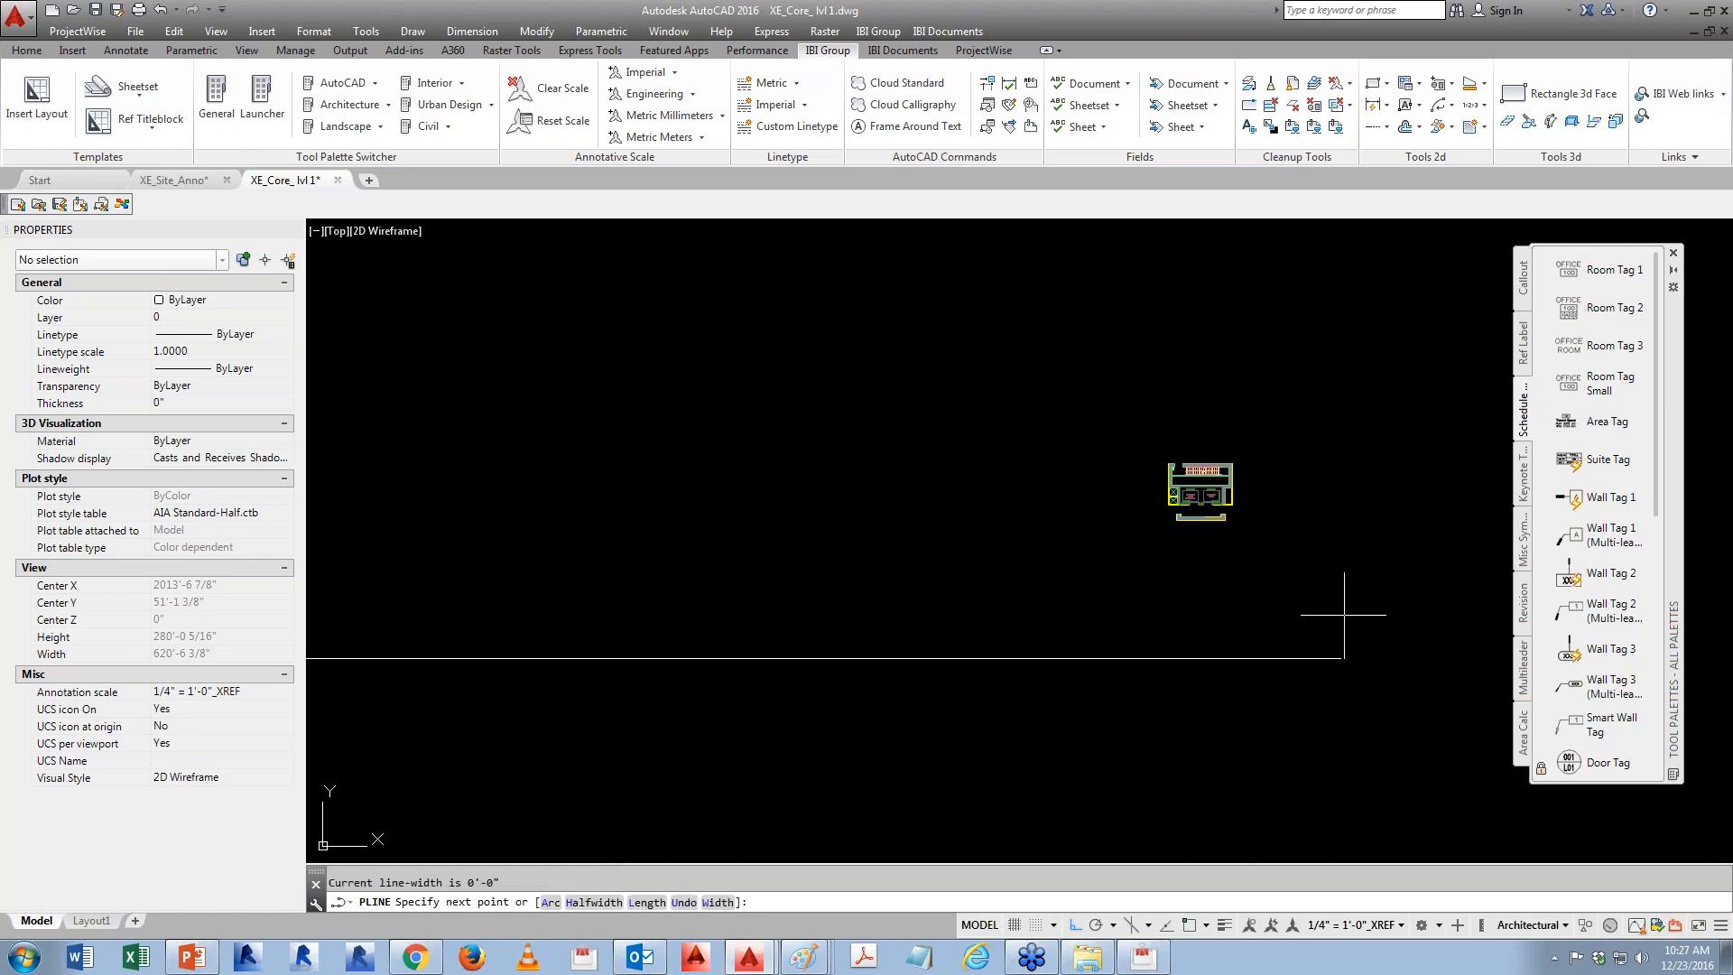
key("Escape")
- Review the details and available reference operations for the XE_39527_ELEVATORS xref, leaving it as it is
scroll(1241, 501, "up", 8)
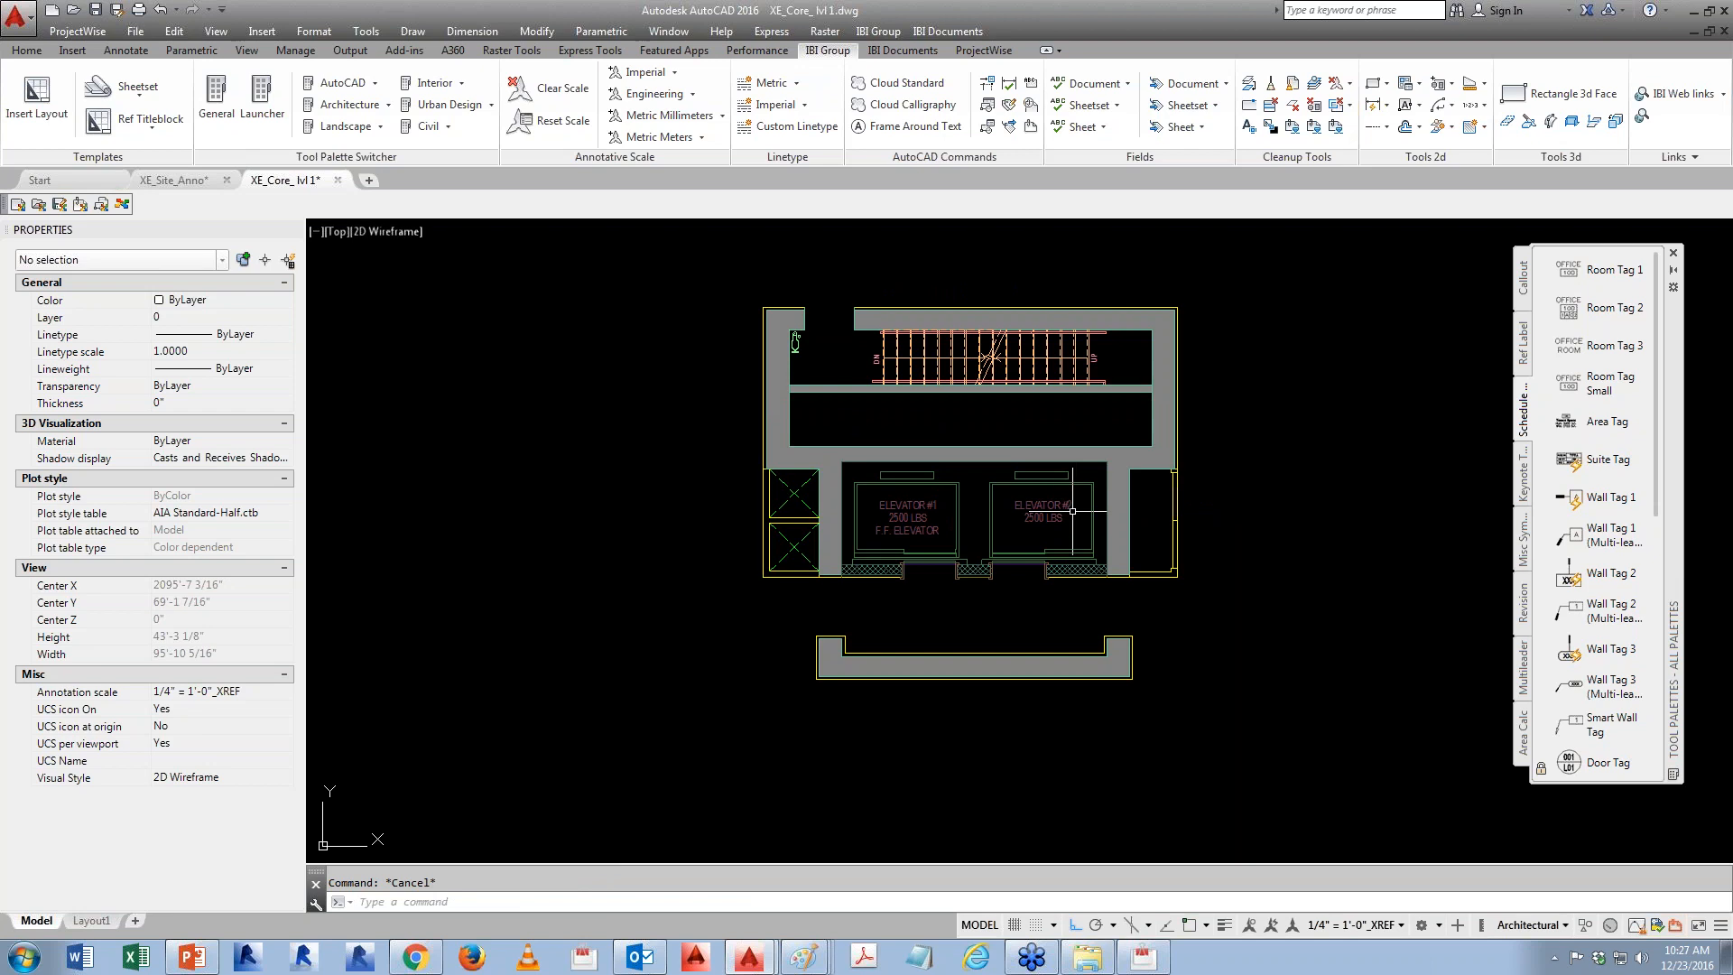
left_click(1002, 531)
key("Escape")
type("xr")
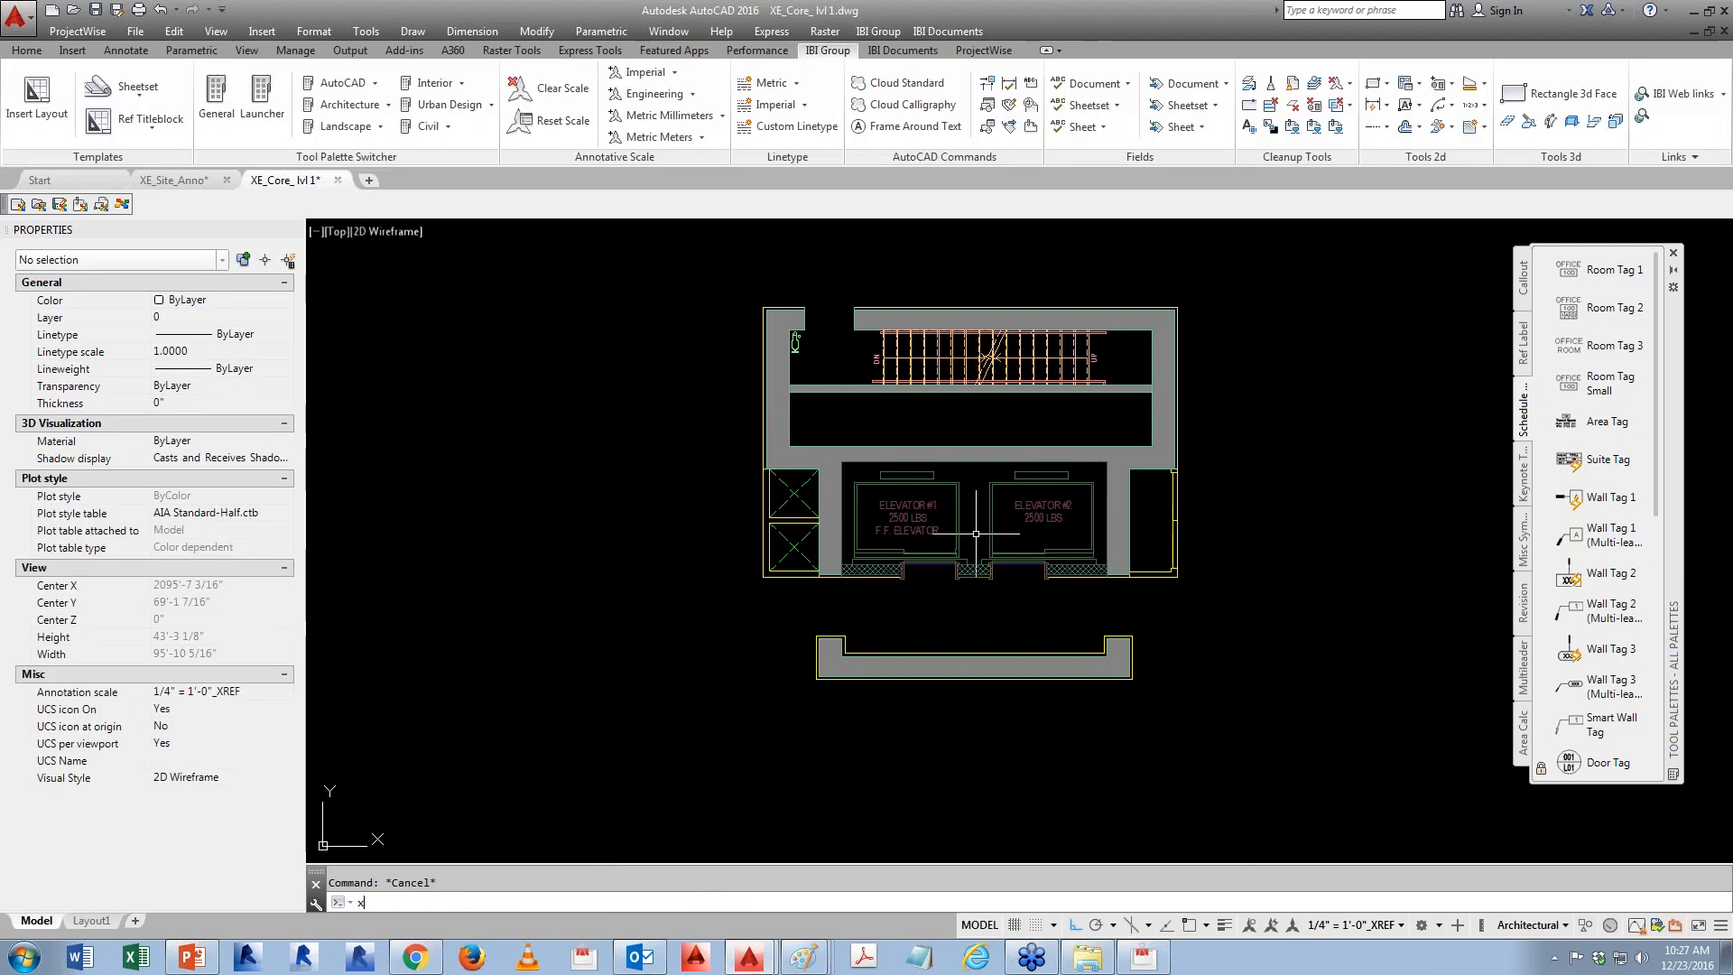
key("Return")
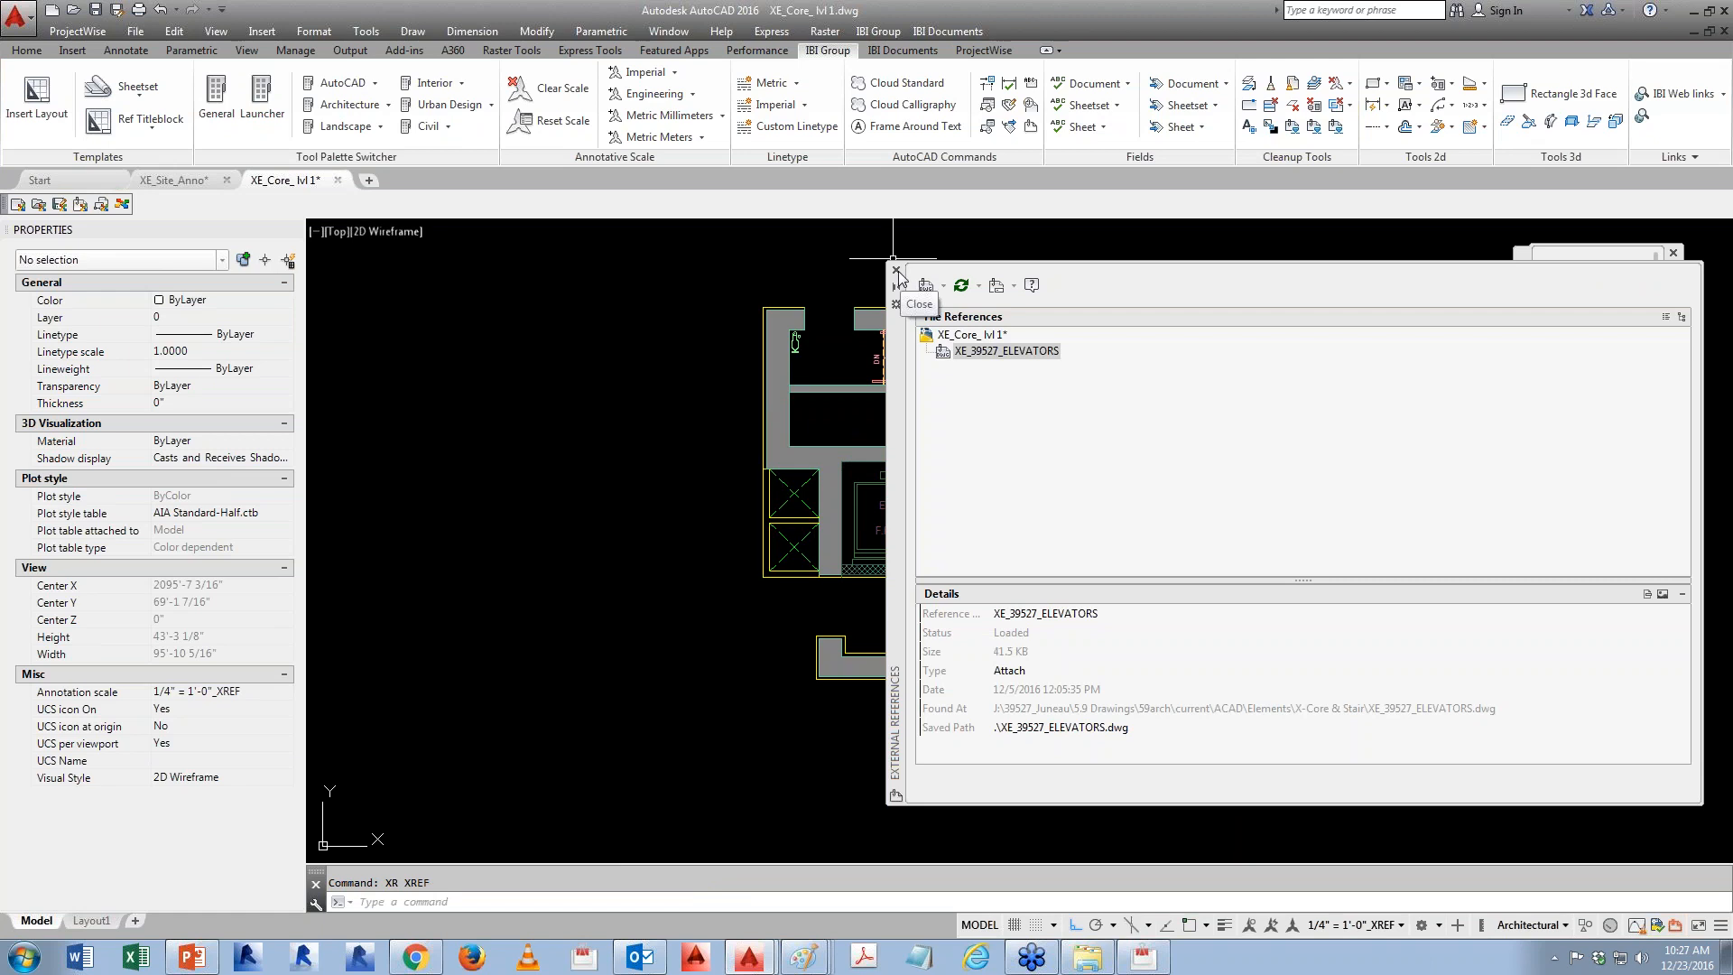
right_click(987, 351)
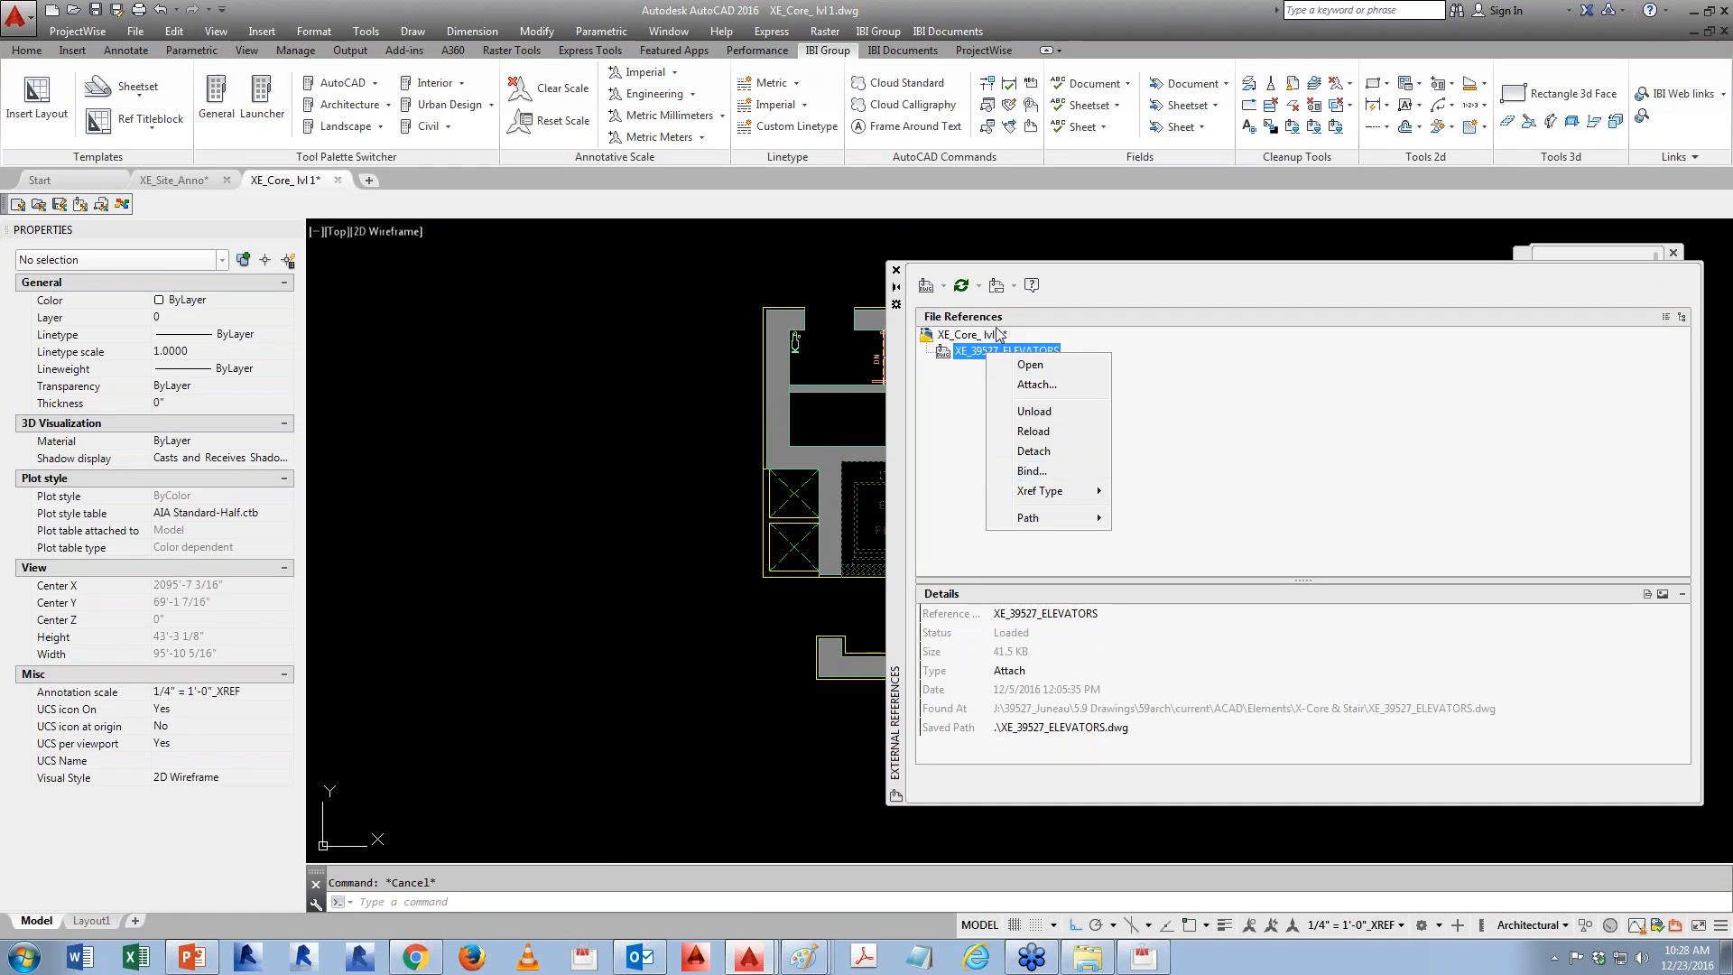
left_click(897, 270)
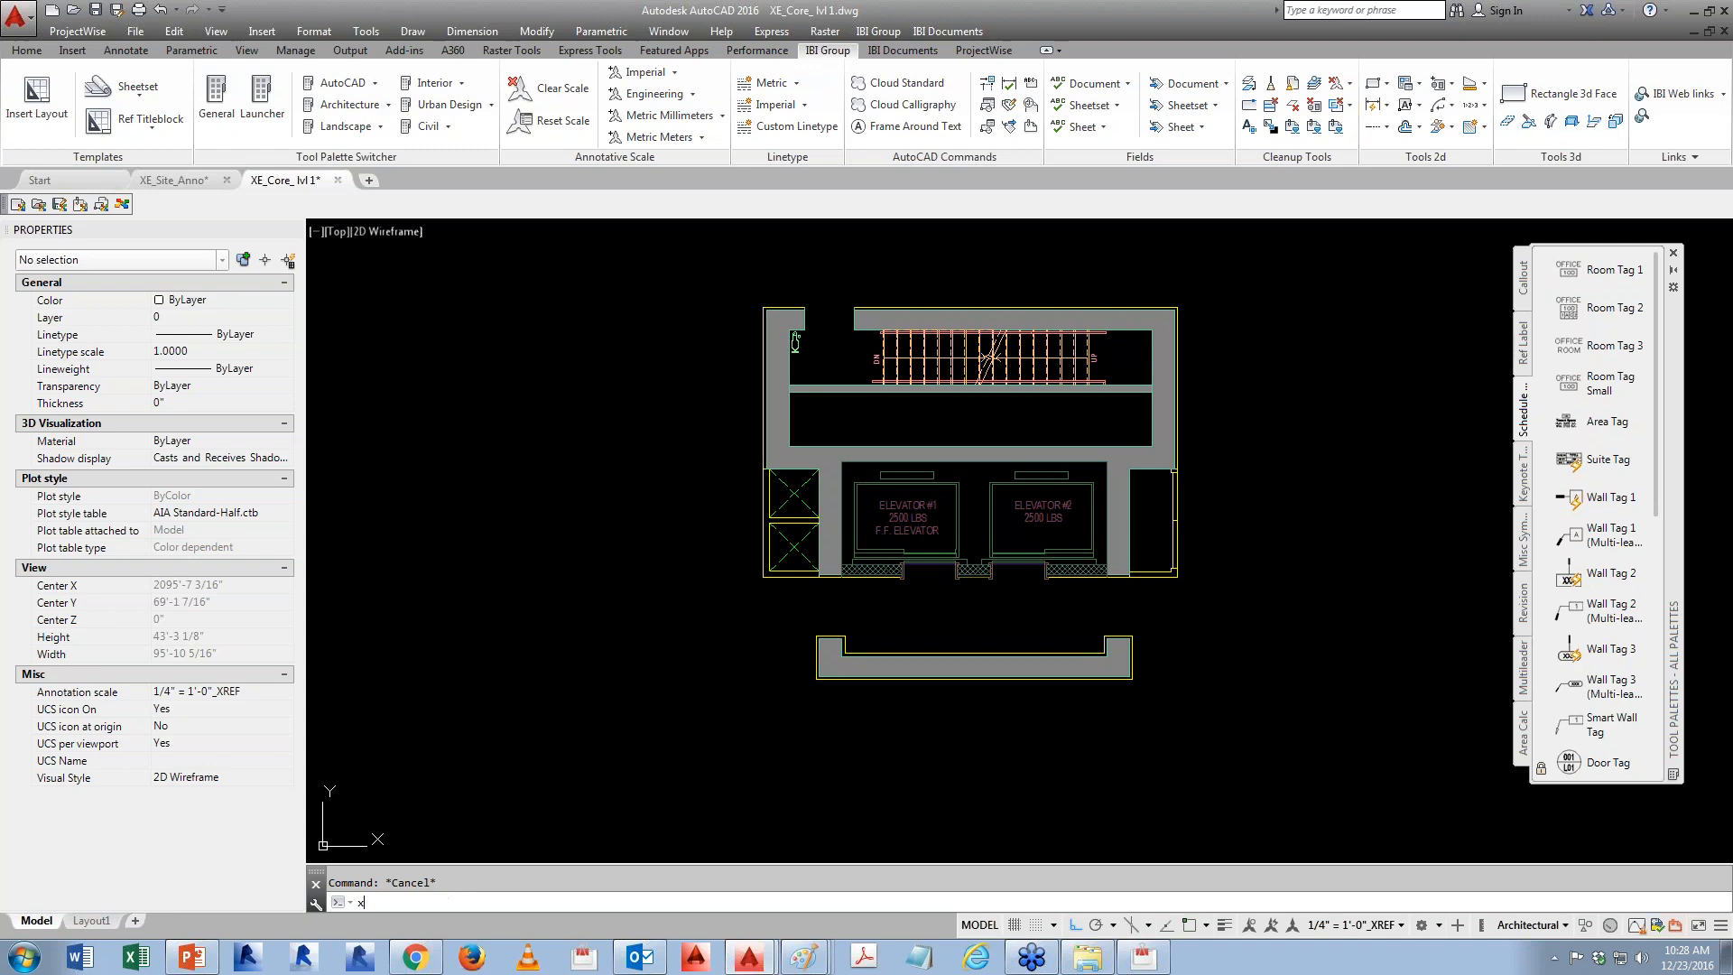
- Copy the elevators xref in the core plan with a base point of 0,0
left_click(1060, 567)
left_click(188, 34)
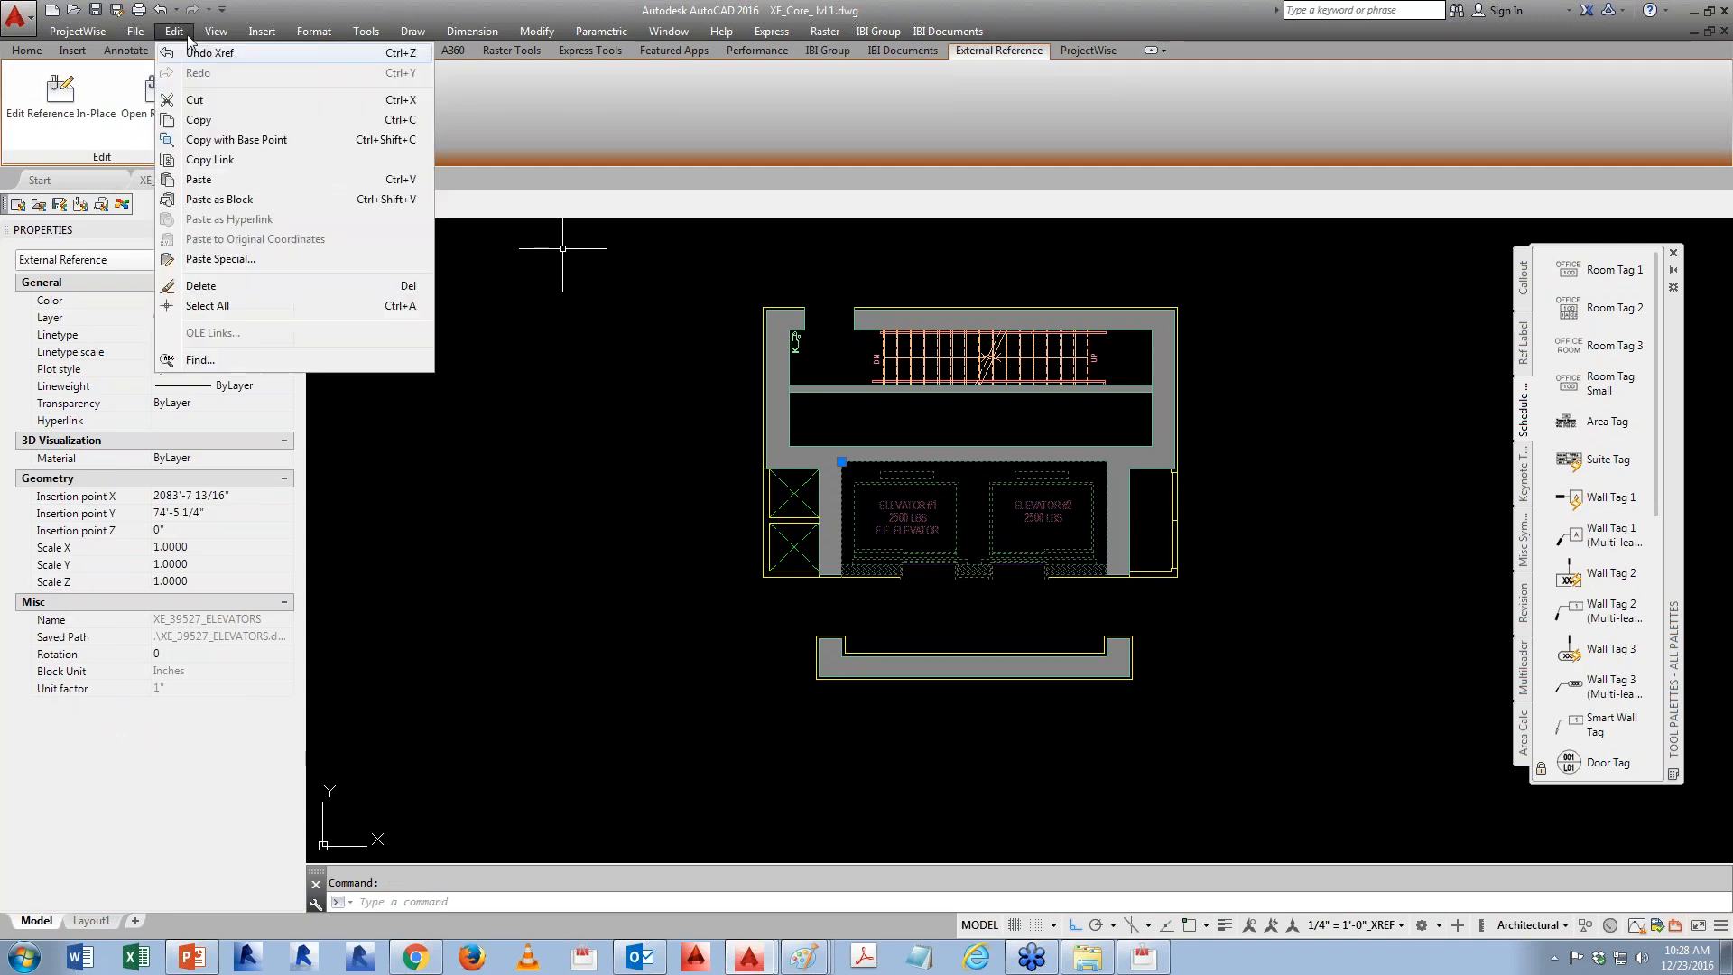
left_click(228, 142)
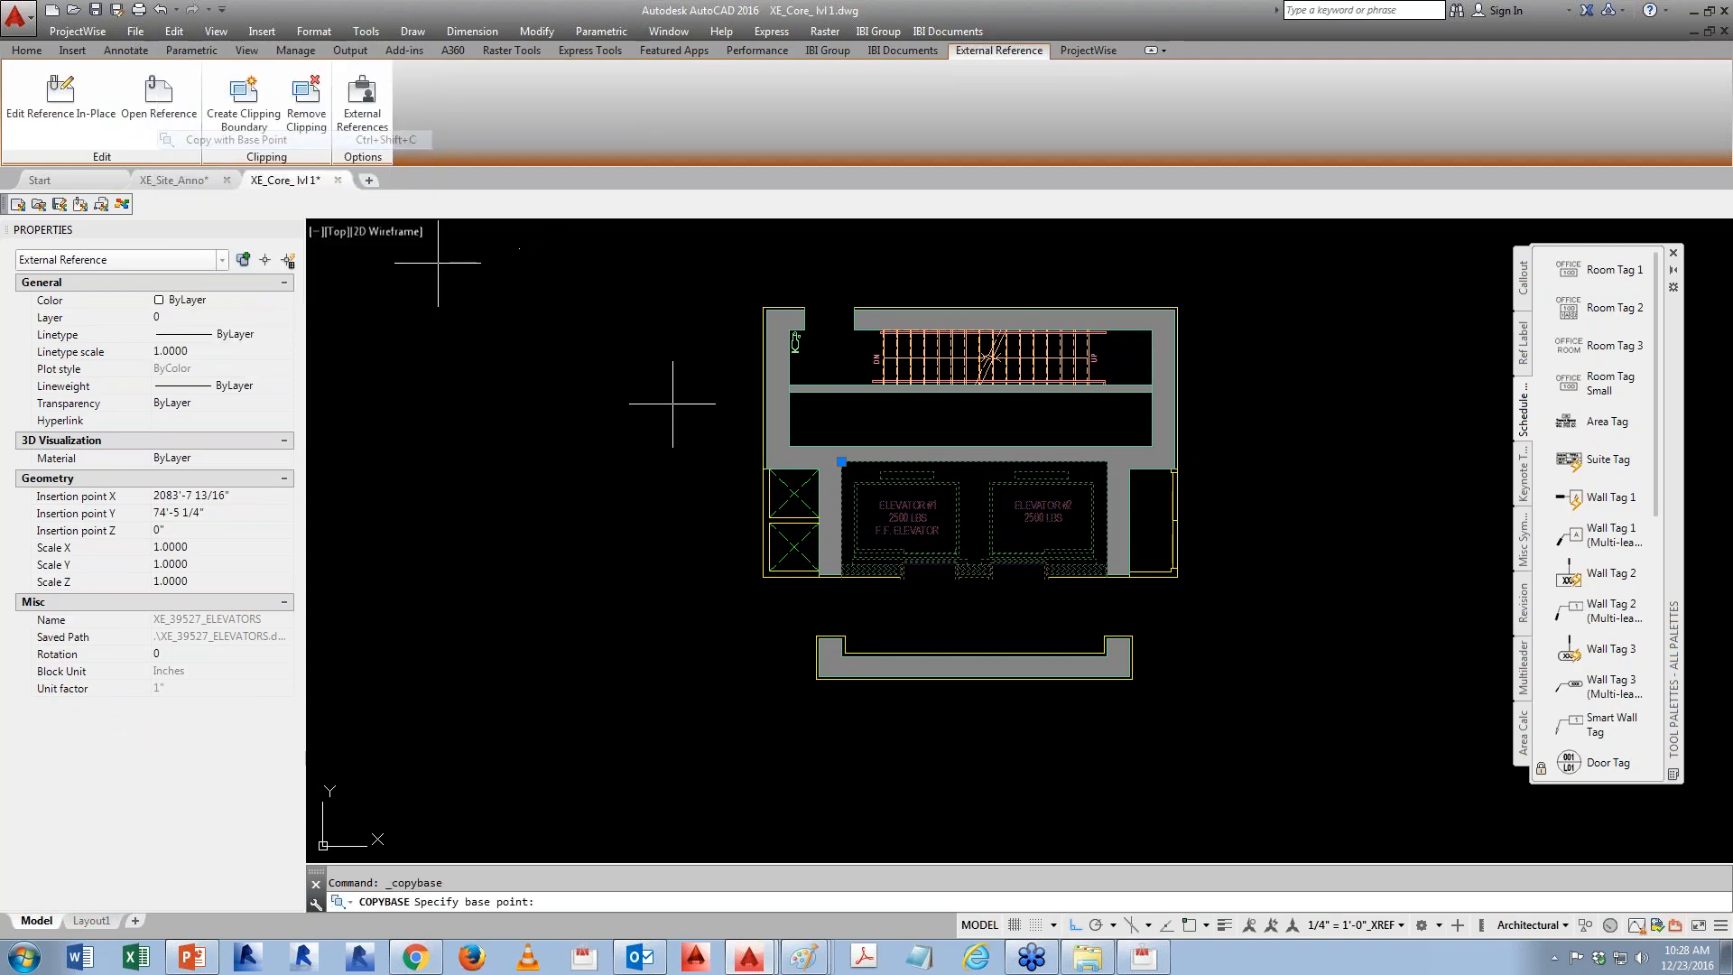
type("0,0")
key("Return")
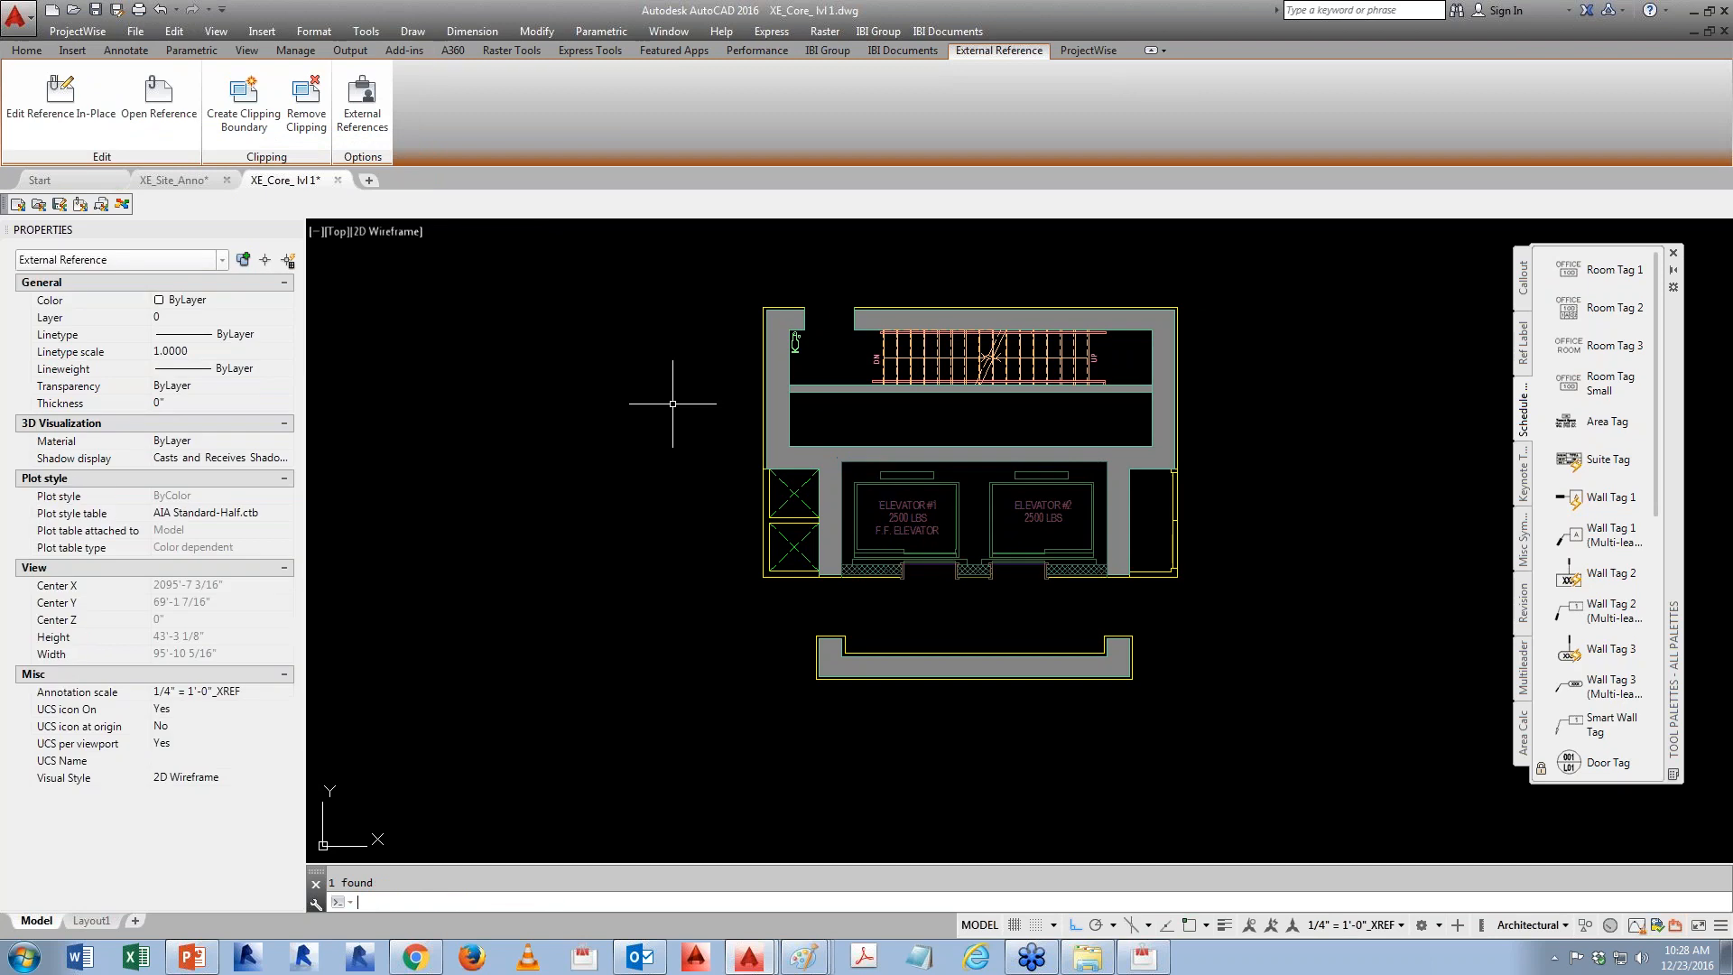
- Change the XE_39527_ELEVATORS reference type to Overlay and save the core drawing
type("x")
key("Return")
key("Escape")
type("xr")
key("Return")
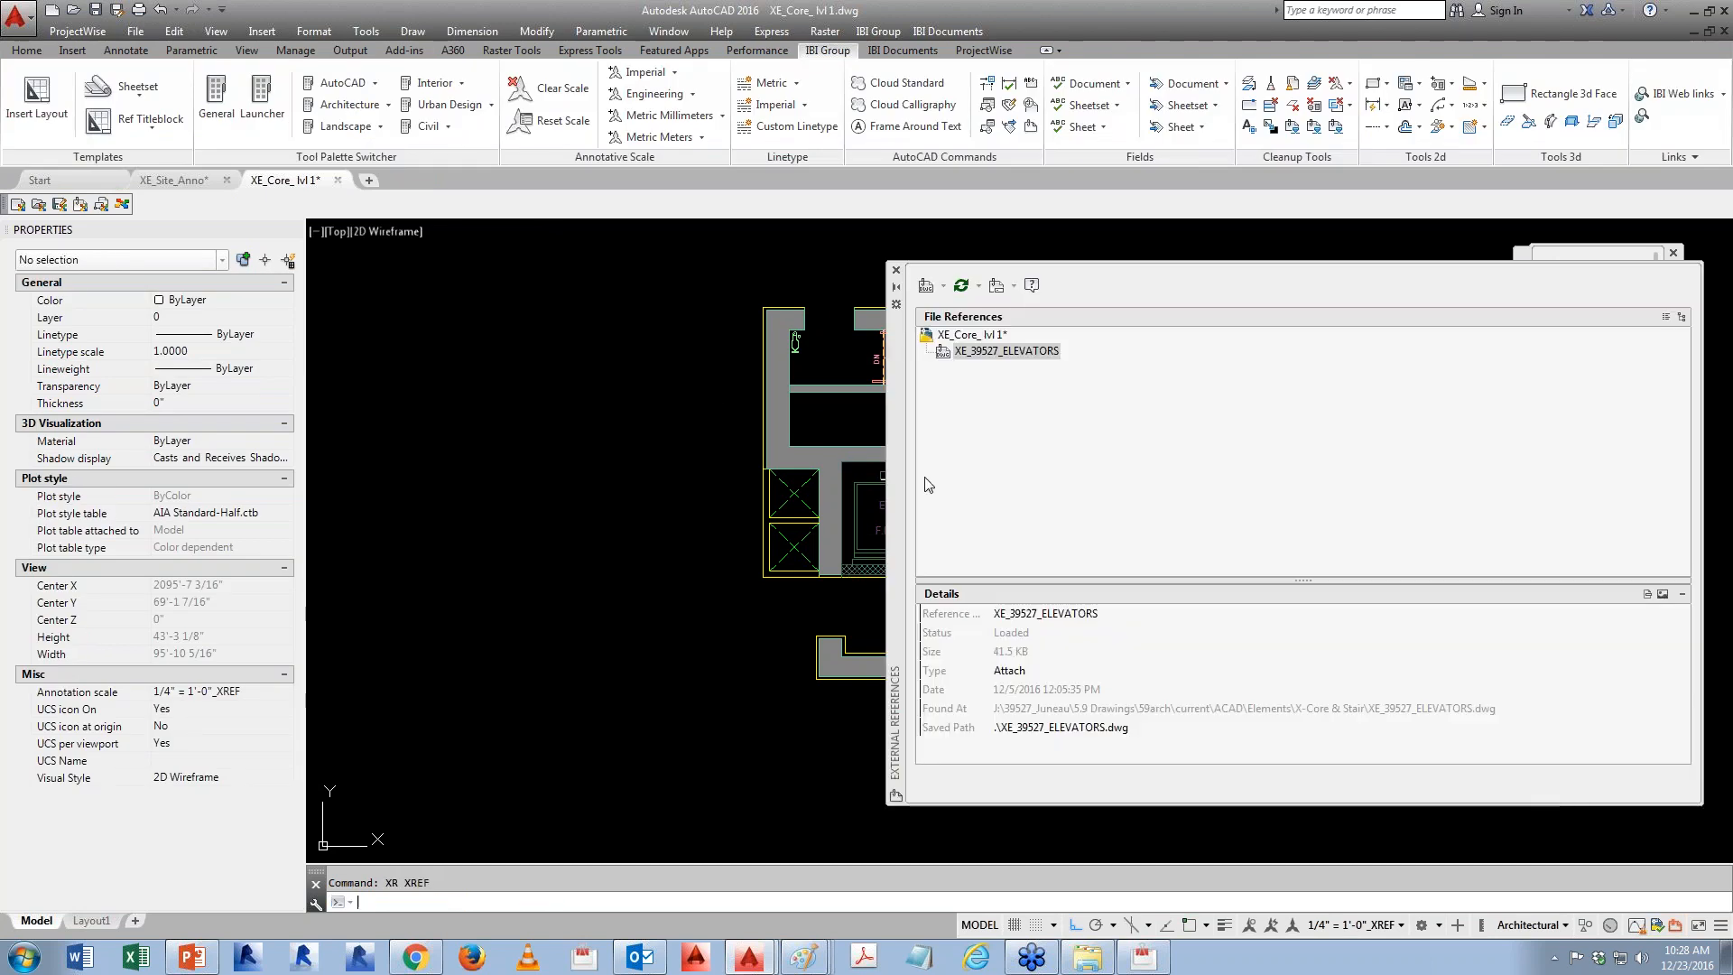
left_click(1047, 669)
left_click(1047, 708)
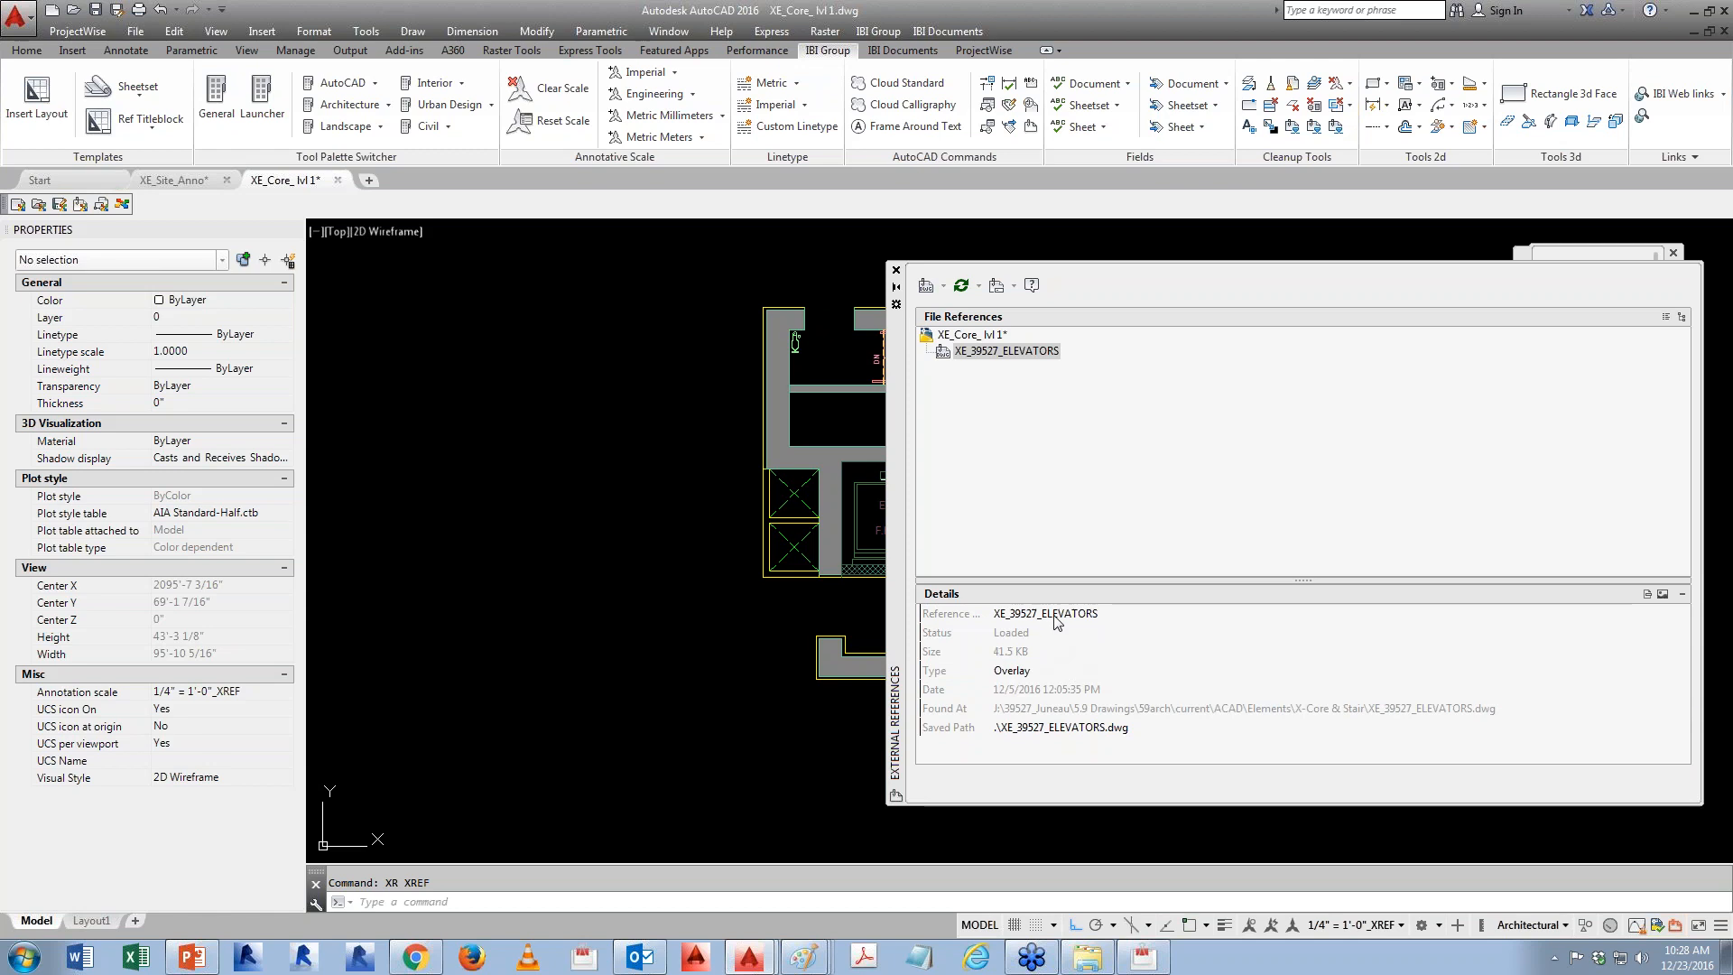
left_click(895, 269)
key("ctrl+s")
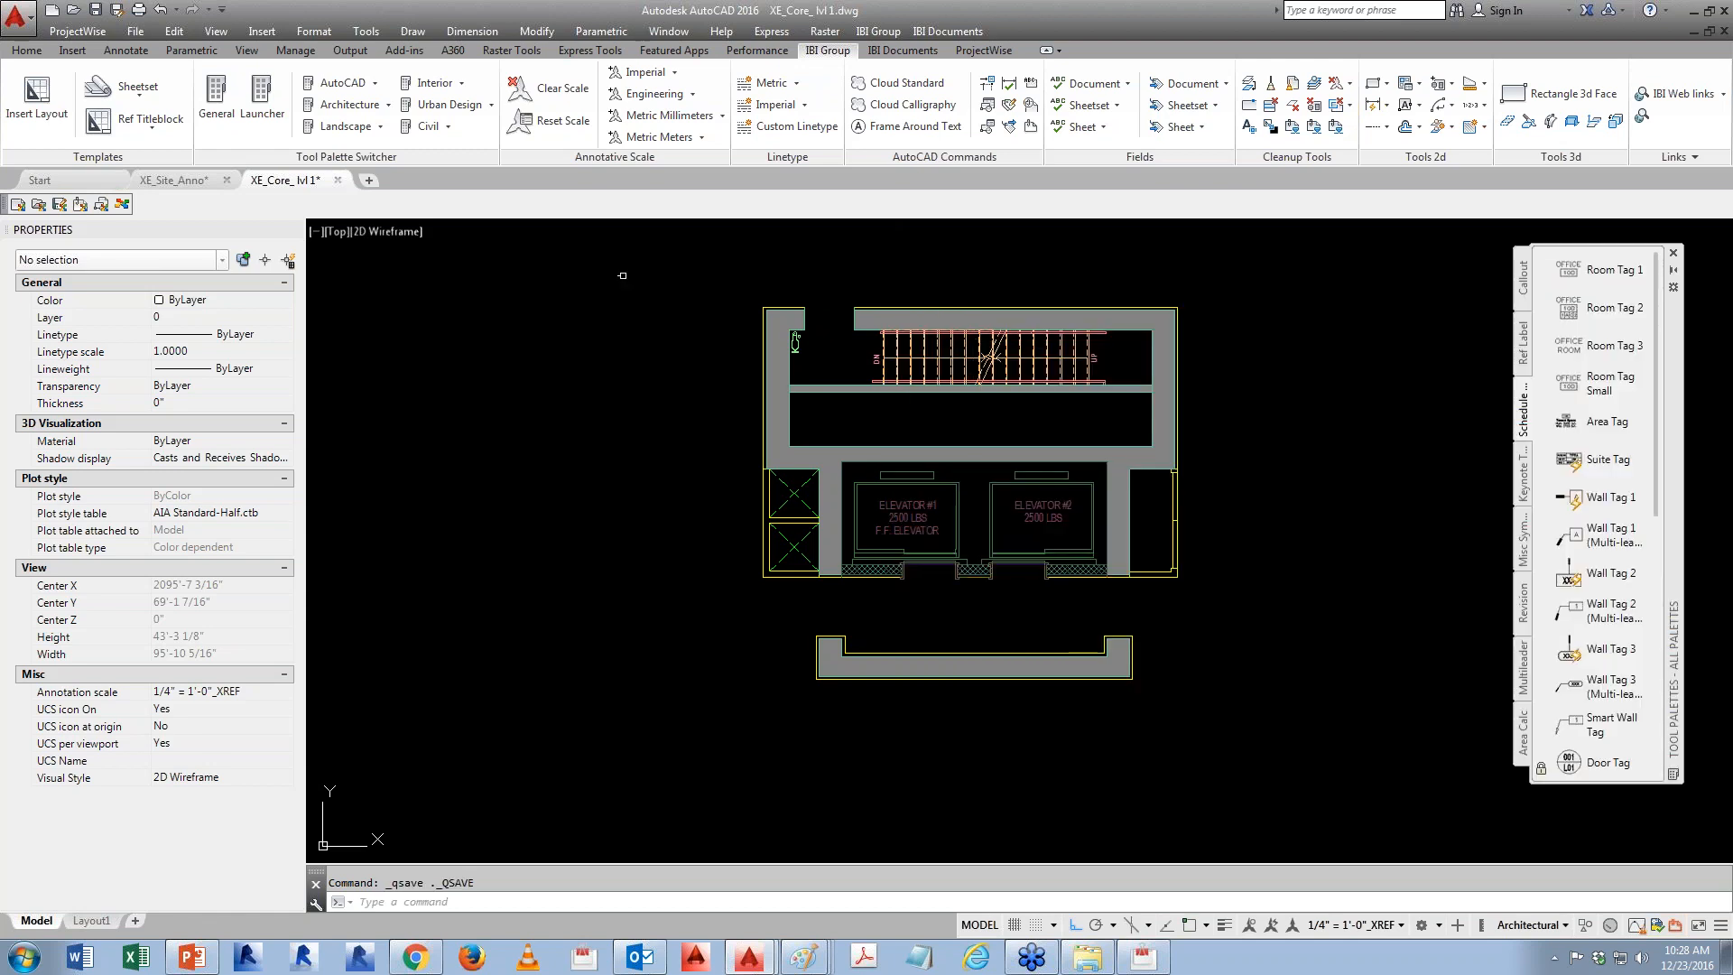
- Paste the copied elevators xref into XE_Site_Anno at its original coordinates
left_click(174, 180)
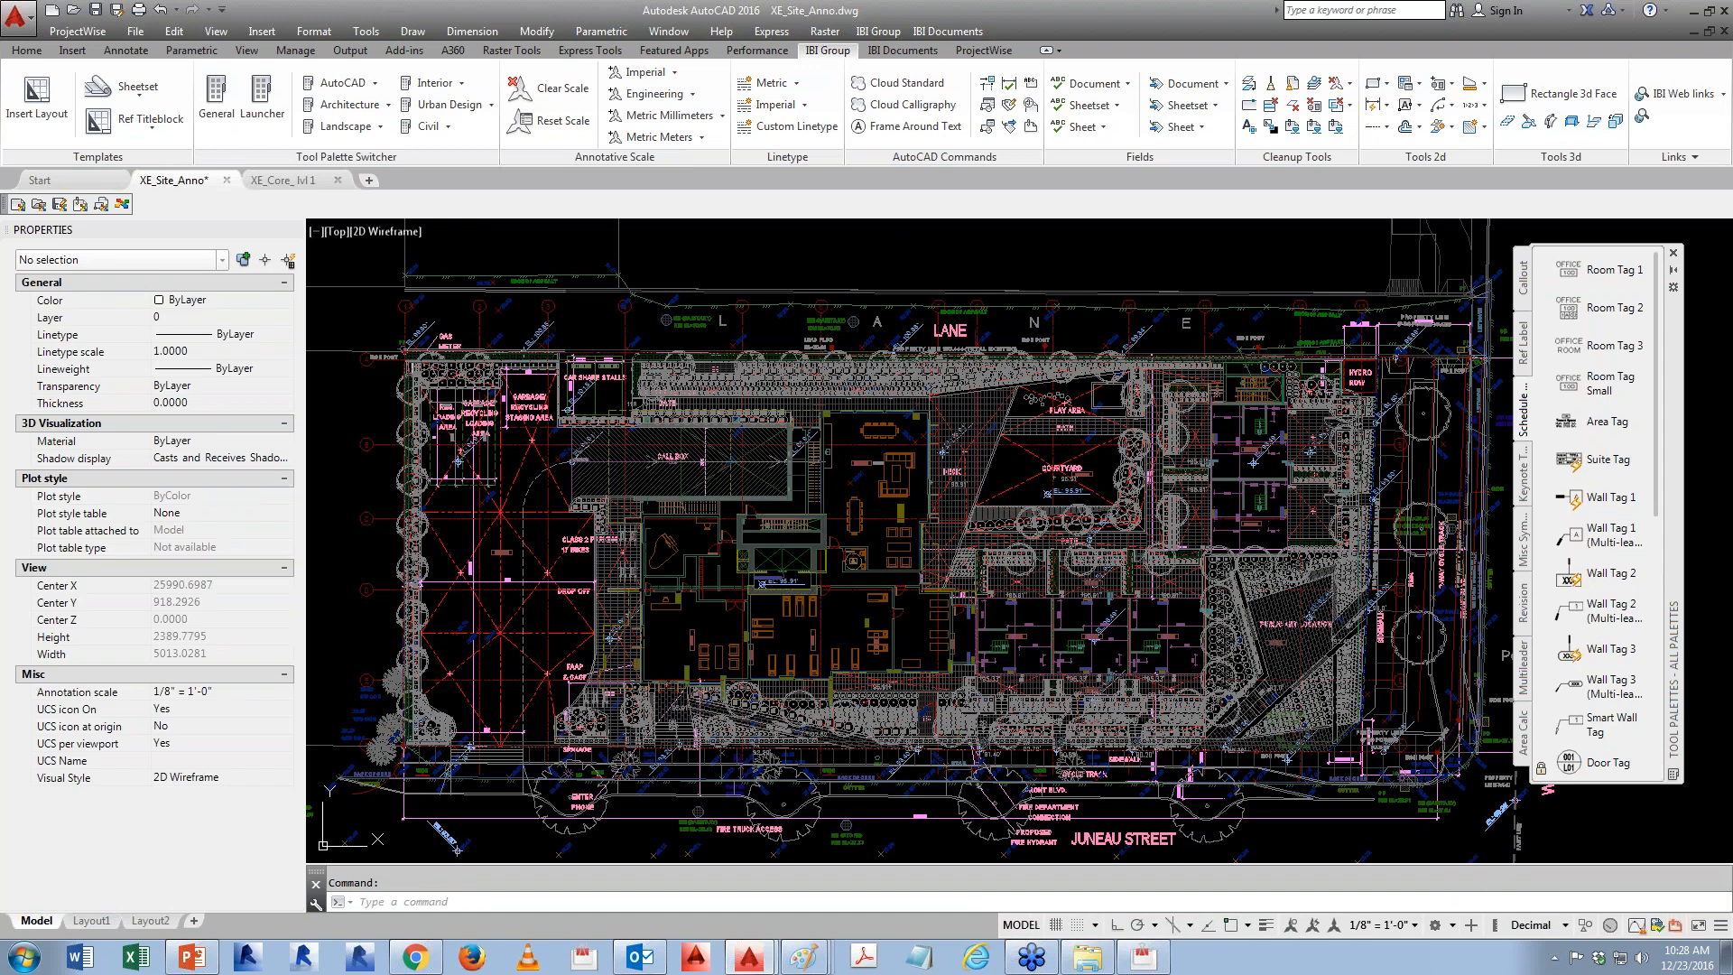
scroll(812, 583, "up", 6)
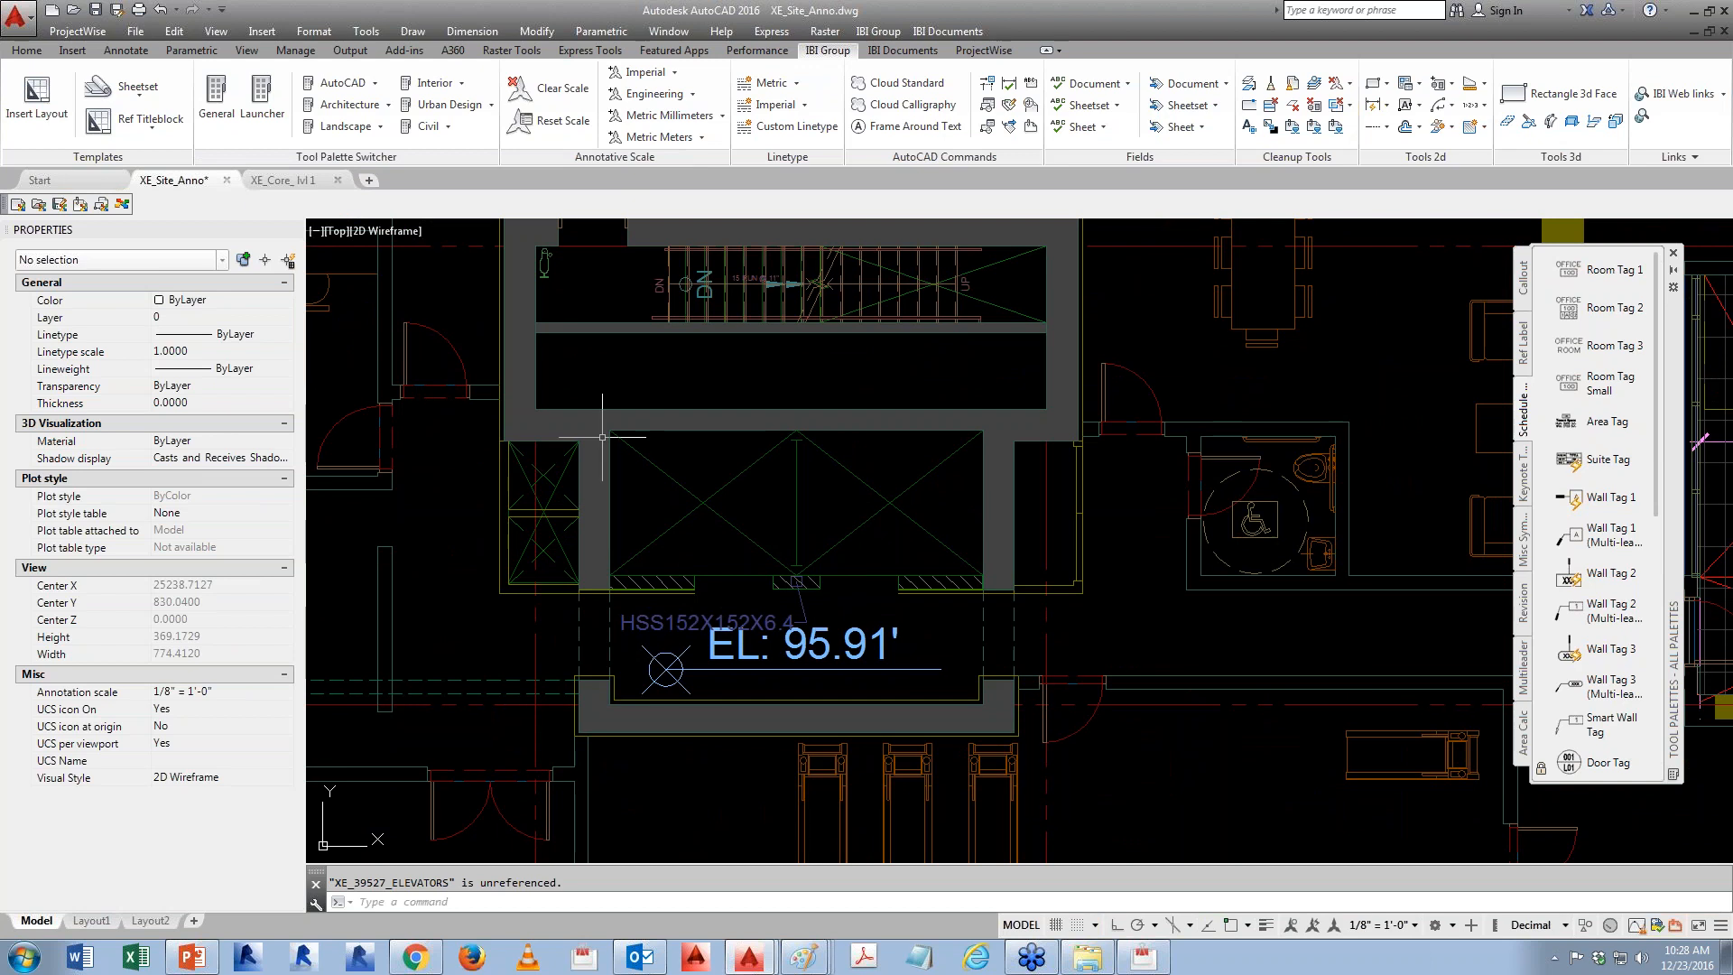
left_click(176, 36)
left_click(235, 240)
scroll(1039, 414, "down", 5)
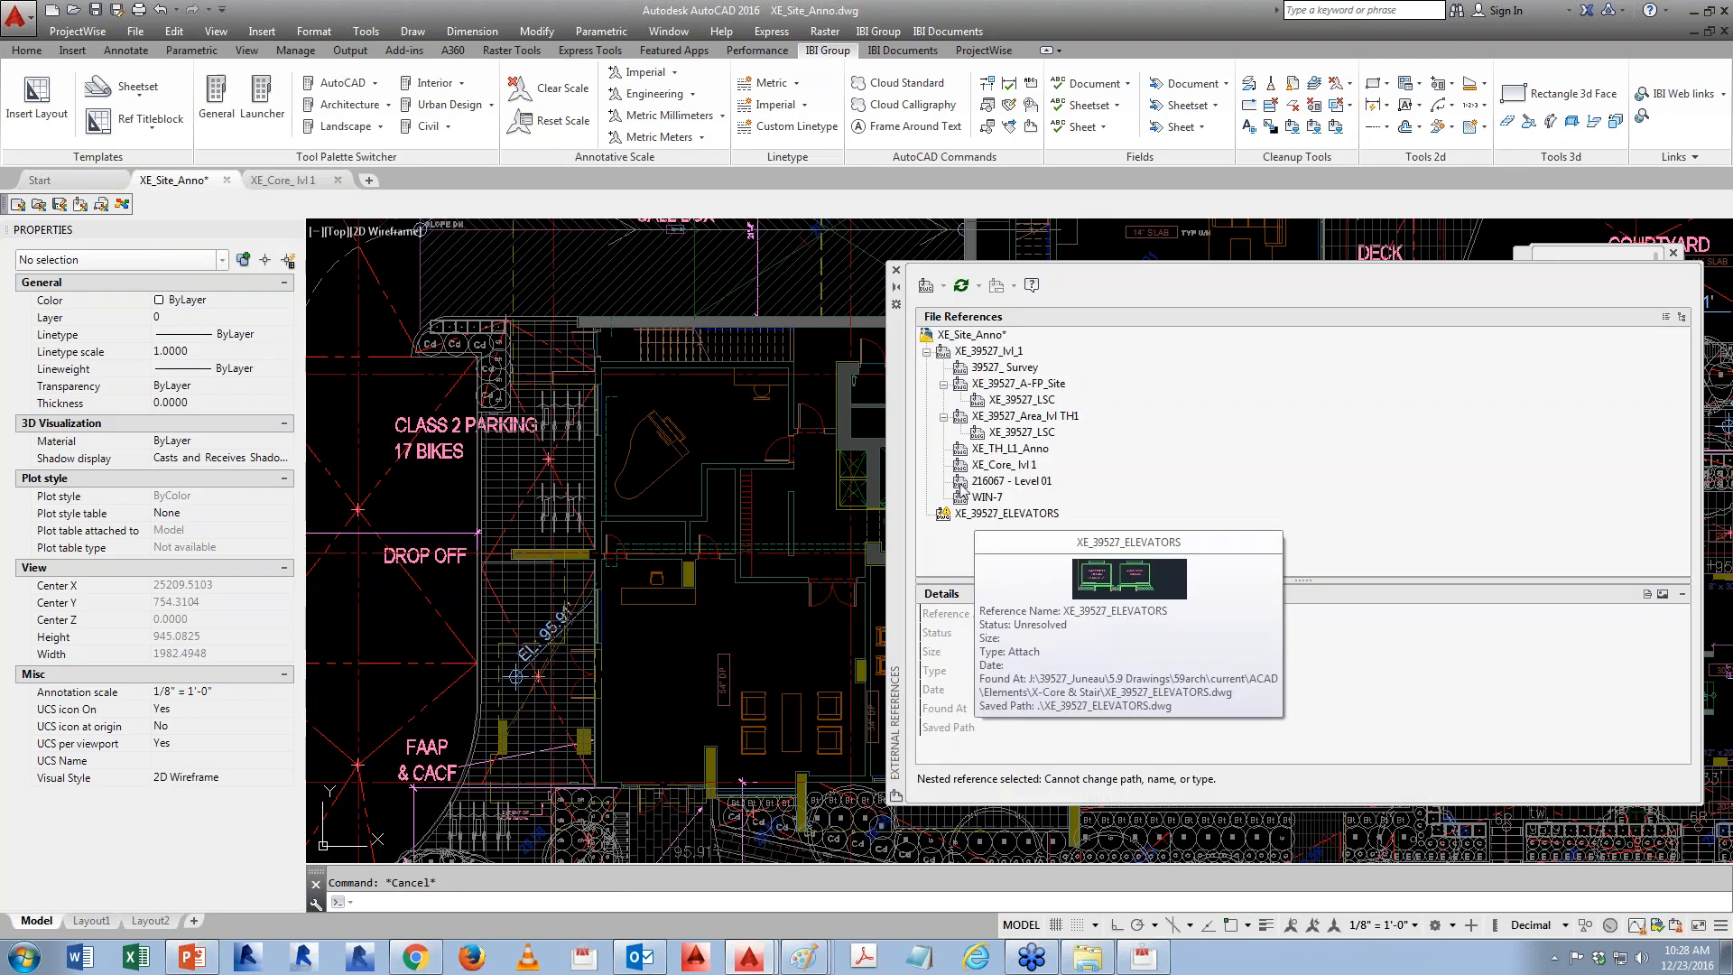
- Detach the XE_39527_ELEVATORS reference from XE_Site_Anno and paste the copied elevators xref to its original coordinates again
right_click(1026, 521)
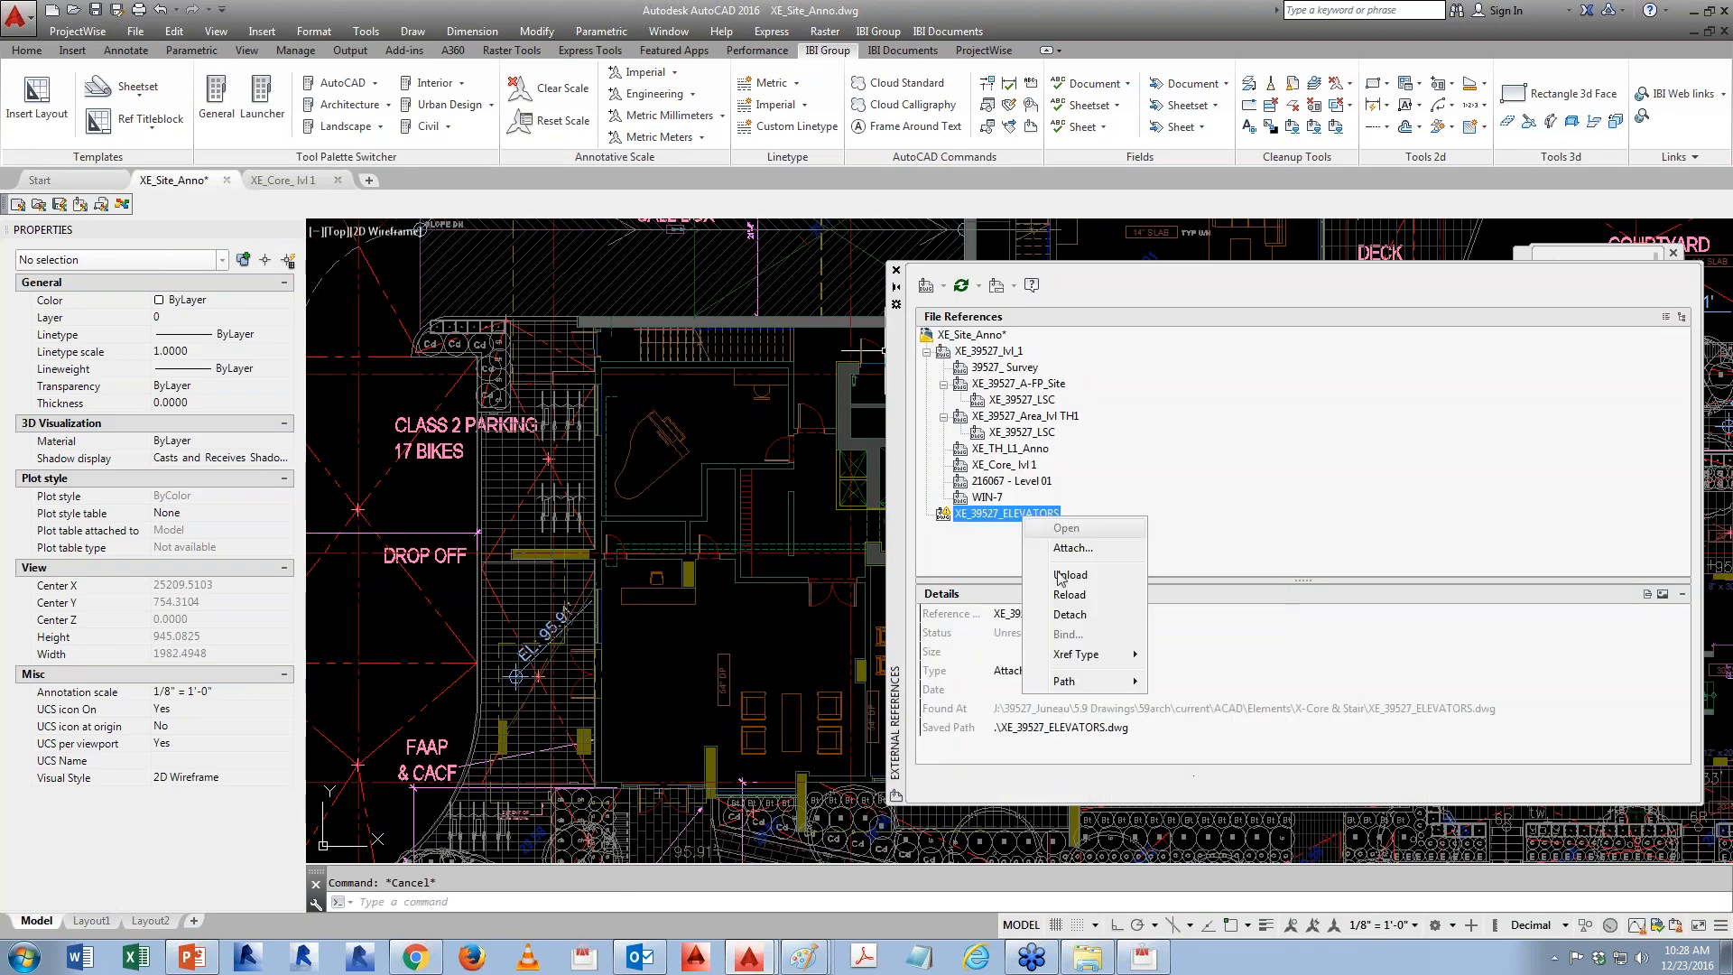
left_click(1078, 616)
left_click(896, 270)
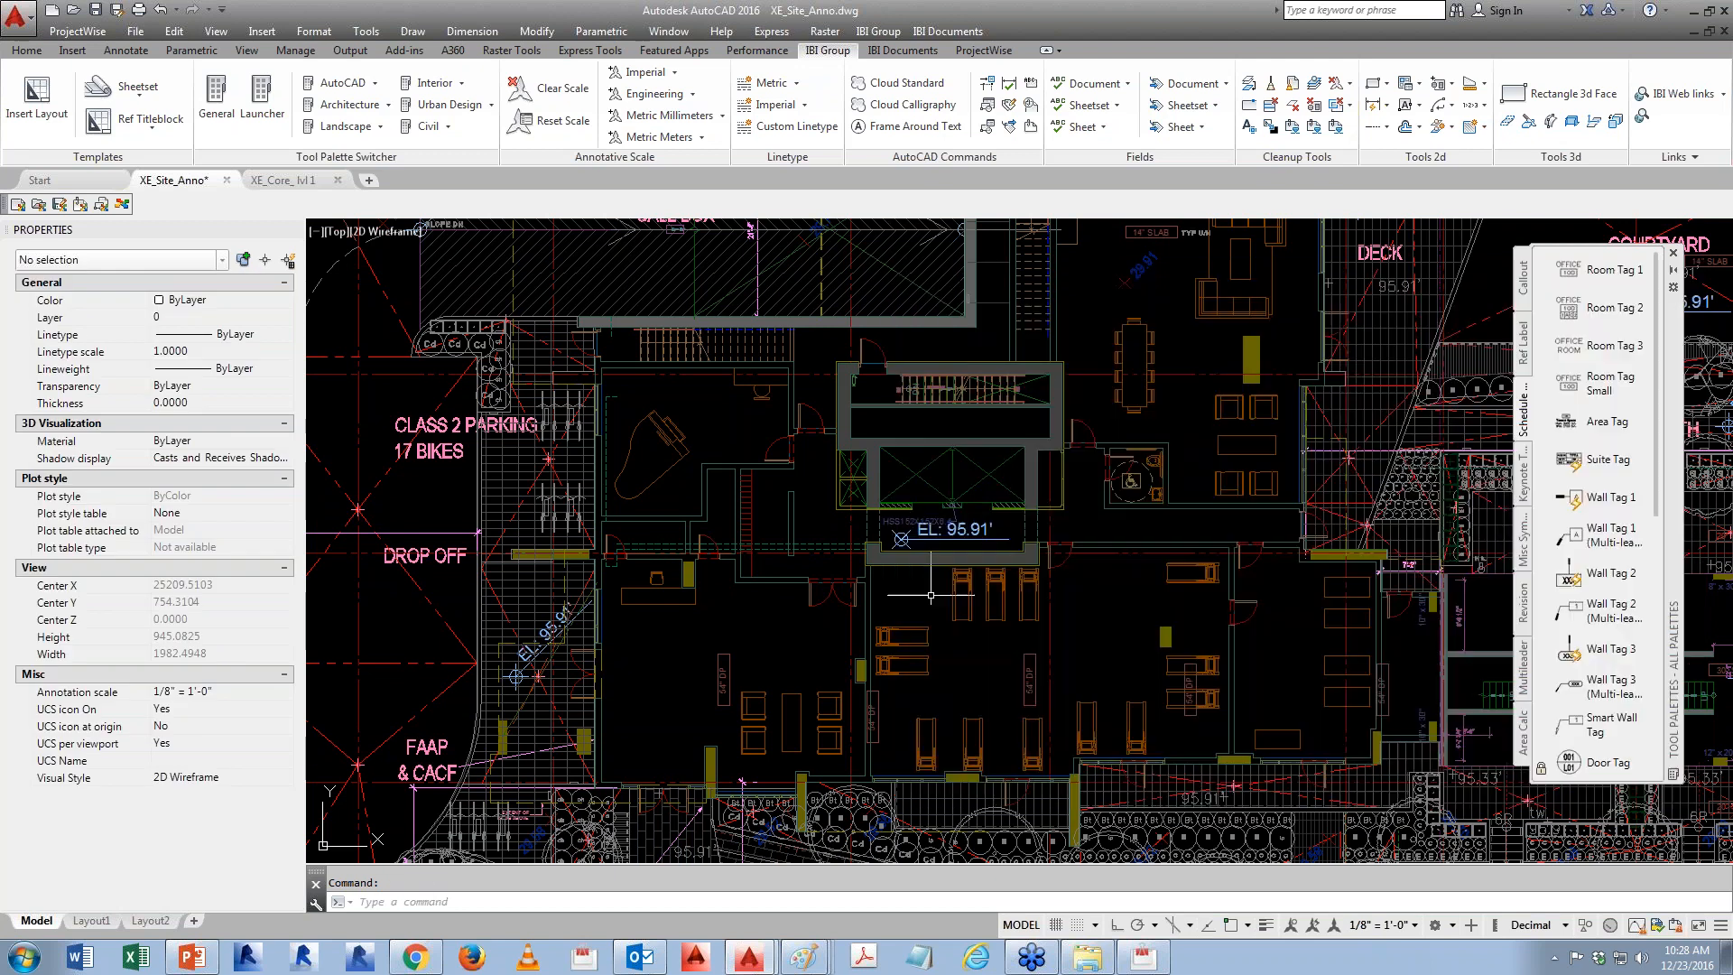
left_click(174, 31)
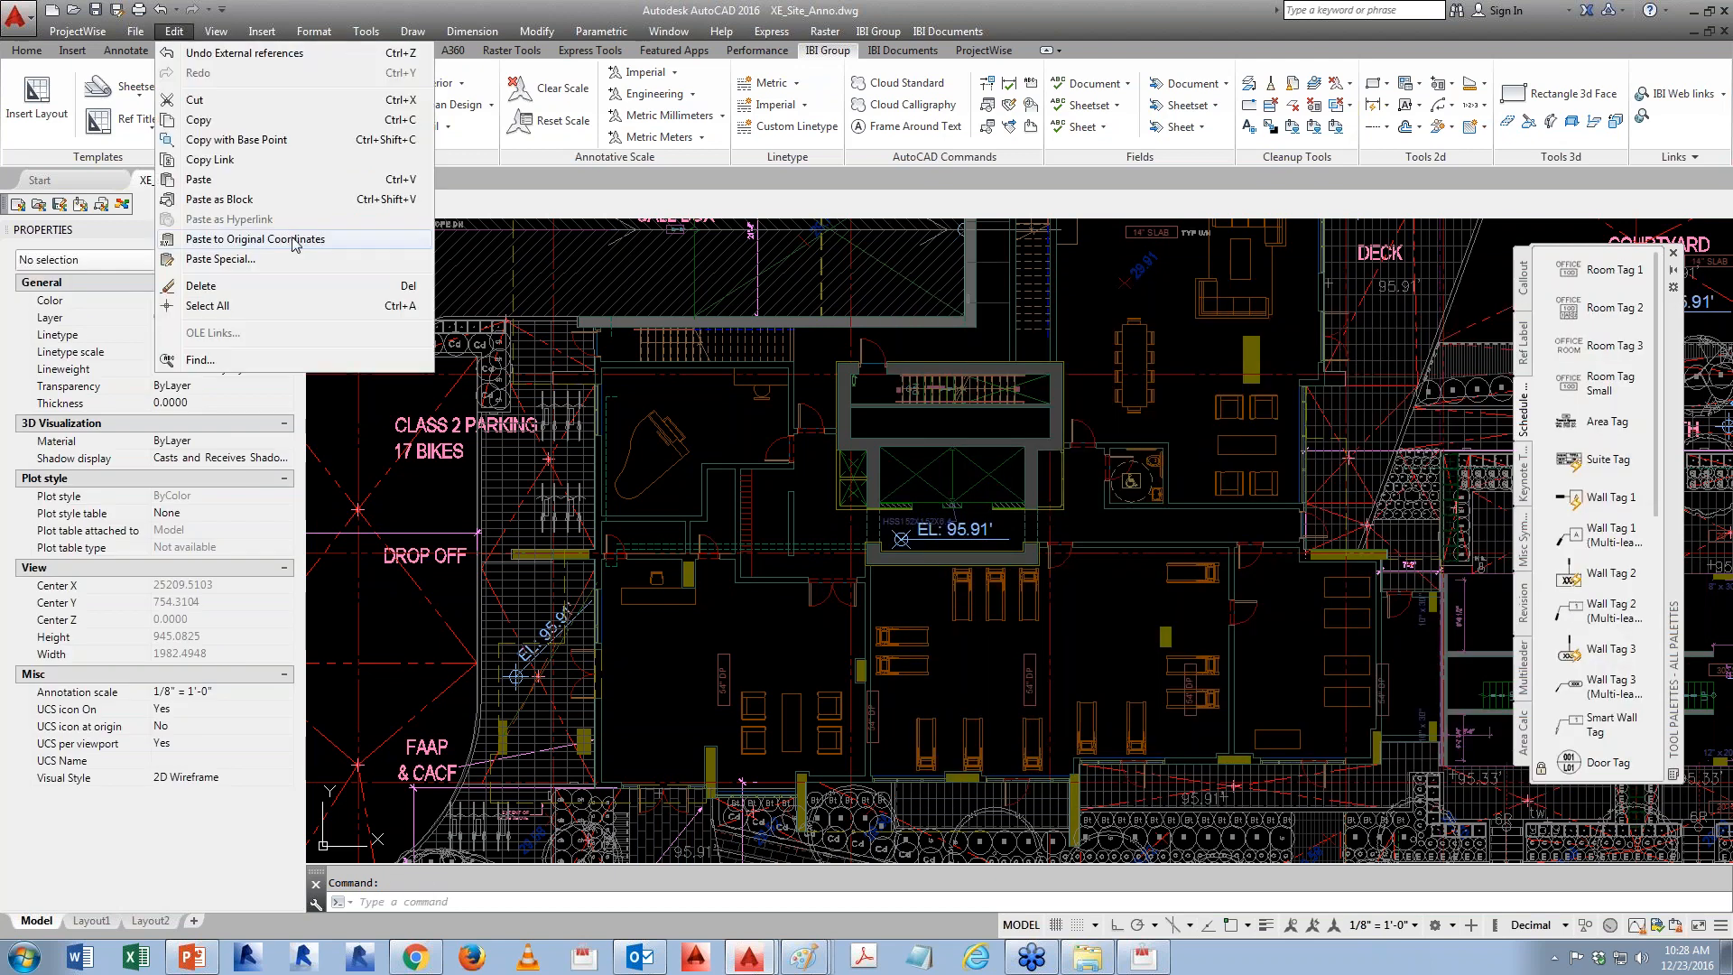
left_click(255, 238)
scroll(773, 438, "up", 15)
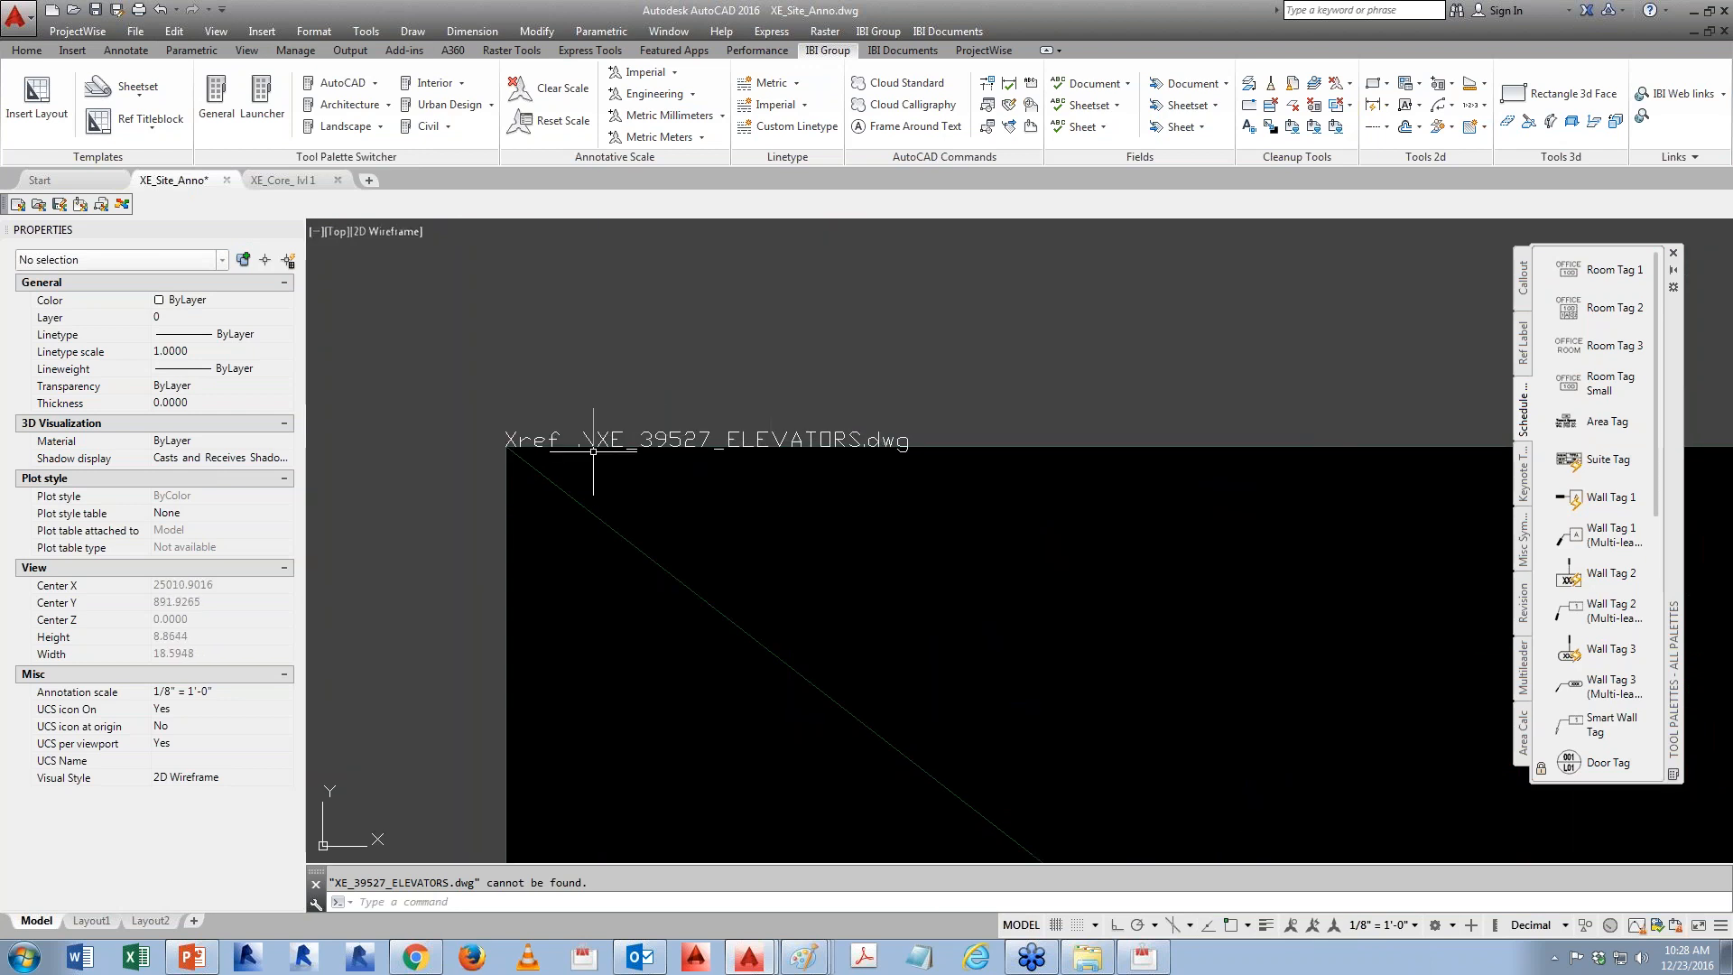
- Try to change the saved path of XE_39527_ELEVATORS in XE_Site_Anno to ..\XE_39527_ELEVATORS.dwg
type("xr")
key("Return")
left_click(1019, 513)
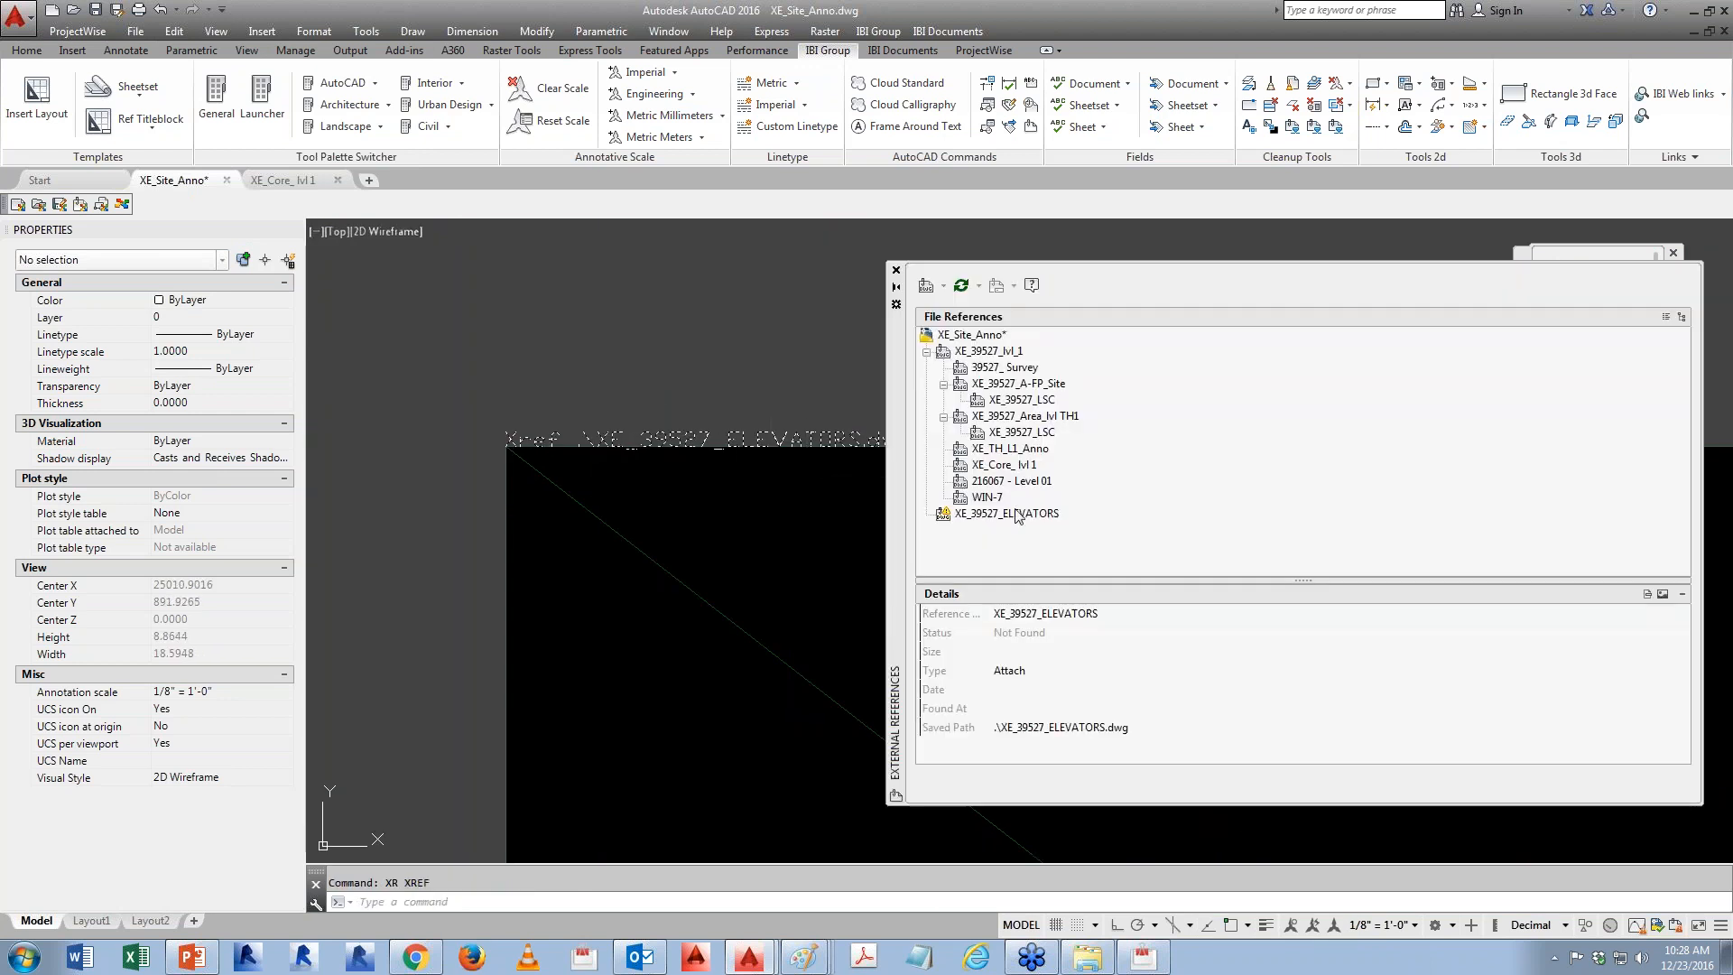
left_click(1007, 729)
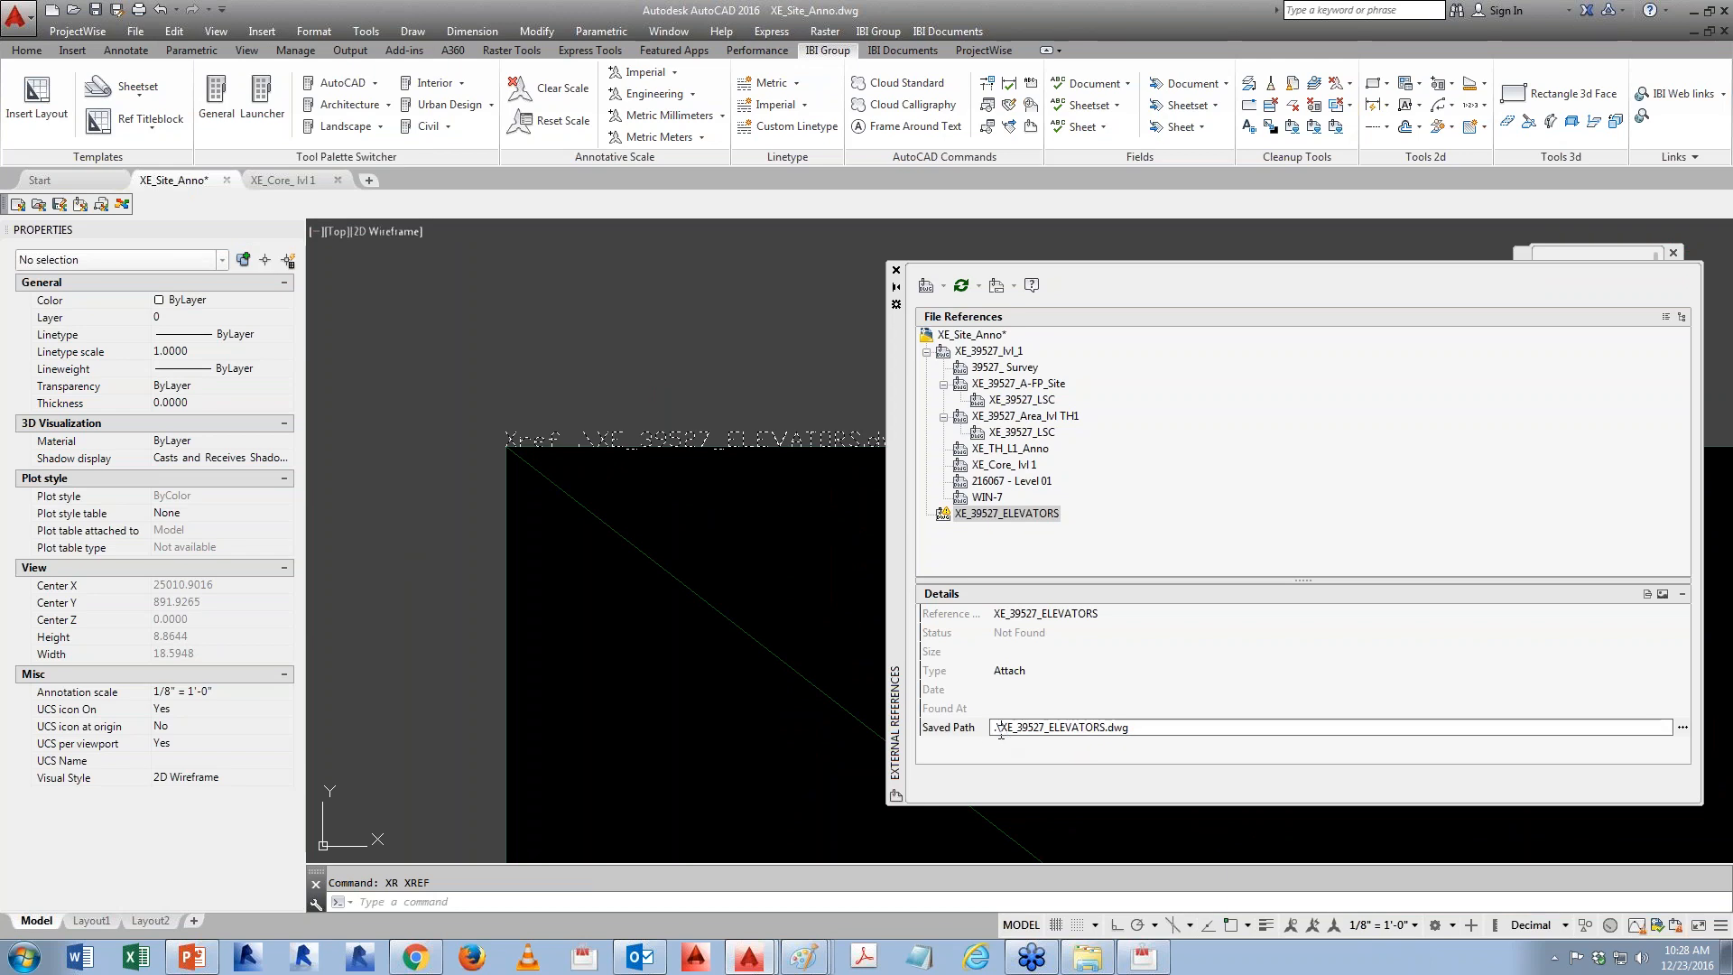
key("Home")
key("Delete")
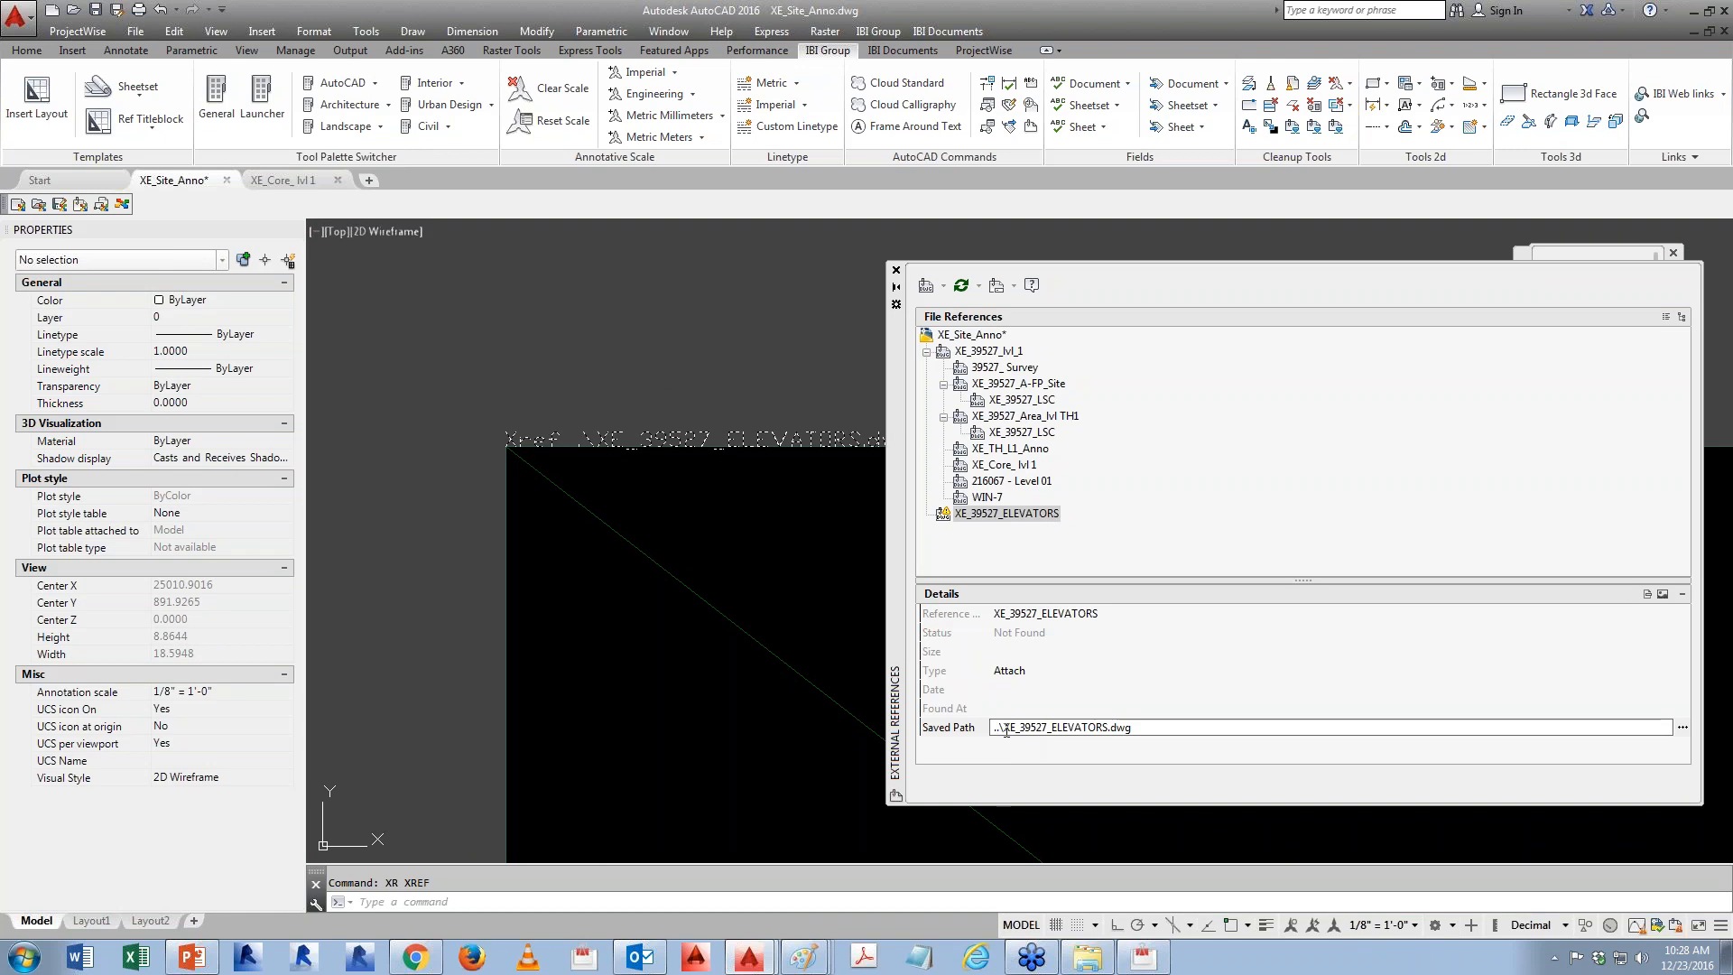
key("Return")
- In the XE_Core_lvl 1 drawing, try to re-path the XE_39527_ELEVATORS xref by browsing for its source file, and close the reference list
left_click(295, 185)
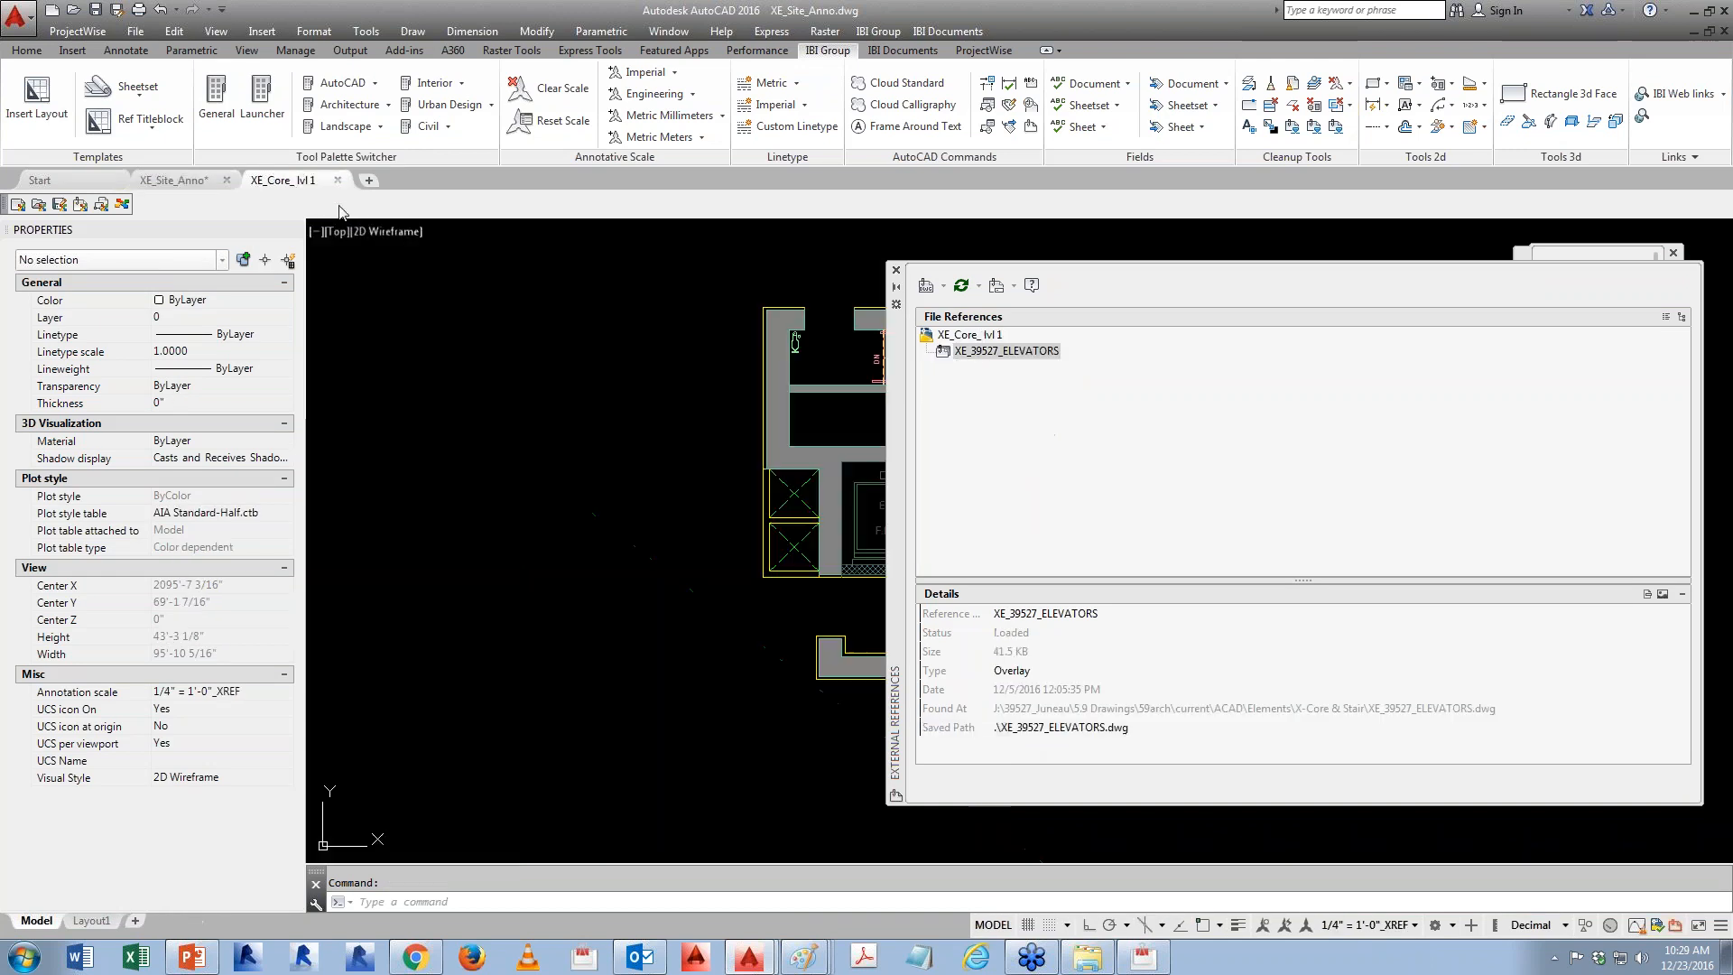
type("x")
key("Escape")
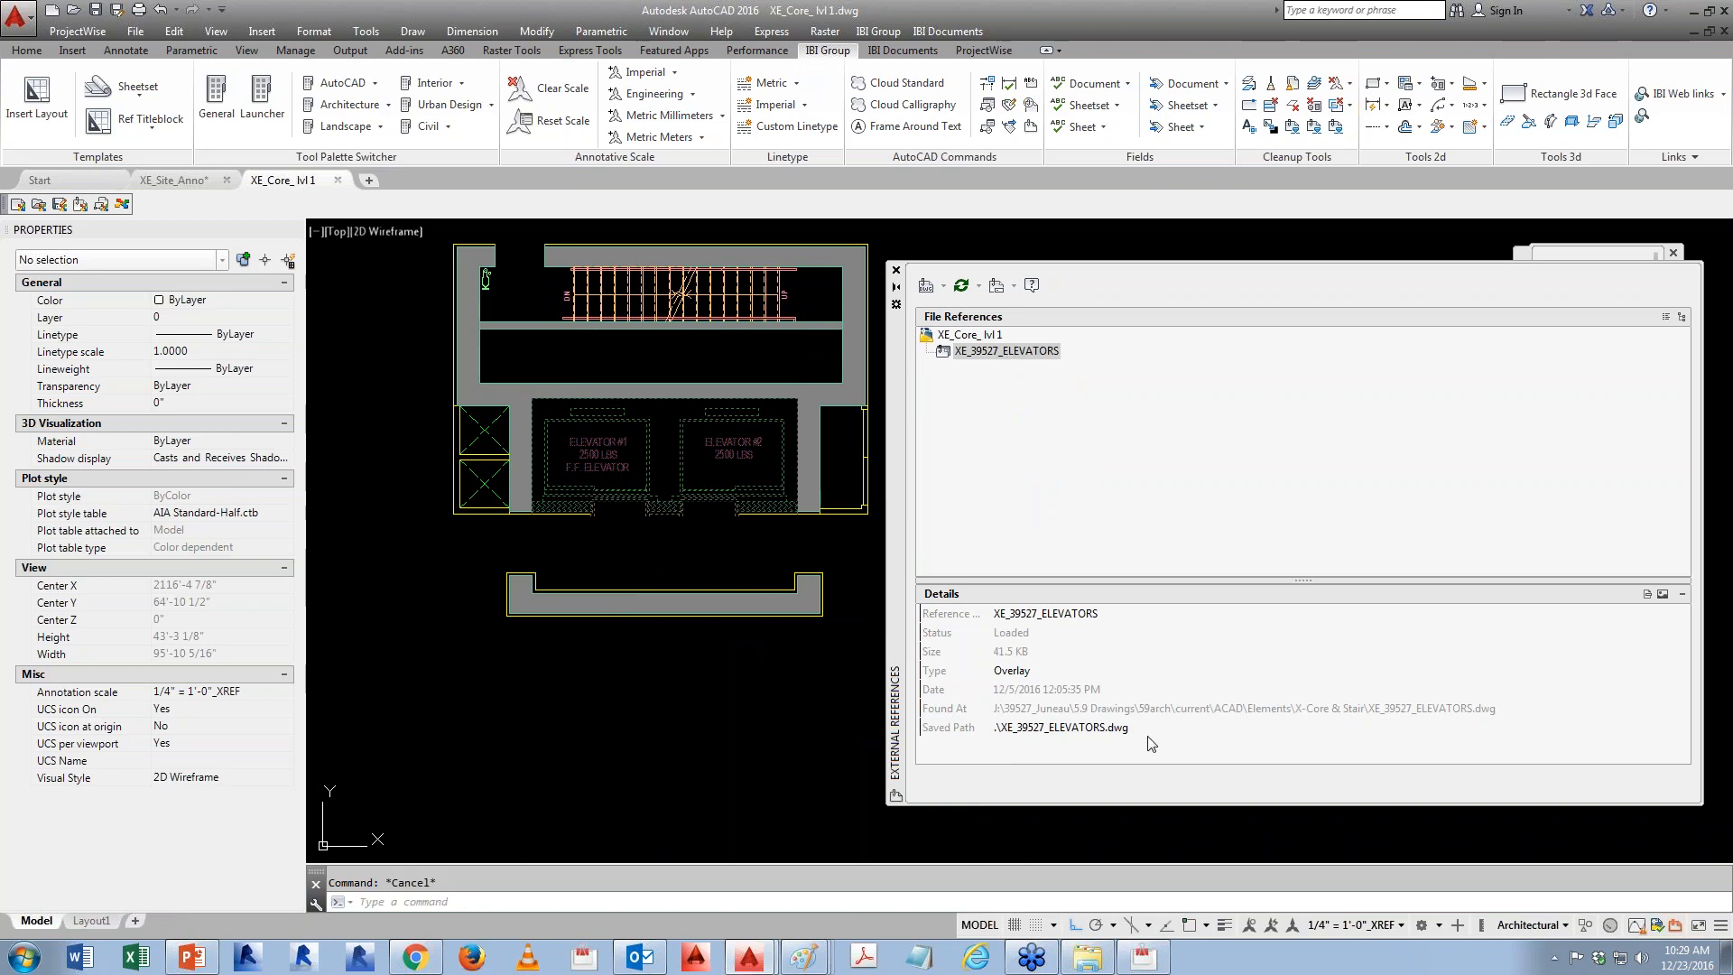
left_click(1293, 725)
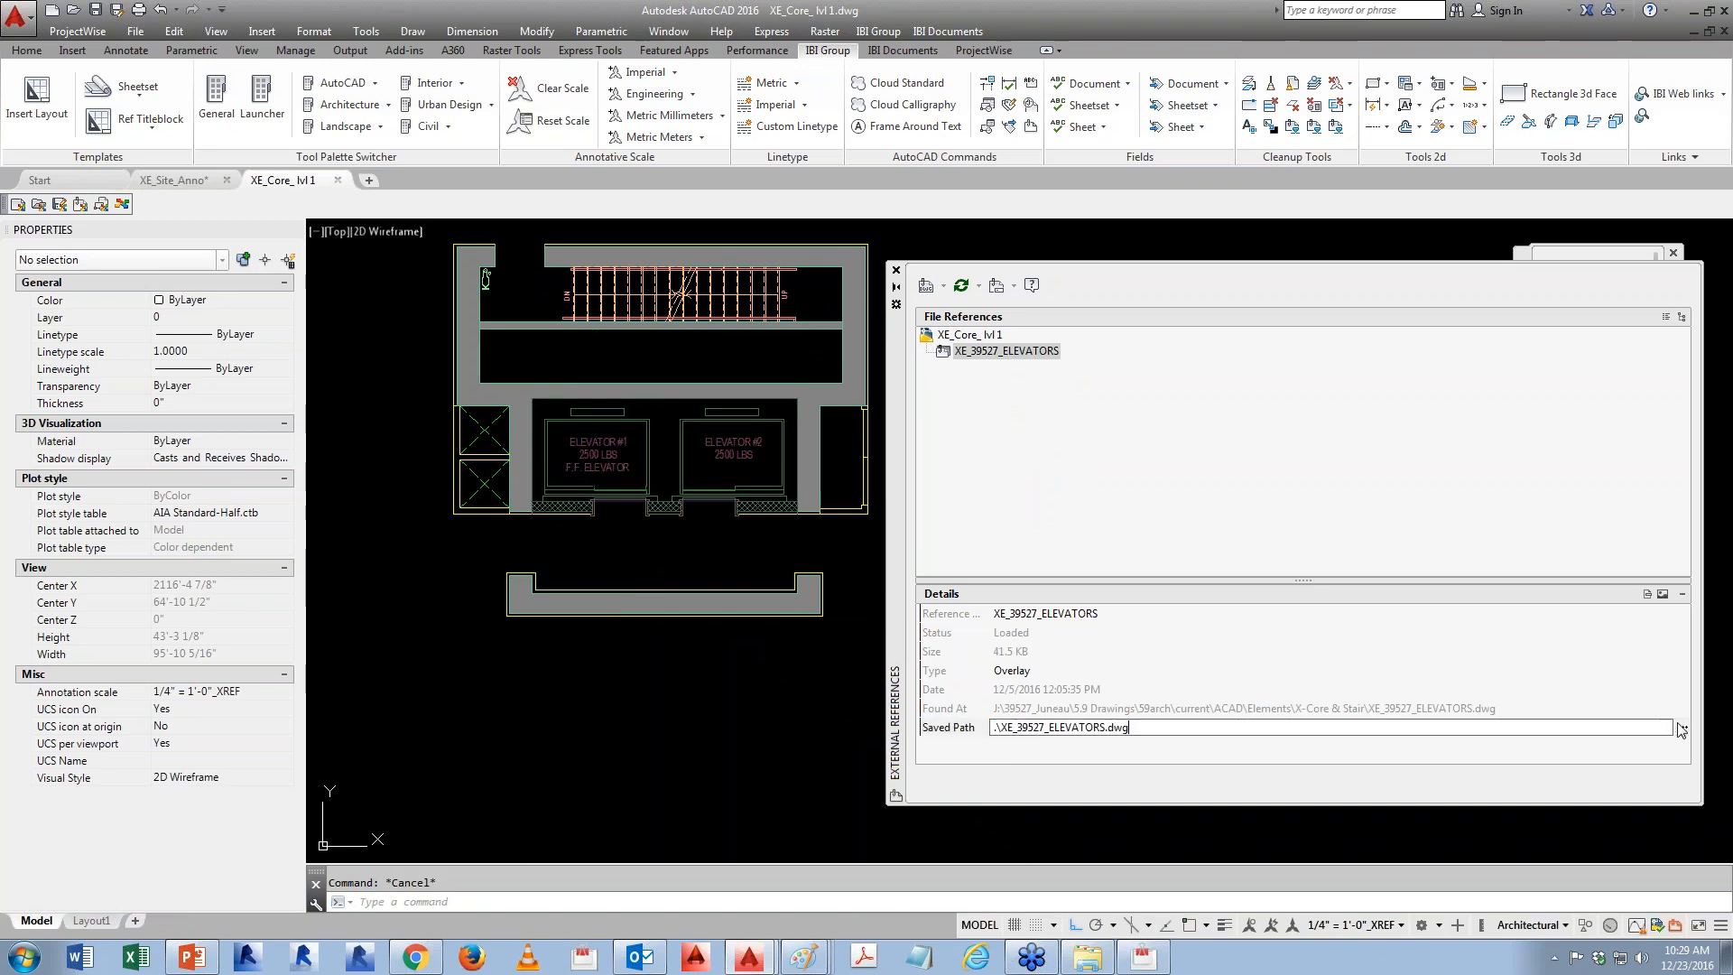
left_click(1682, 727)
key("Escape")
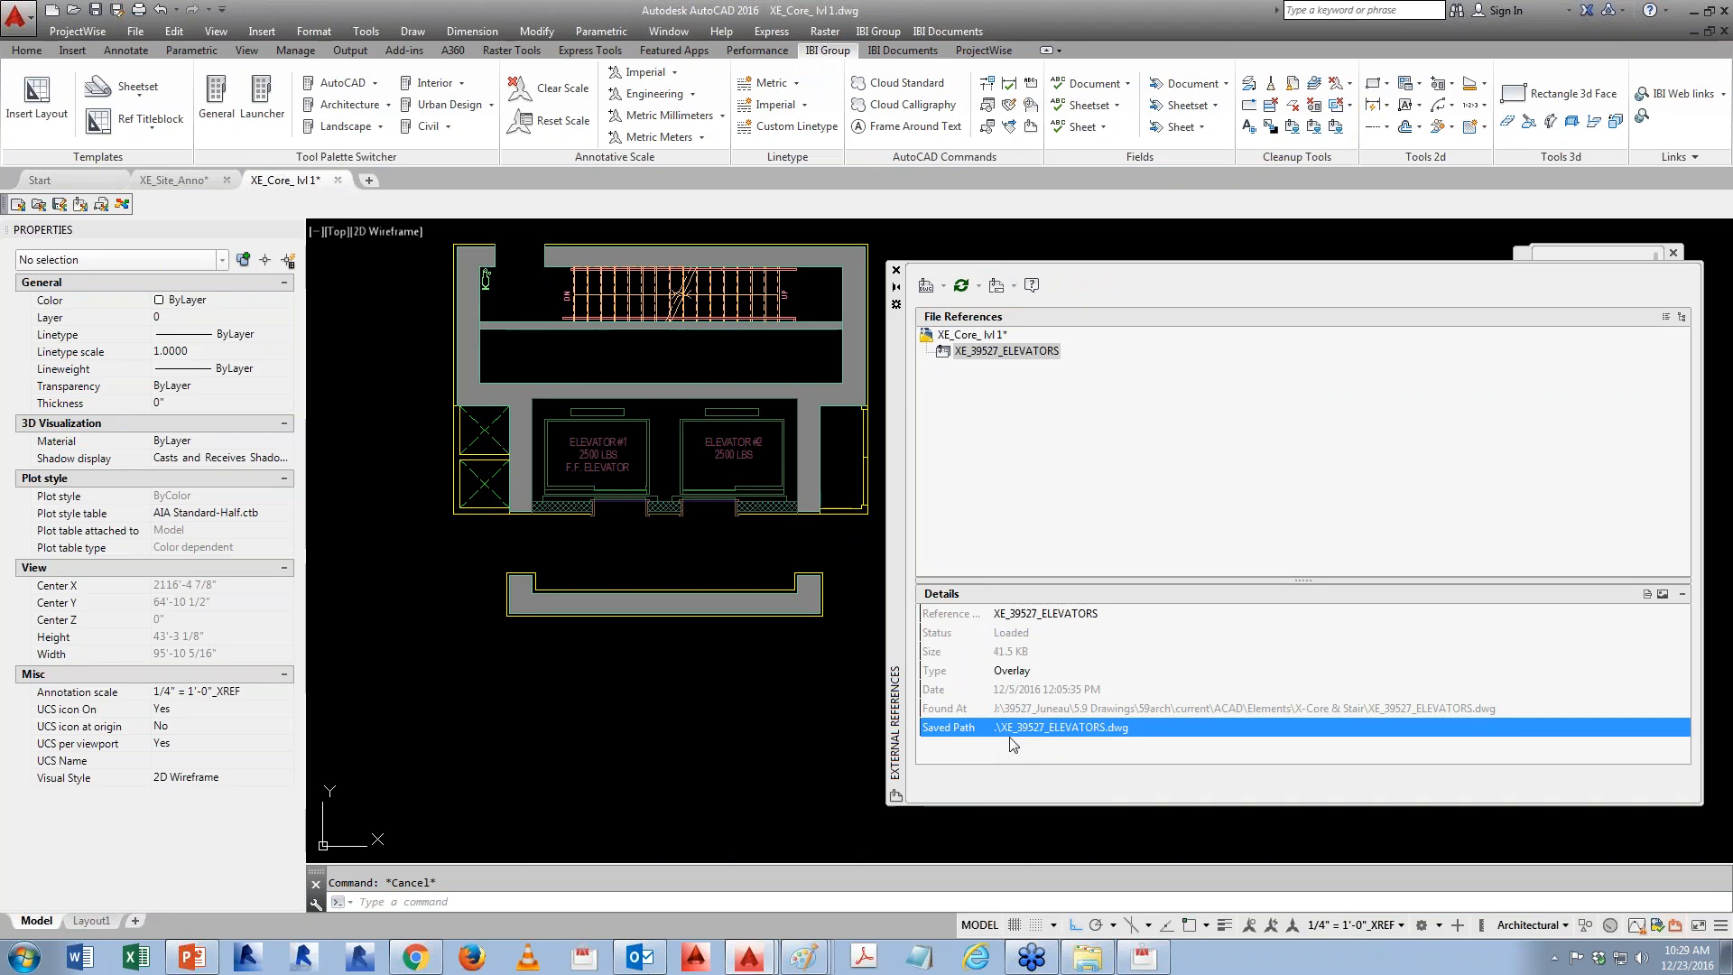
left_click(896, 270)
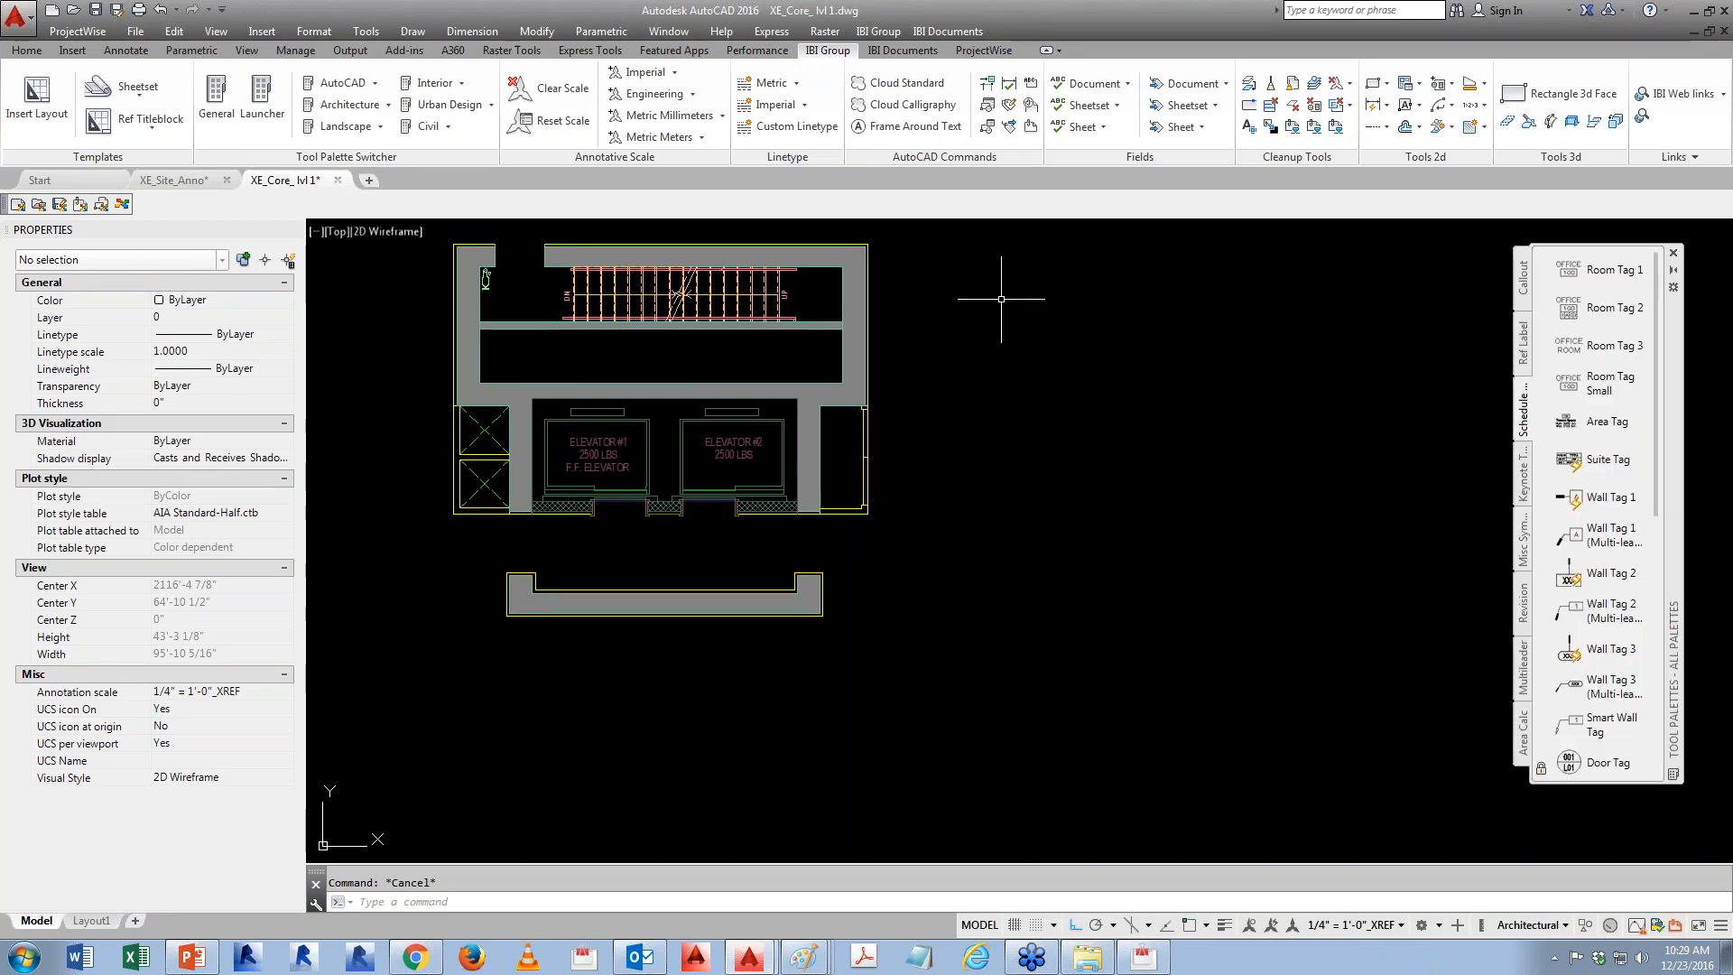
- Run CLASSICXREF and save the full found path as the saved path of the XE_39527_ELEVATORS xref
type("classc")
key("BackSpace")
type("icxref")
key("Return")
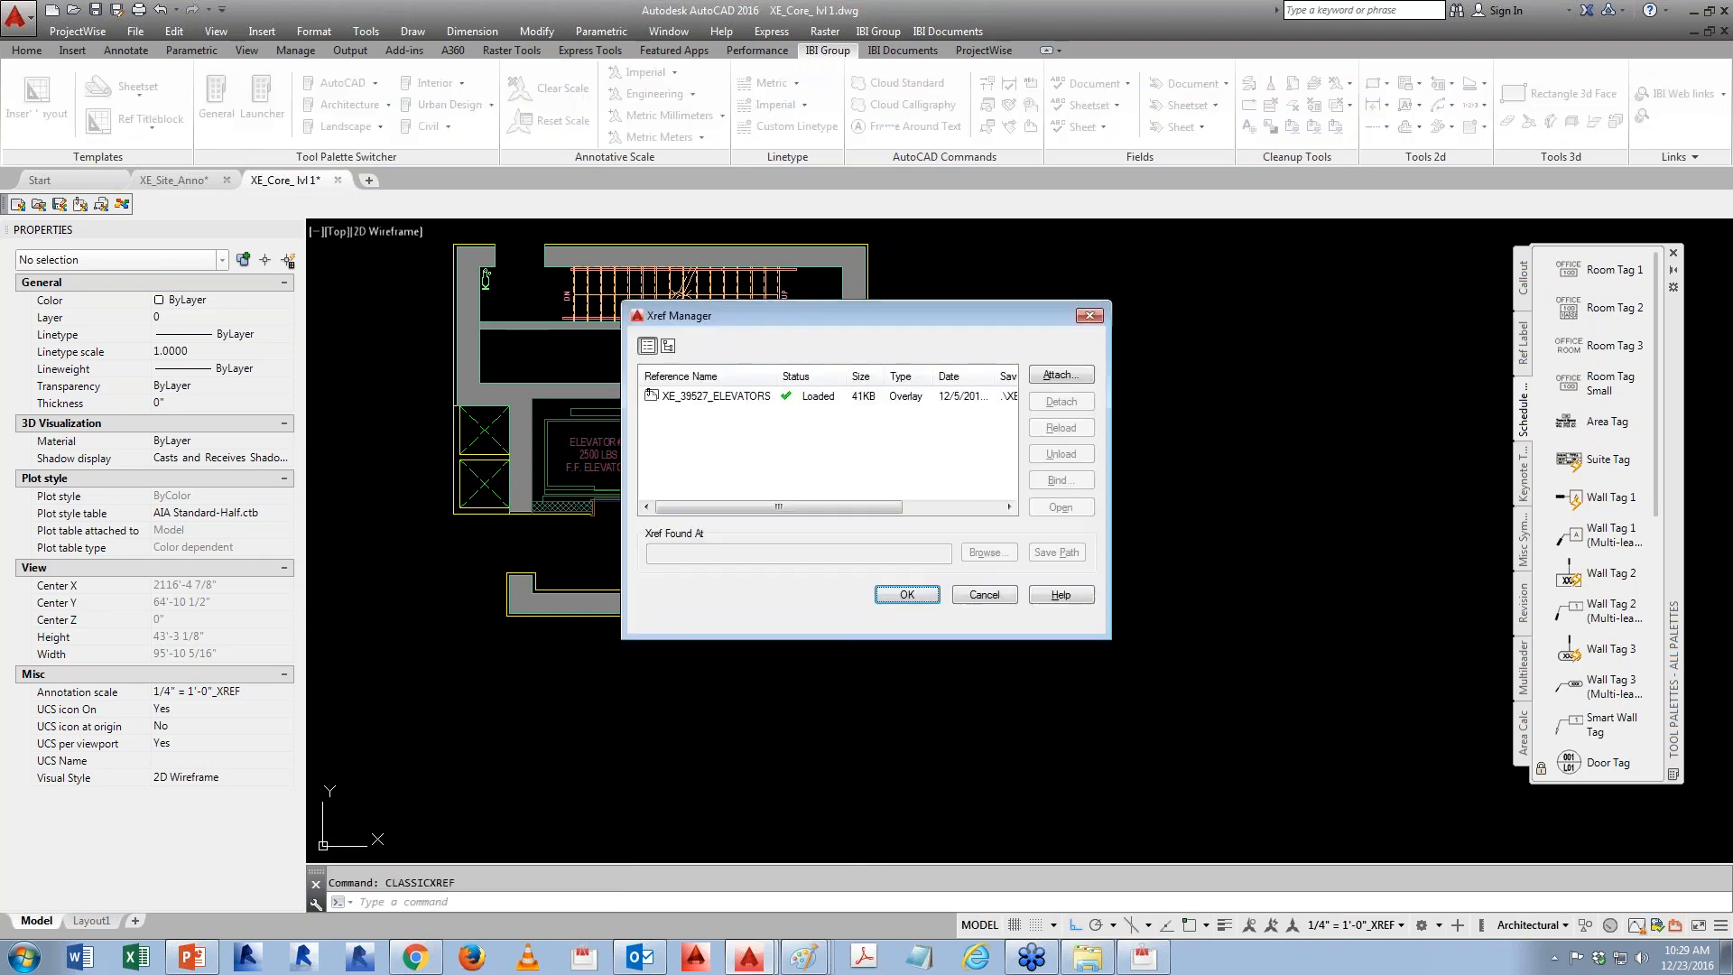
left_click(706, 398)
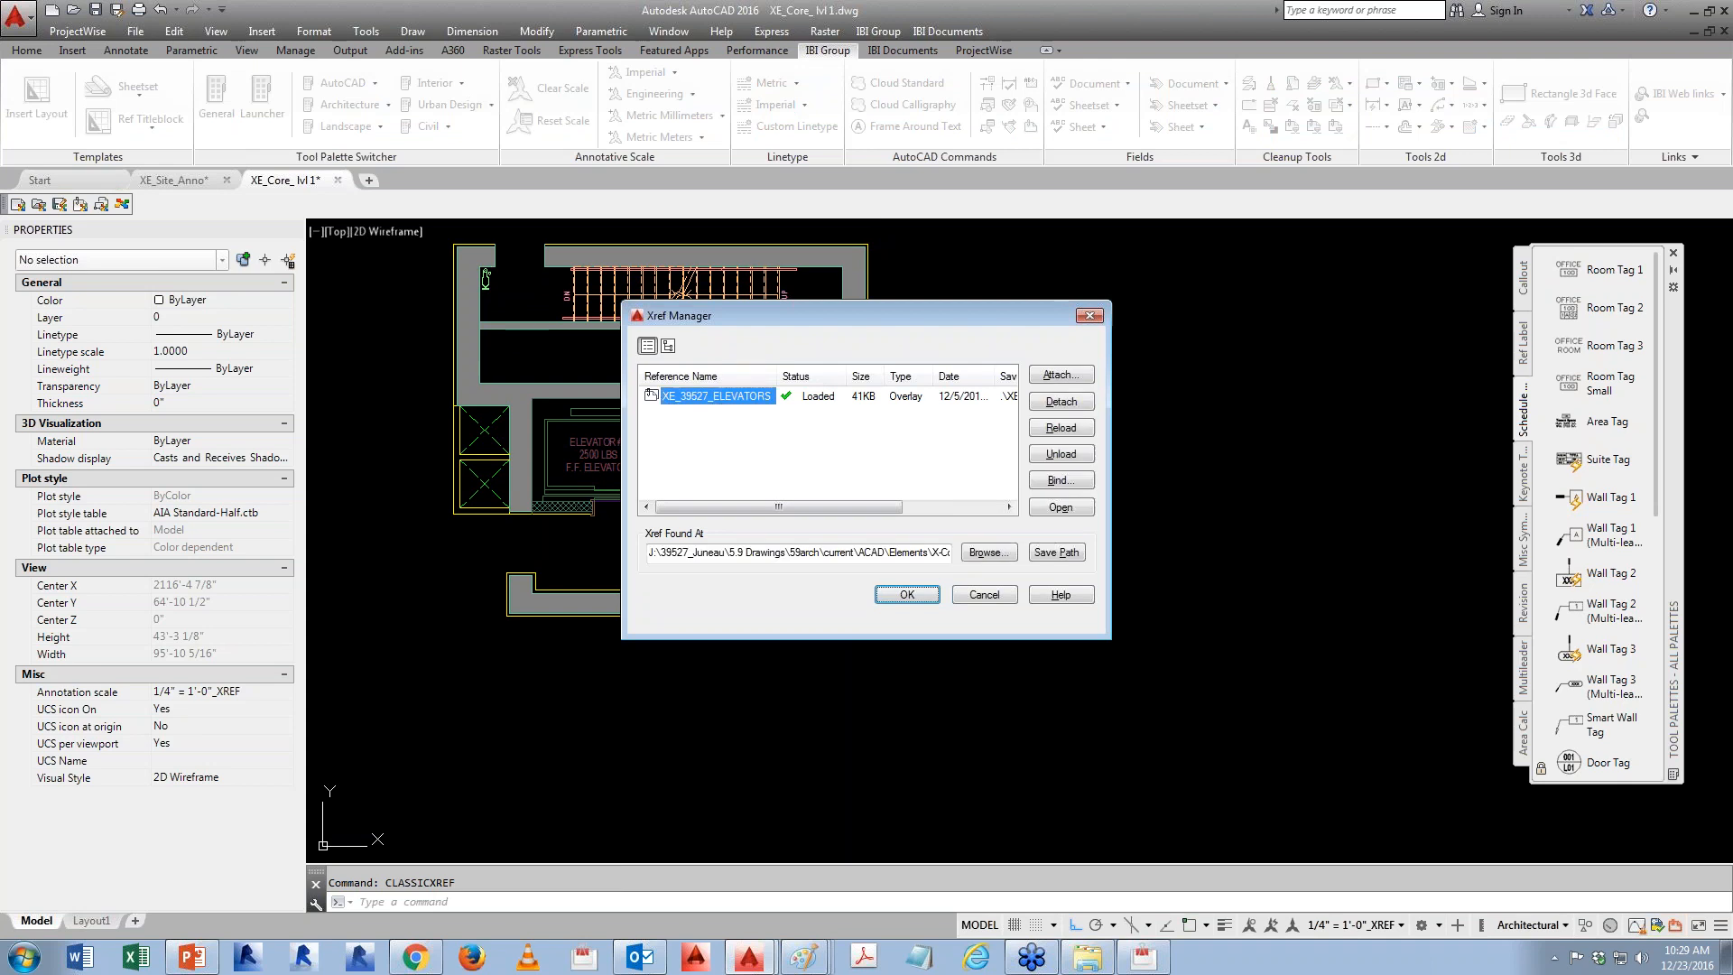
left_click(1059, 554)
- Replace the path's portion through the ACAD folder with ..\.. and save it as ..\..\Elements\X-Core & Stair\XE_39527_ELEVATORS.dwg
left_click_drag(1105, 636, 1379, 711)
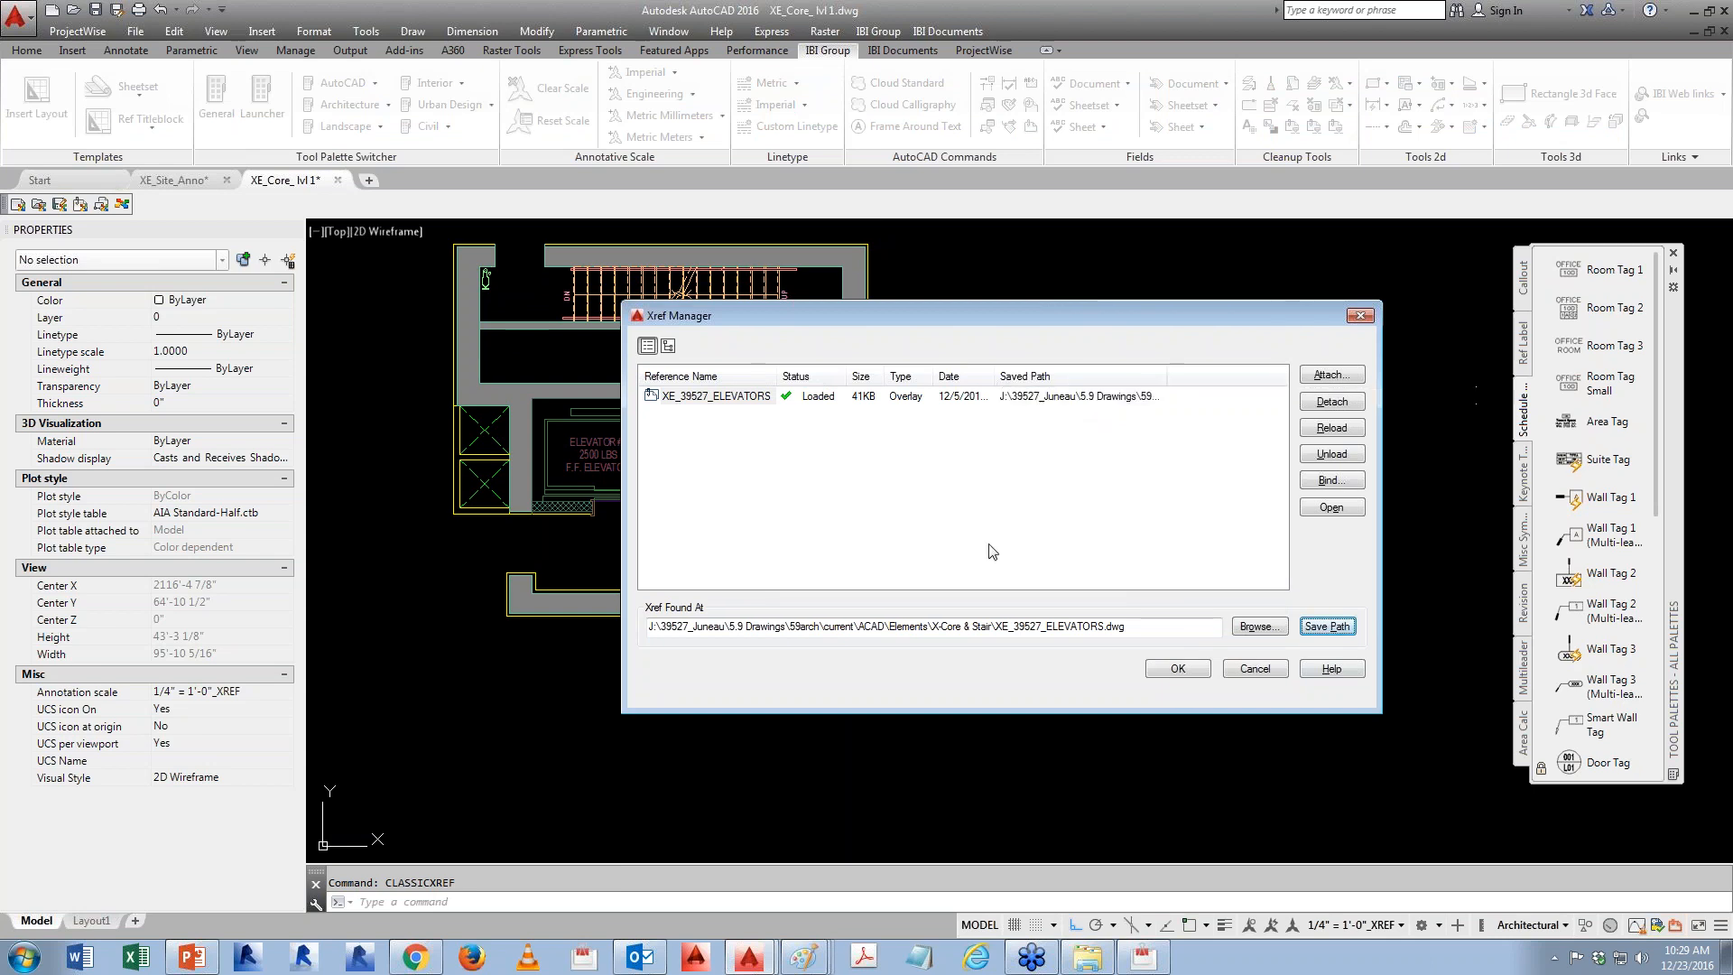
left_click_drag(888, 626, 501, 579)
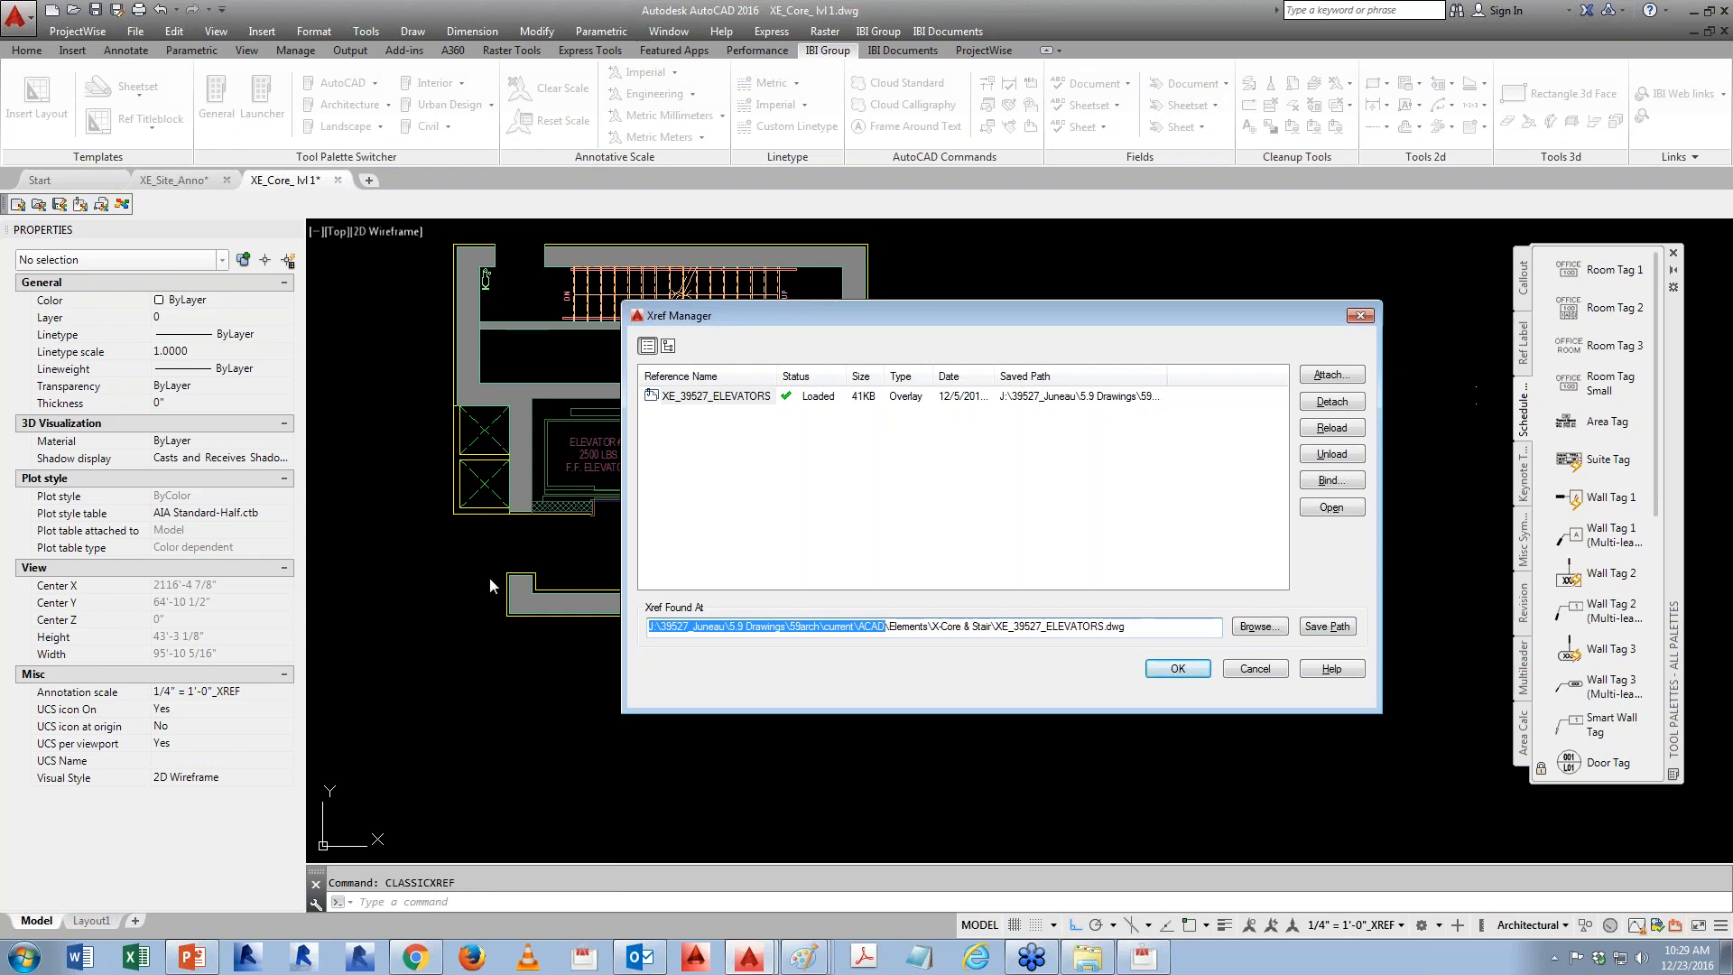
type("..\\..")
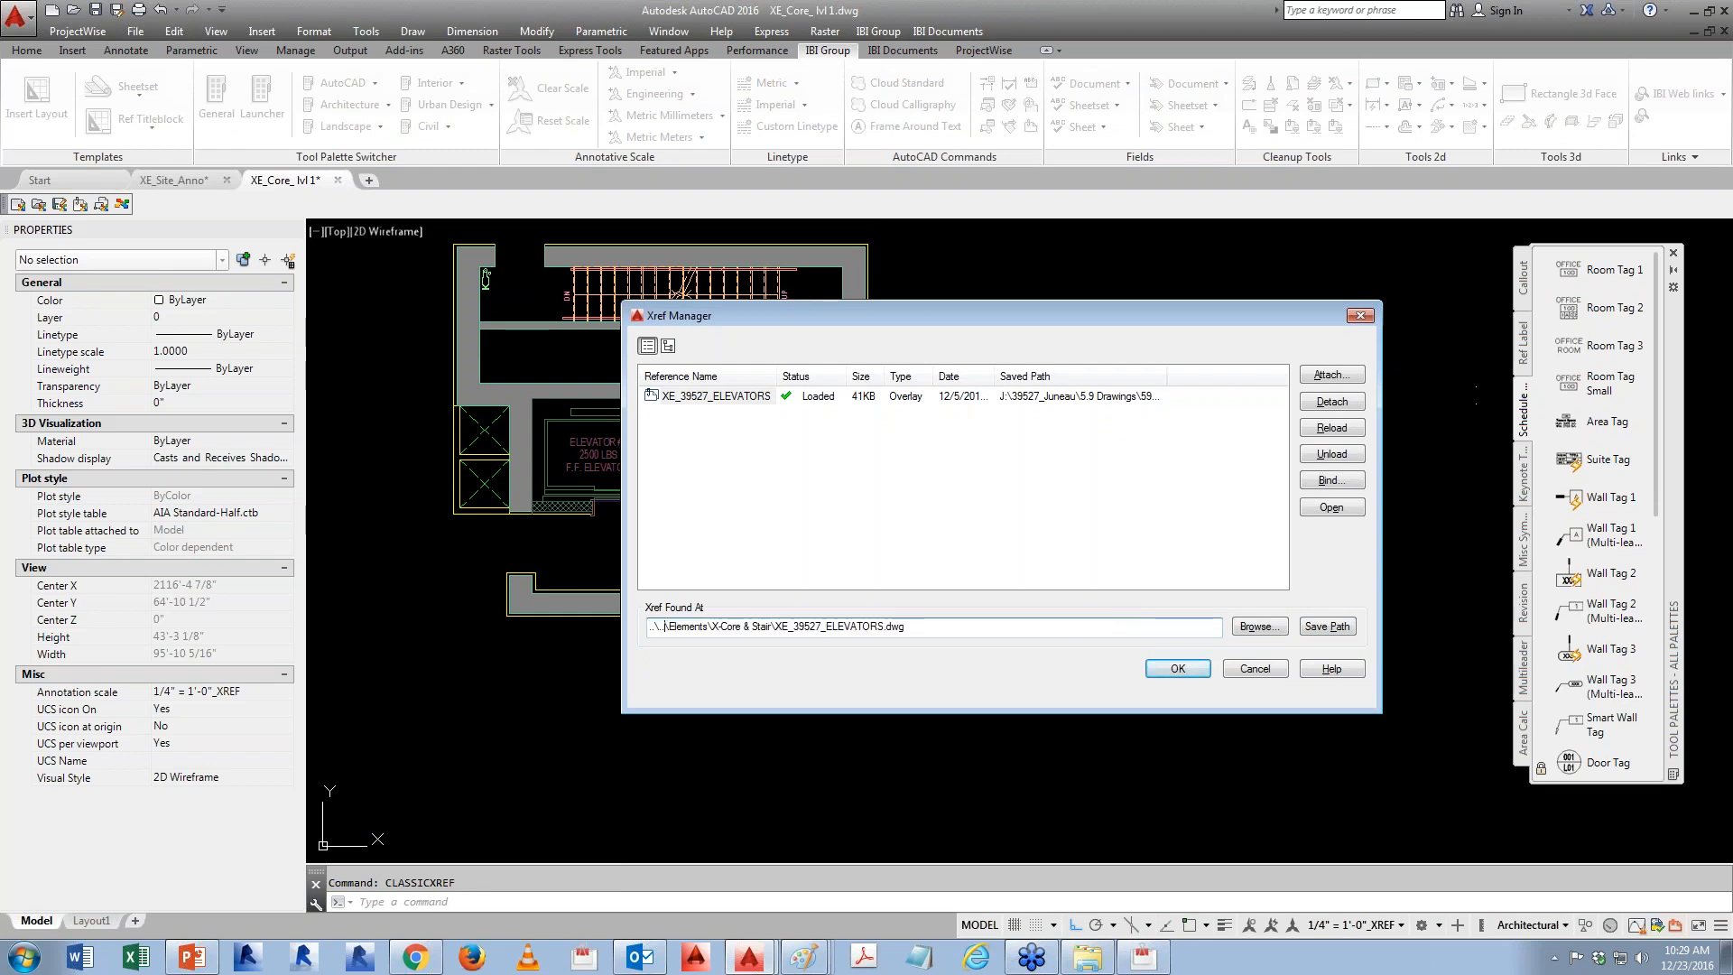
key("Return")
key("ctrl+c")
left_click(1329, 630)
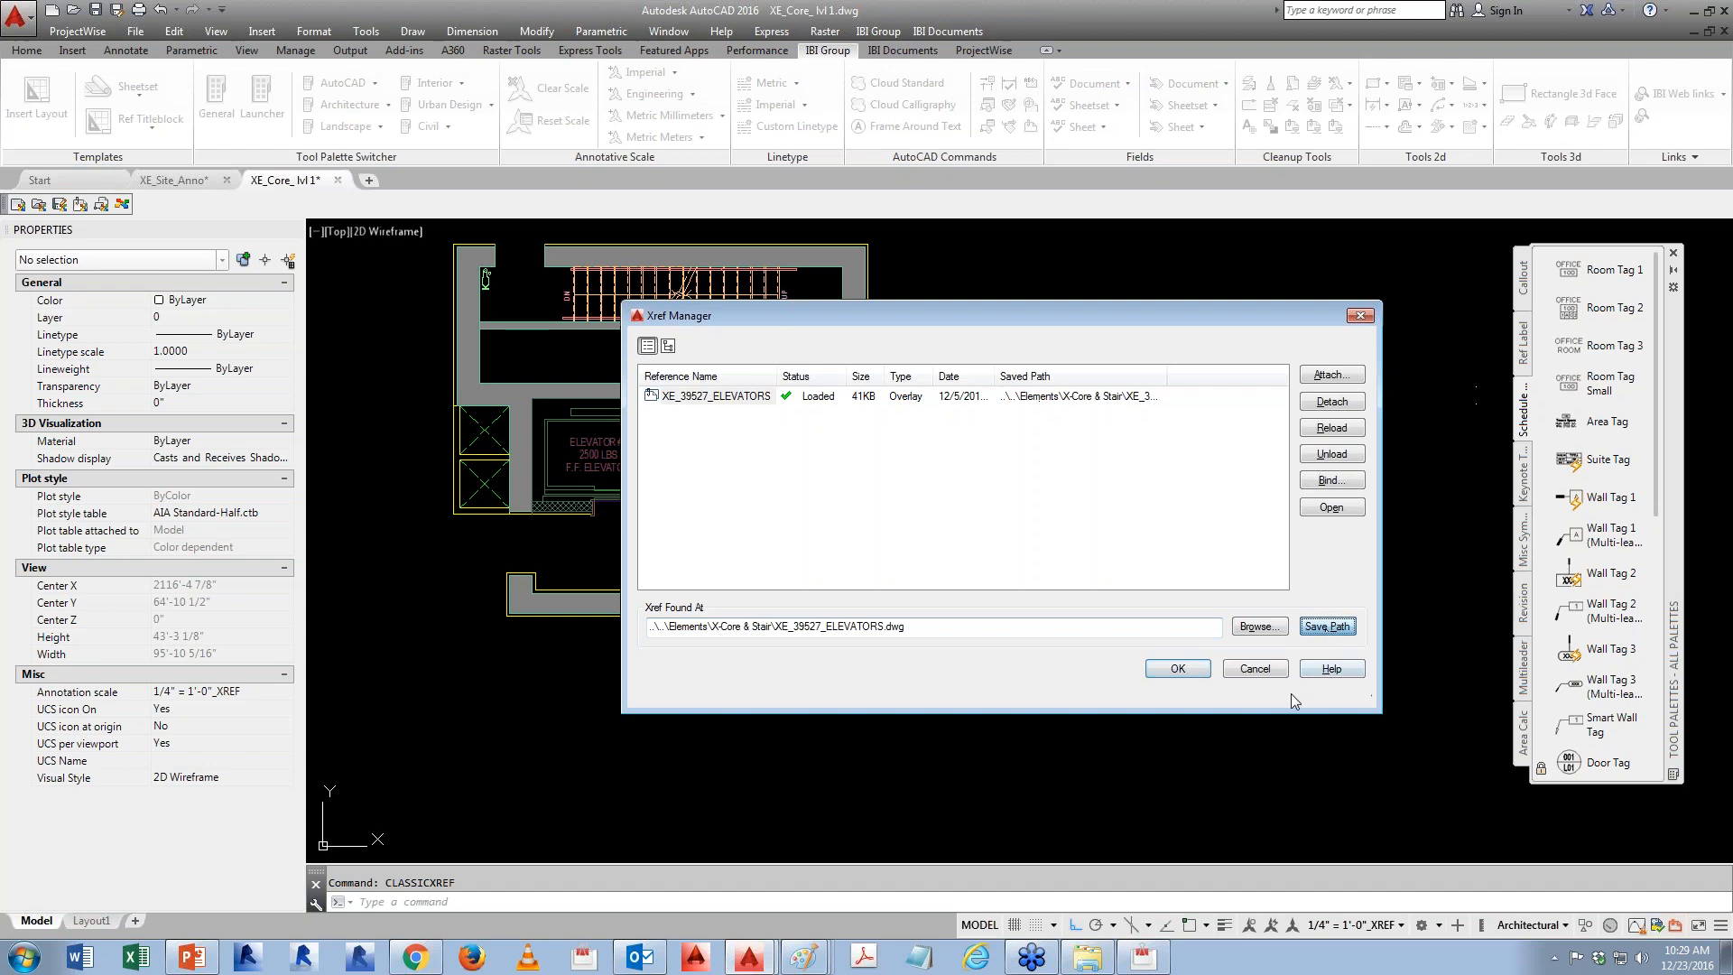
left_click(1178, 669)
- Compare the found location and saved path of XE_39527_ELEVATORS in the External References palette, and close the palette
key("Escape")
type("xr")
key("Return")
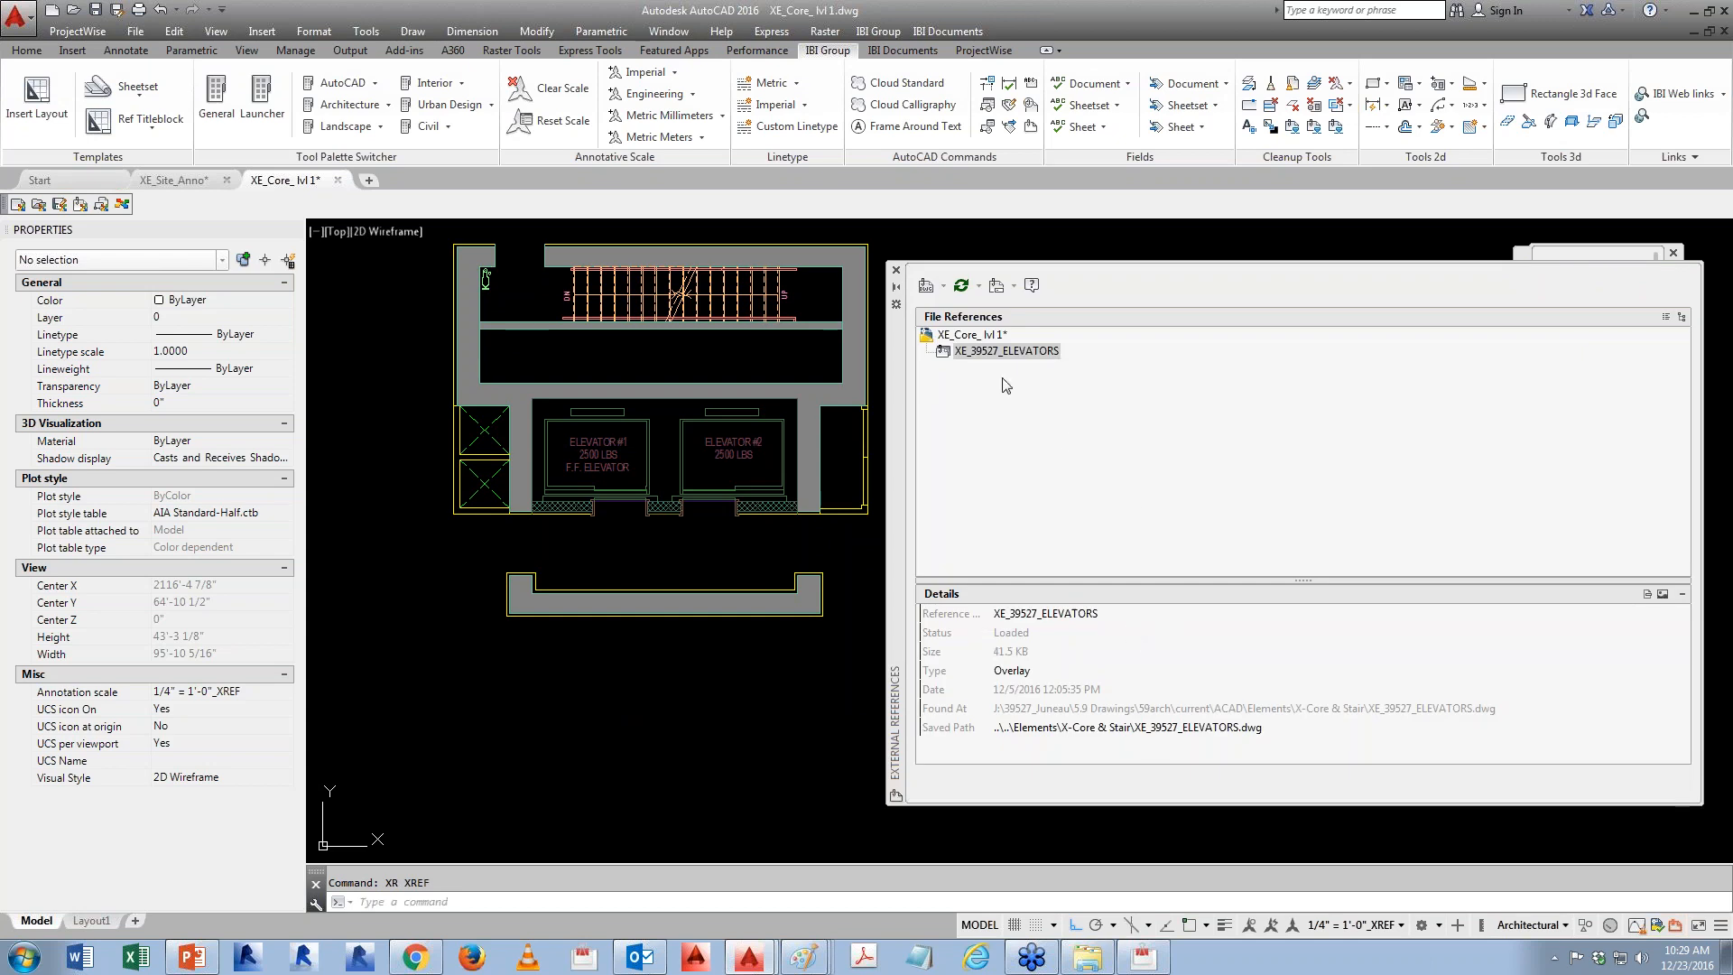
left_click(1354, 712)
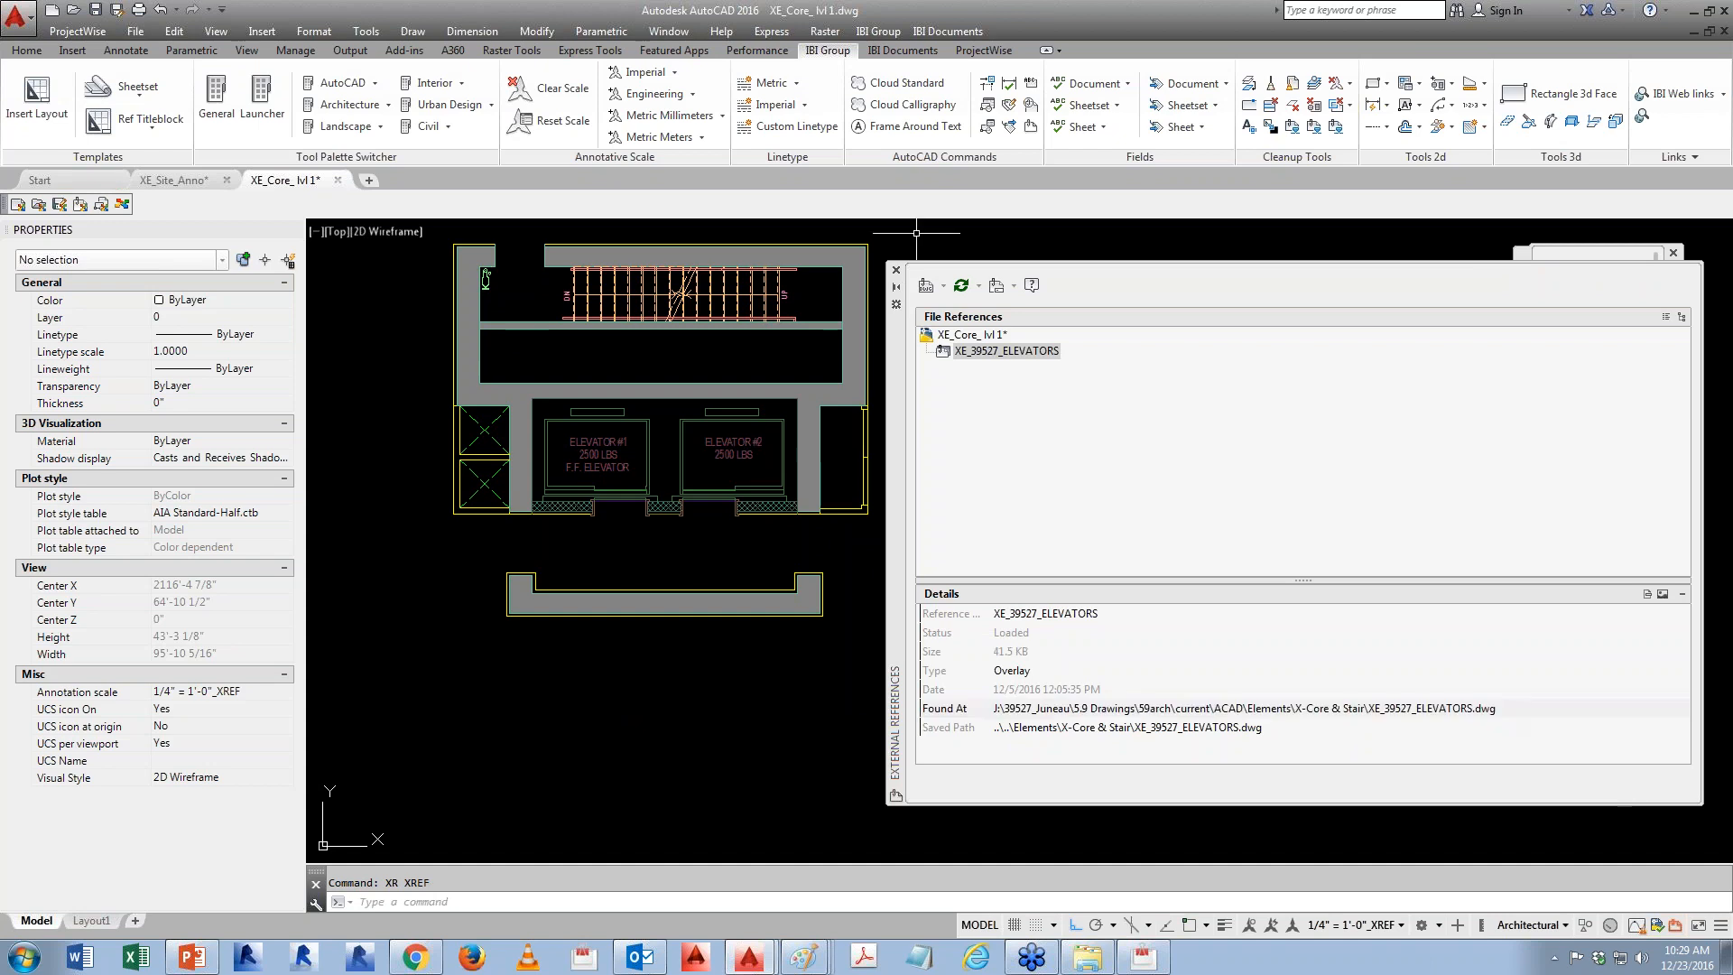
left_click(896, 271)
- Reopen CLASSICXREF to examine which part of the XE_39527_ELEVATORS path is replaced, and cancel without changes
type("classicxref")
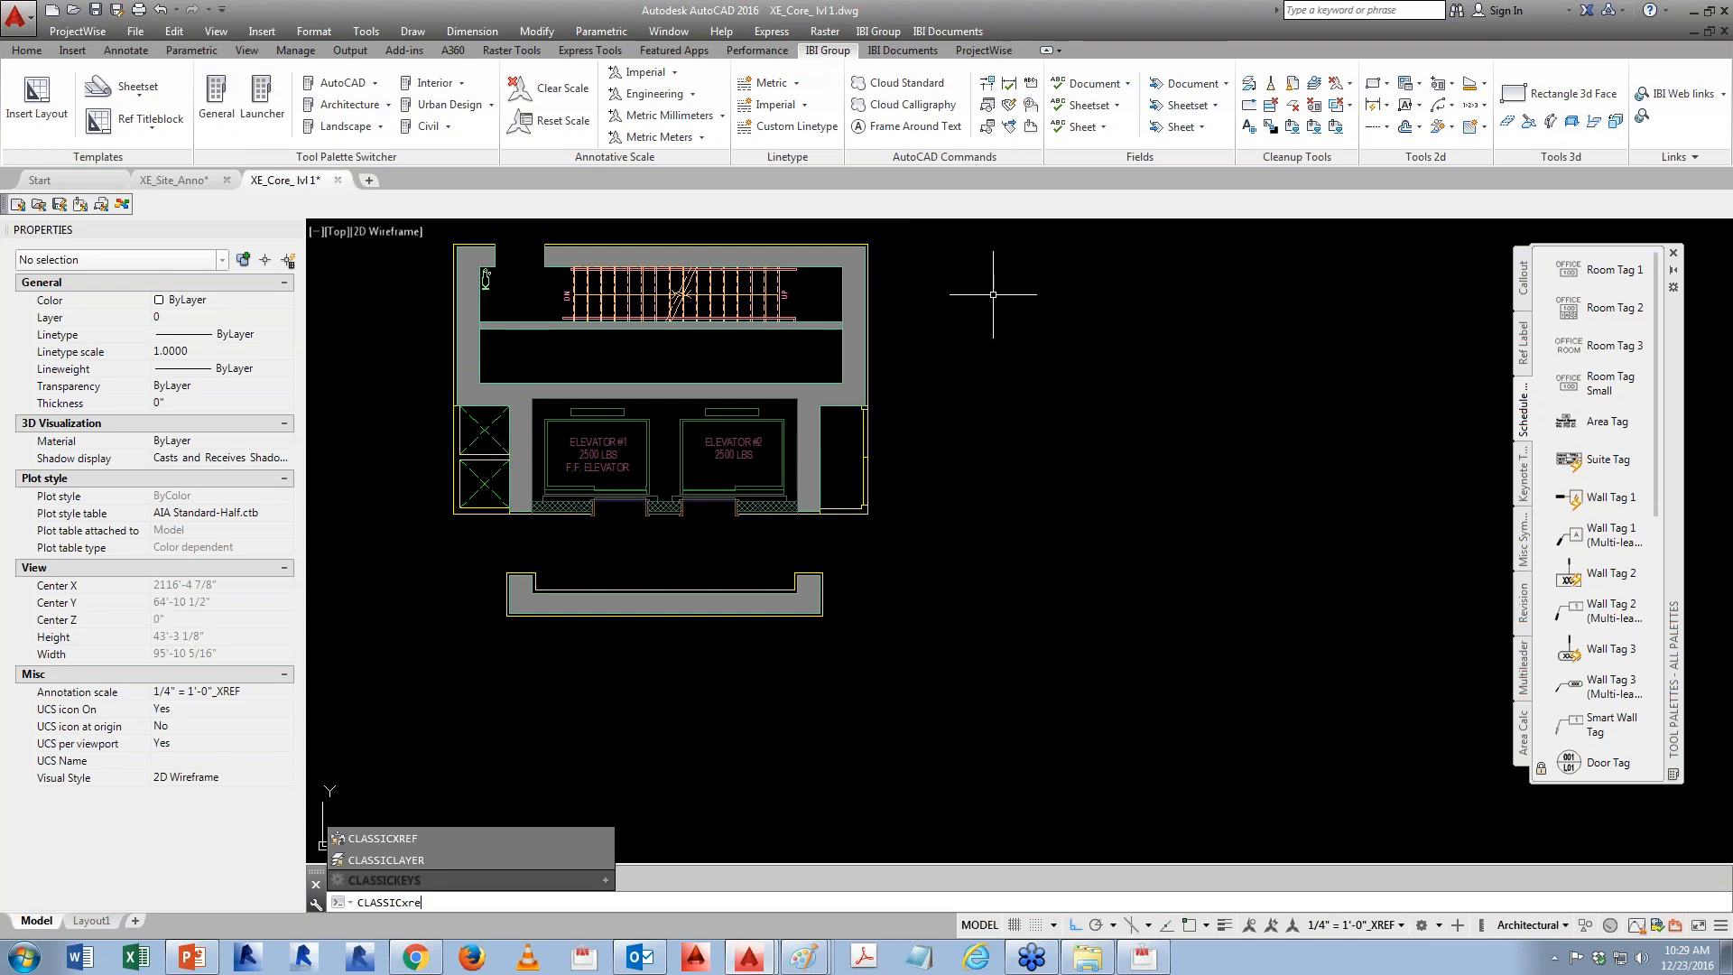
key("Return")
left_click(938, 400)
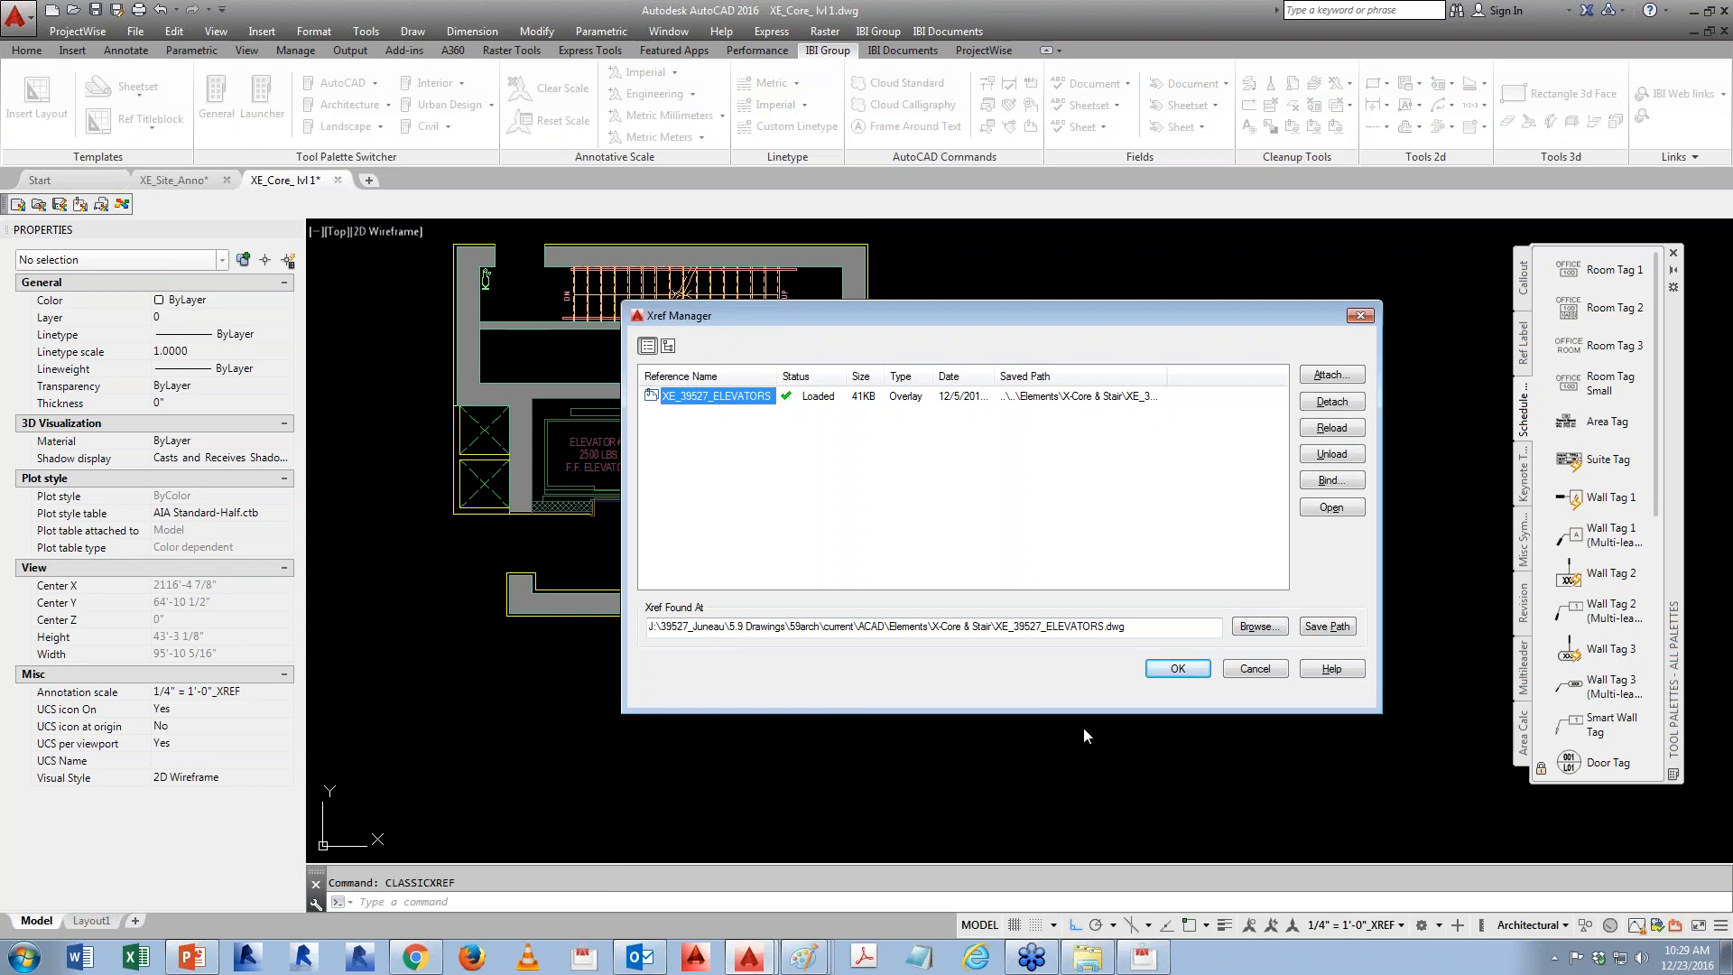
left_click(889, 628)
left_click_drag(889, 628, 647, 626)
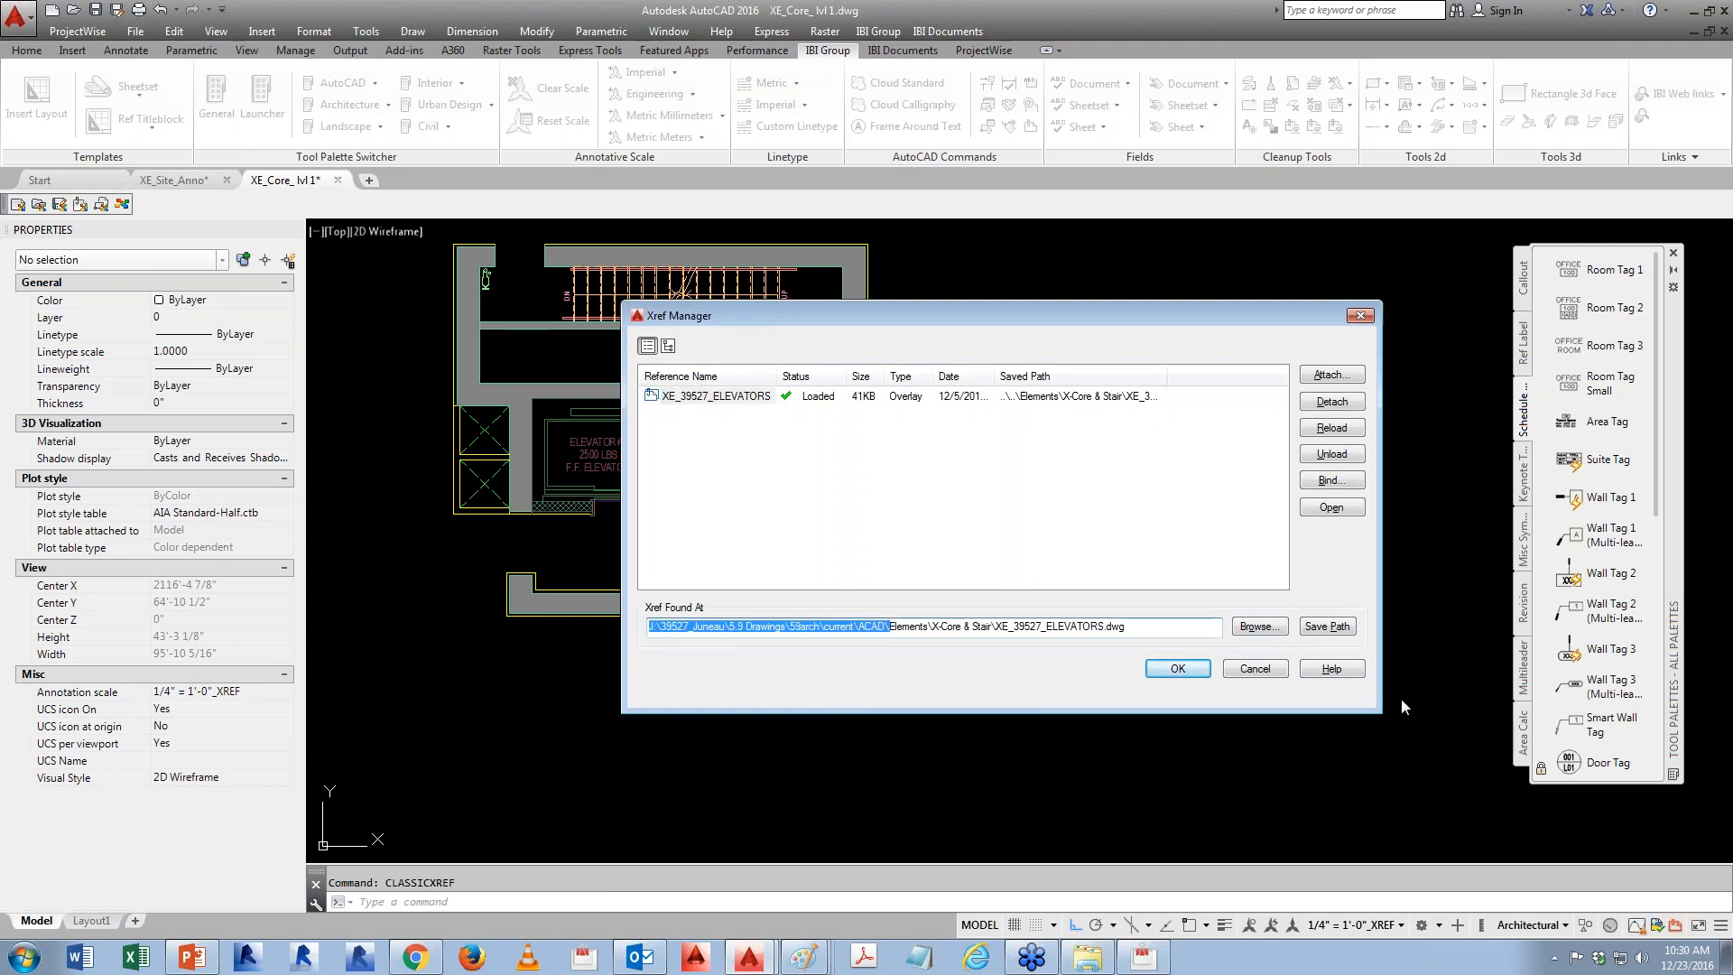
left_click(1244, 673)
middle_click_drag(687, 502, 828, 547)
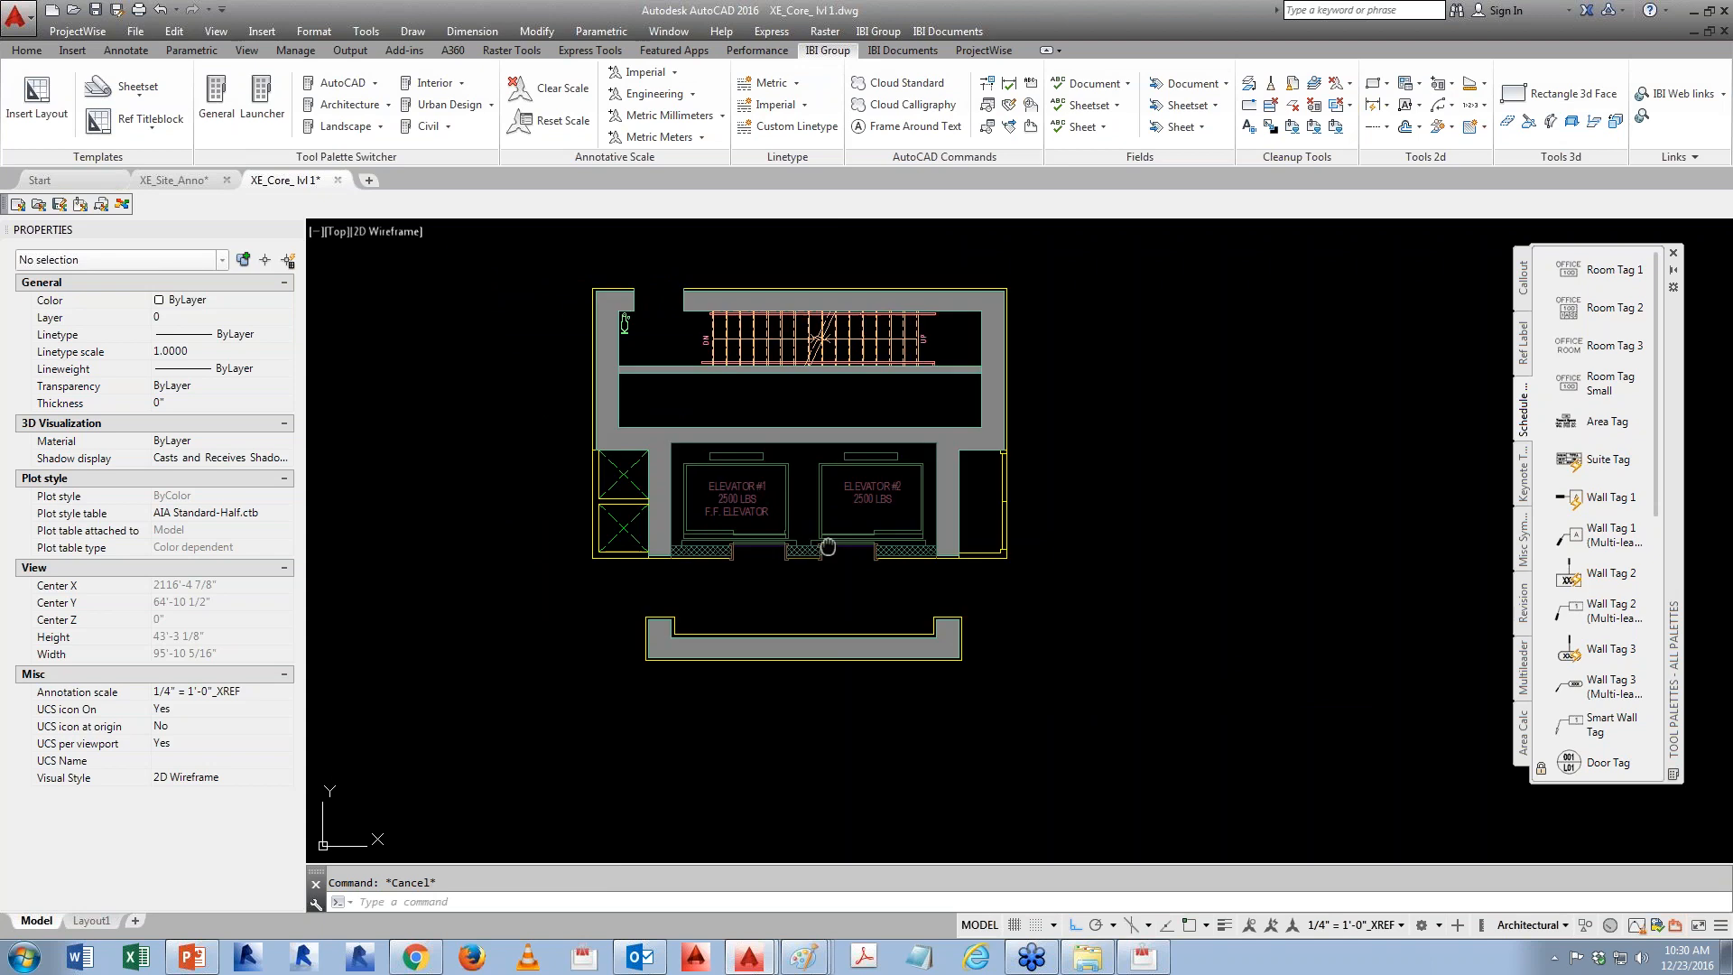
- In the XE_Site_Anno drawing, set the XE_39527_ELEVATORS xref's saved path to ..\..\Elements\X-Core & Stair\XE_39527_ELEVATORS.dwg
left_click(164, 184)
scroll(750, 445, "down", 3)
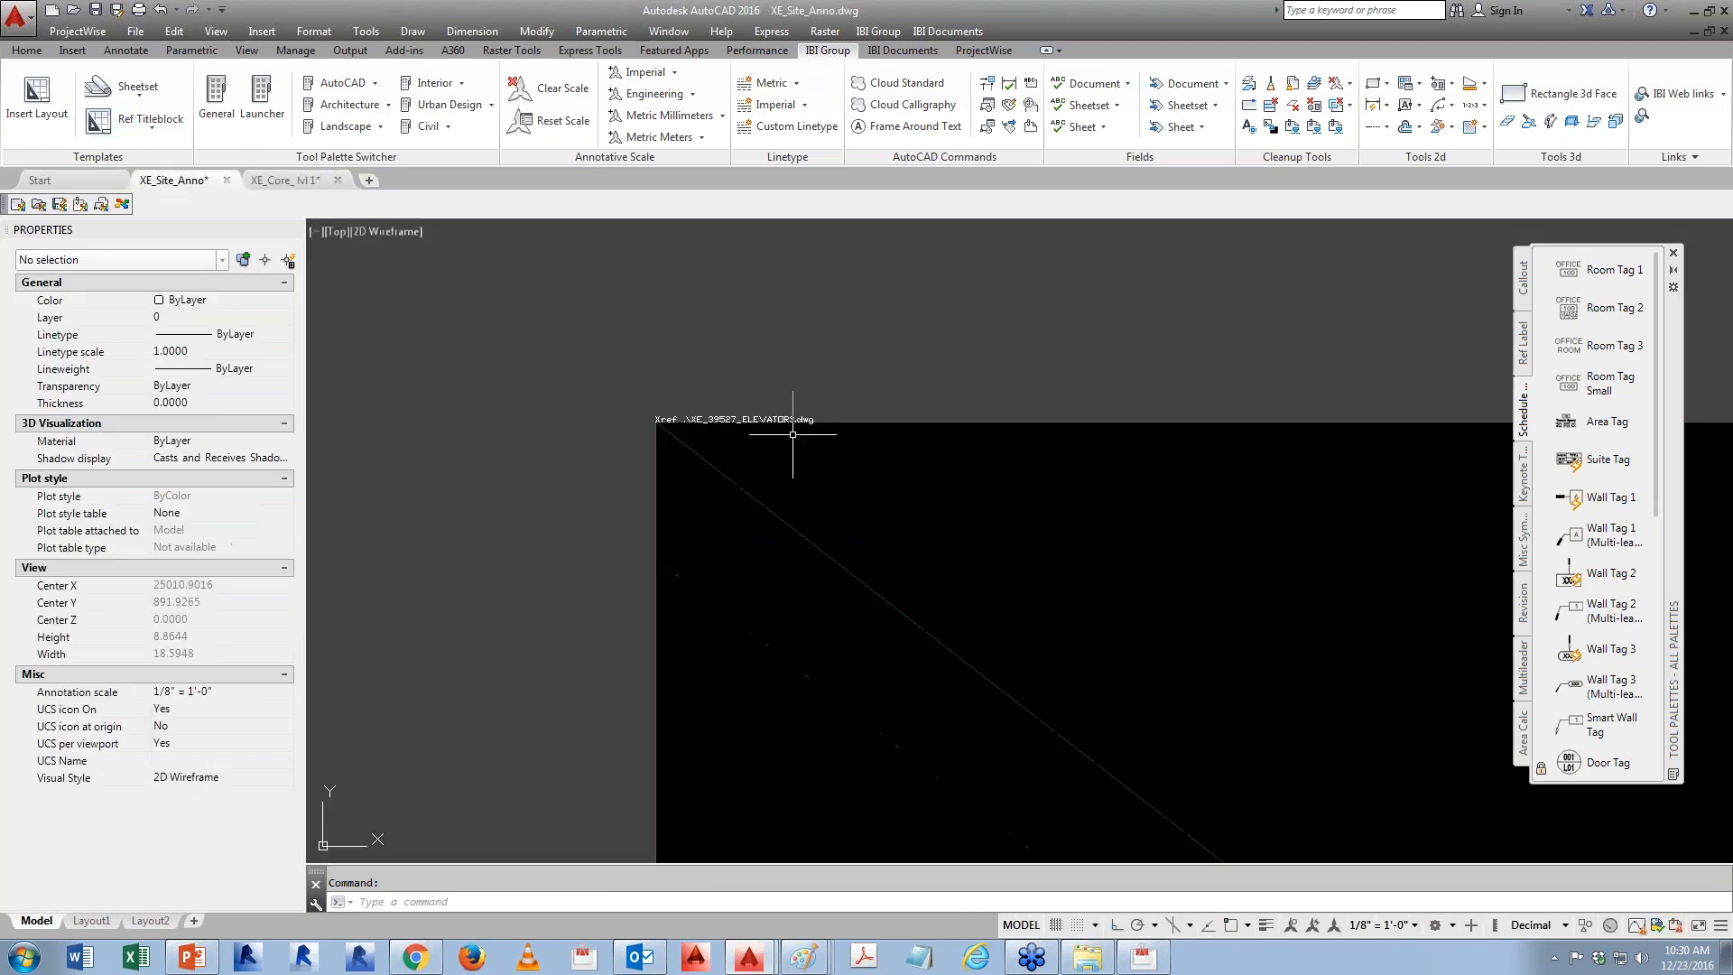
type("xr")
key("Return")
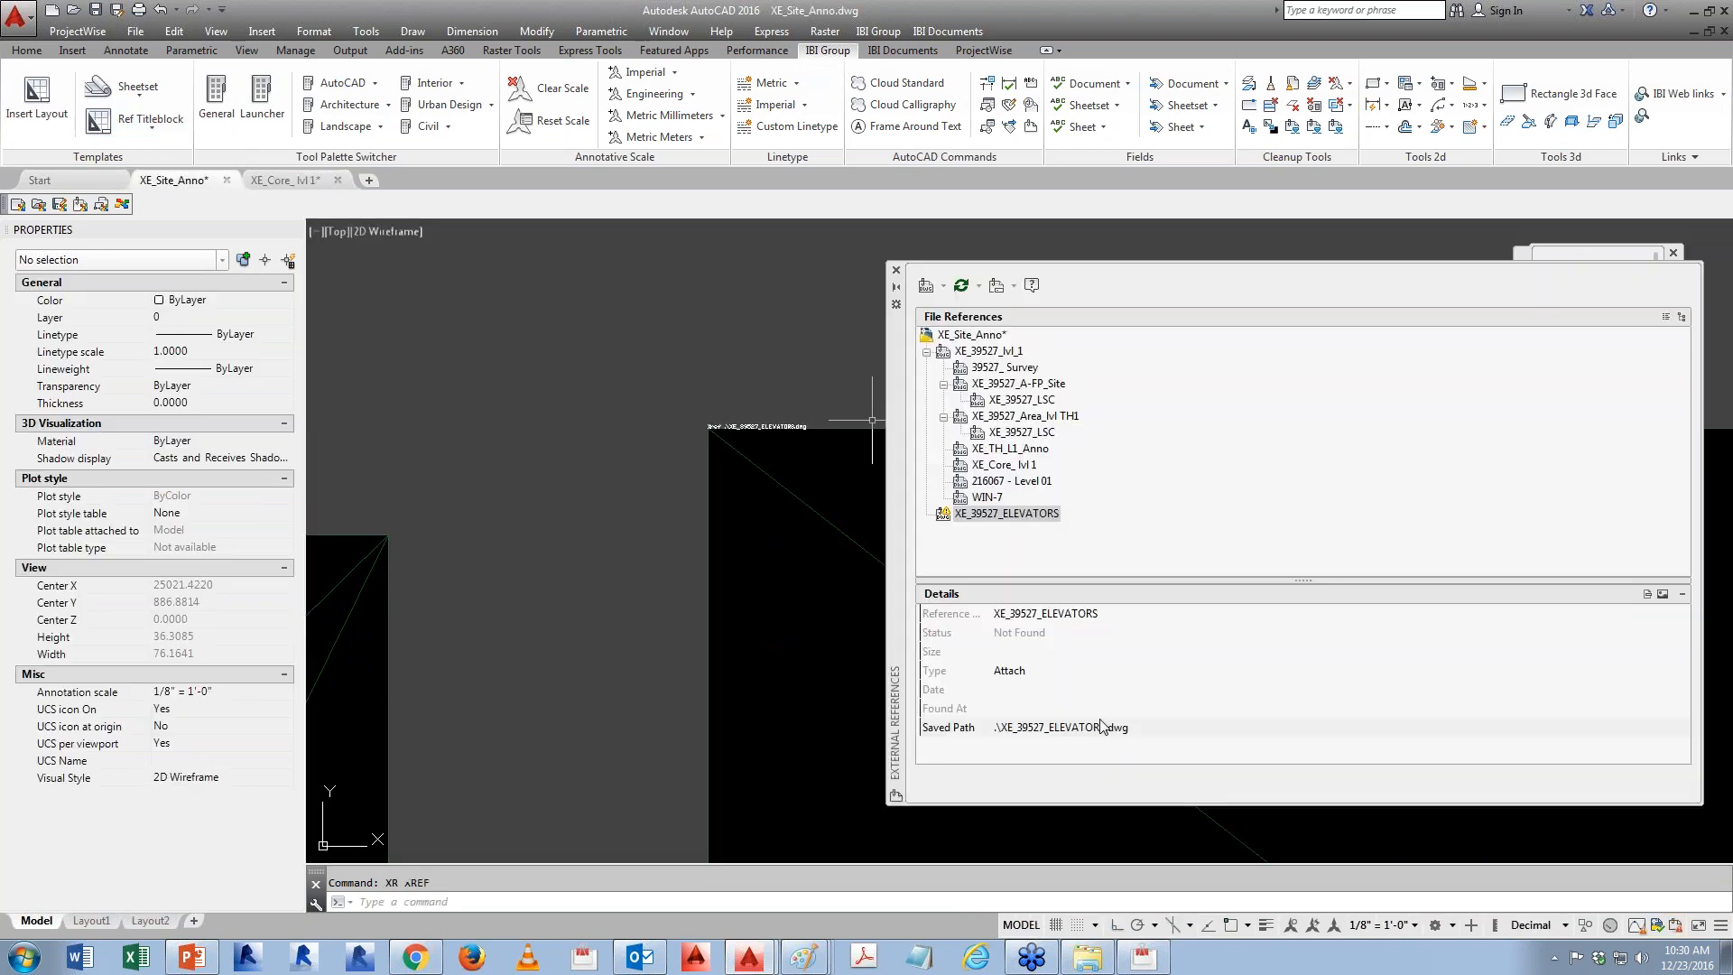
left_click(1147, 731)
key("ctrl+v")
key("Return")
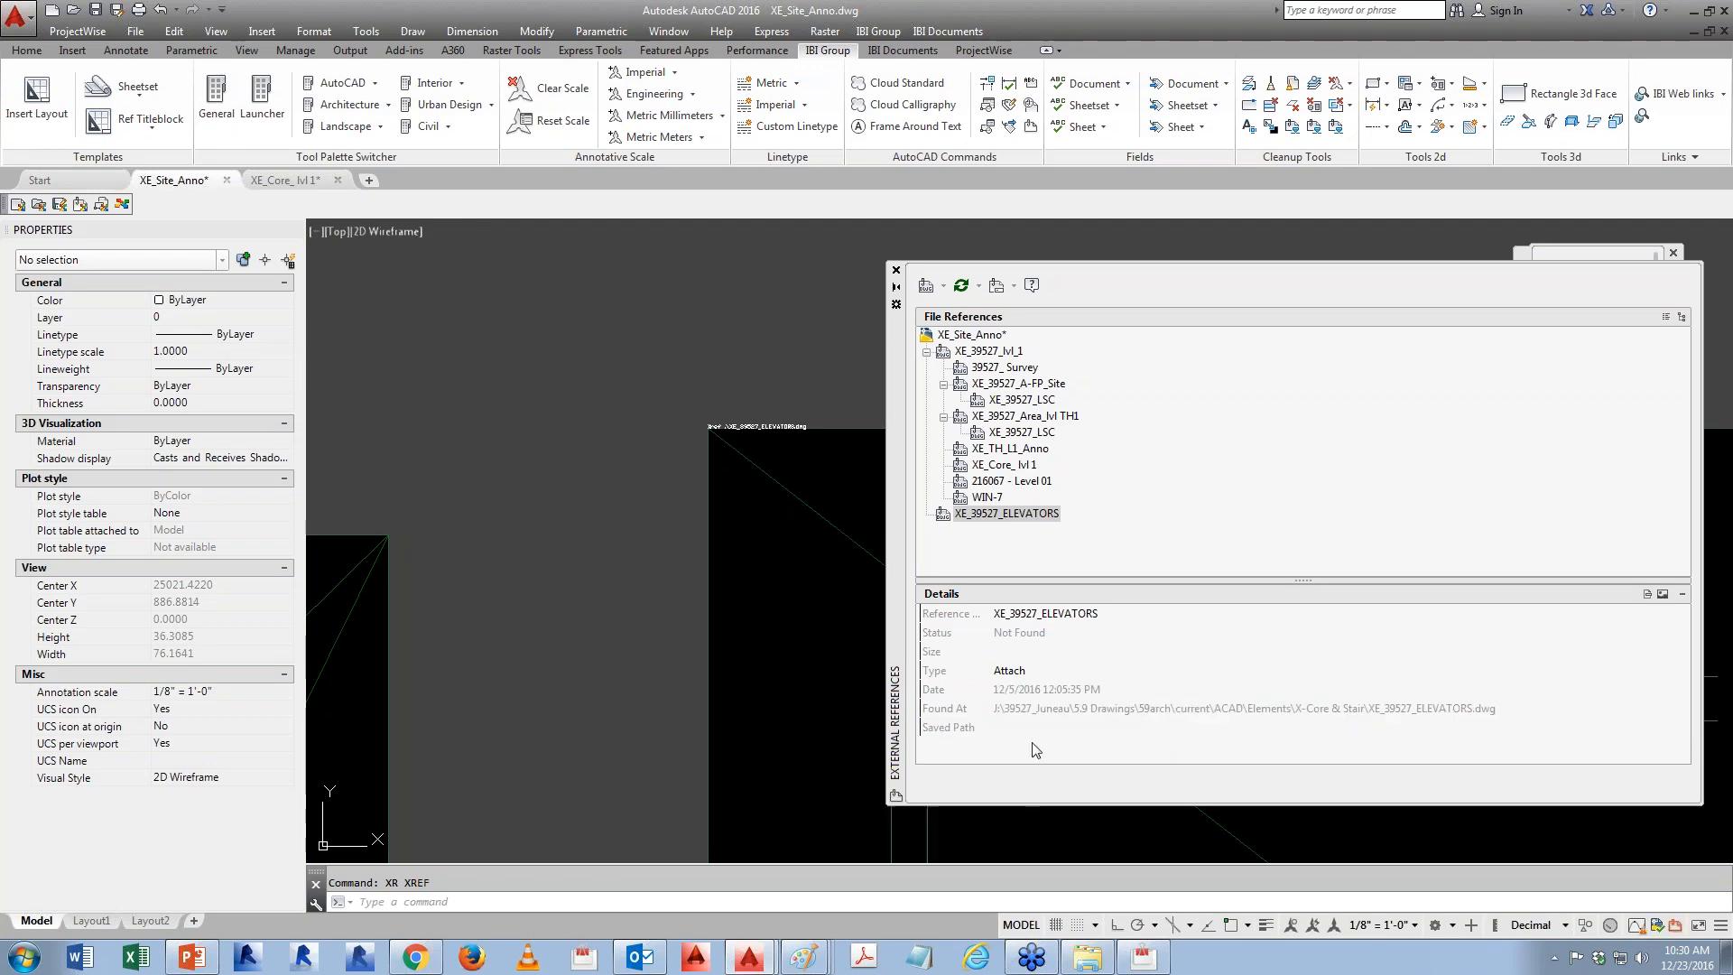
- Close the External References palette, check the elevators in the plan, and save the XE_Site_Anno drawing
middle_click_drag(707, 652, 644, 535)
scroll(645, 536, "down", 8)
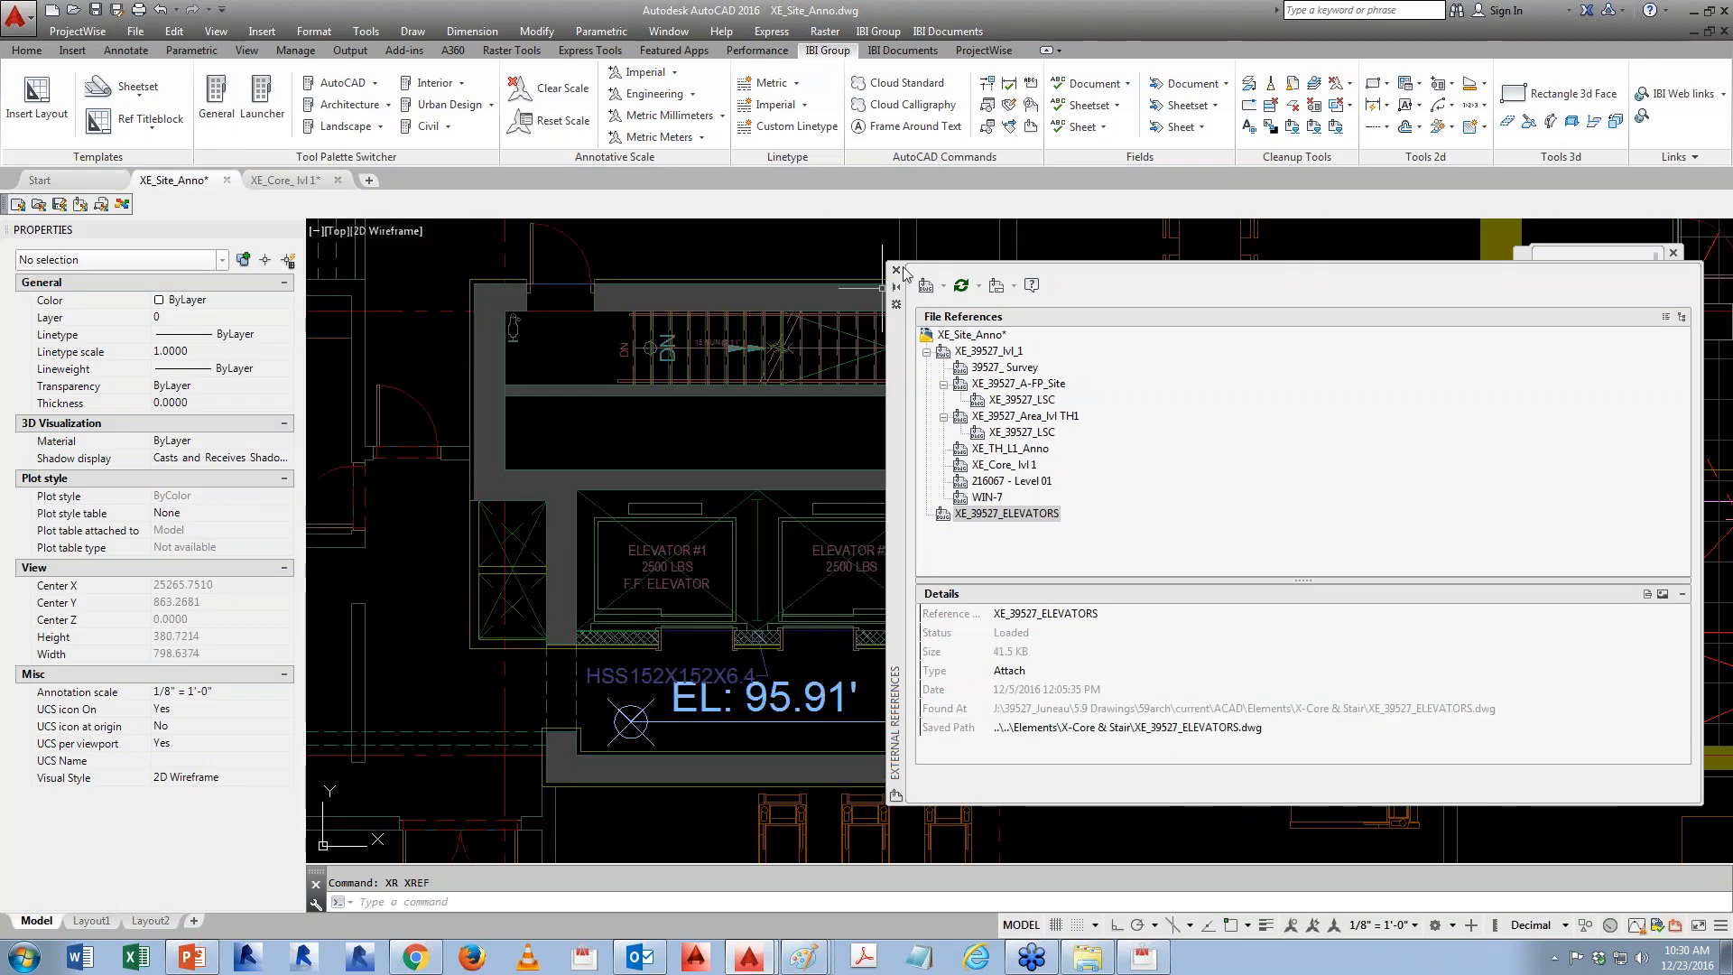
left_click(897, 272)
middle_click_drag(838, 661, 962, 544)
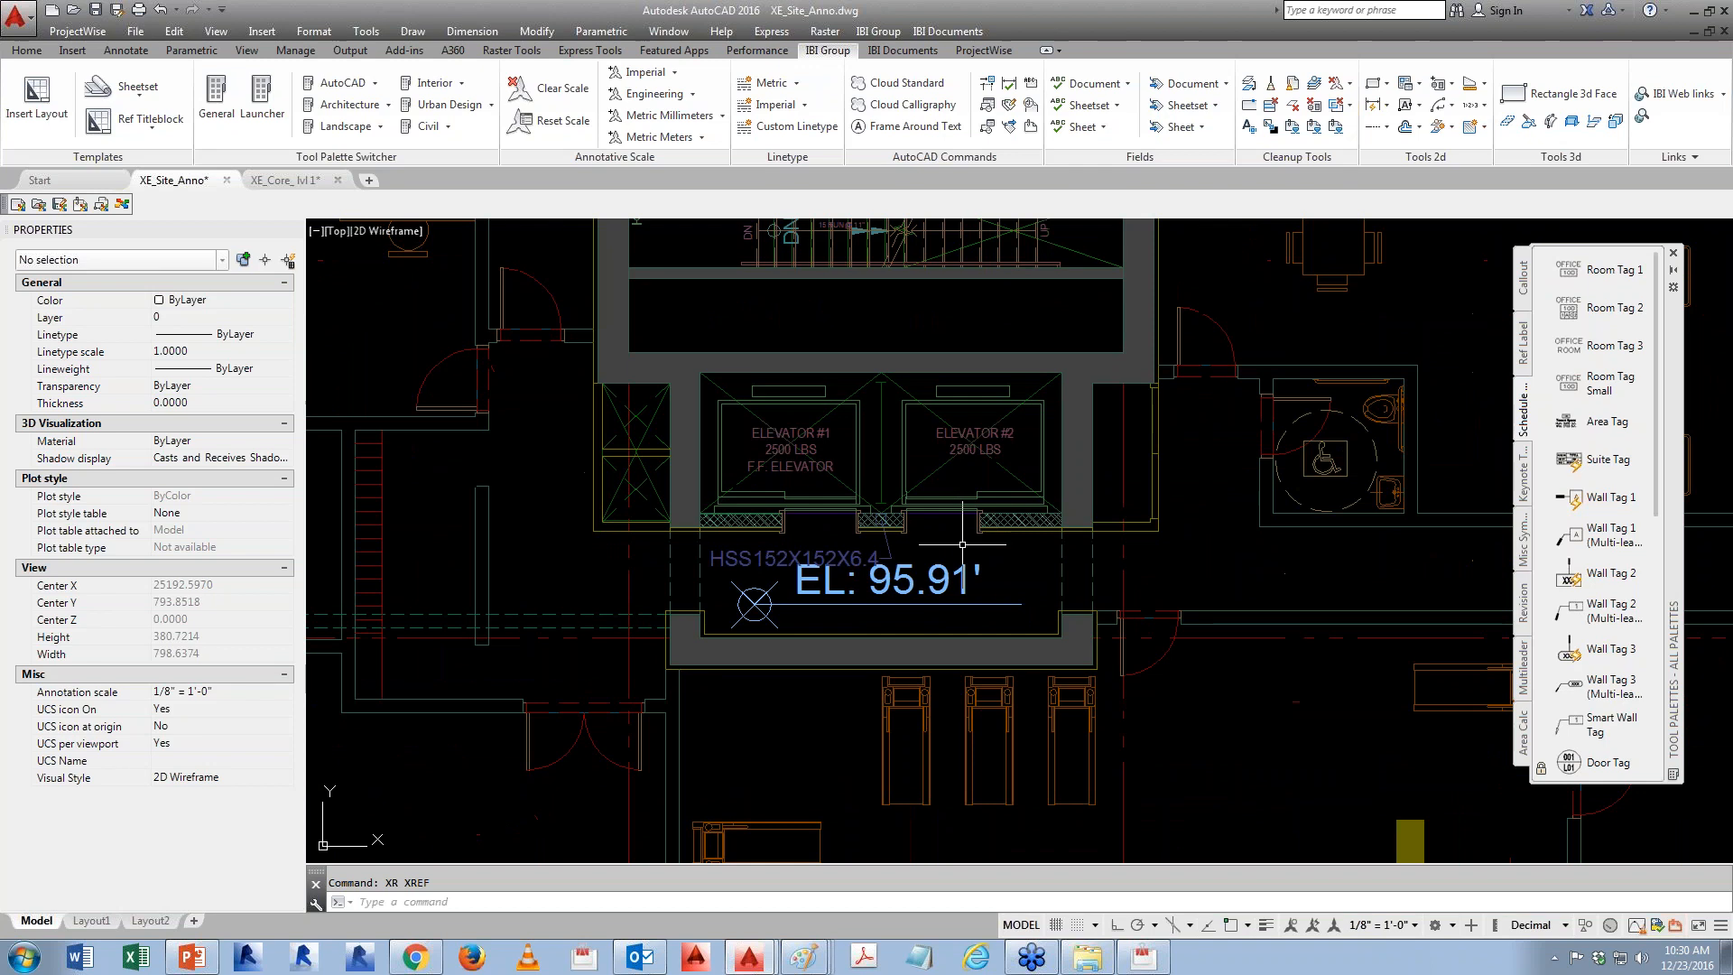
key("ctrl+s")
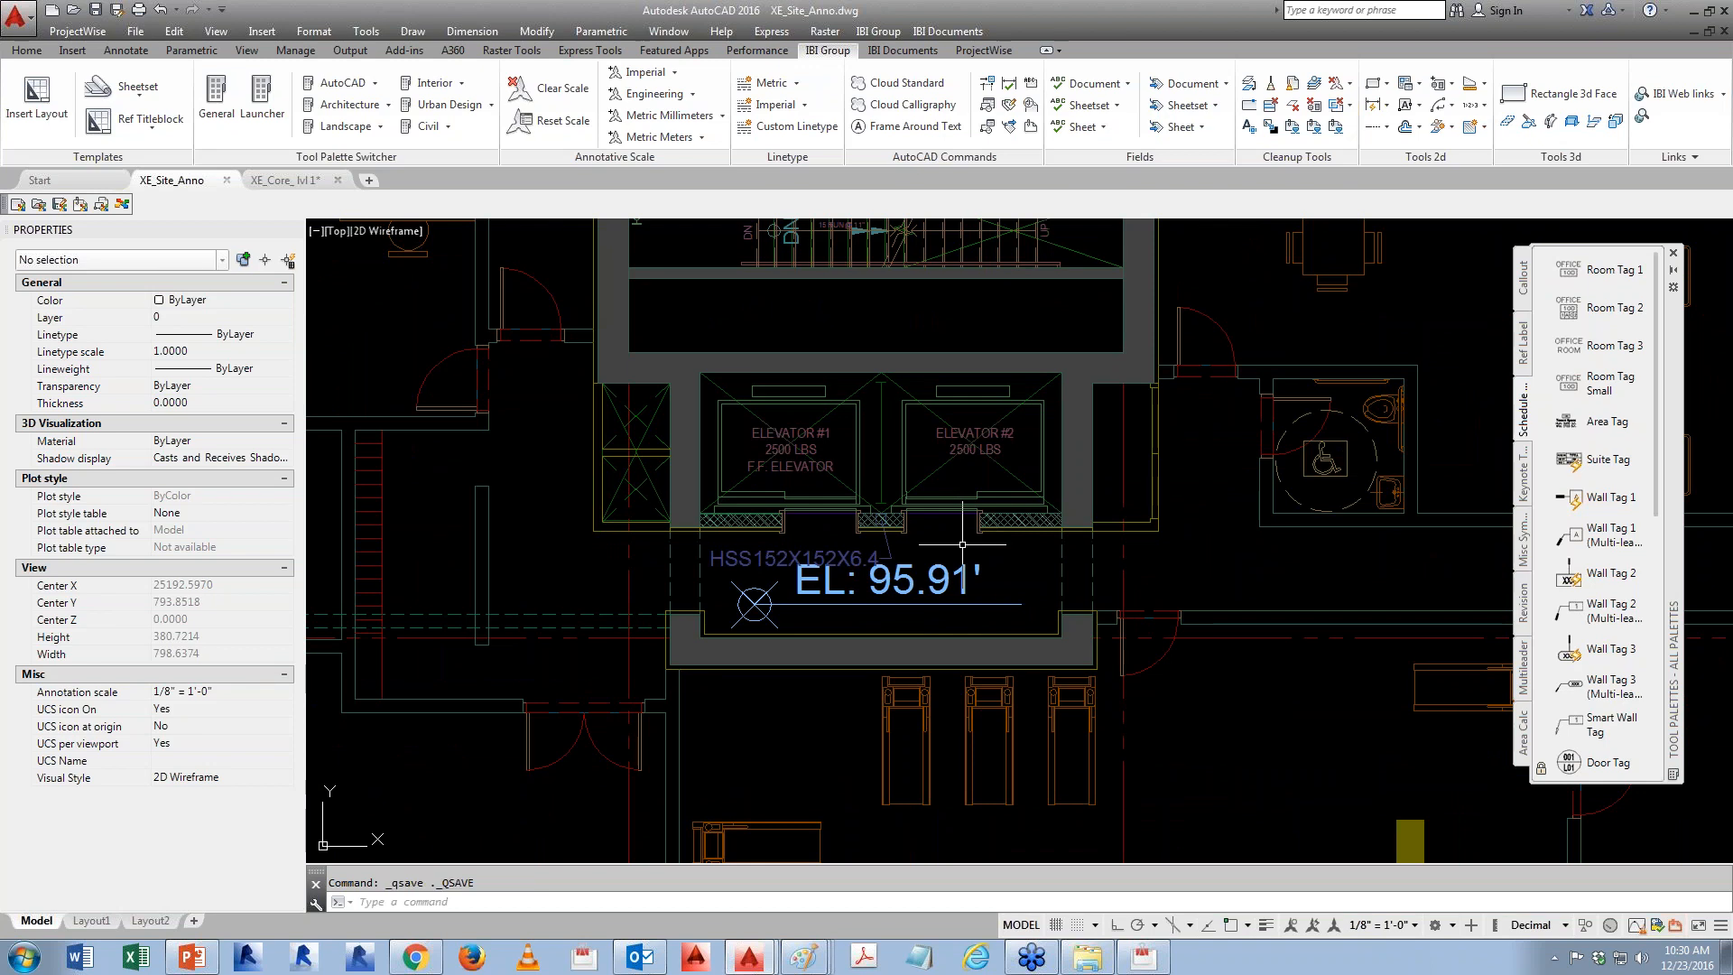
- Reopen the External References palette, collapse the nested XE_39527_LSC entries, and inspect the WIN-7 and 216067 - Level 01 references
type("xr")
key("Return")
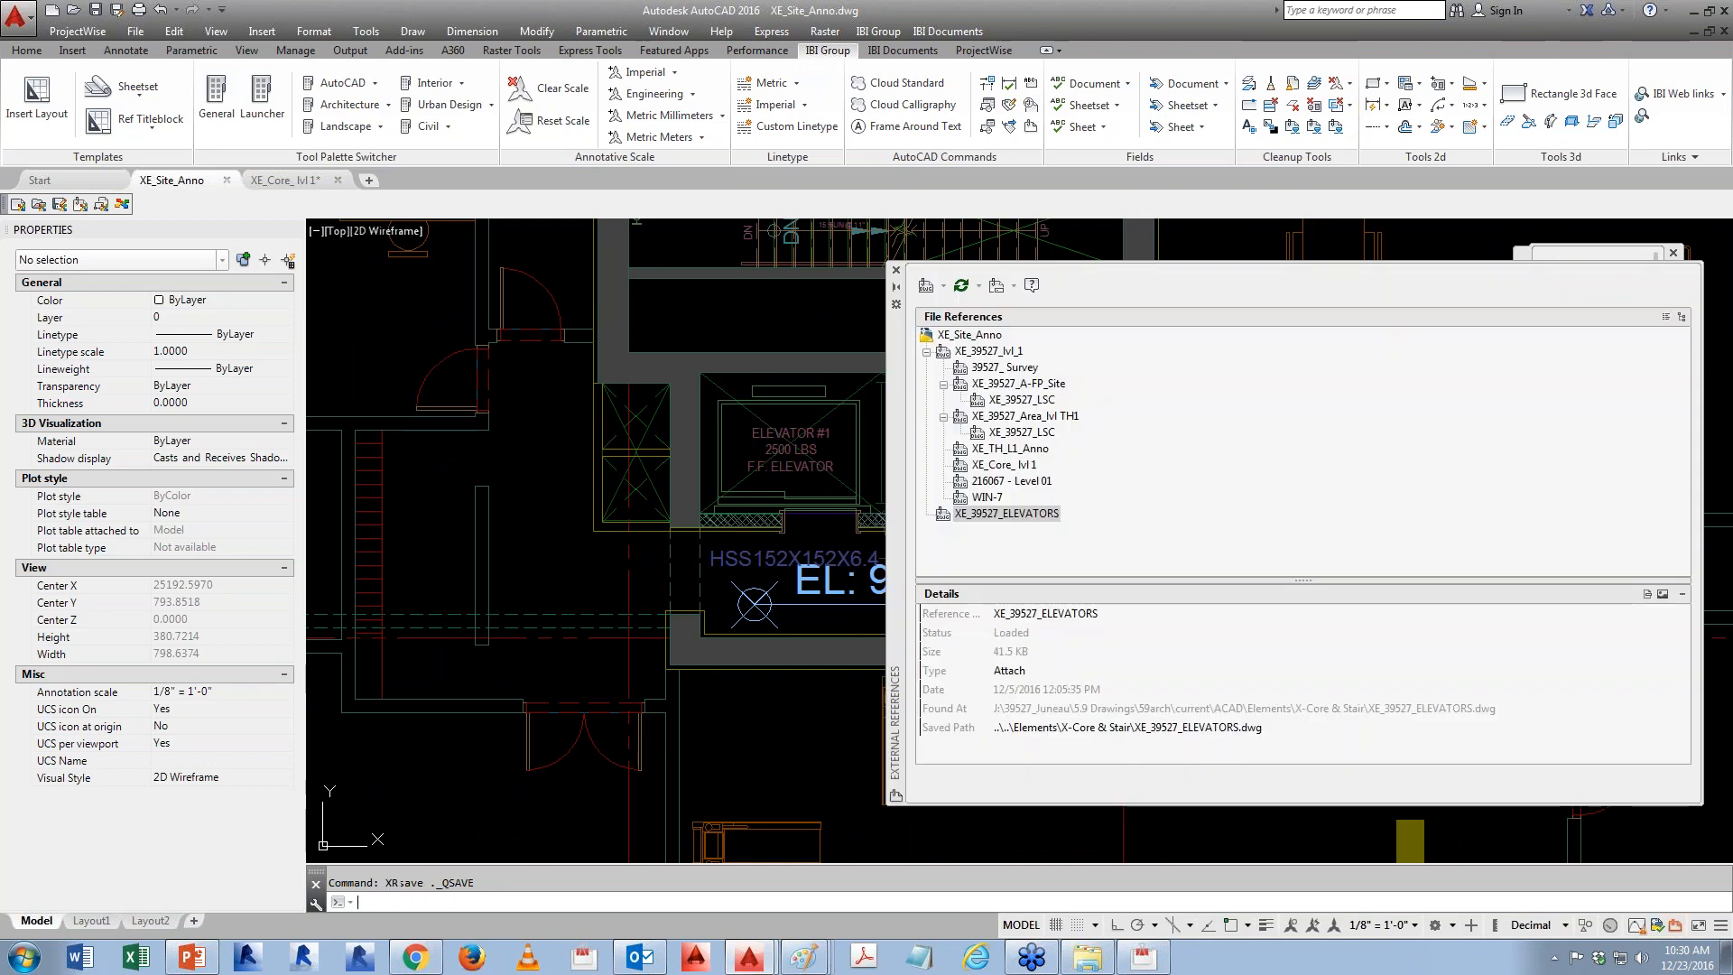
mouse_move(1045, 524)
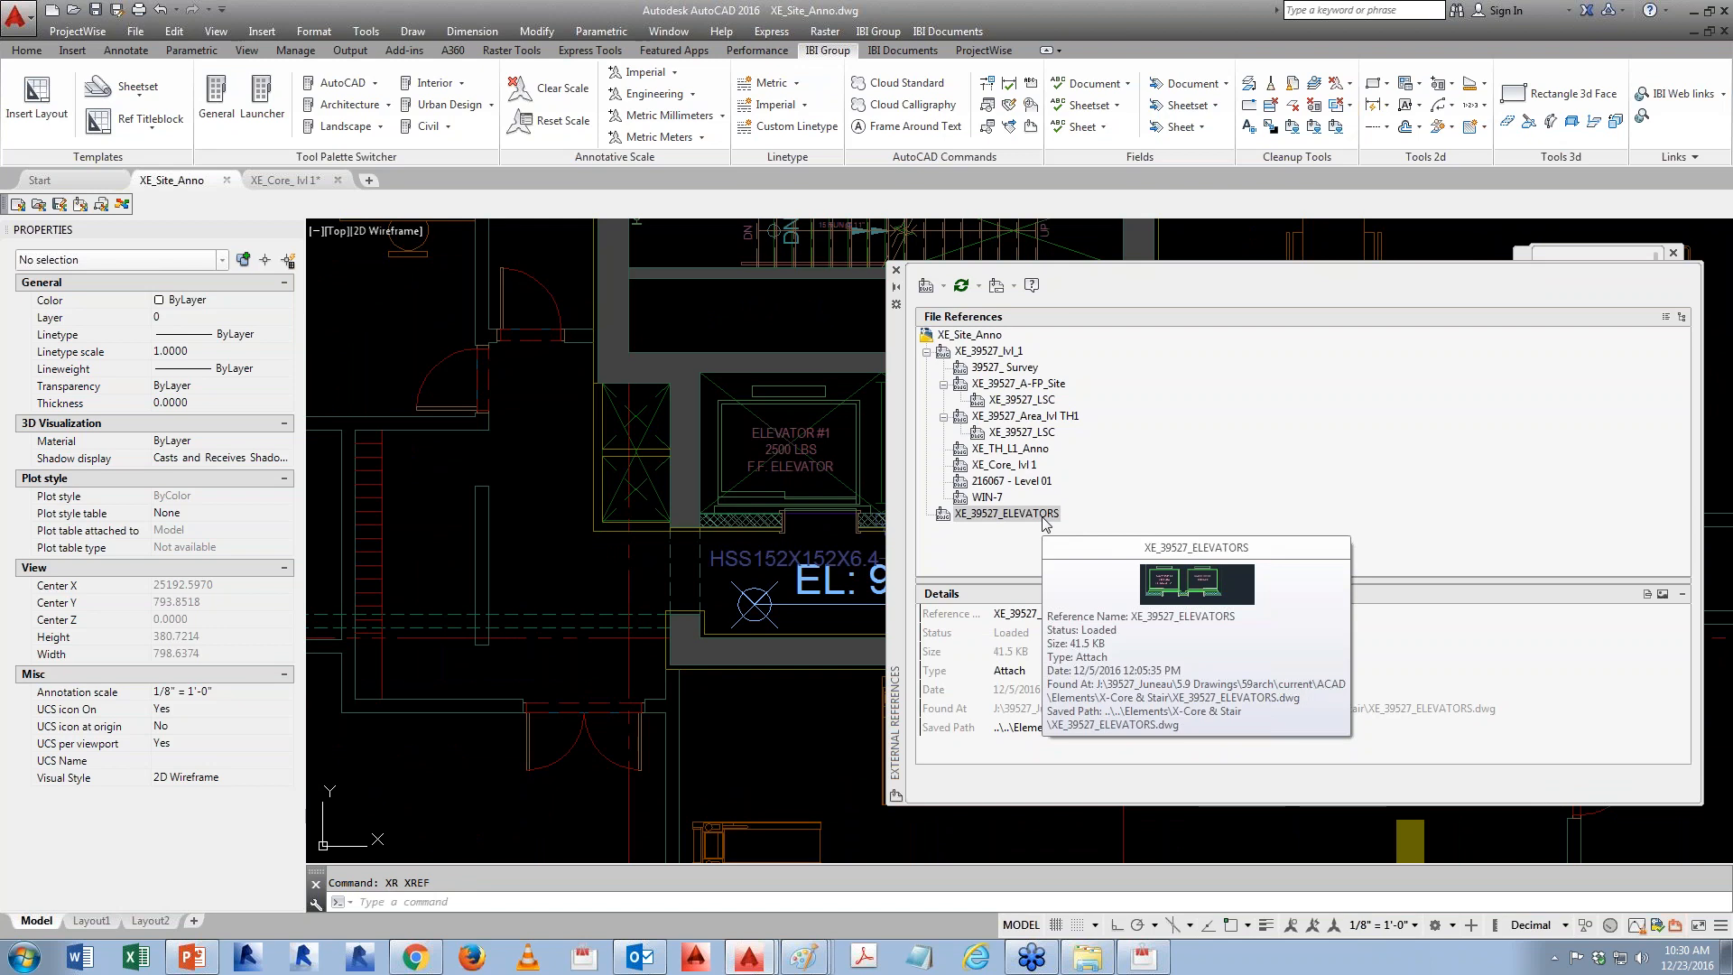
left_click_drag(897, 407, 494, 398)
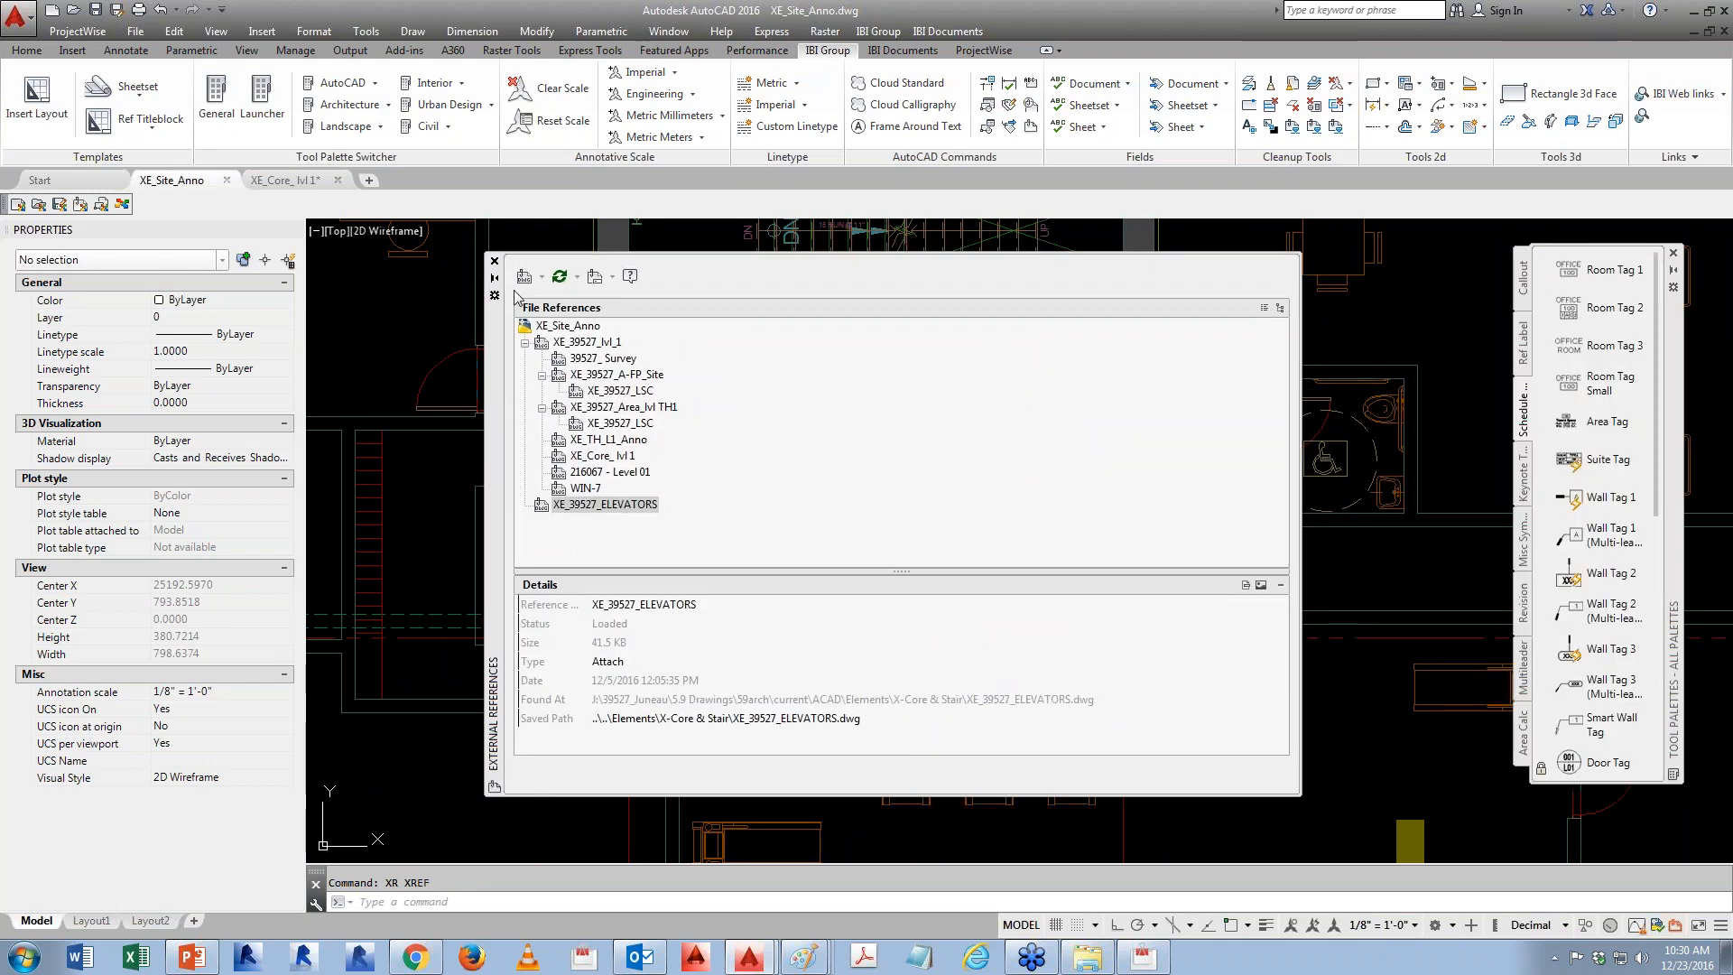
left_click(541, 407)
left_click(541, 375)
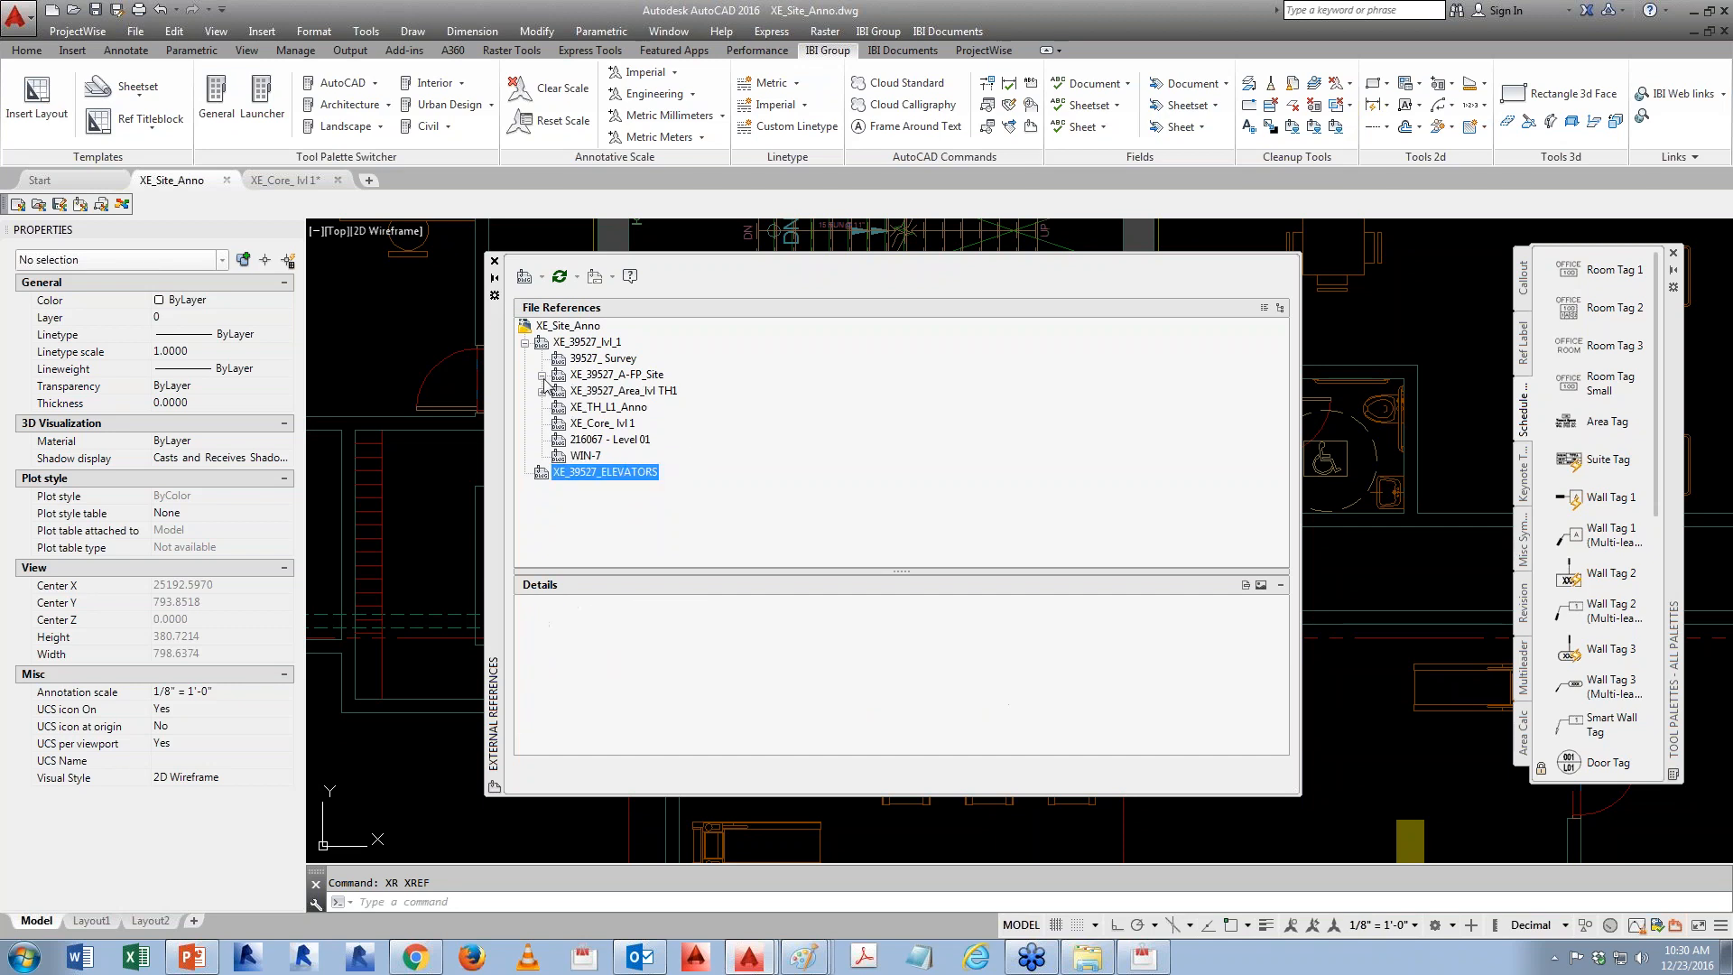
left_click(591, 459)
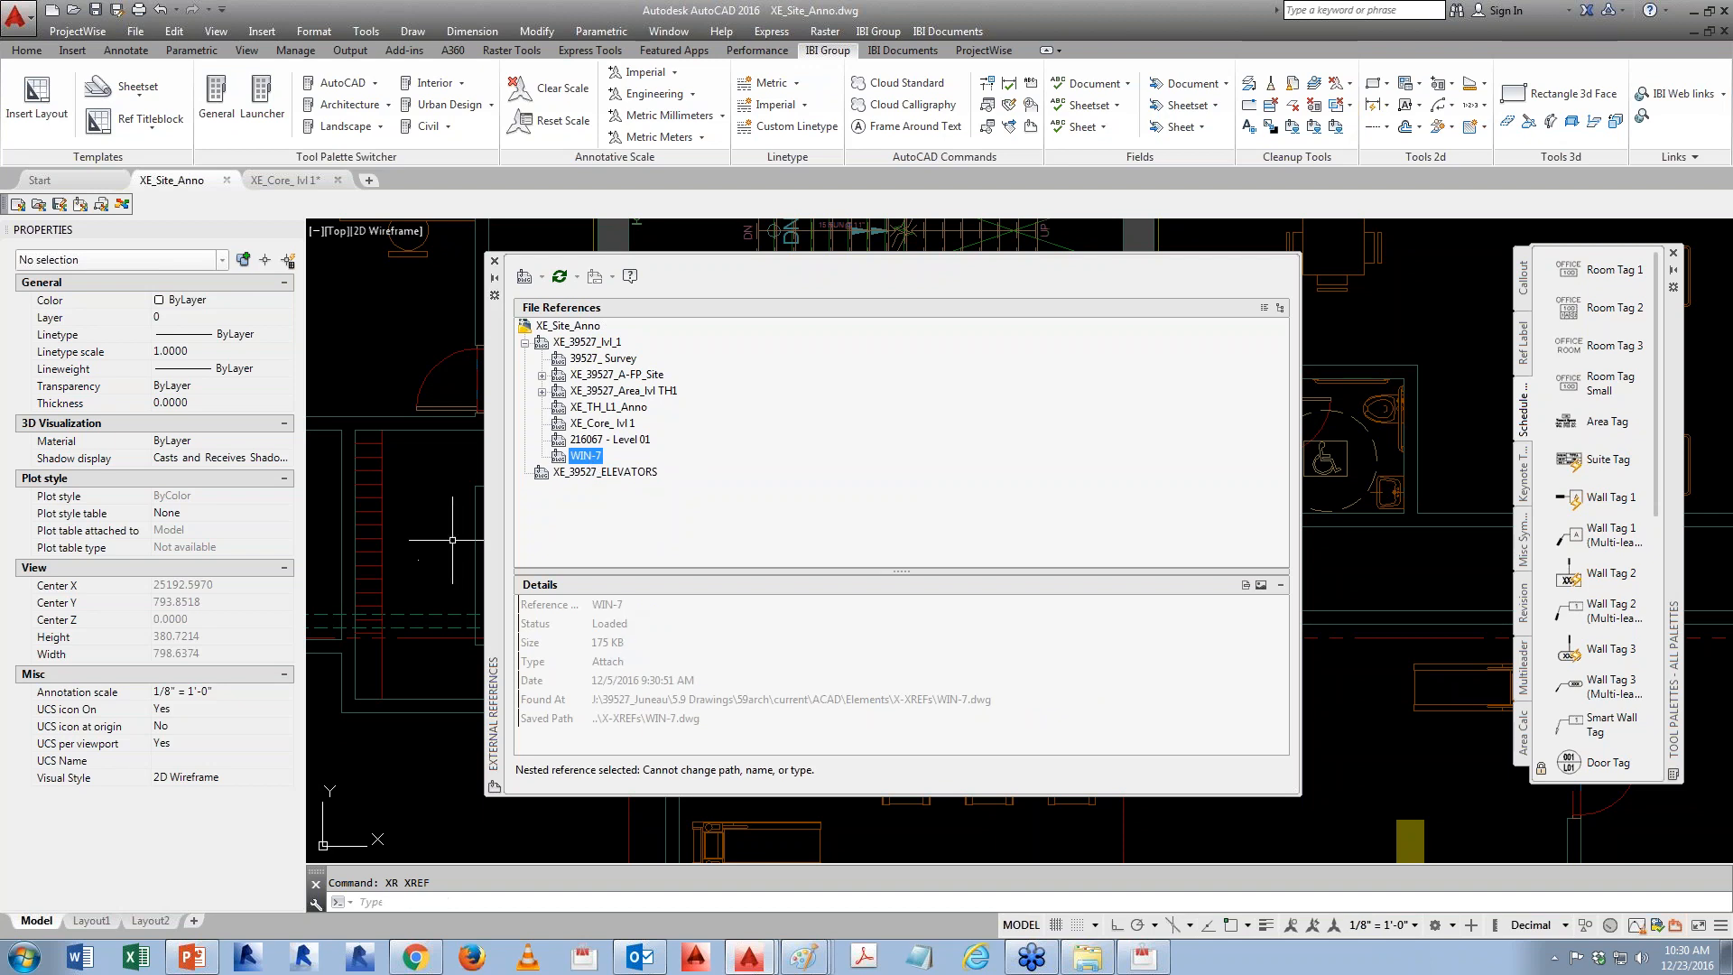
key("Escape")
type("xr")
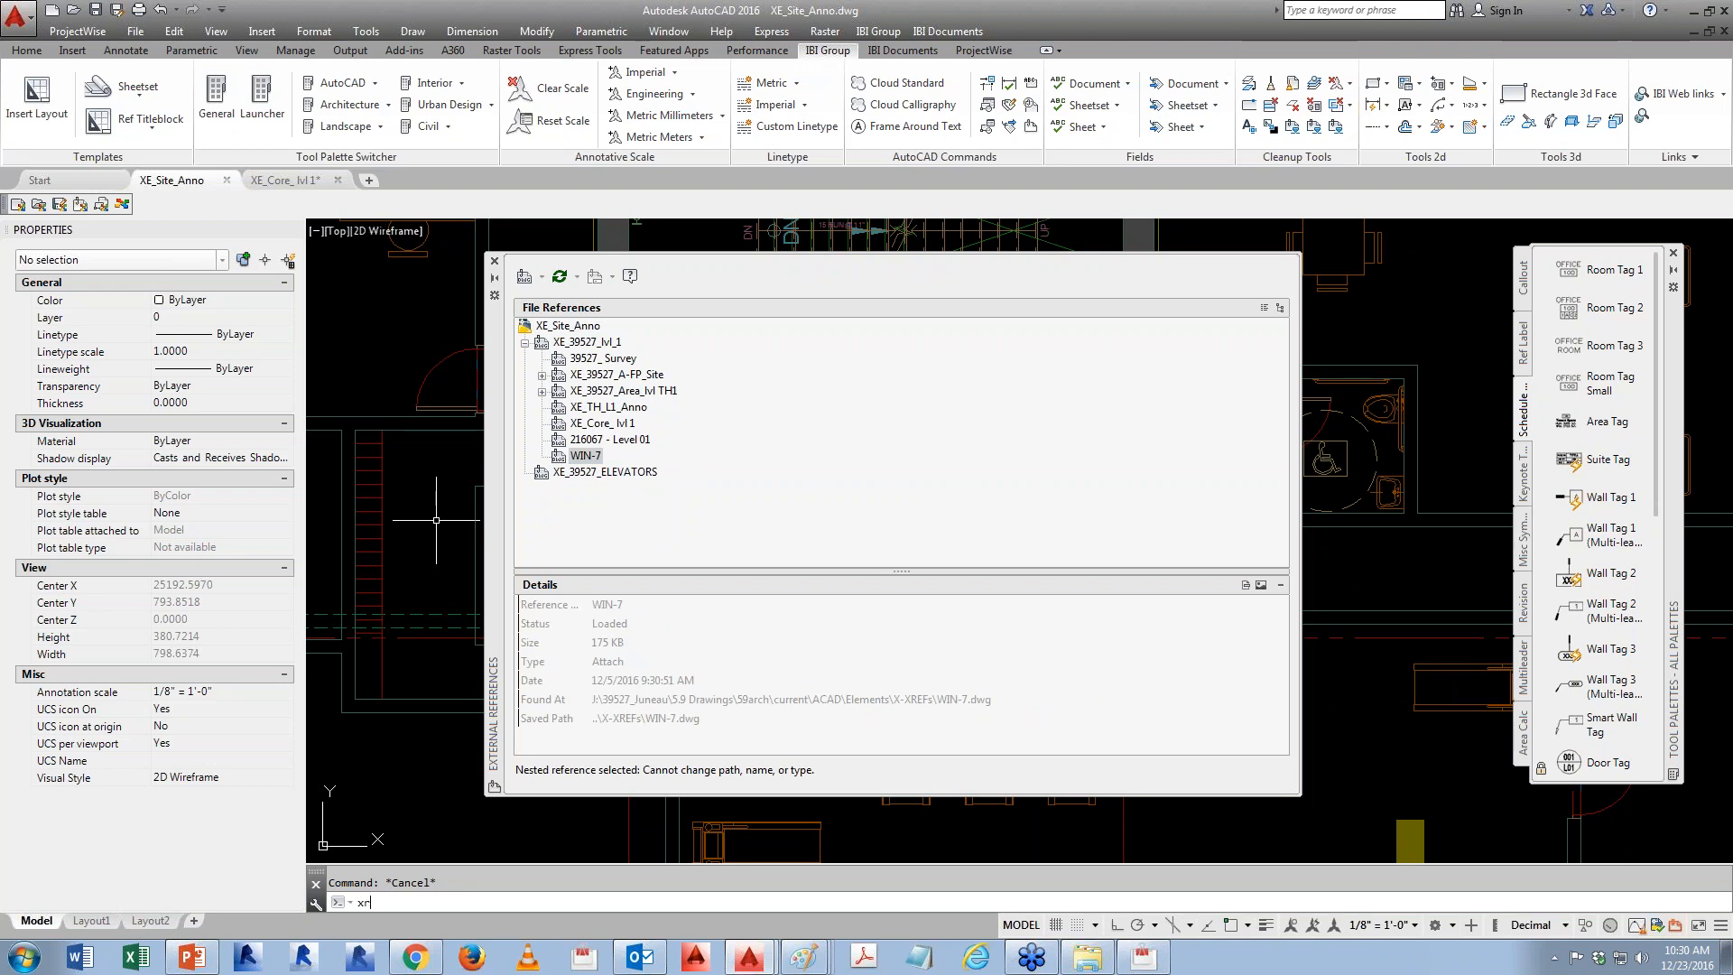
key("Escape")
left_click(626, 441)
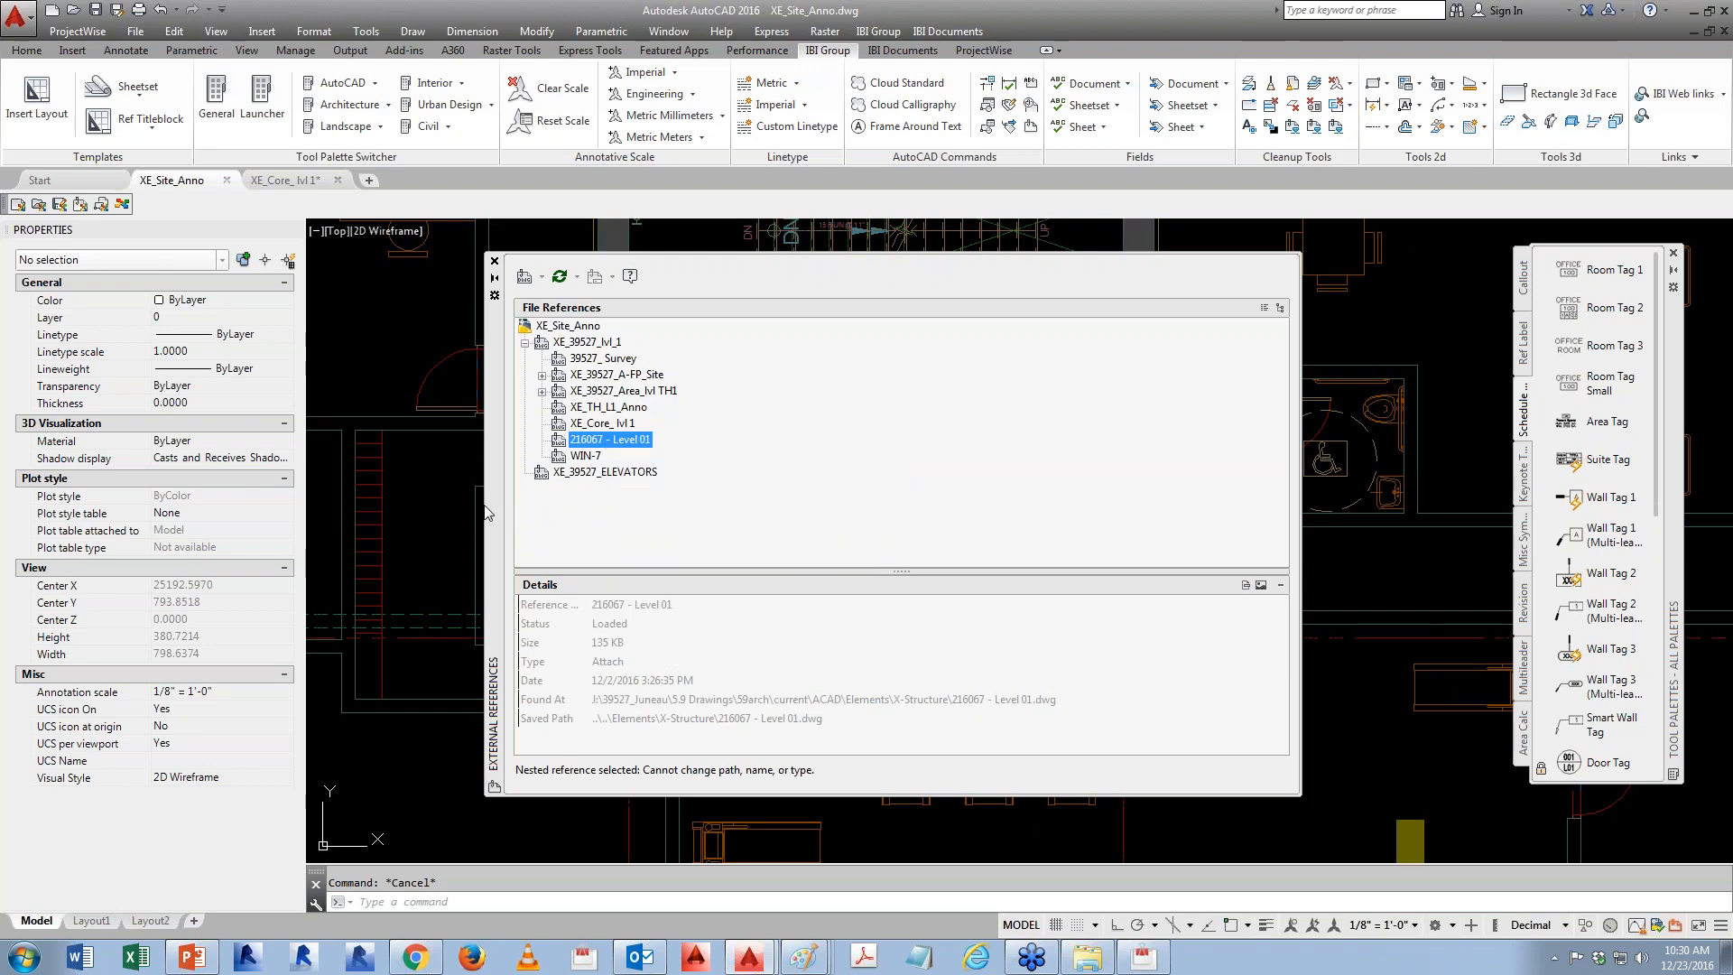
- Examine how the xref layers are sorted by name in the Layer Properties Manager, and close it
left_click(435, 537)
left_click(435, 537)
type("la")
key("Return")
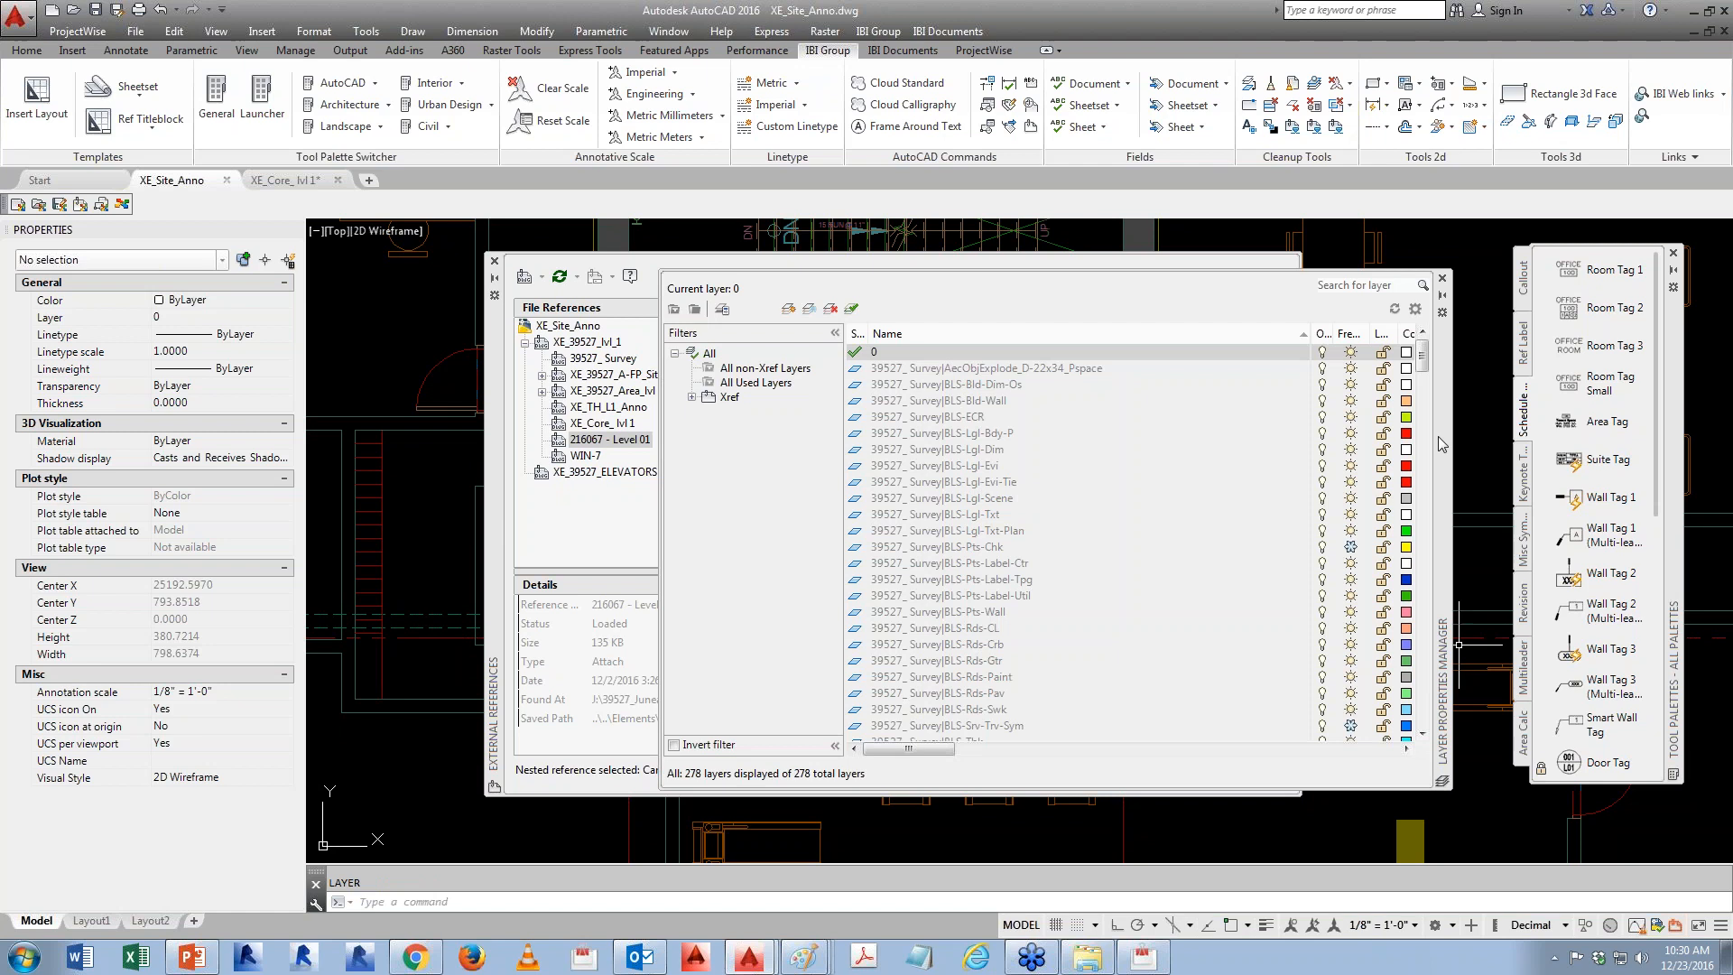
left_click_drag(1423, 361, 1456, 720)
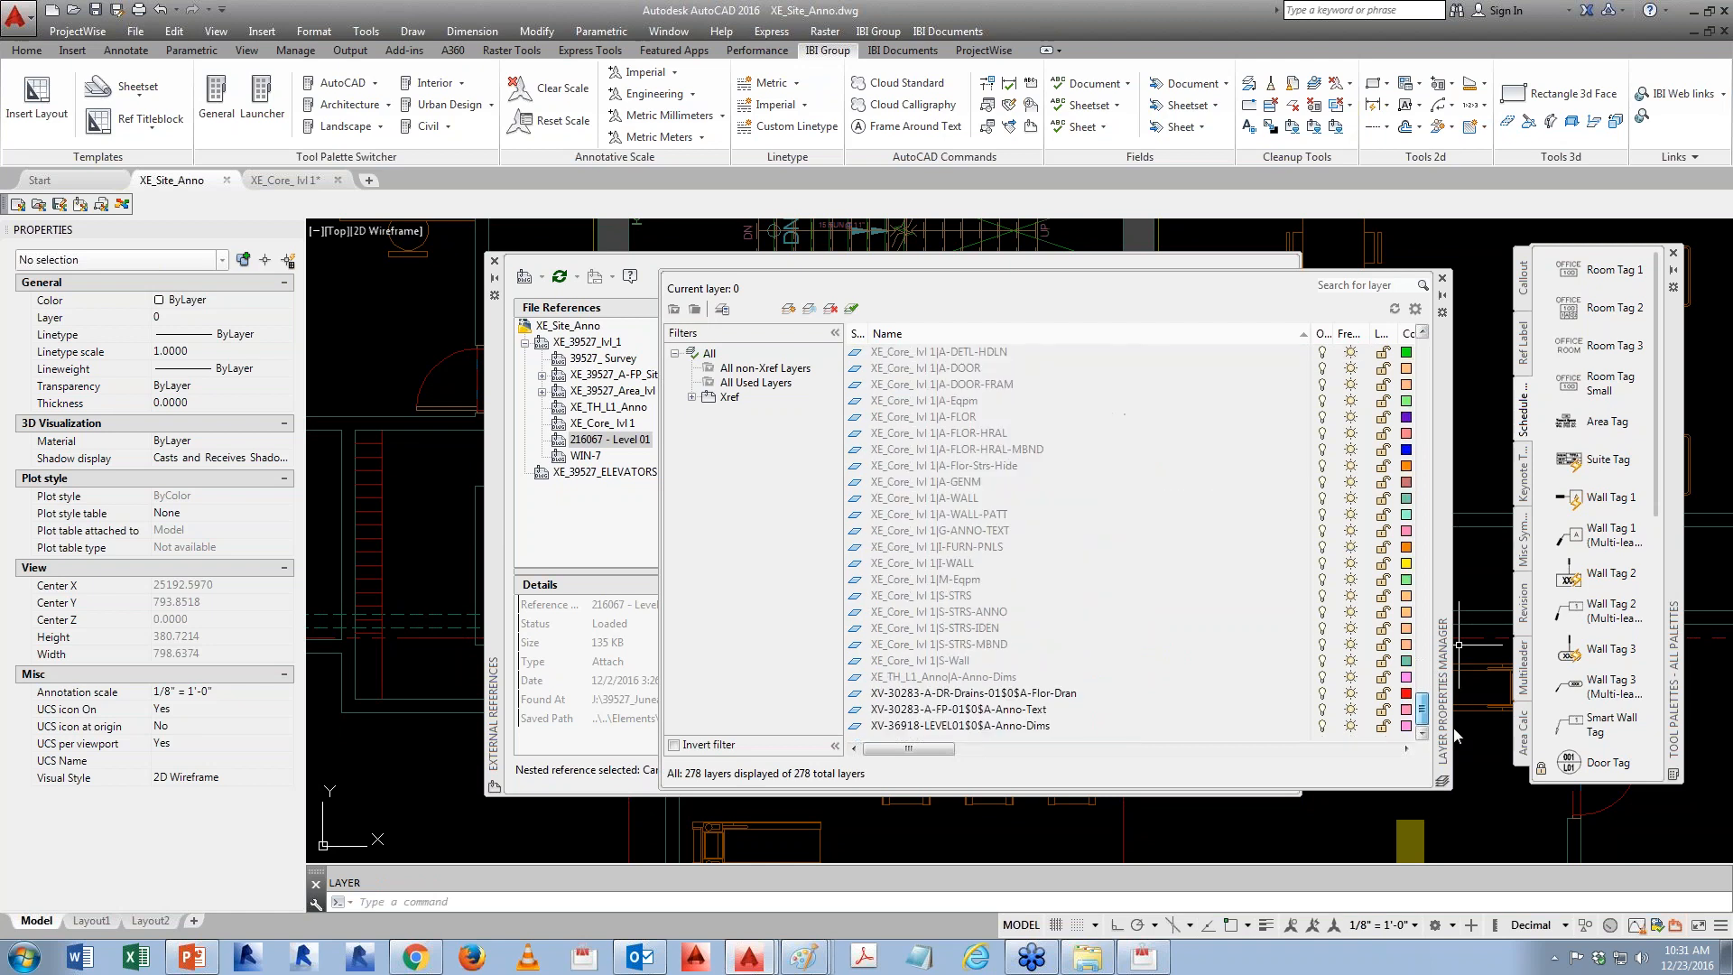
left_click(711, 354)
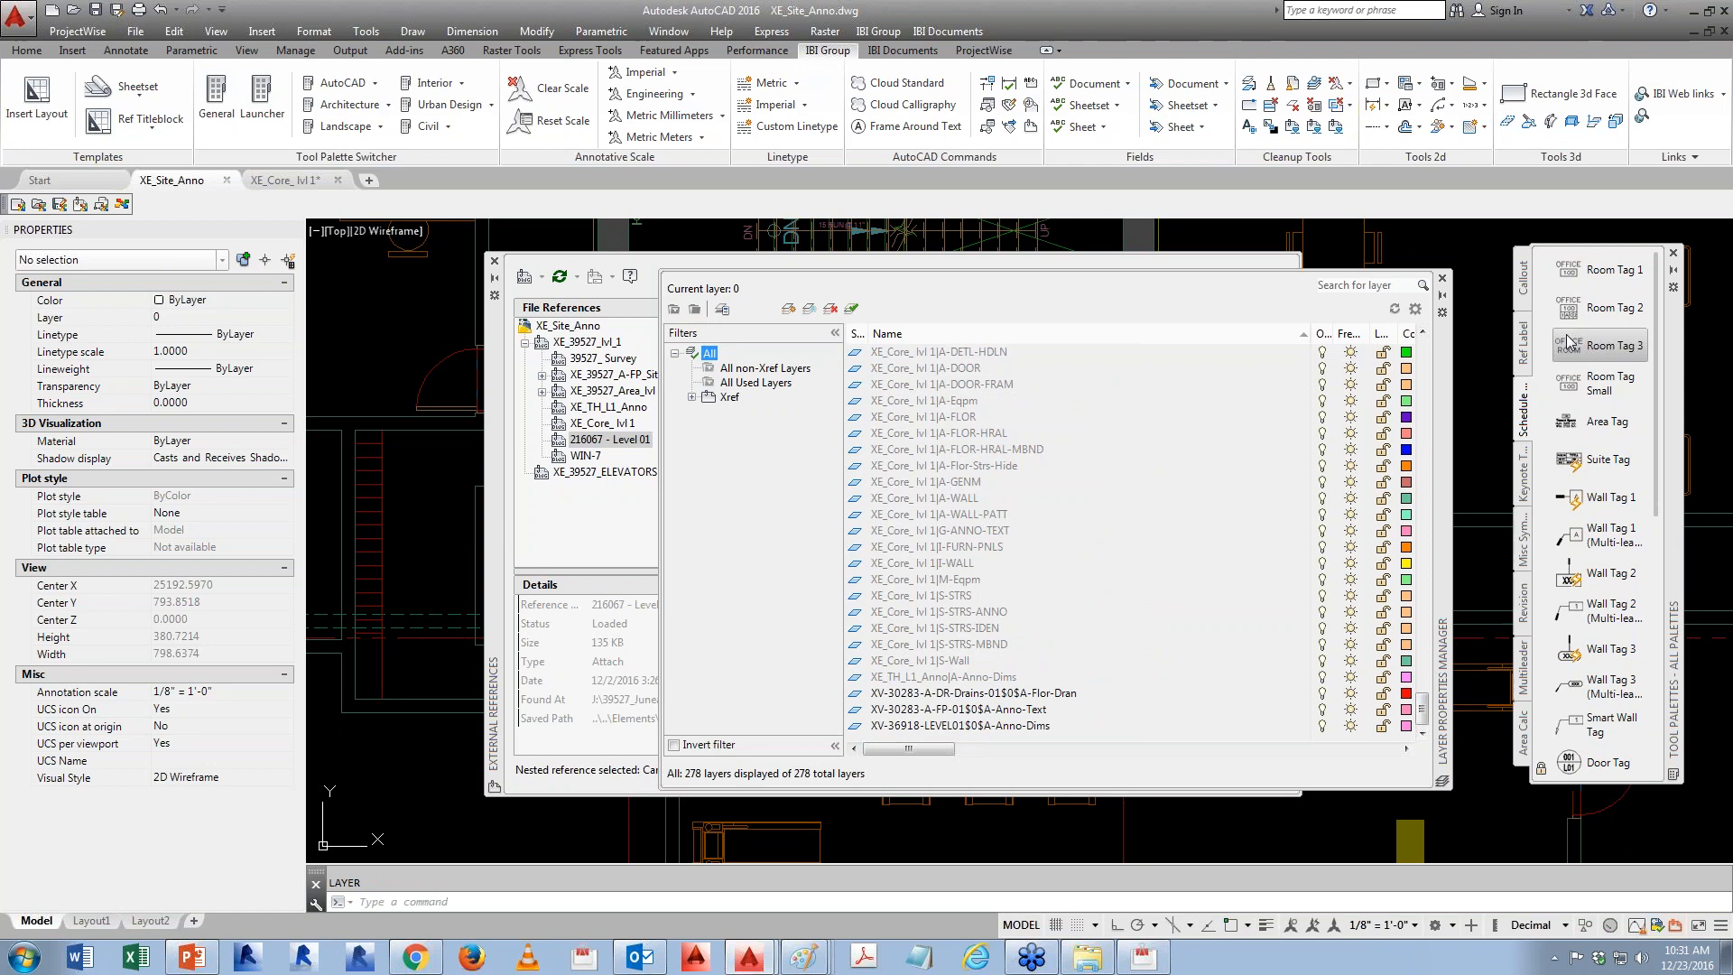
left_click(1441, 280)
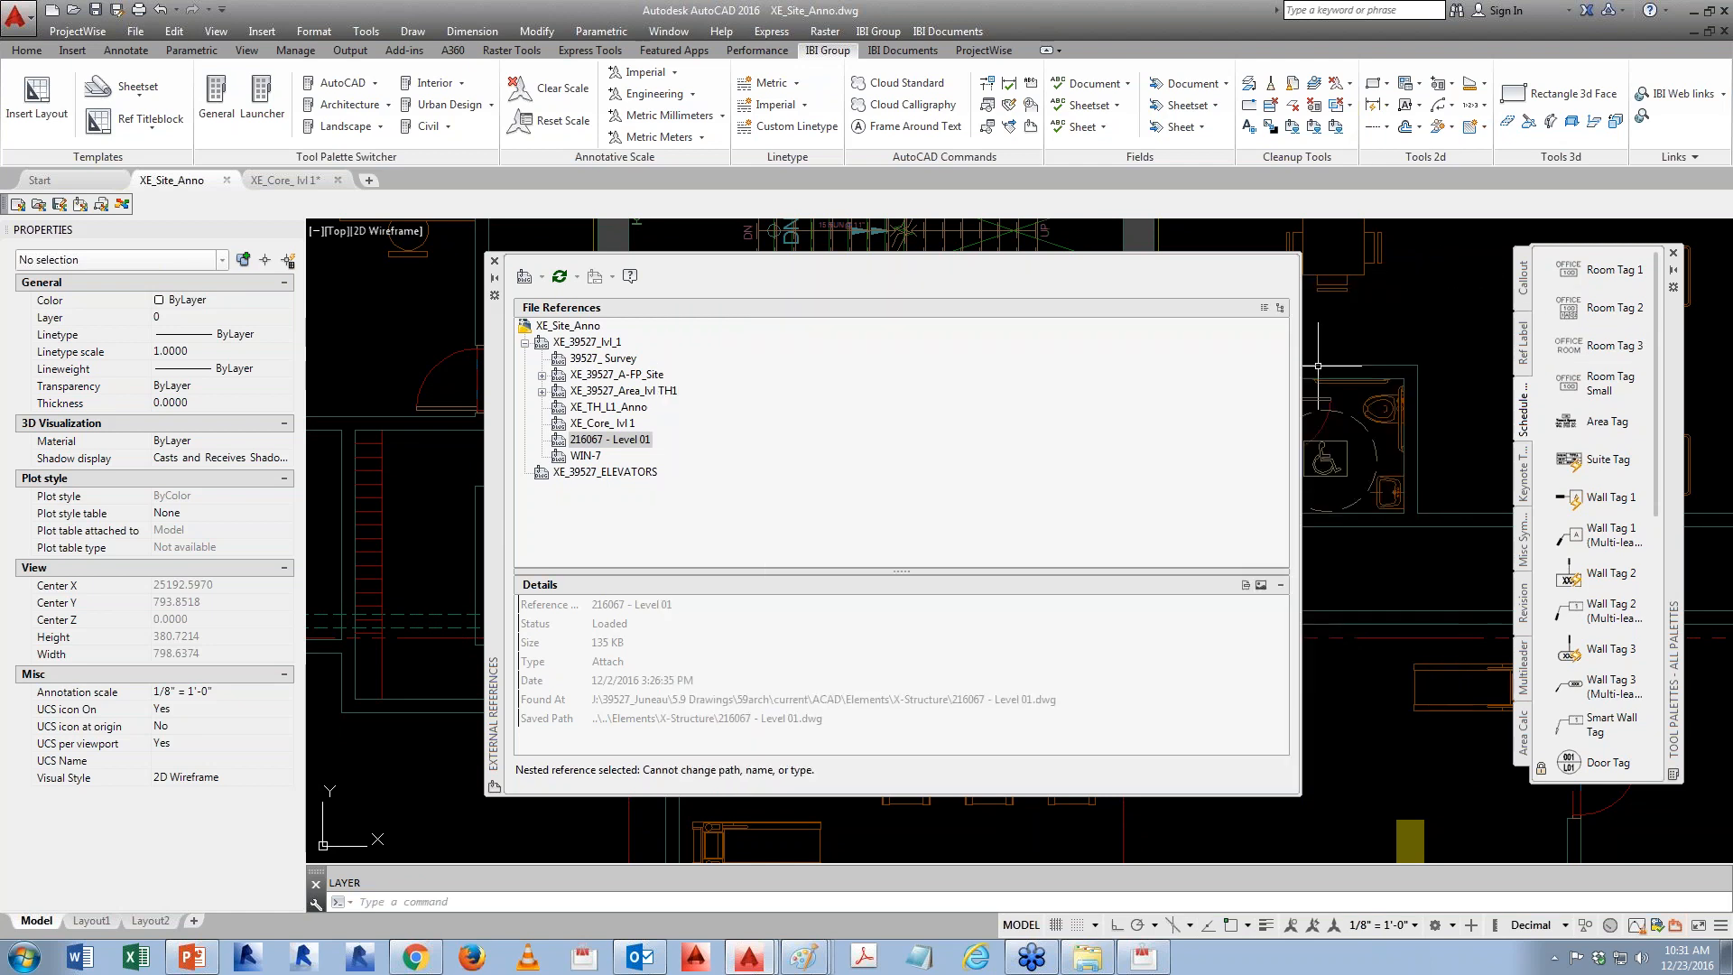
- Open the XE_39527_lvl_1 xref as its own drawing from the External References palette and dismiss the proxy information
left_click(593, 360)
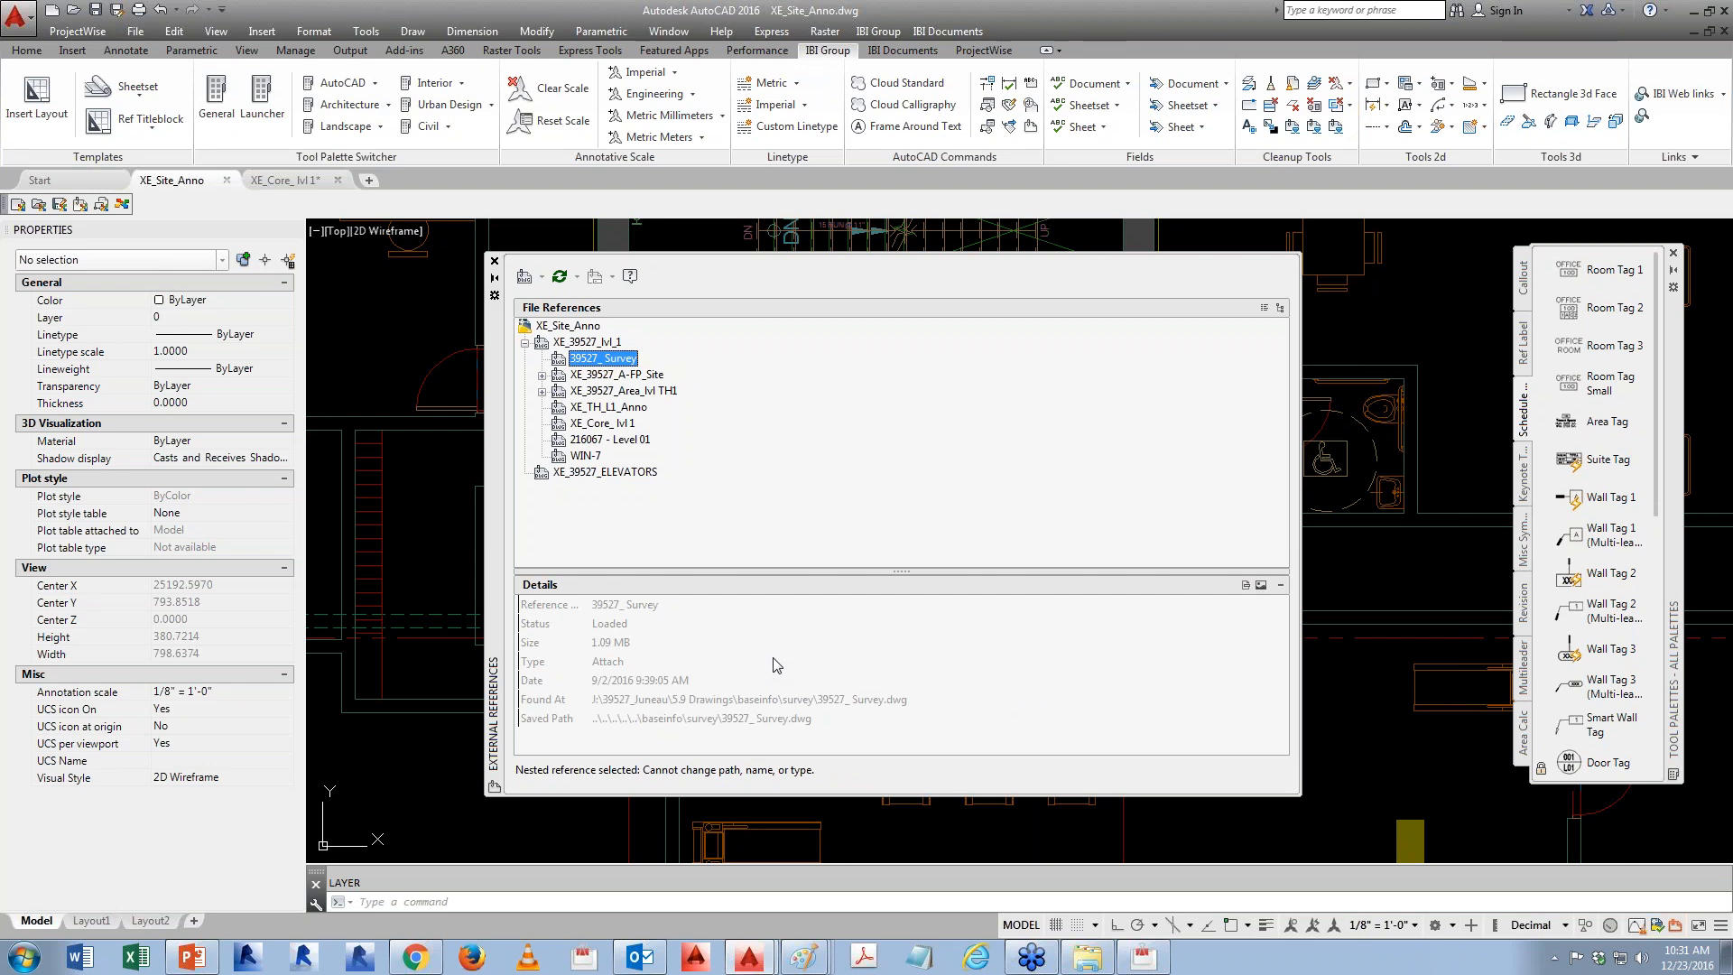
right_click(585, 343)
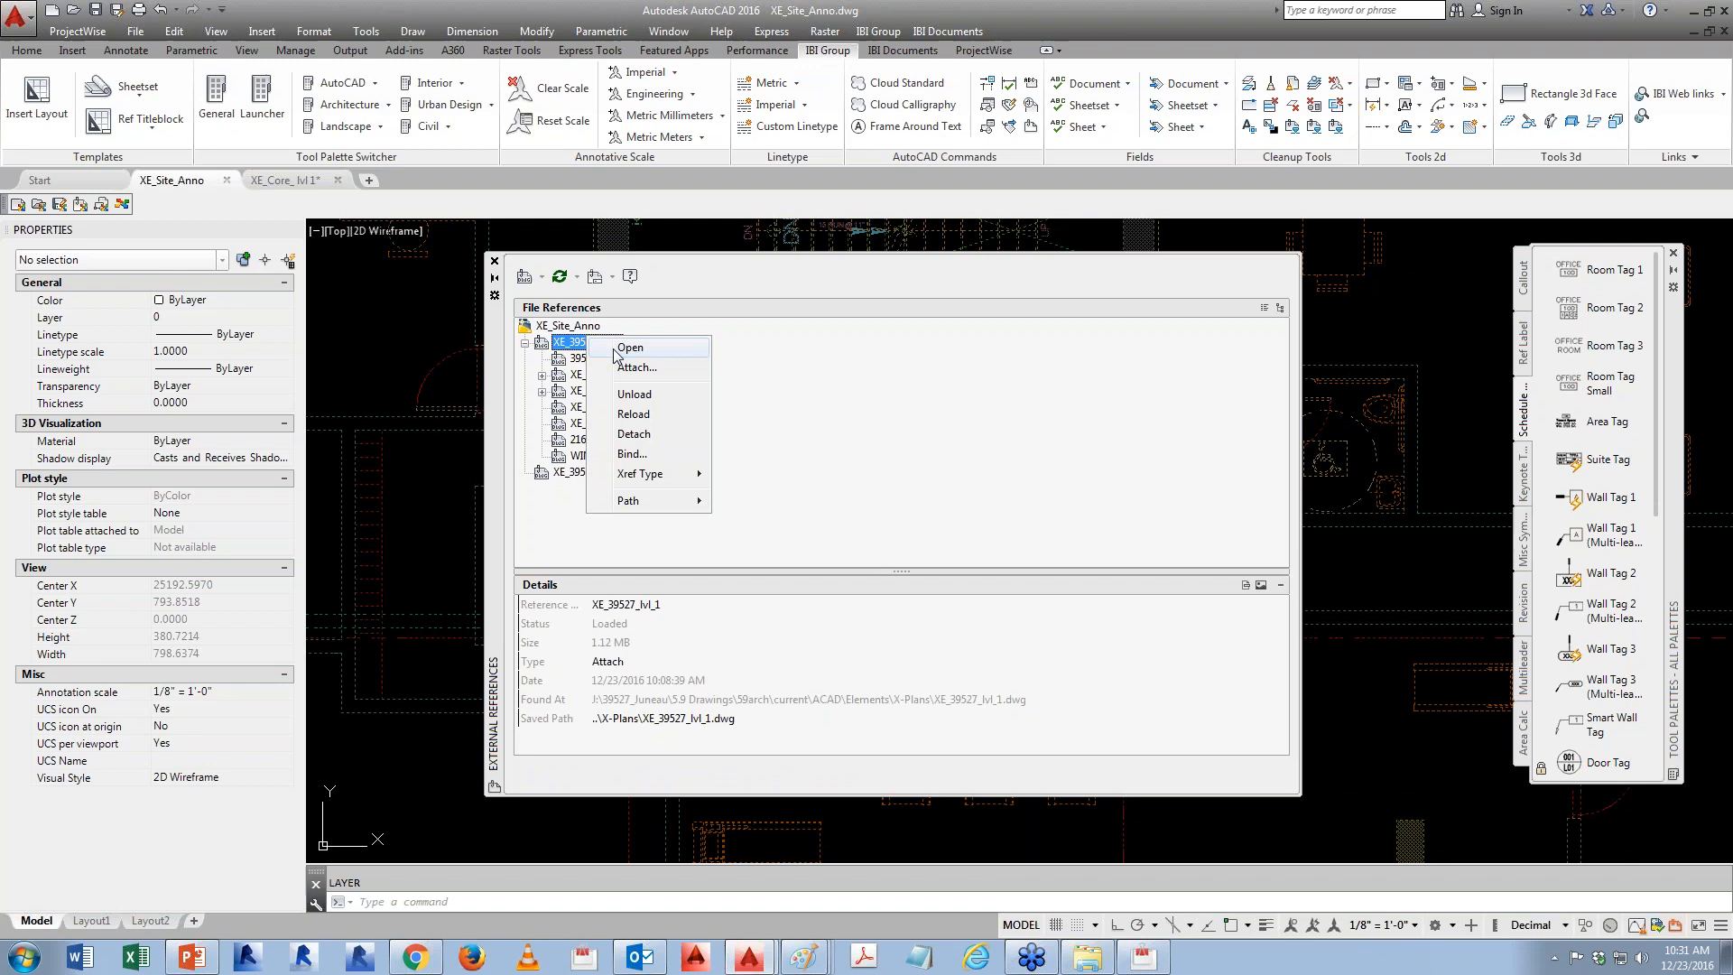
left_click(588, 457)
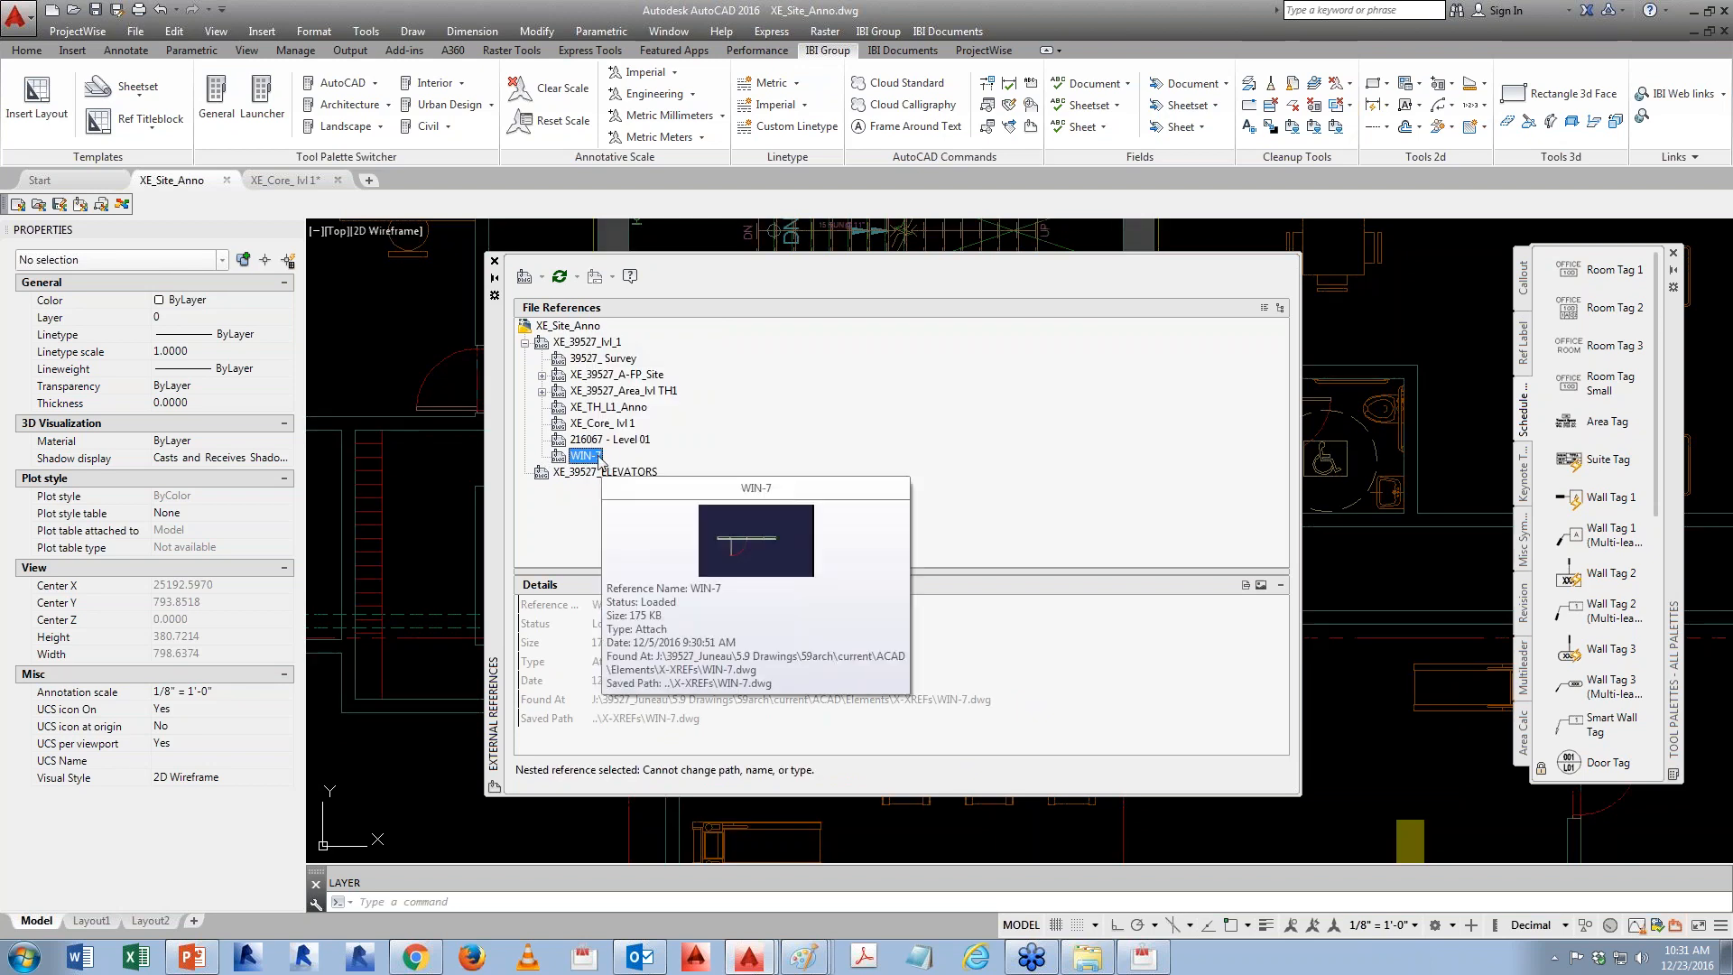
right_click(594, 341)
left_click(632, 353)
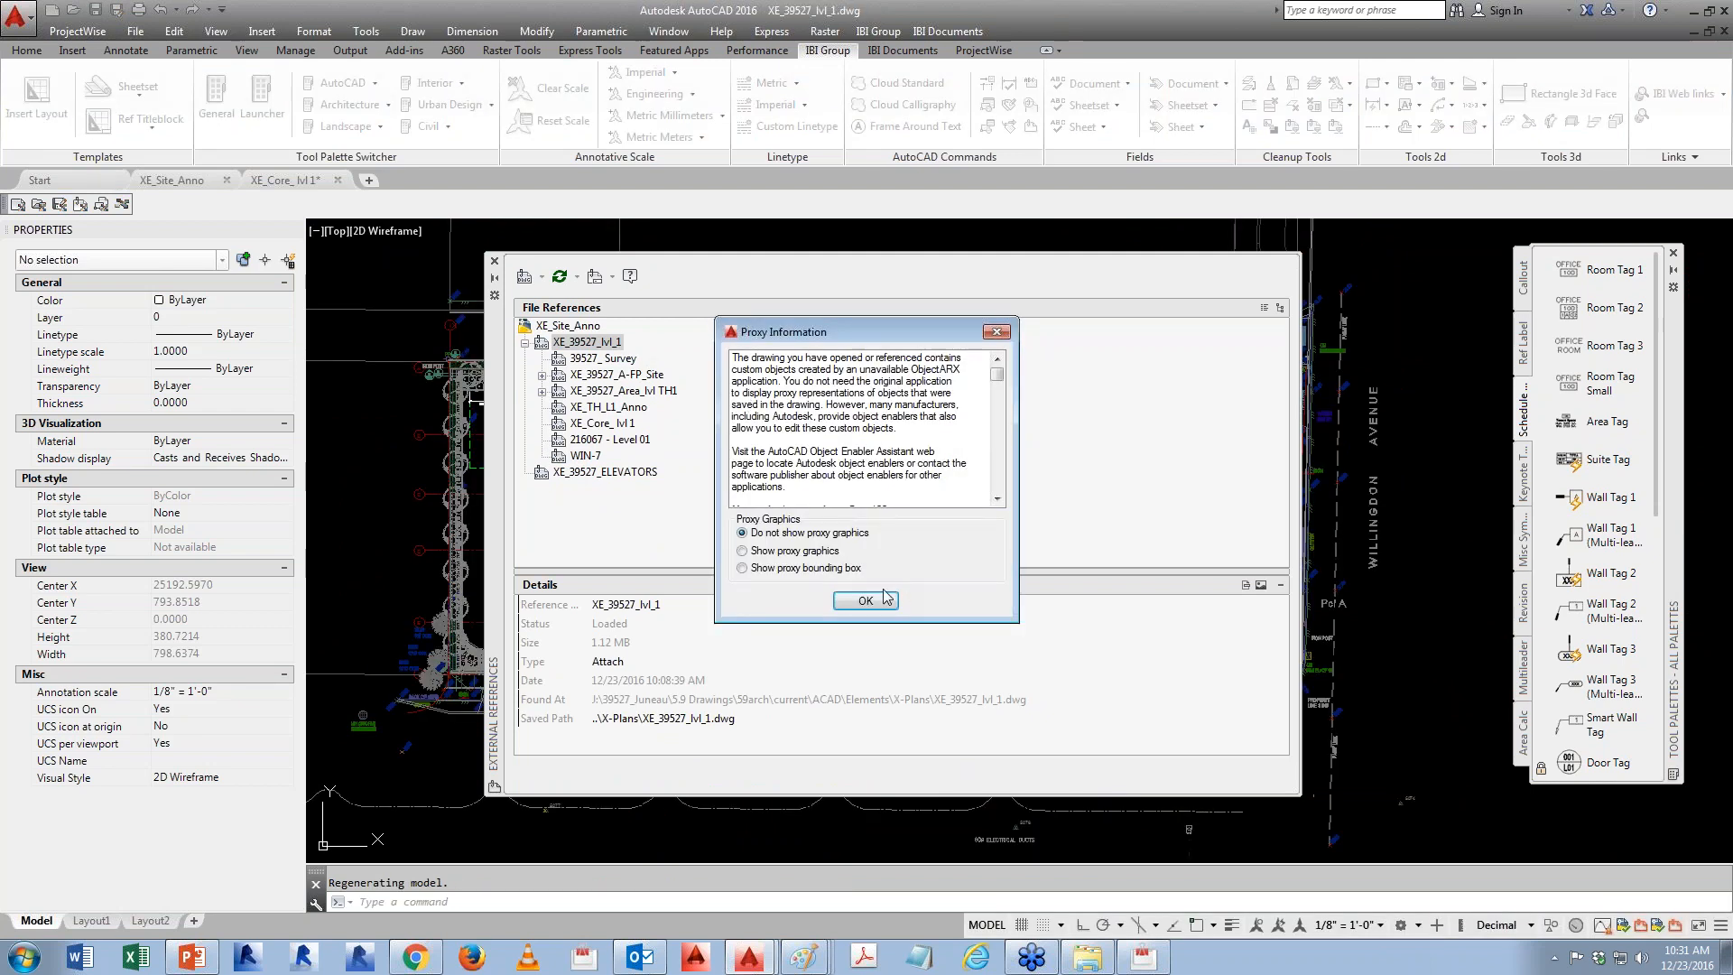
left_click(948, 601)
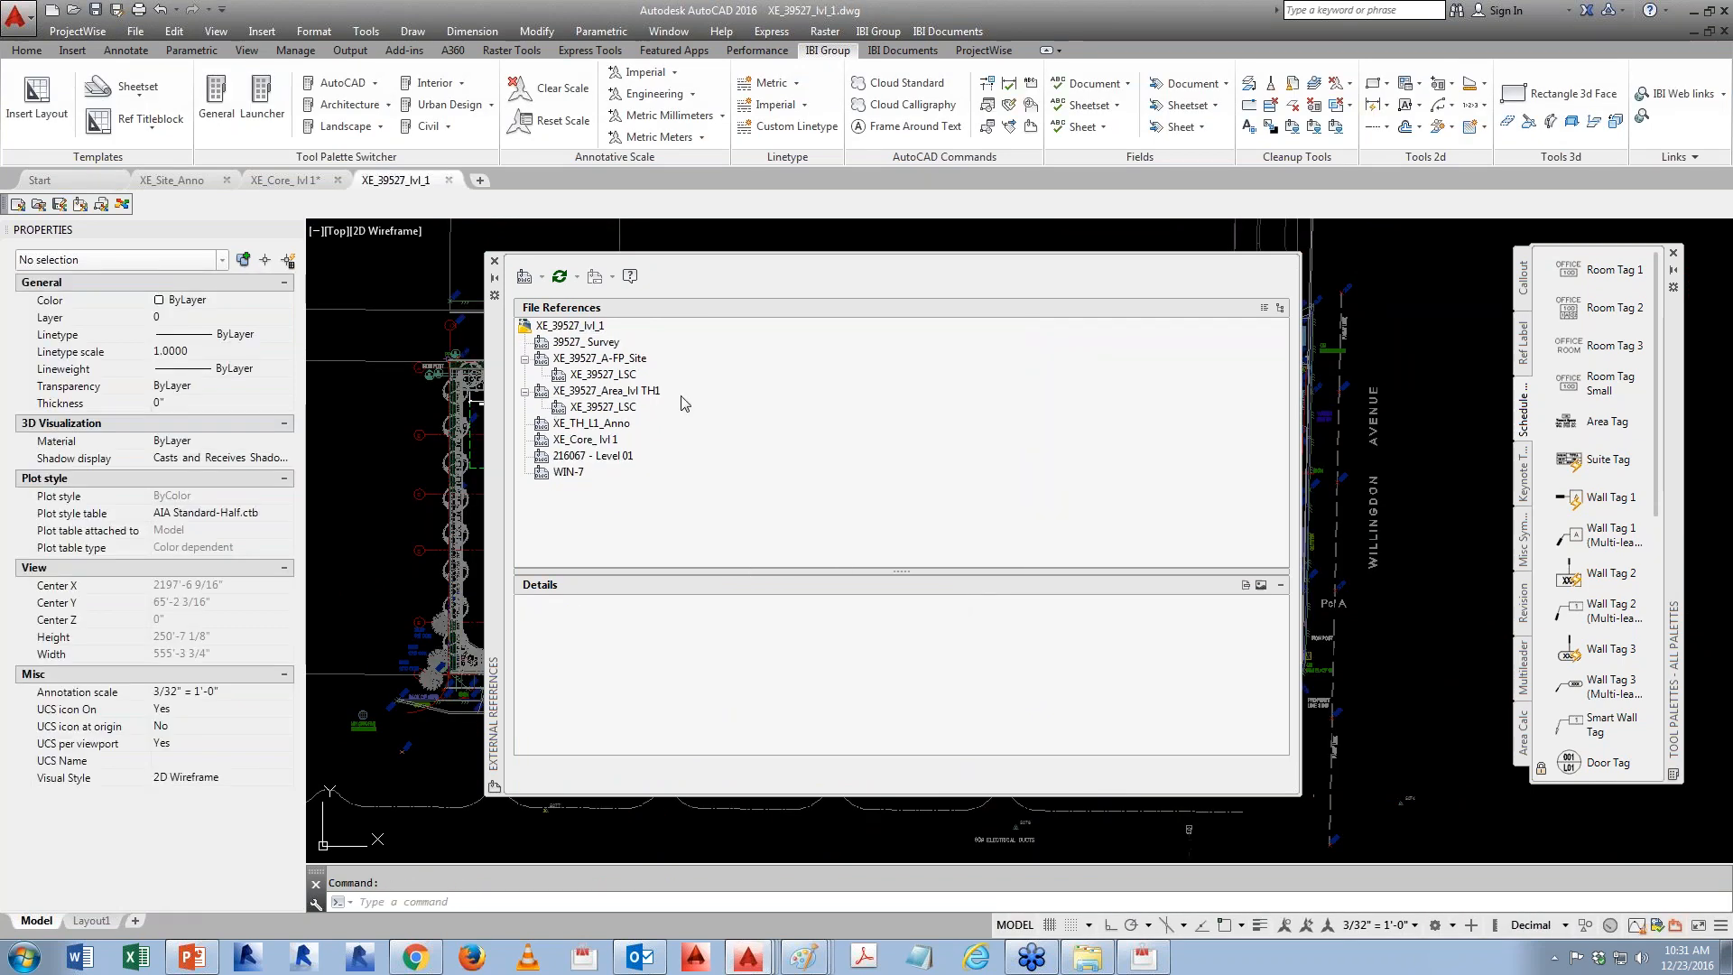
- Rename the 39527_ Survey reference to XE-39527_ Survey in the XE_39527_lvl_1 drawing
left_click(598, 343)
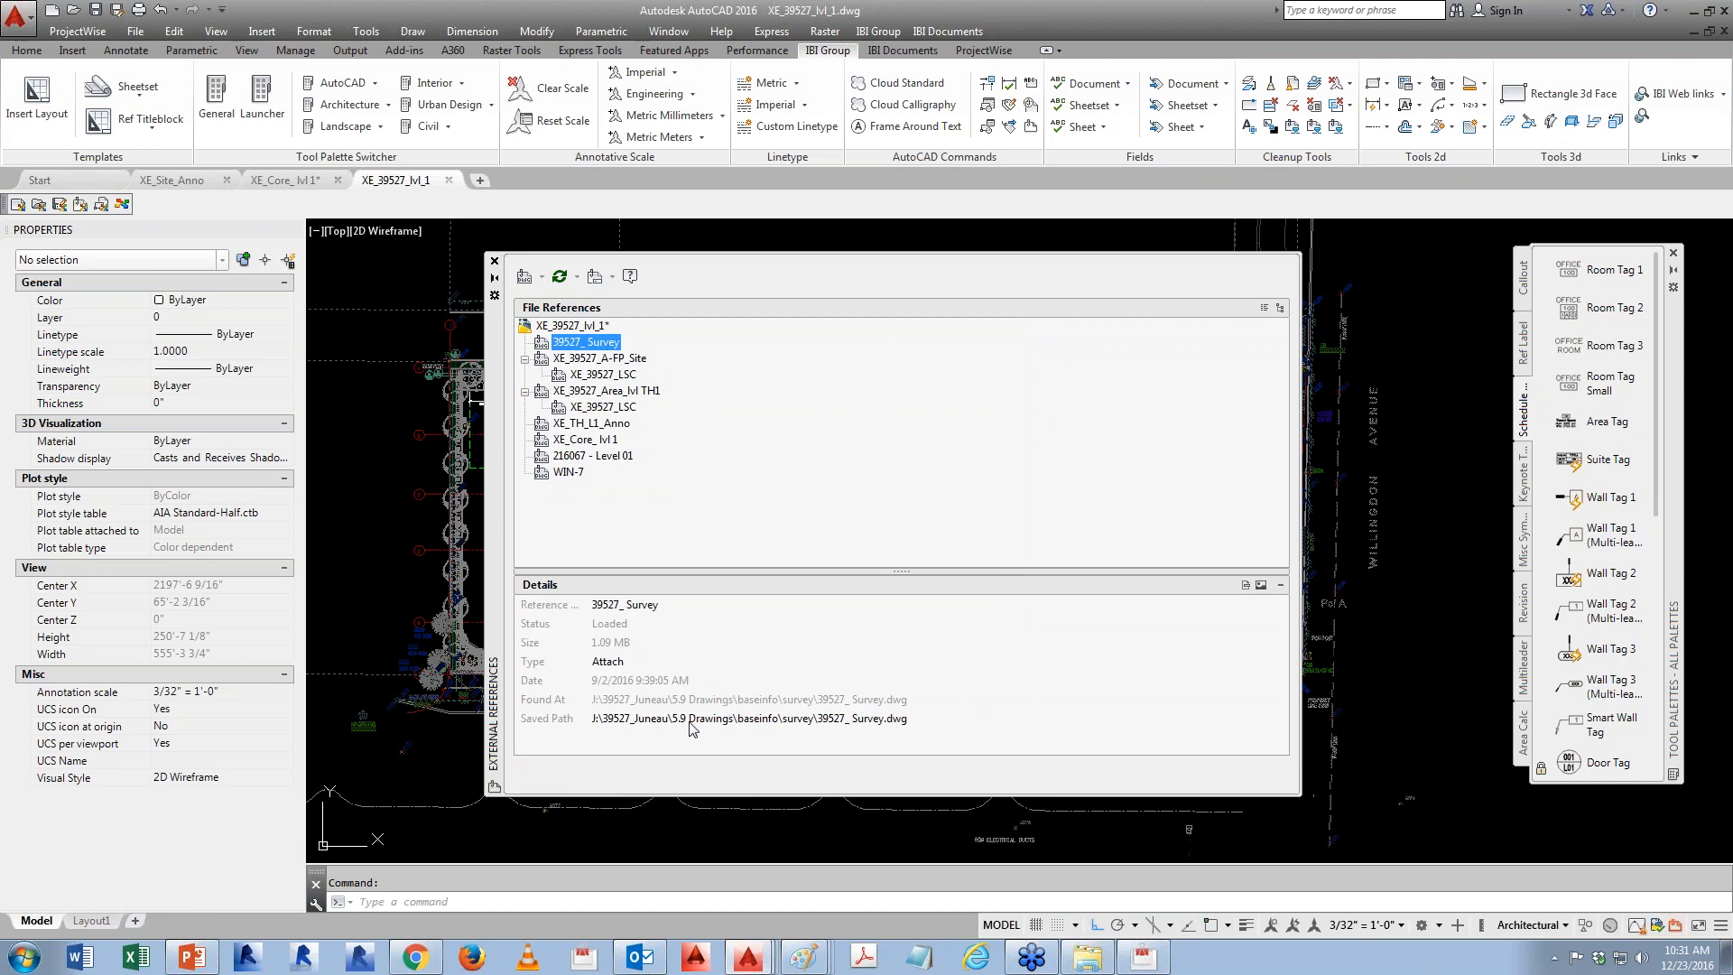
left_click(596, 606)
key("Home")
type("XE")
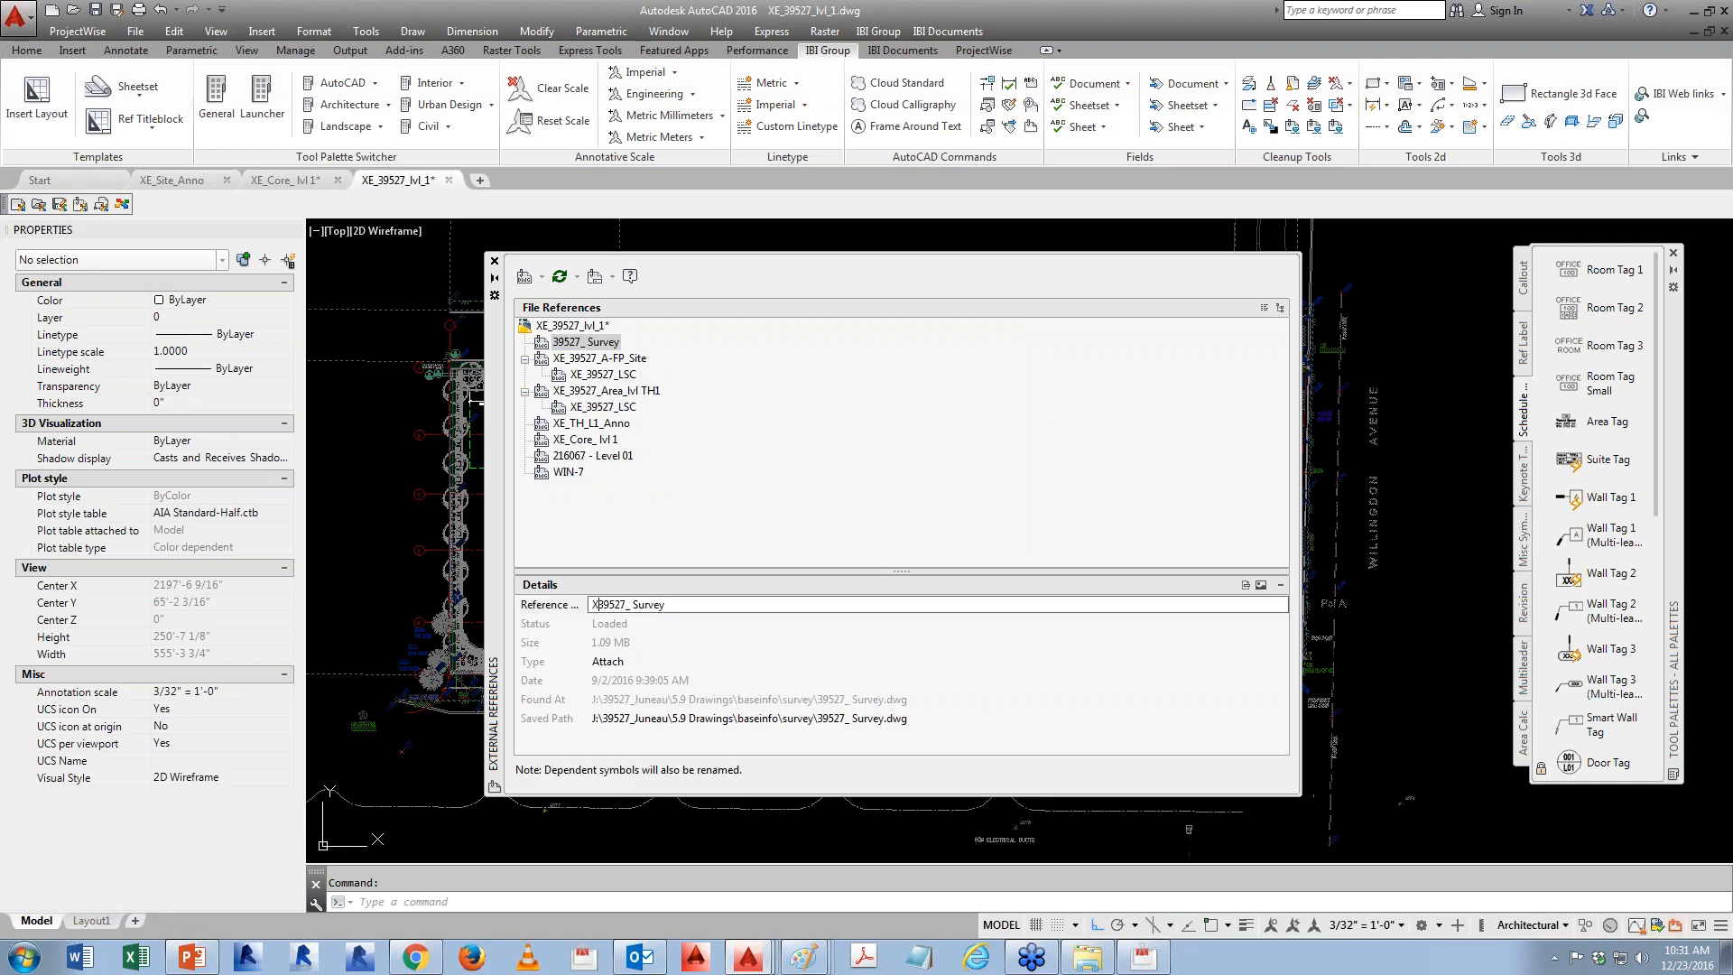
type("-")
key("Return")
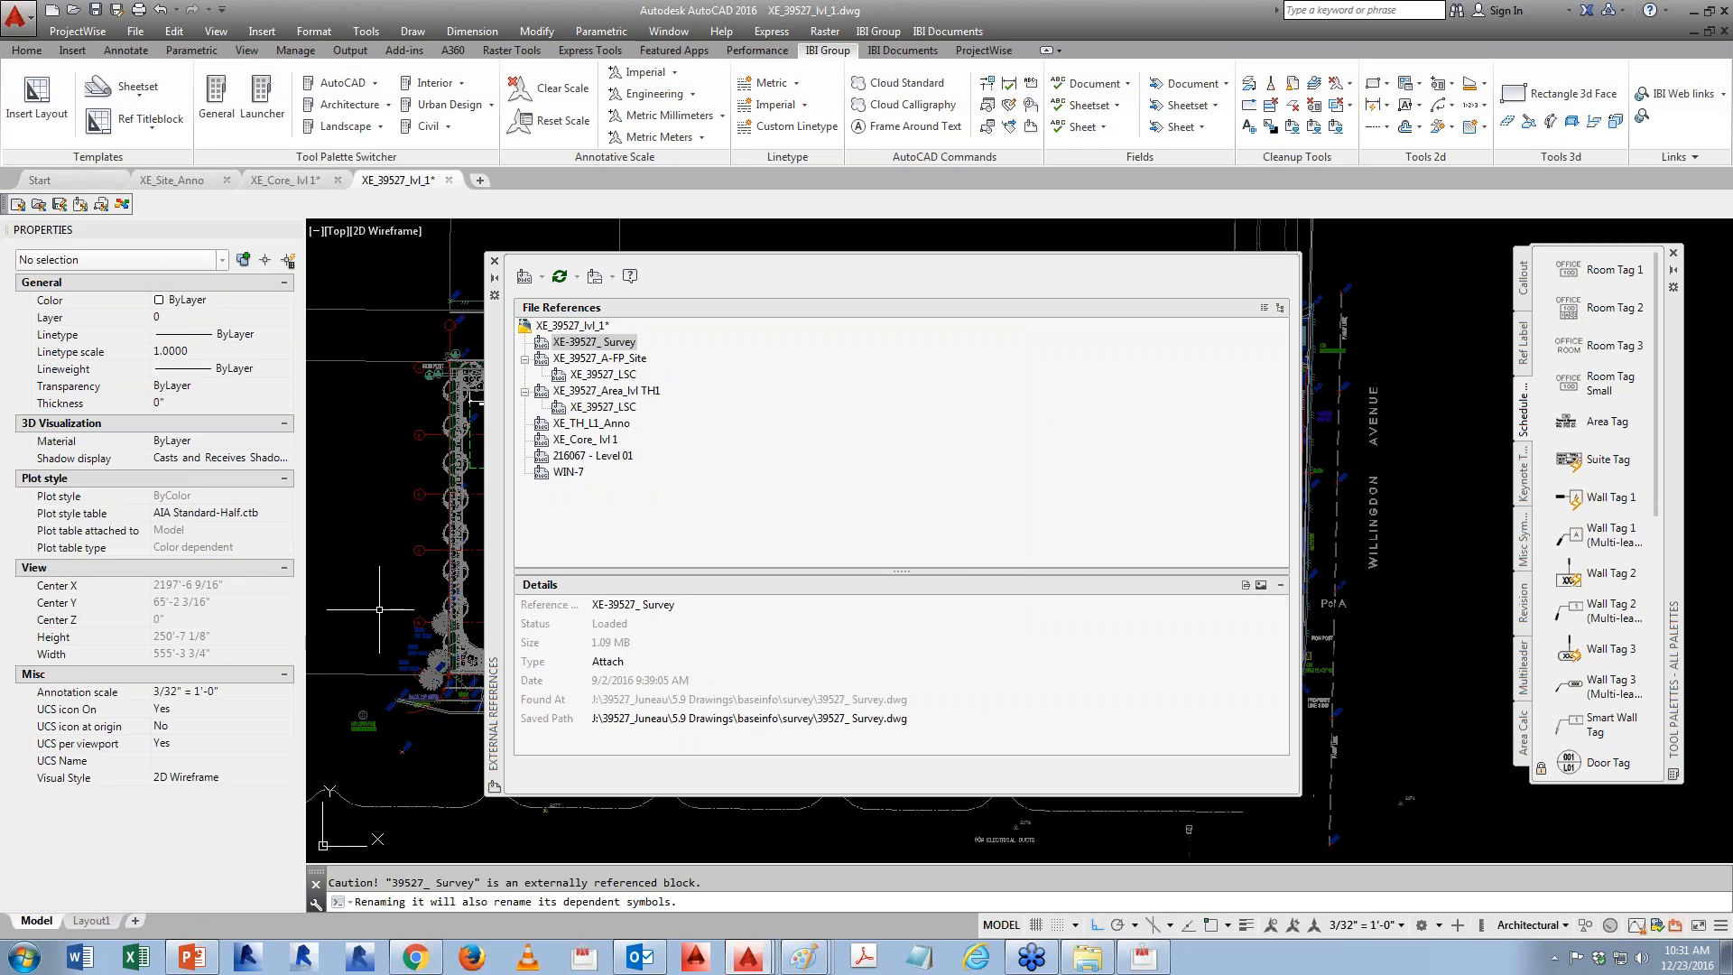
- Open the Layer Properties Manager, dismiss the proxy information, and look through the layers of the renamed survey xref
type("la")
key("Return")
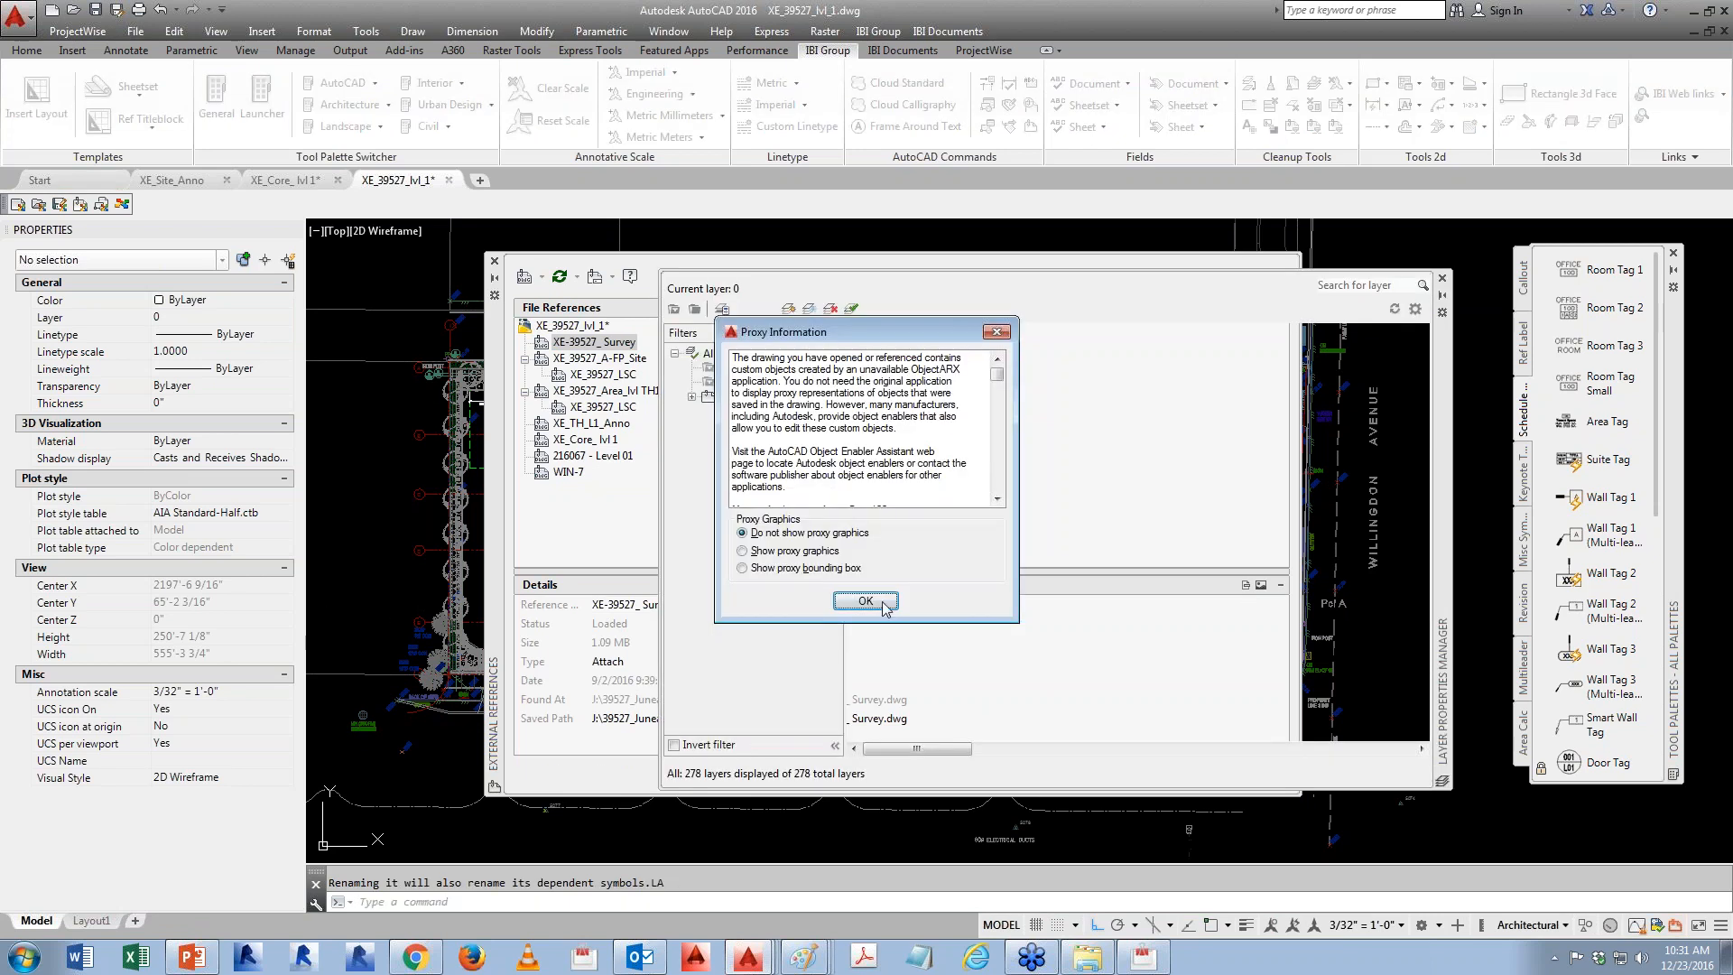
left_click(868, 603)
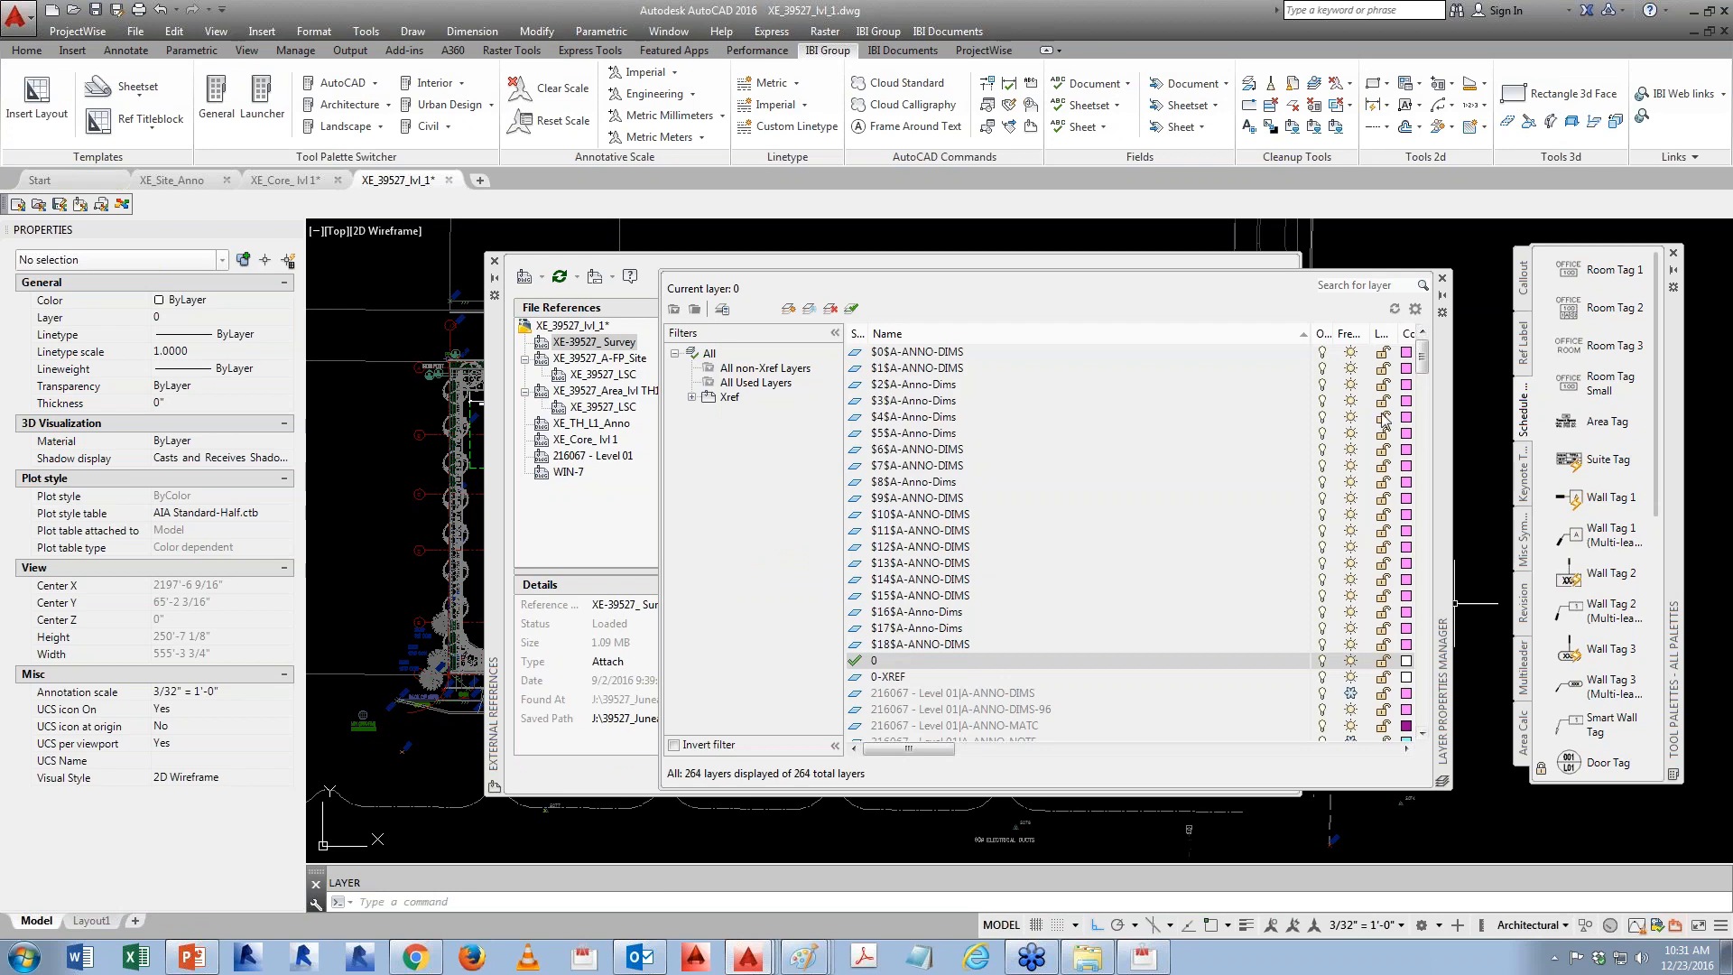
left_click_drag(1423, 363, 1425, 708)
- Rename the 216067 - Level 01 reference to XE-216067 - Level 01
left_click(593, 456)
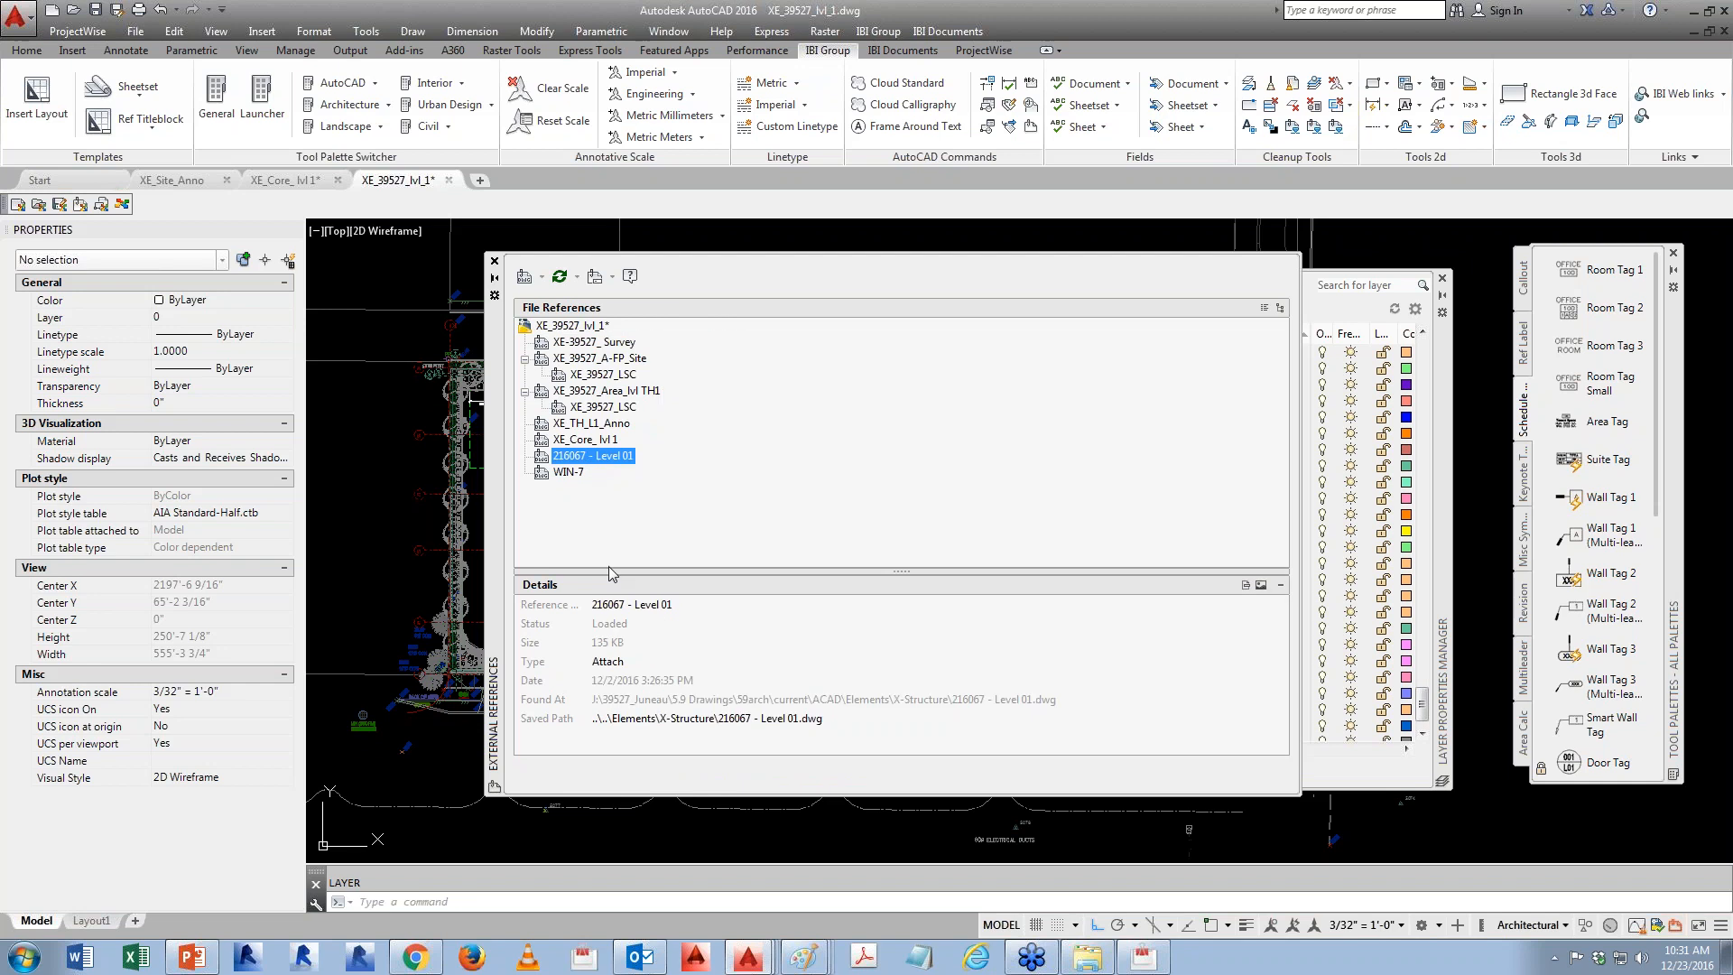
left_click(599, 605)
key("Home")
type("XE-")
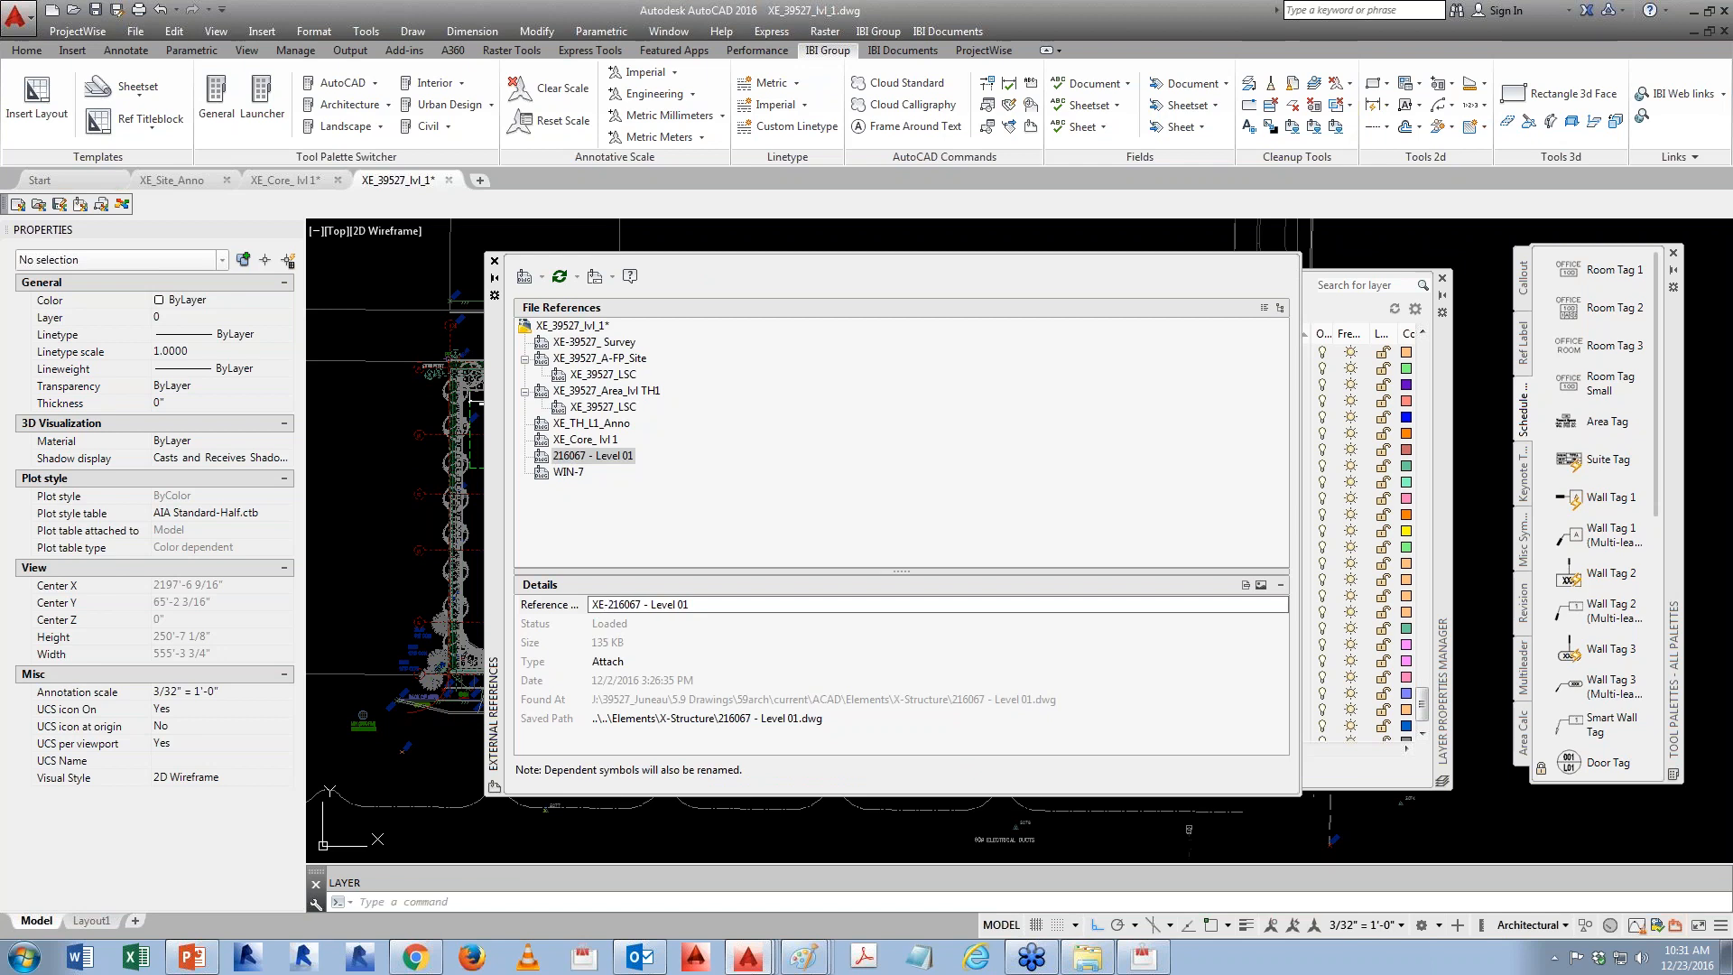
key("Return")
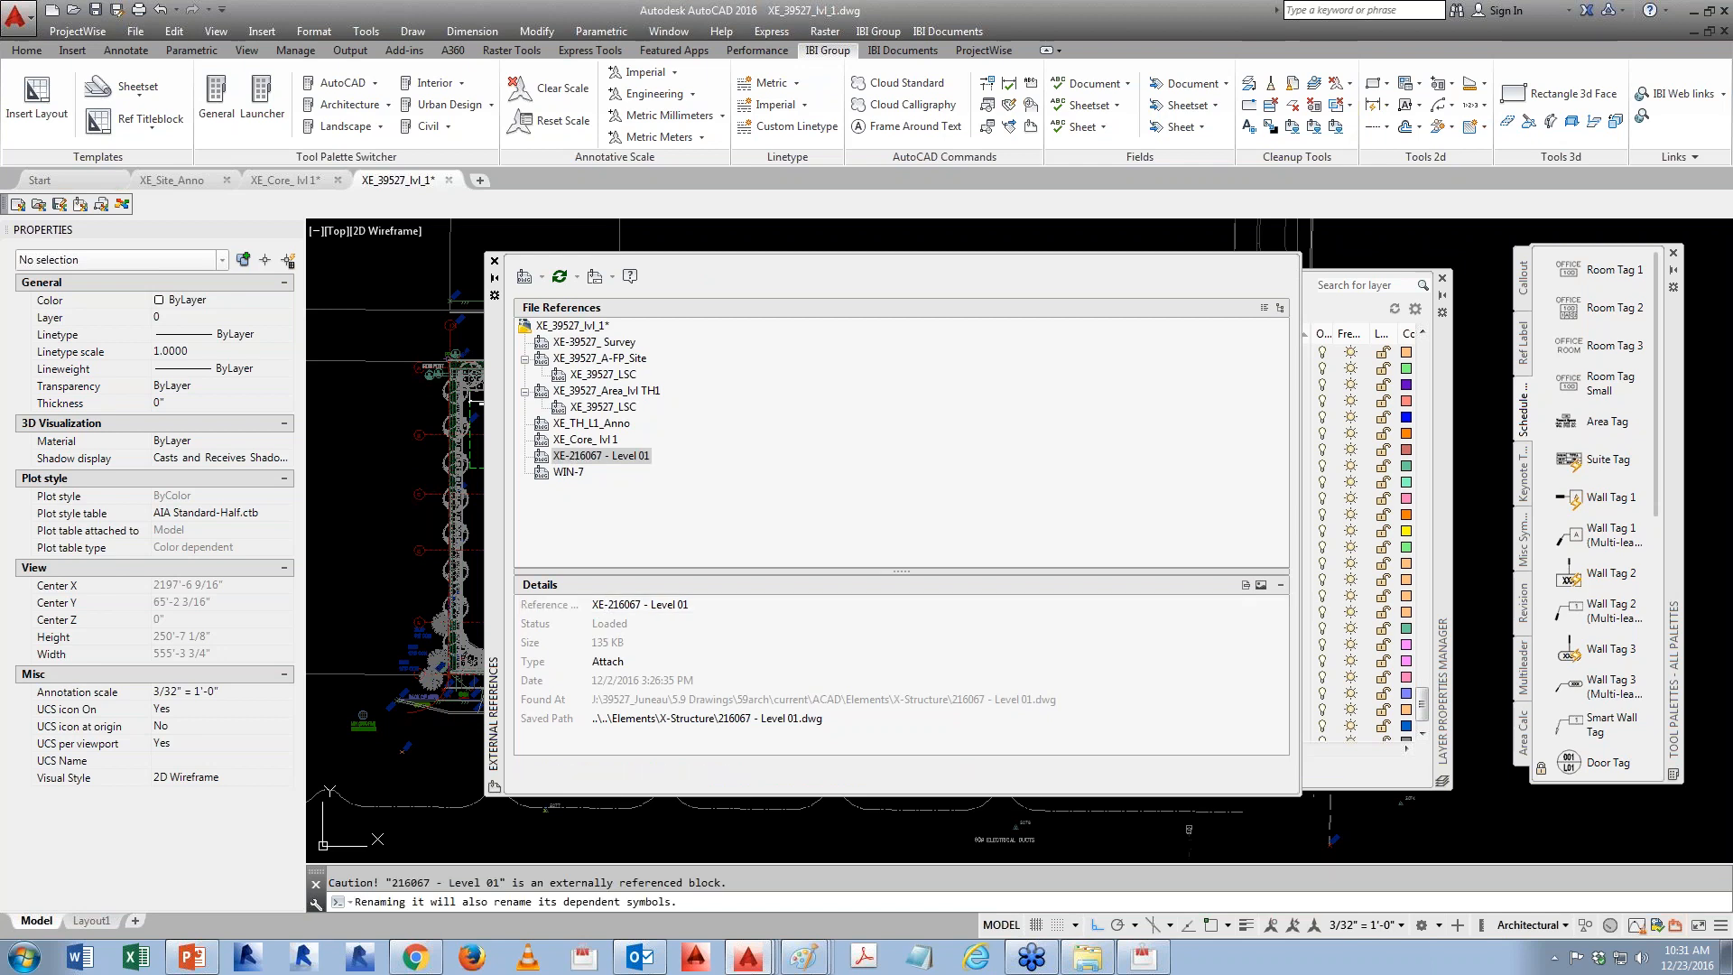
- Rename the WIN-7 reference to XE-WIN-7
left_click(569, 472)
left_click(623, 604)
key("Home")
type("XE-")
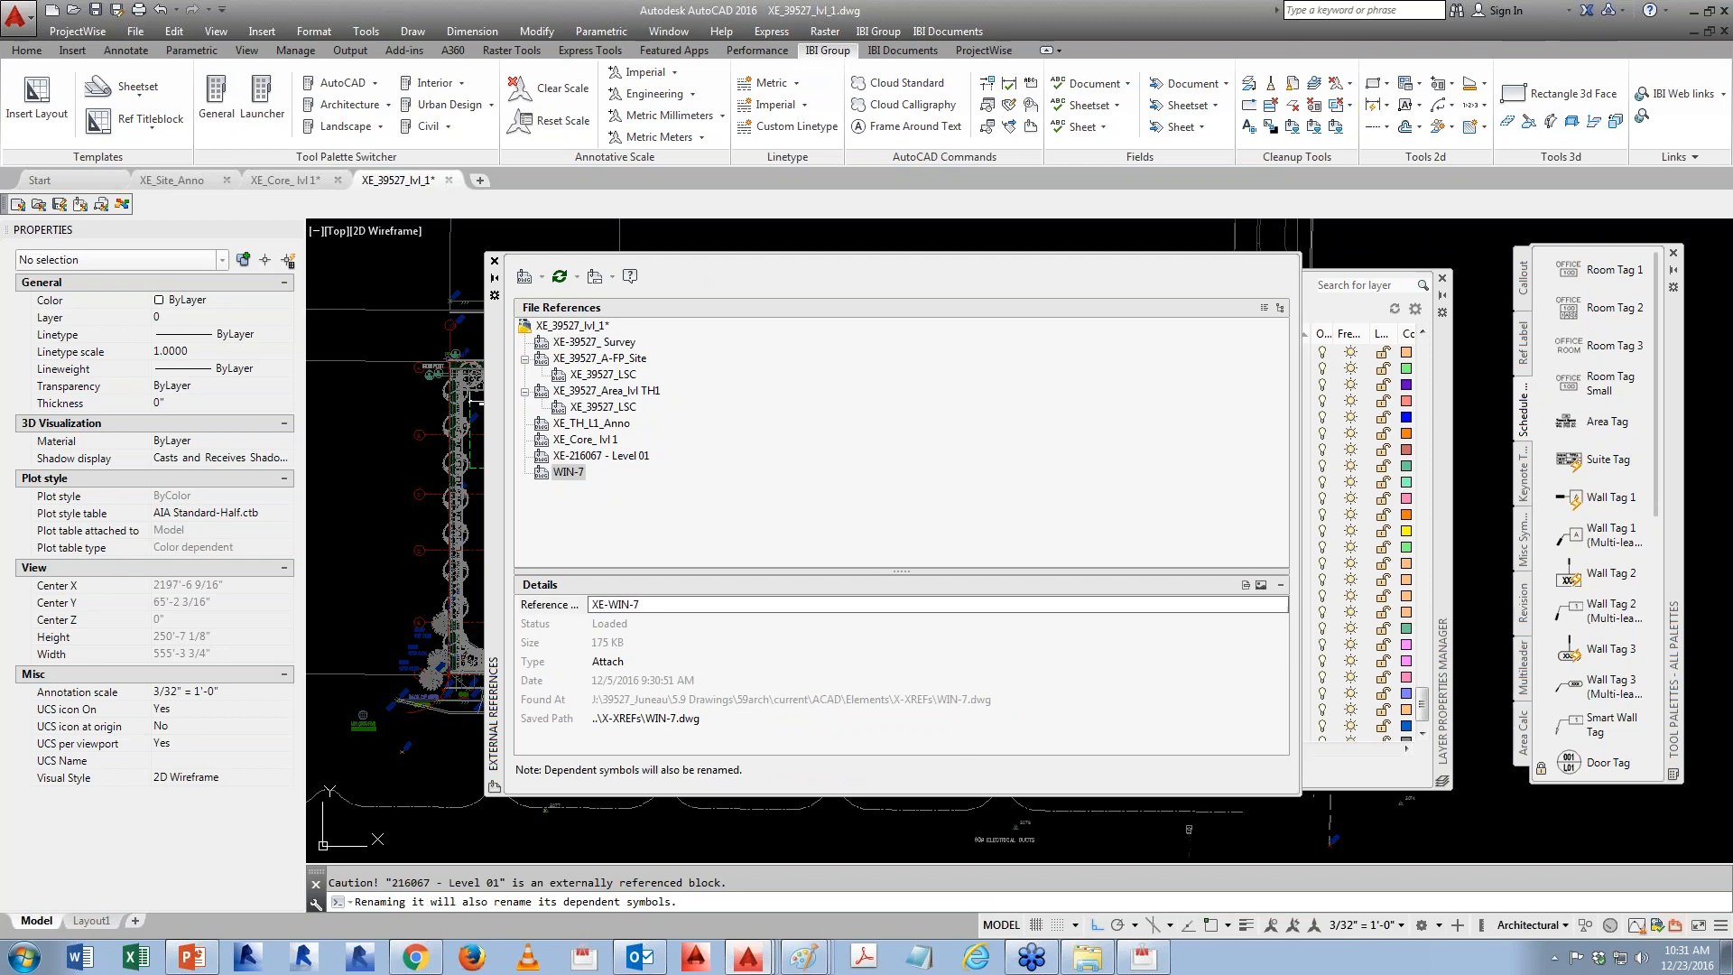
key("Return")
- Close the External References palette and examine how the XE-prefixed xref layers are grouped in the layer list
left_click_drag(1423, 389, 1423, 361)
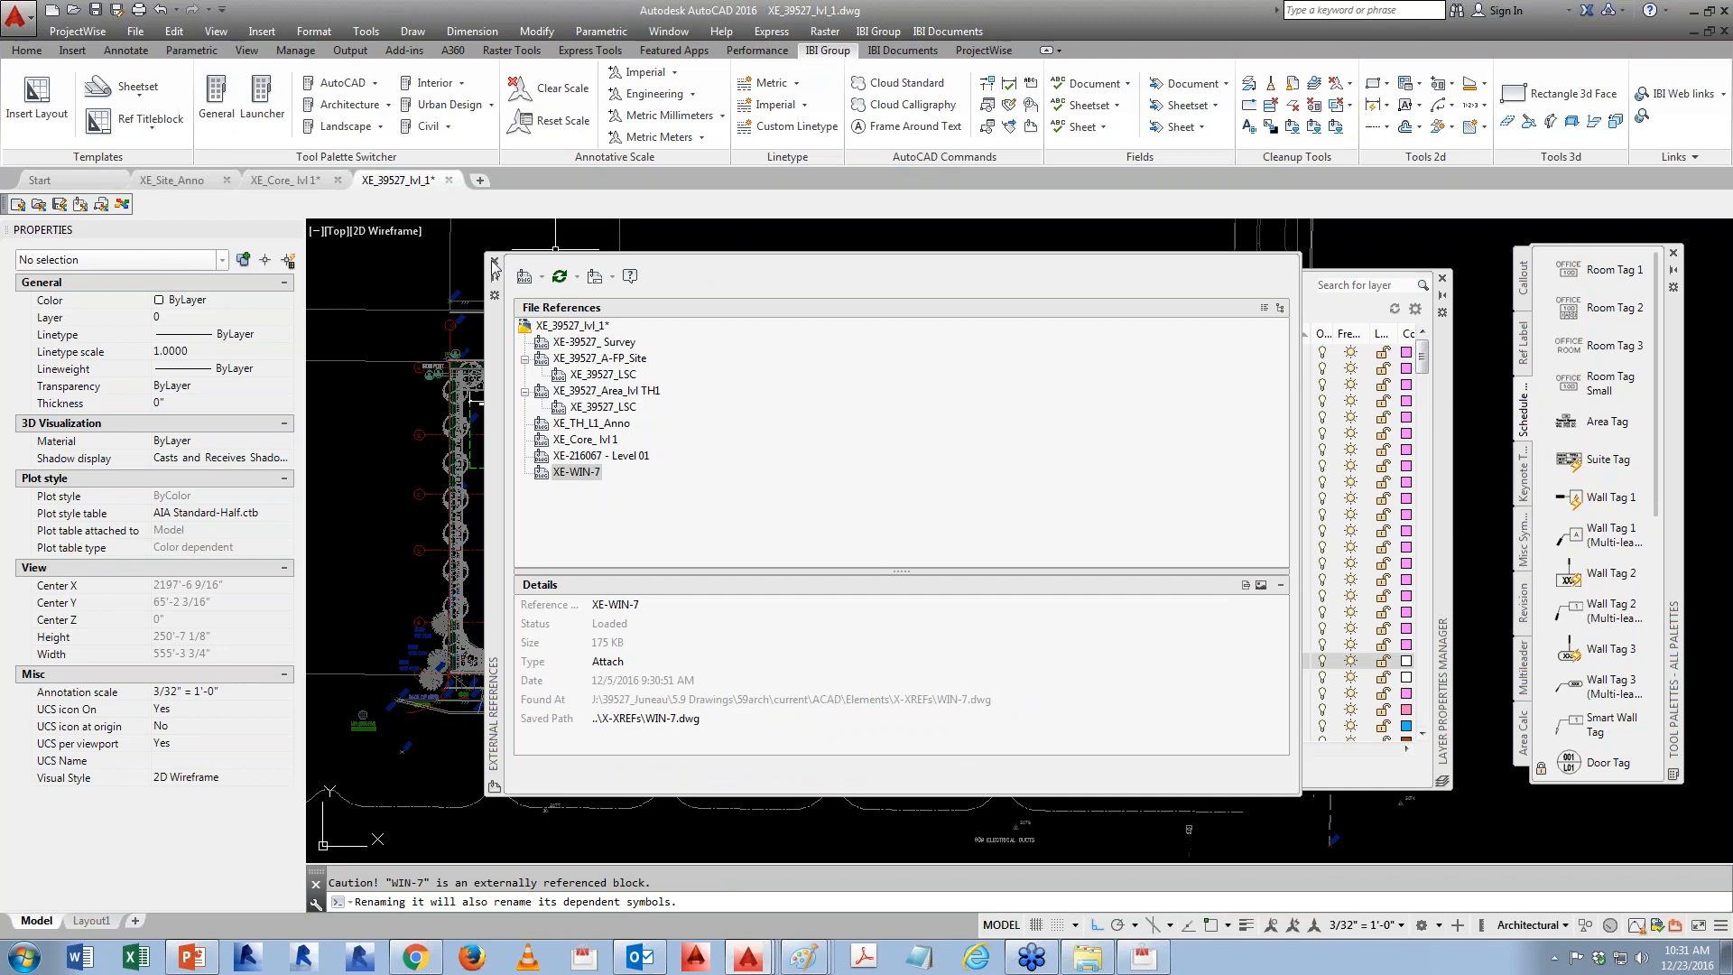
left_click_drag(1422, 361, 1436, 668)
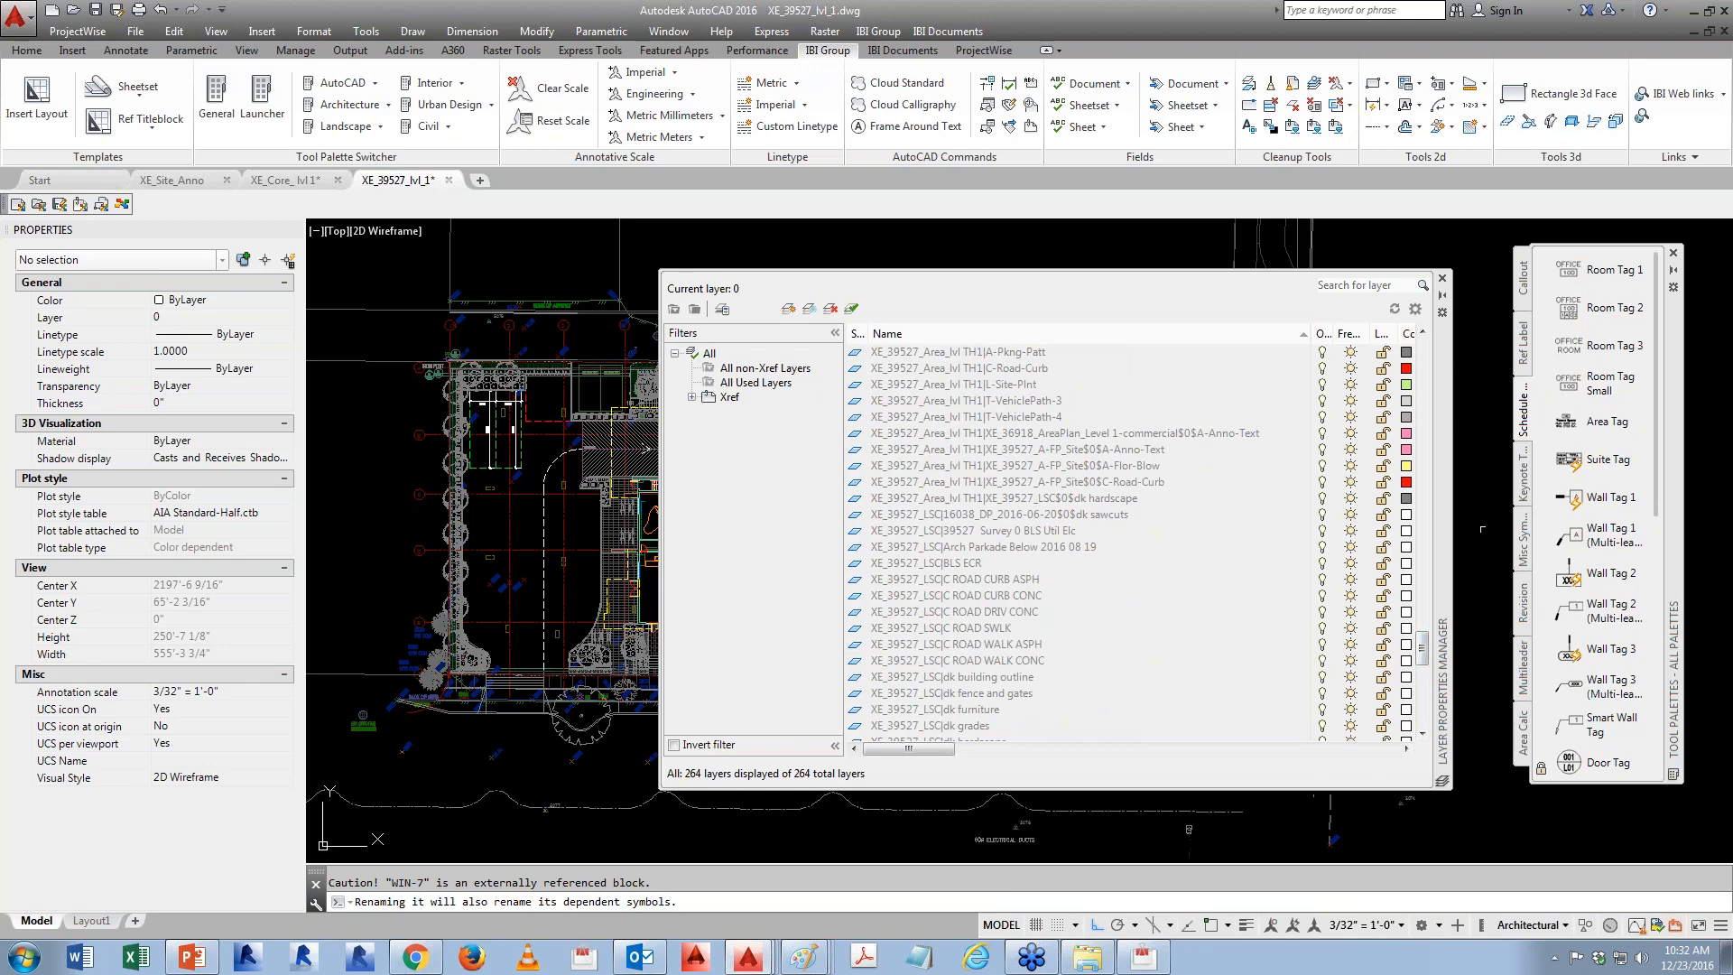
left_click_drag(1422, 647, 1421, 540)
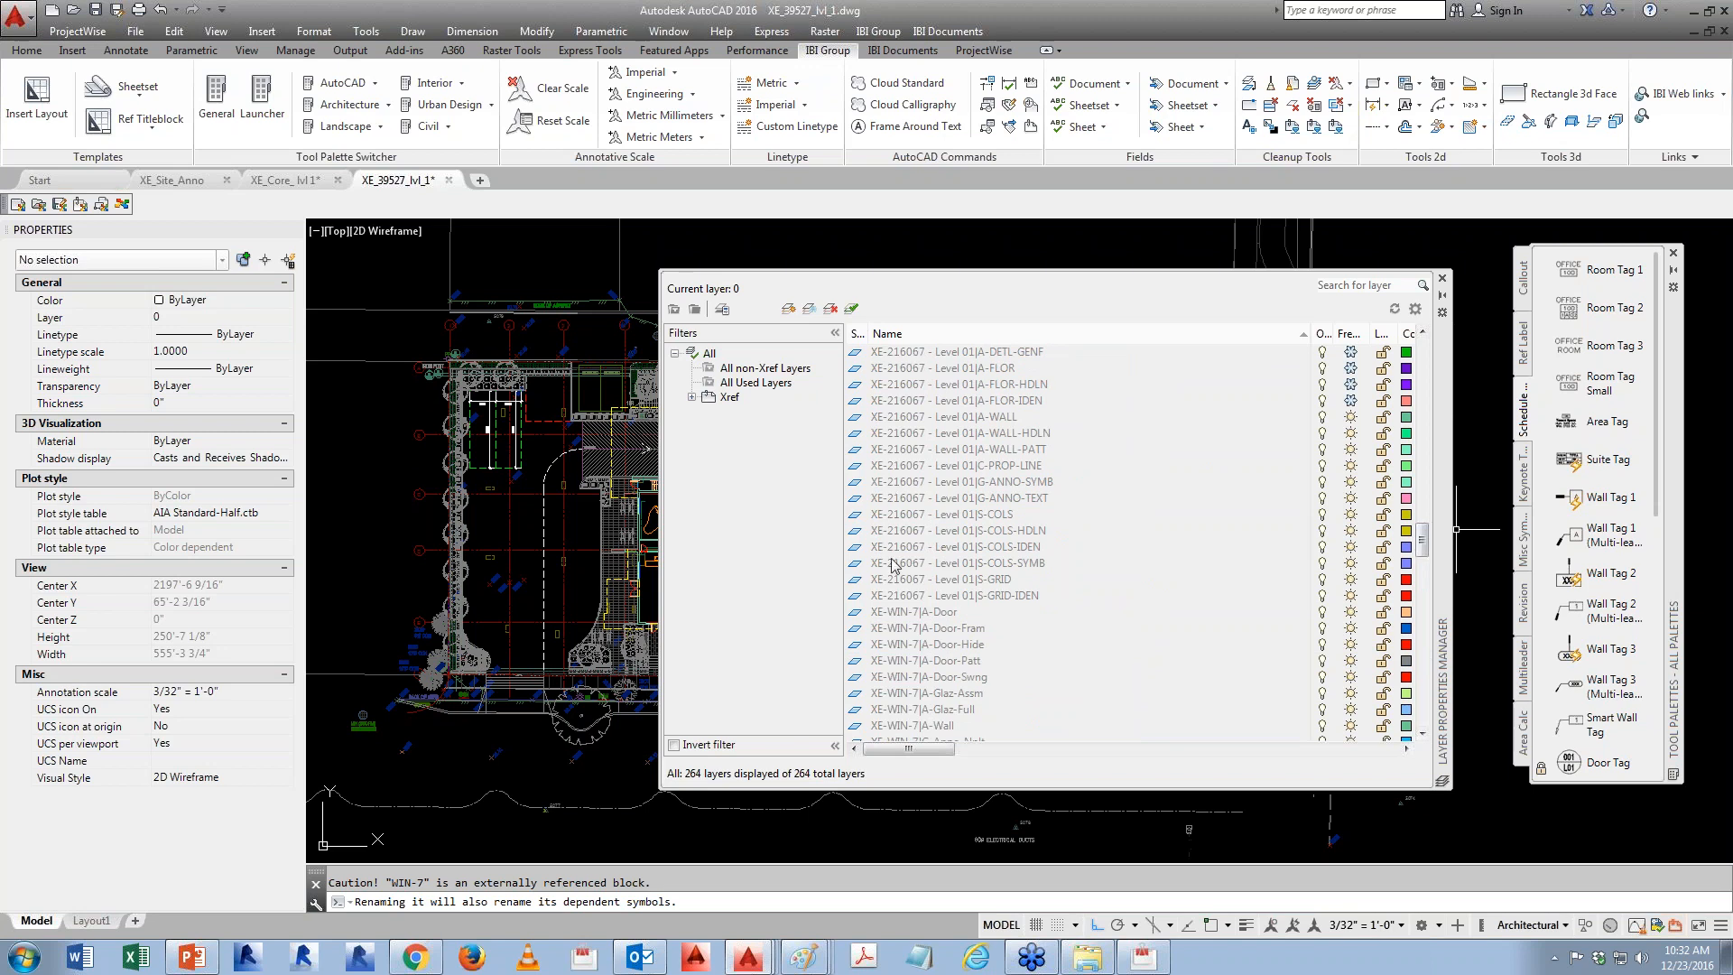
left_click_drag(1422, 540, 1416, 354)
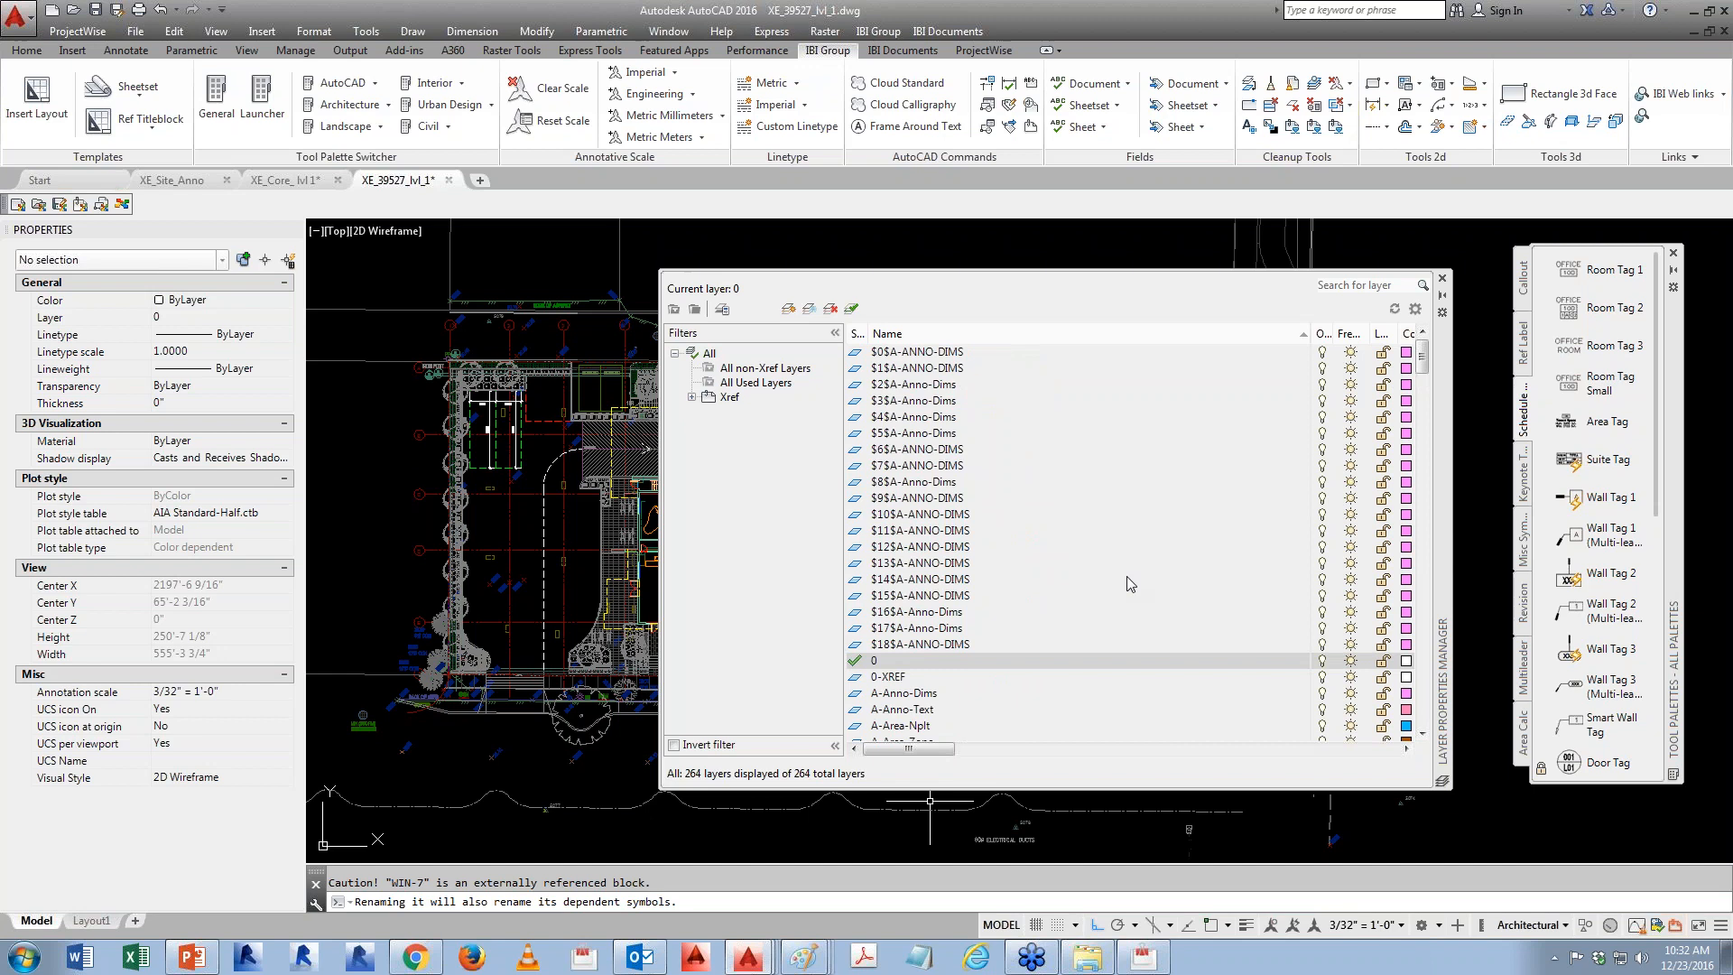
key("Escape")
type("refedit")
key("Return")
key("Escape")
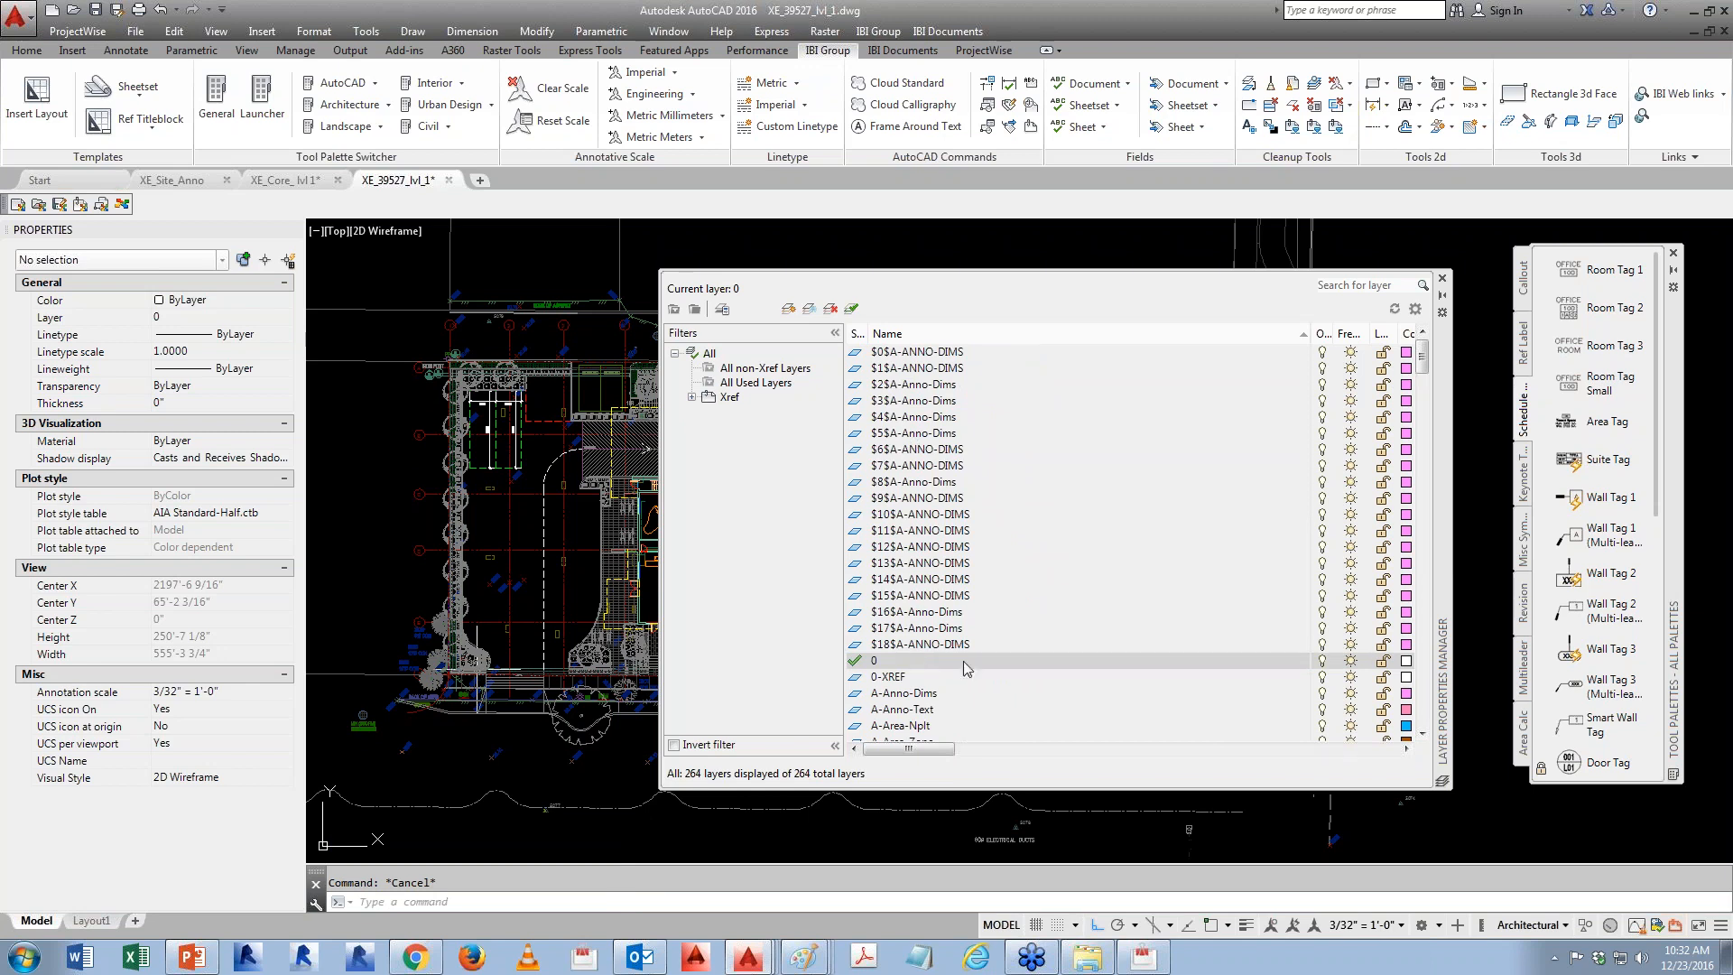
- Purge all unused items from the drawing at once, including nested items and zero-length geometry, and close Purge
type("pu")
key("Return")
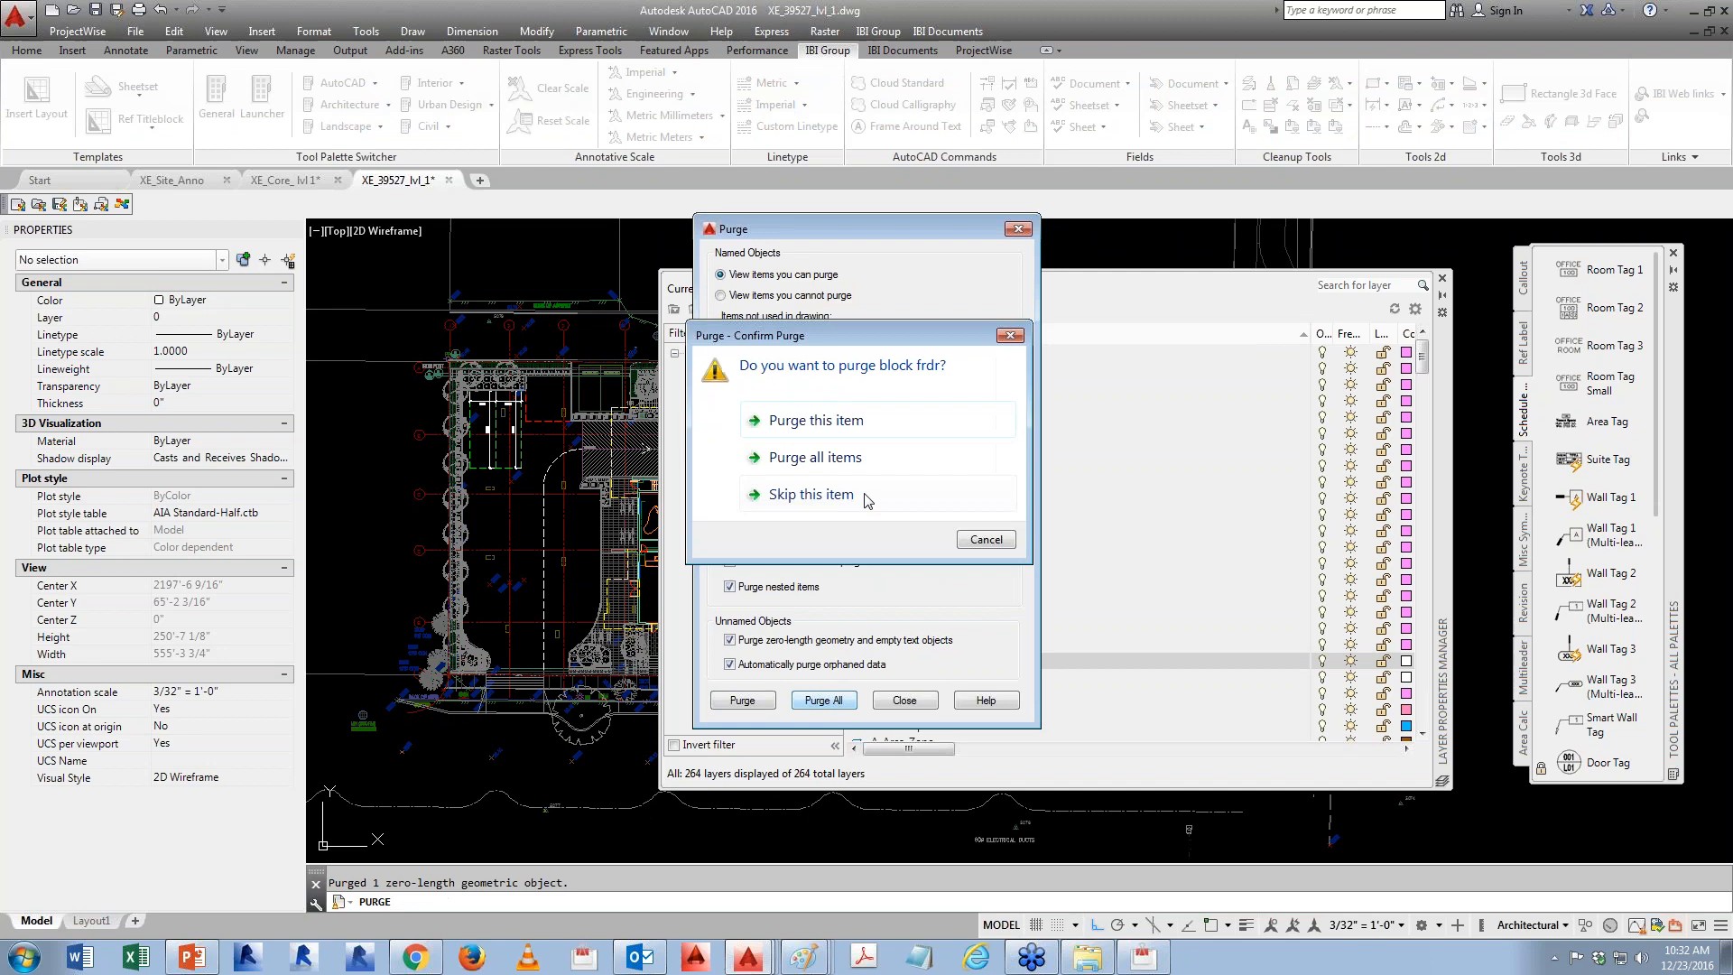
left_click(866, 454)
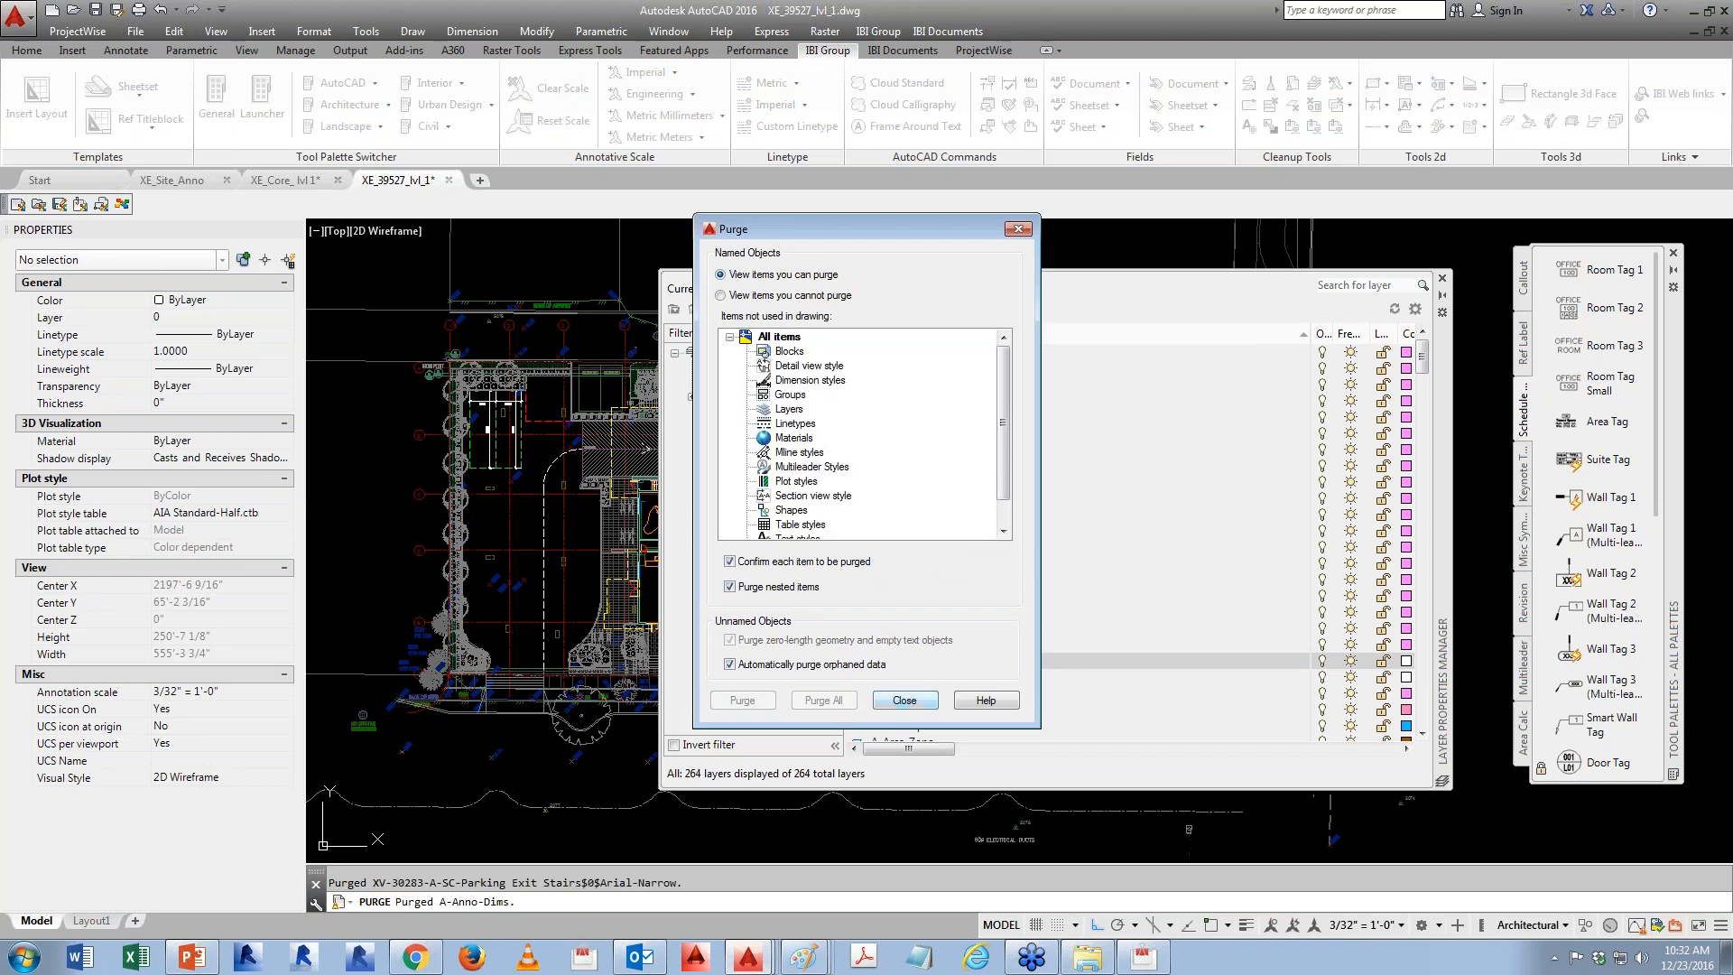
left_click(905, 702)
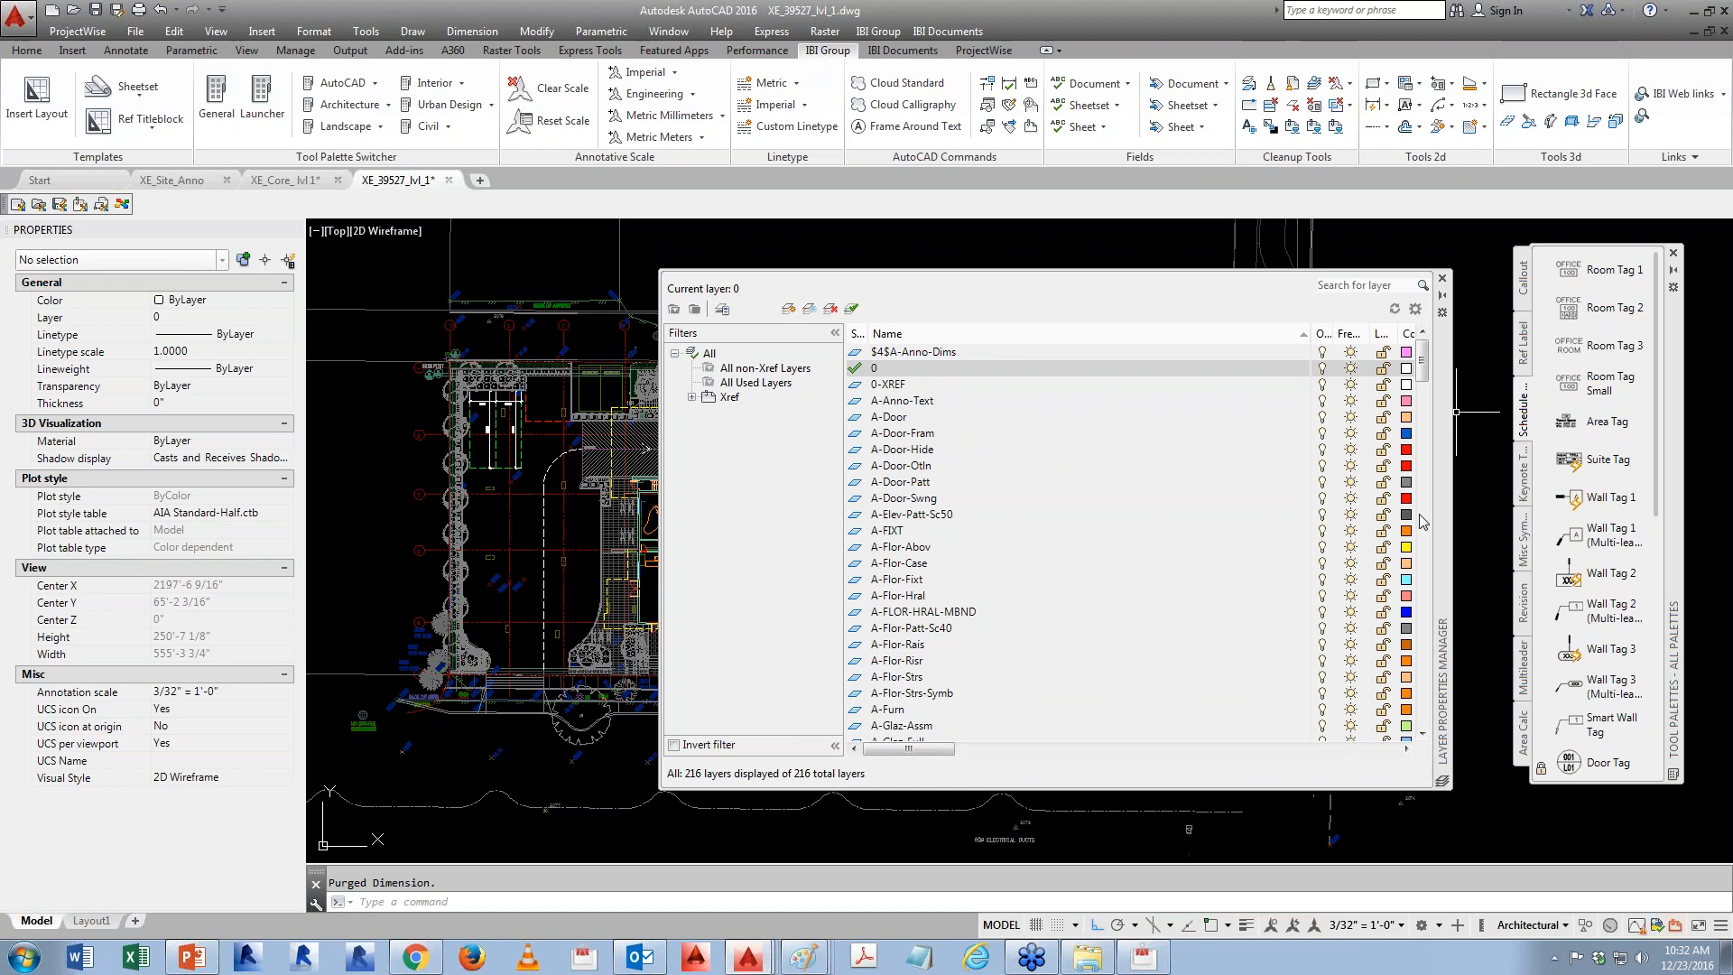
- Draw two separate rectangles with perimeters of about 148' and 107' side by side in the empty area below Juneau Street
left_click_drag(1422, 361, 1437, 718)
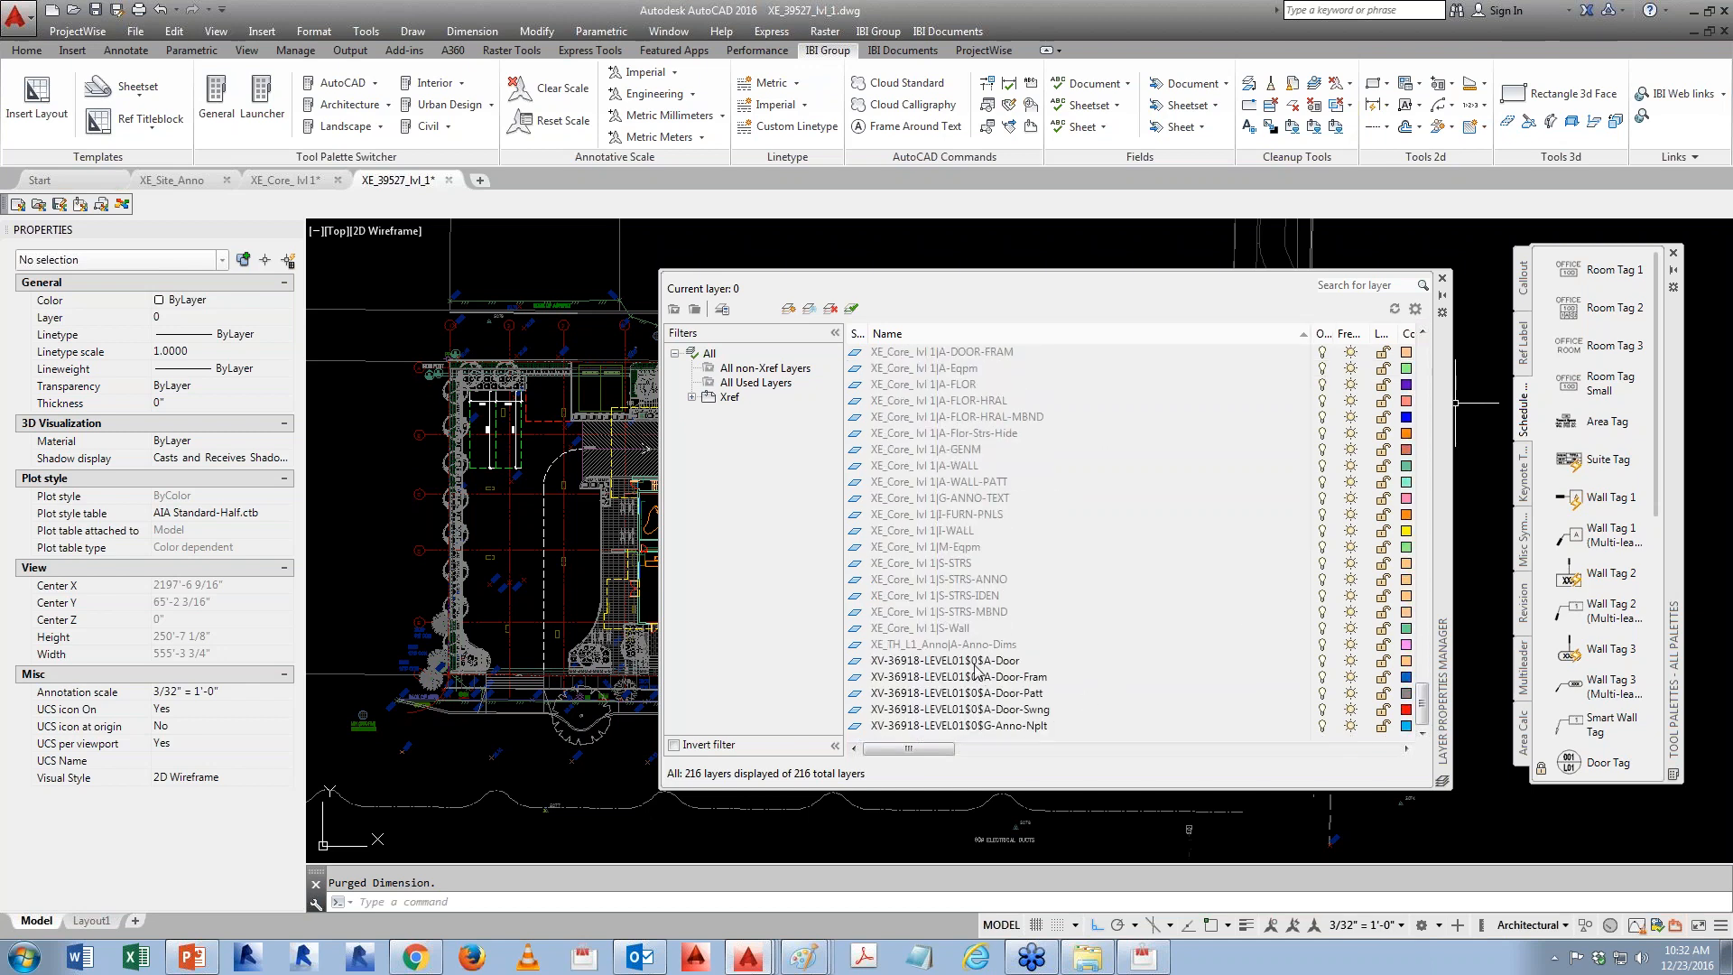
left_click_drag(1425, 715, 1446, 391)
scroll(885, 406, "up", 4)
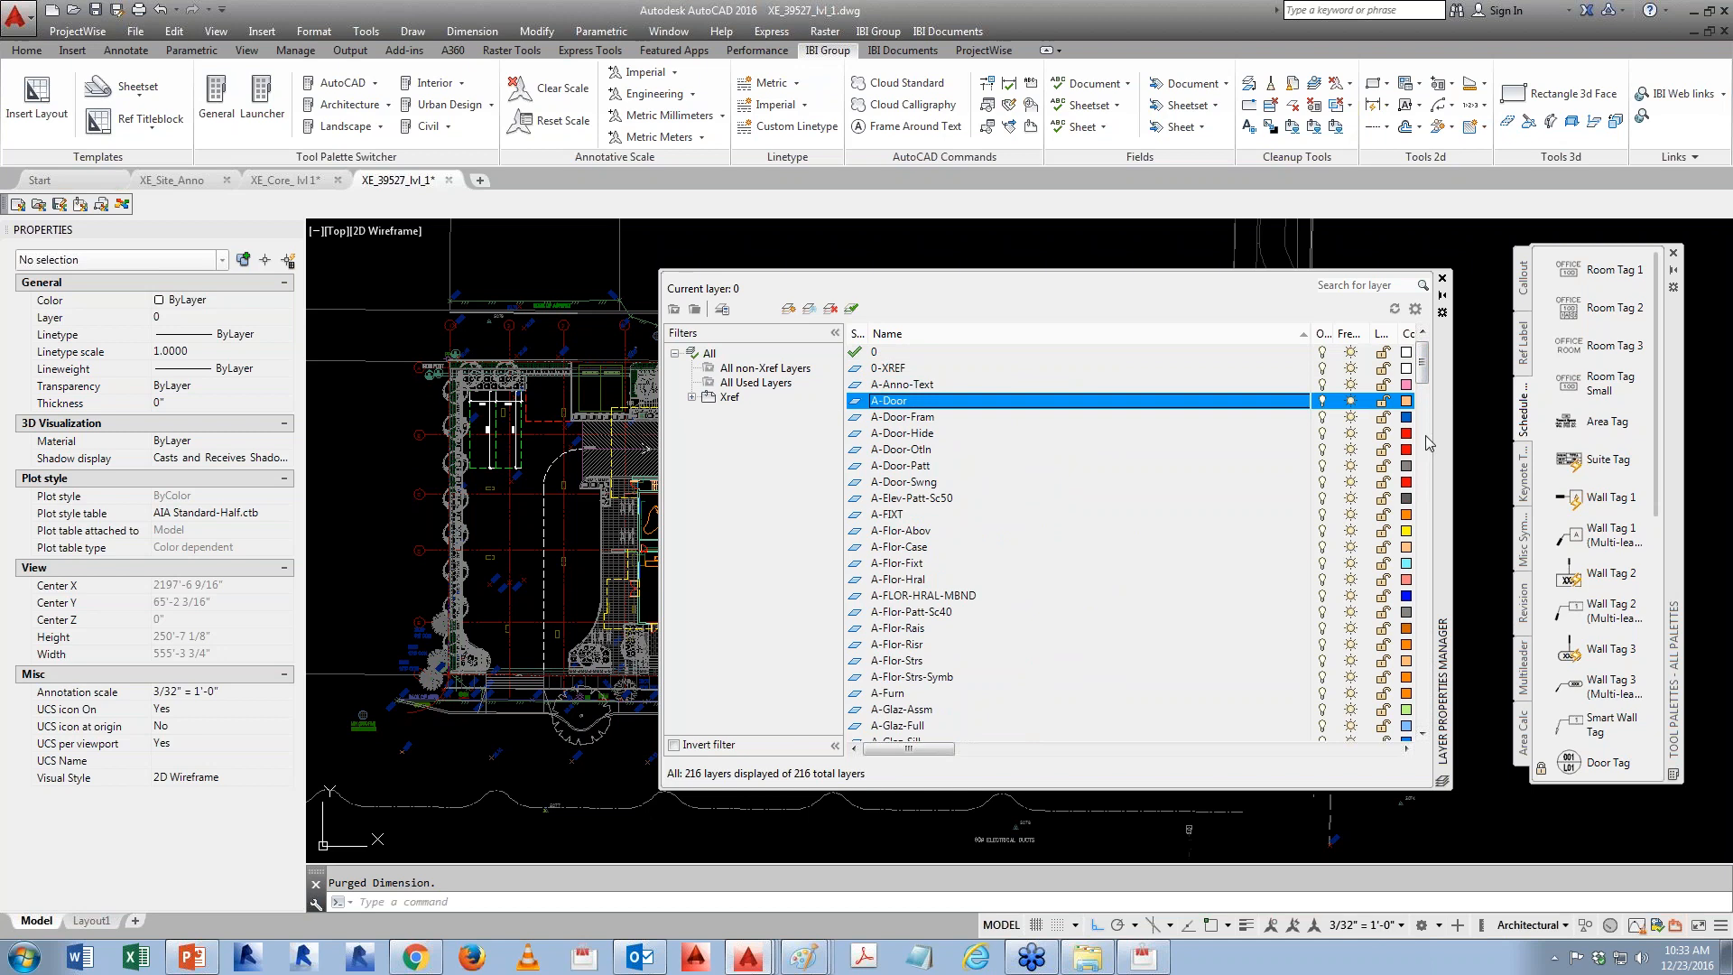
left_click_drag(1422, 365, 1412, 727)
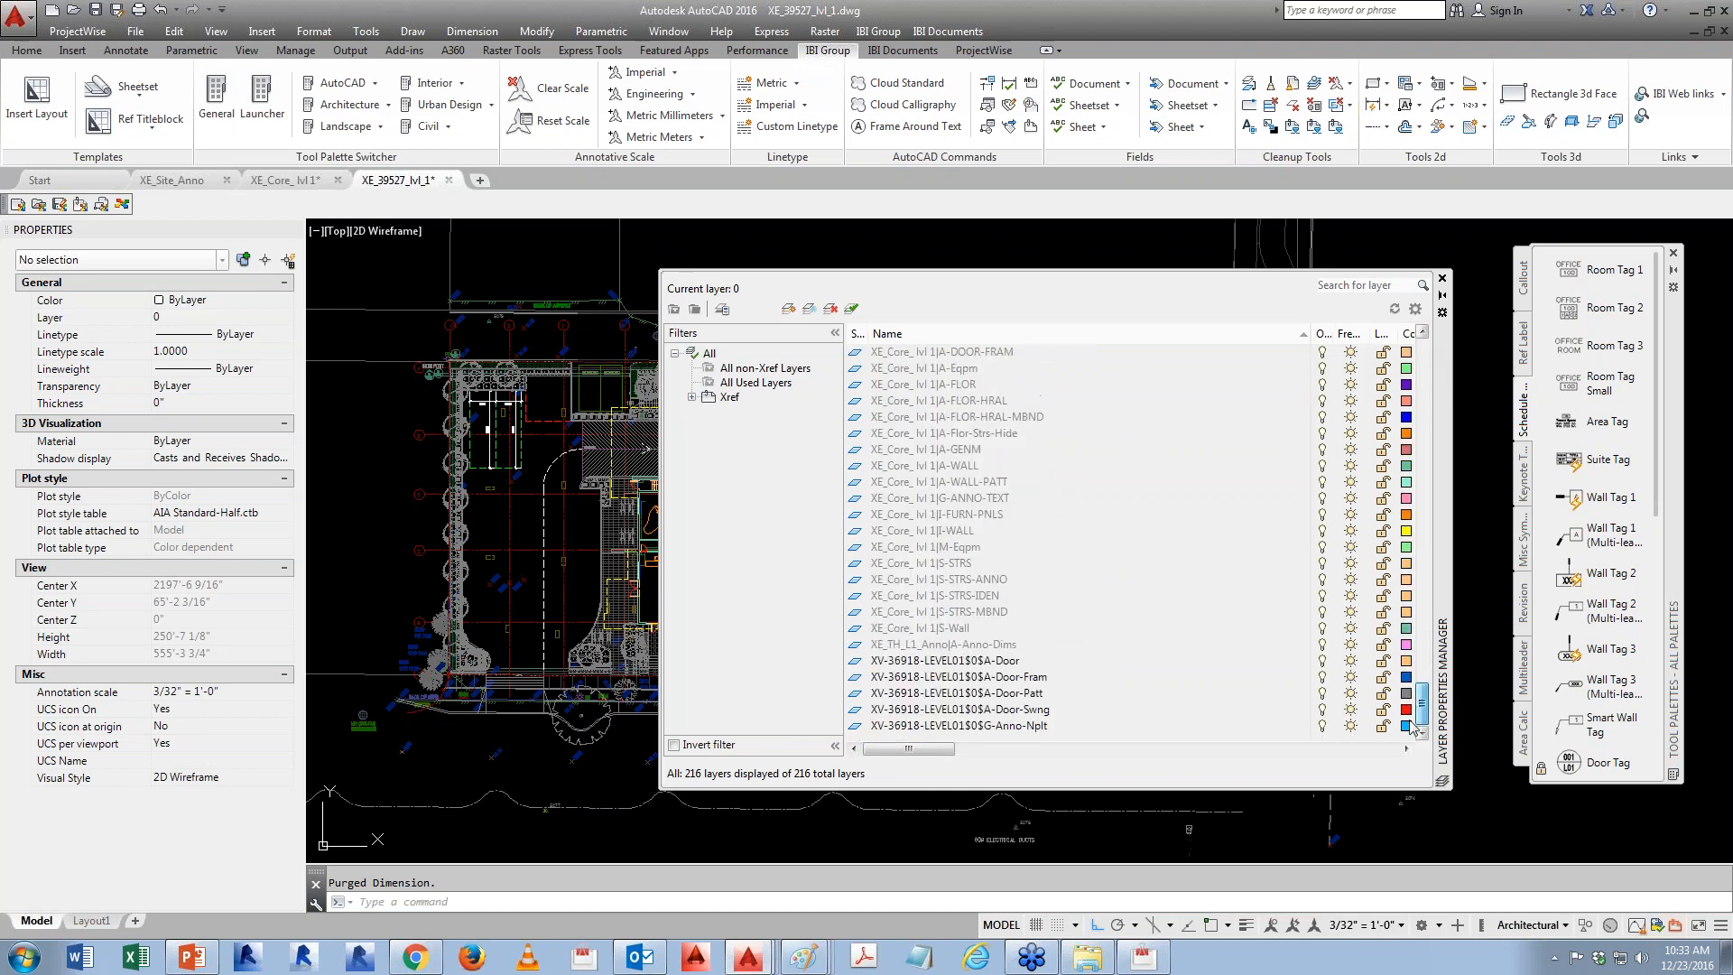
left_click(972, 664)
middle_click_drag(591, 800, 442, 604)
middle_click_drag(611, 754, 566, 736)
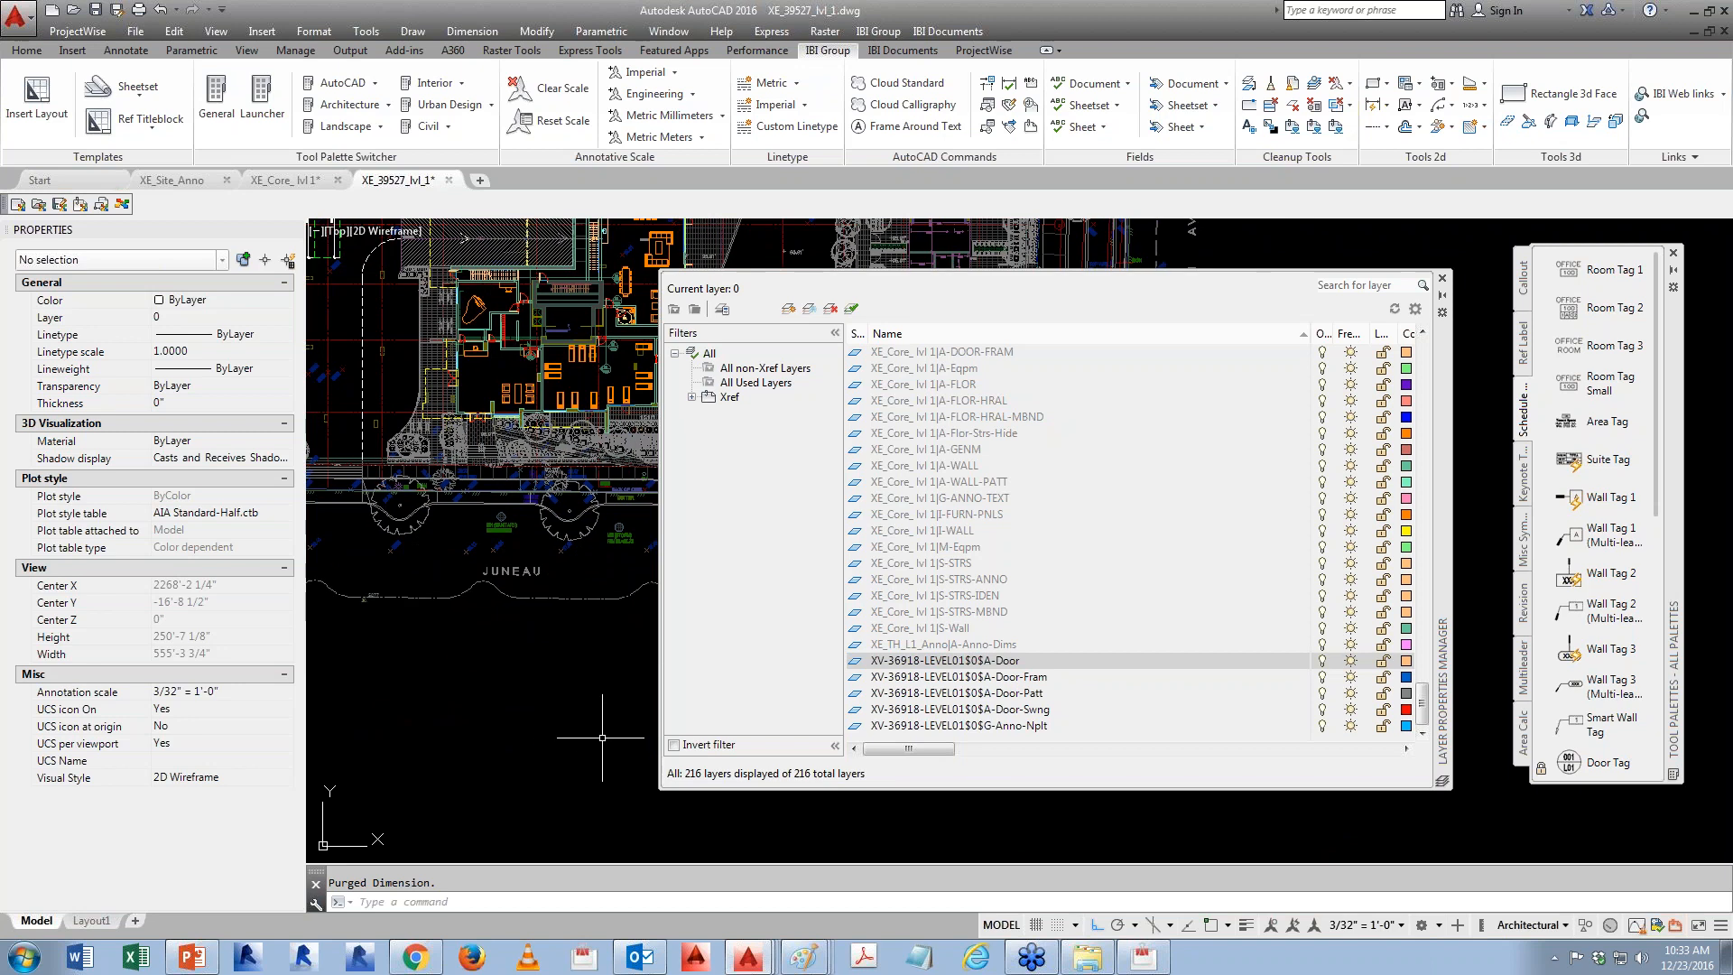
key("Escape")
middle_click_drag(588, 736, 553, 690)
type("rec")
key("Return")
left_click(534, 705)
left_click(423, 624)
key("space")
left_click(557, 691)
left_click(500, 607)
key("Escape")
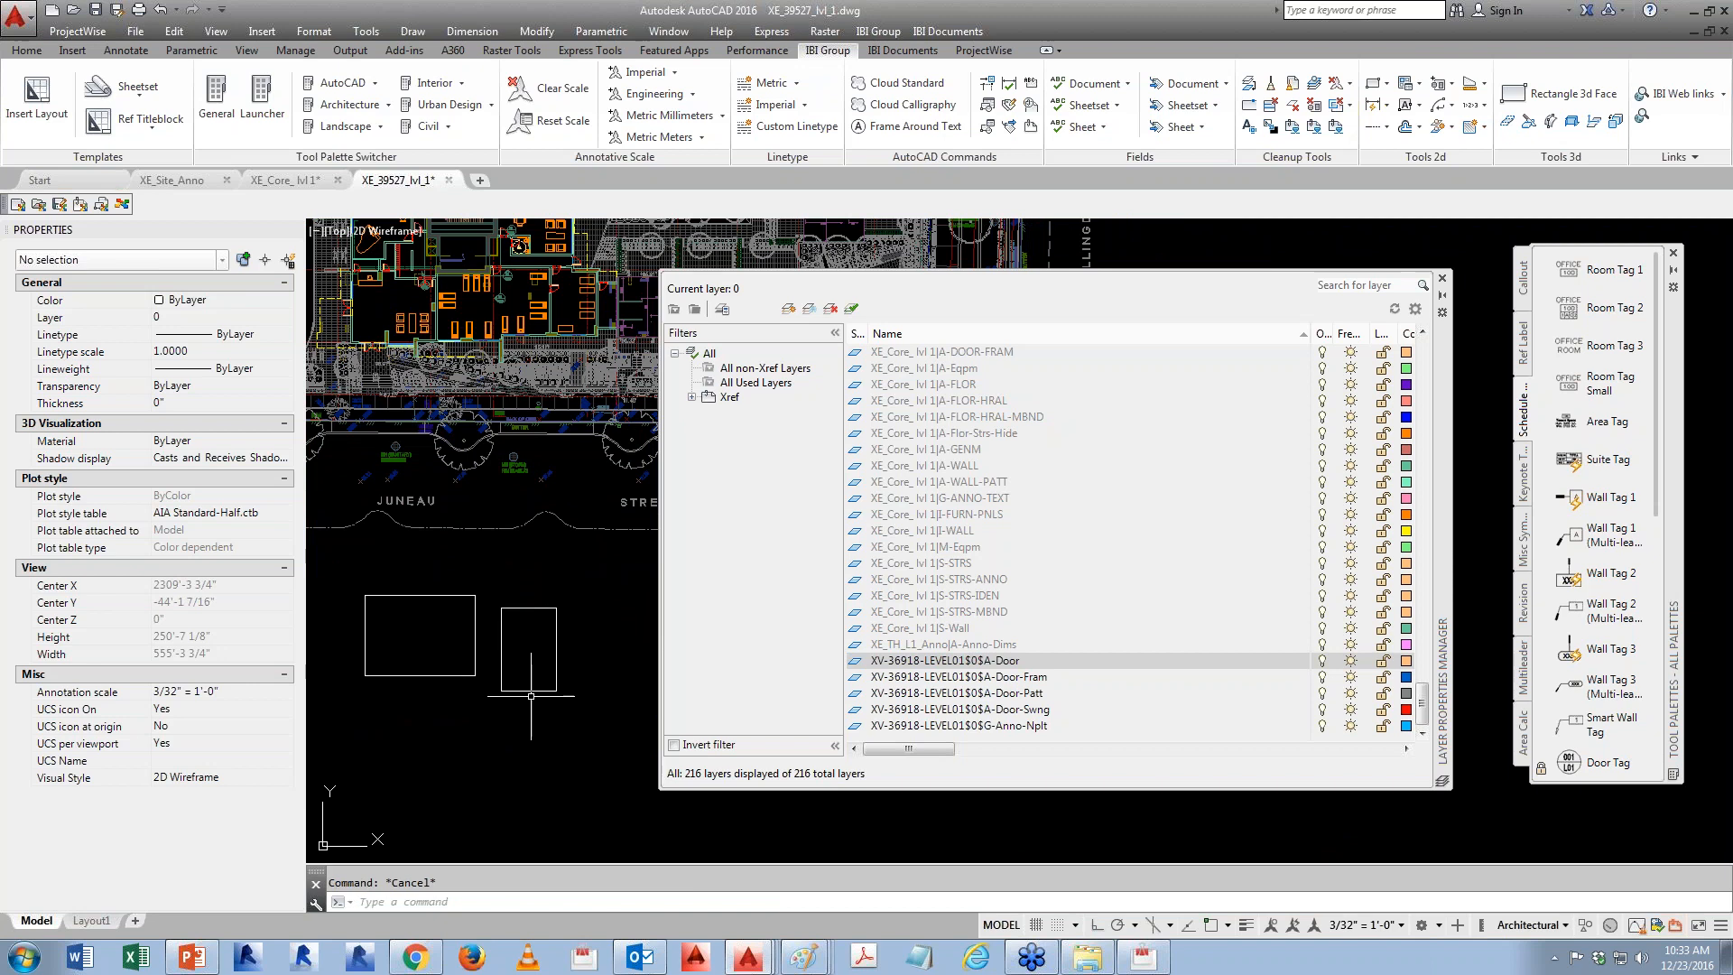
- Move the larger, left-hand rectangle to layer A-Door
left_click_drag(491, 722, 451, 650)
left_click(218, 317)
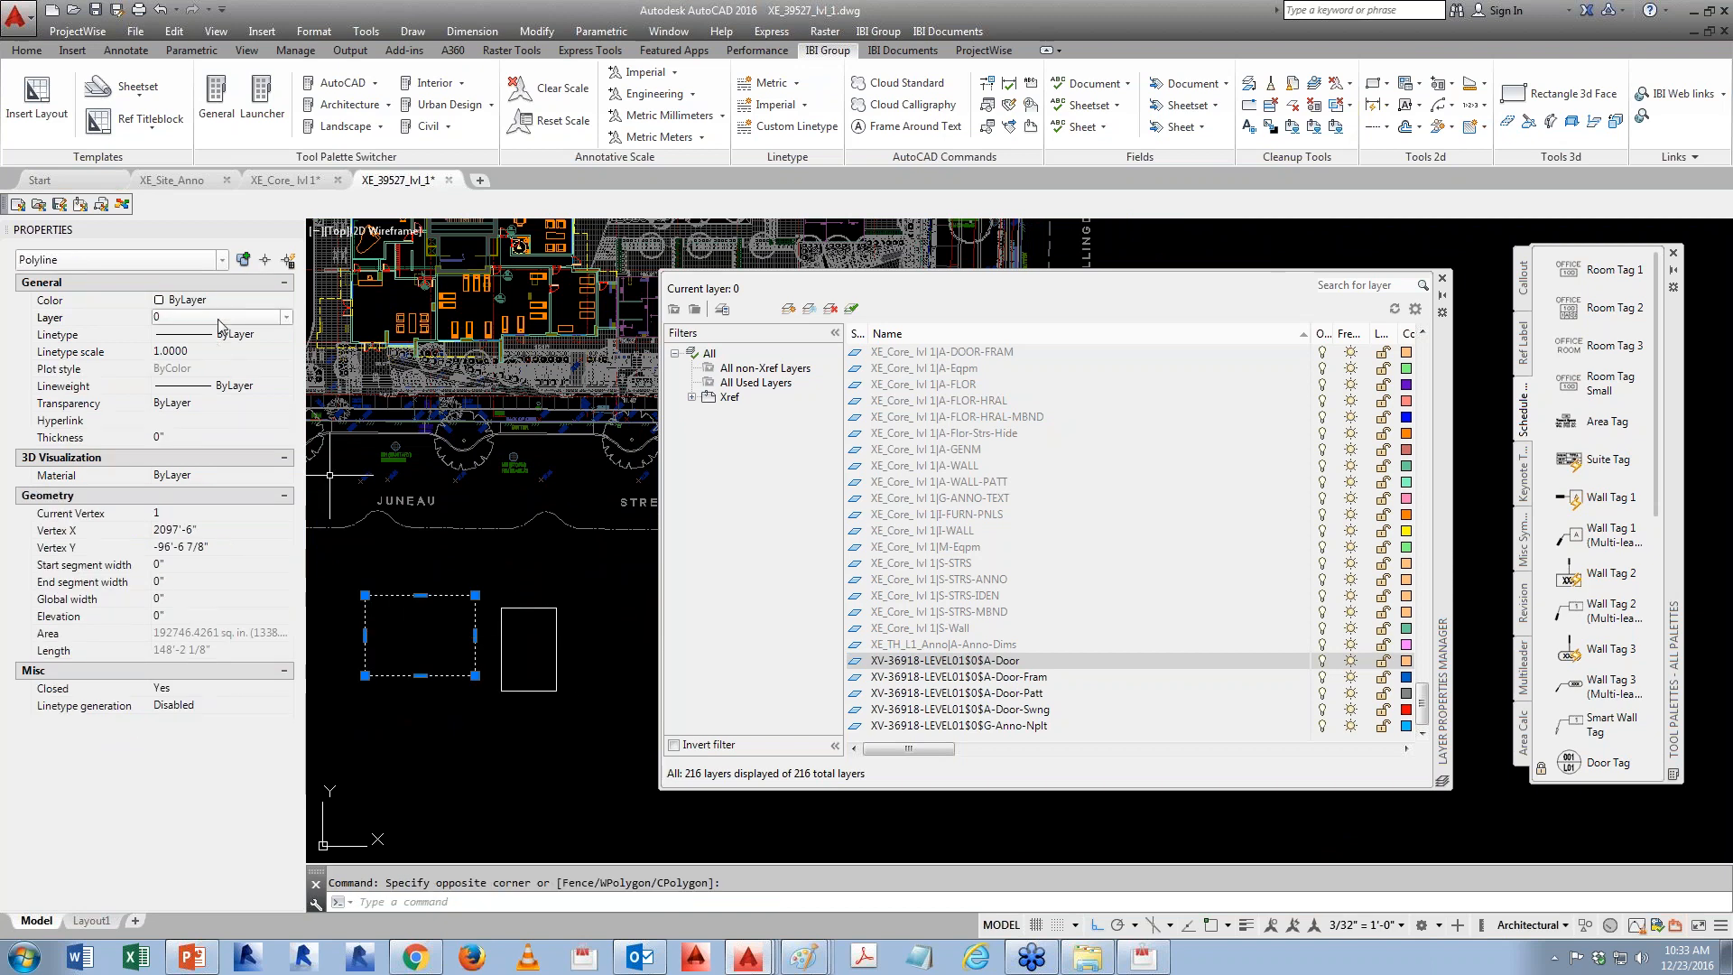
left_click(218, 318)
left_click(188, 386)
key("Escape")
- Move the smaller, right-hand rectangle to layer XV-36918-LEVEL01$0$A-Door
left_click(575, 742)
left_click(539, 665)
left_click(222, 317)
left_click(221, 318)
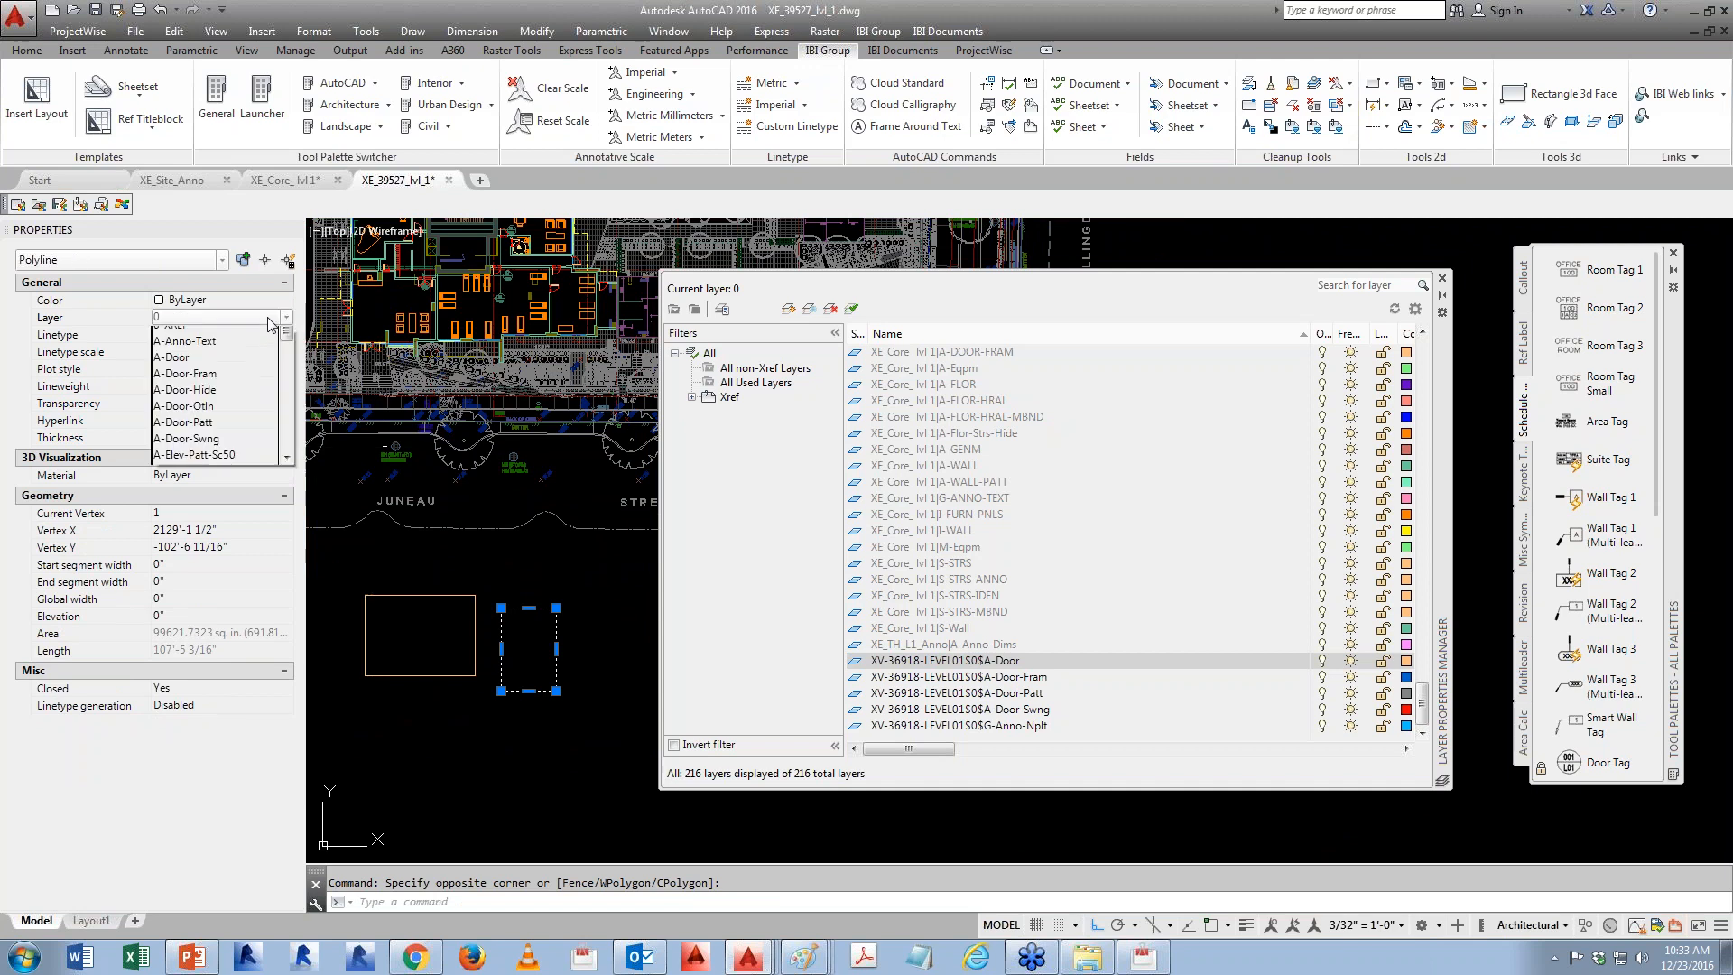
left_click_drag(287, 361, 287, 469)
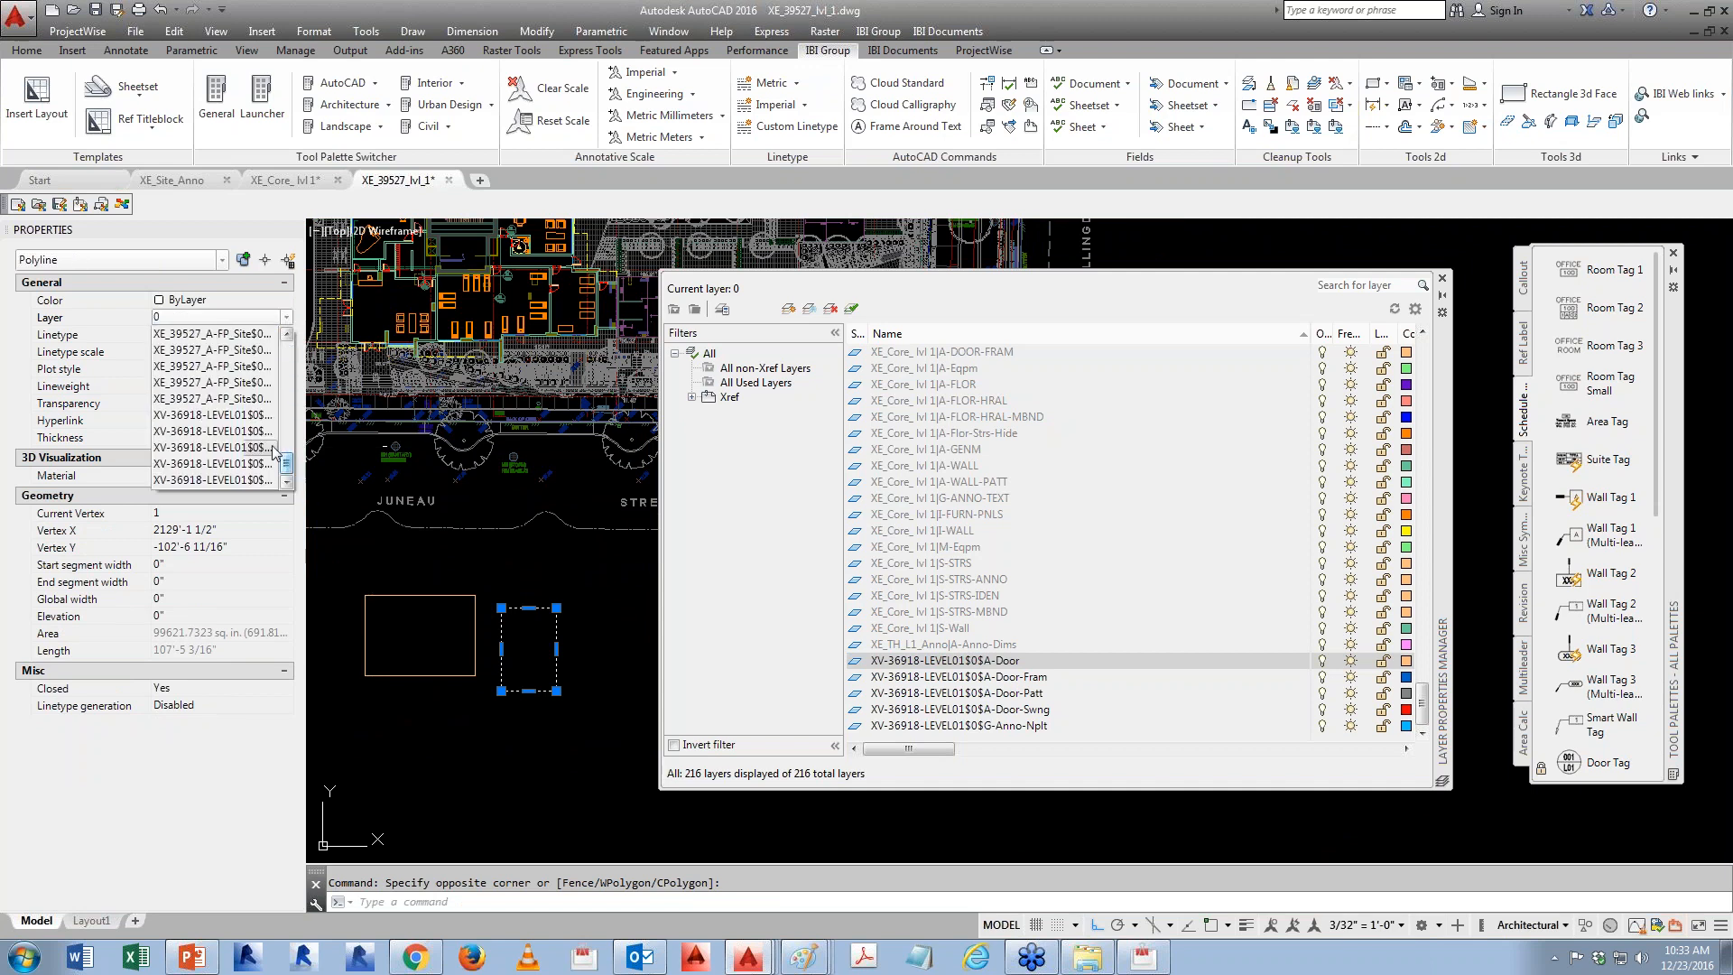
left_click(250, 420)
key("Escape")
- Merge layer XV-36918-LEVEL01$0$A-Door into A-Door with LAYMRG, using the two rectangles as source and target objects
middle_click_drag(559, 749, 592, 749)
type("laymrg")
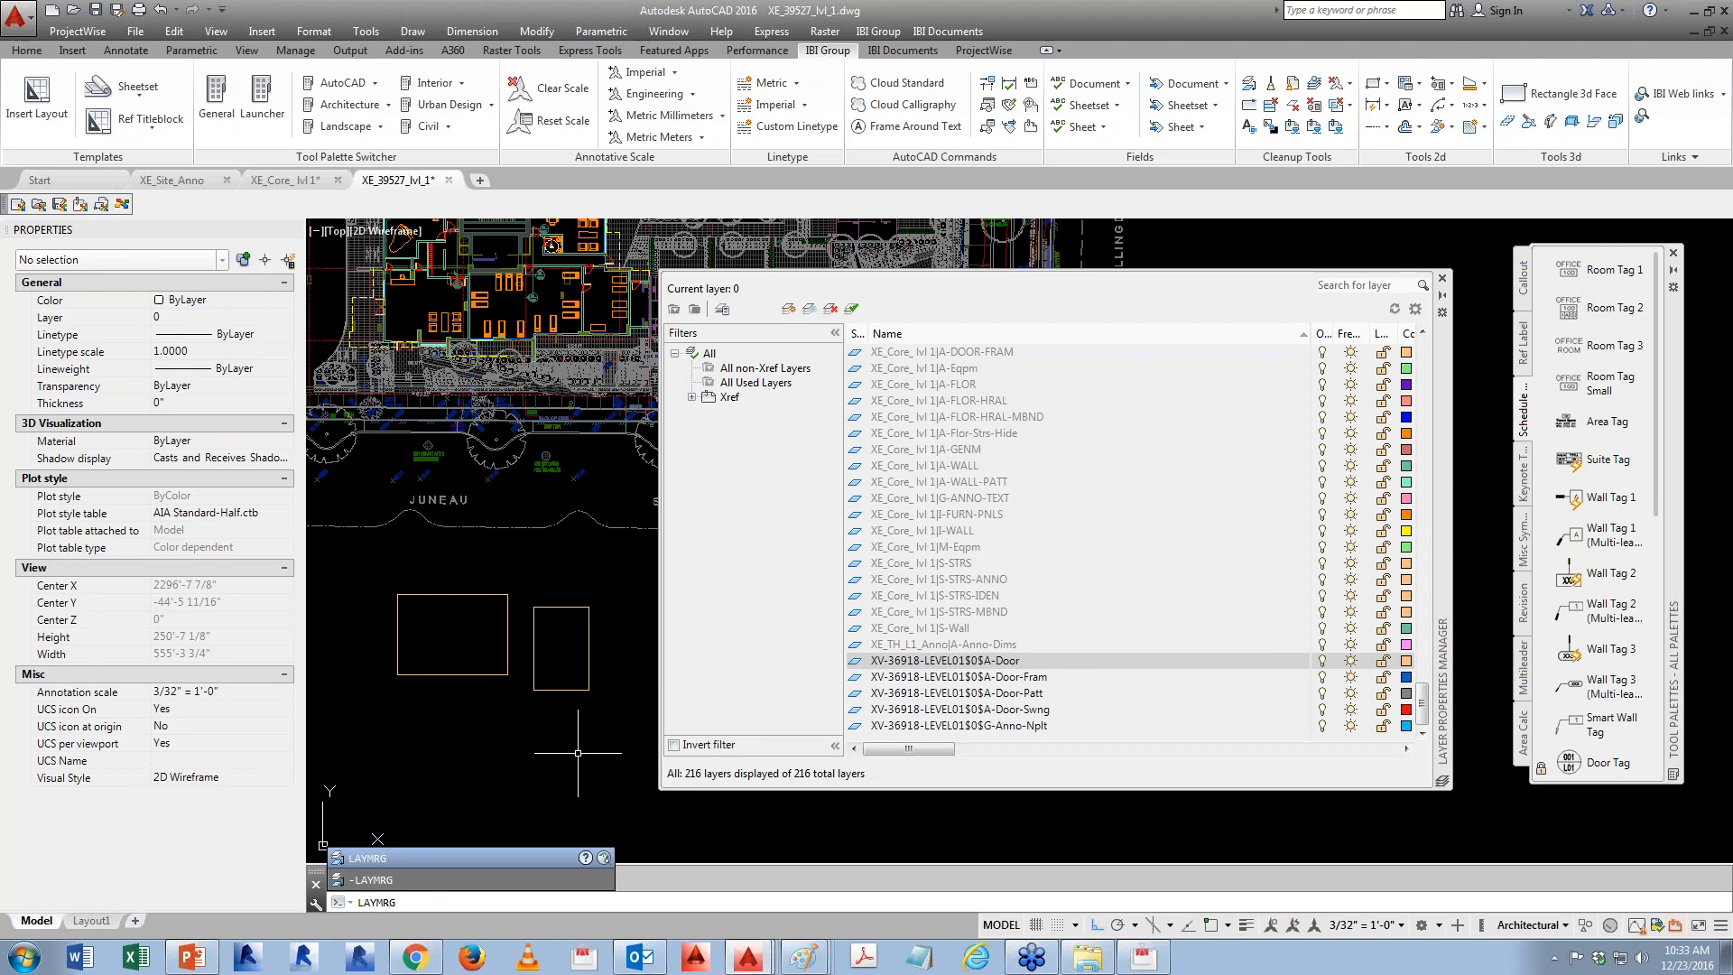
key("Return")
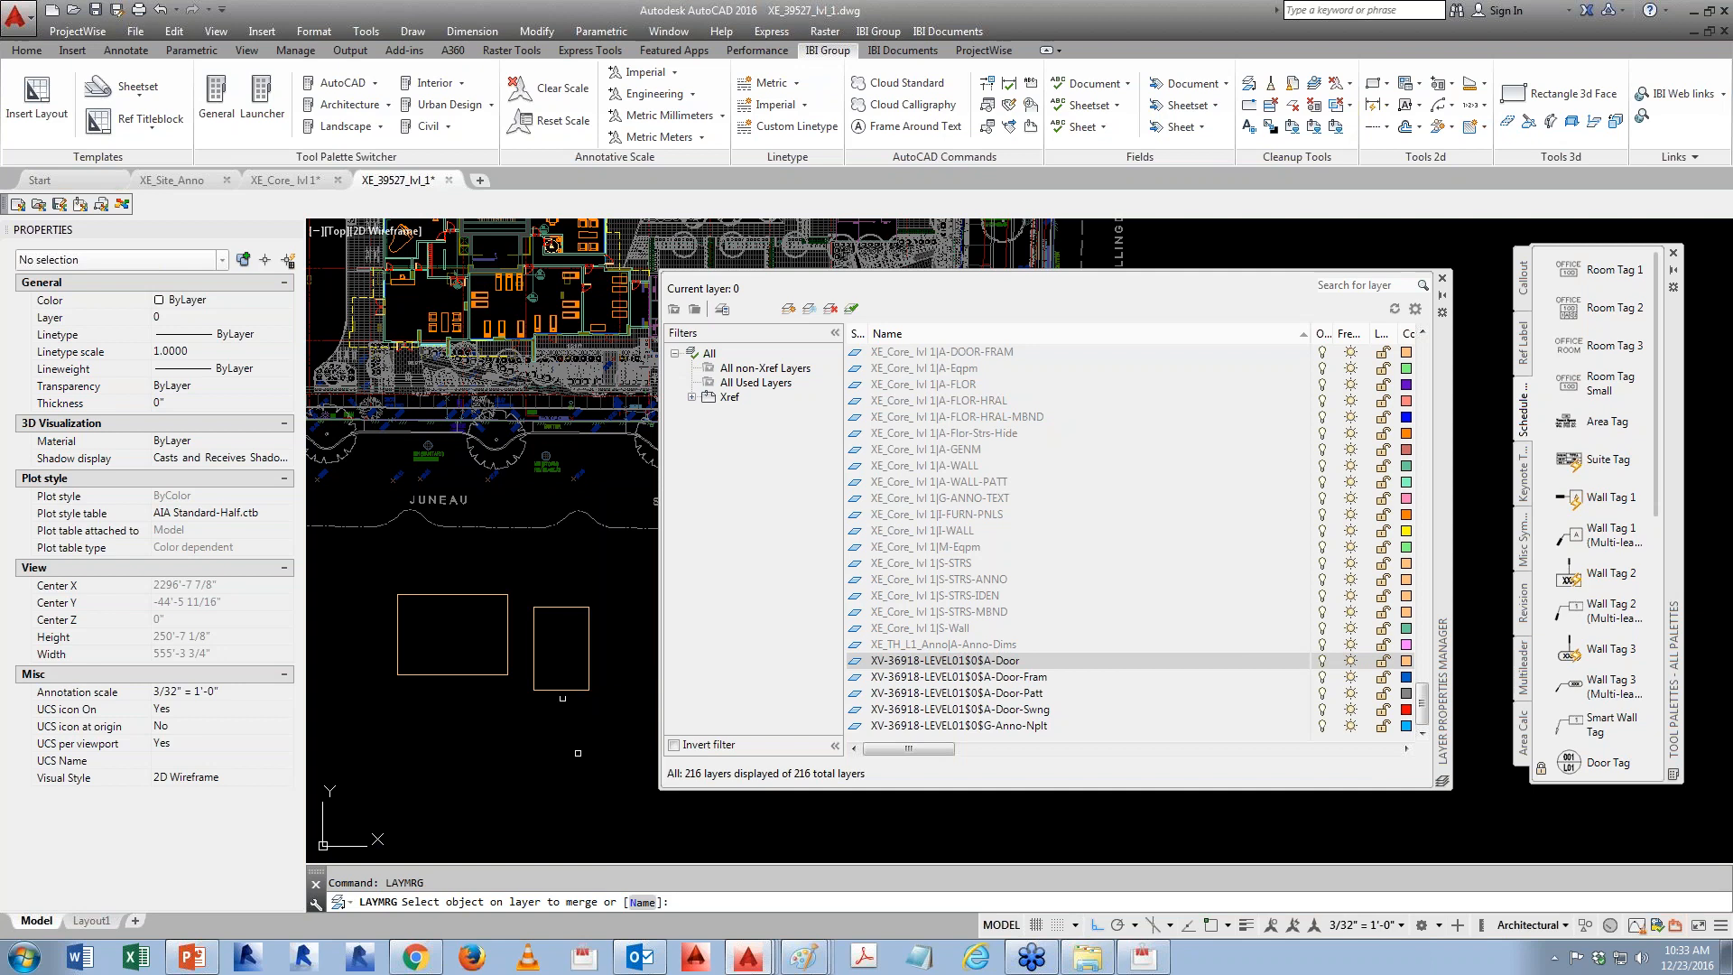
left_click(562, 690)
key("Return")
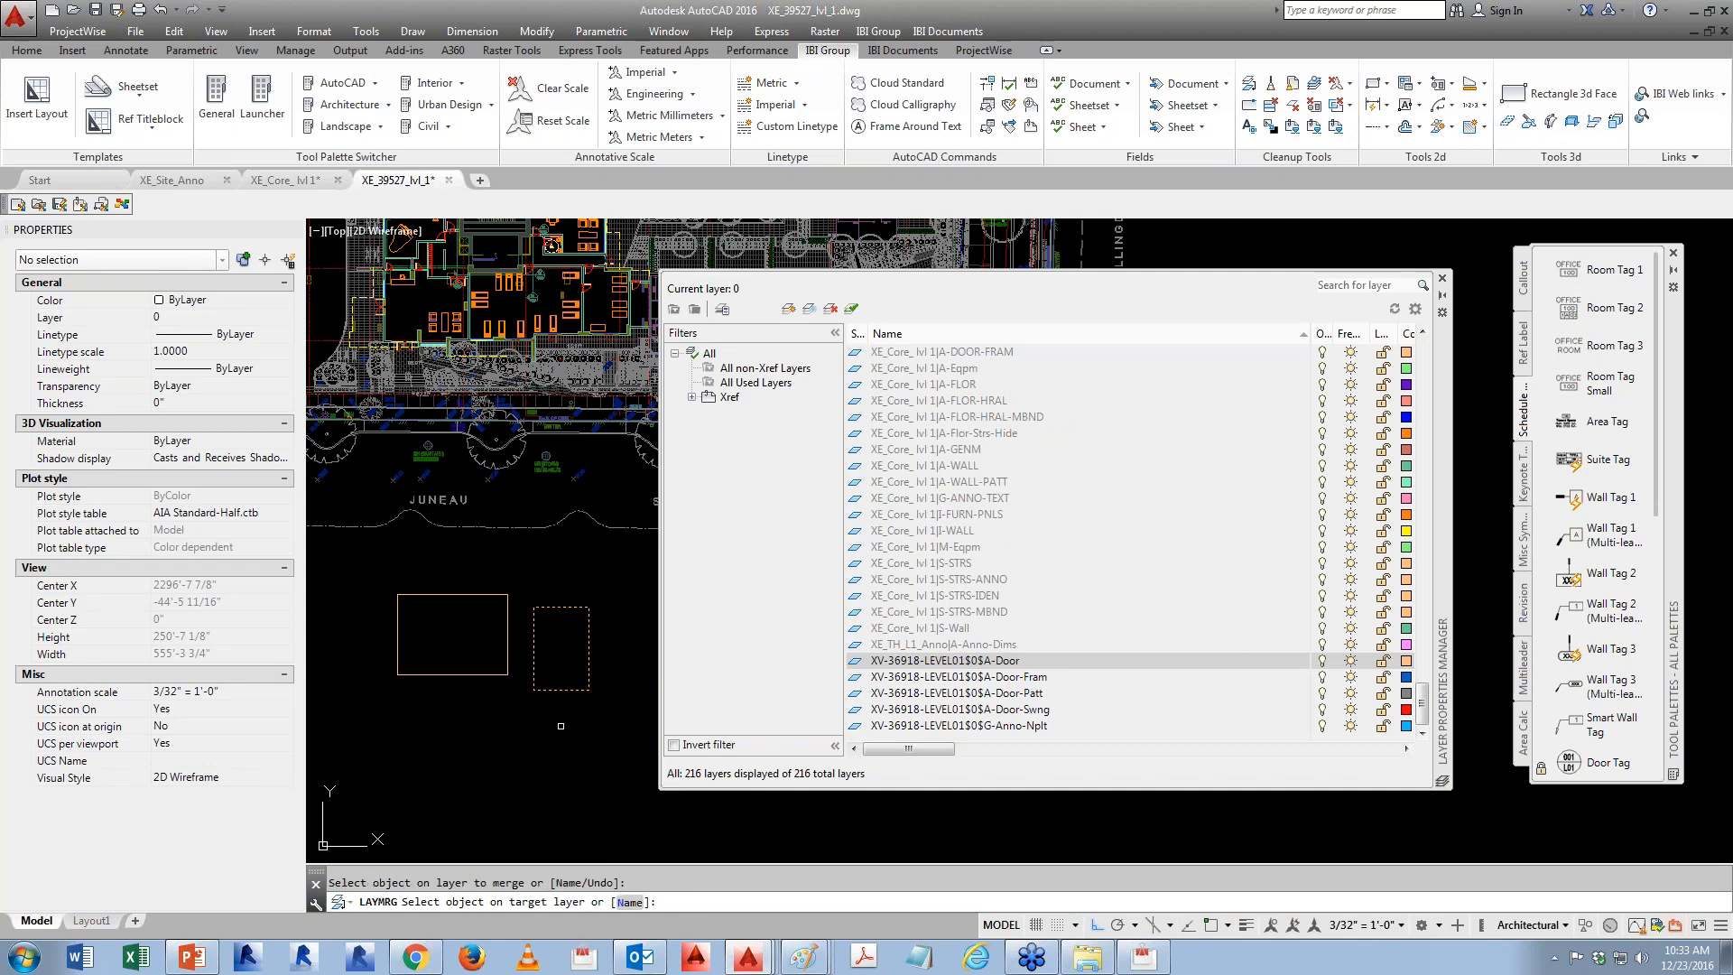
left_click(498, 674)
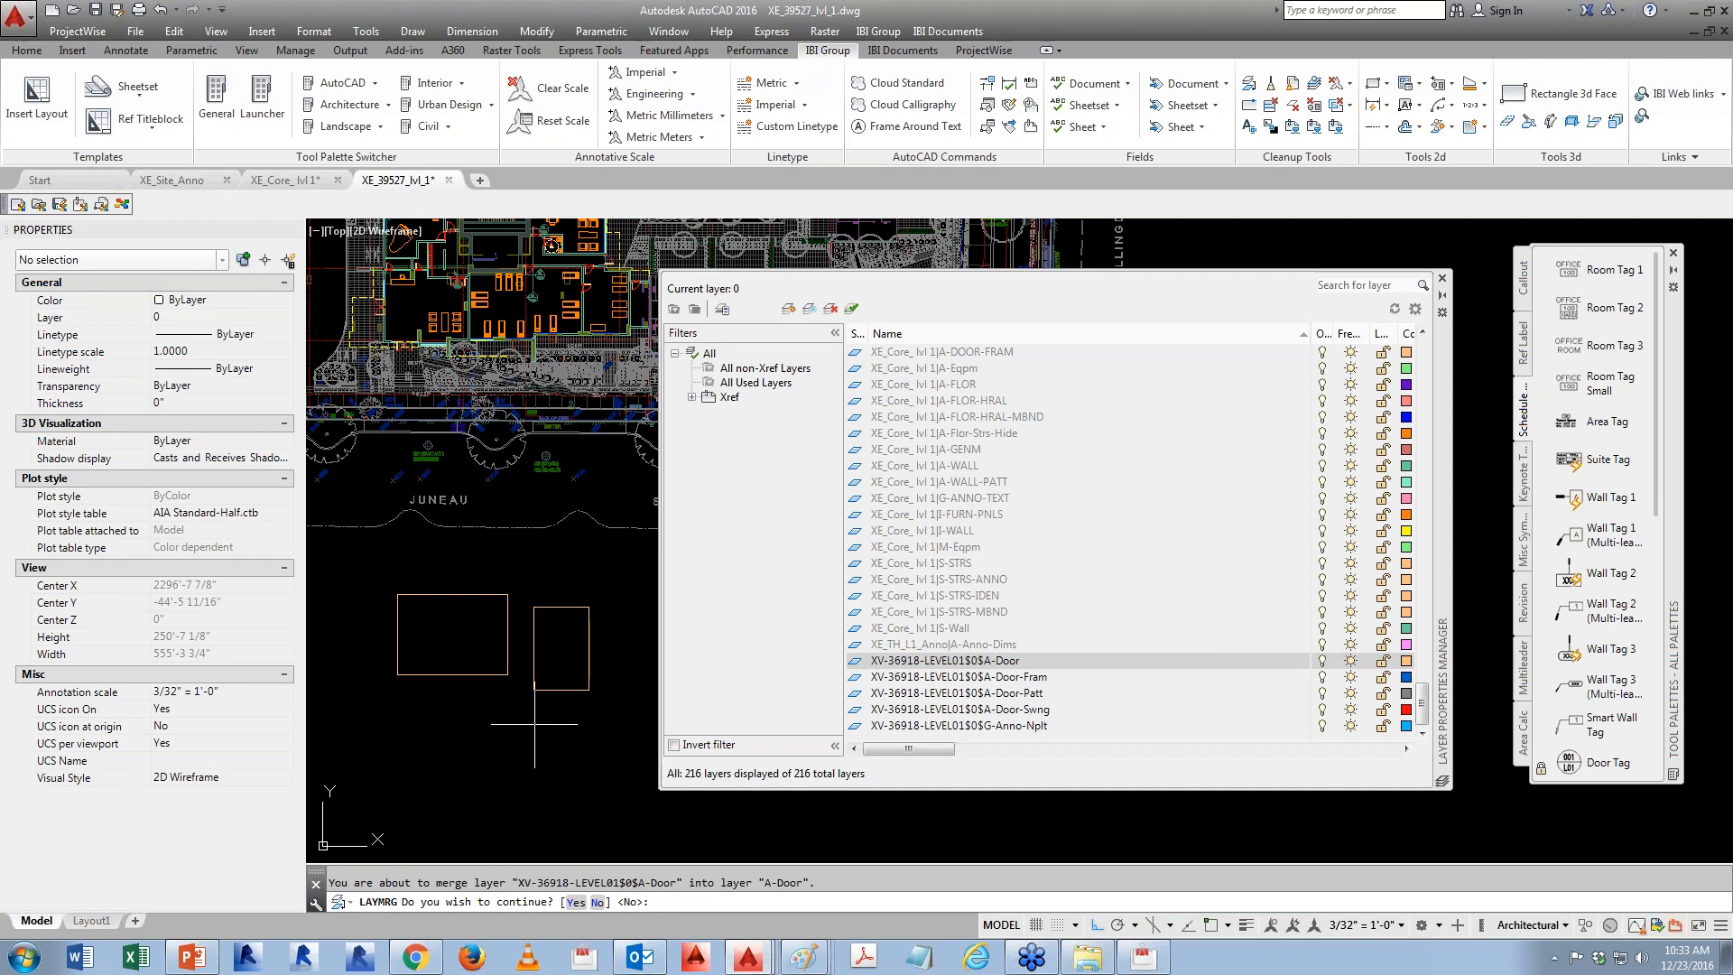
left_click(576, 903)
- Check the merged door layers in the layer list and erase both rectangles below Juneau Street
left_click_drag(1424, 704, 1427, 352)
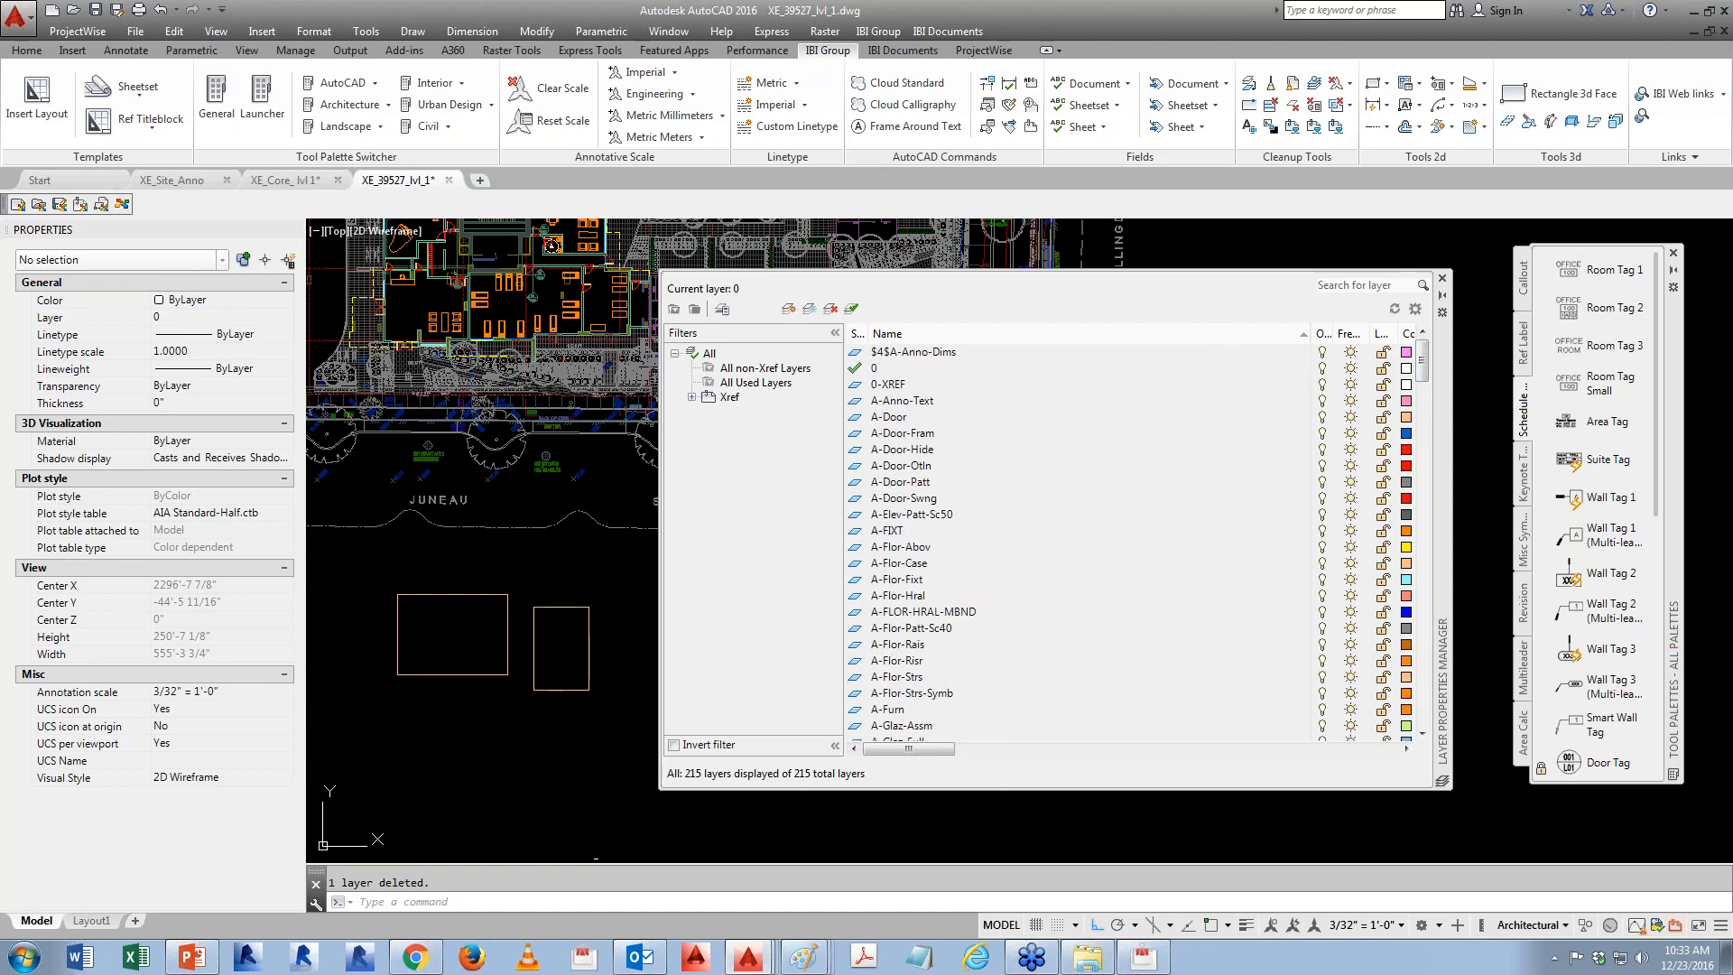
left_click_drag(1423, 361, 1425, 713)
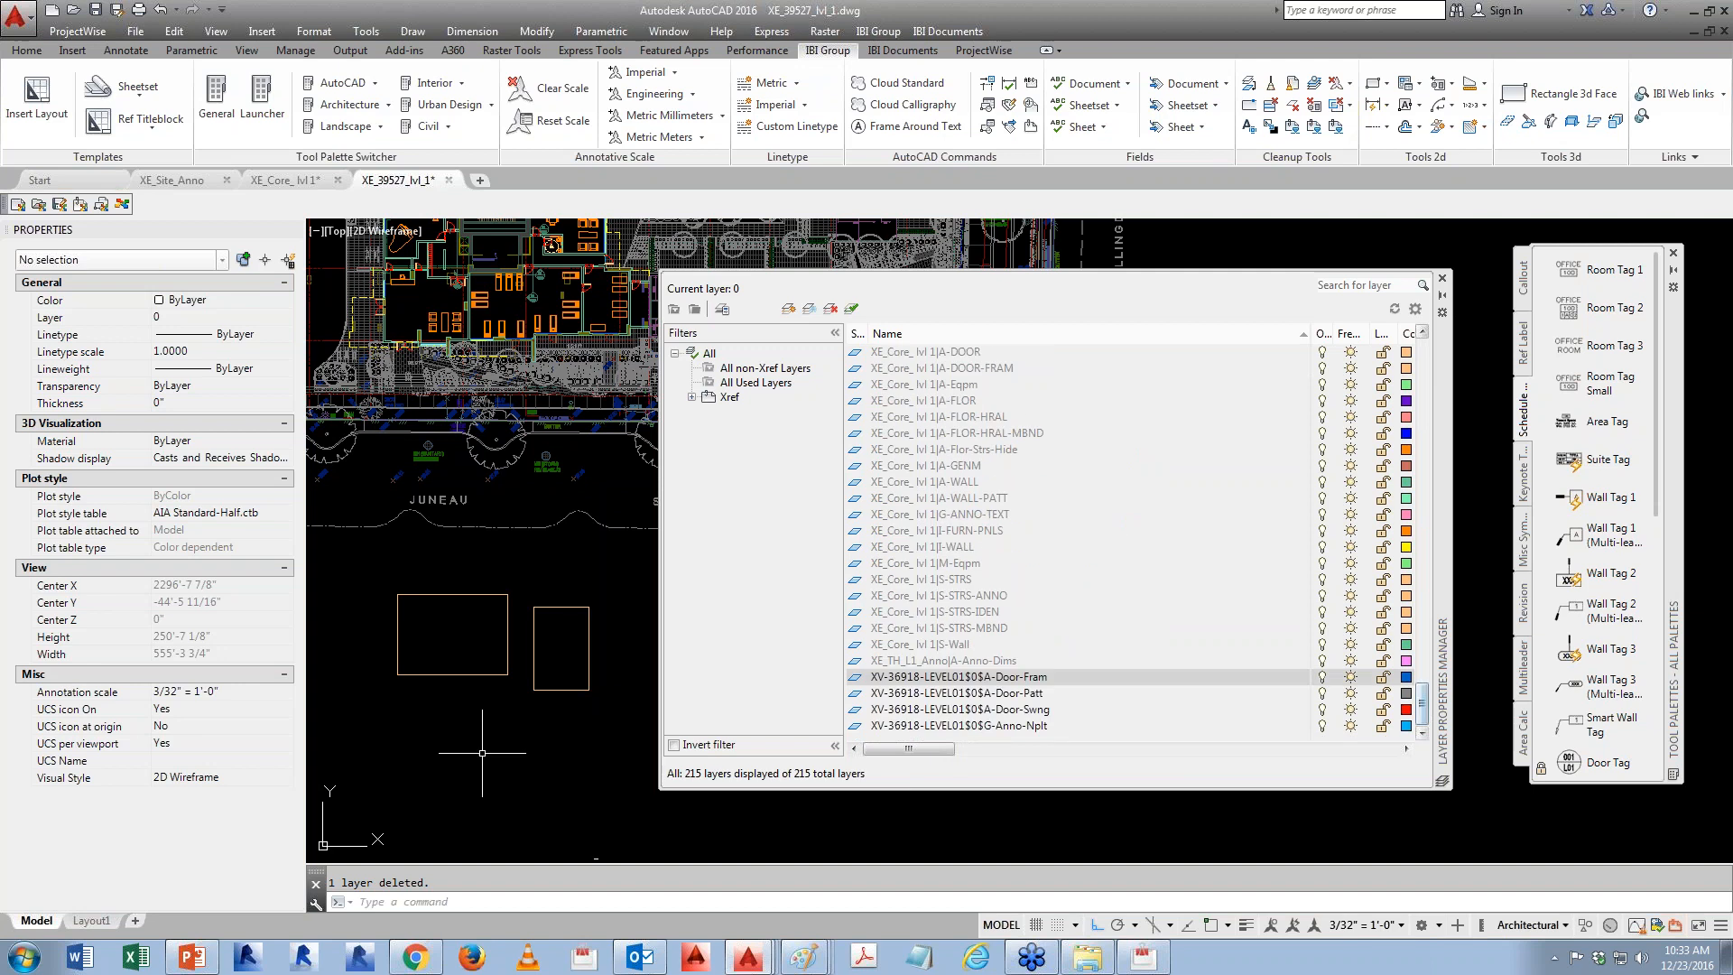
left_click(525, 729)
left_click(475, 647)
left_click(562, 727)
left_click(501, 656)
type("e")
key("Return")
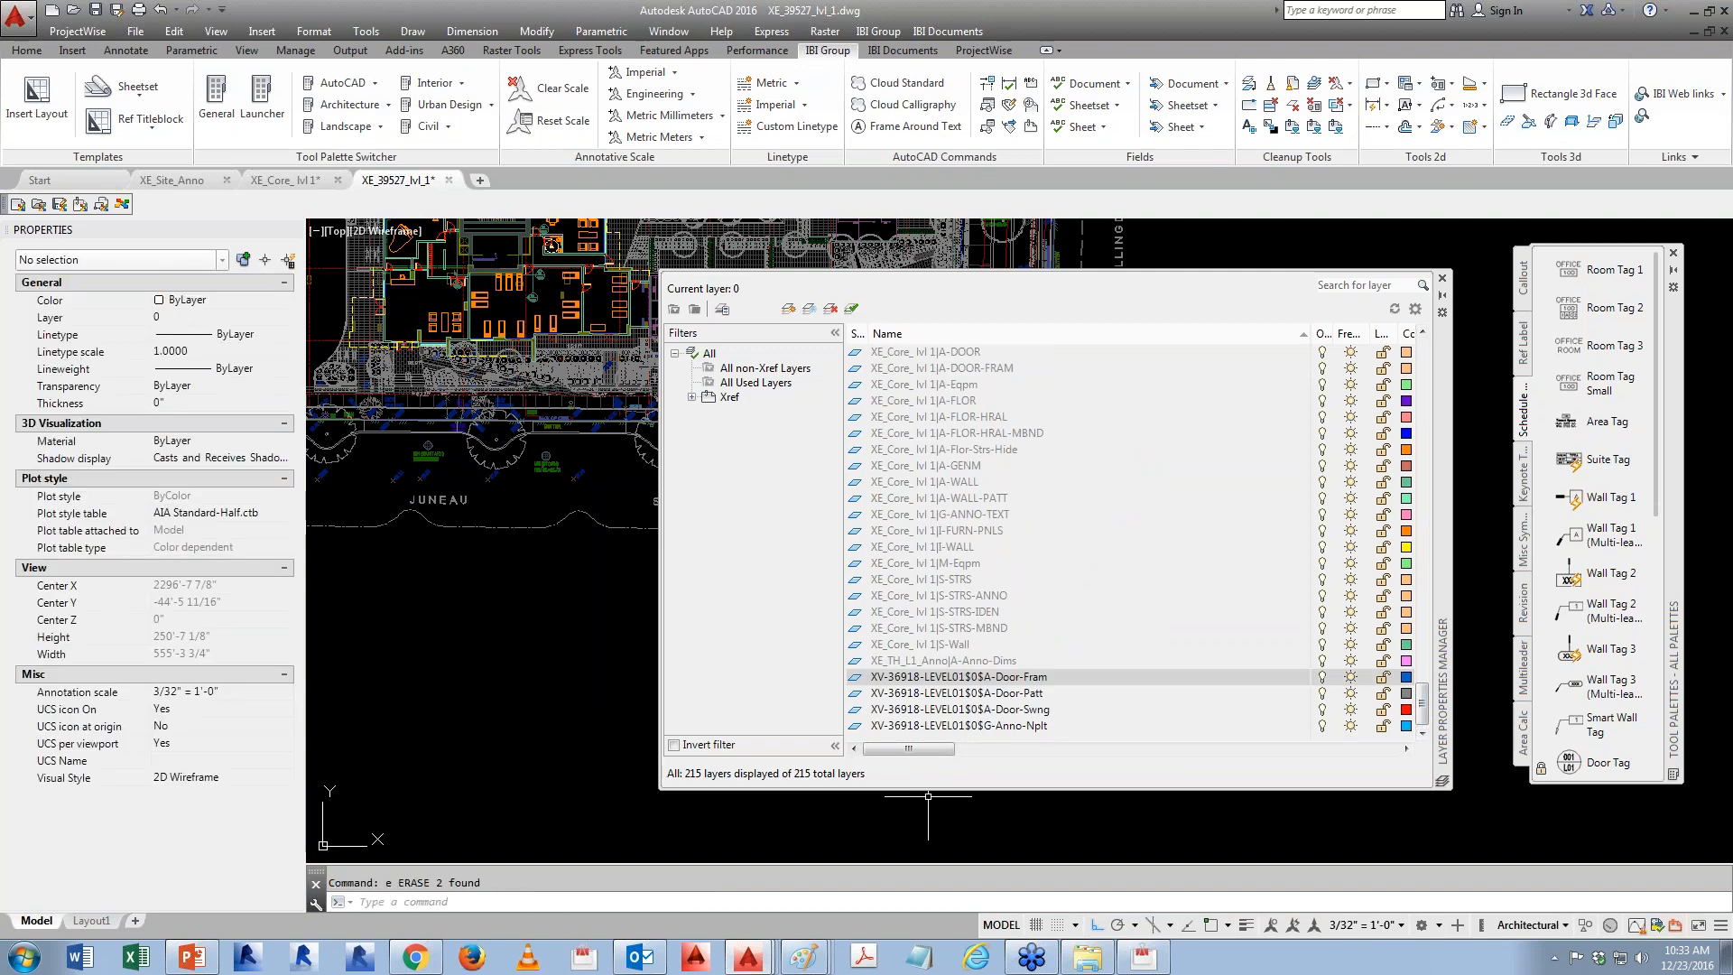
- Draw two new rectangles with perimeters of about 124' and 145' side by side below Juneau Street
type("rec")
key("Return")
left_click(445, 717)
left_click(376, 625)
key("Return")
left_click(543, 735)
left_click(469, 623)
key("Escape")
- Move the new left-hand rectangle to layer A-Door-Fram
left_click(411, 741)
left_click(394, 697)
left_click(200, 317)
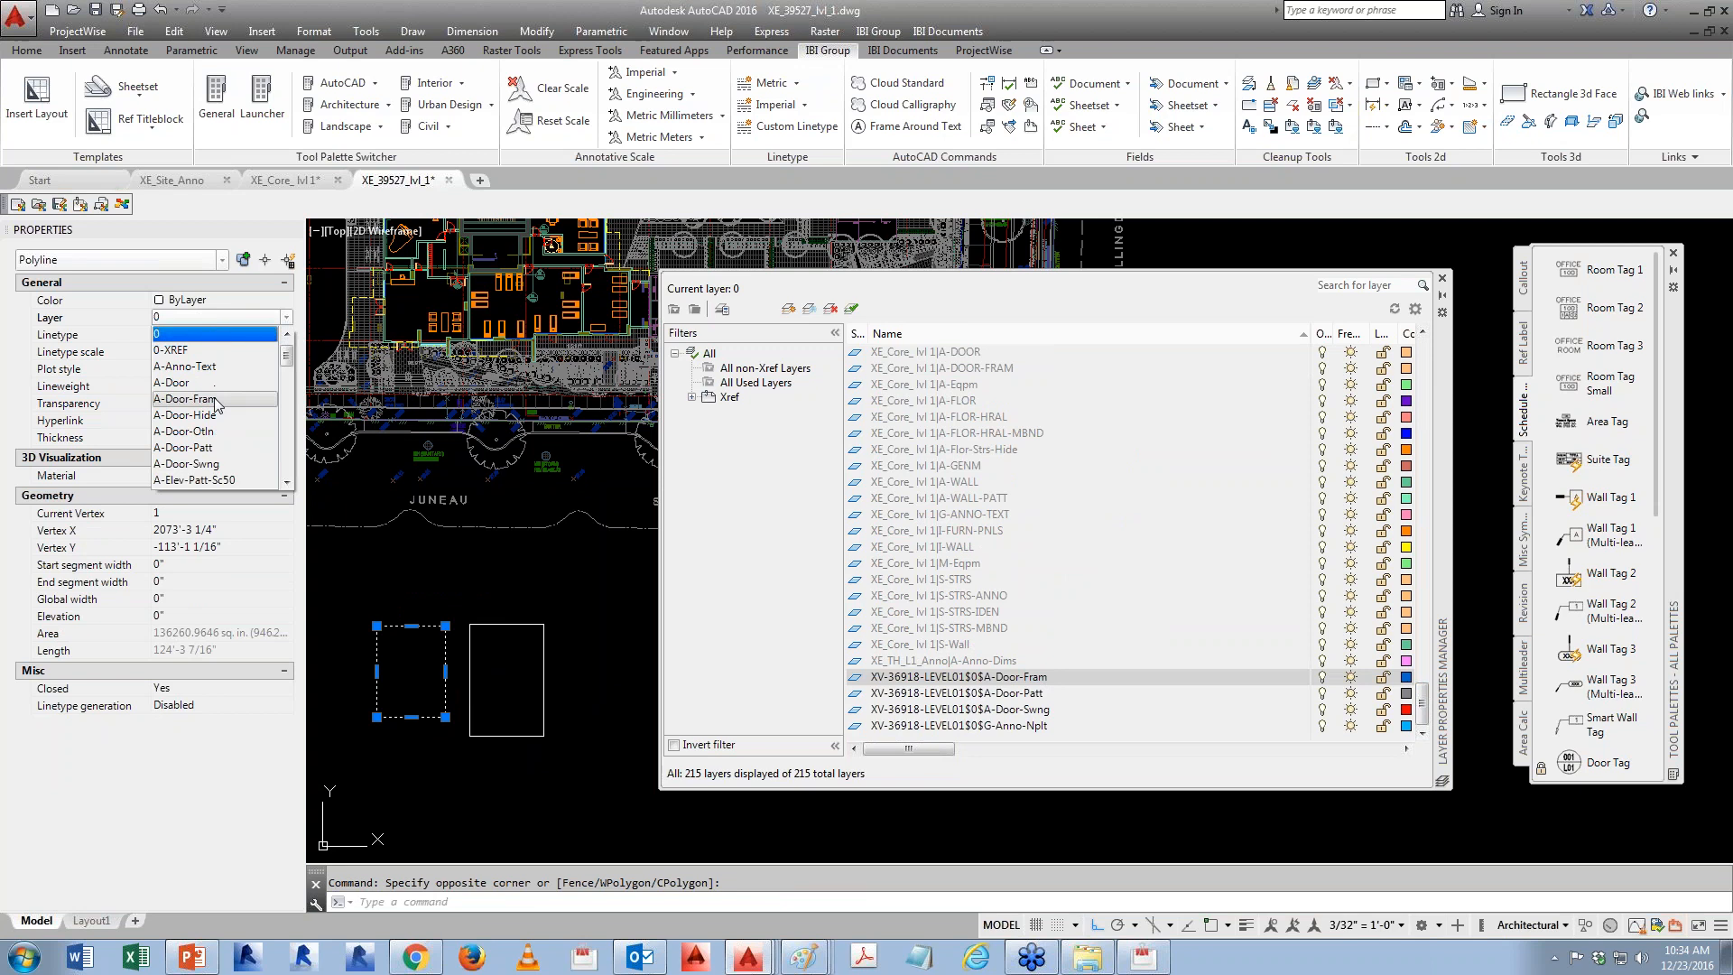
left_click(213, 399)
key("Escape")
- Move the new right-hand rectangle to layer XV-36918-LEVEL01$0$A-Door-Fram
left_click(563, 642)
left_click(527, 695)
left_click(204, 317)
left_click_drag(288, 361, 296, 481)
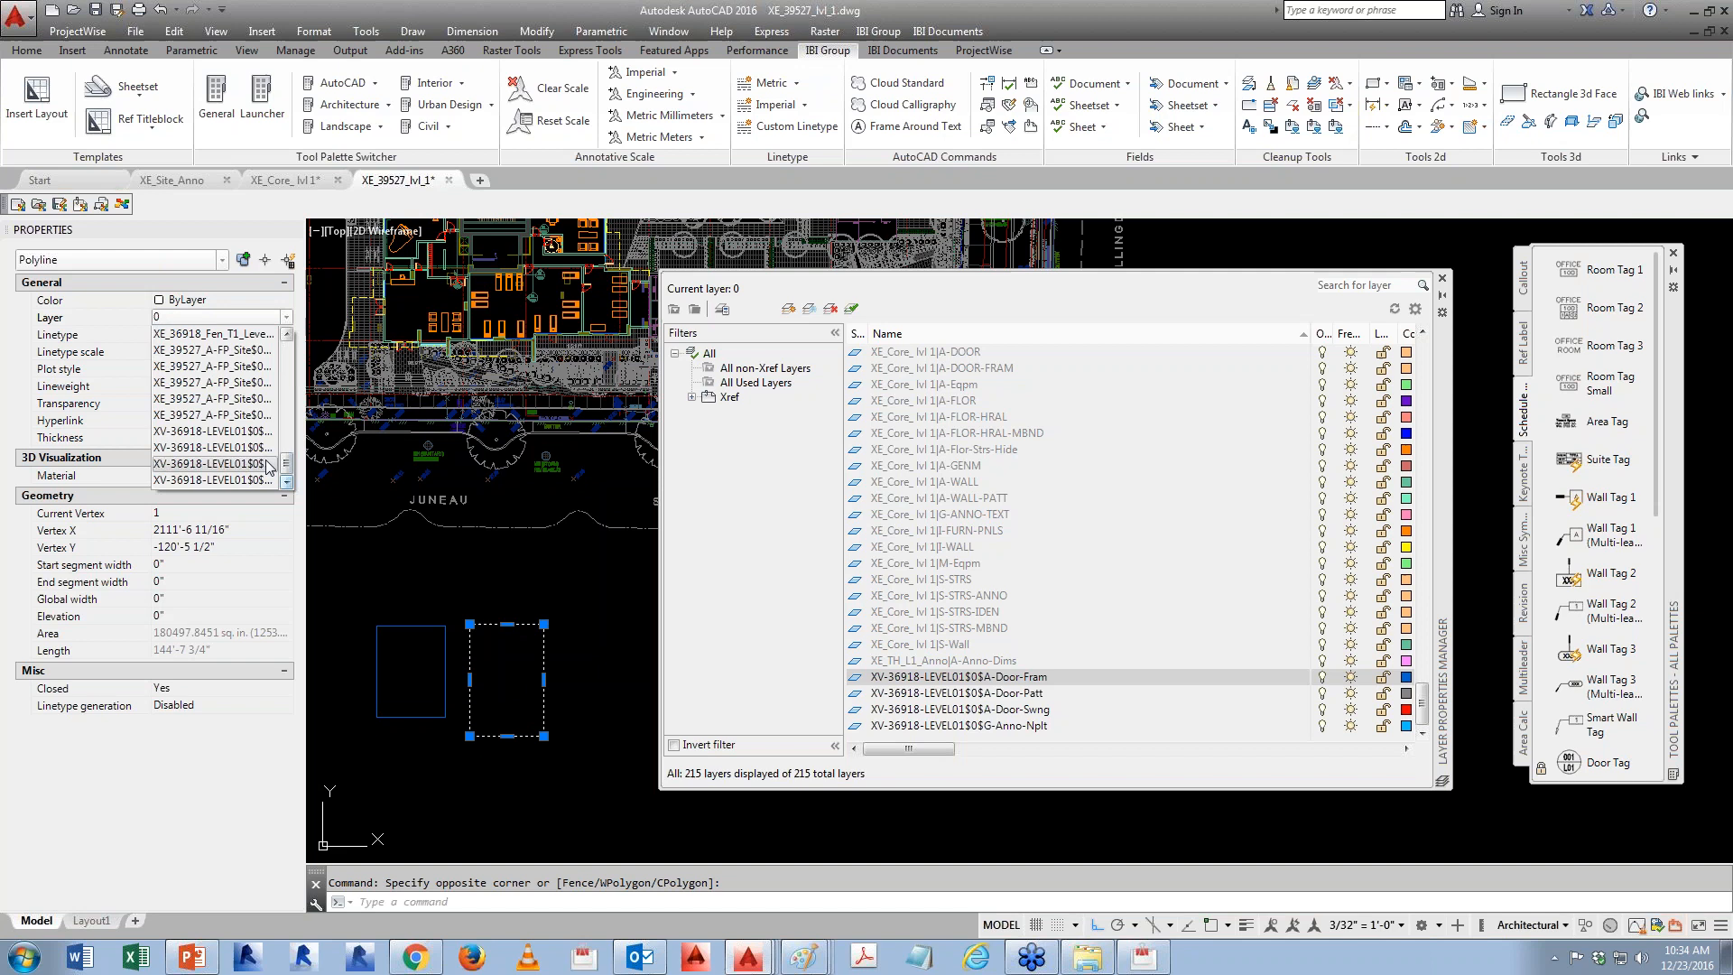
left_click(251, 433)
key("Escape")
- Try merging layer A-Door-Fram into XV-36918-LEVEL01$0$A-Door-Fram with LAYMRG, and undo the merge
middle_click_drag(528, 780, 536, 688)
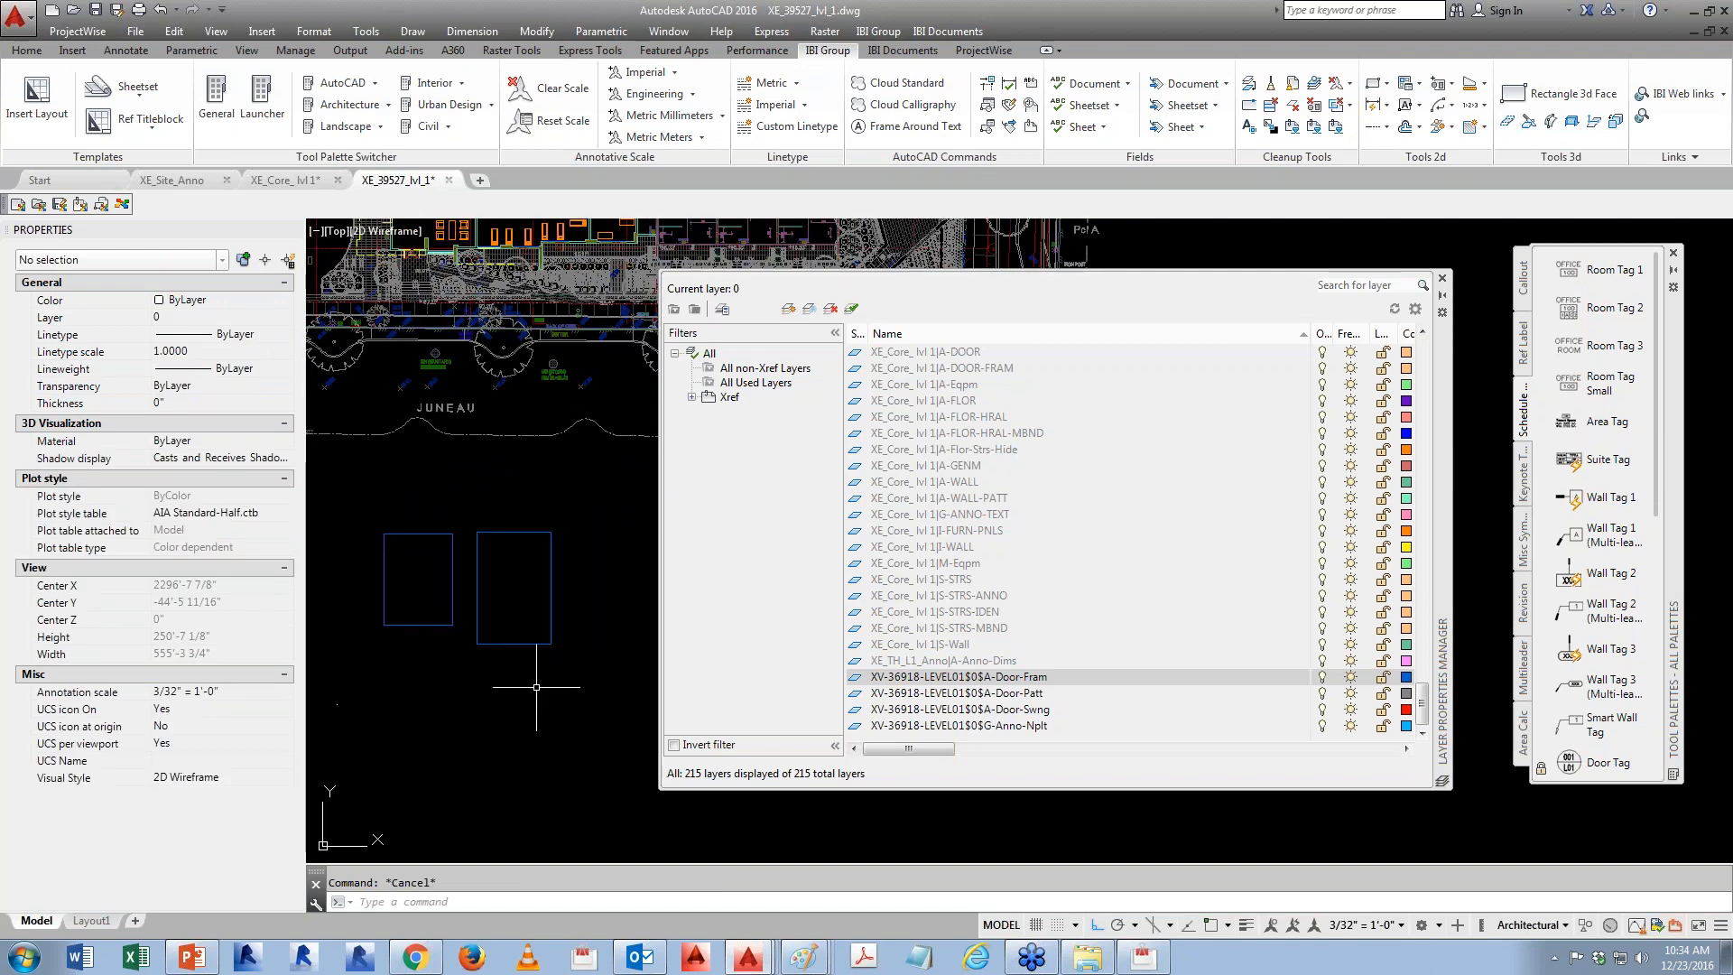
type("LAYmrg")
key("Return")
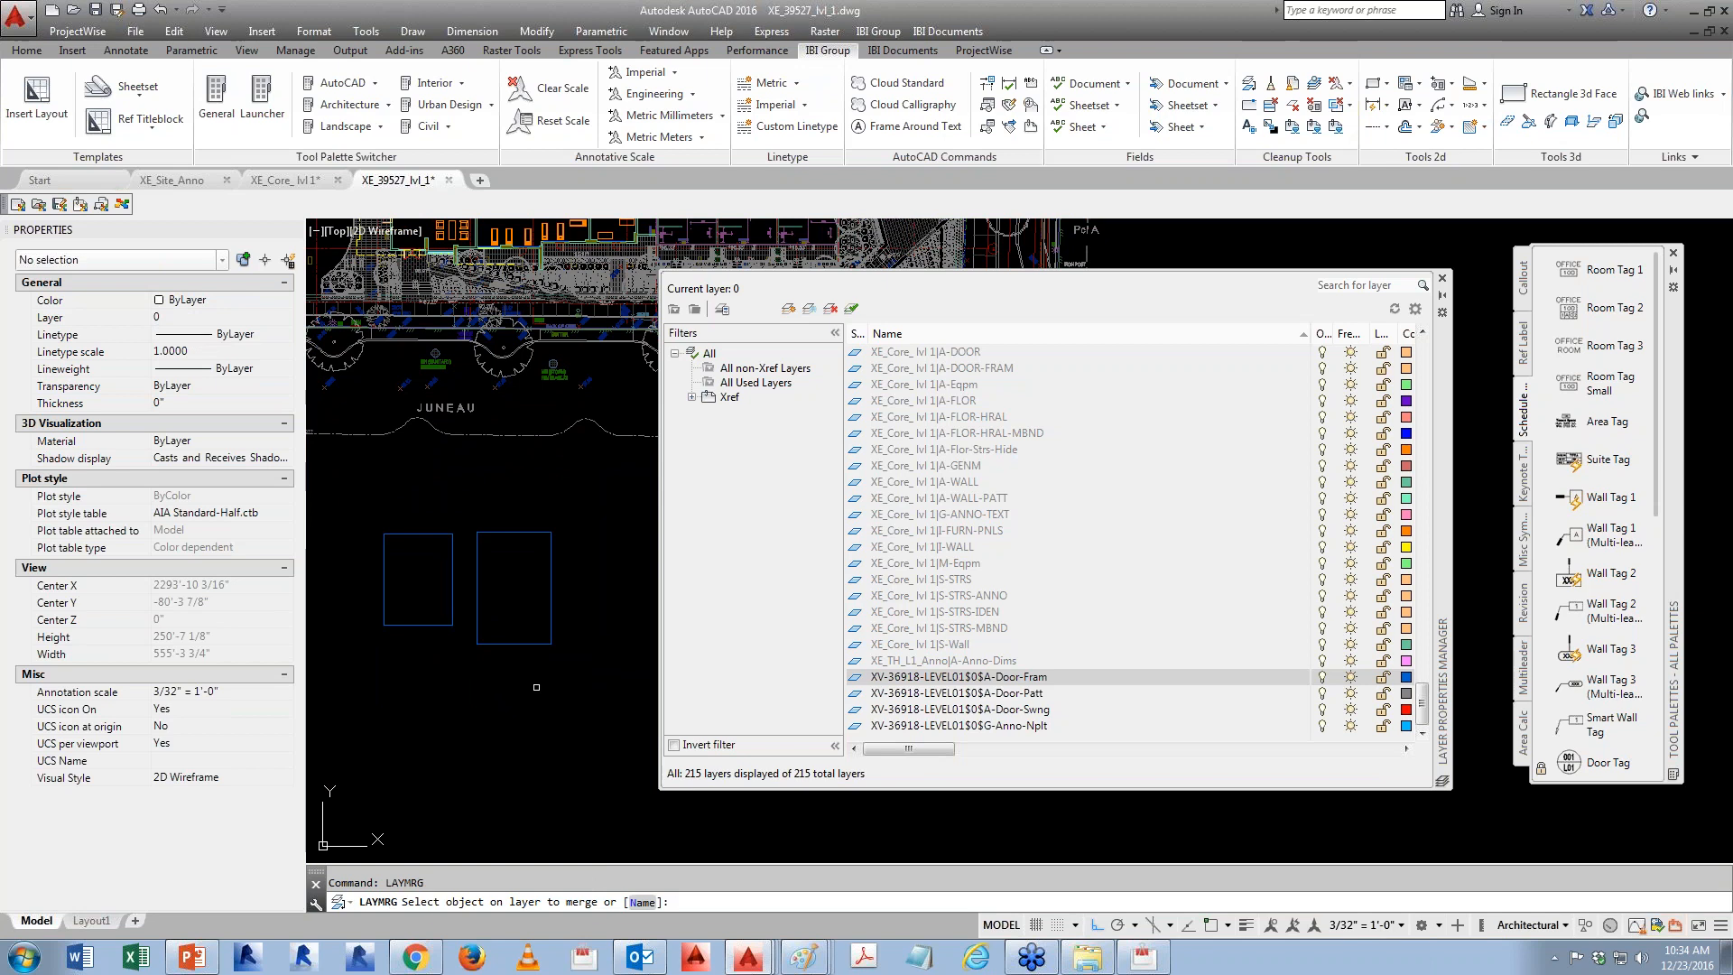
left_click(443, 625)
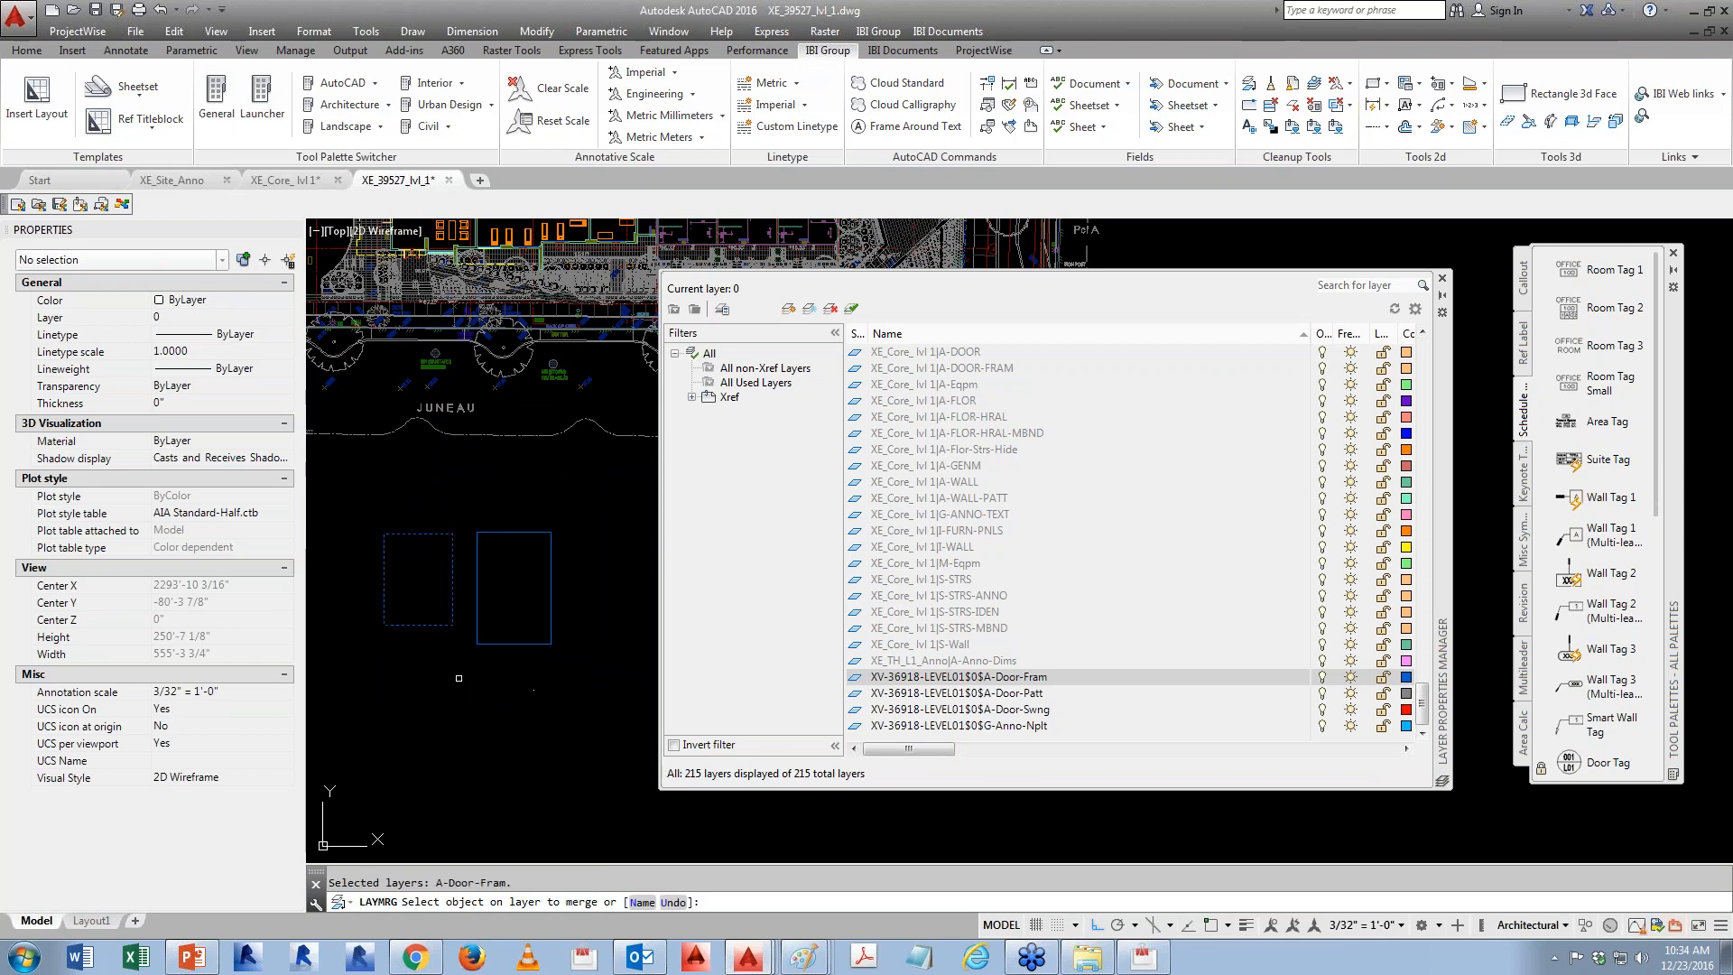
key("Return")
left_click(489, 643)
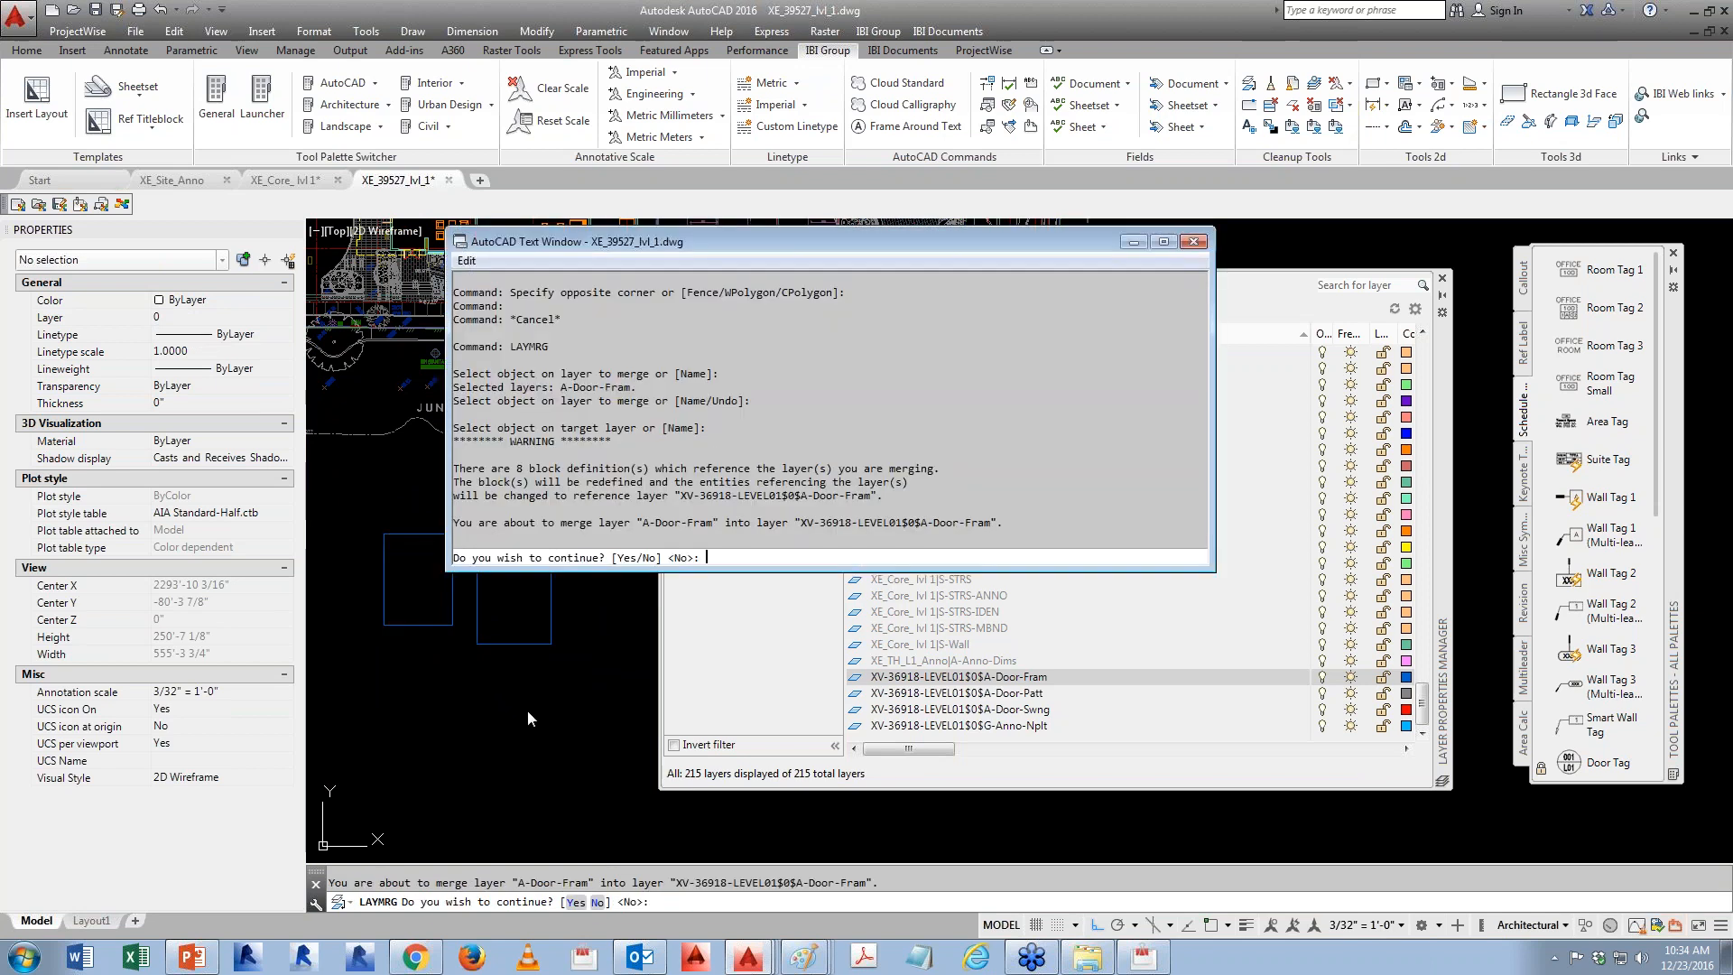
type("yes")
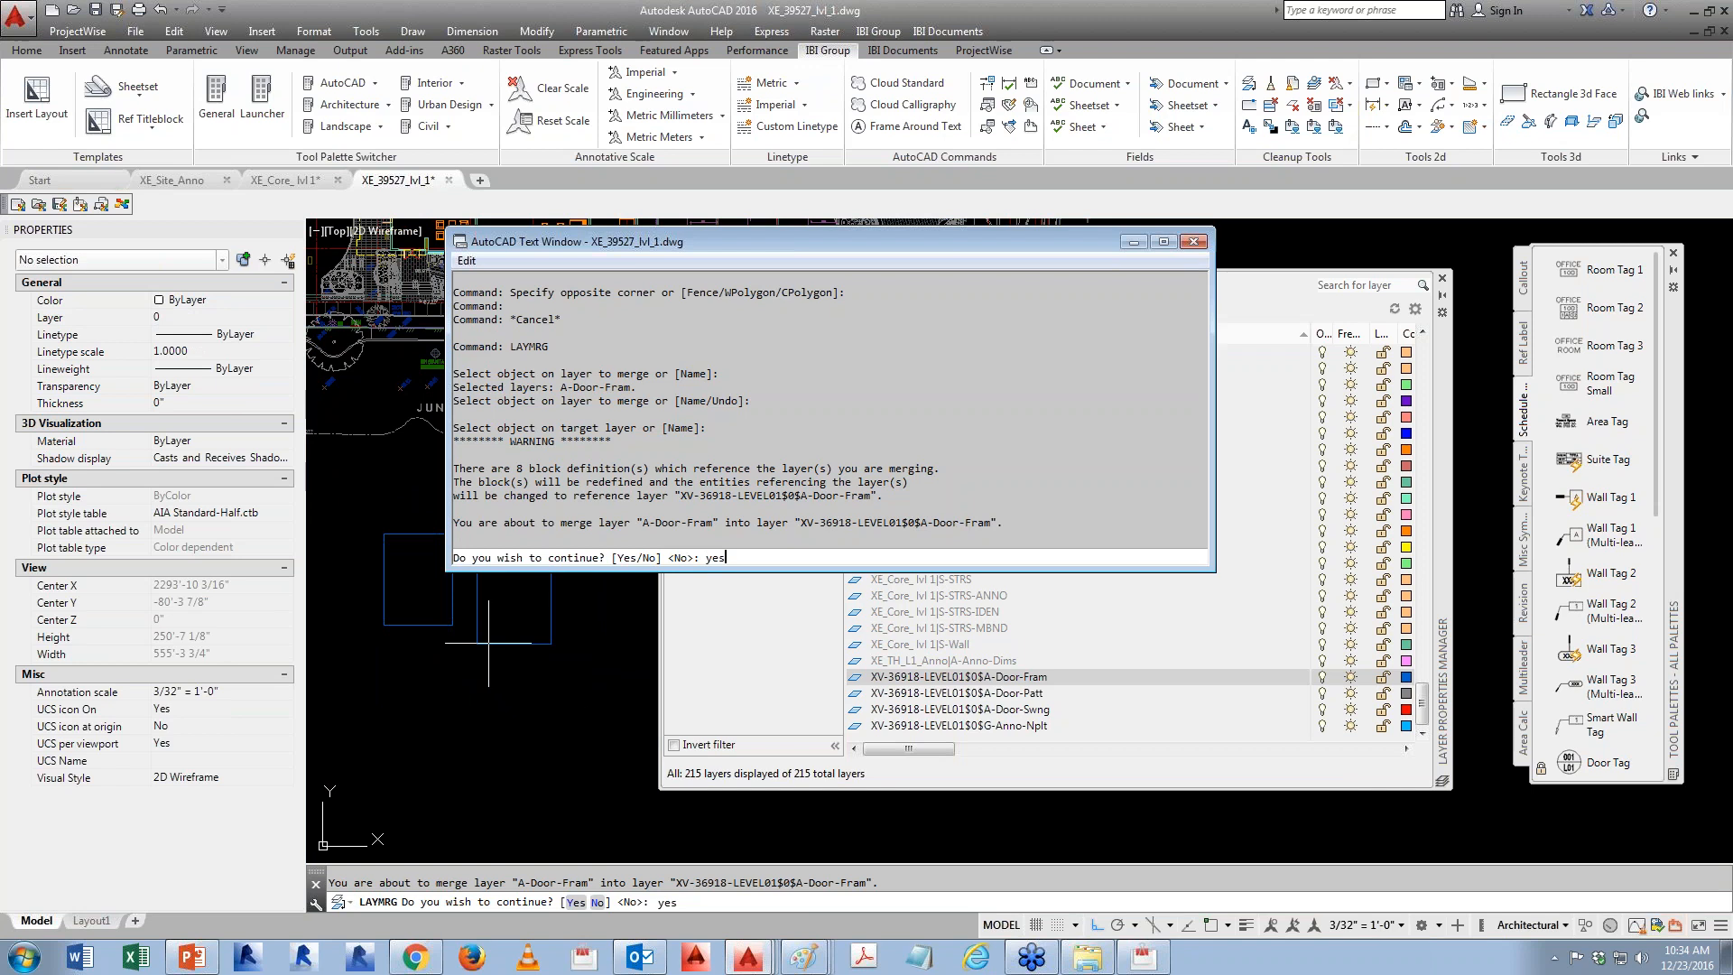
key("Return")
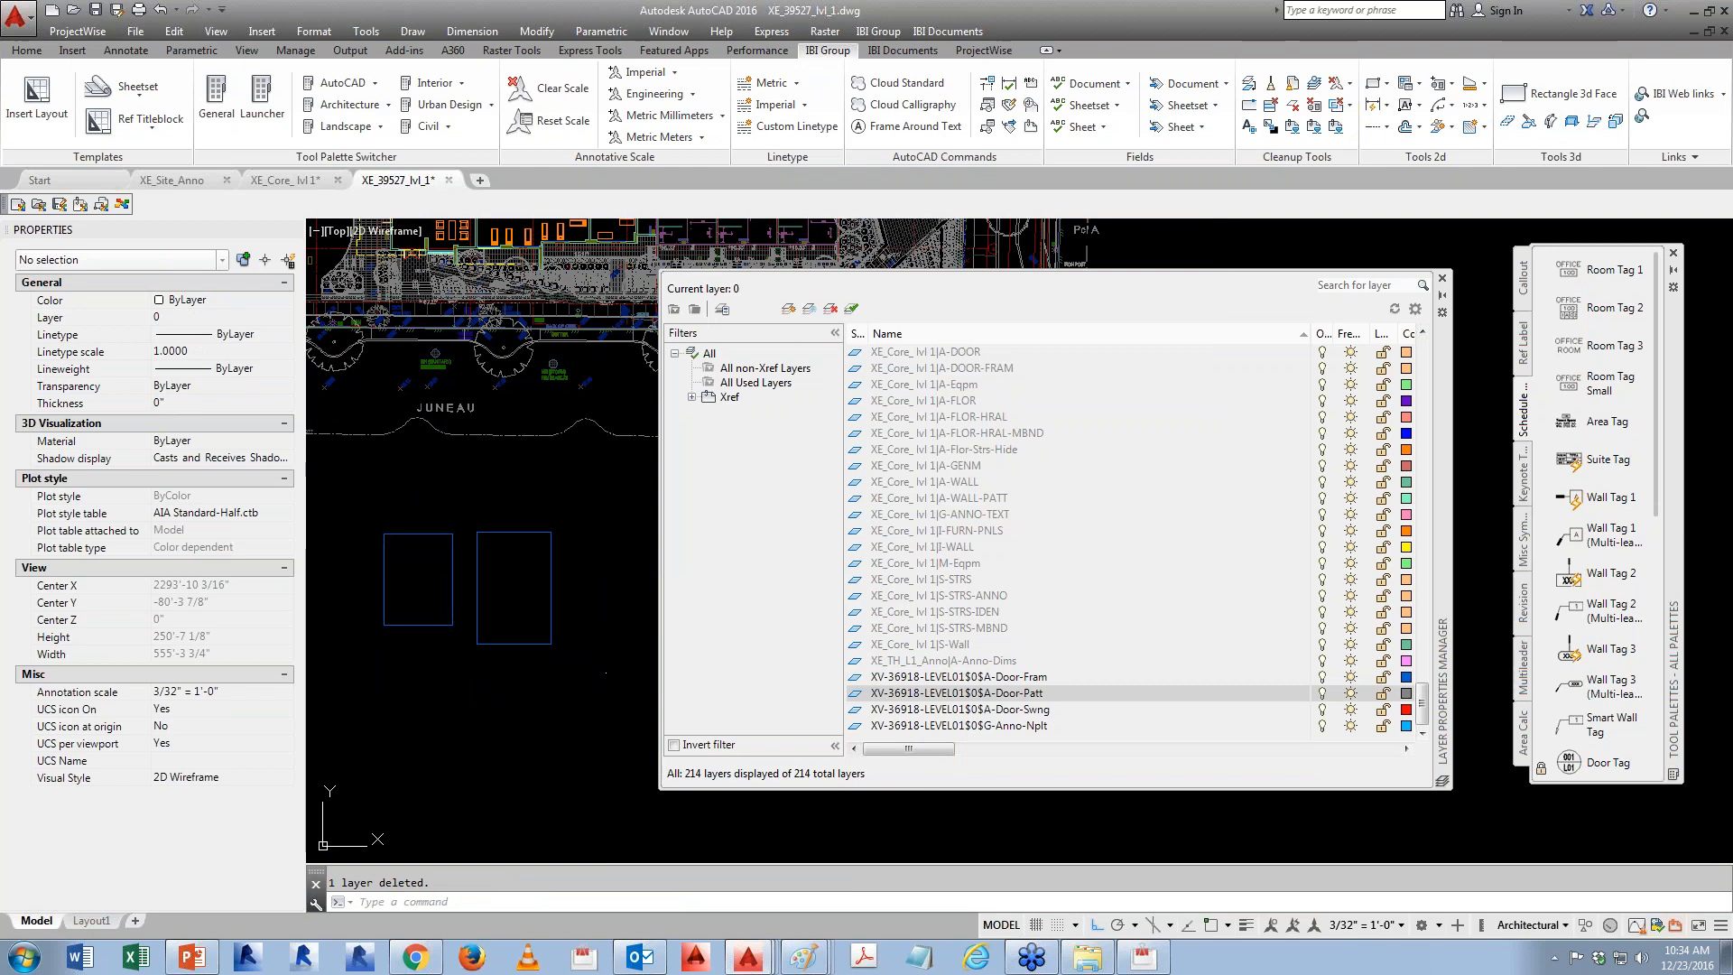
key("ctrl+z")
- Merge layer XV-36918-LEVEL01$0$A-Door-Fram into A-Door-Fram with LAYMRG, picking the right-hand rectangle as source and the left-hand one as target
type("layfrg")
key("Return")
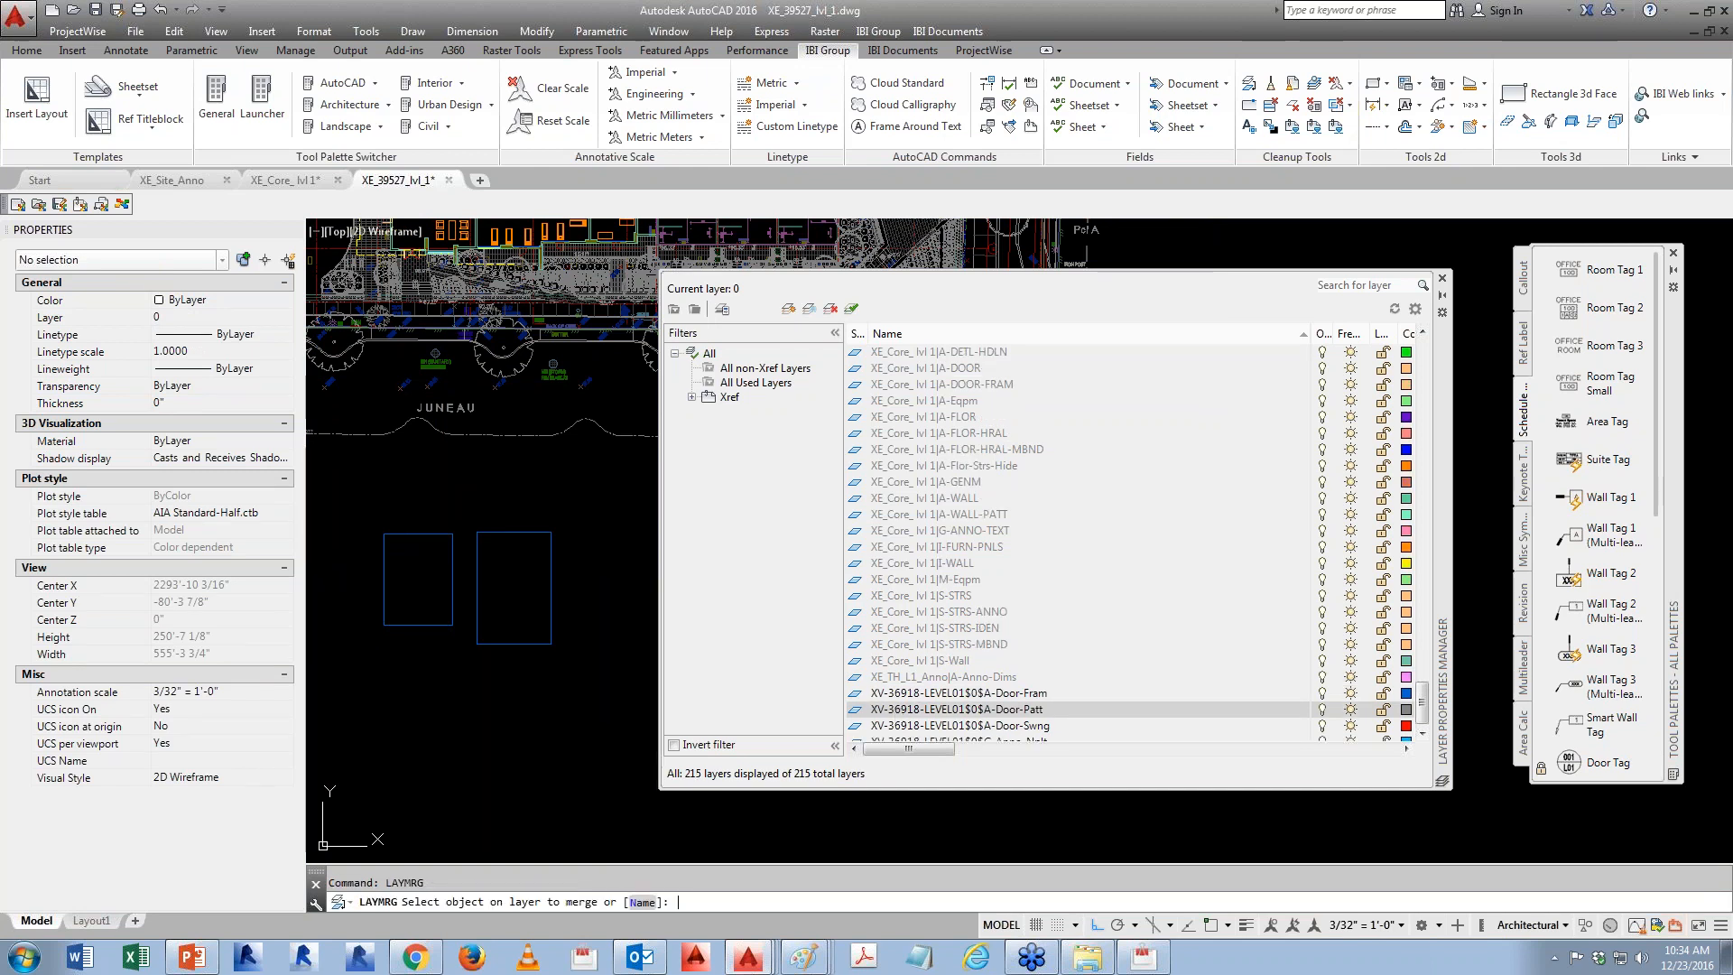
left_click(534, 643)
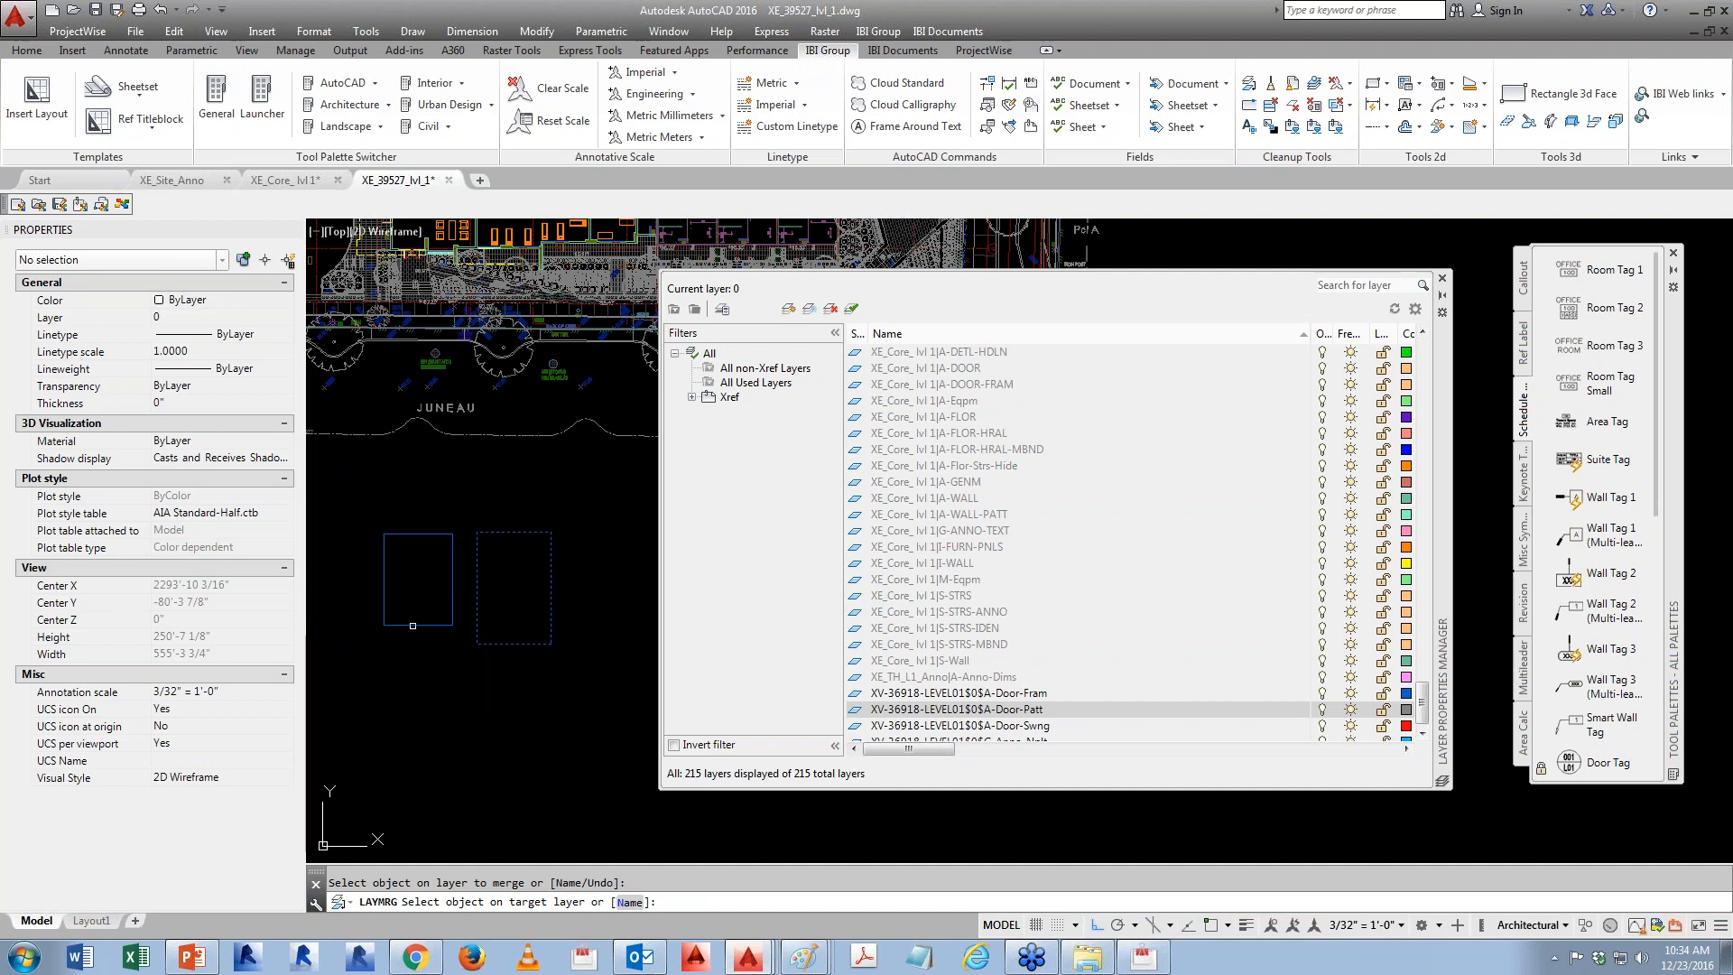
left_click(413, 626)
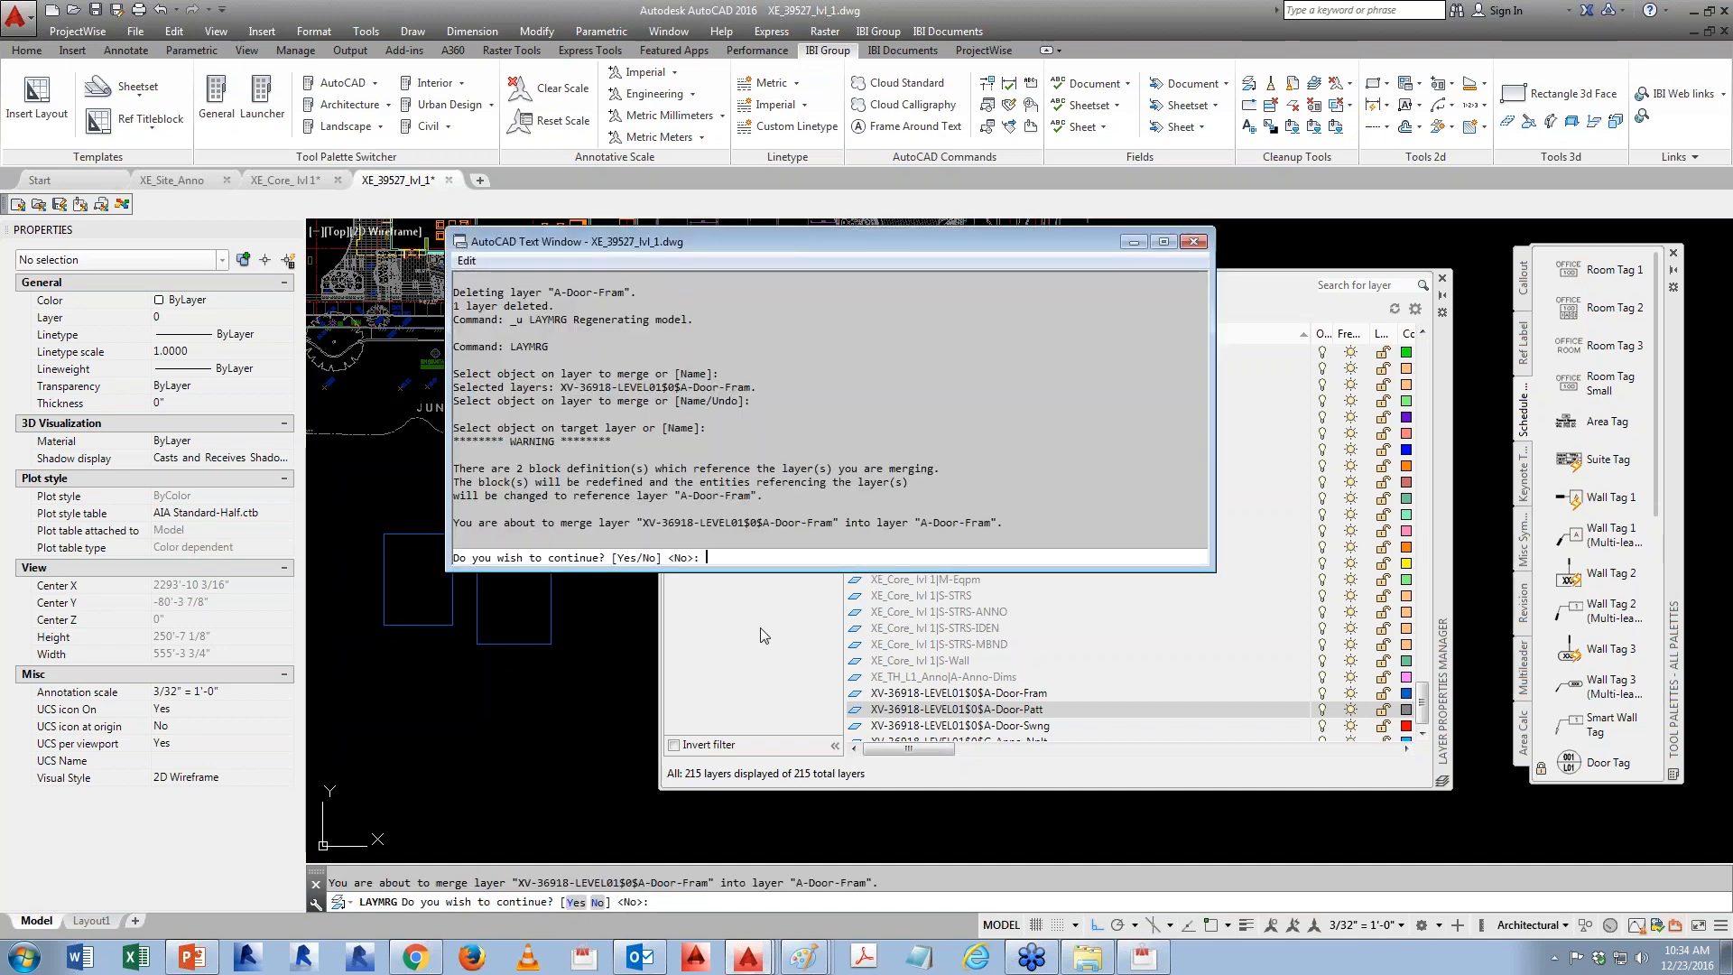
type("yes")
key("Return")
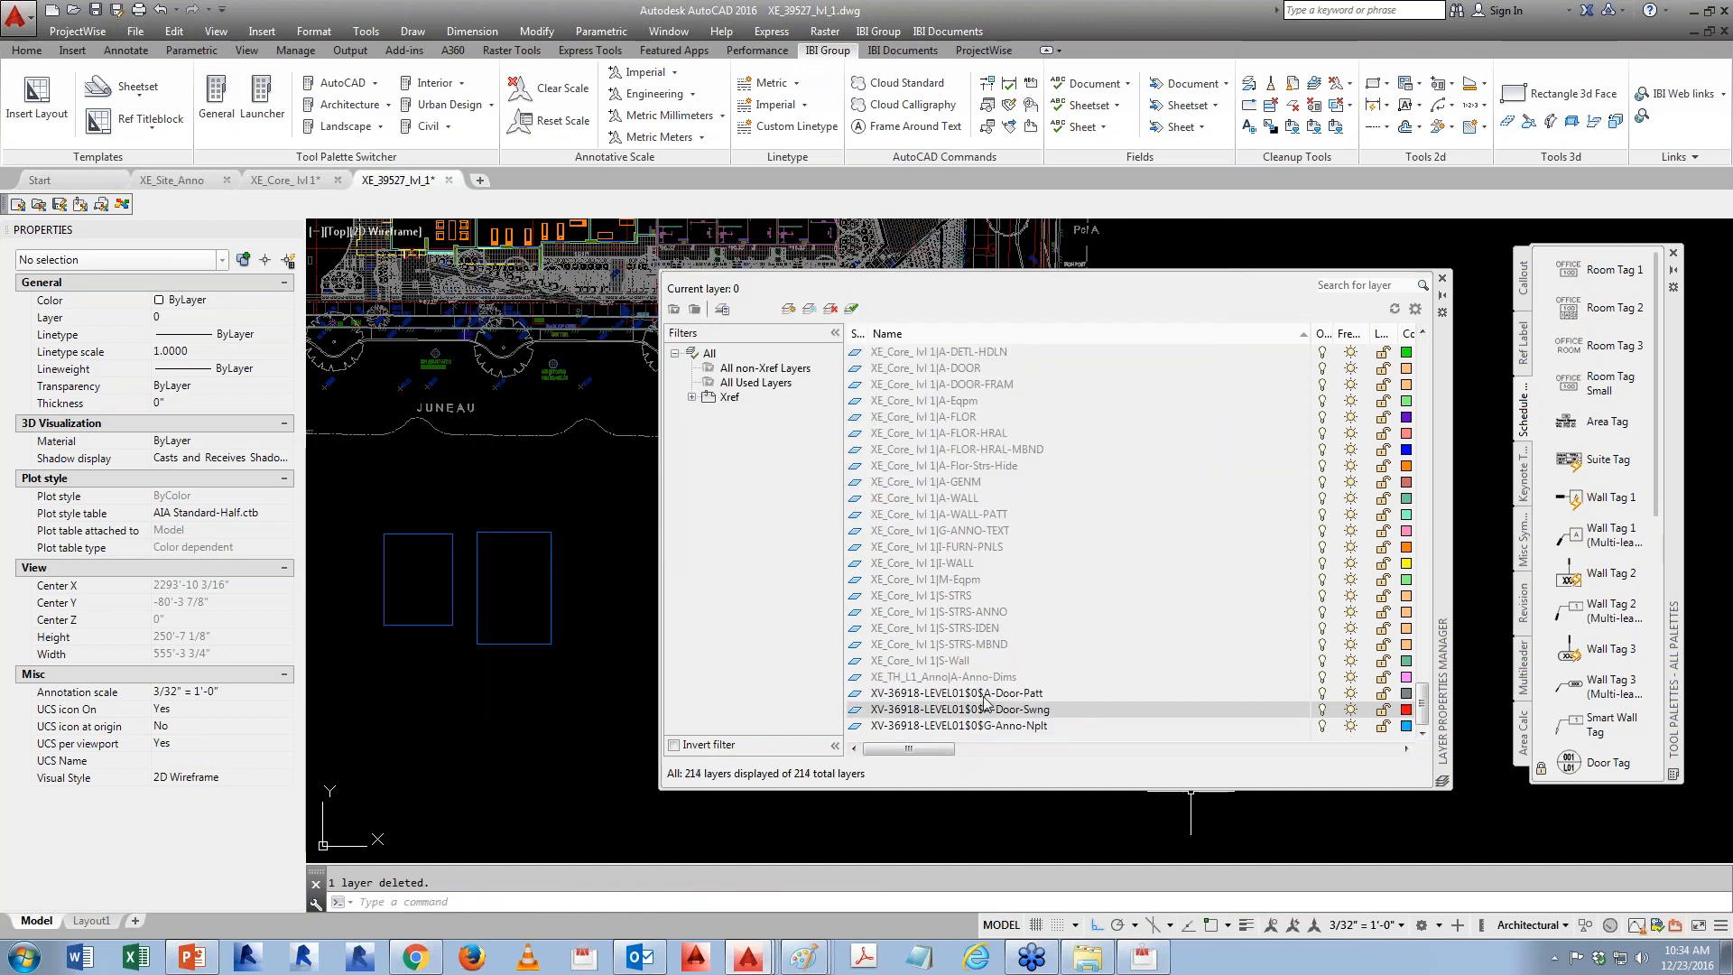
- Check the layer of the right-hand rectangle and erase both rectangles
left_click(537, 662)
left_click(503, 635)
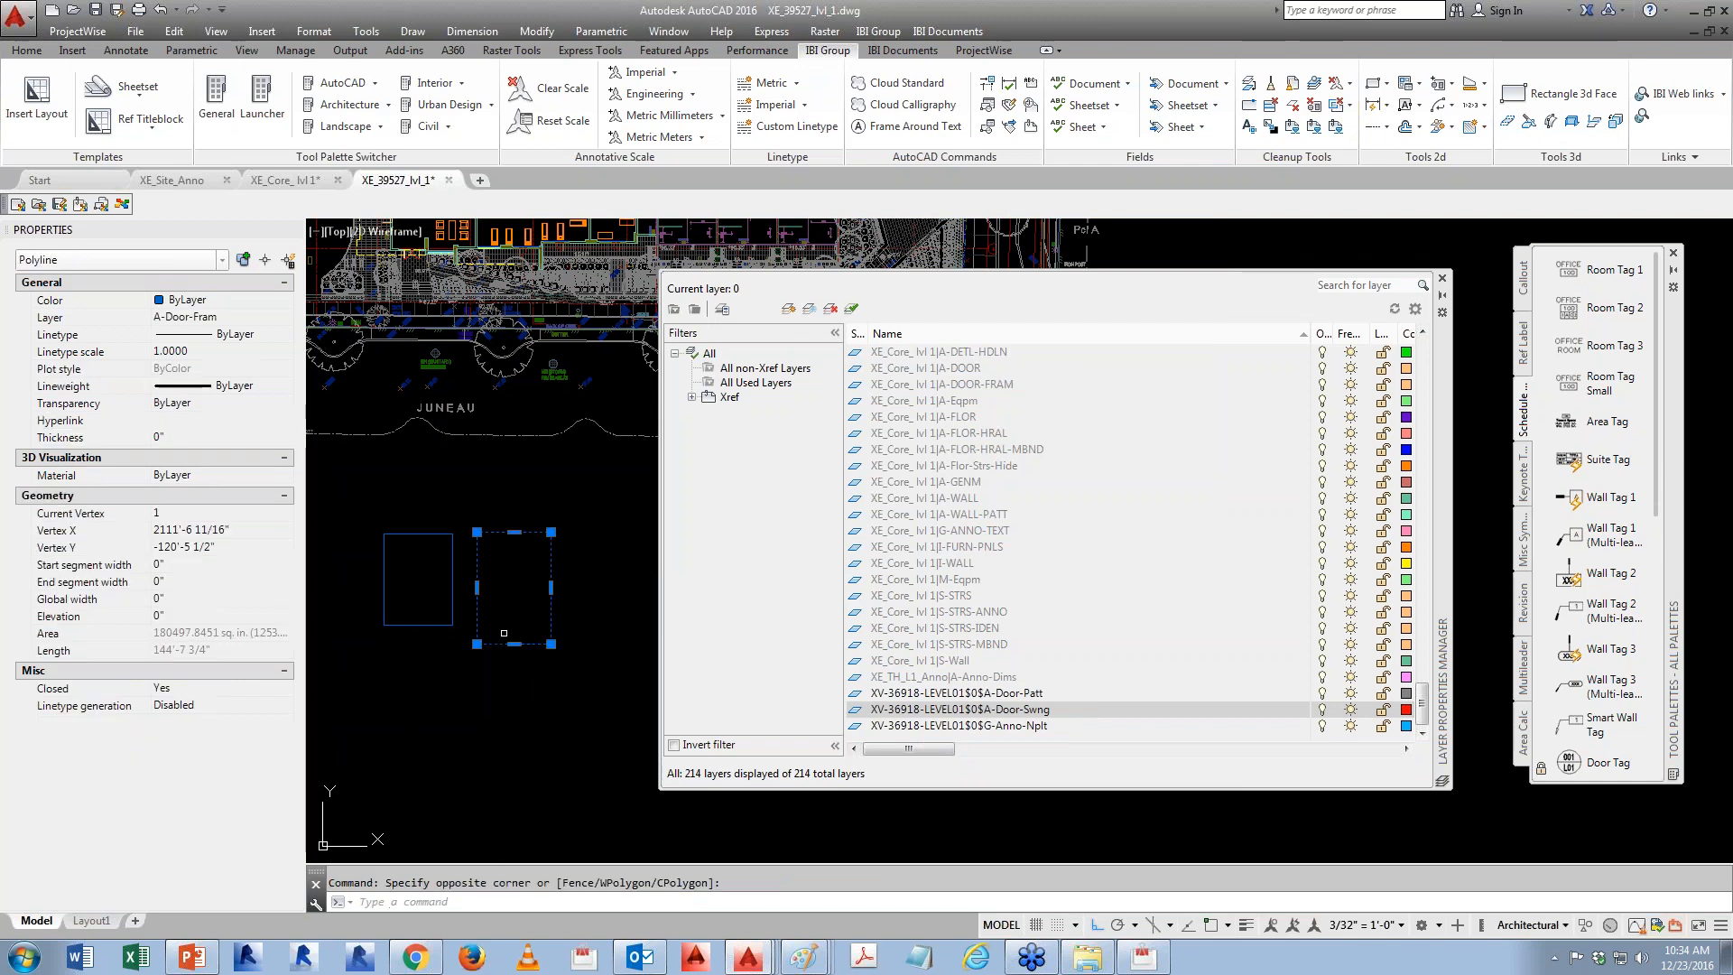
key("Escape")
left_click(545, 682)
left_click(400, 599)
type("e")
key("Return")
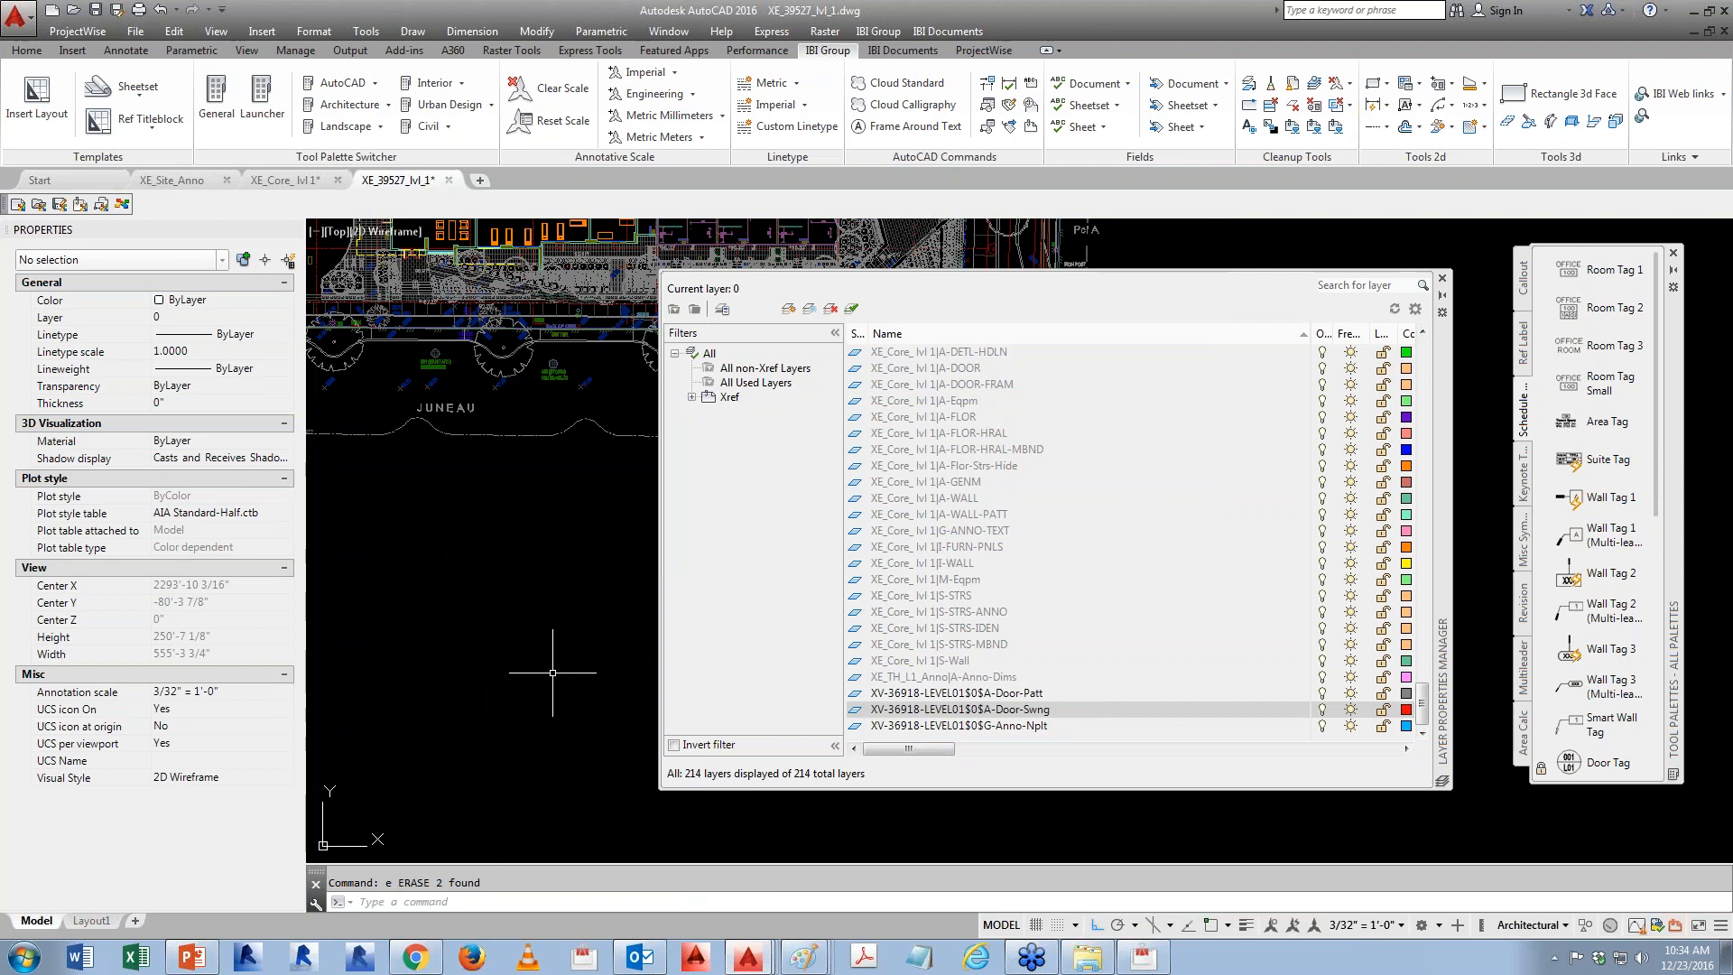
- Check Purge again for unused items, and close it together with the Layer Properties Manager
type("pu")
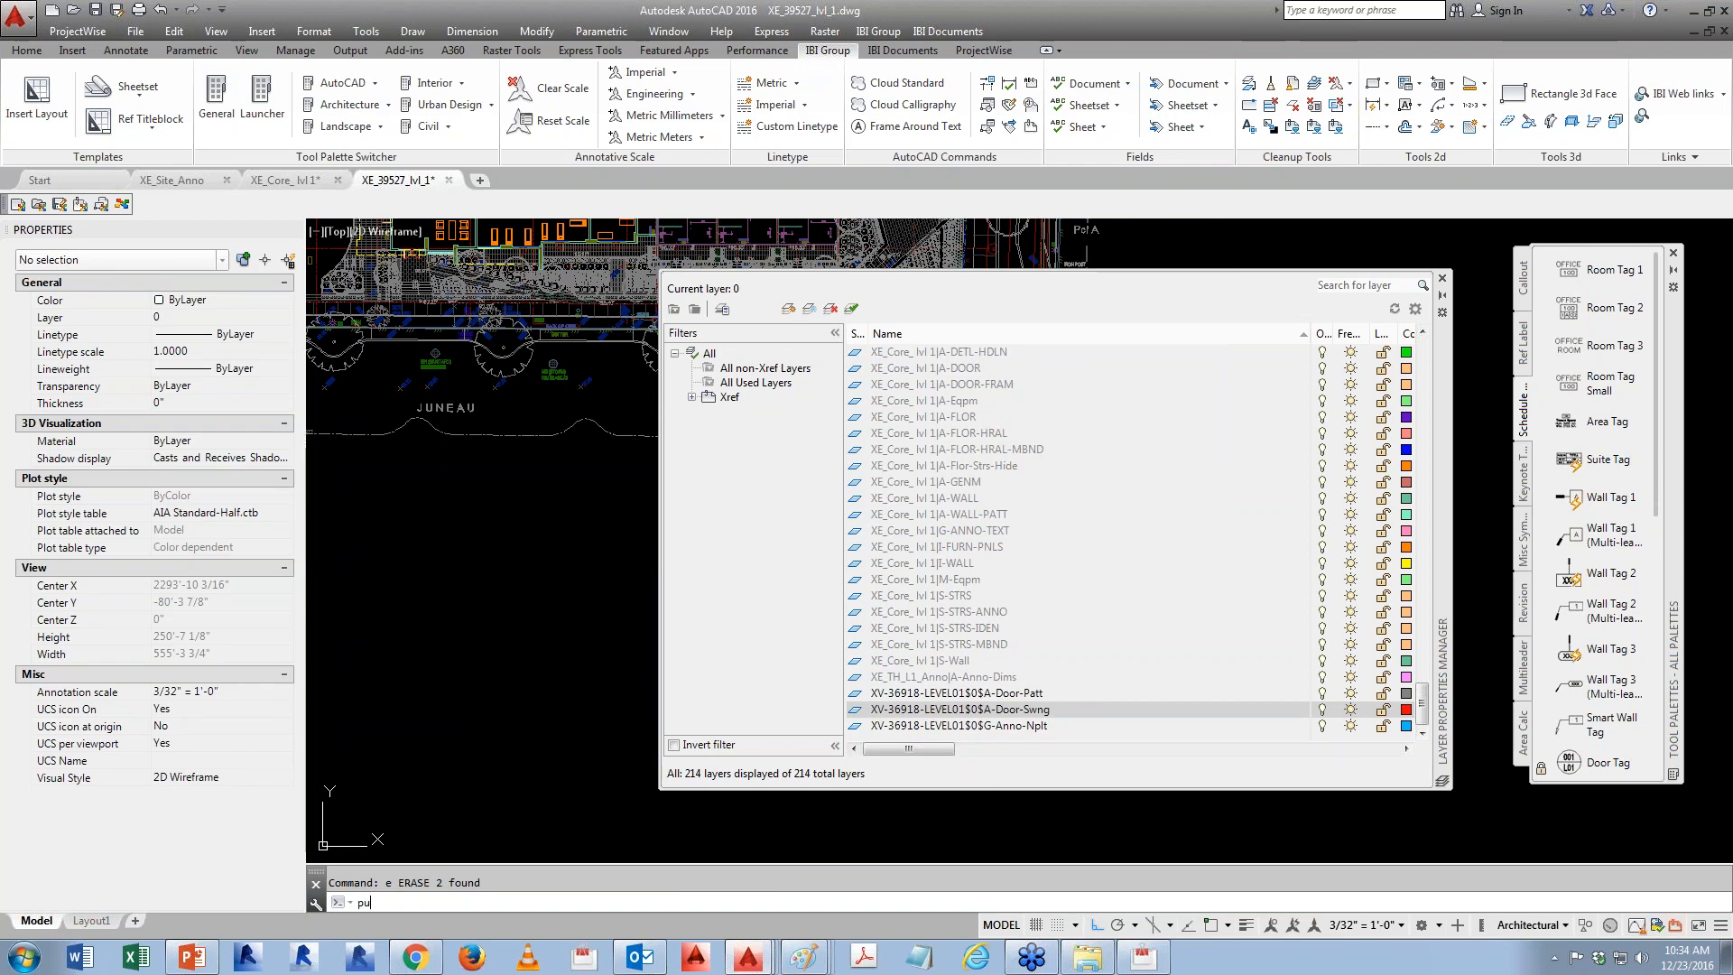
key("Return")
left_click(905, 699)
left_click(1442, 280)
mouse_move(939, 455)
middle_mouse_down()
mouse_move(1102, 639)
mouse_move(1061, 720)
middle_mouse_up()
scroll(1061, 720, "down", 1)
middle_click_drag(932, 755, 940, 776)
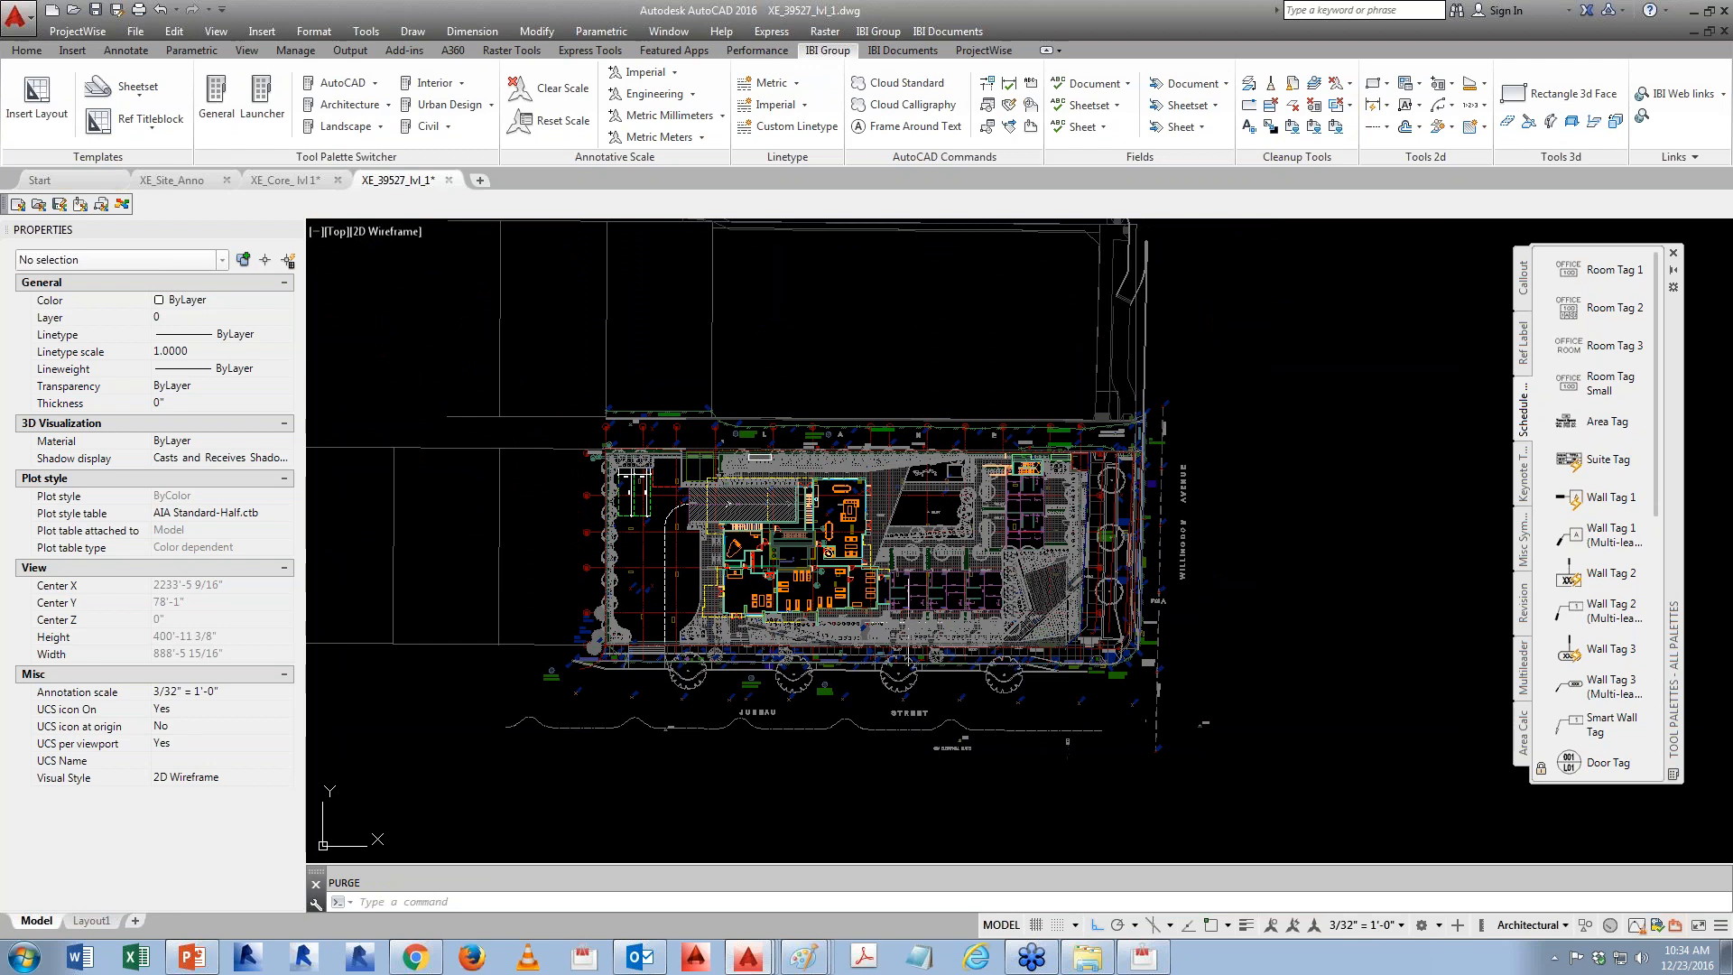
- Save the drawing and check the path details of the XE-39527_ Survey reference in External References
key("ctrl+s")
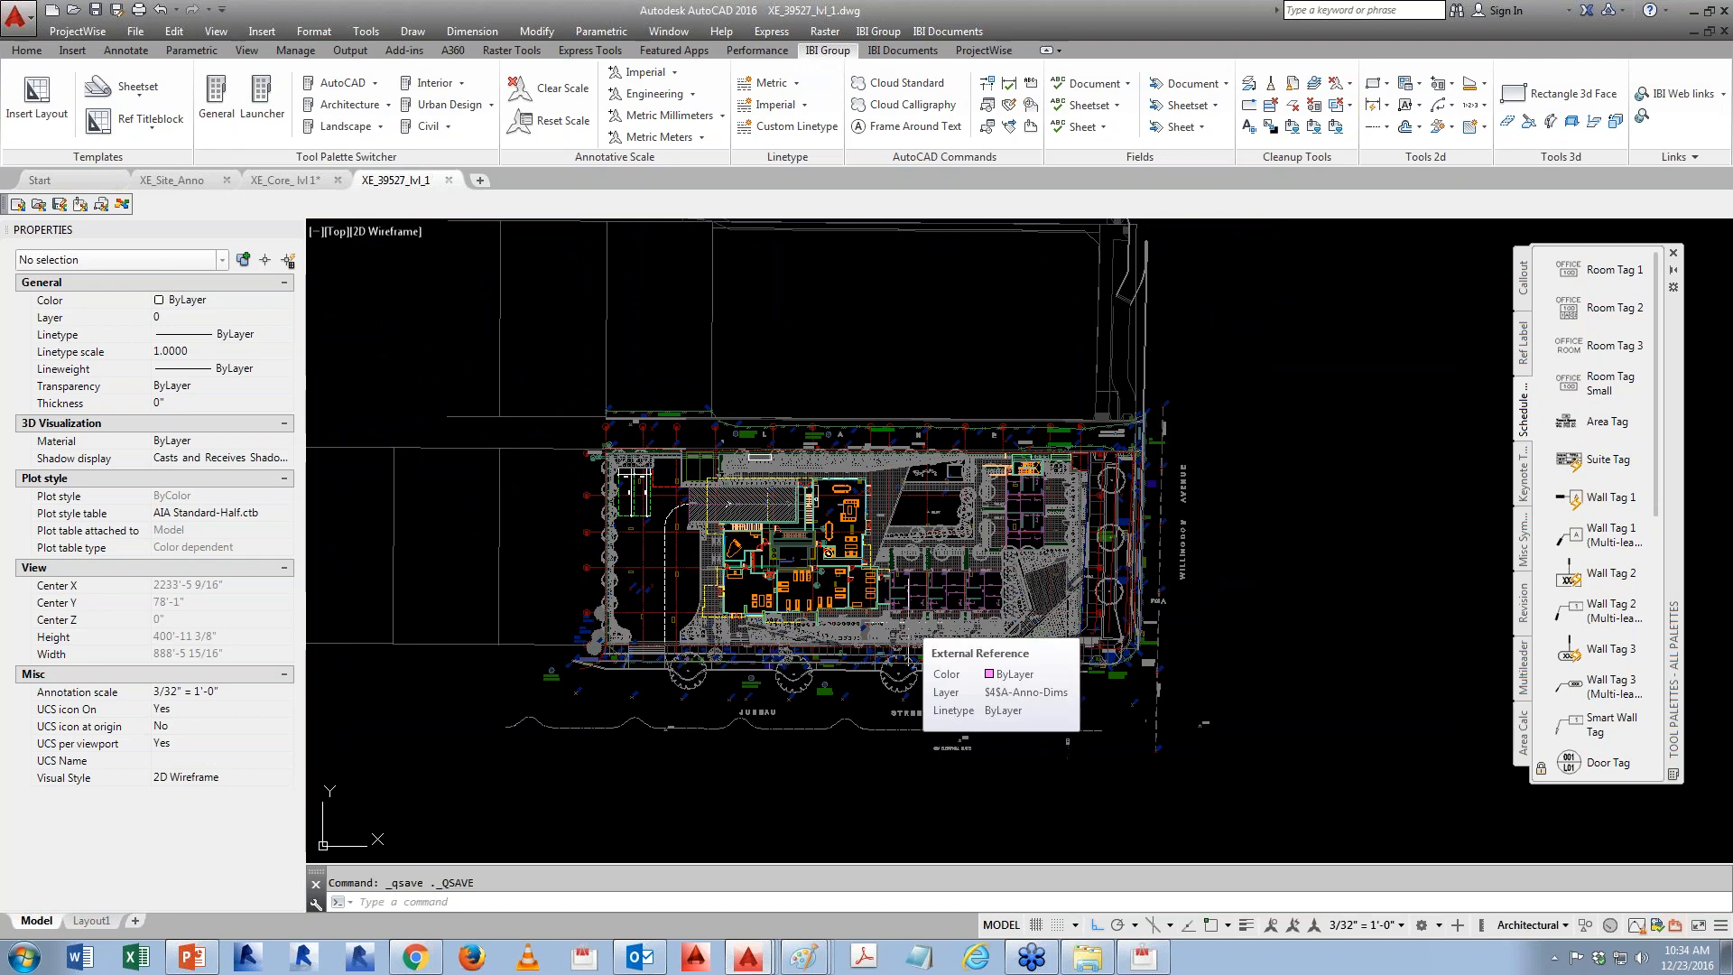
type("xr")
key("Return")
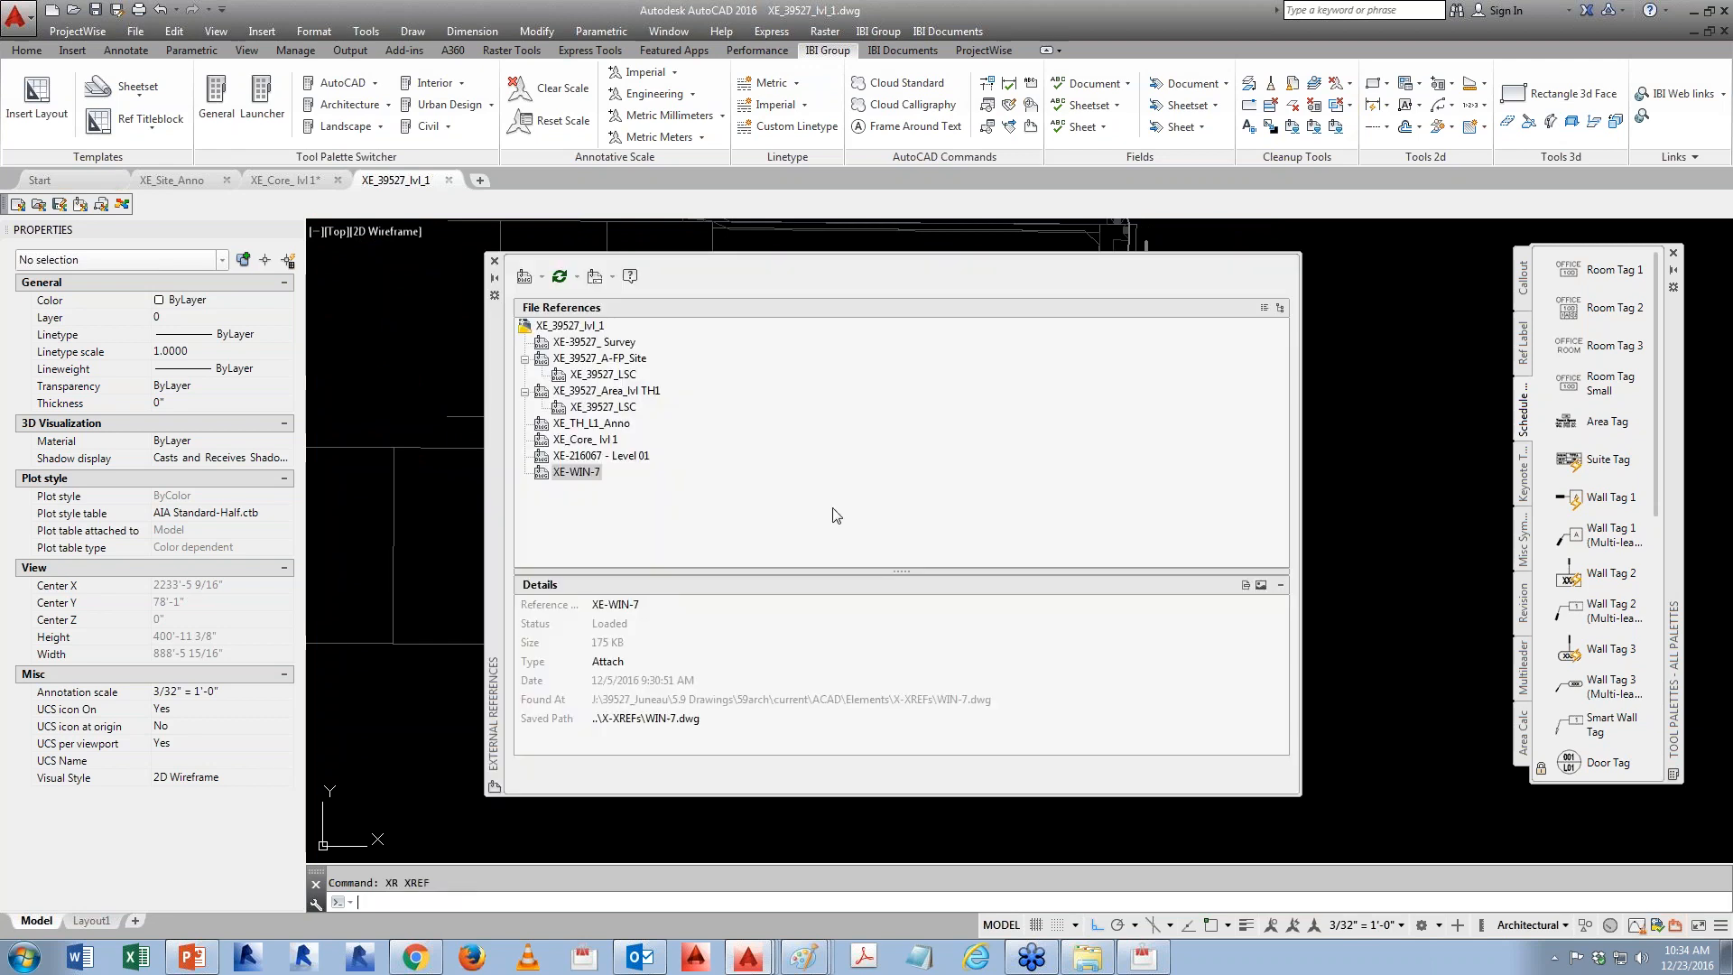
left_click(602, 346)
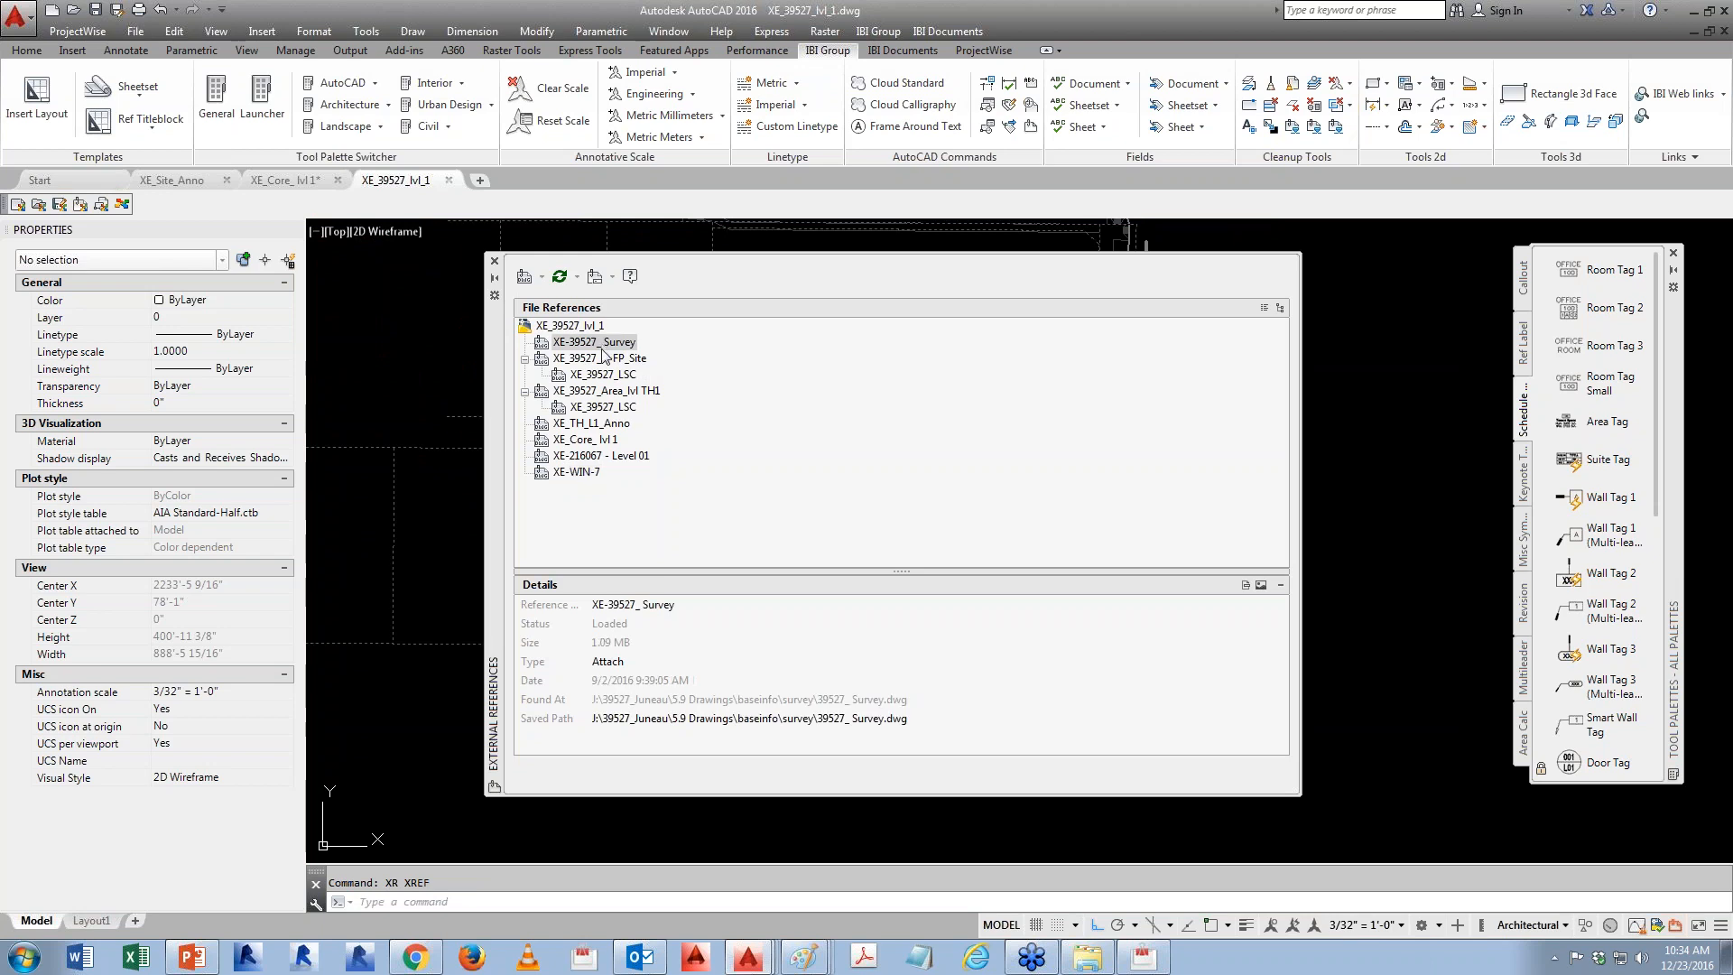
left_click(494, 260)
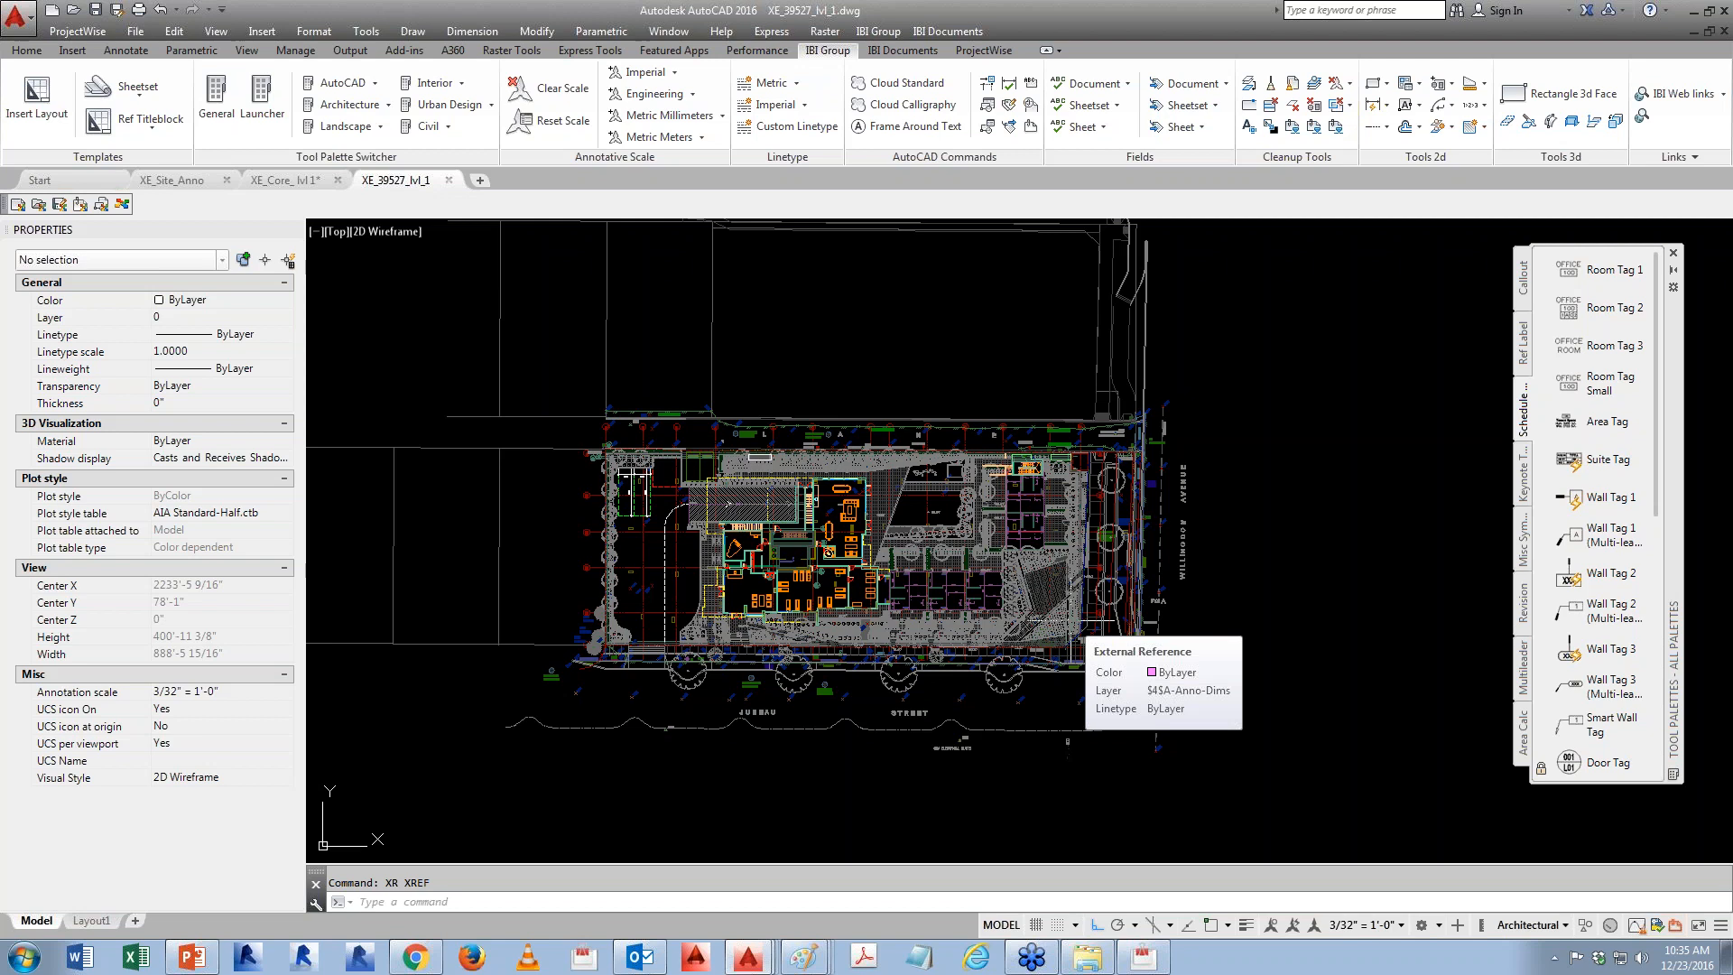
- Bind the XE-39527_ Survey xref into the drawing using the Insert bind type
type("xr")
key("Return")
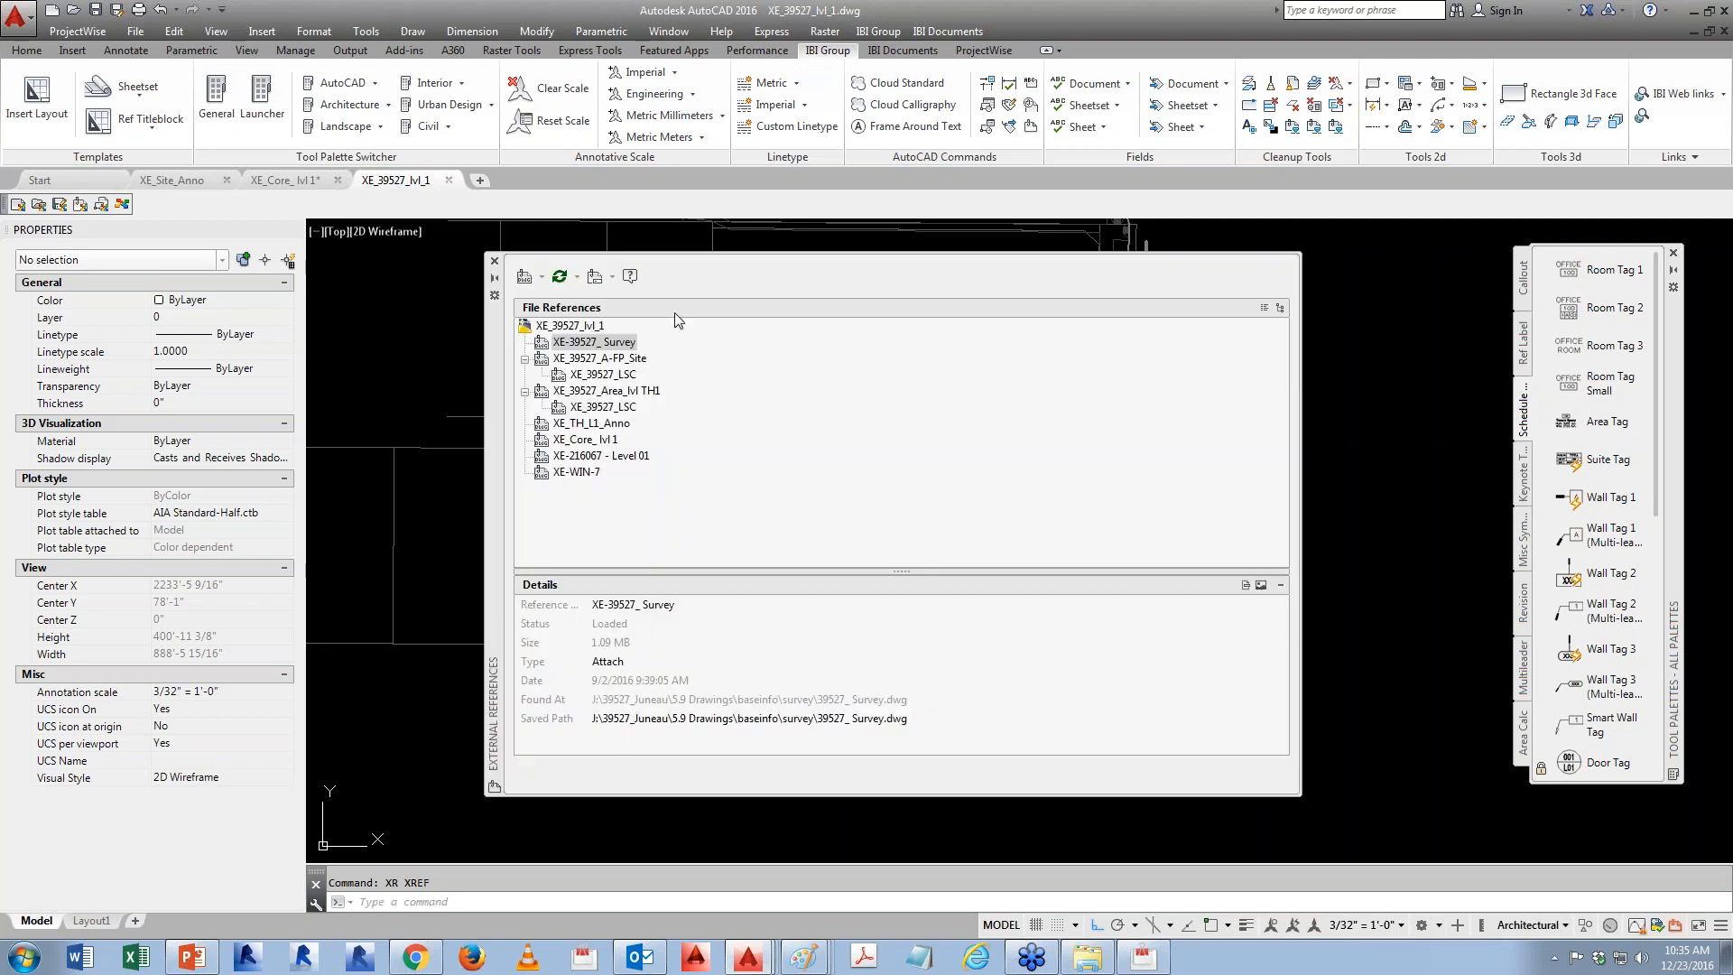
right_click(599, 343)
left_click(647, 464)
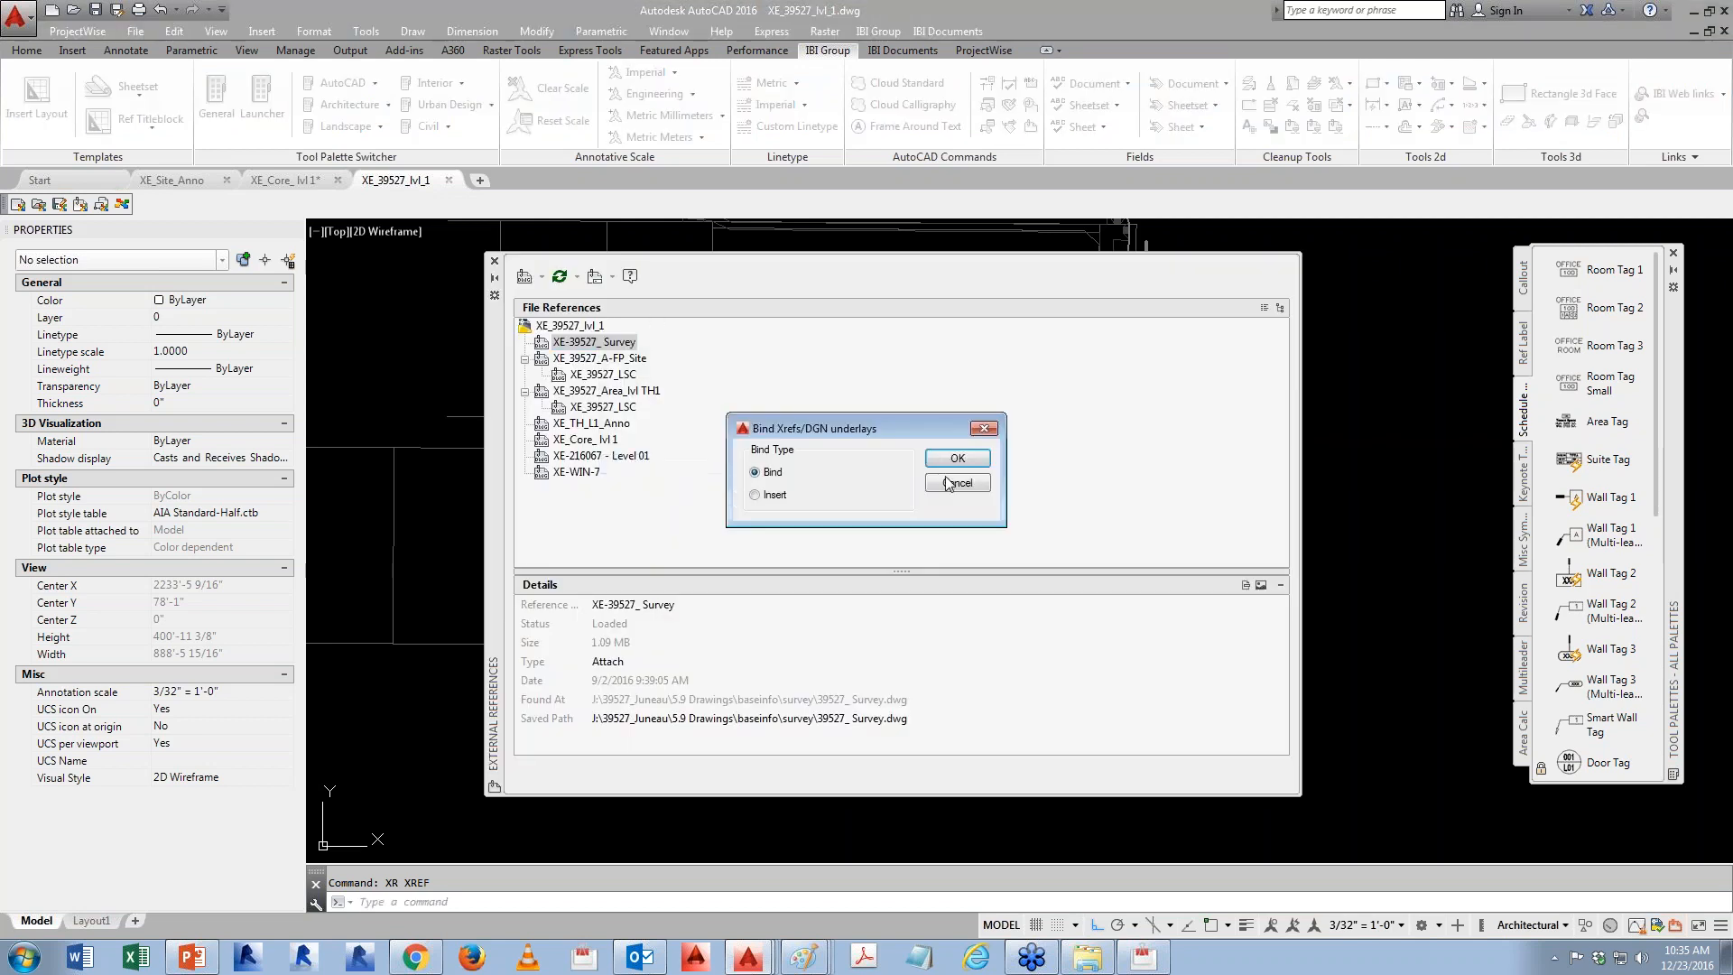
left_click(778, 498)
left_click(957, 457)
- Bind the XE_39527_A-FP_Site and XE_39527_Area_lvl TH1 xrefs into the drawing with the Insert bind type
right_click(608, 343)
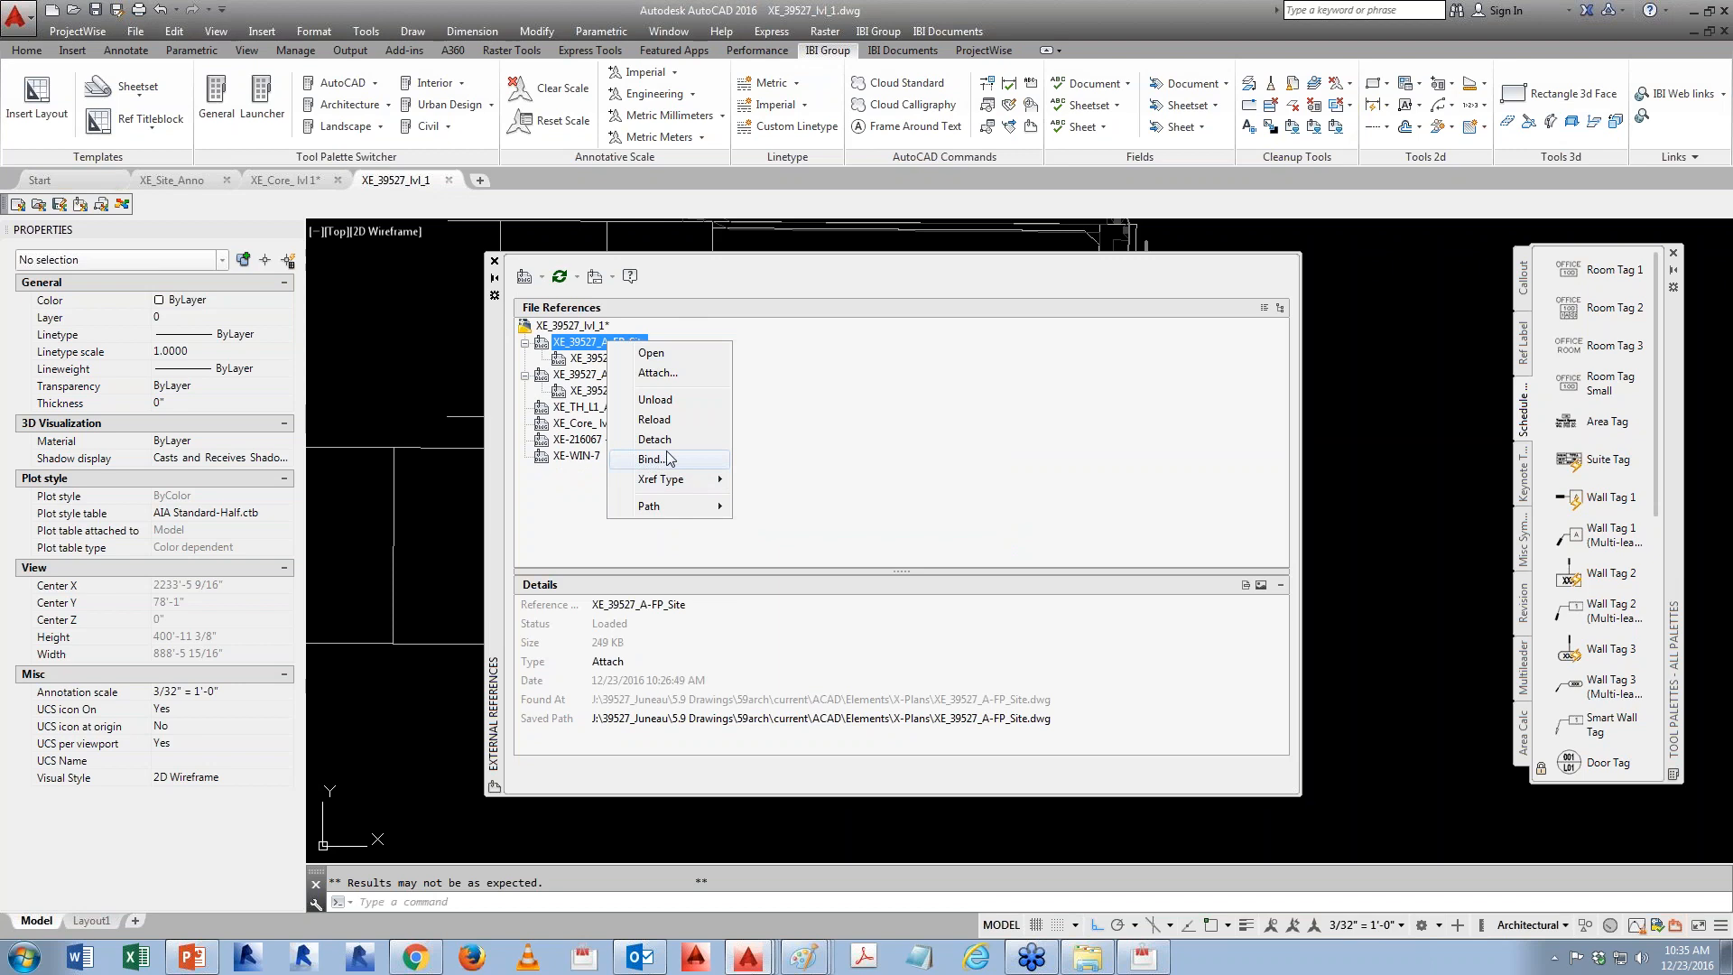
left_click(657, 458)
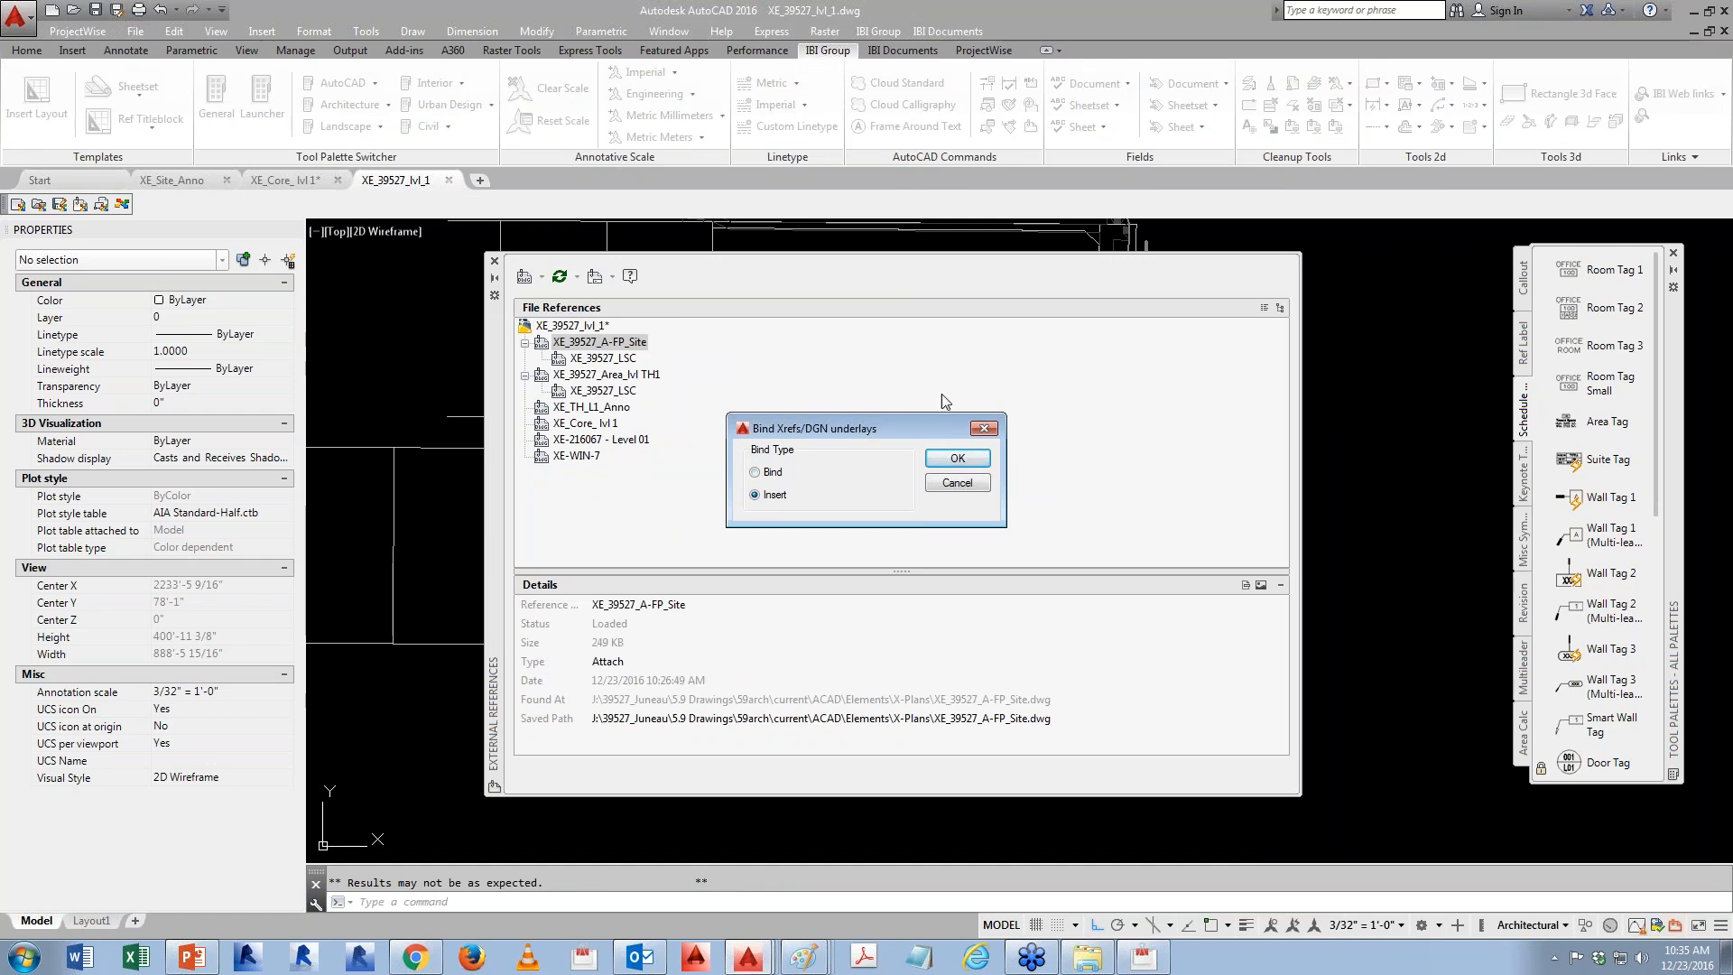
left_click(956, 457)
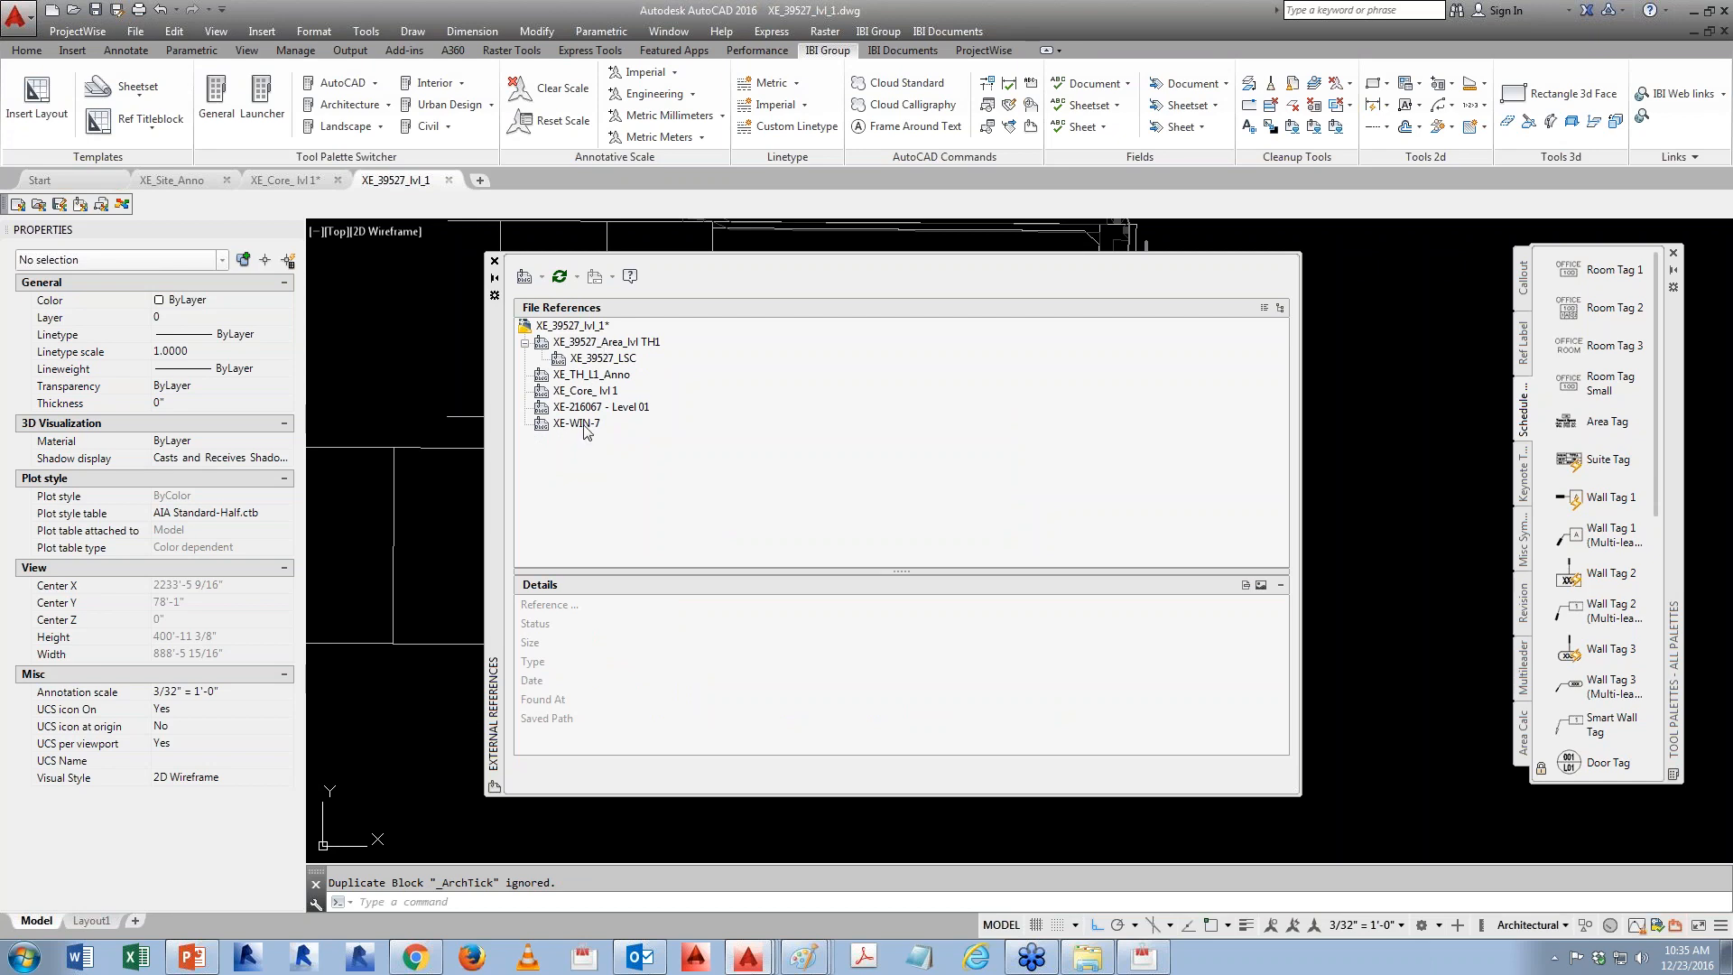
right_click(596, 341)
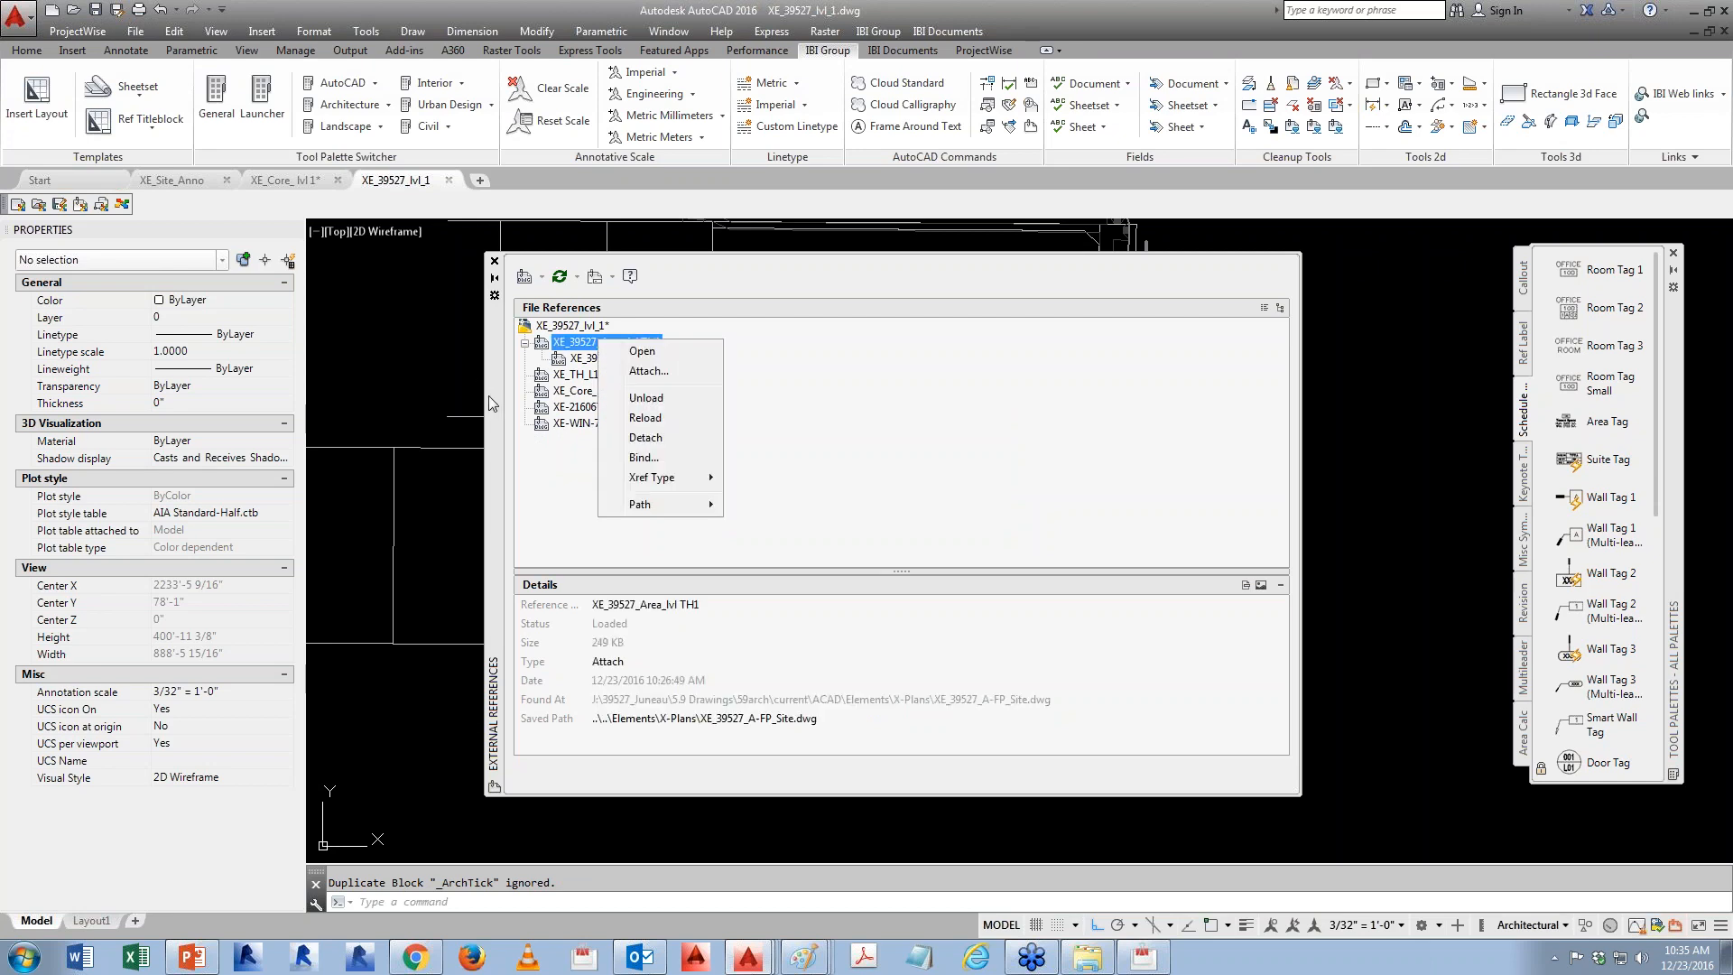
left_click(644, 457)
left_click(957, 458)
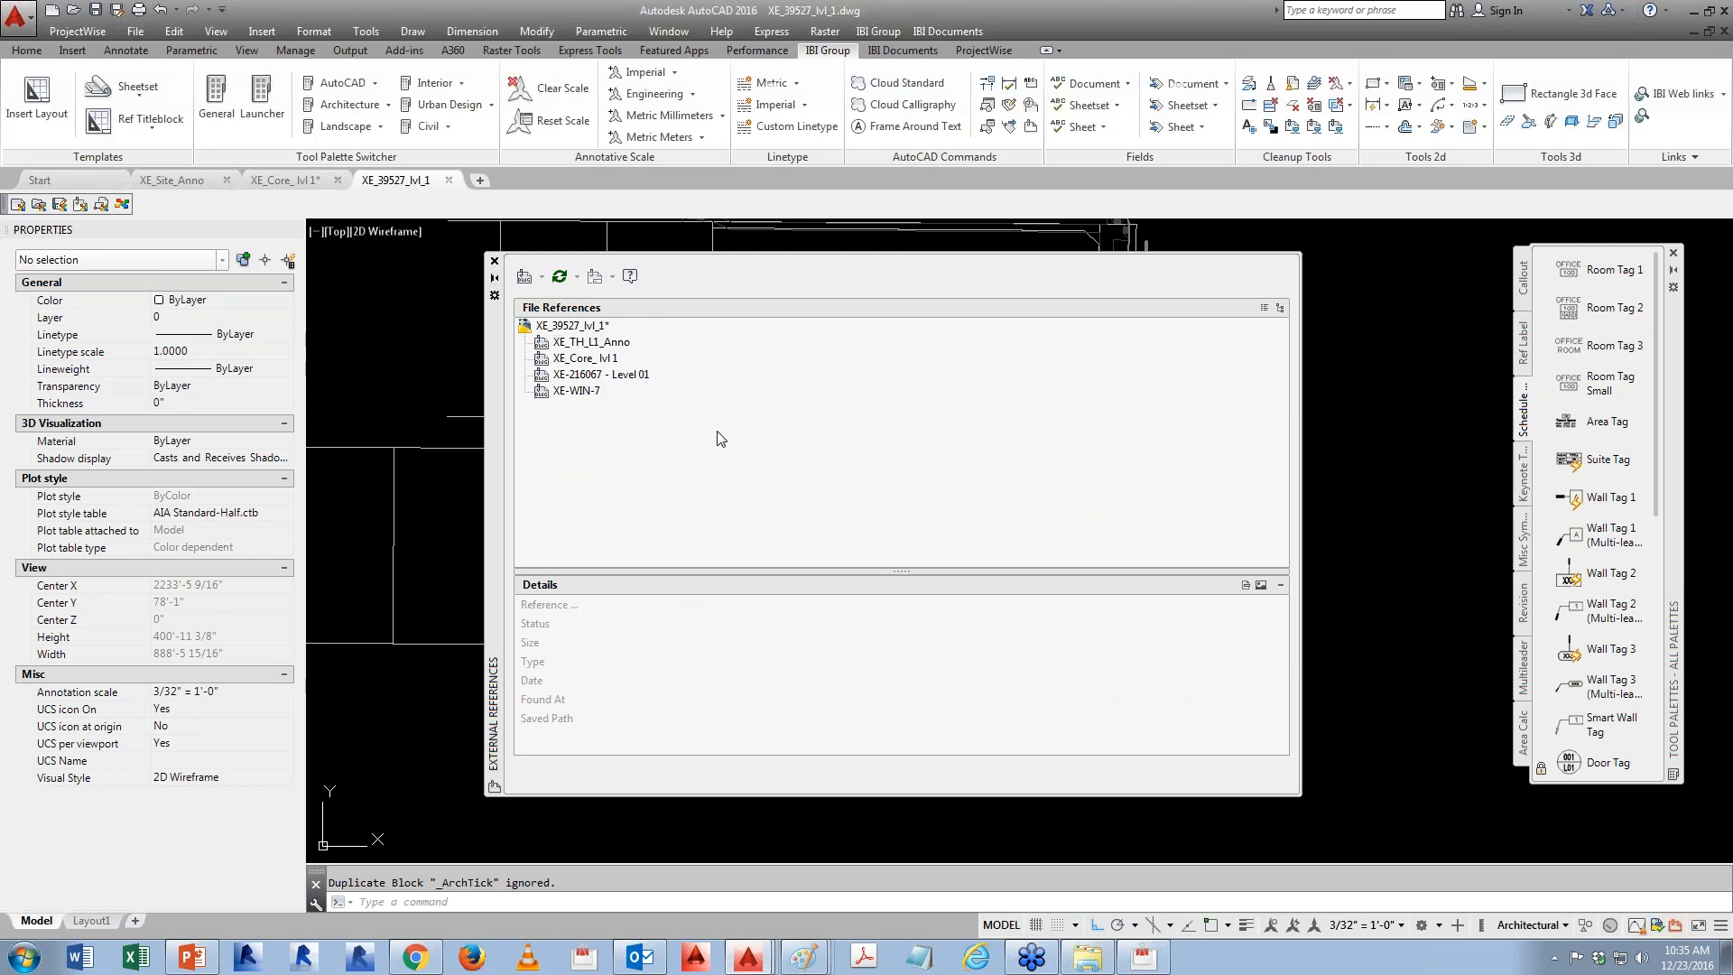
- Show the references as a list and bind all remaining xrefs together, from XE_TH_L1_Anno through XE-WIN-7
left_click(1265, 310)
left_click(578, 366)
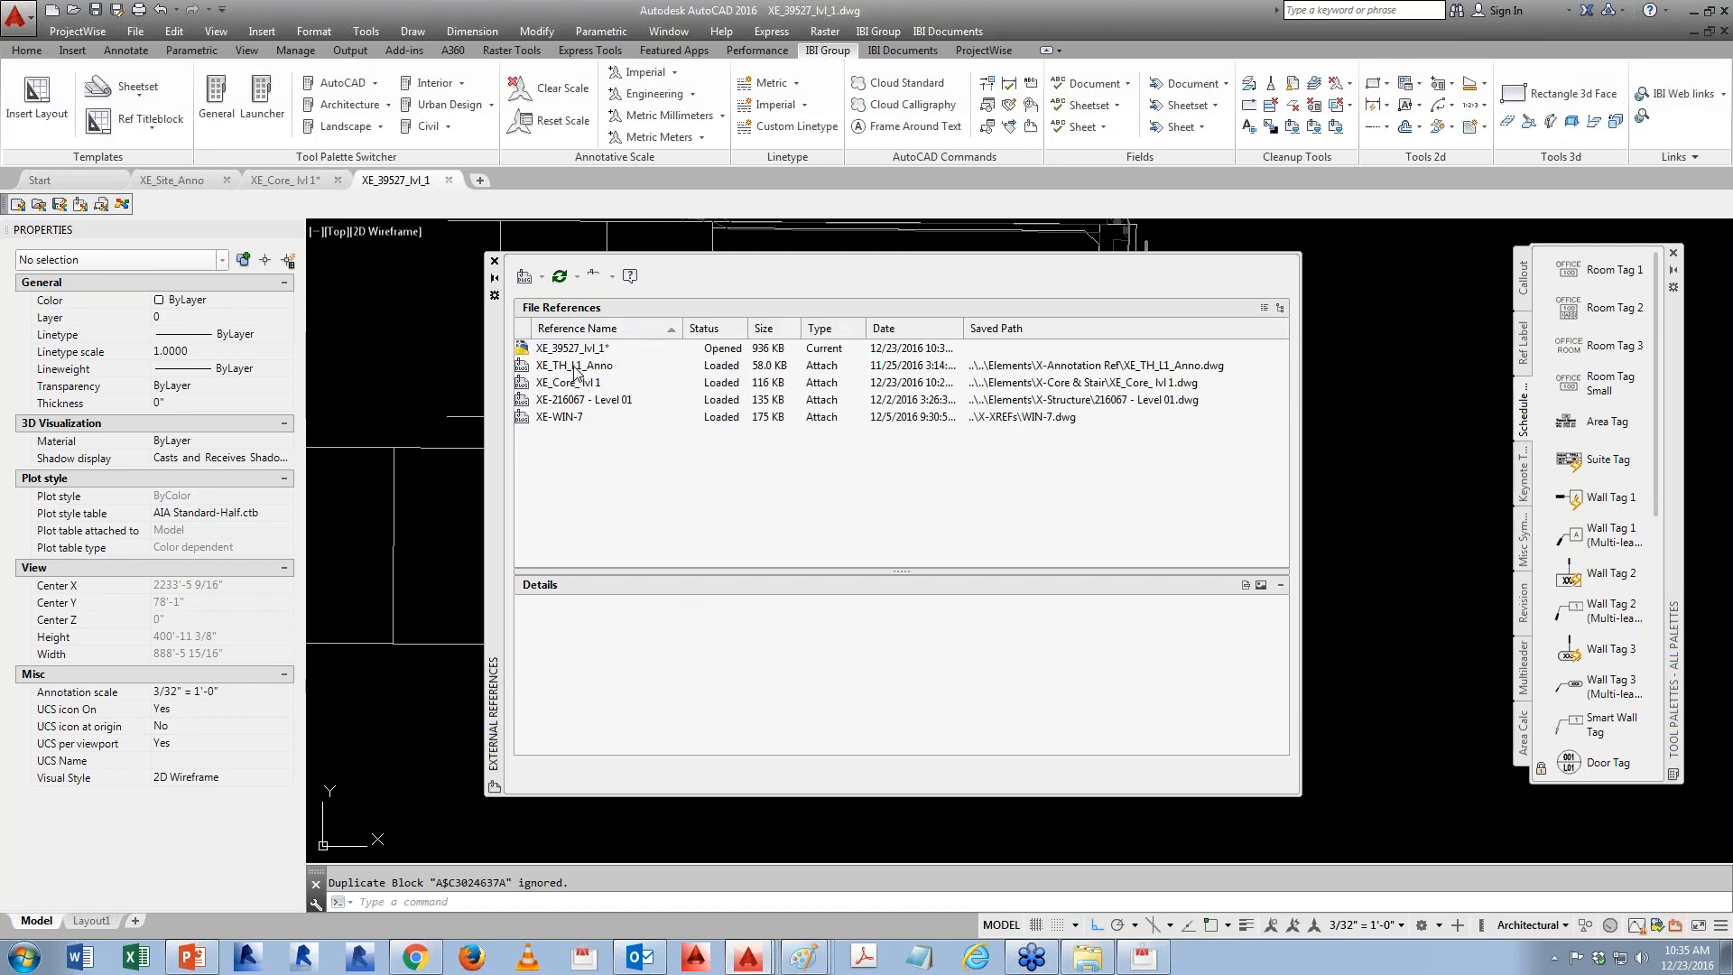
left_click(560, 417, "shift")
right_click(560, 421)
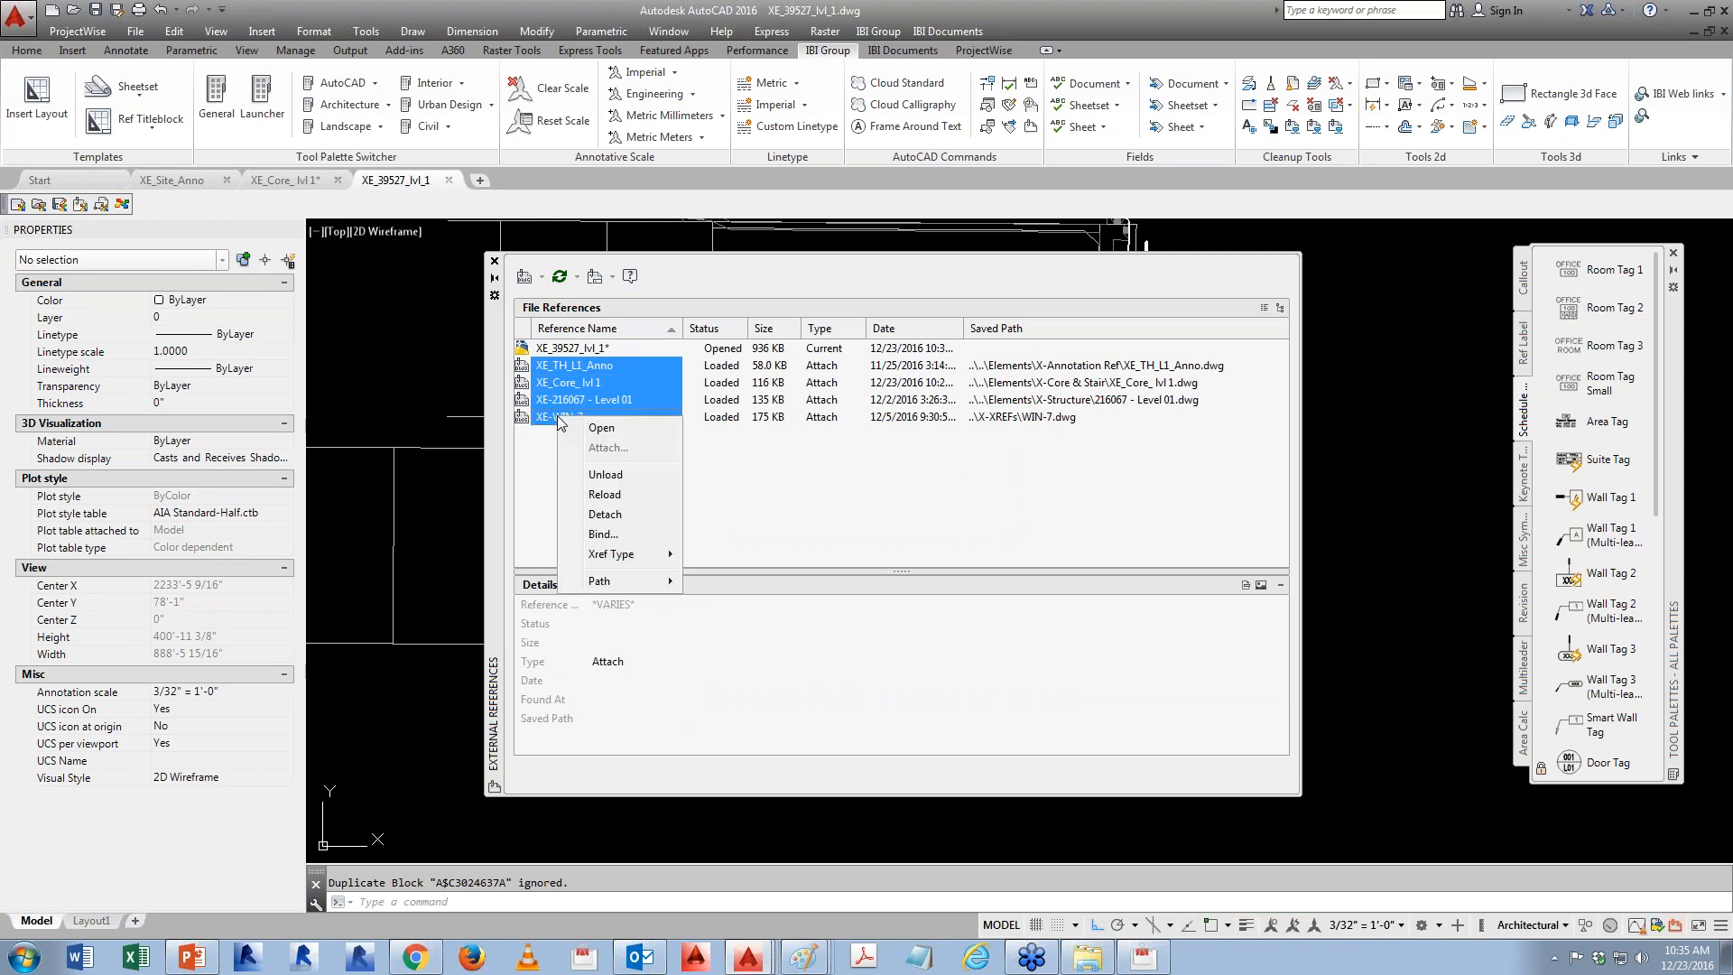
left_click(627, 535)
left_click(958, 457)
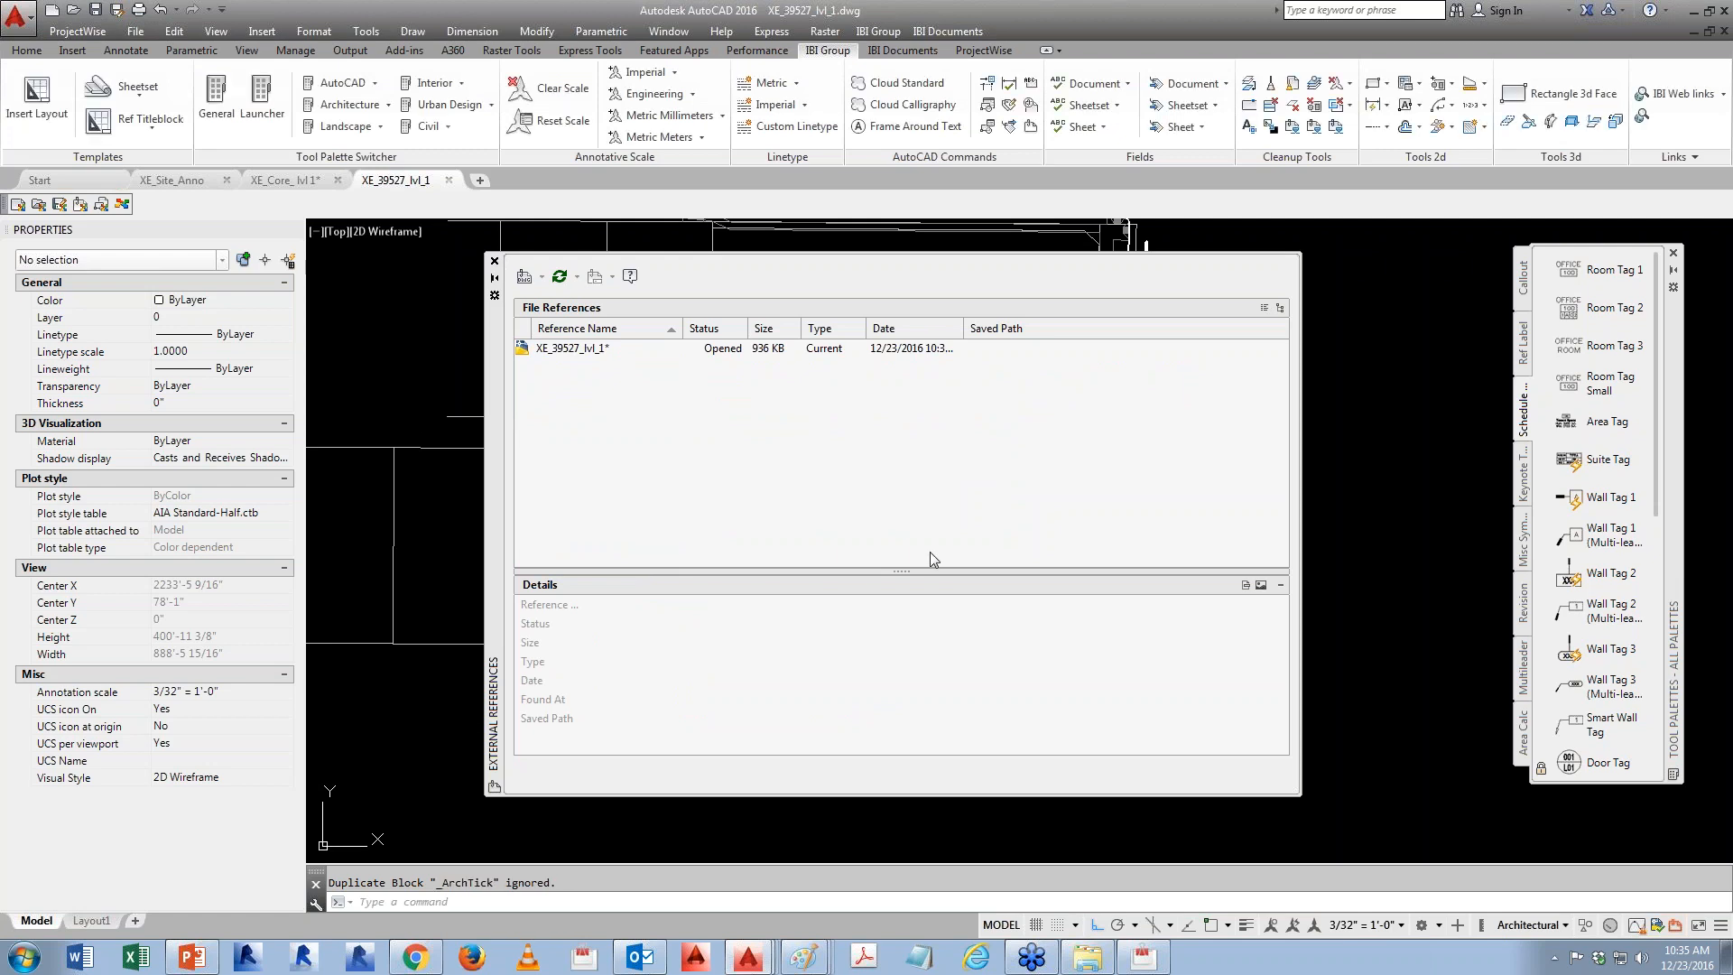
- Look through the full layer list for names brought in by the bound xrefs
type("la")
key("Return")
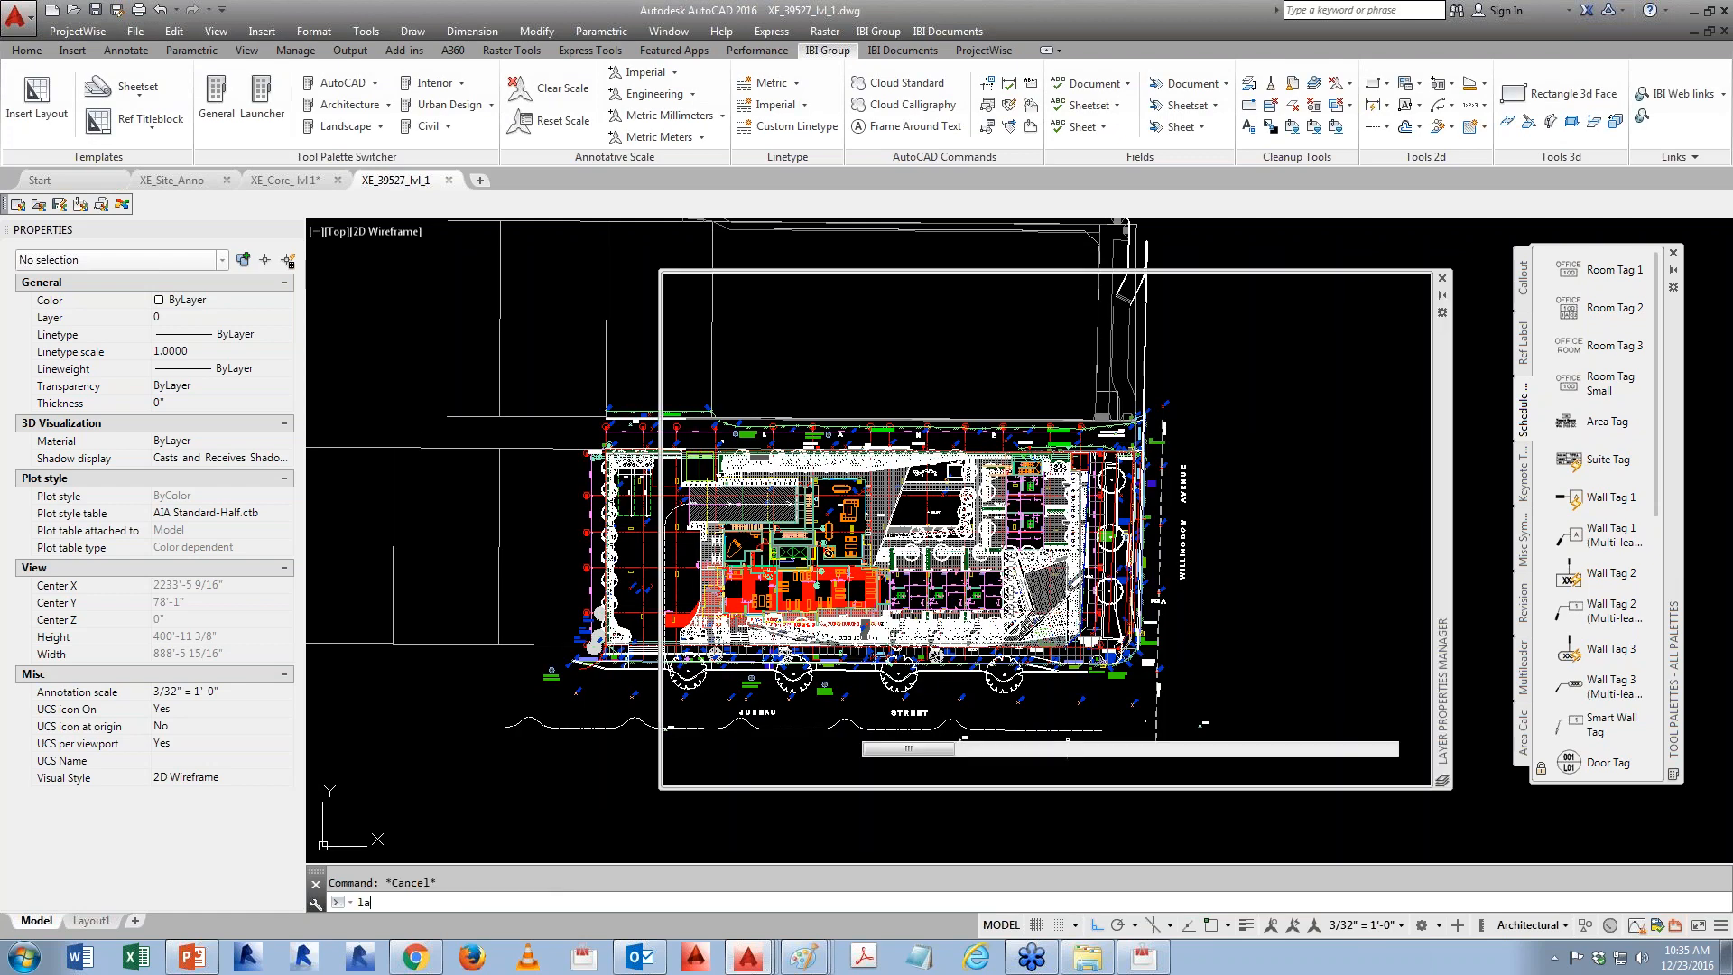
scroll(1423, 368, "down", 10)
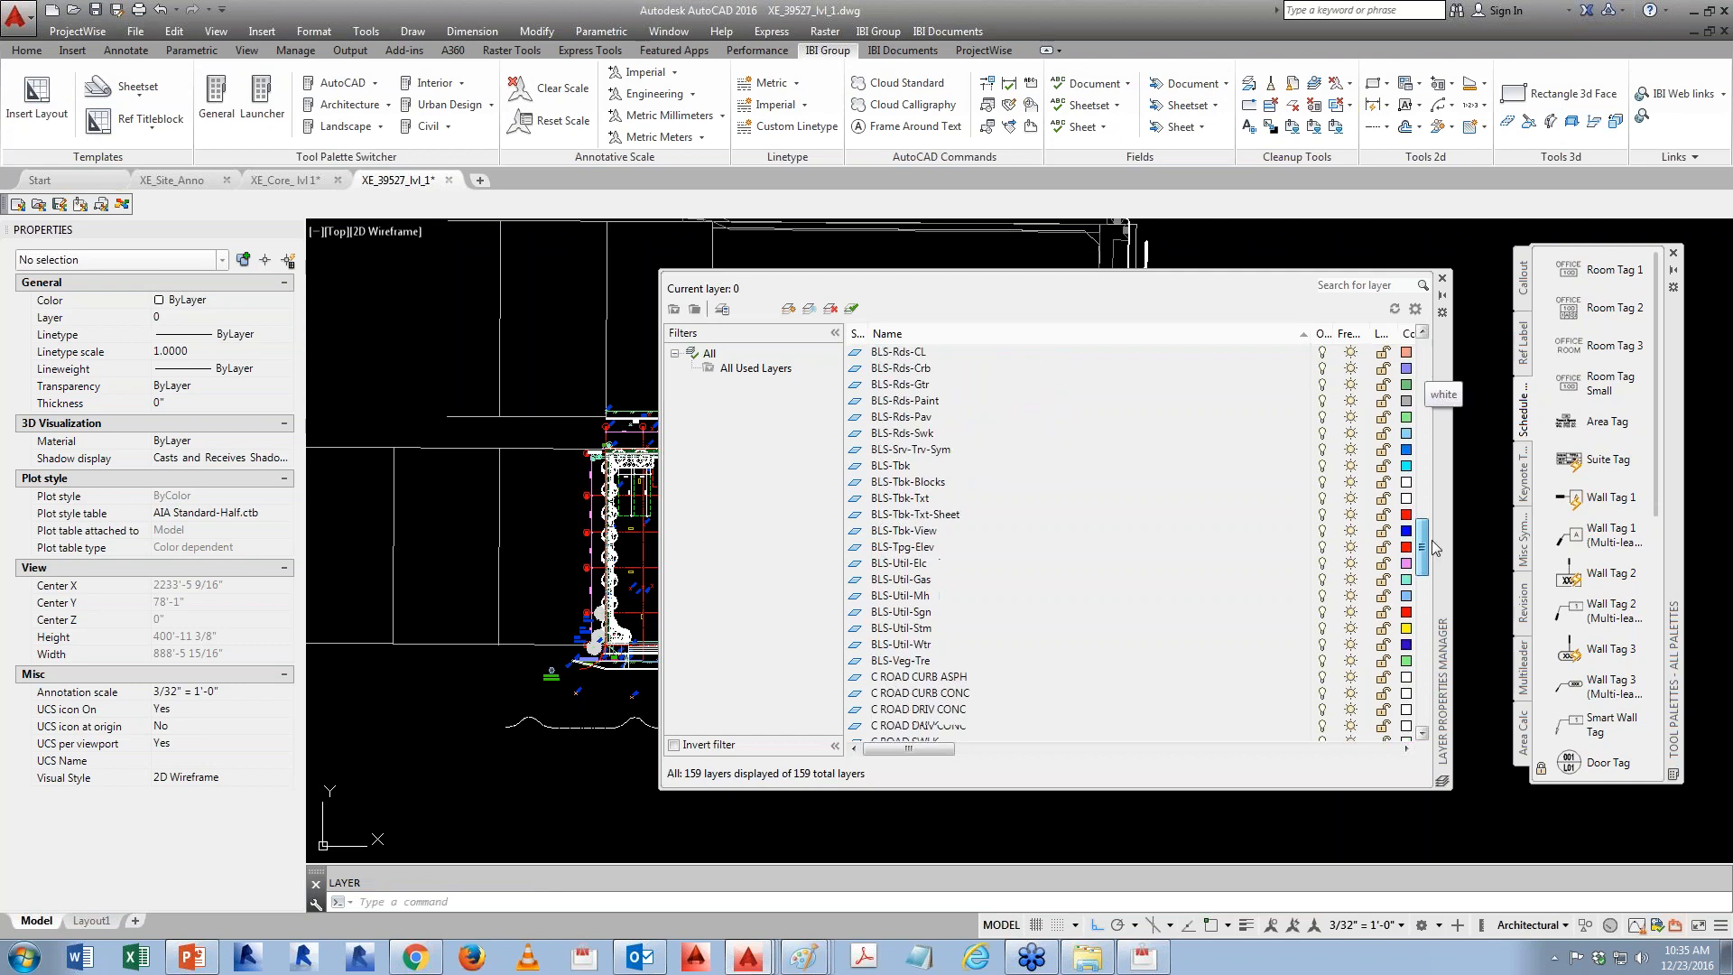
scroll(1444, 368, "up", 10)
scroll(1448, 368, "up", 1)
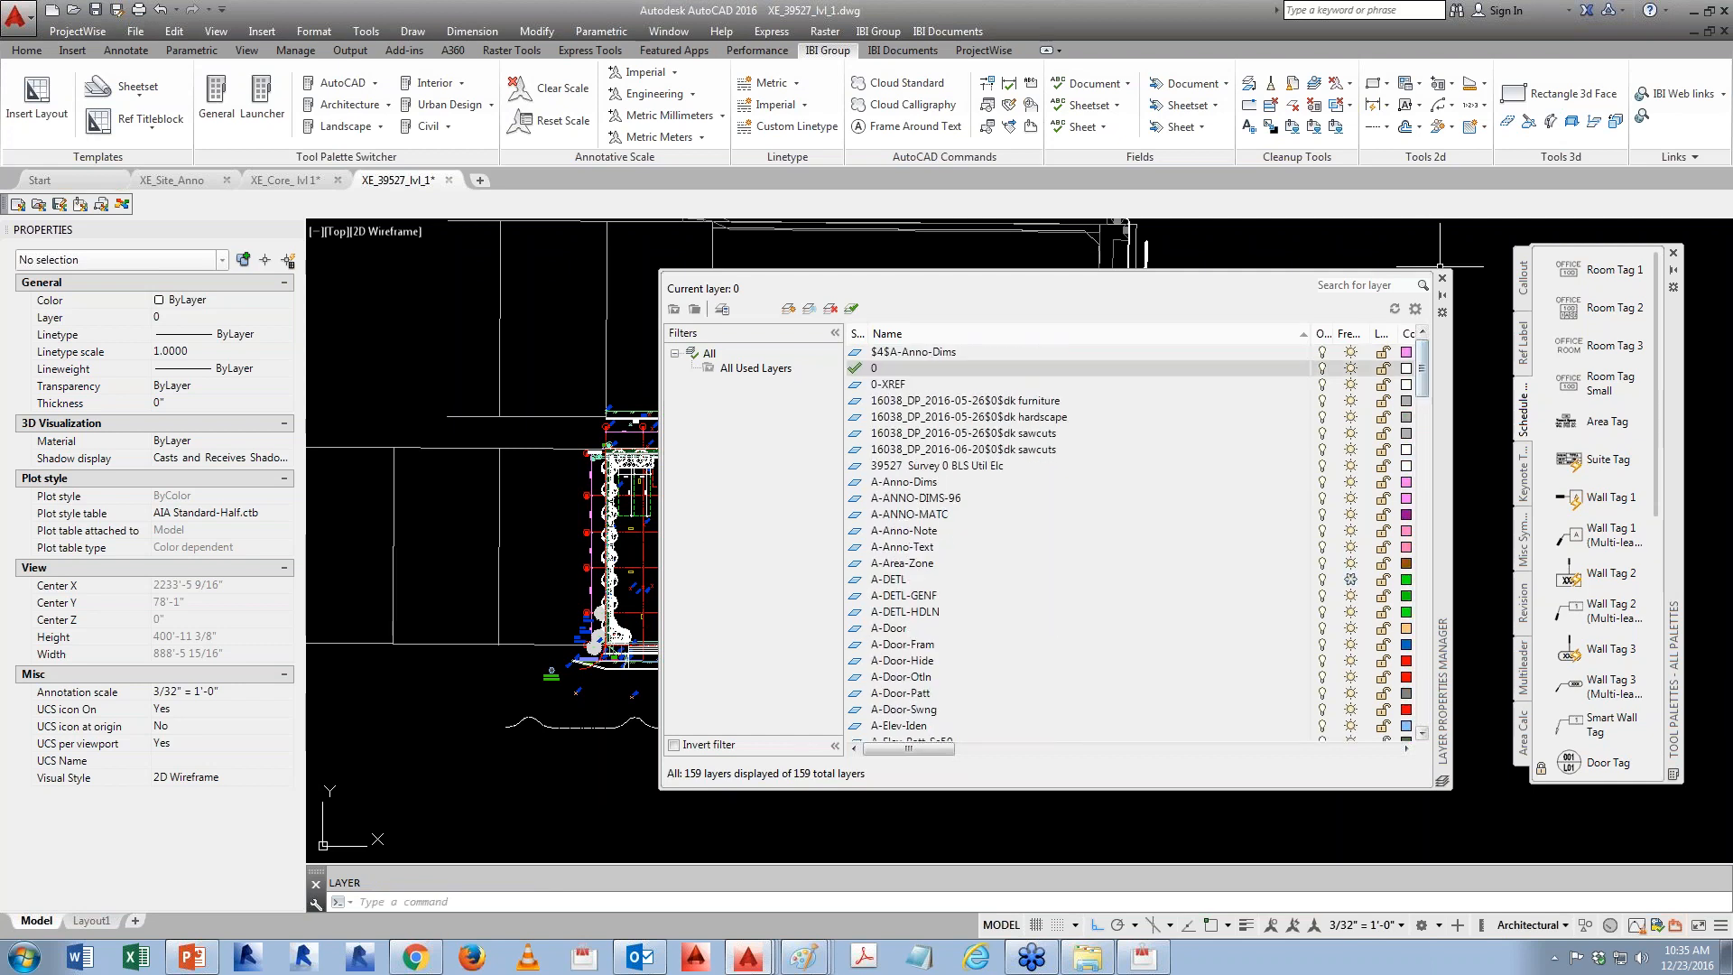
left_click(1442, 278)
- Run the IBI Group layer utility Merge All Layers on the drawing
left_click(878, 30)
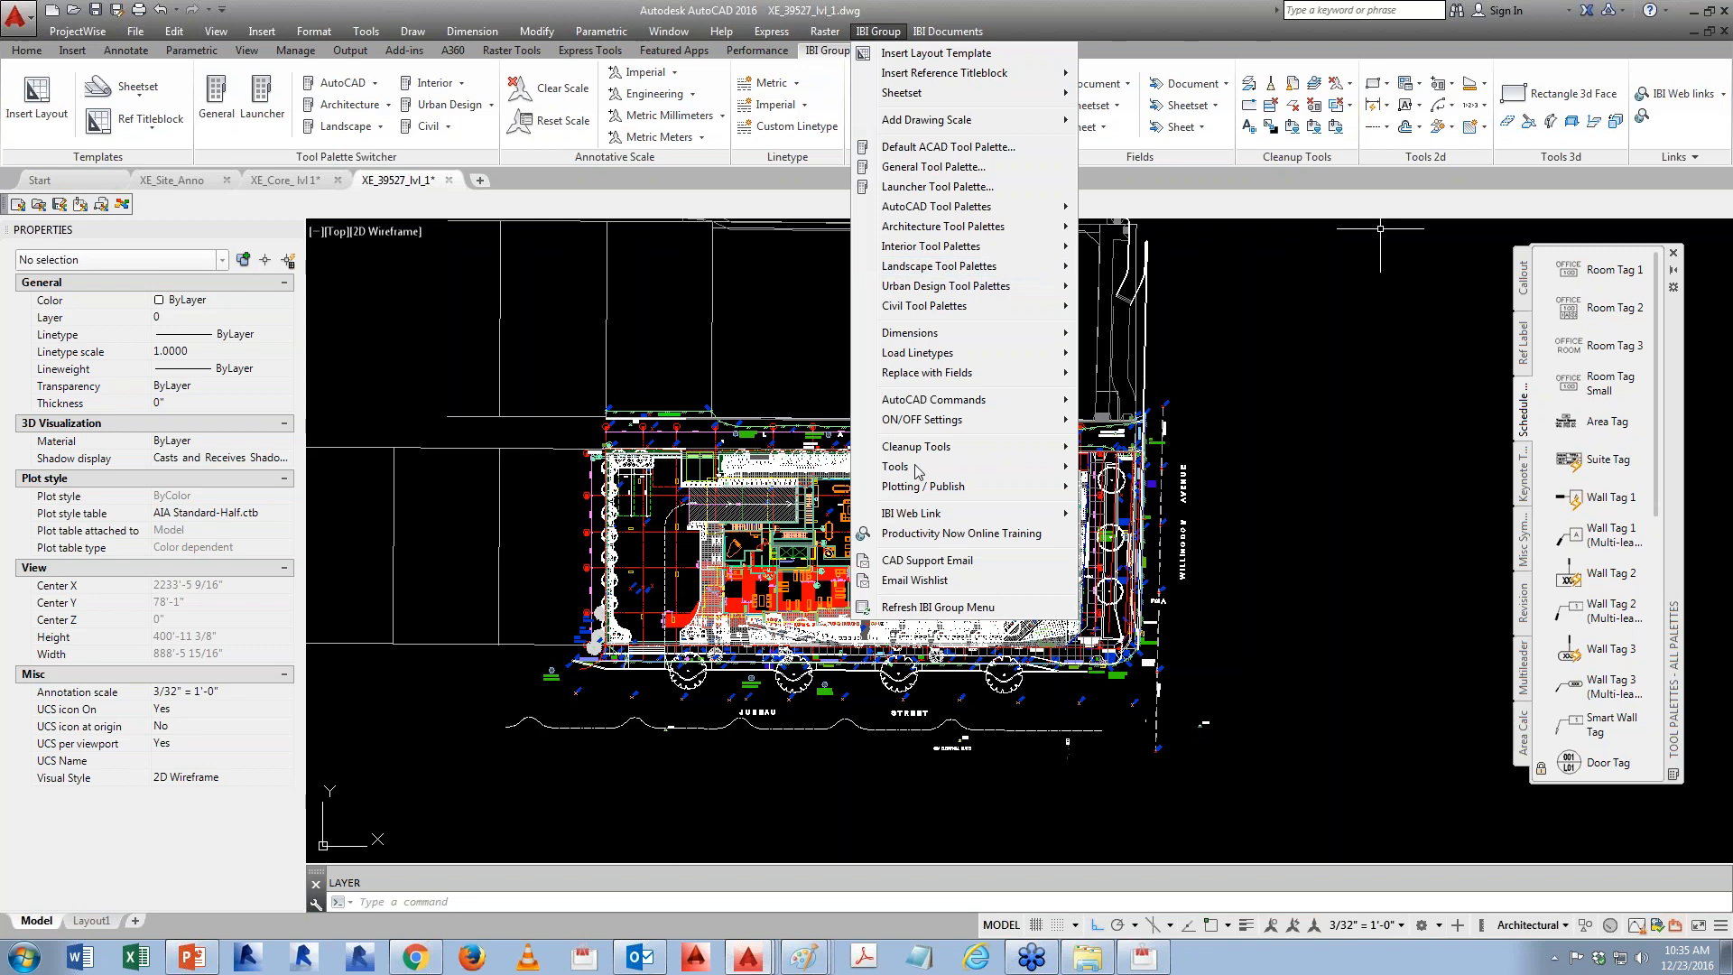
mouse_move(916, 470)
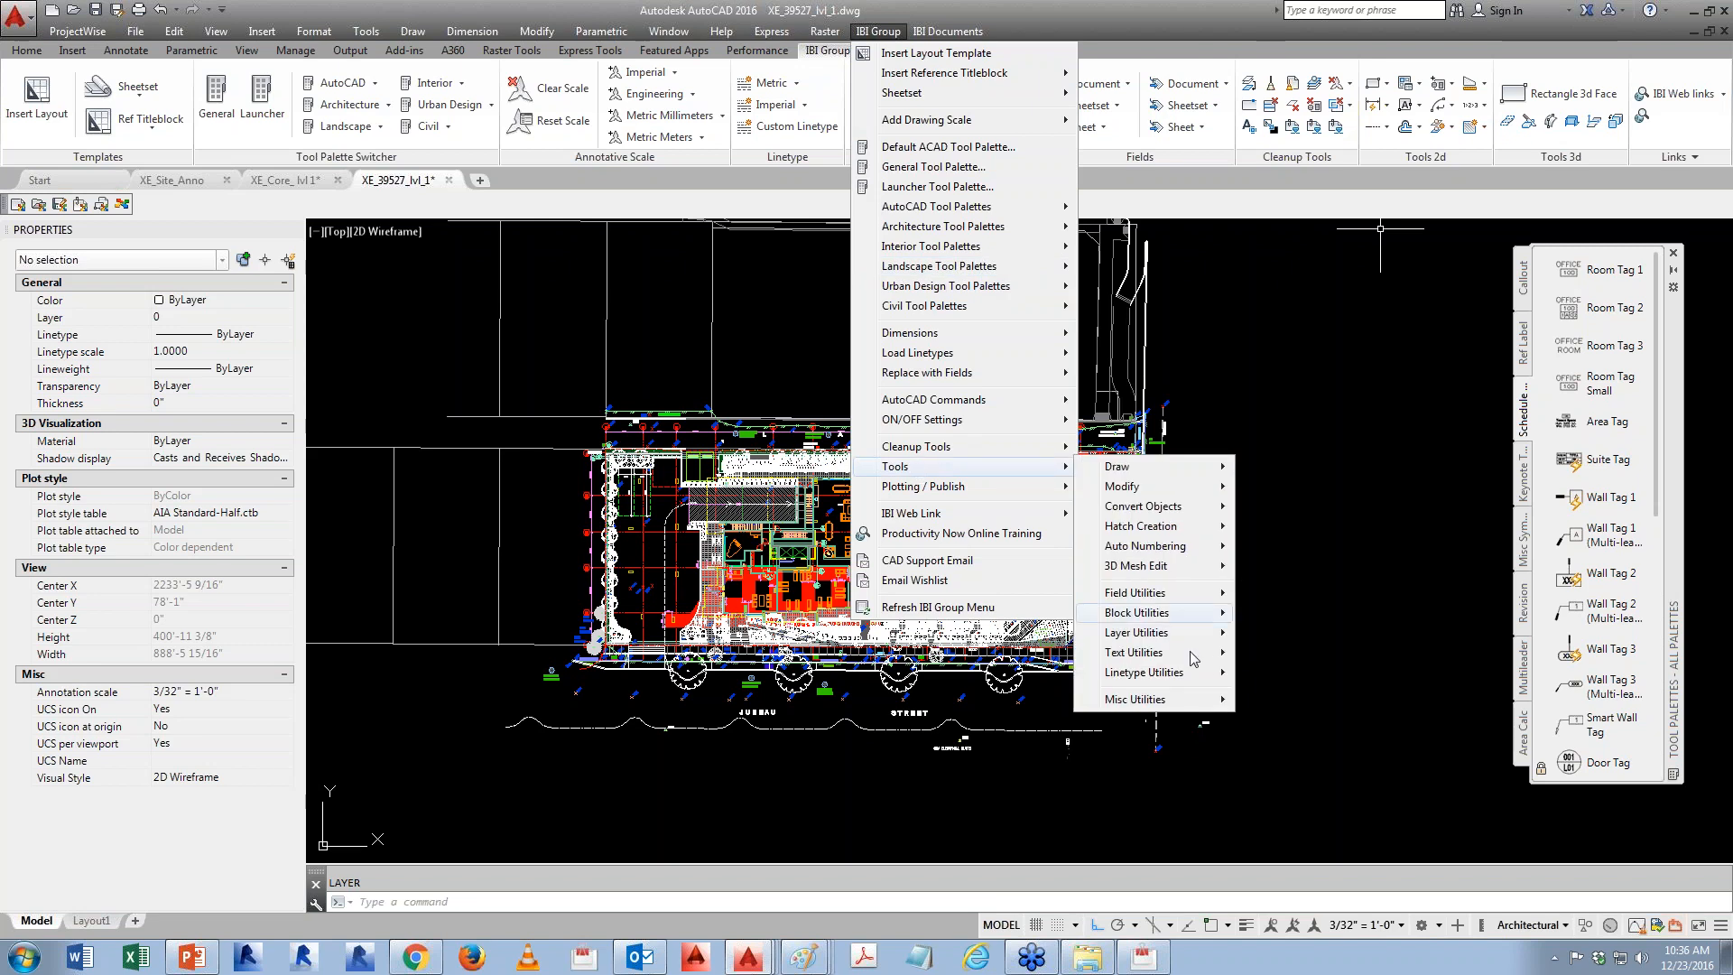
mouse_move(1163, 603)
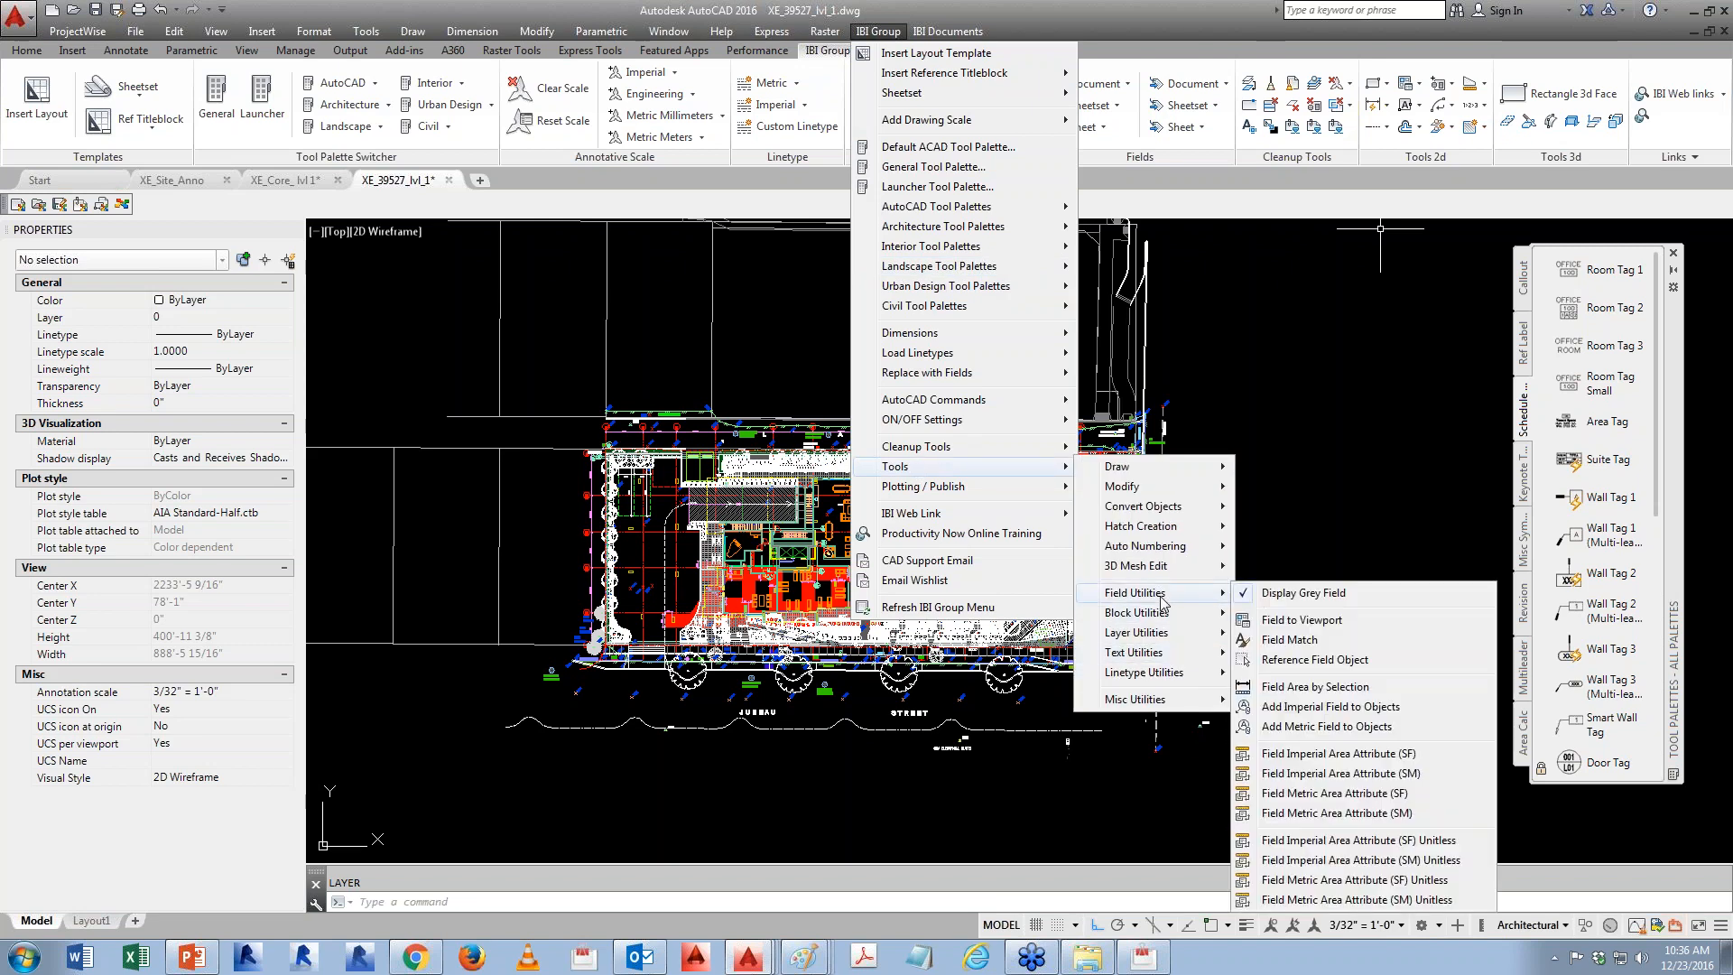
mouse_move(1171, 636)
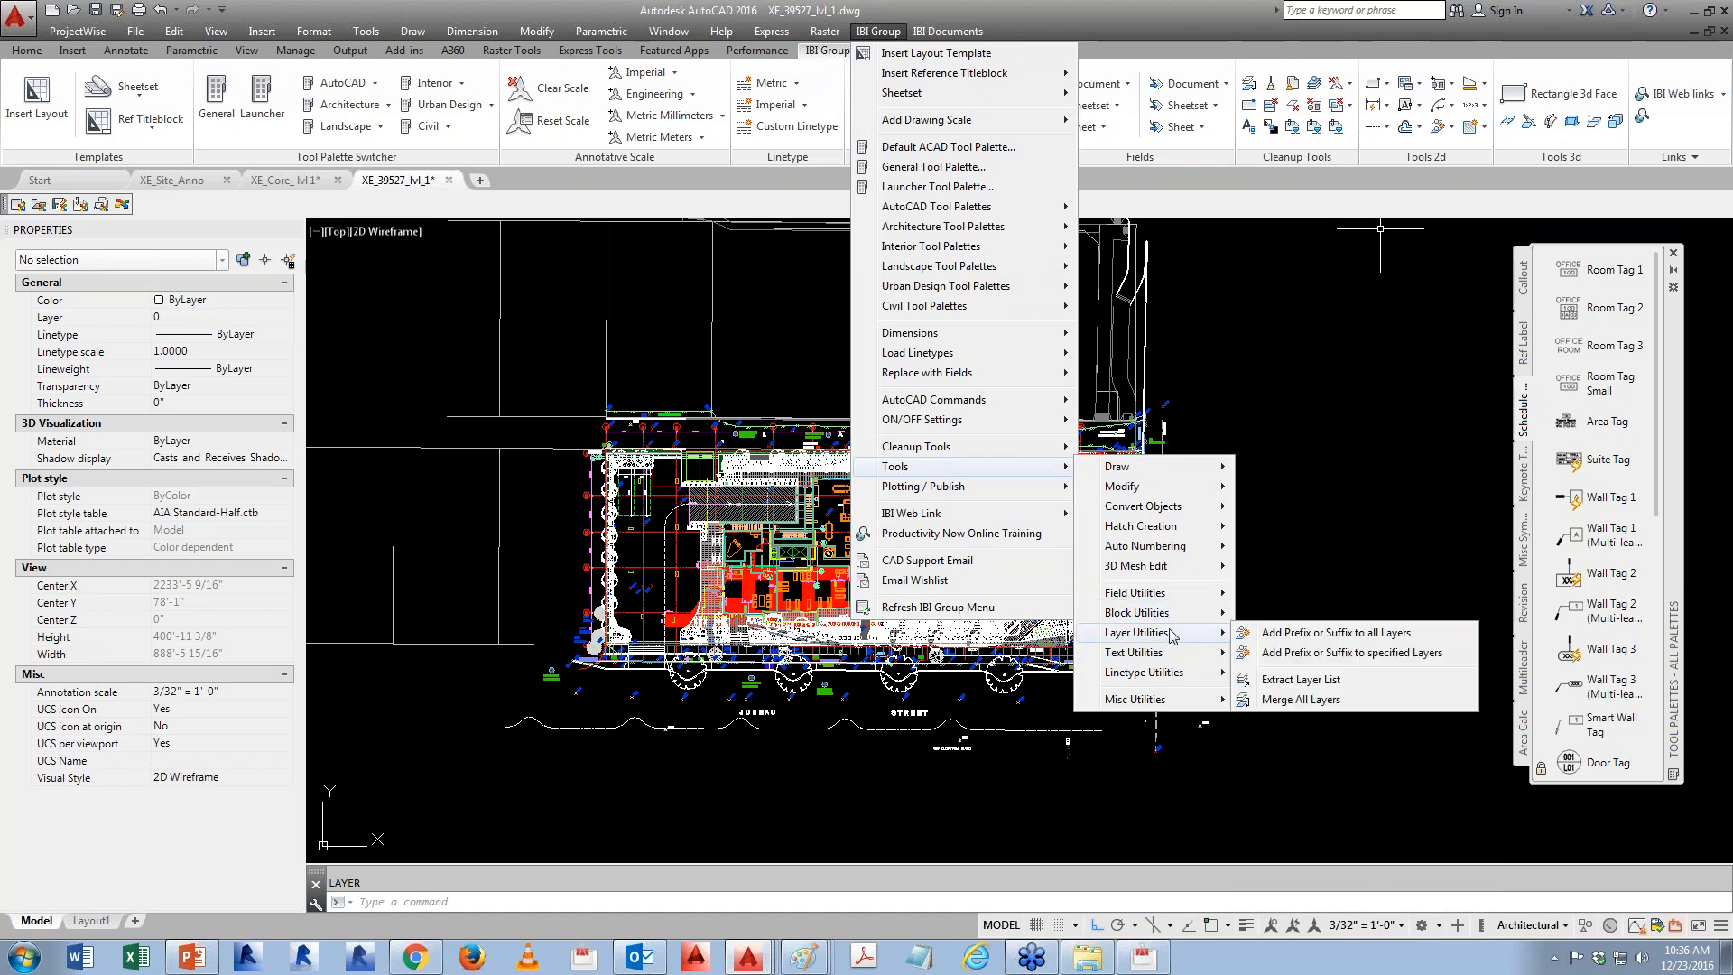
left_click(1277, 702)
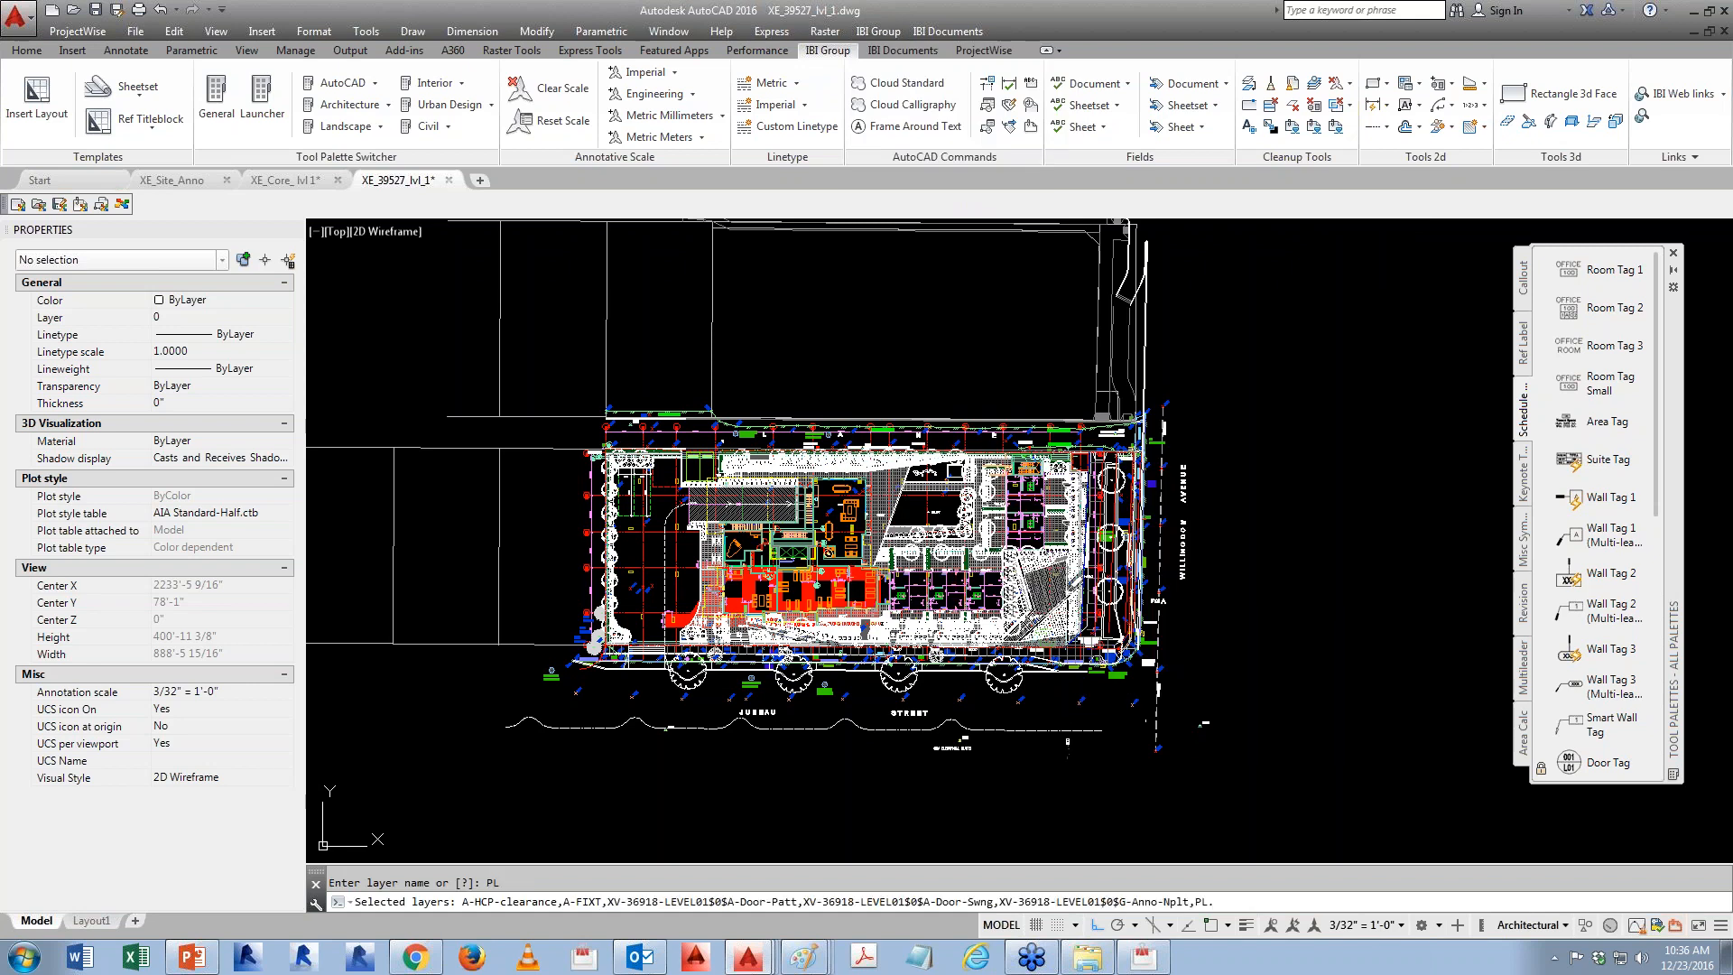
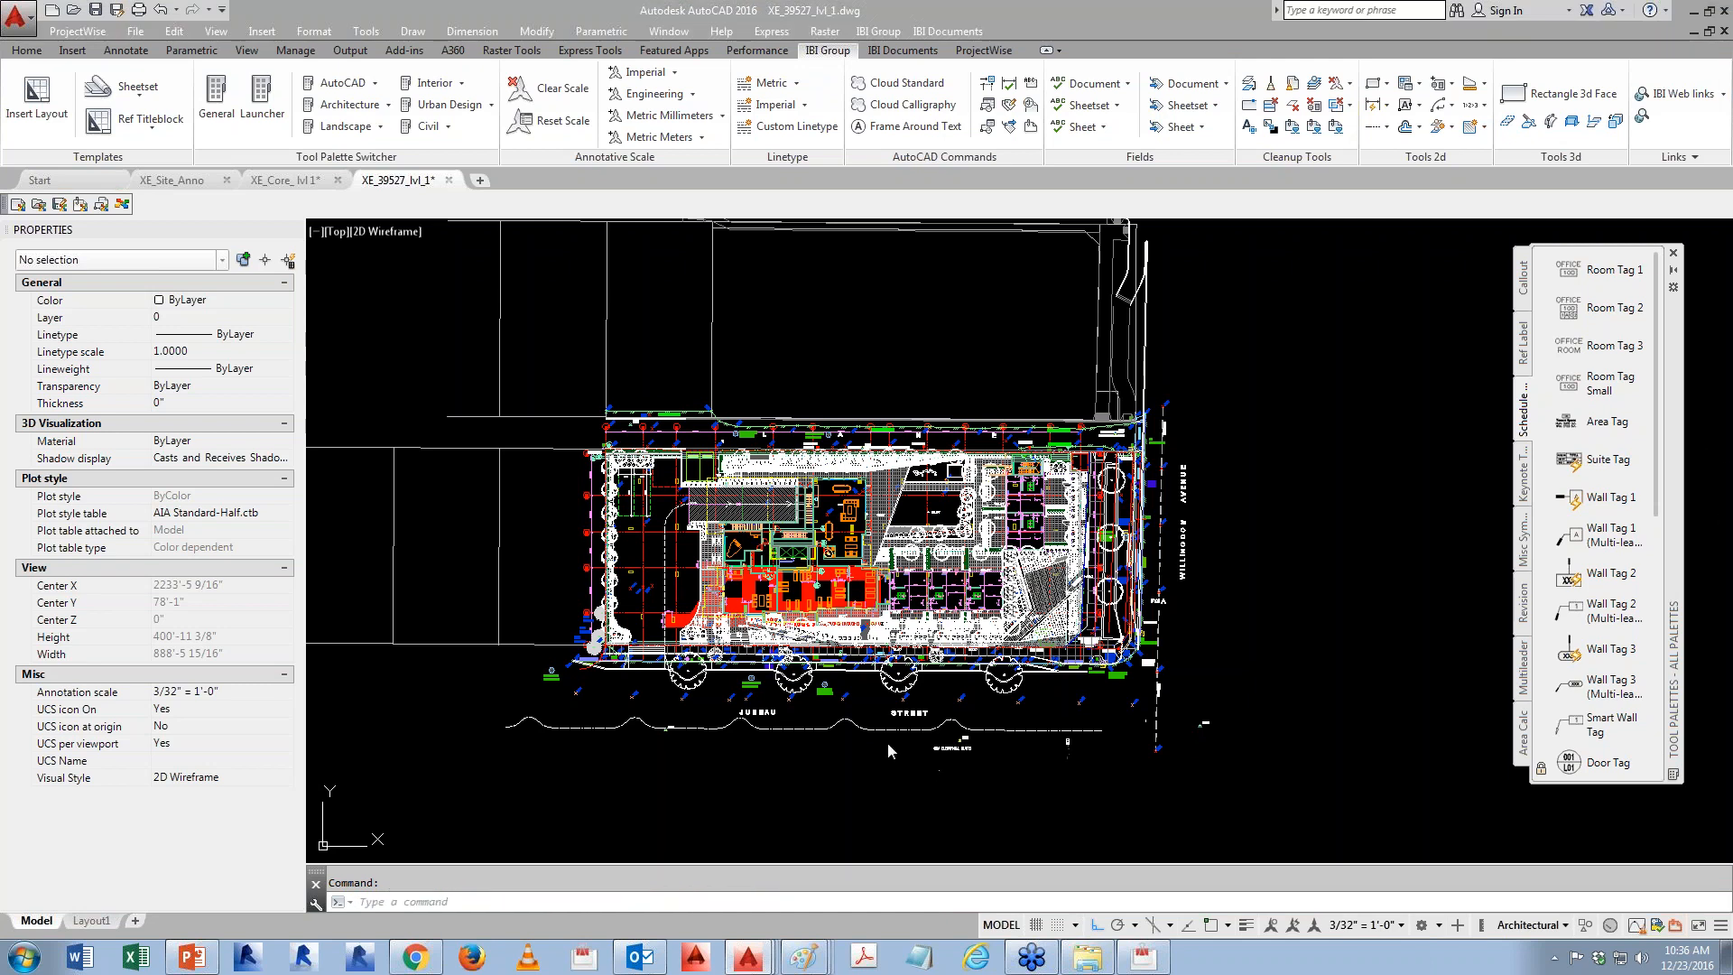
- Review the layer list after the merge to check which layer names remain
middle_click_drag(768, 698, 765, 652)
type("la")
key("Return")
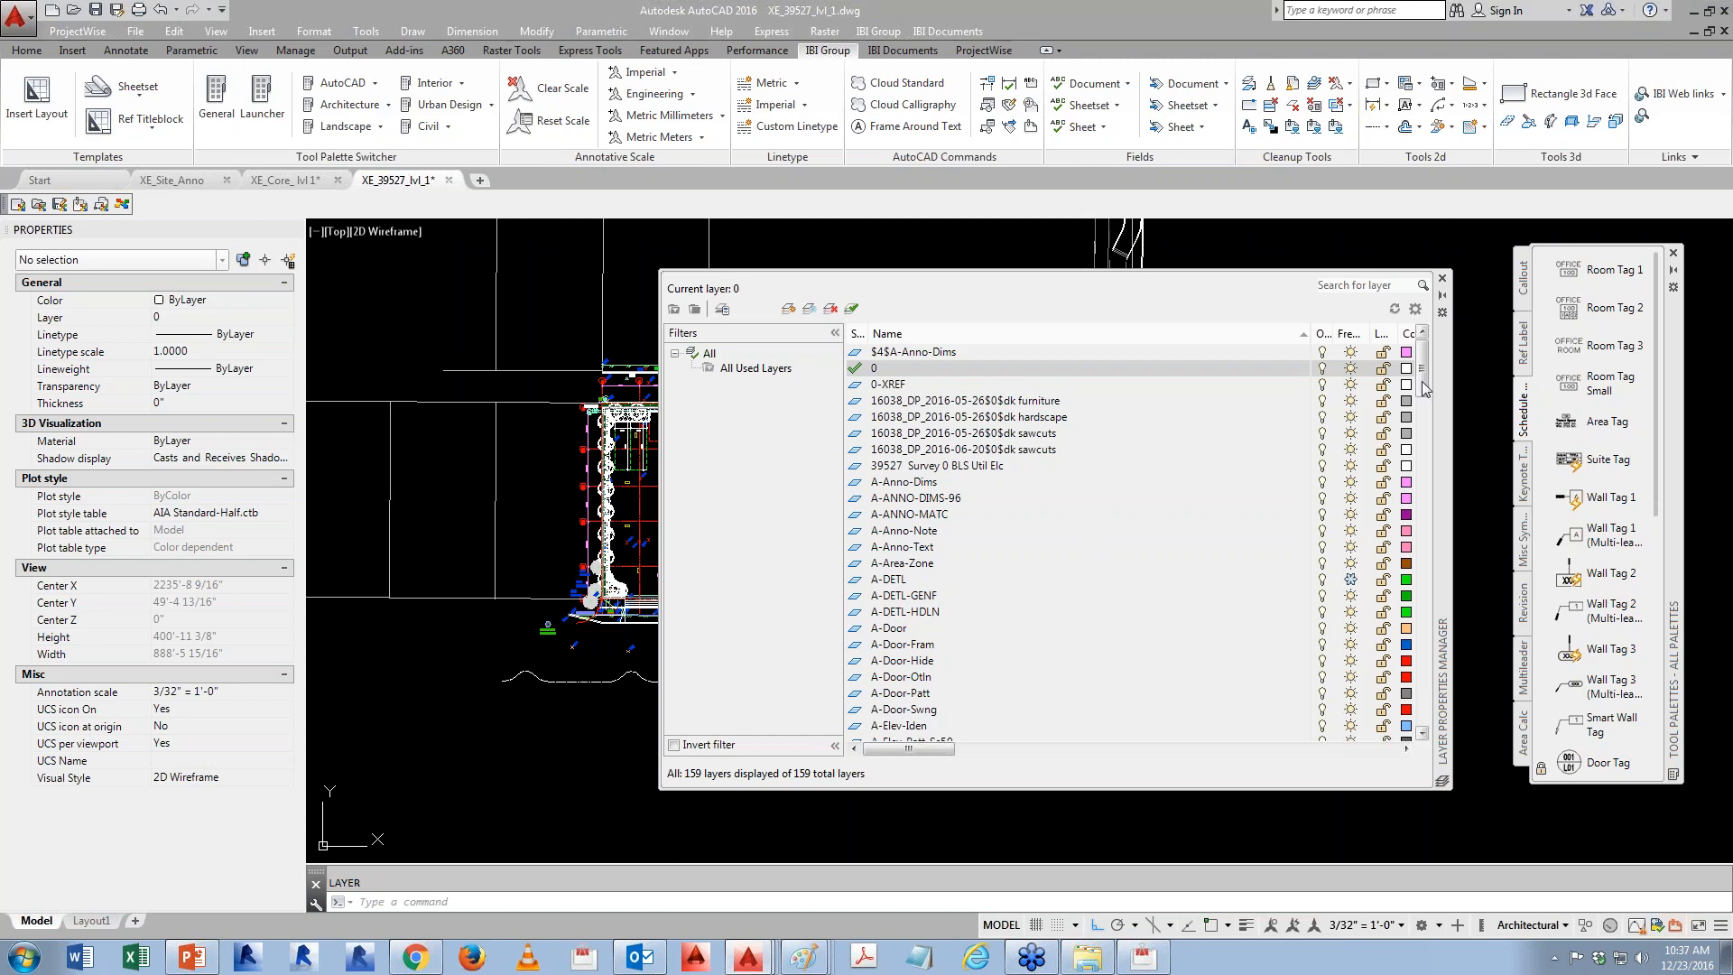
scroll(1408, 444, "down", 10)
left_click(1443, 278)
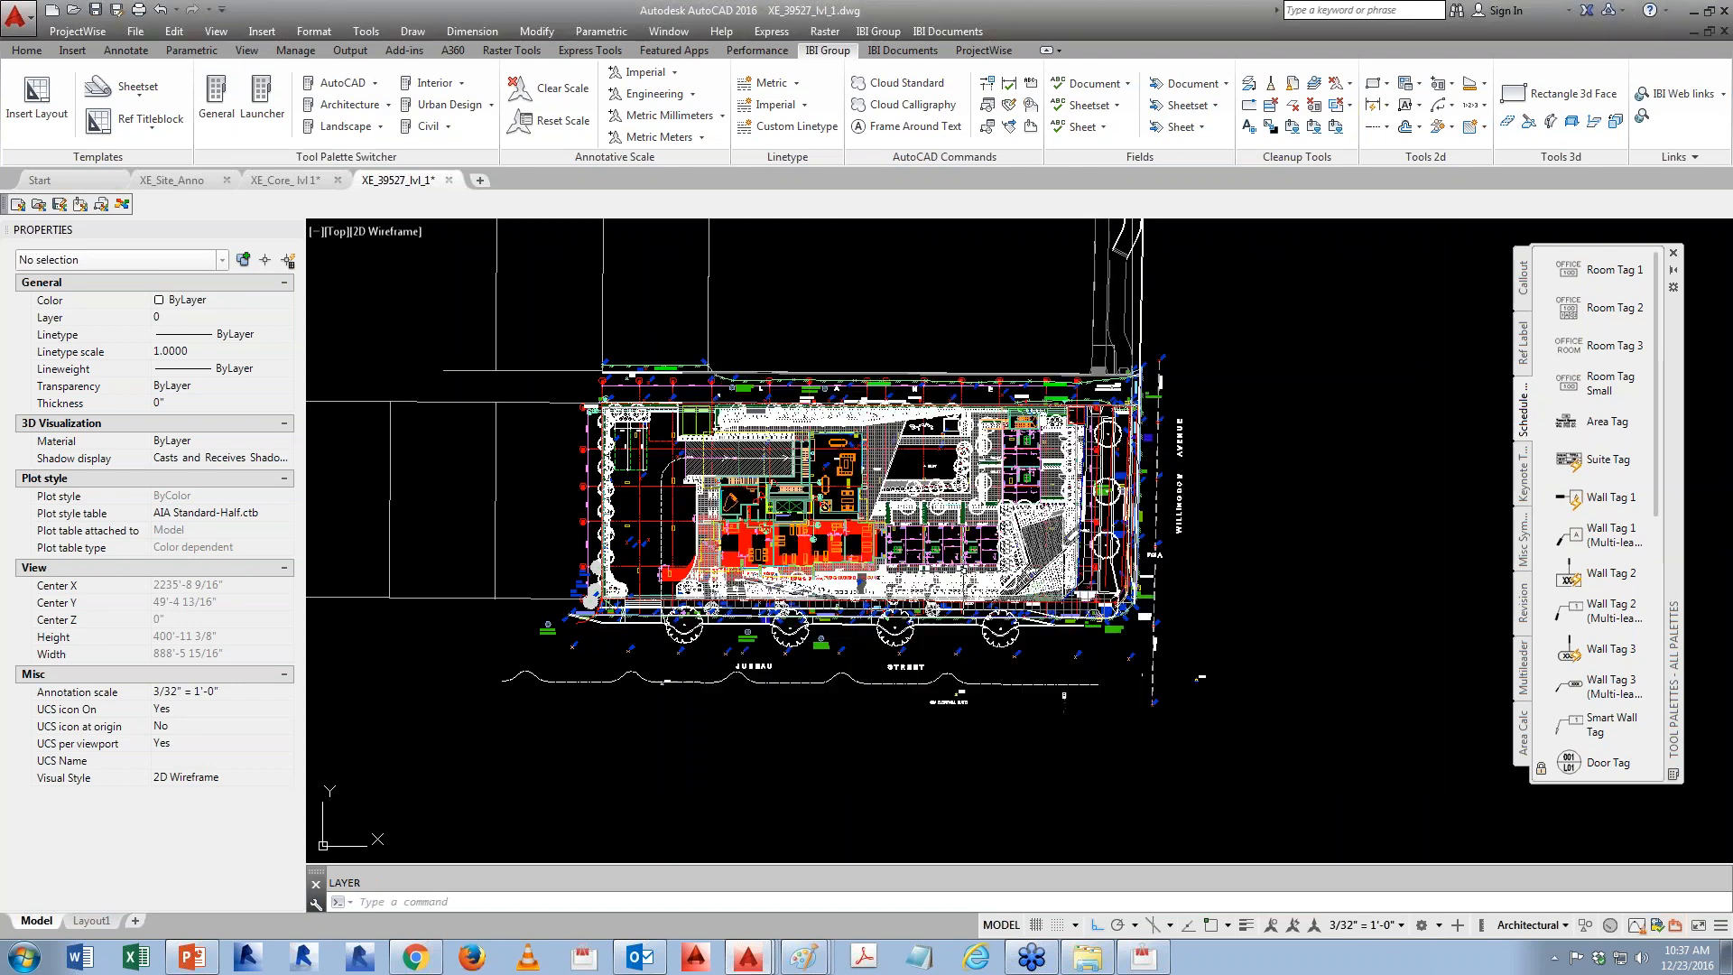
- Examine the merge's command history in the text window, and check the layer list again
key("F2")
scroll(869, 430, "up", 8)
scroll(869, 431, "up", 3)
scroll(664, 361, "up", 4)
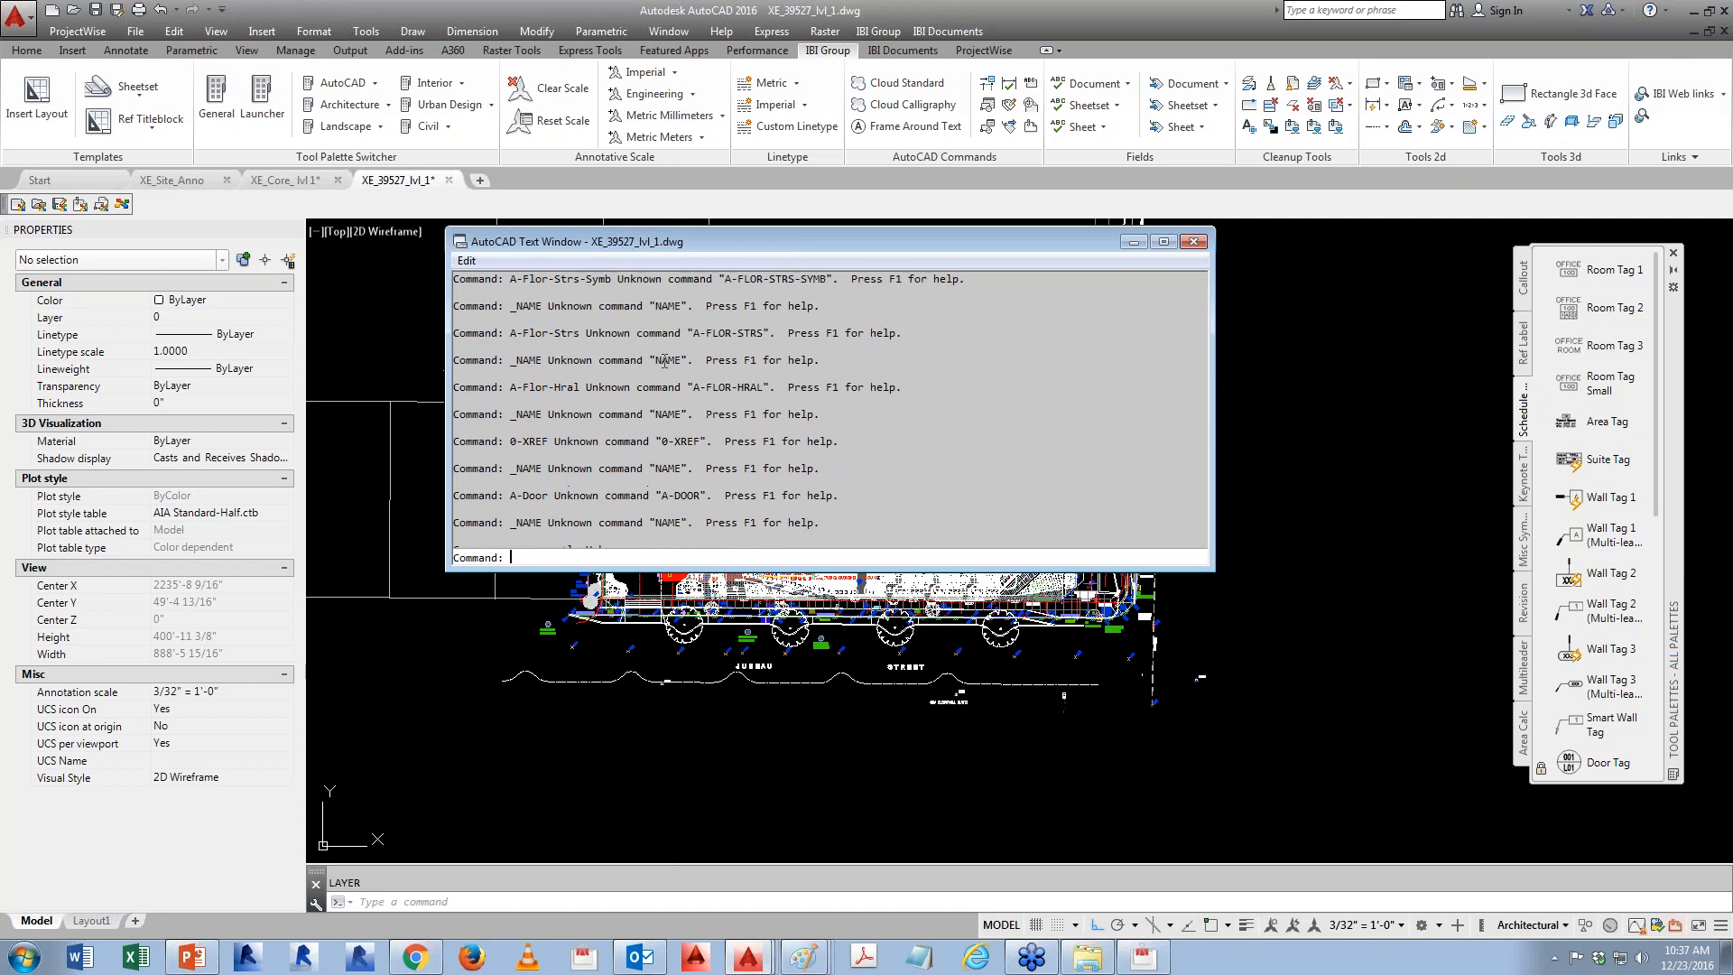
left_click(1194, 242)
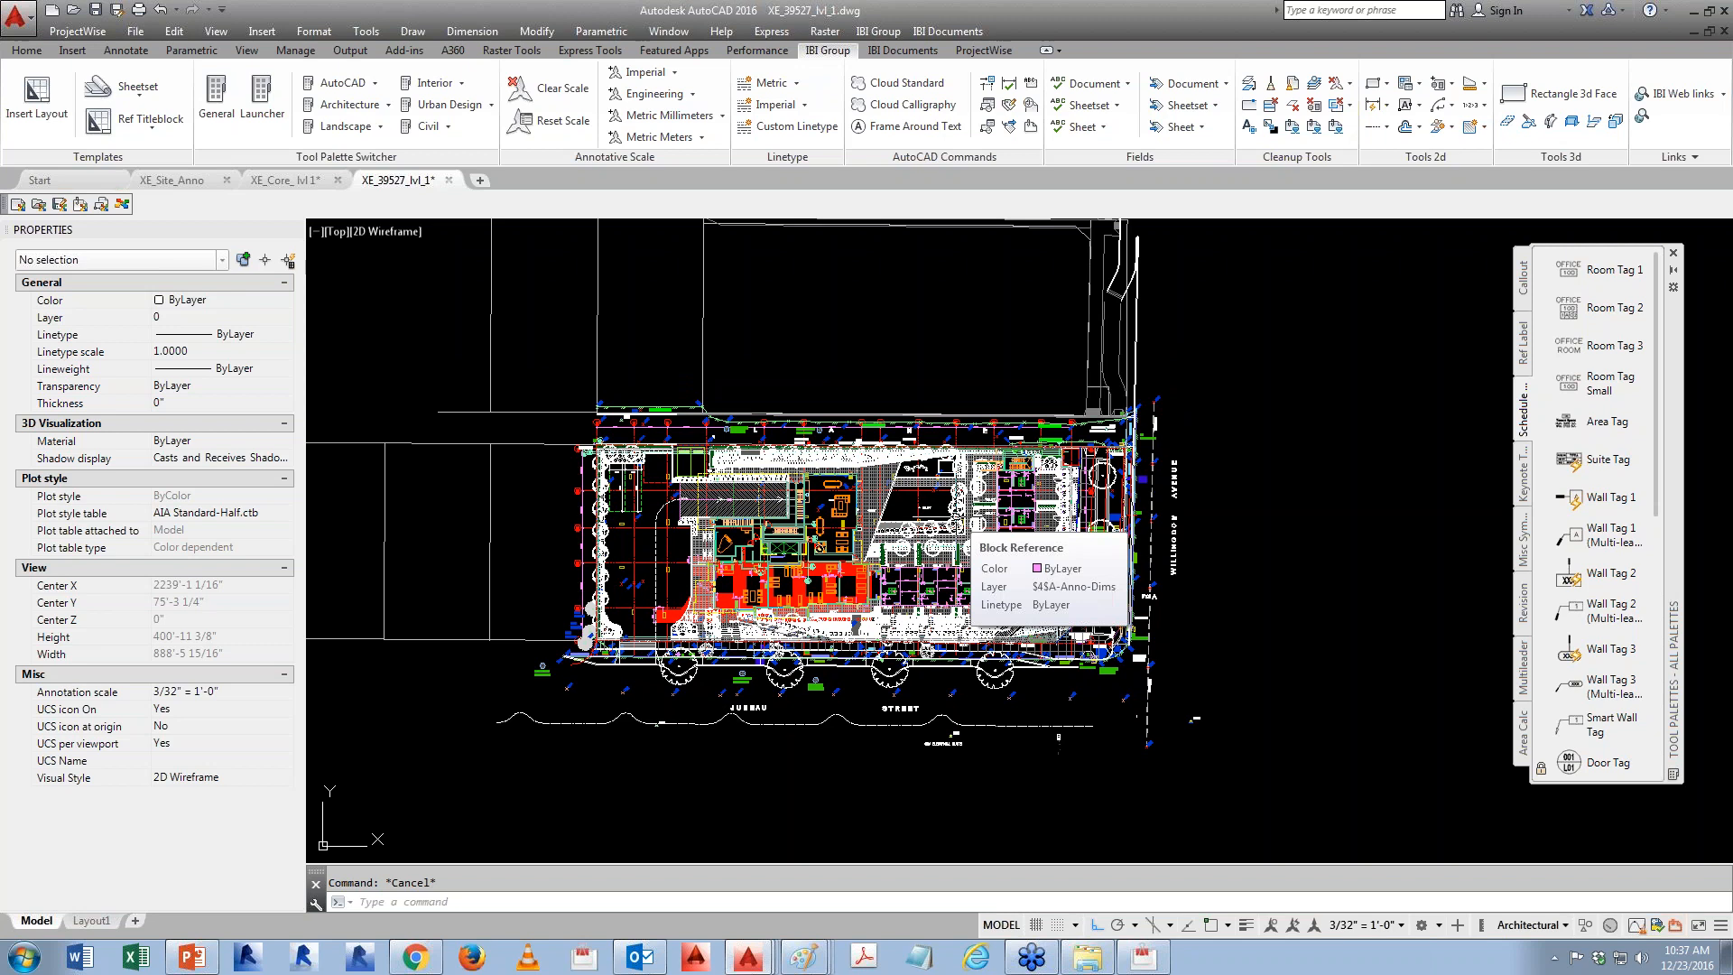
type("la")
key("Return")
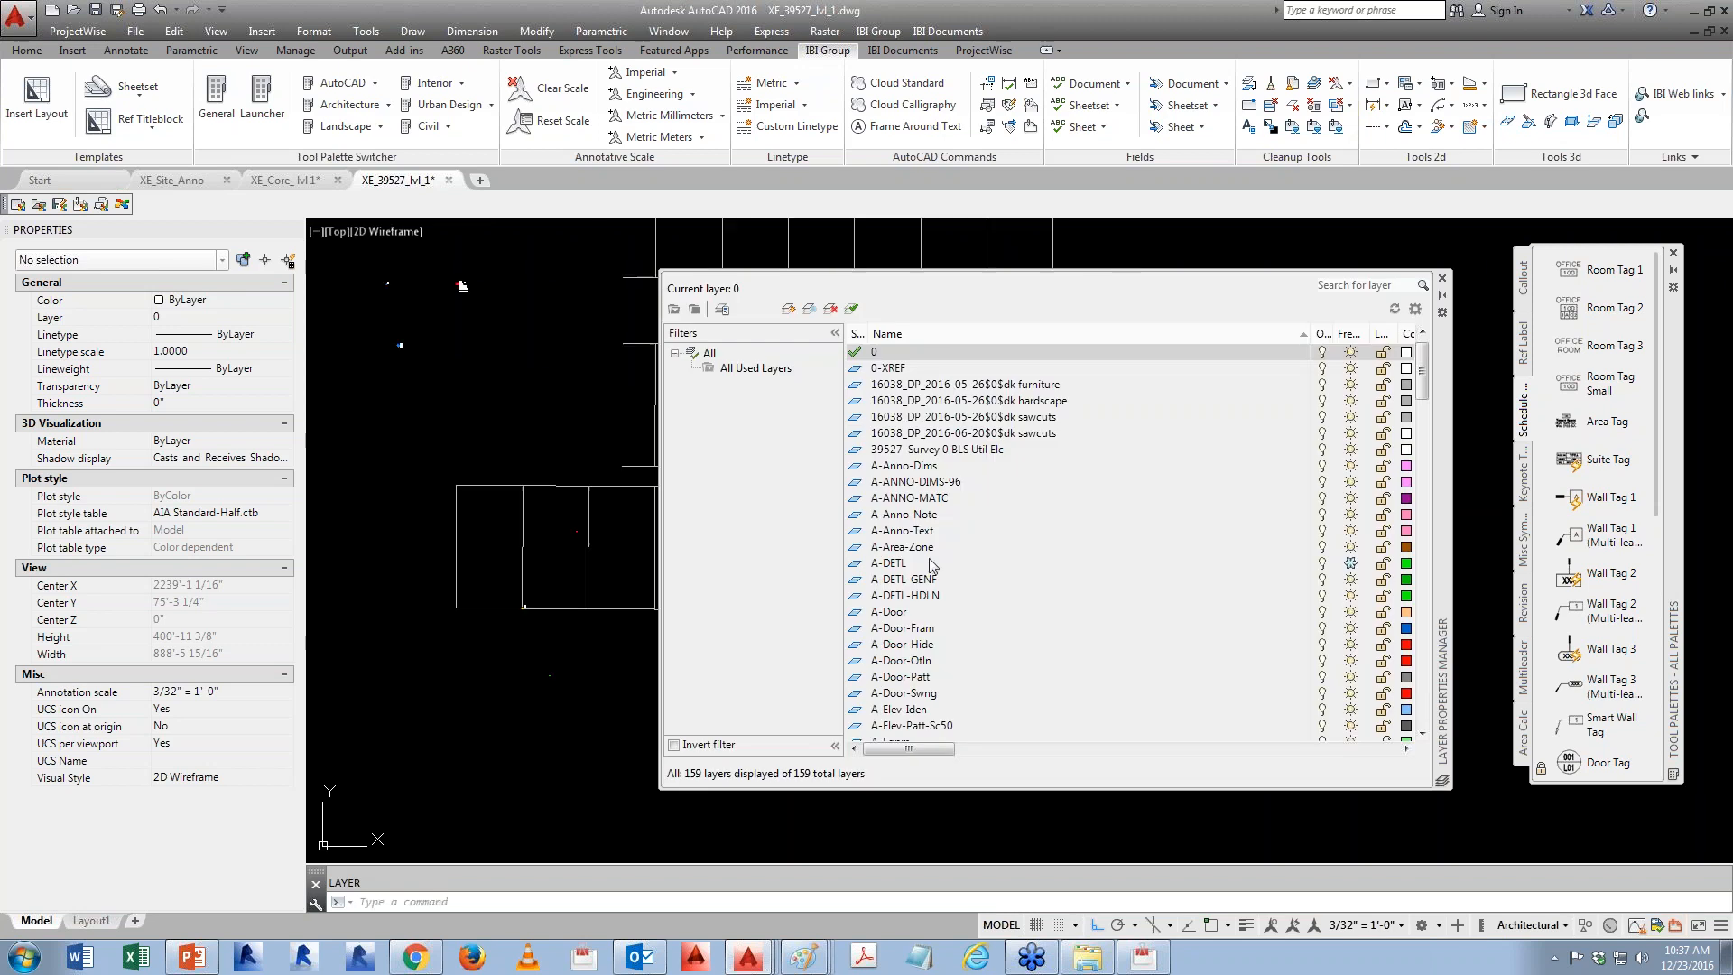
left_click(1442, 279)
middle_click_drag(675, 271, 675, 331)
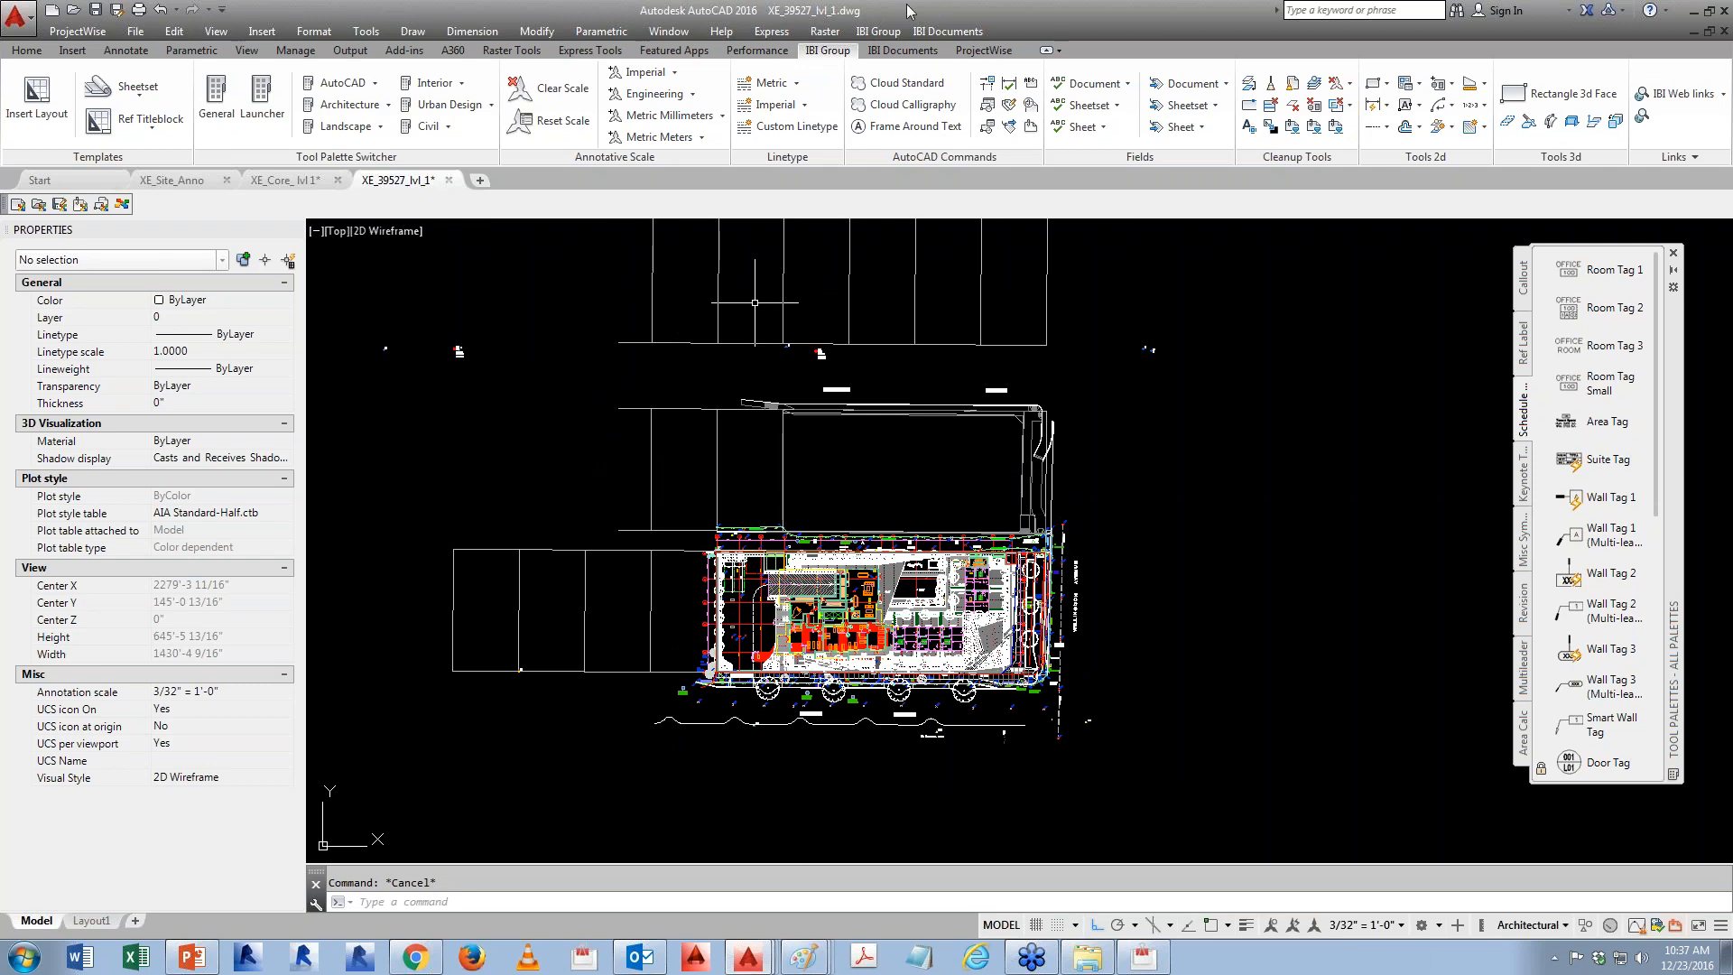
- Run the Merge All Layers utility on the drawing a second time
left_click(879, 31)
mouse_move(912, 468)
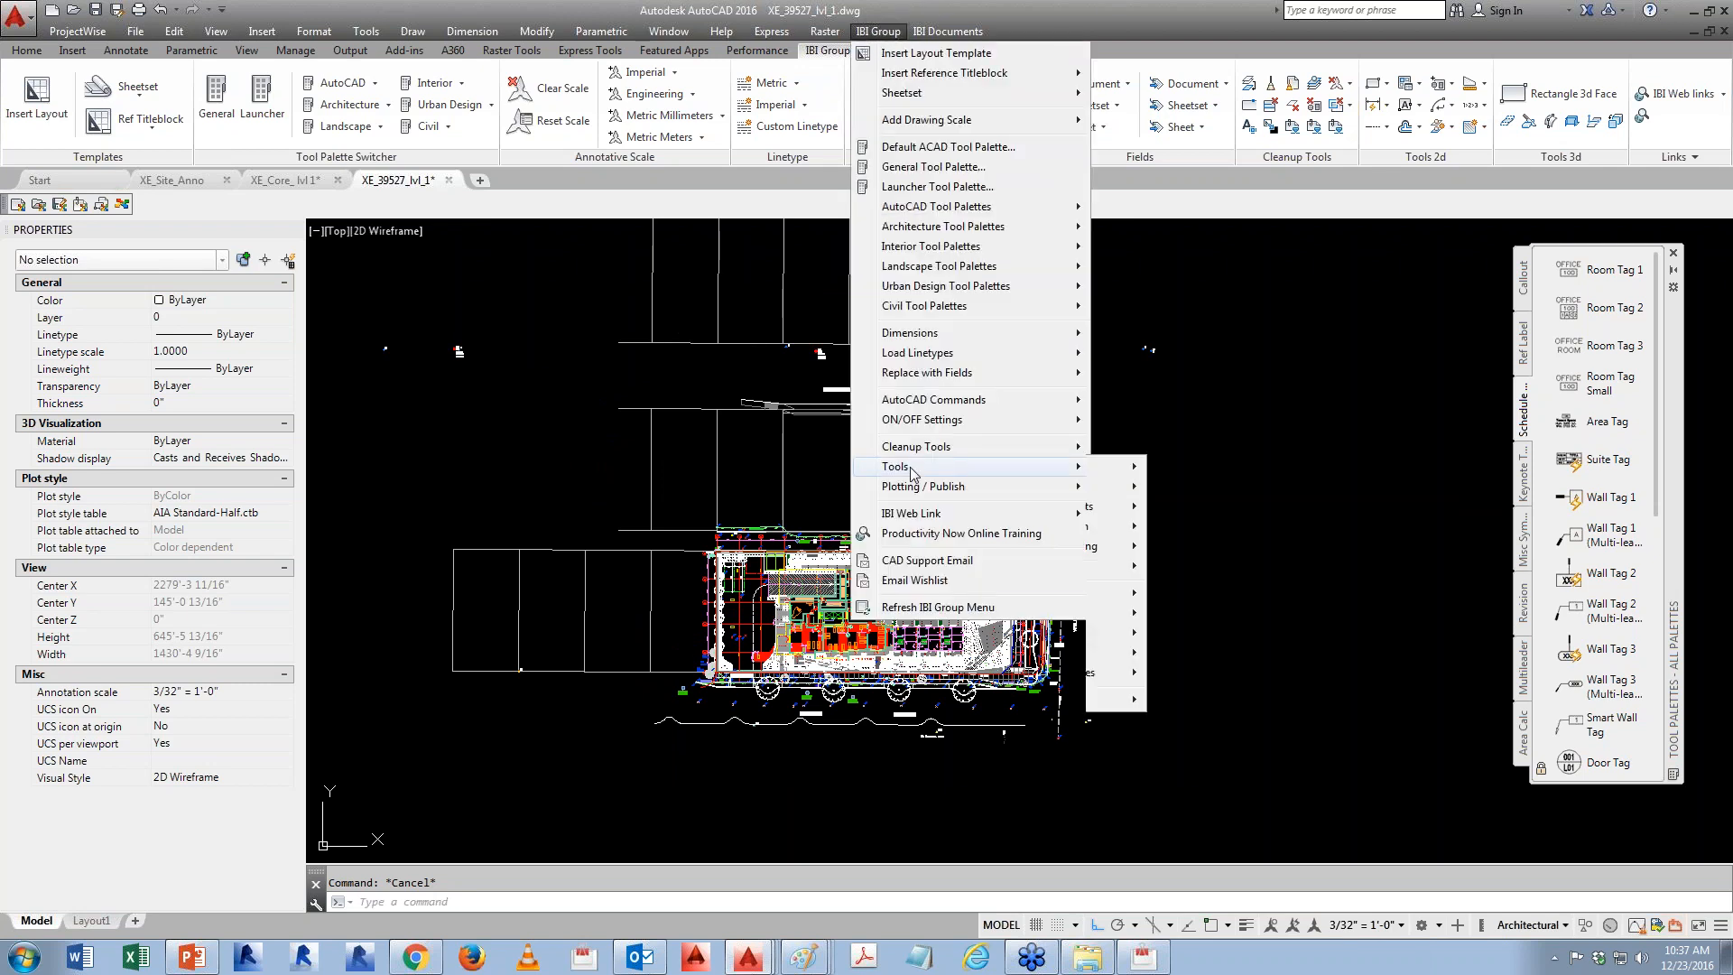
mouse_move(1164, 634)
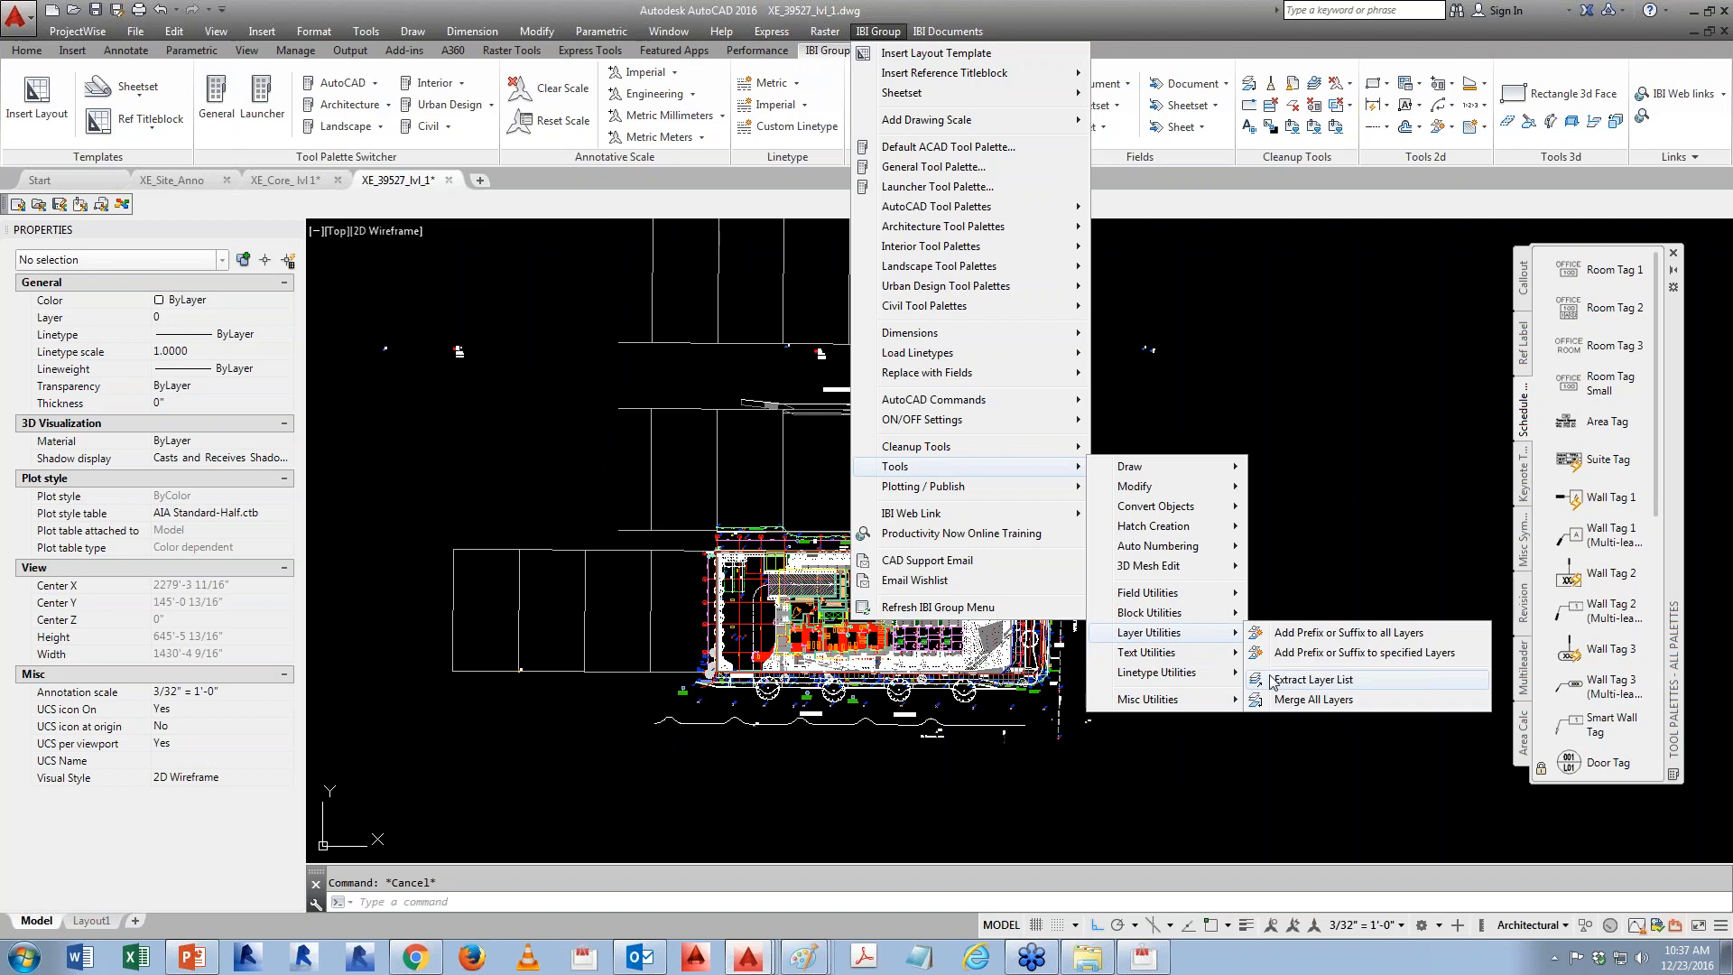
left_click(1315, 700)
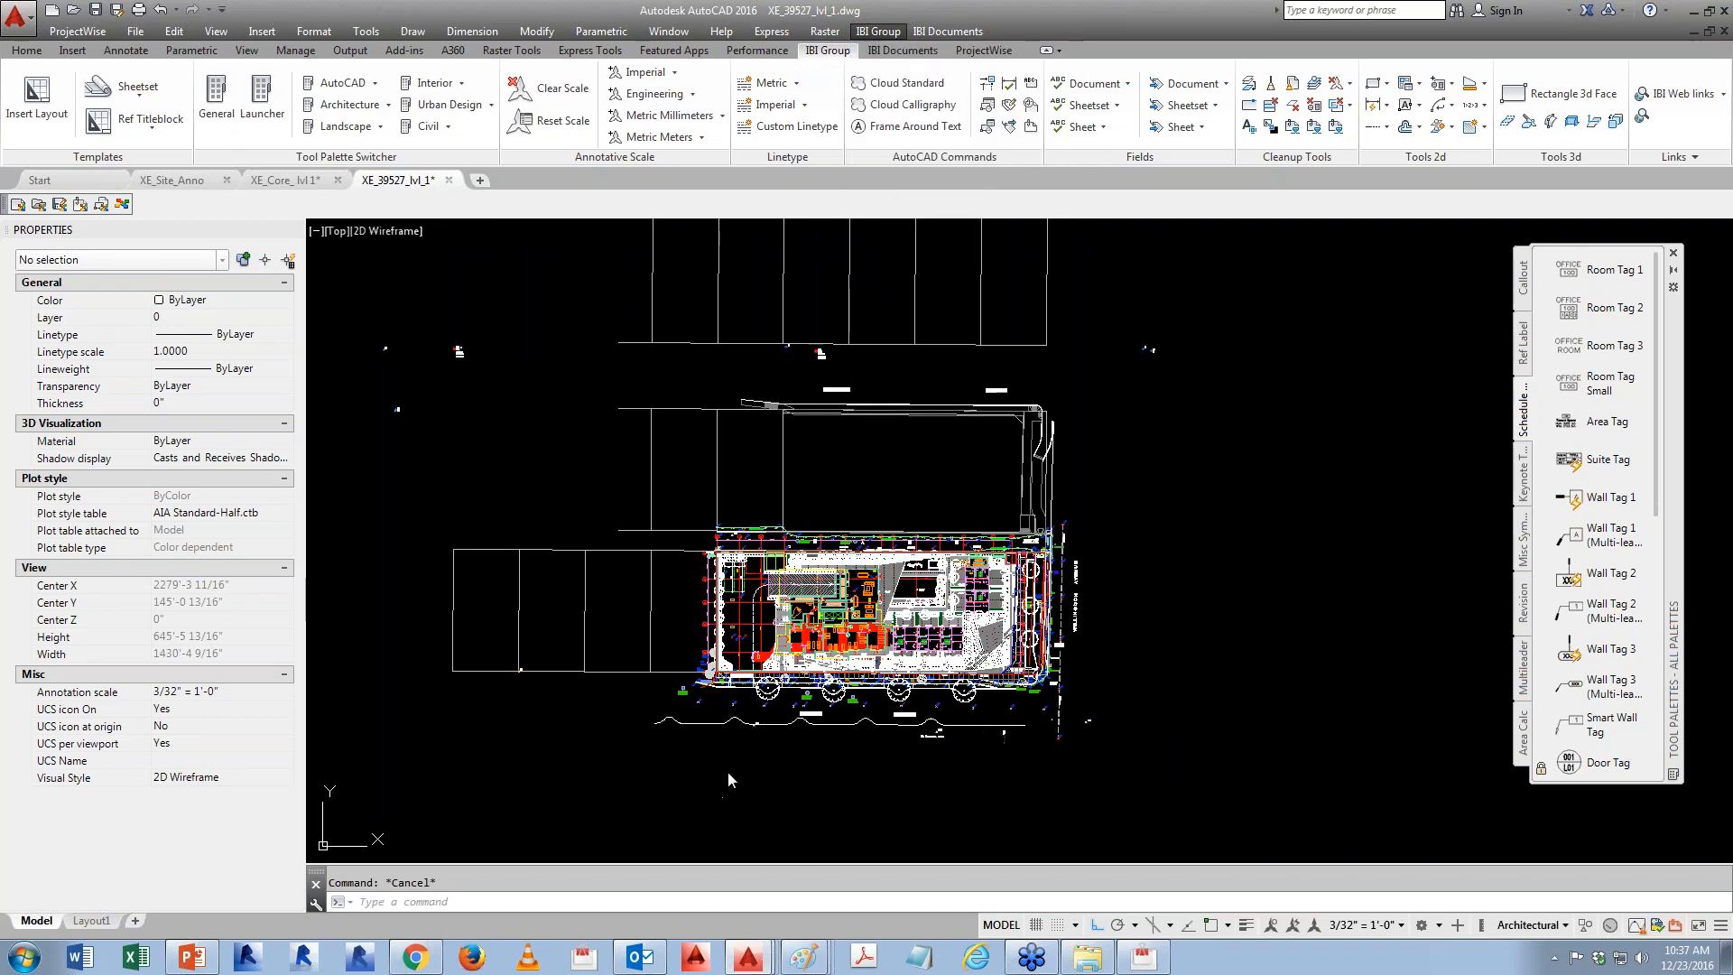
- Close the XE_39527_lvl_1 and XE_Core_ lvl 1 drawings, leaving XE_Site_Anno open
left_click(449, 180)
left_click(989, 540)
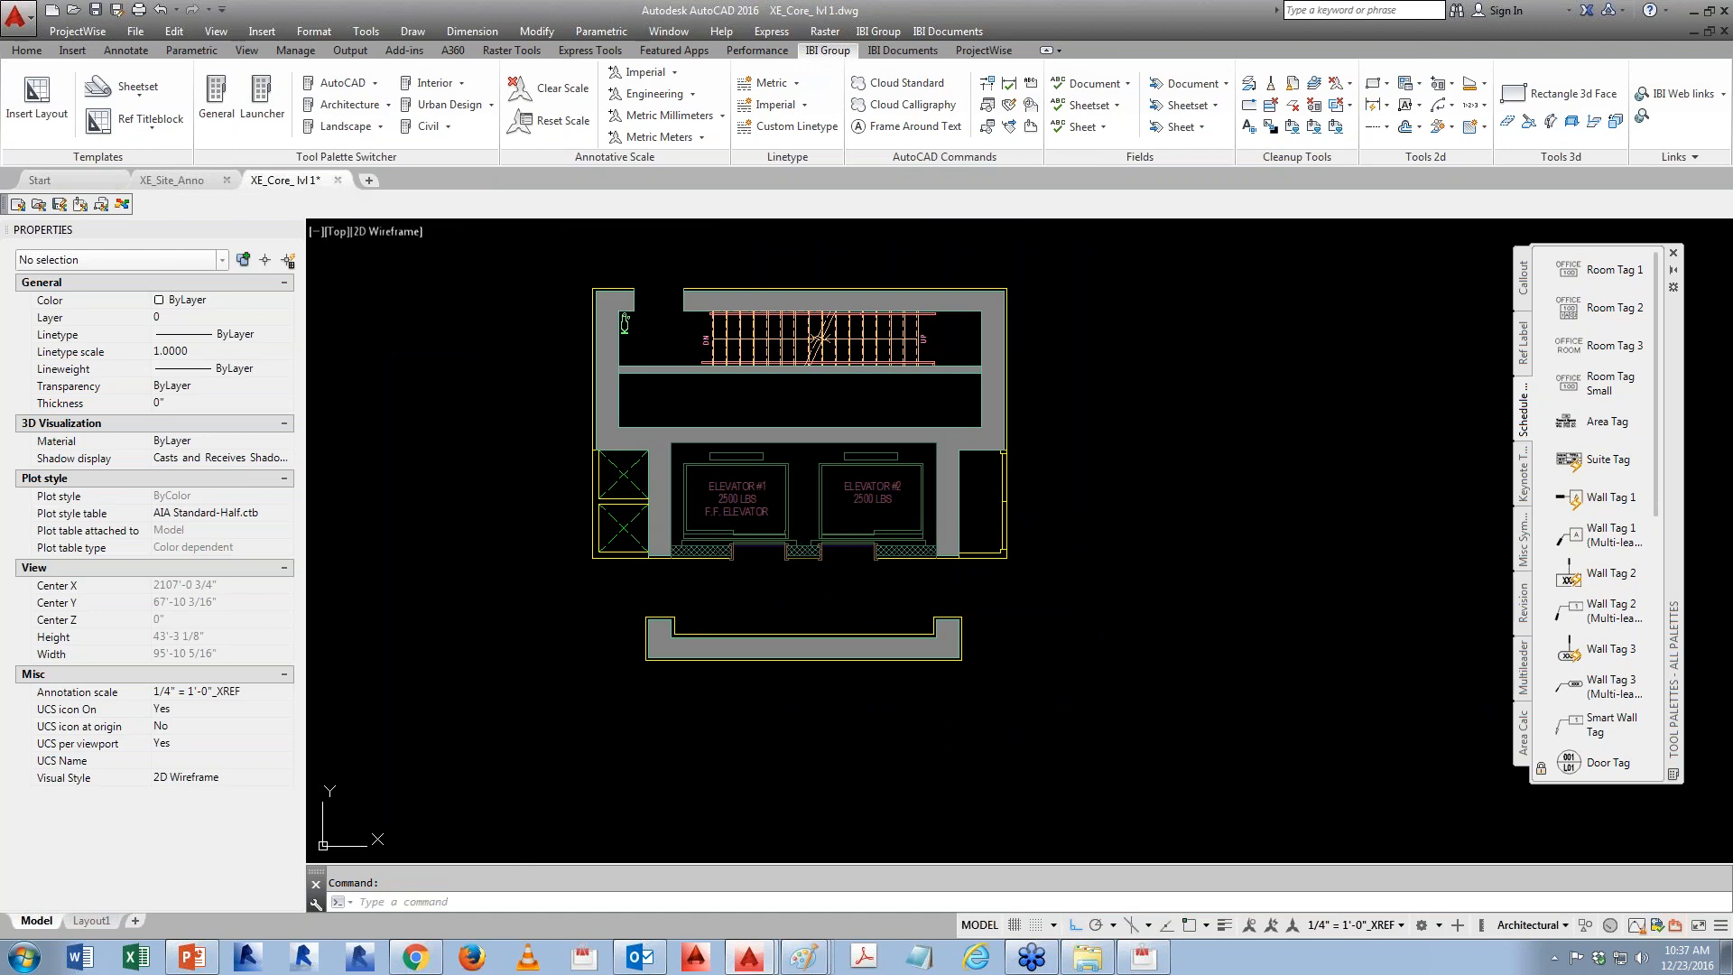
left_click(338, 180)
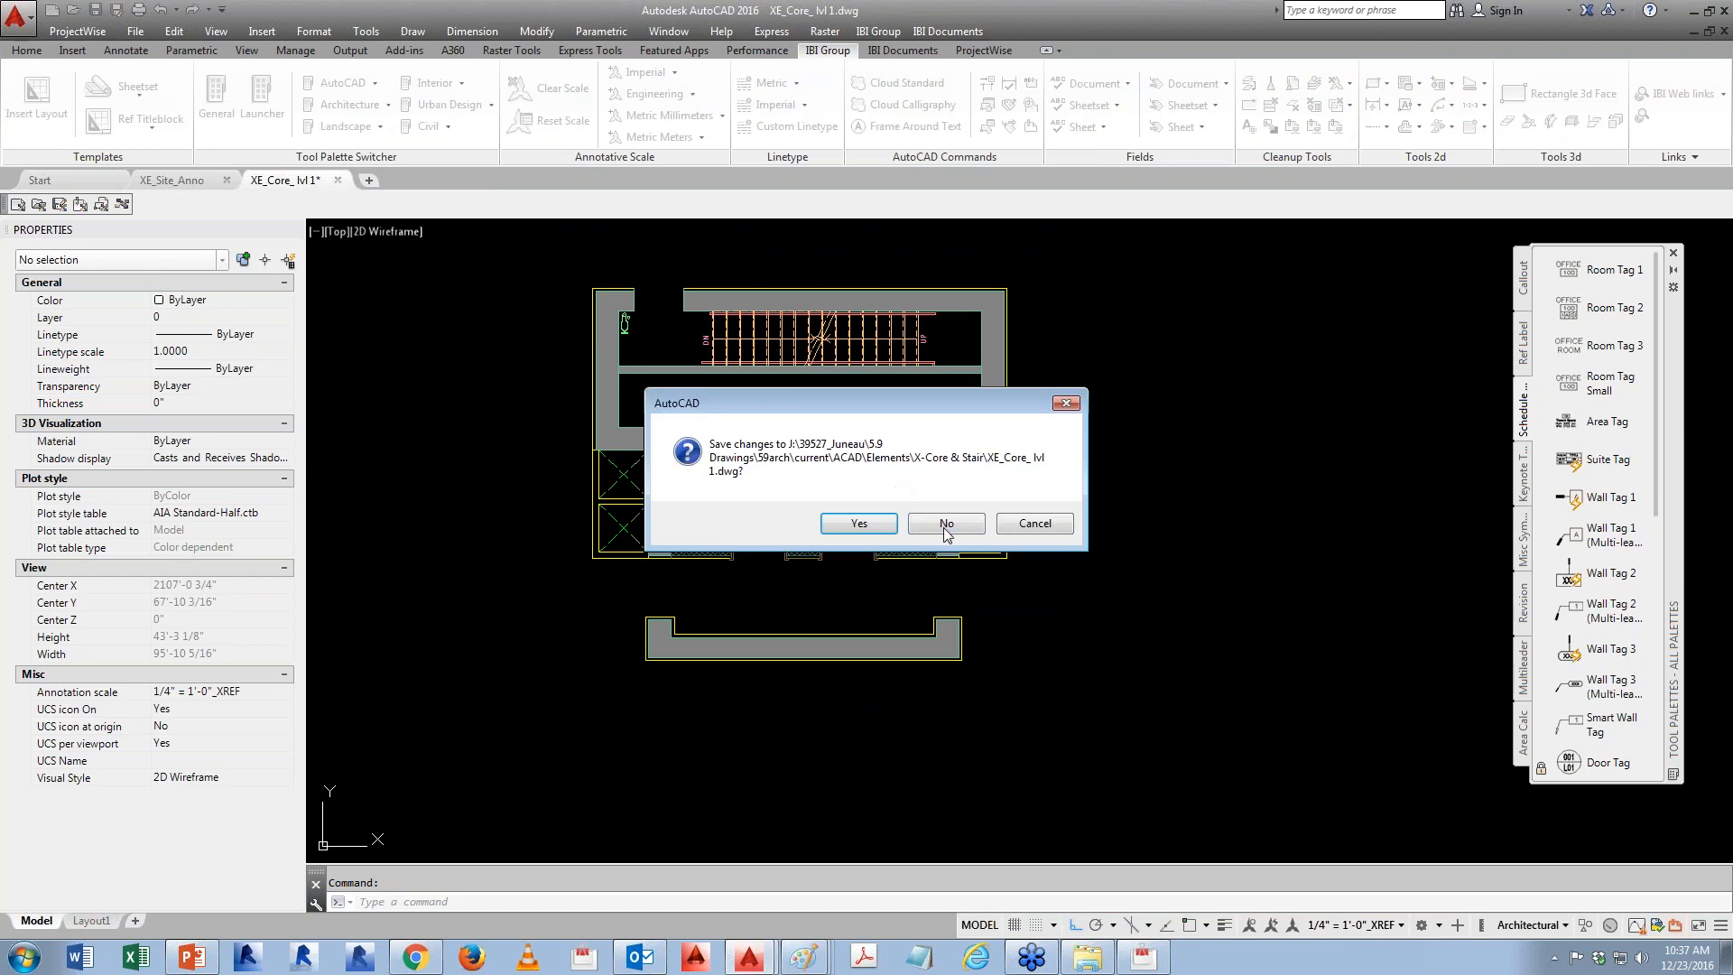
left_click(893, 525)
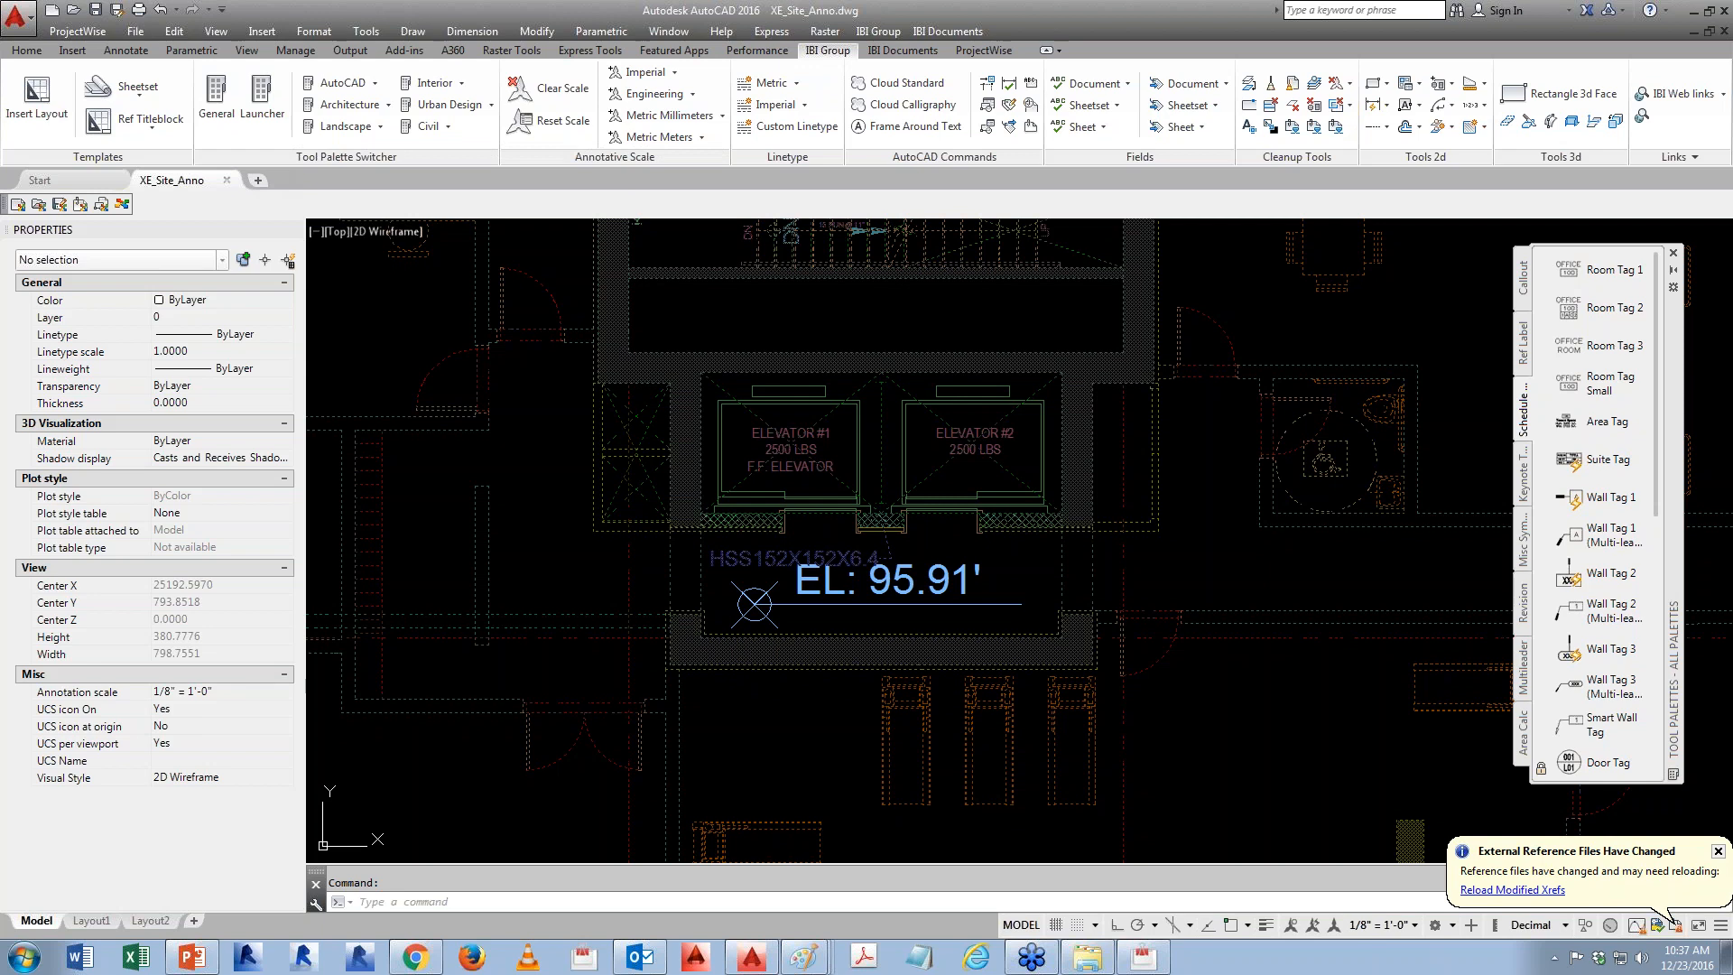
- Close the XE_Site_Anno drawing, answering its save prompt
scroll(583, 473, "down", 6)
middle_click_drag(964, 539, 955, 535)
scroll(954, 535, "down", 4)
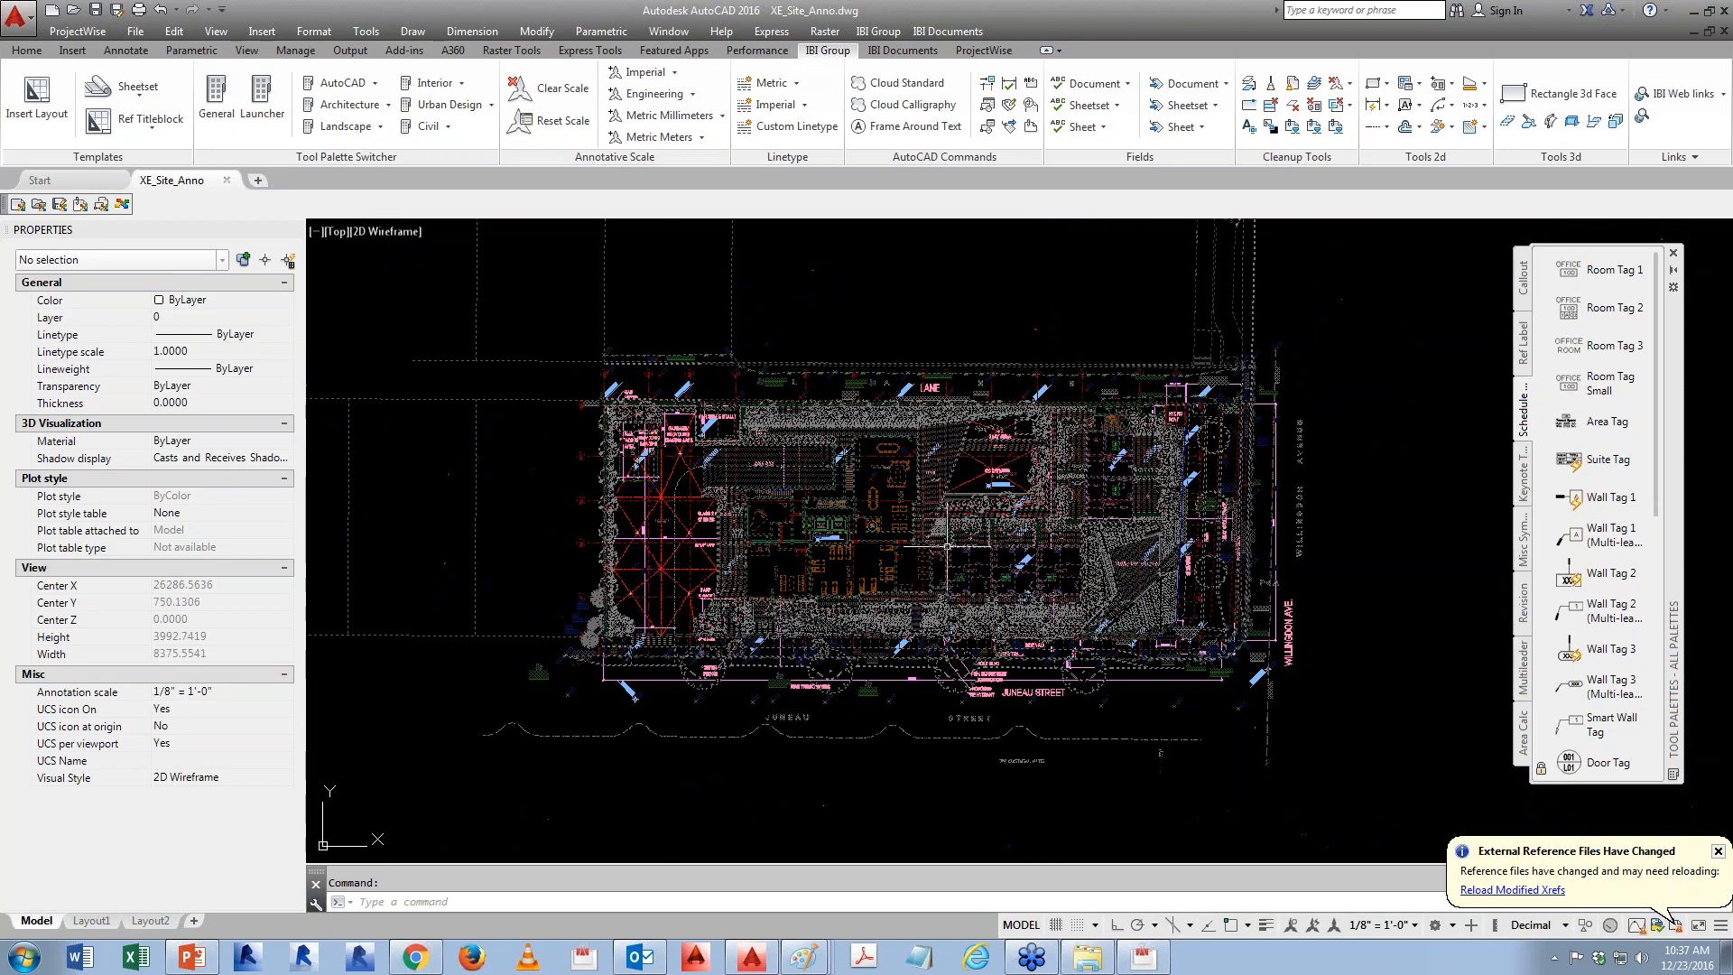
left_click(226, 179)
left_click(847, 524)
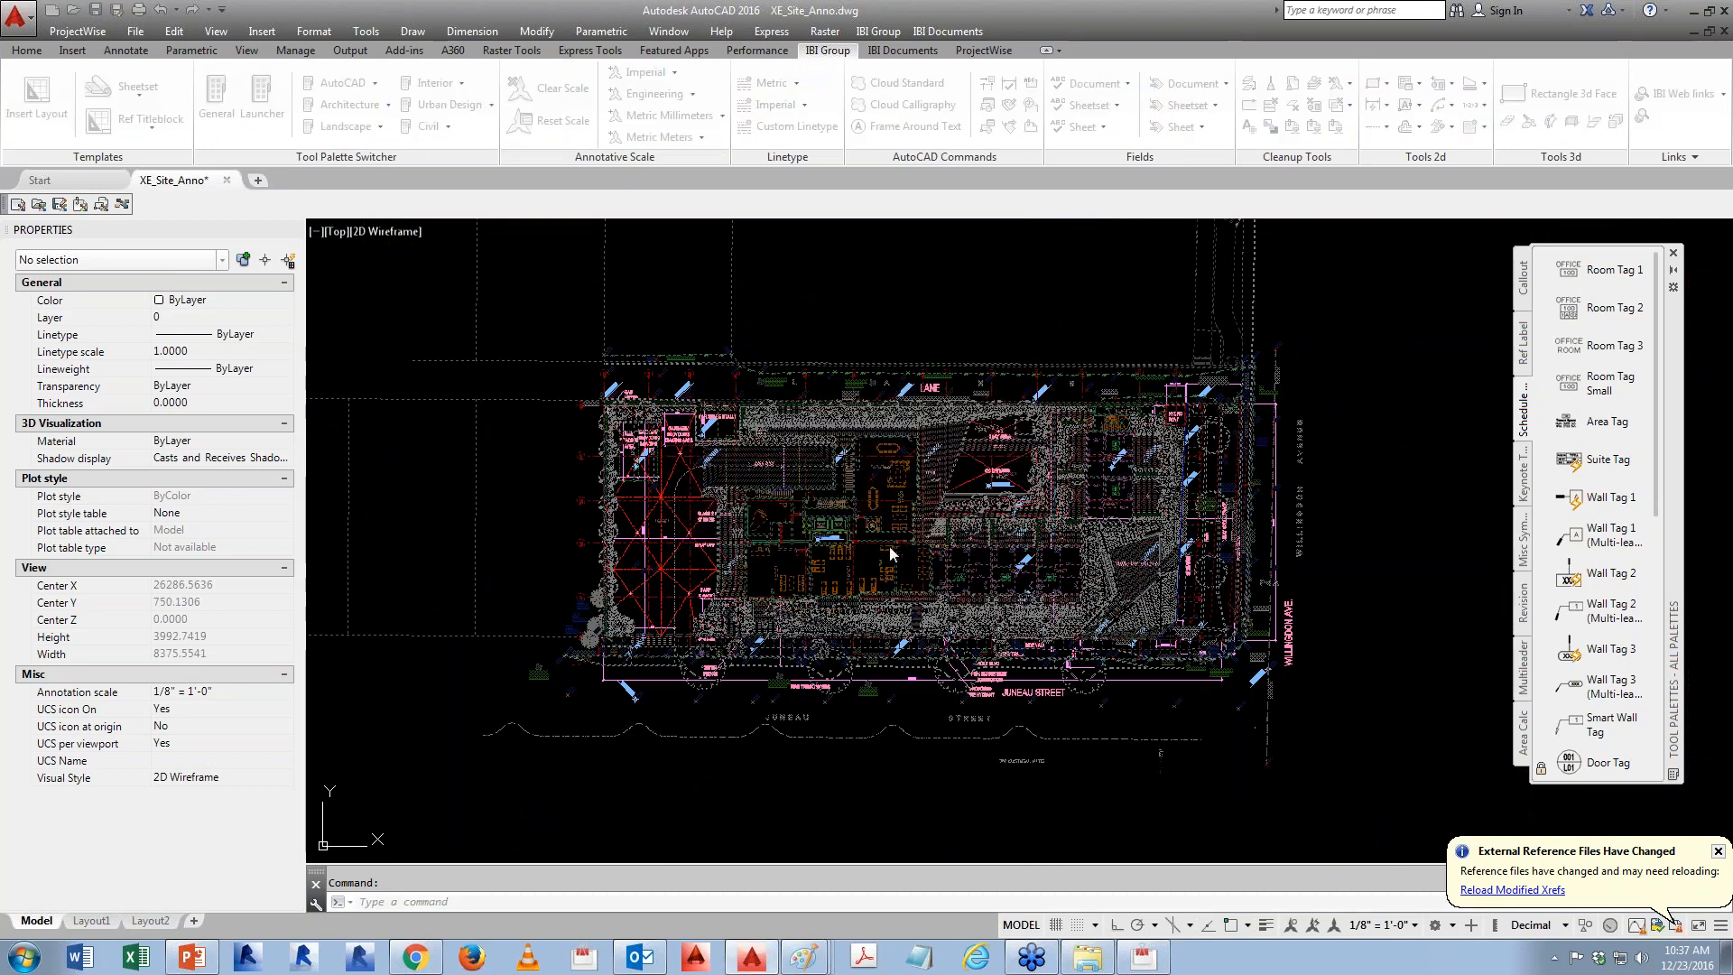
- Switch to File Explorer, open the ACAD\Sheets\02-Plans folder, sort its files by type, and place Reference Manager so both windows are accessible
left_click(1083, 961)
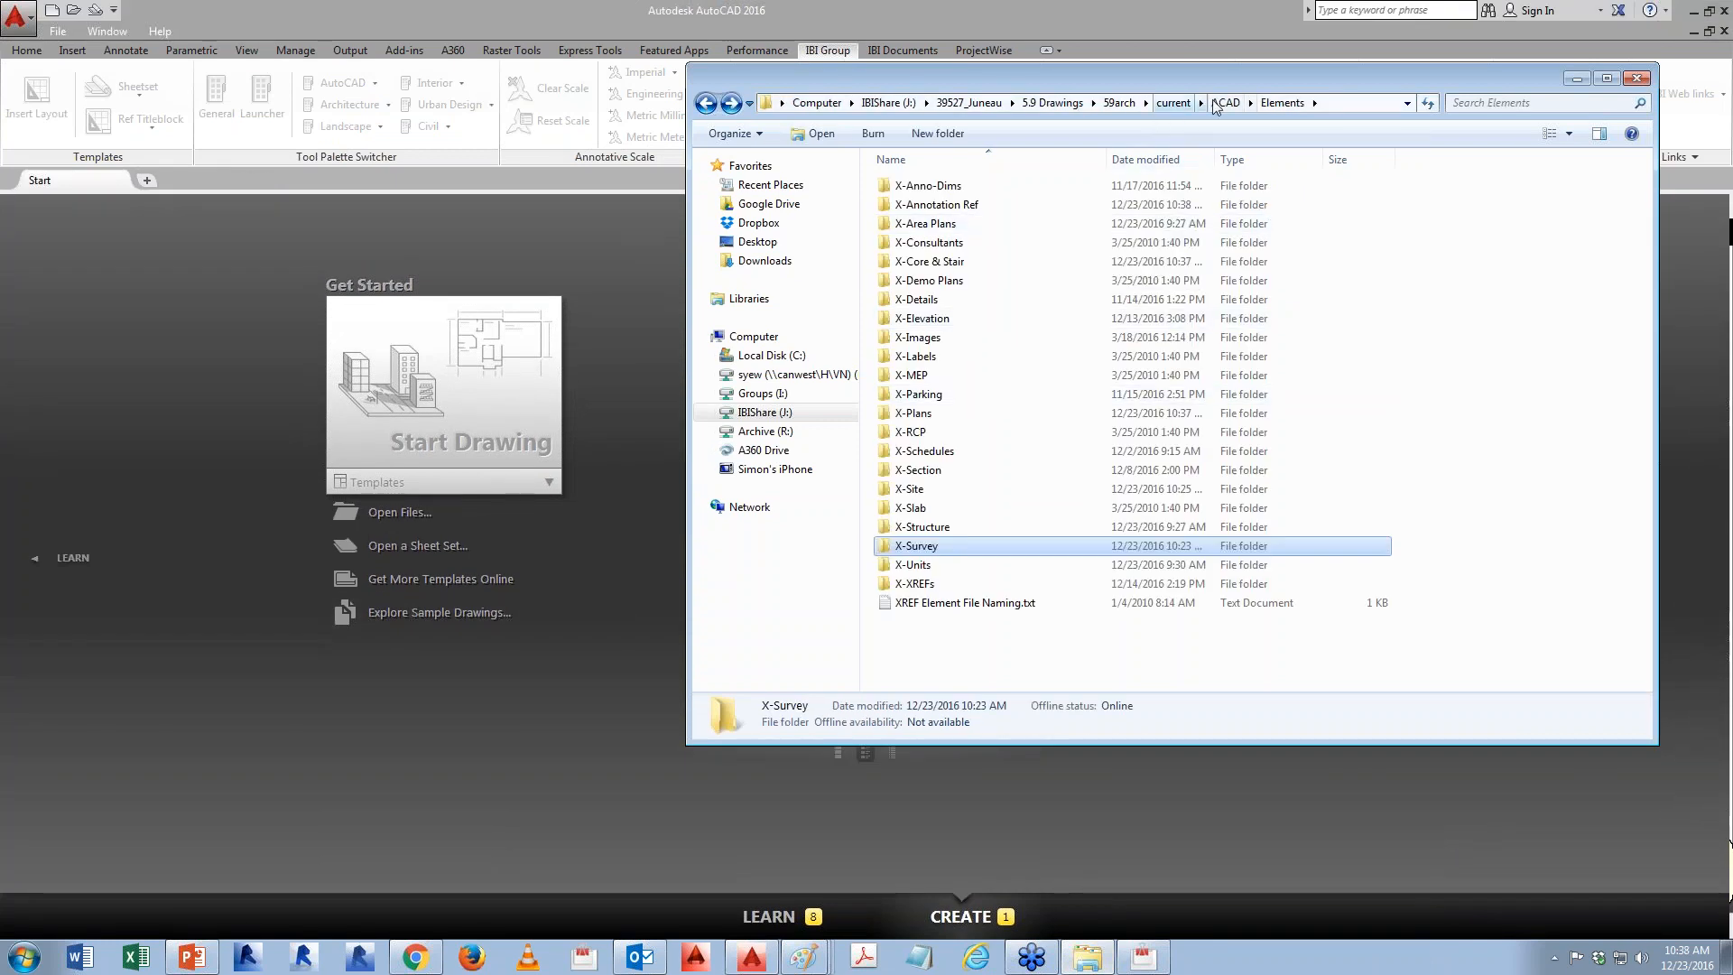
key("alt+Up")
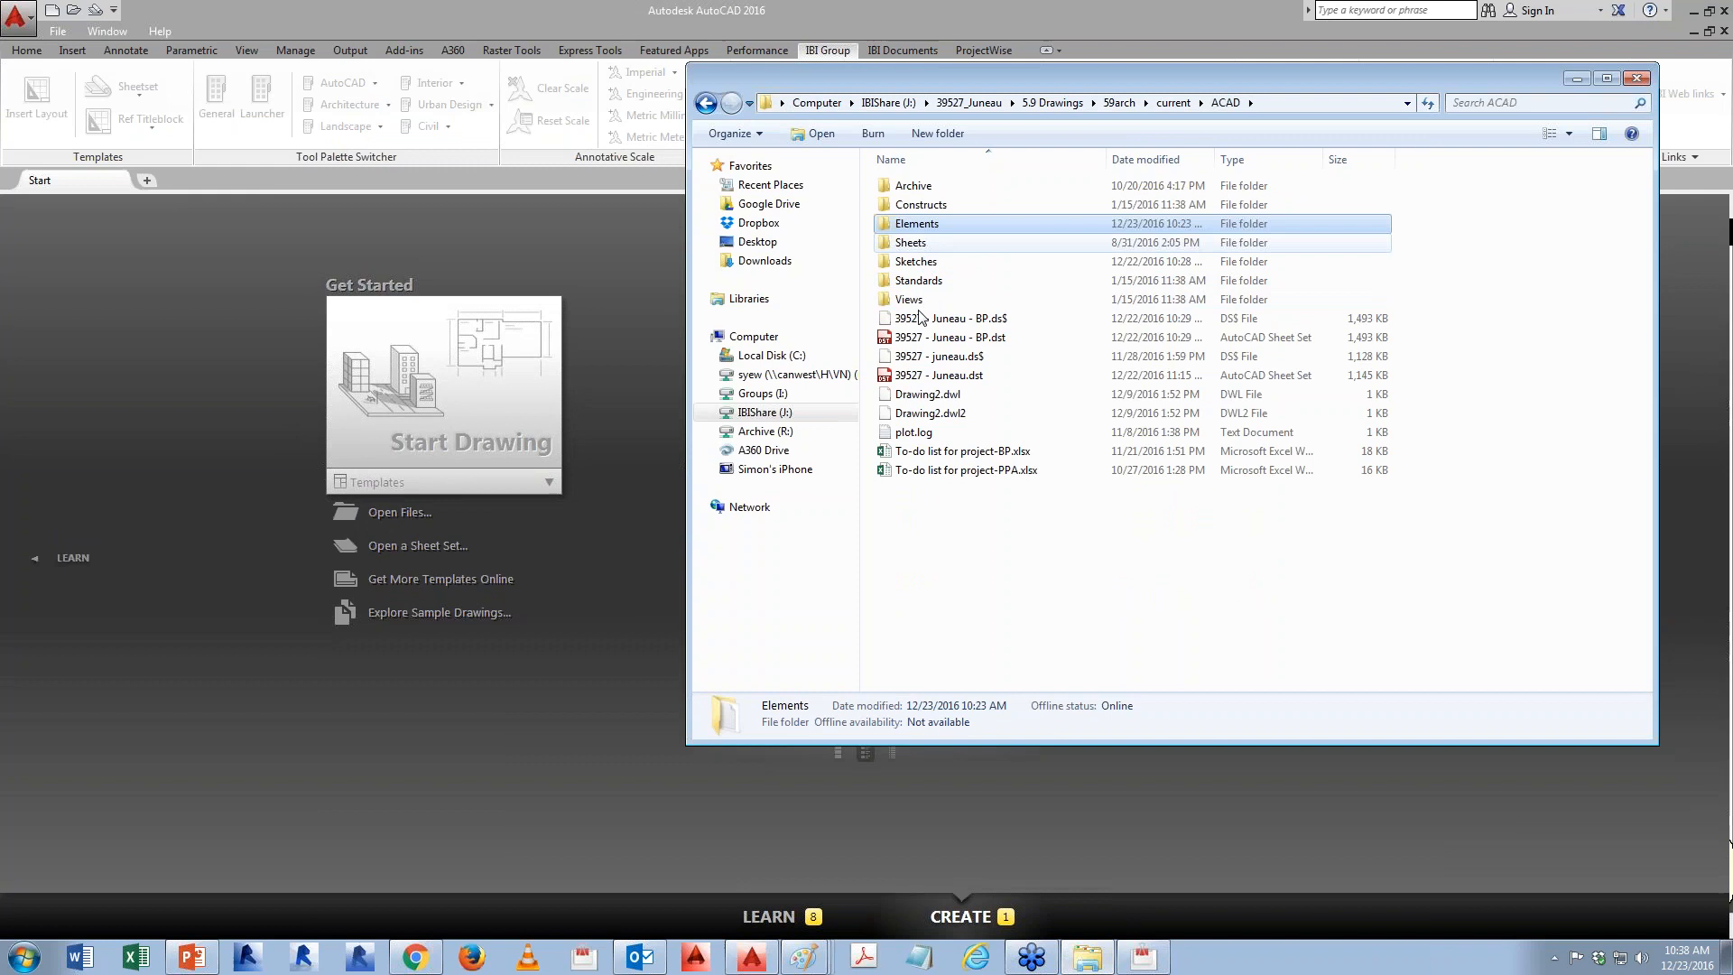
double_click(911, 244)
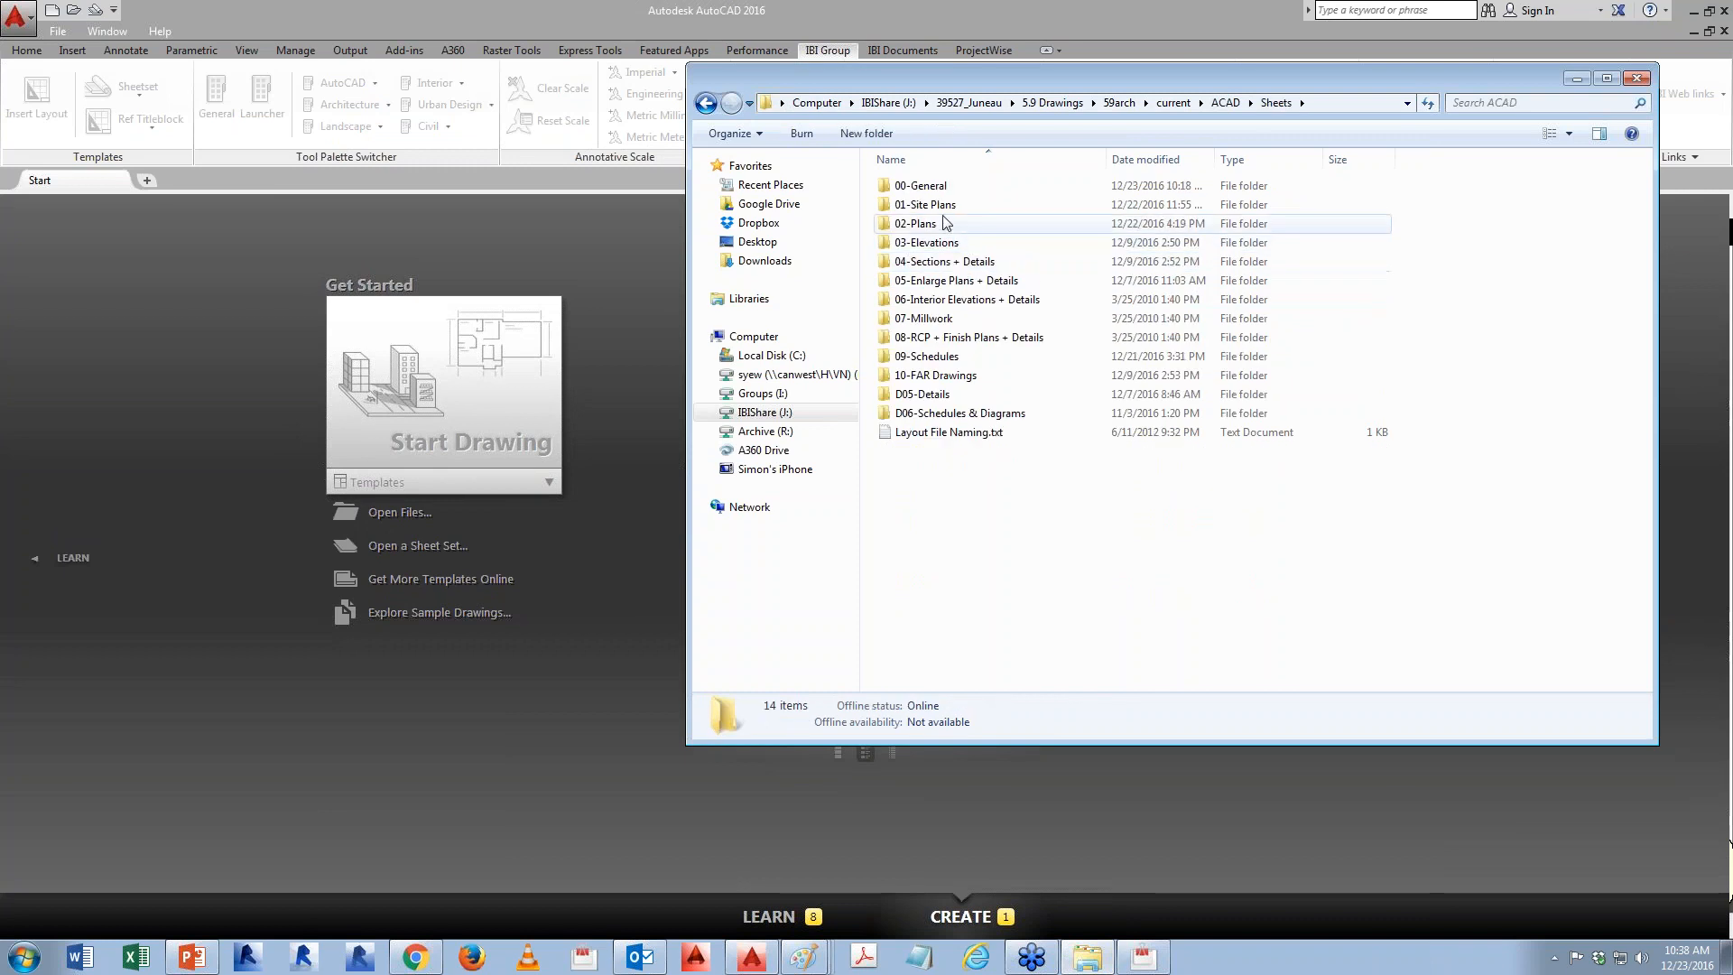
left_click(582, 959)
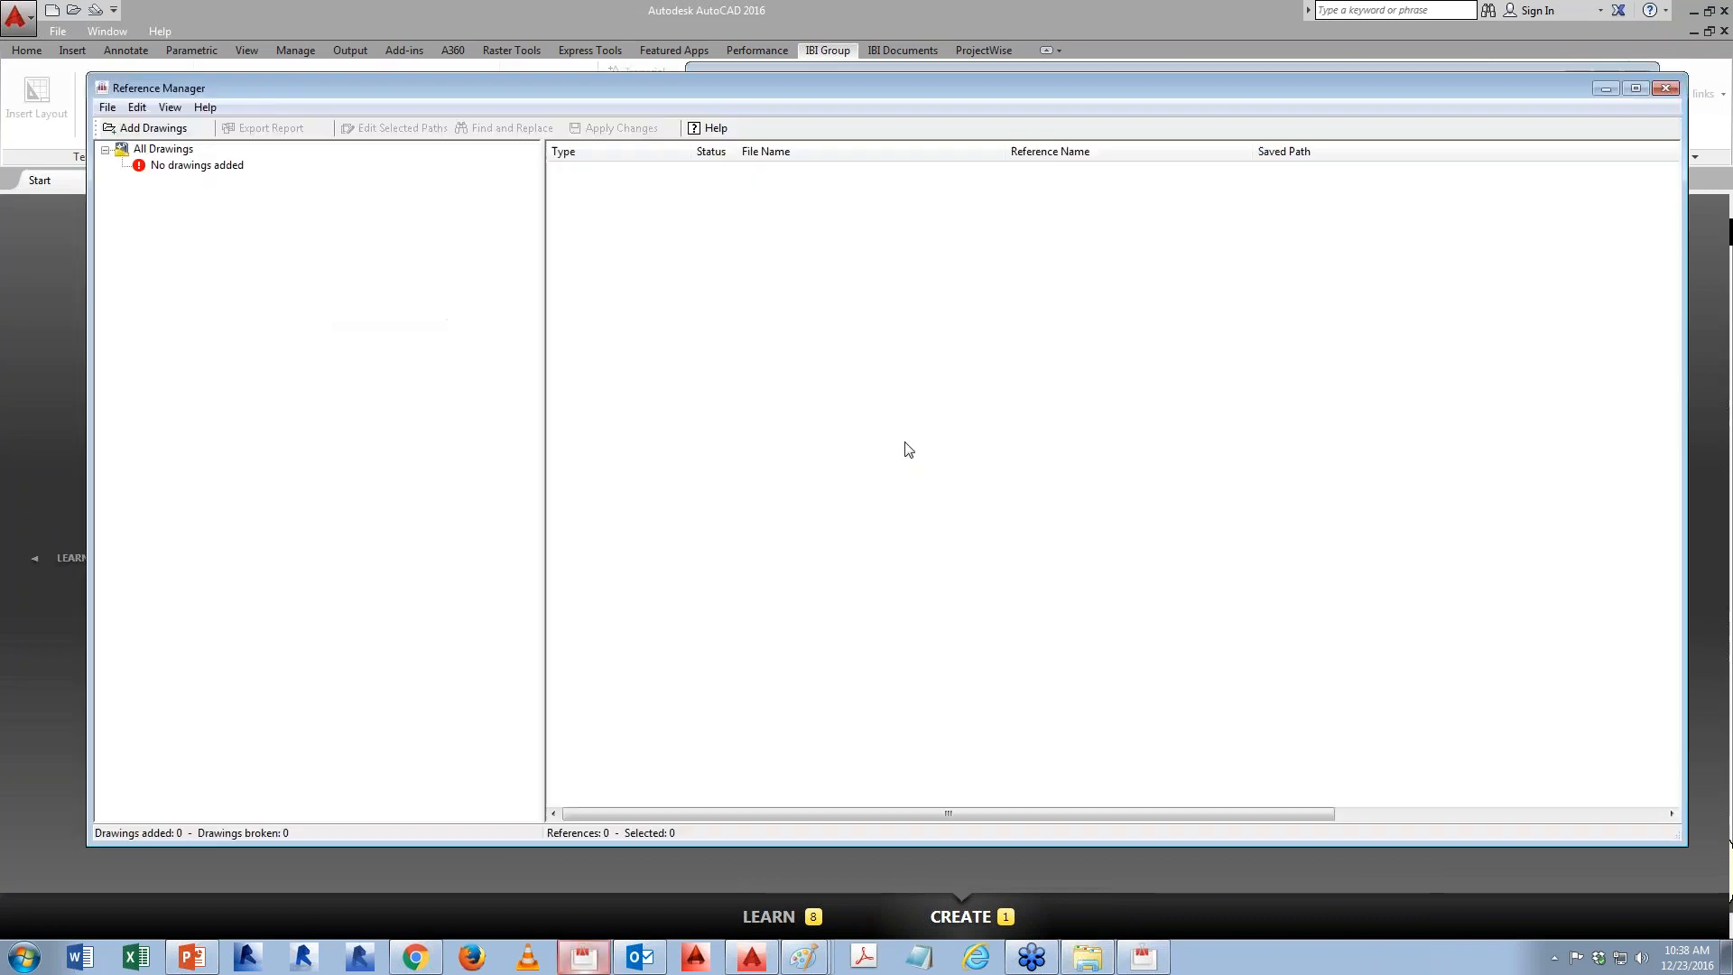
left_click_drag(919, 88, 923, 276)
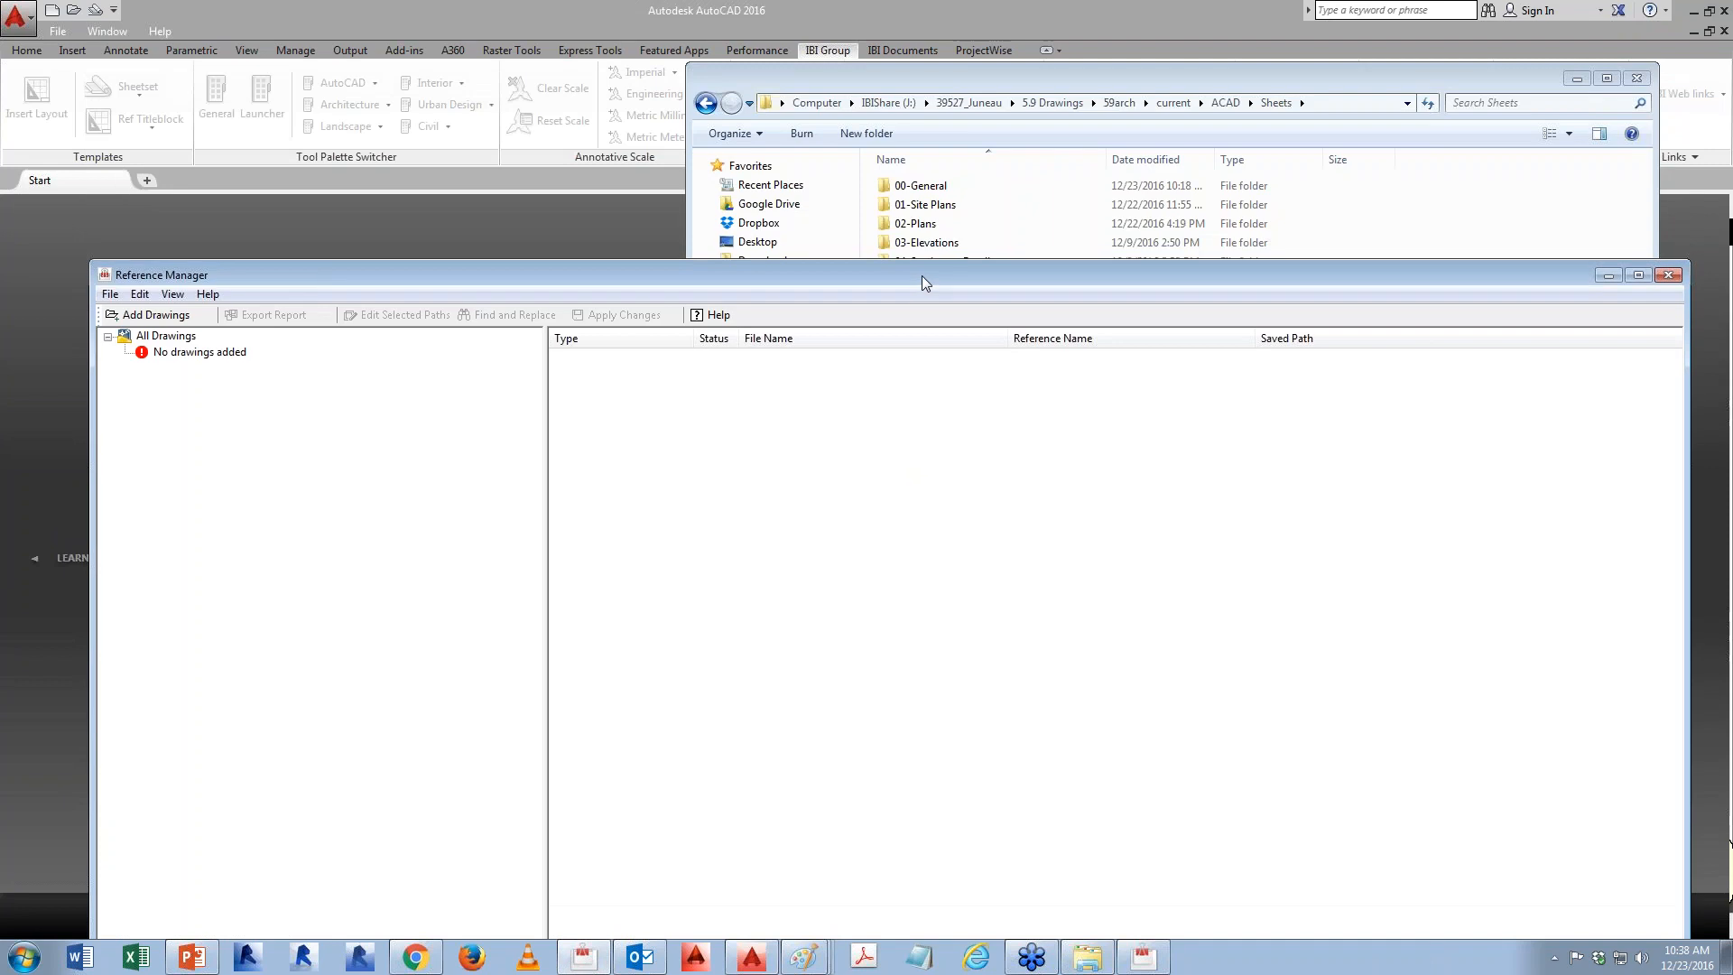
left_click(990, 91)
double_click(930, 226)
left_click(1264, 160)
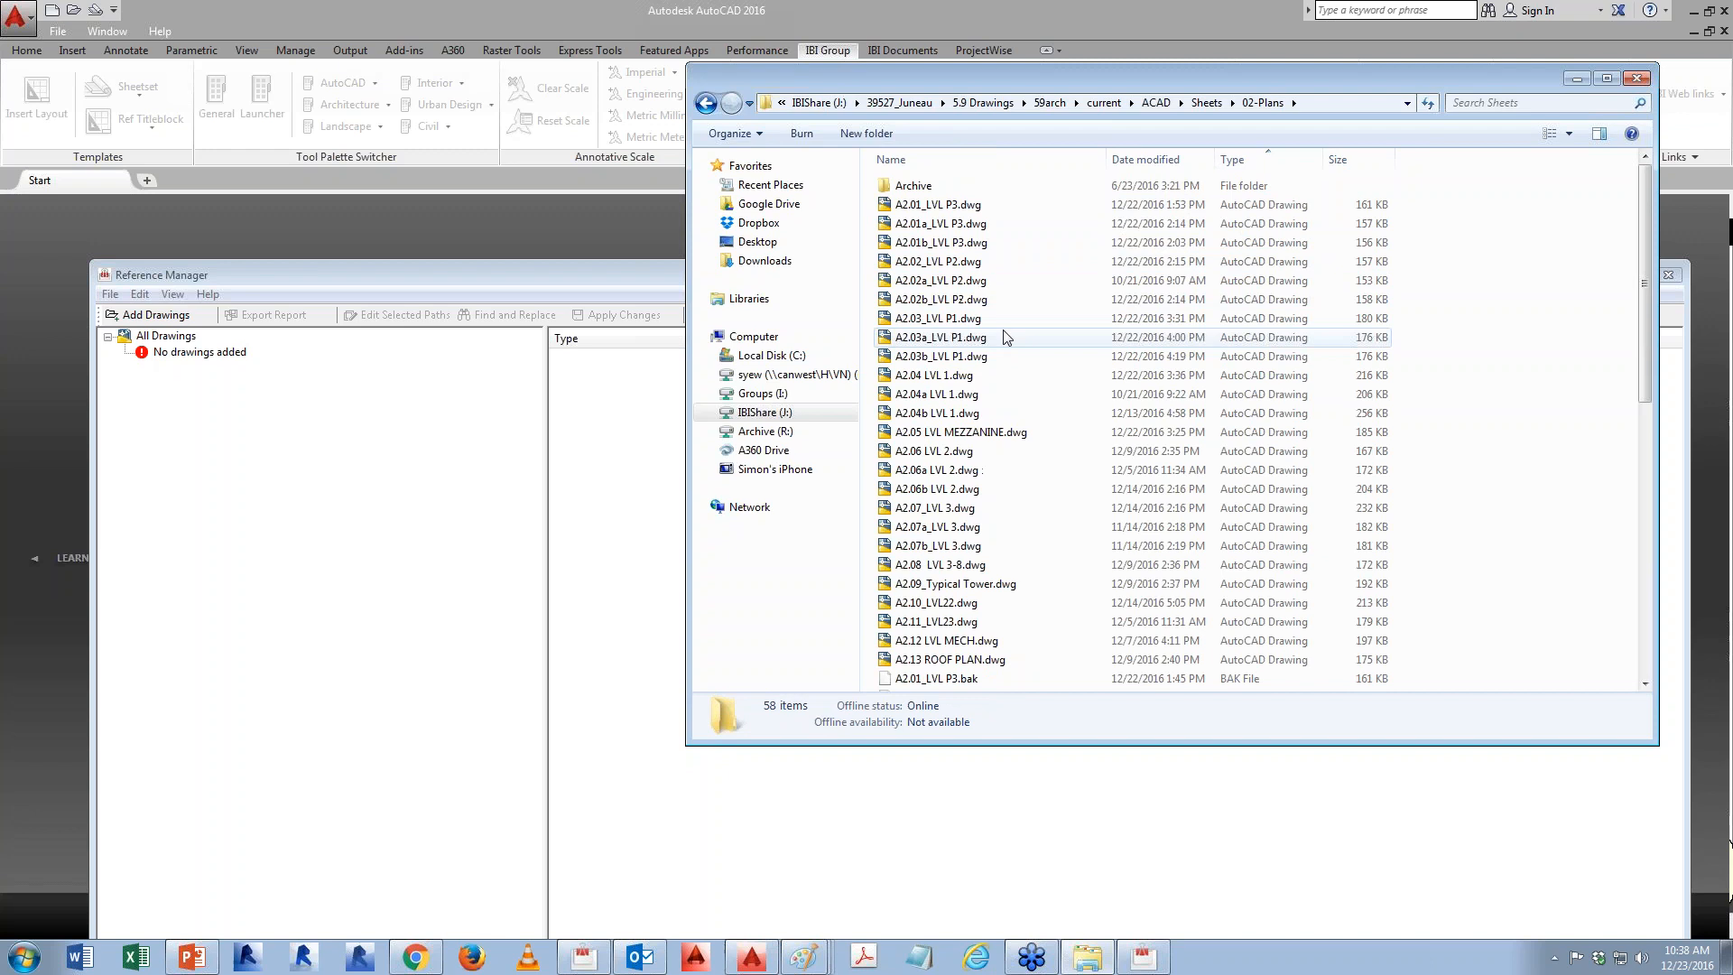
- Add all sheet drawings from A2.01_LVL P3.dwg through A2.13 ROOF PLAN.dwg to Reference Manager, including xrefs at every nesting level
left_click(931, 207)
left_click(913, 660, "shift")
left_click_drag(942, 418, 650, 553)
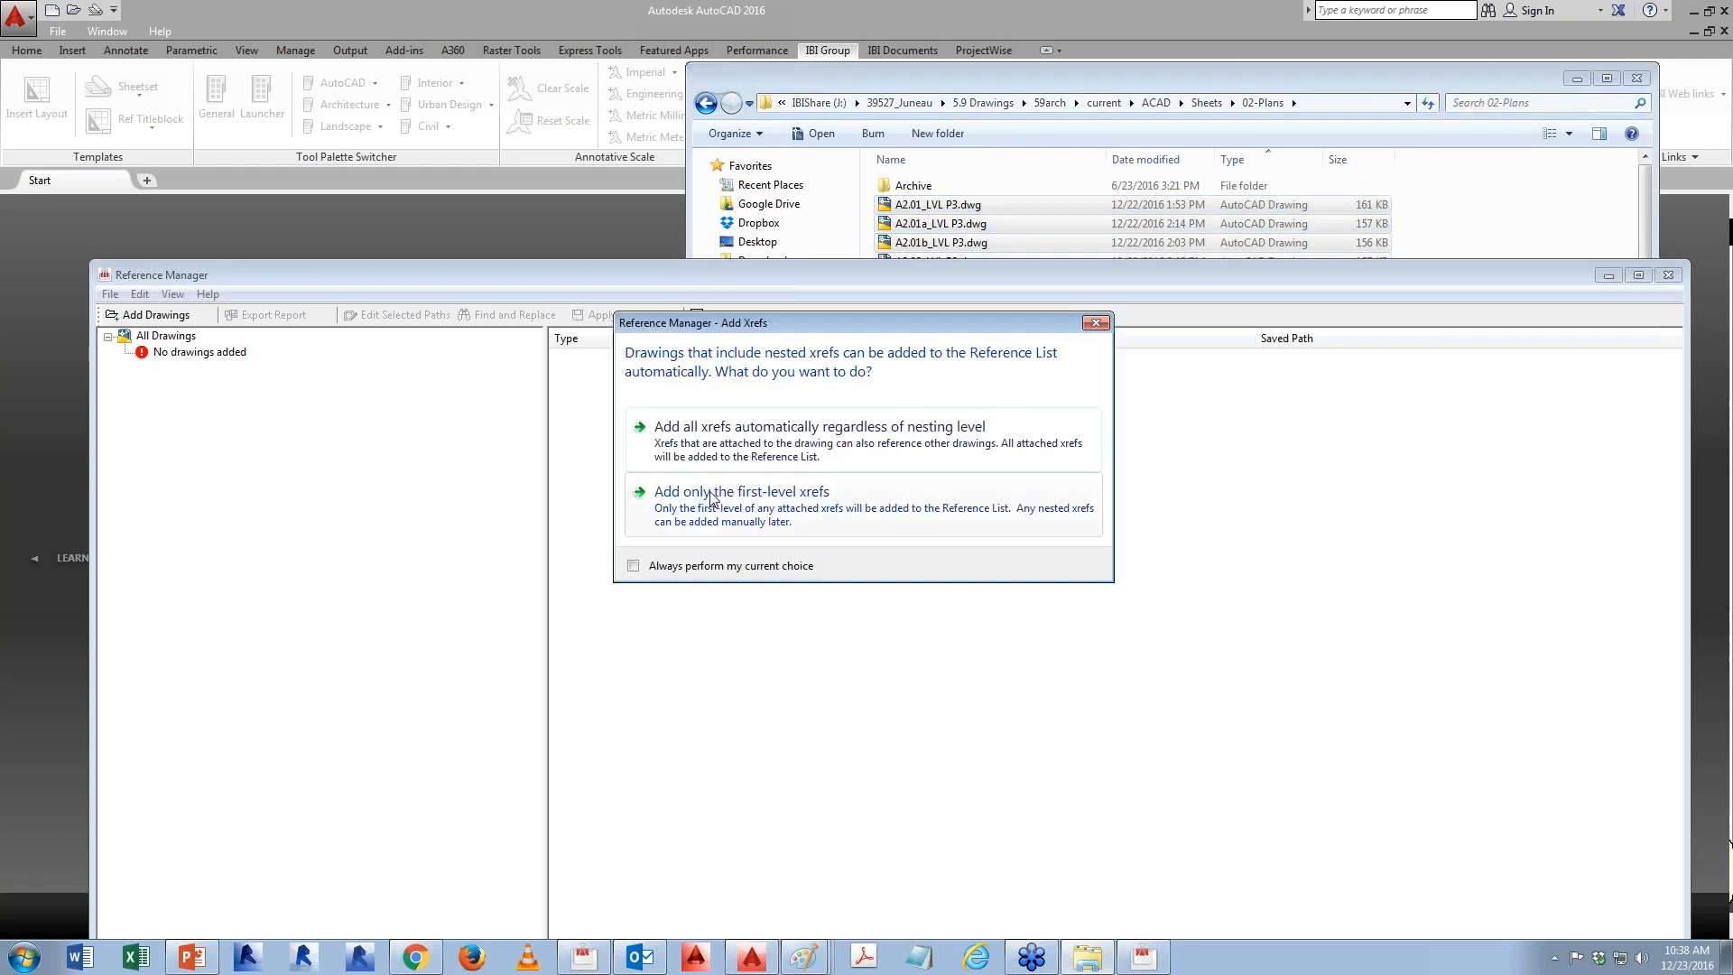
left_click(723, 438)
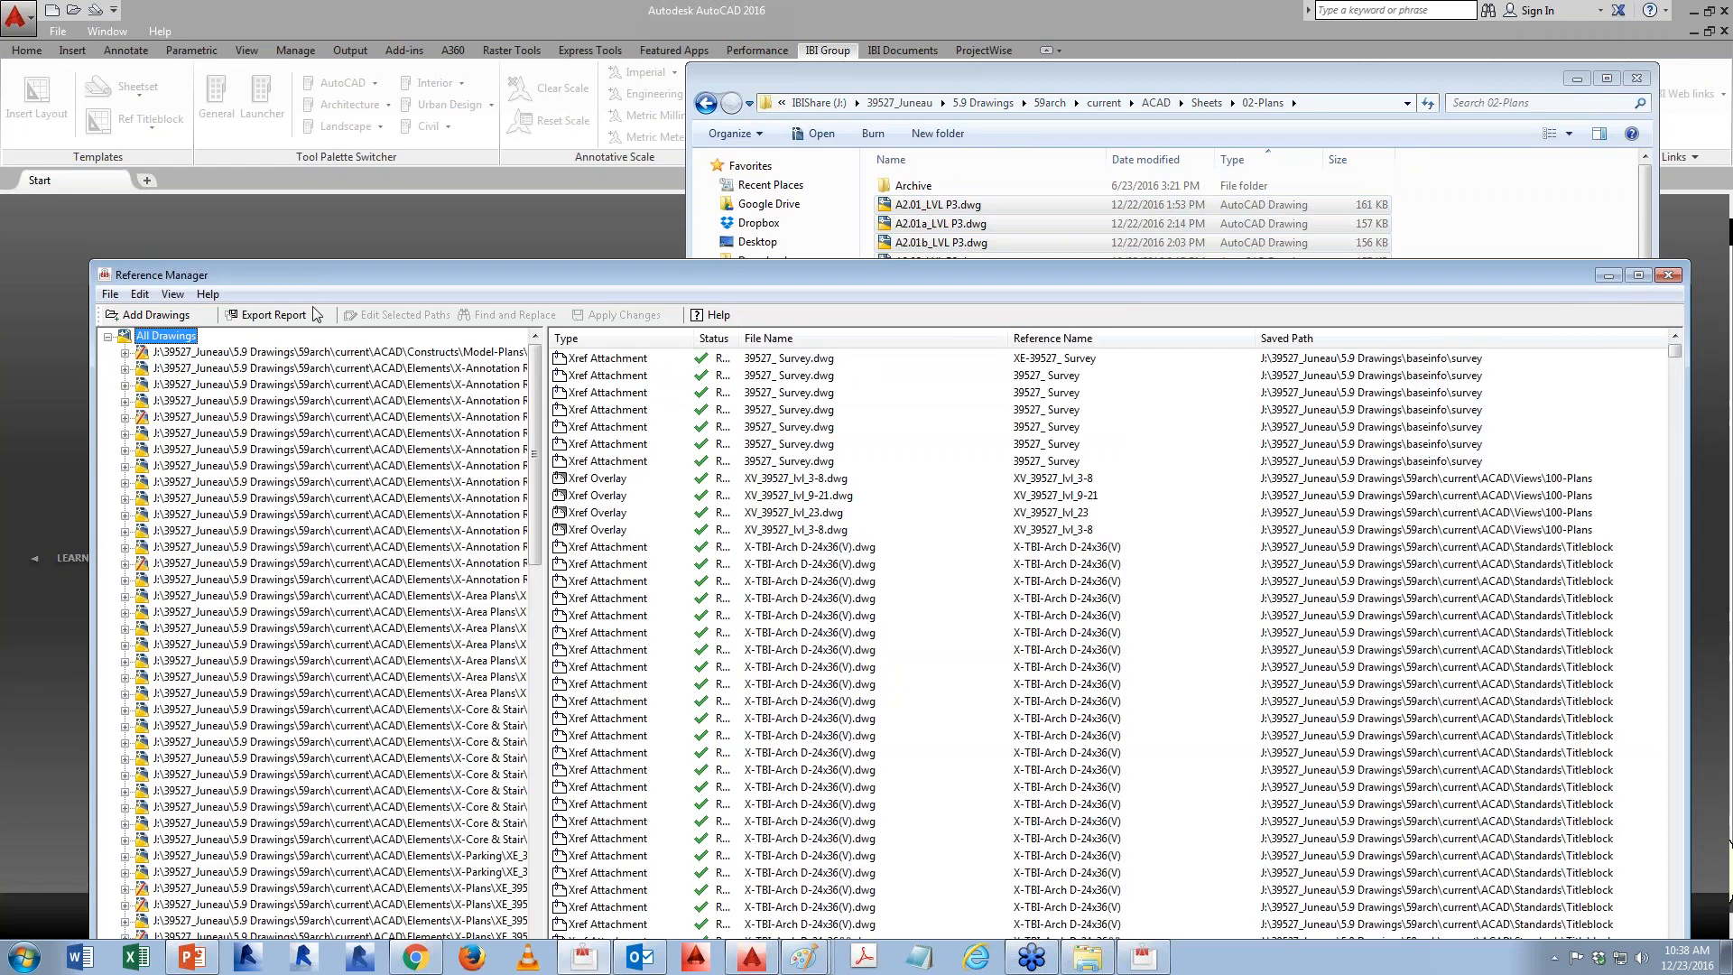
- Maximize Reference Manager and check the saved paths of the 39527_ Survey.dwg references
left_click_drag(793, 285, 809, 201)
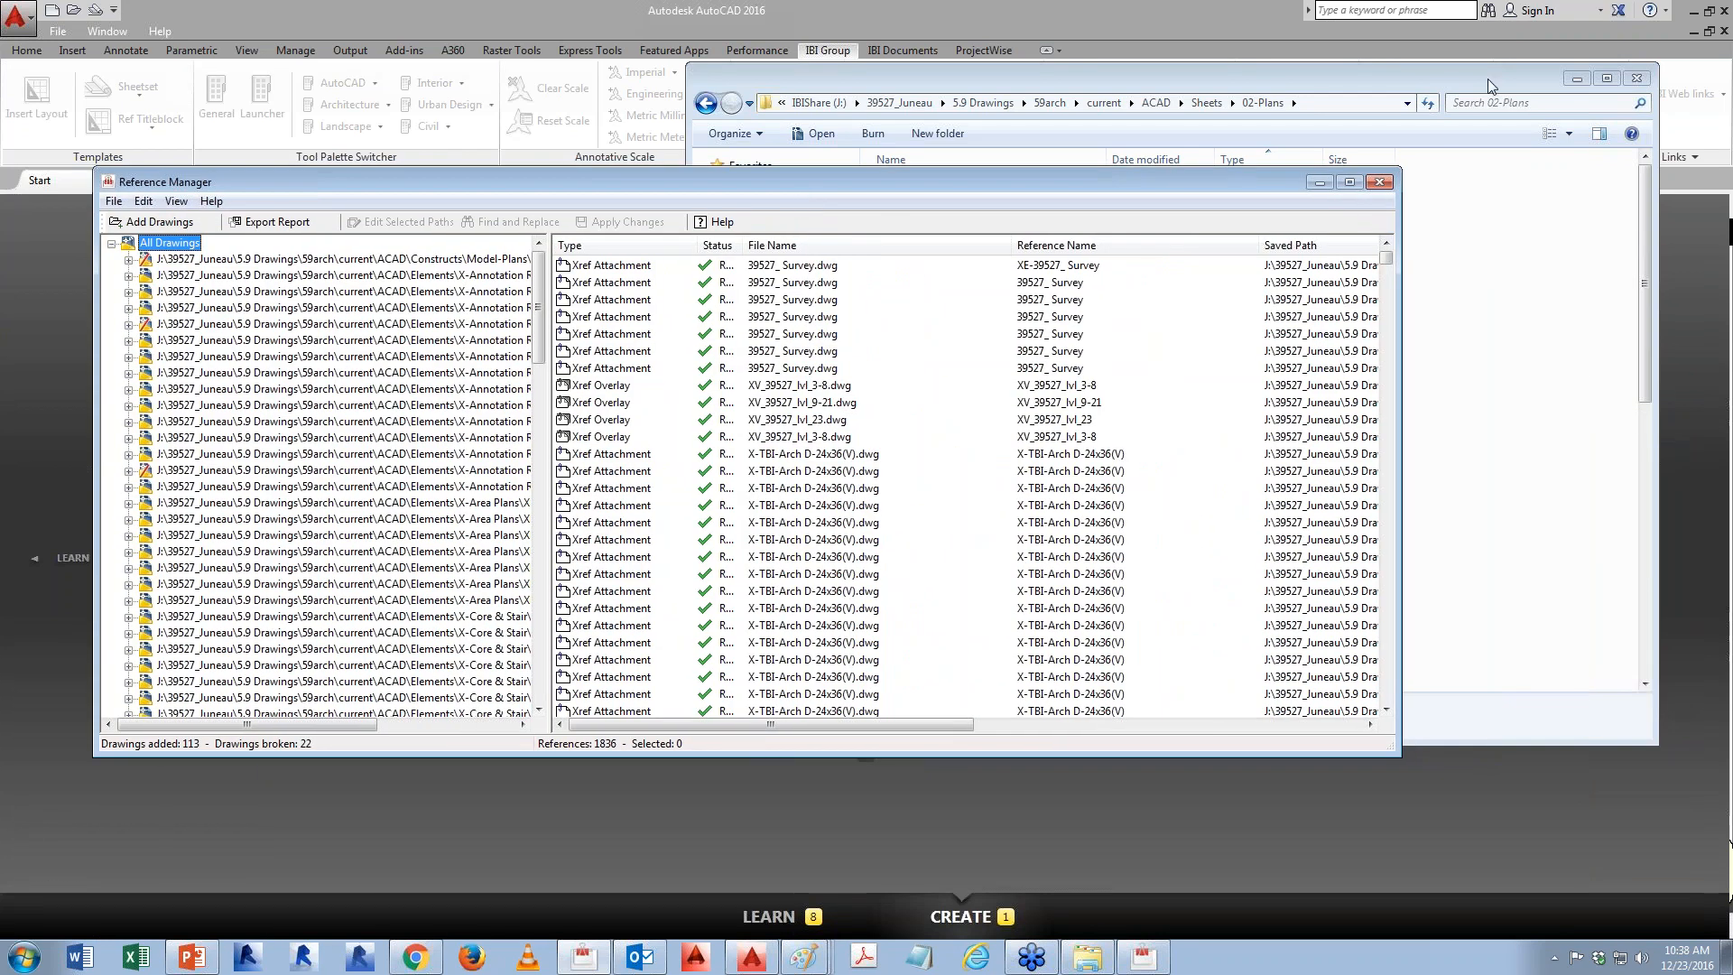
left_click(1480, 38)
left_click(1350, 182)
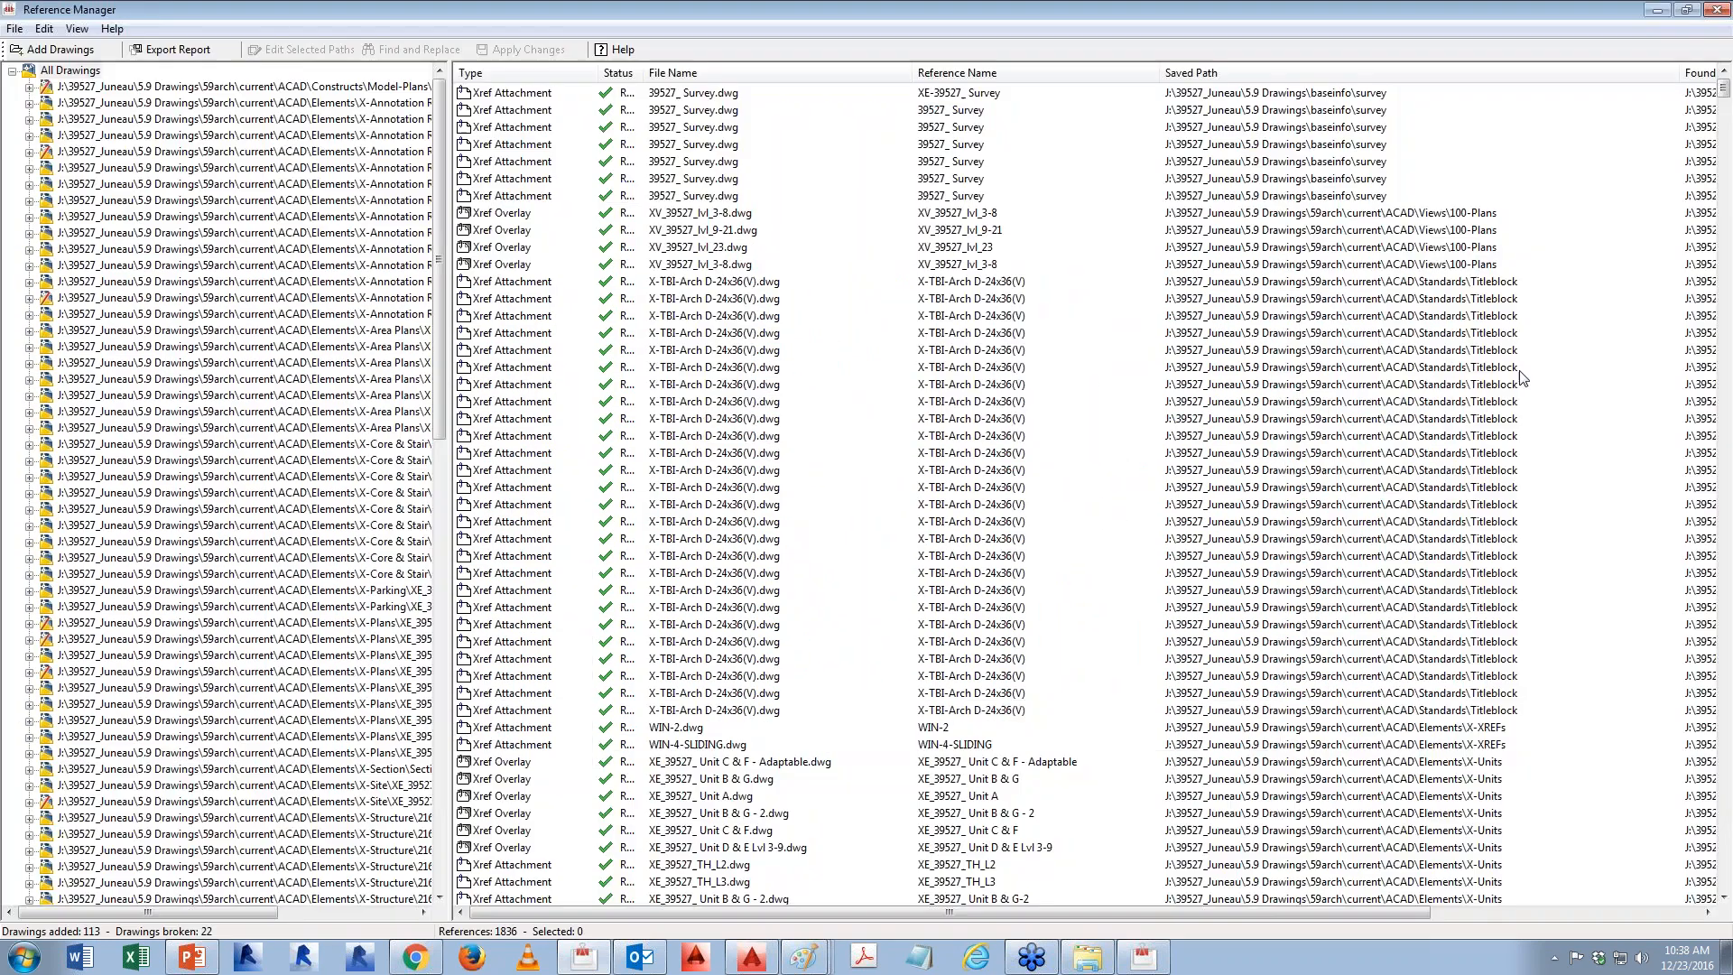
left_click(1344, 196)
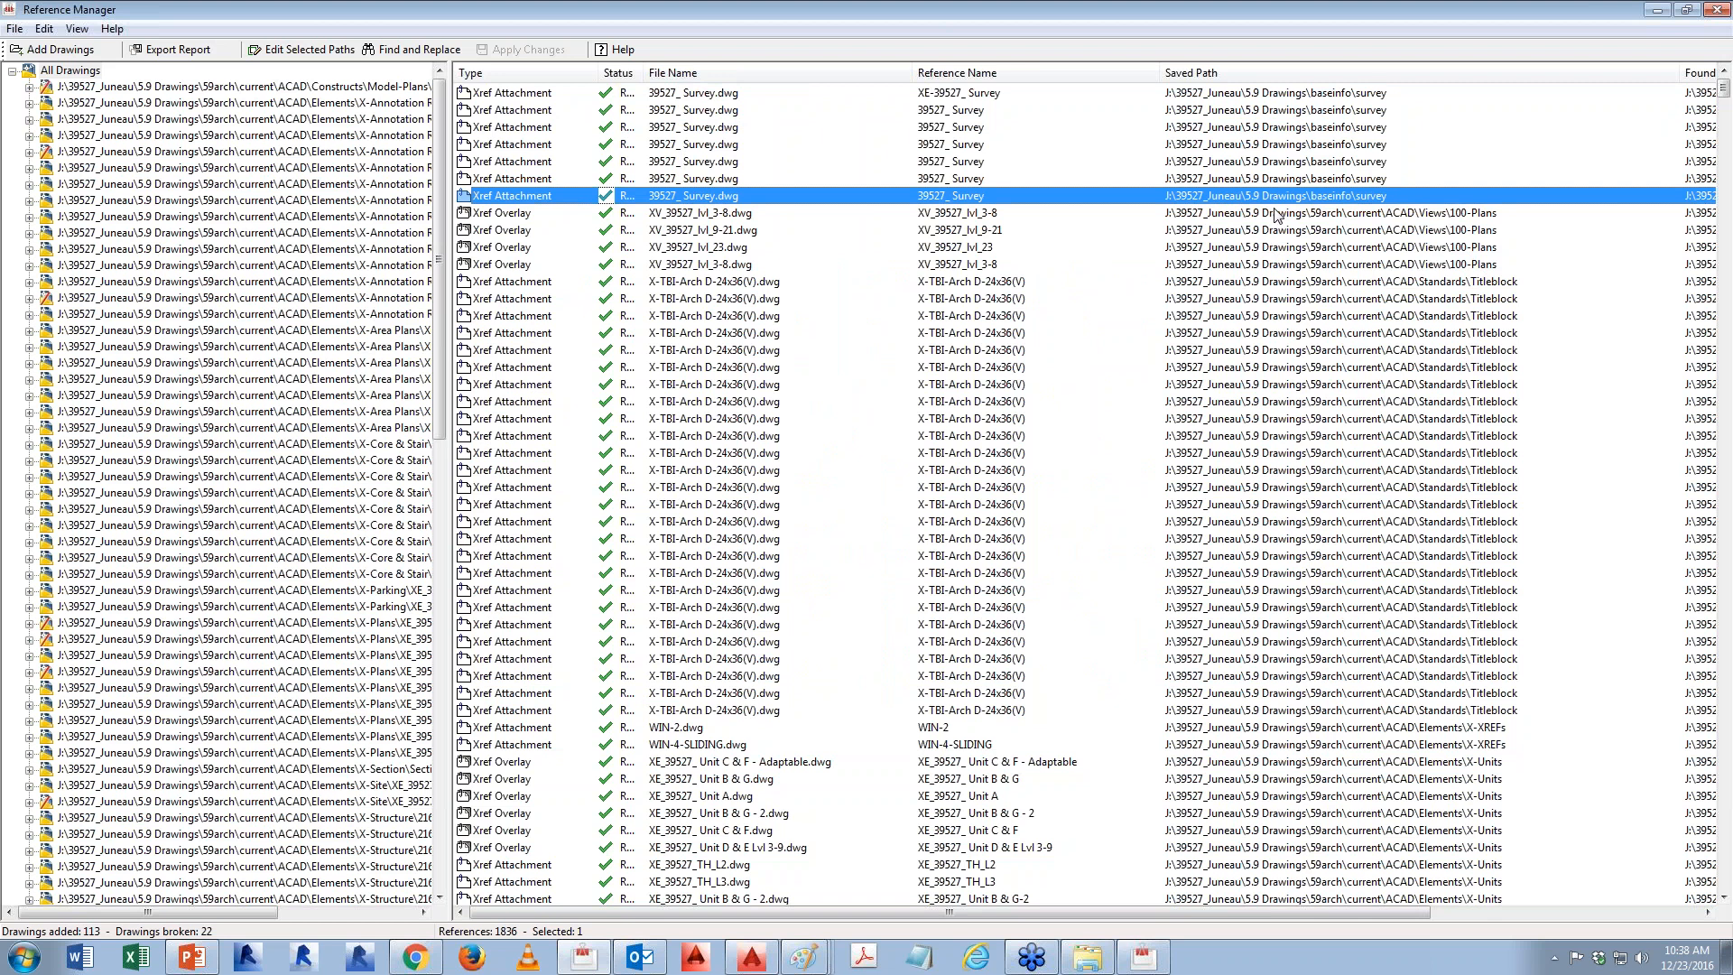
- Browse up to 5.9 Drawings in File Explorer and locate the original 39527_ Survey.dwg under baseinfo, returning to 5.9 Drawings
left_click(1088, 957)
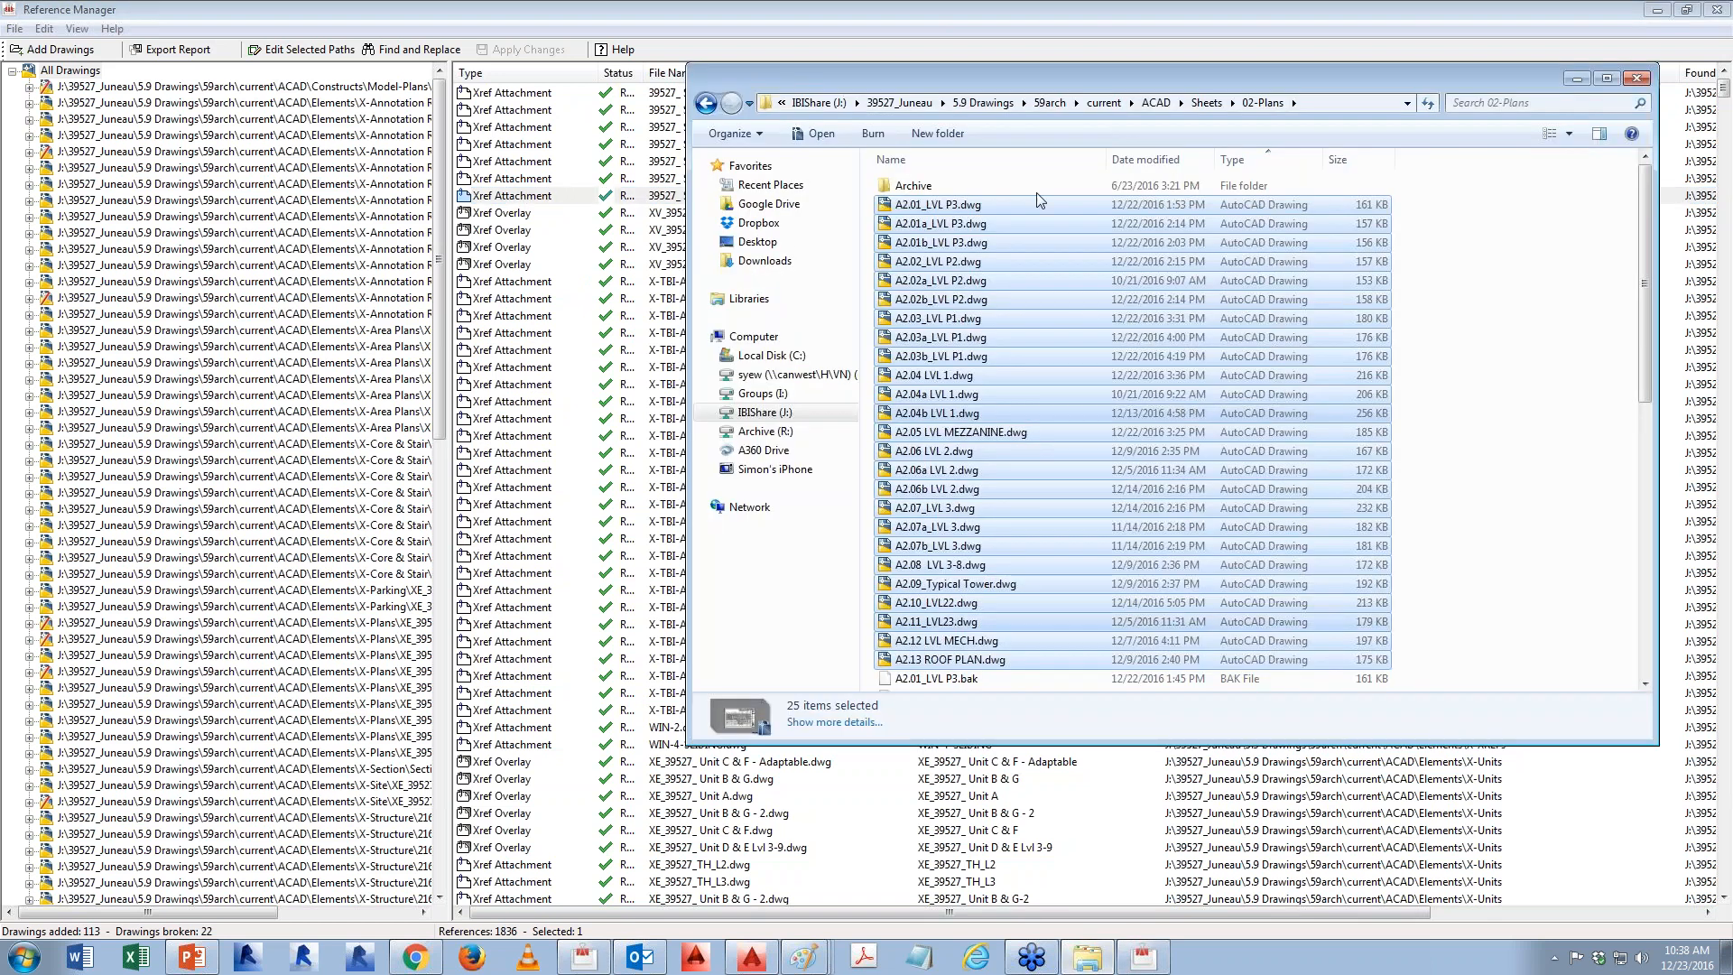
left_click(1194, 102)
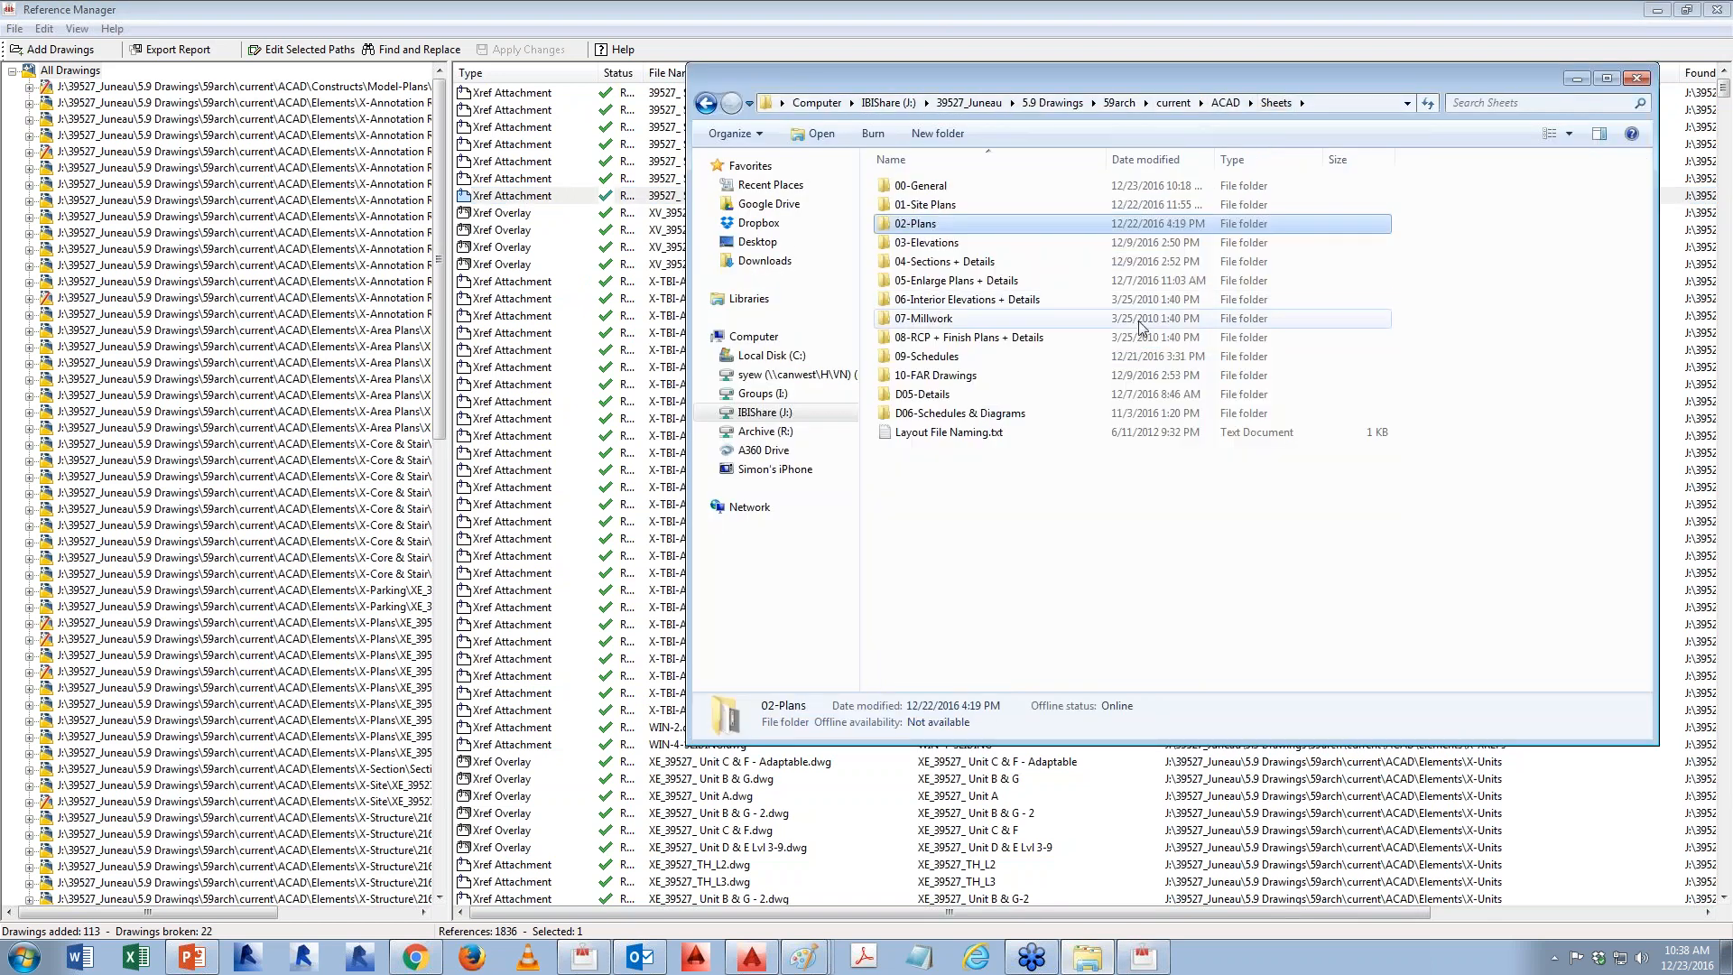
left_click(1224, 104)
left_click(1172, 105)
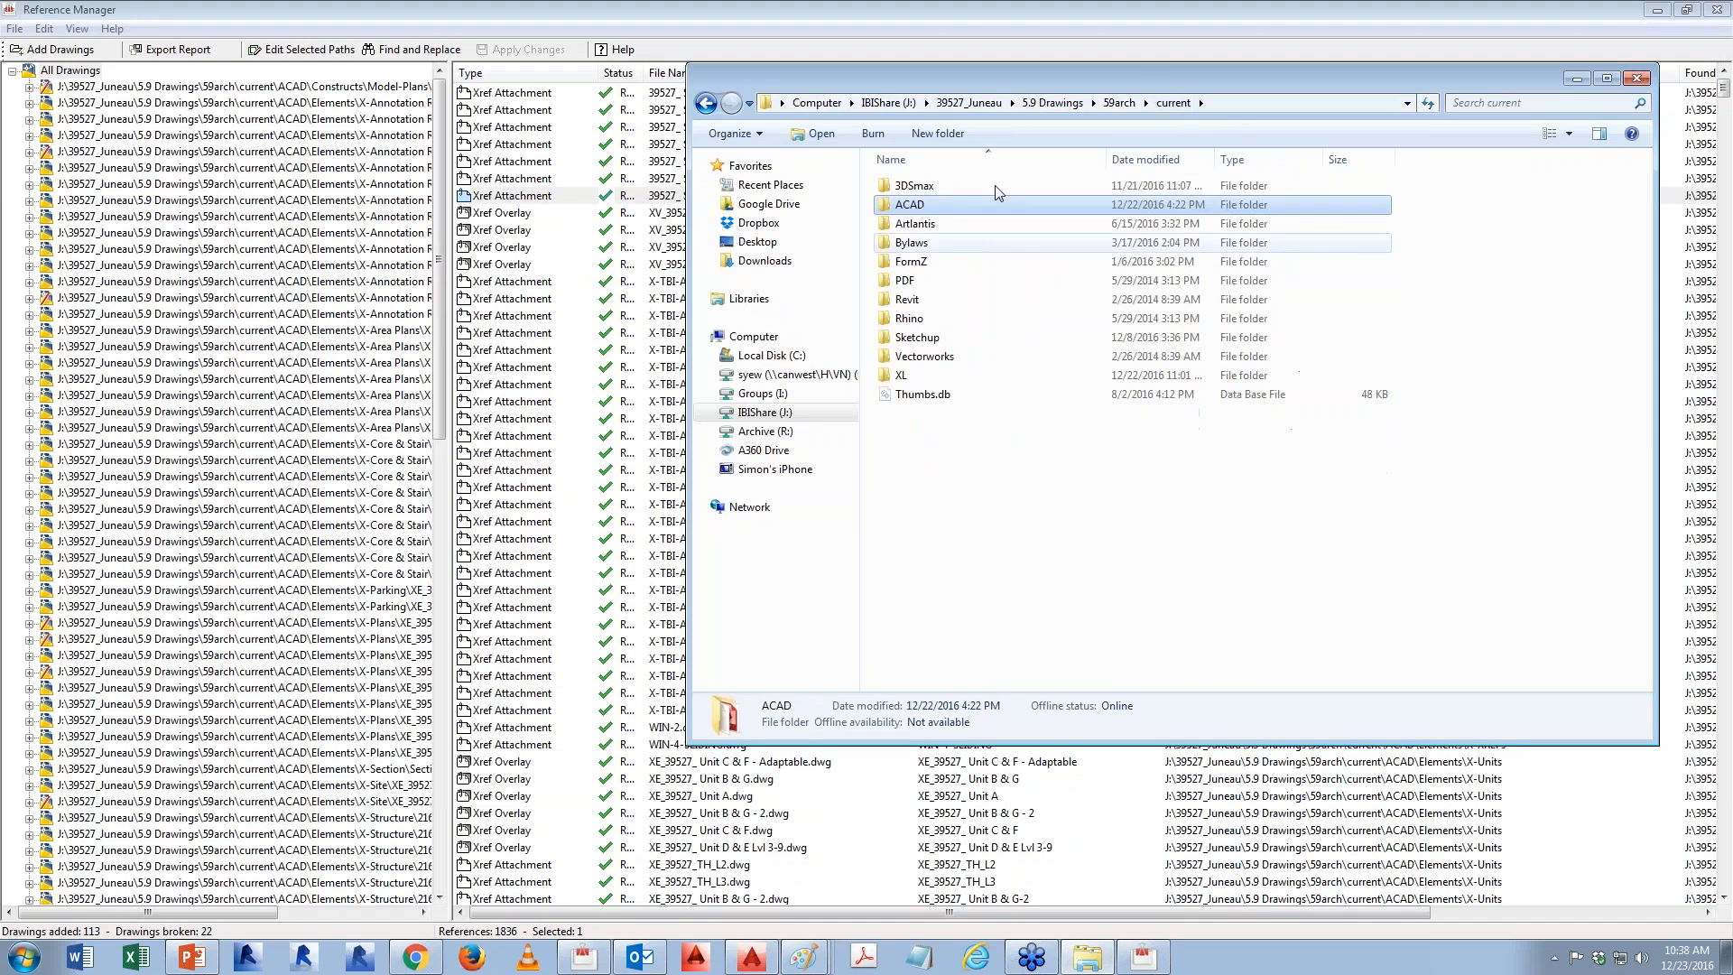
left_click(1119, 103)
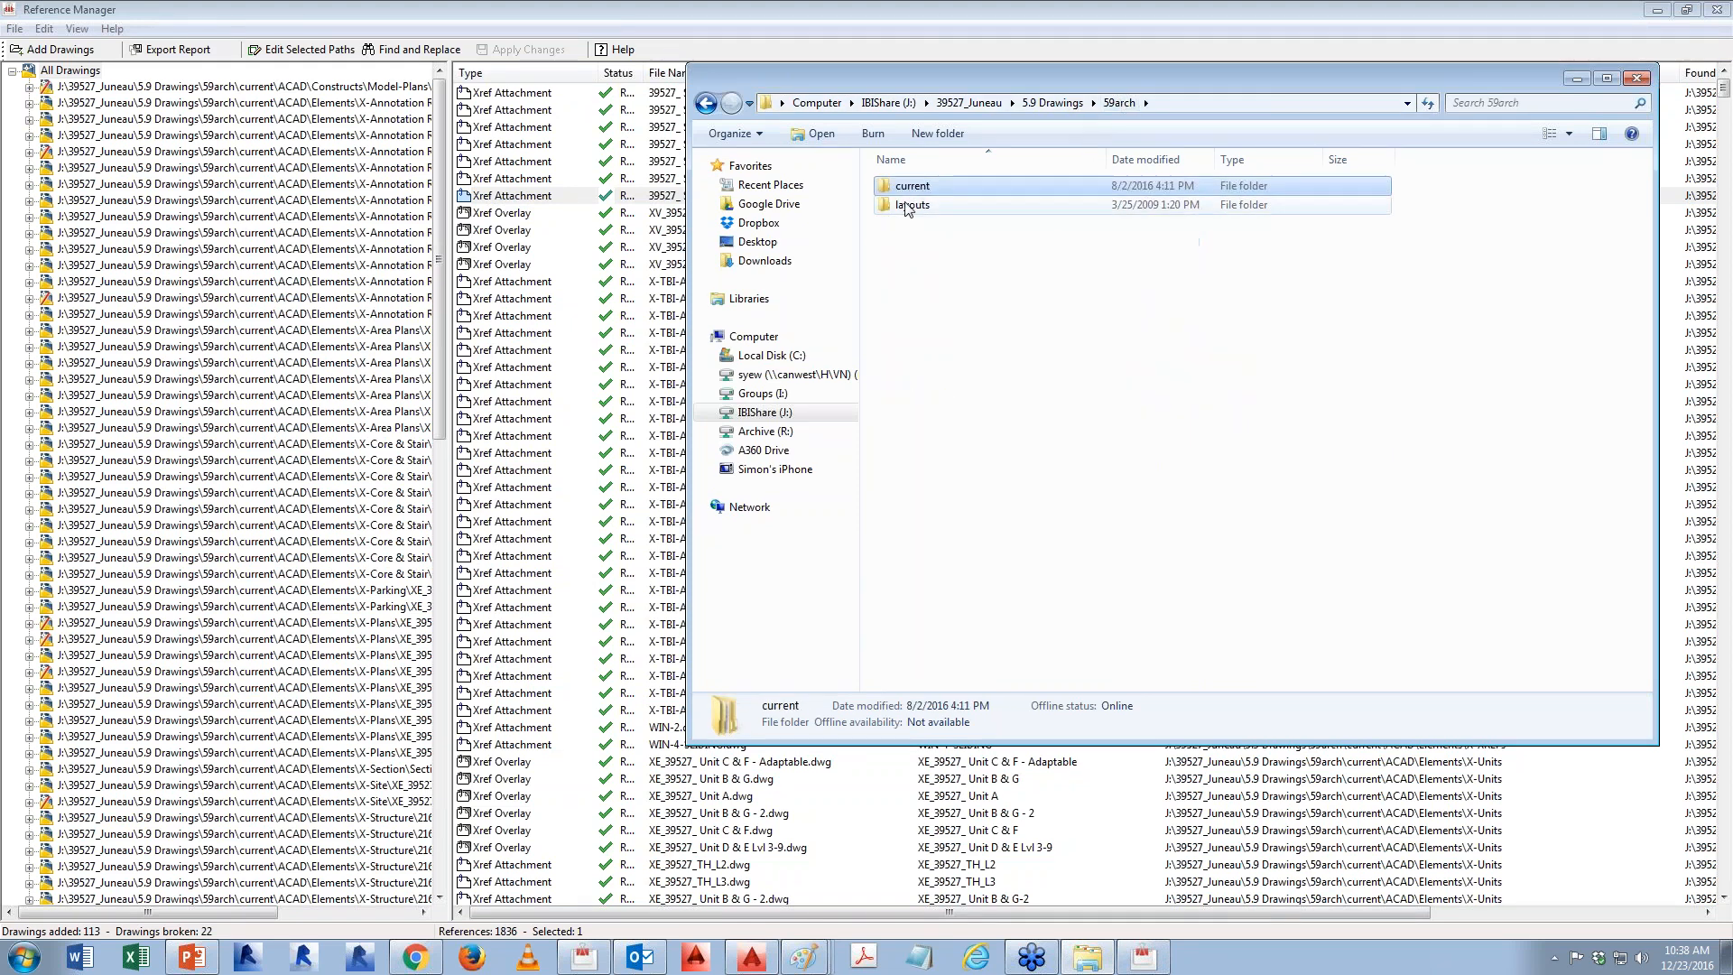
left_click(1052, 103)
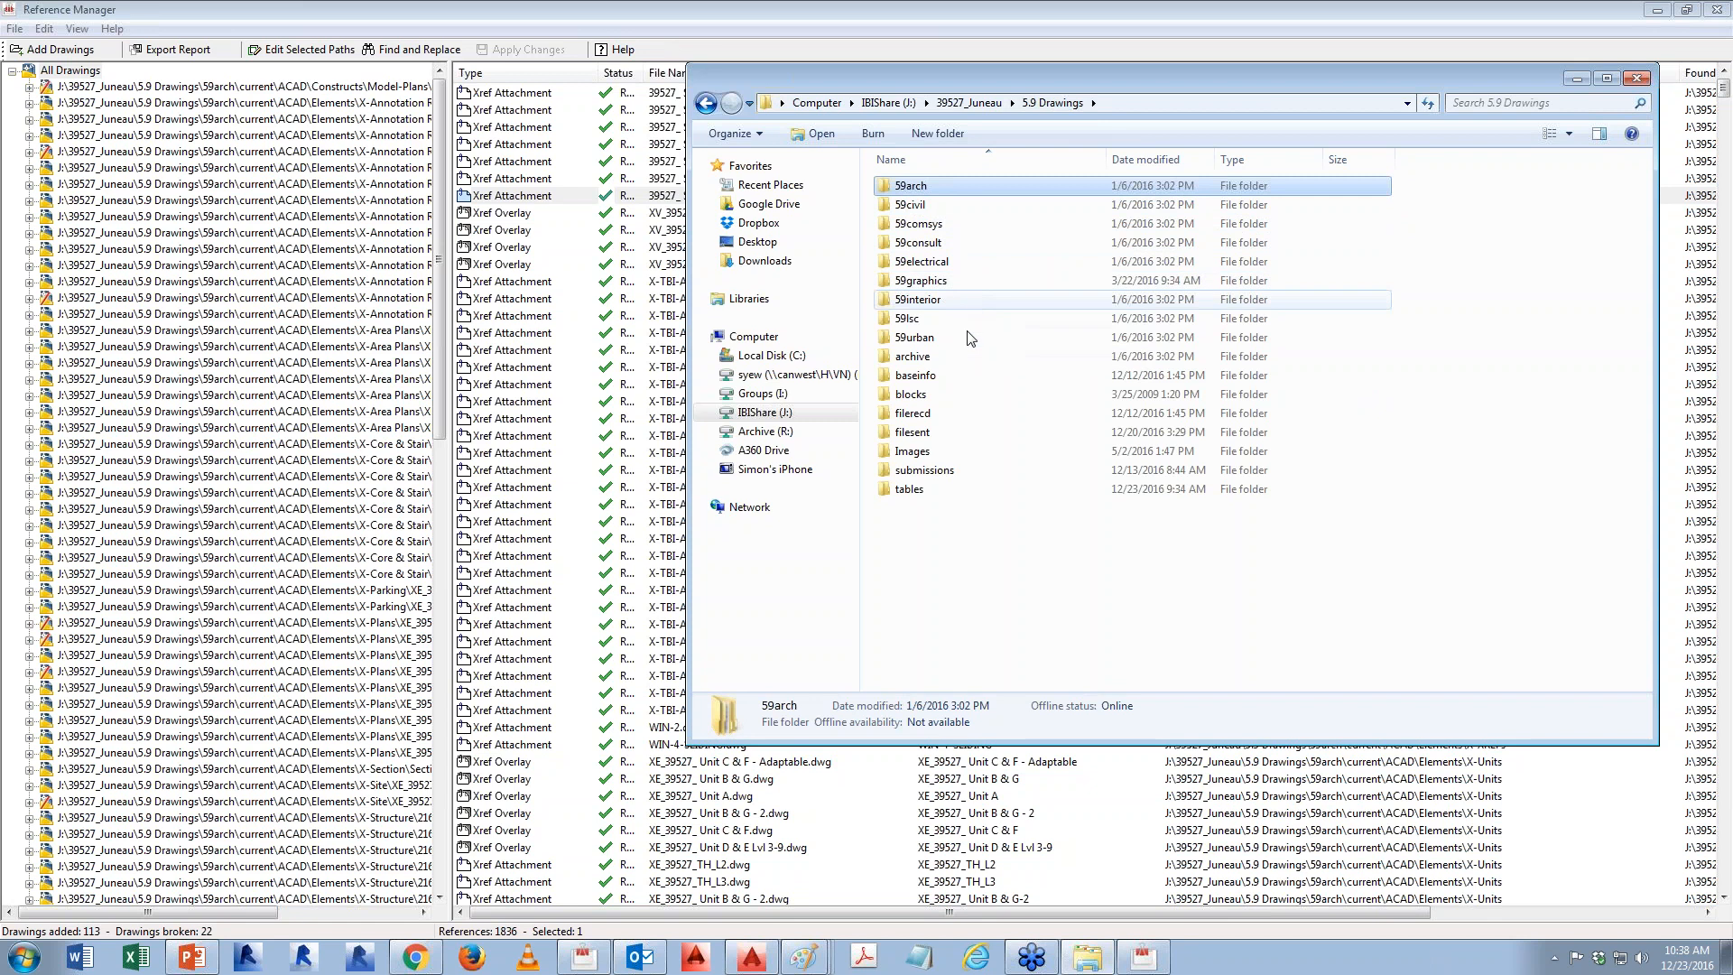
double_click(933, 375)
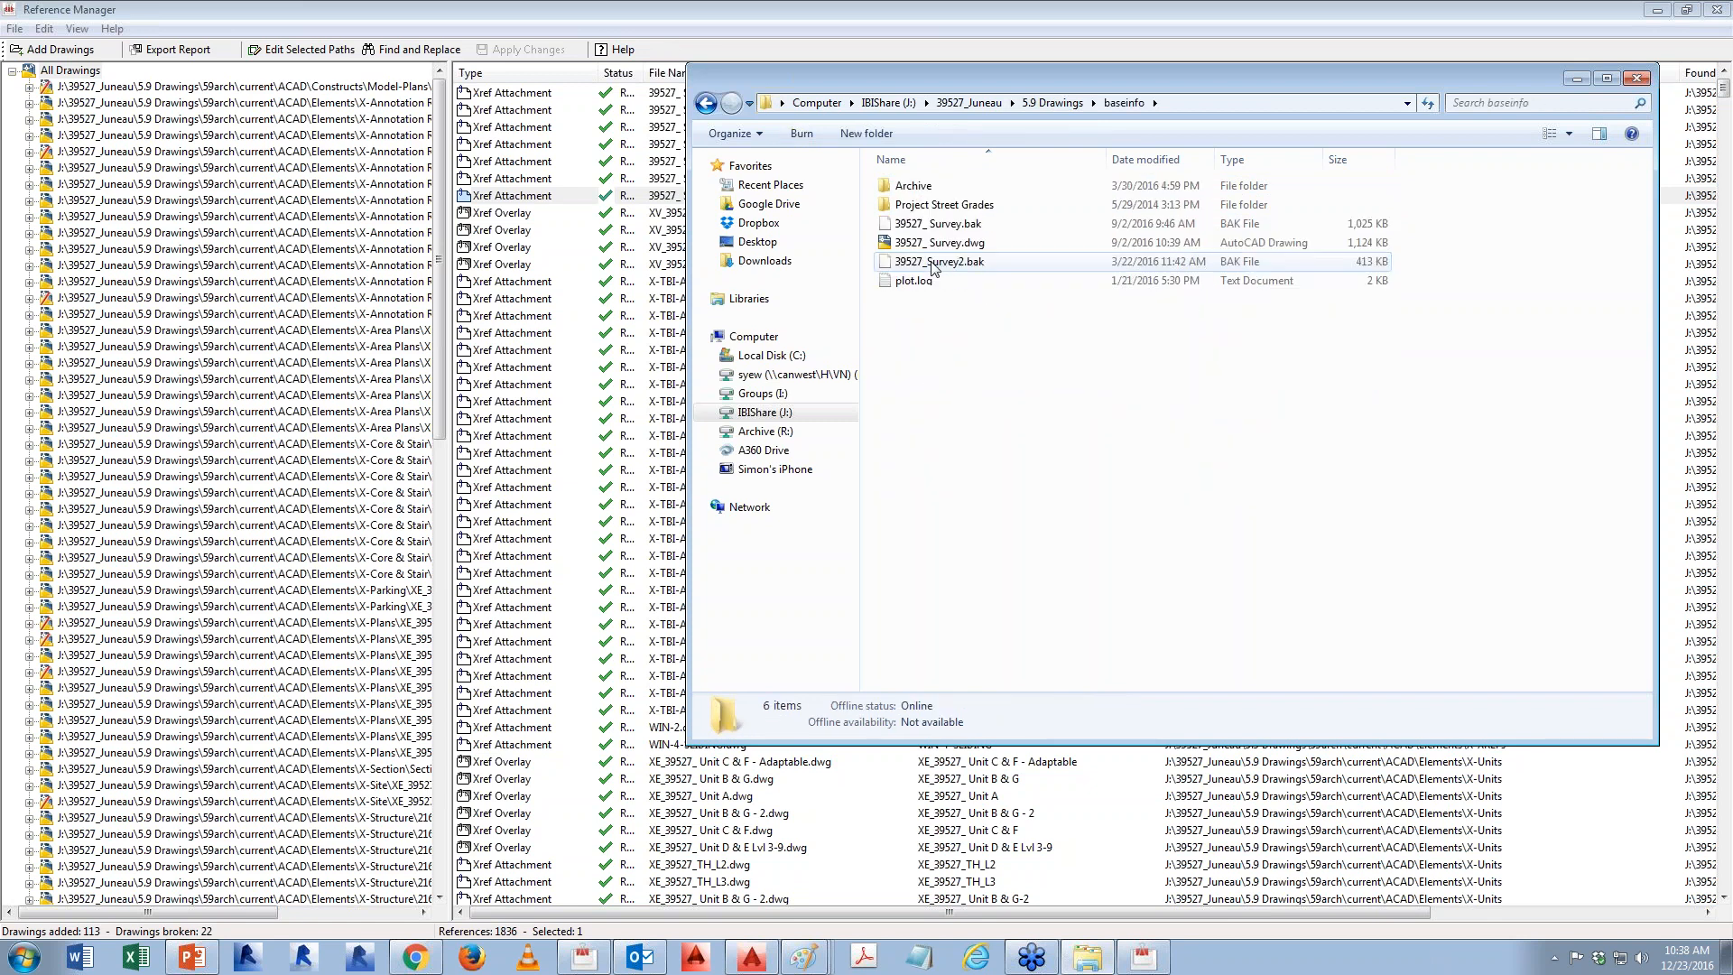
left_click(950, 249)
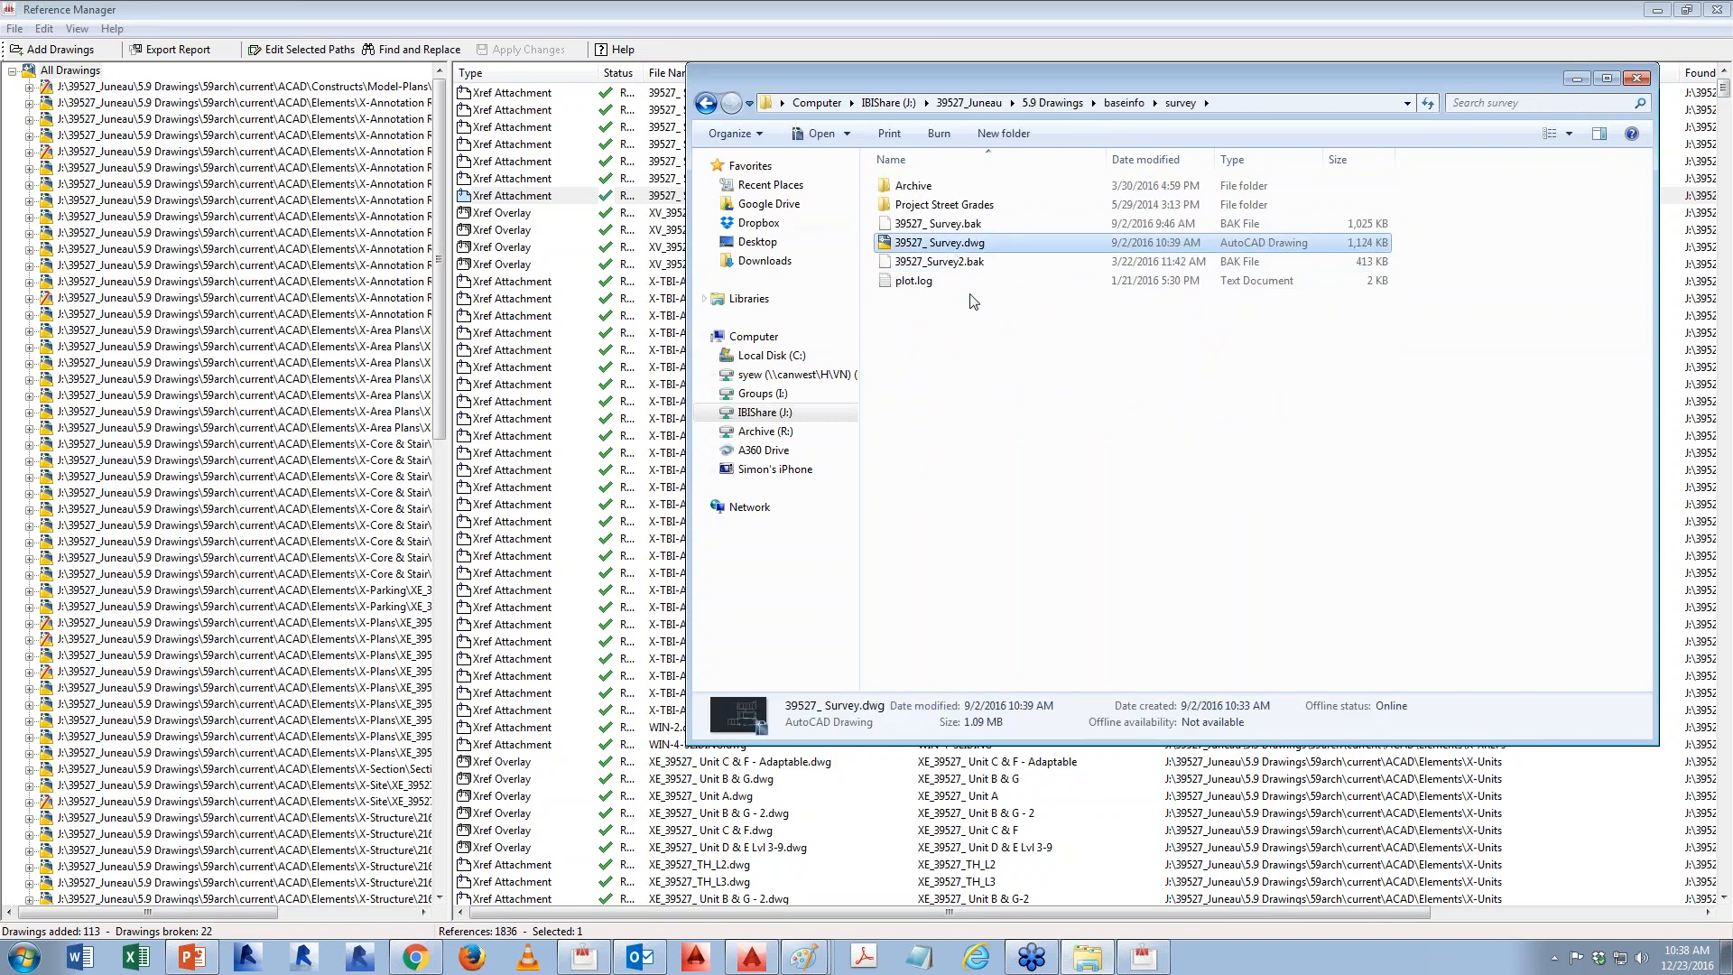
left_click(706, 103)
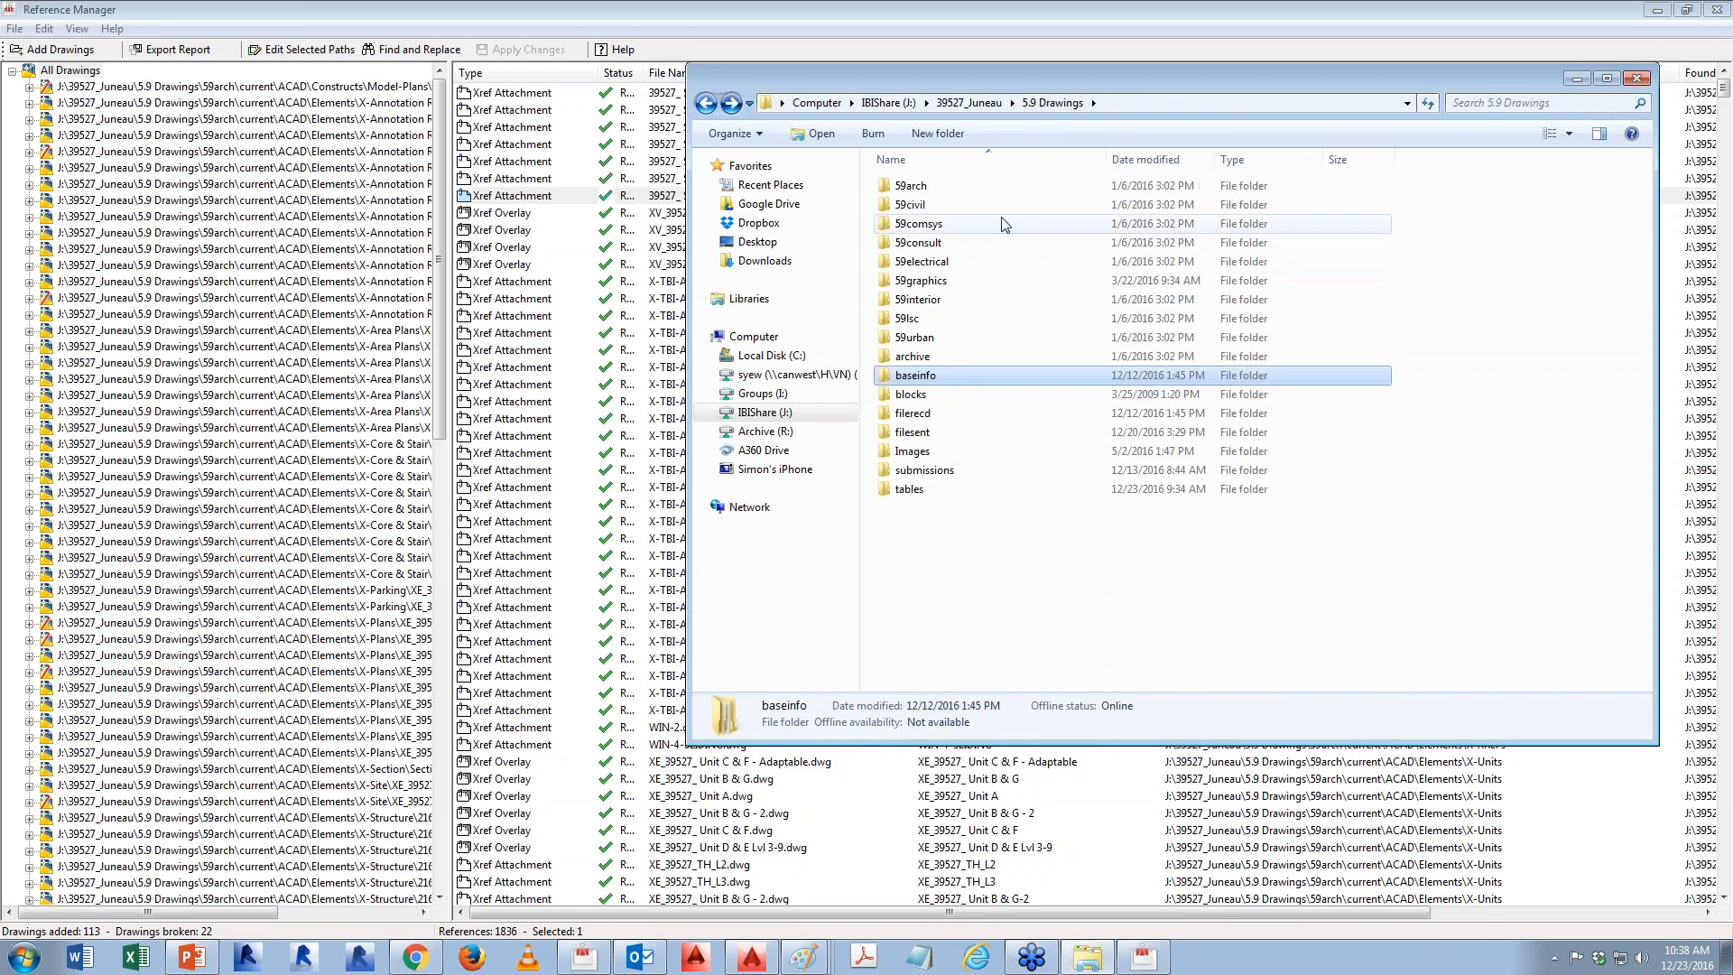
- Open the 59arch\current\ACAD\Elements\X-Survey folder and copy its full path, then return to Reference Manager
double_click(920, 186)
double_click(914, 185)
left_click(919, 208)
double_click(919, 206)
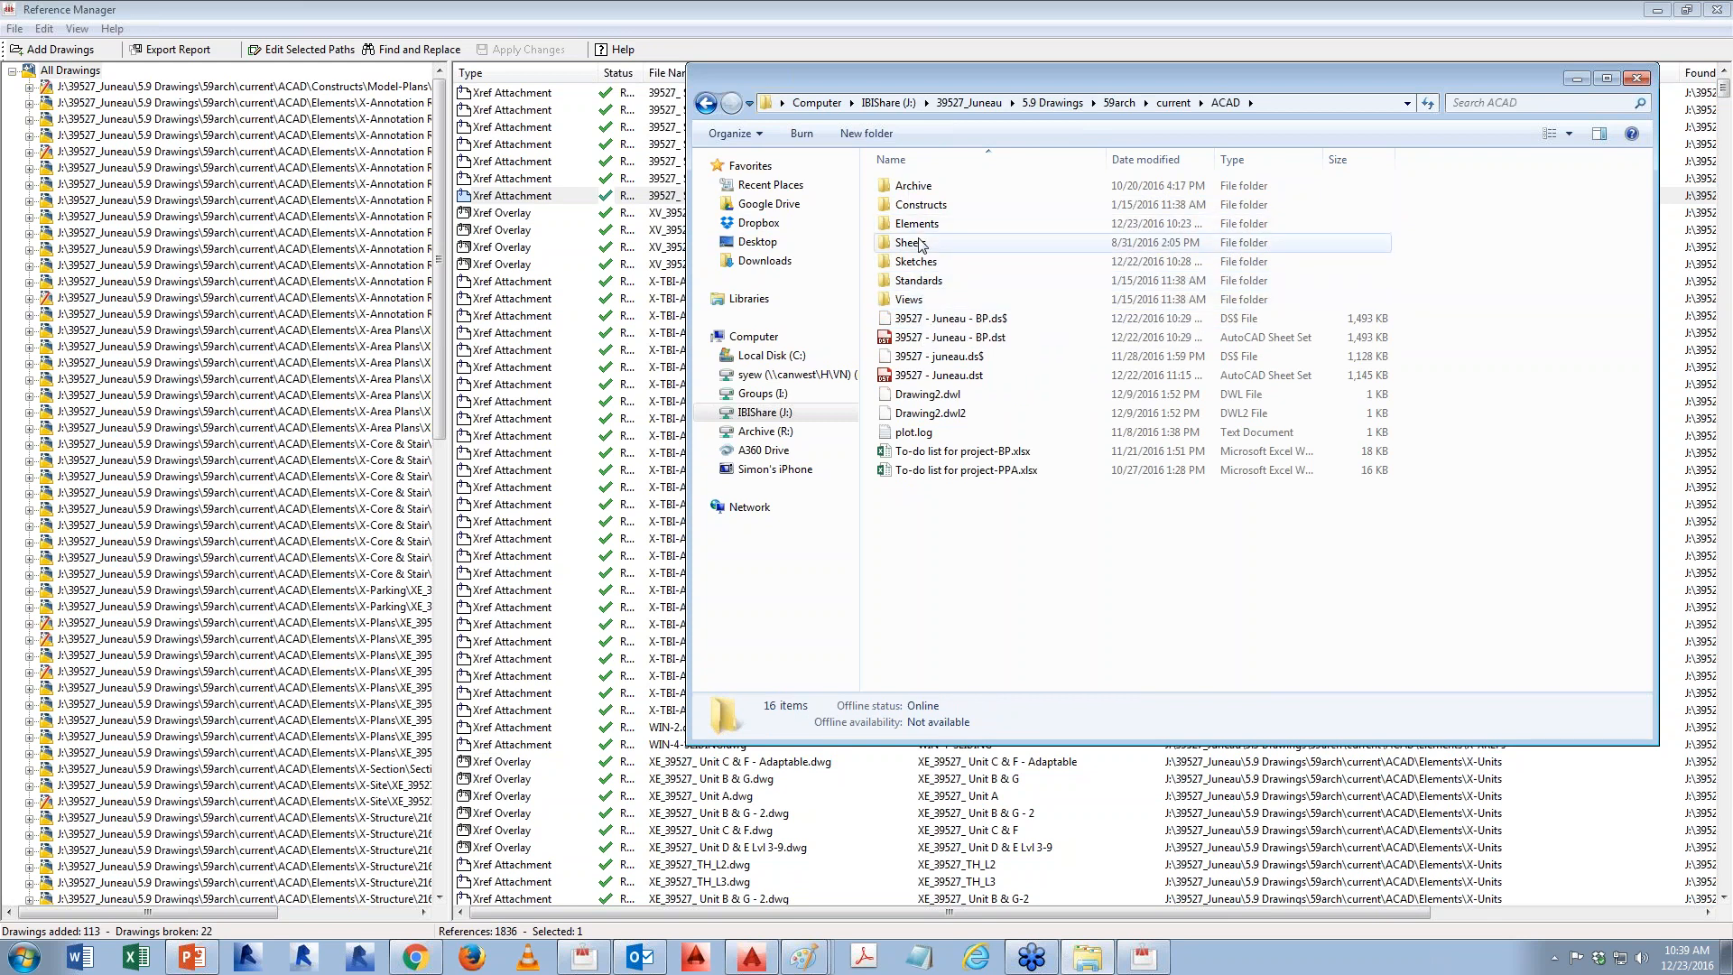
double_click(919, 222)
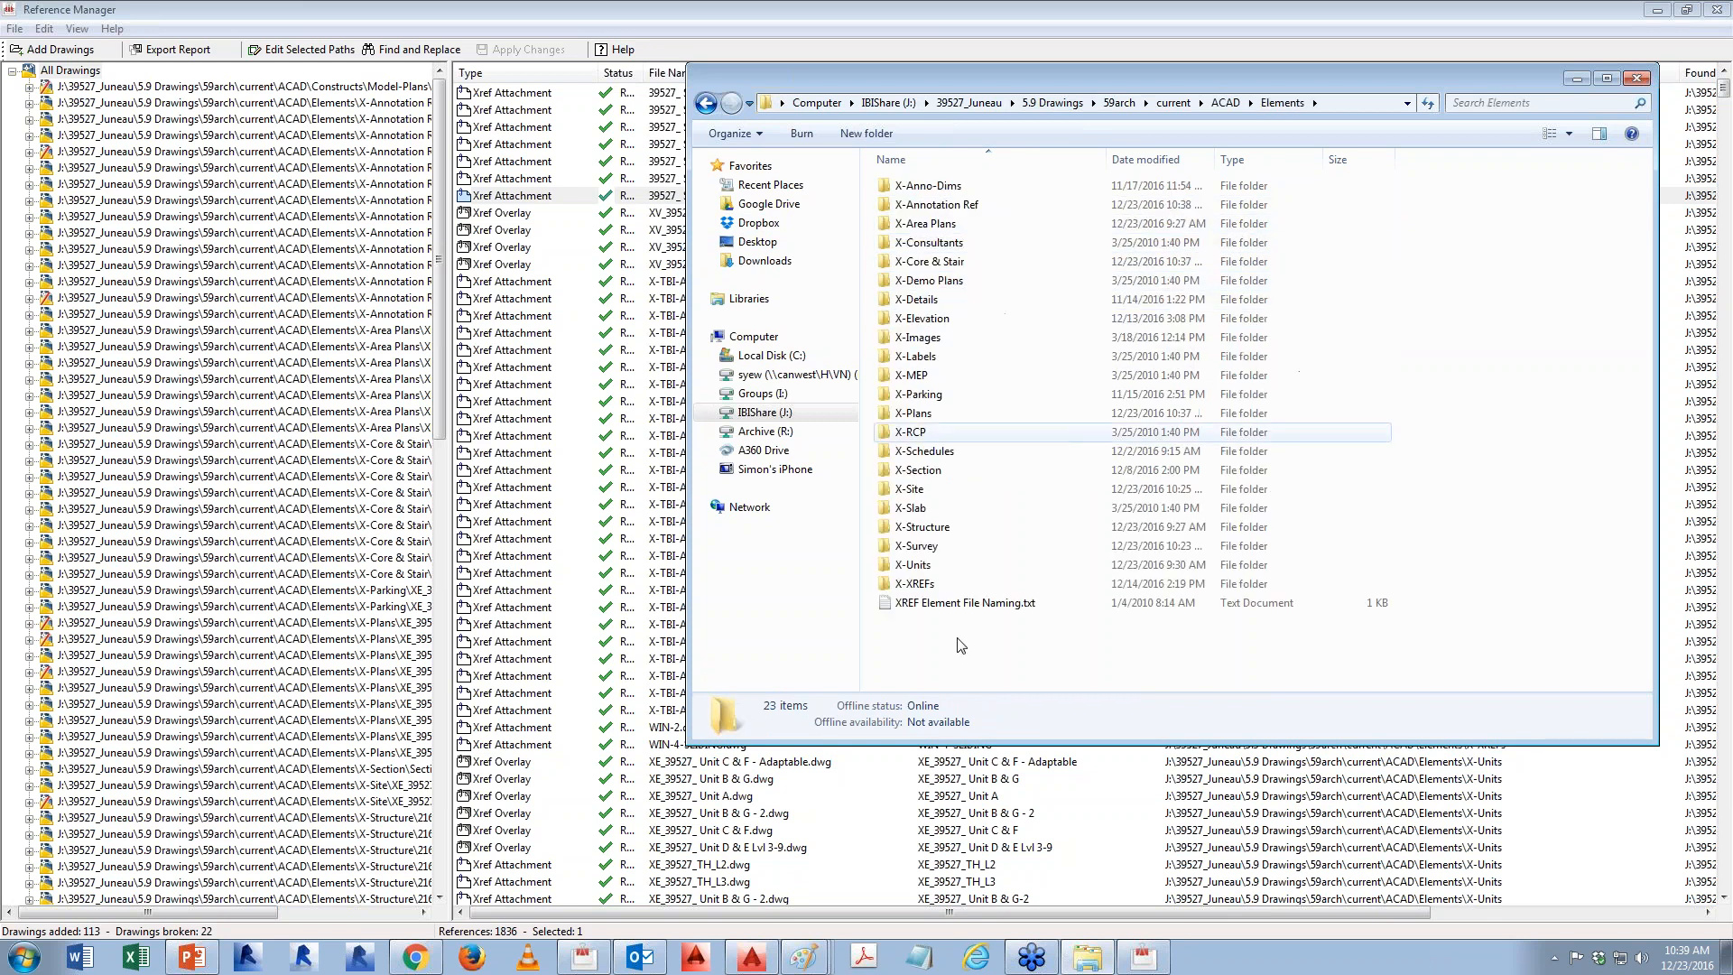
double_click(917, 547)
left_click(1314, 105)
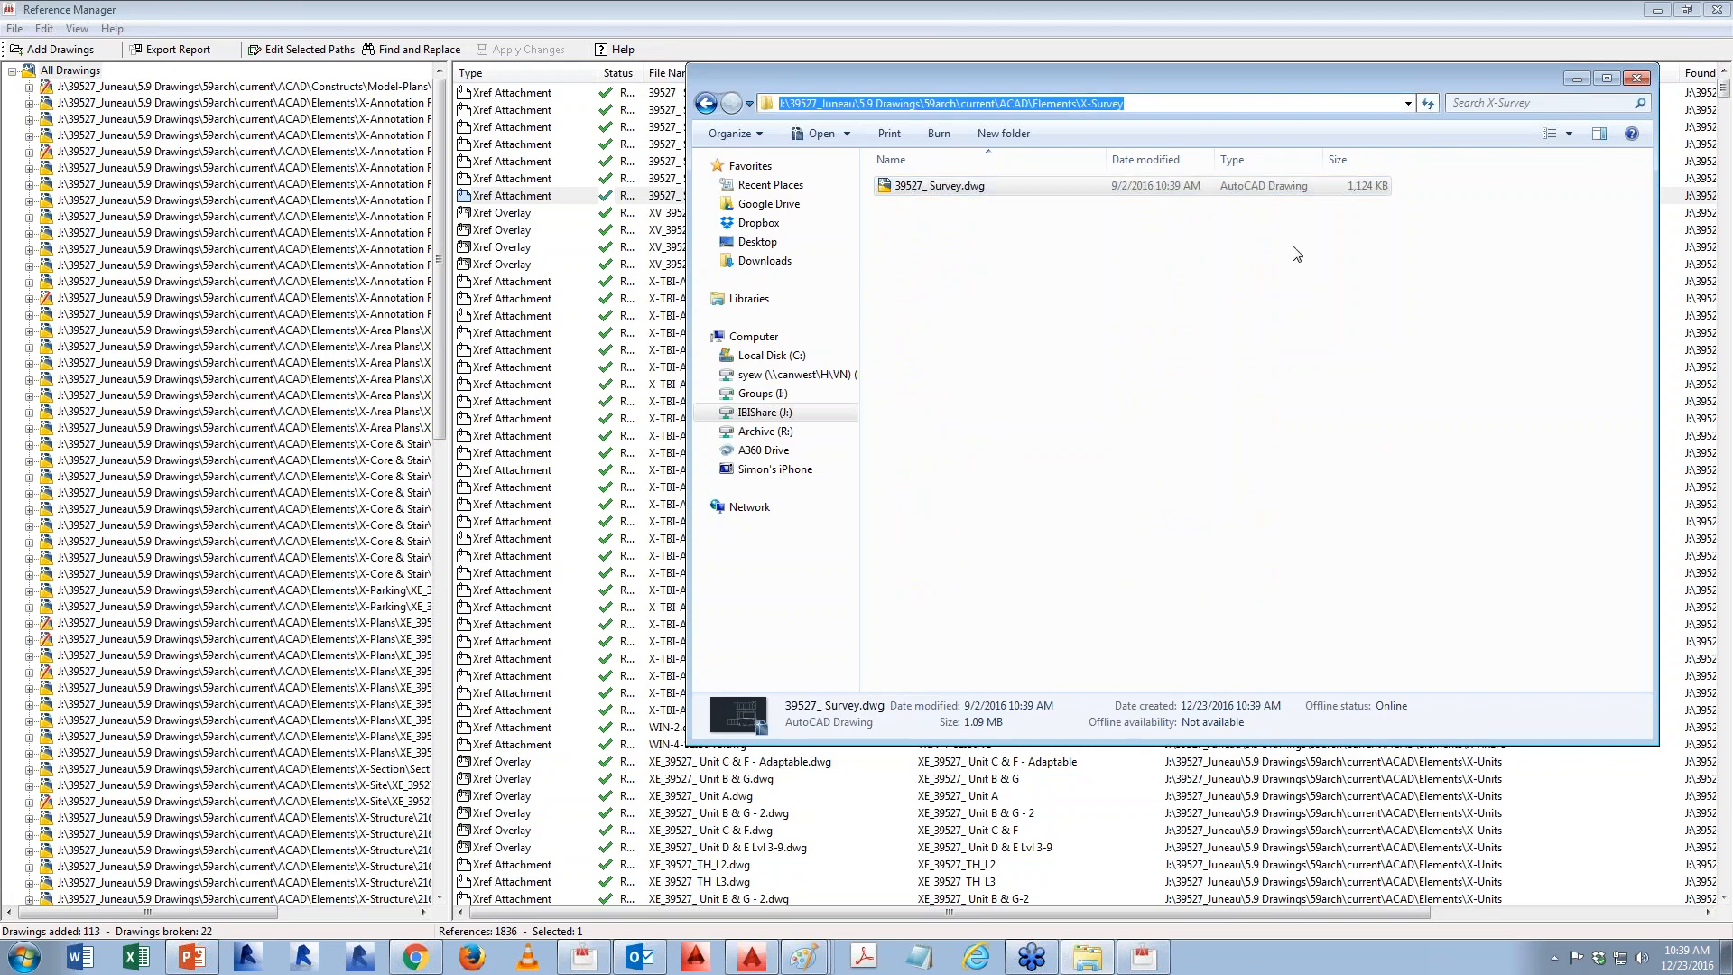
left_click(1582, 83)
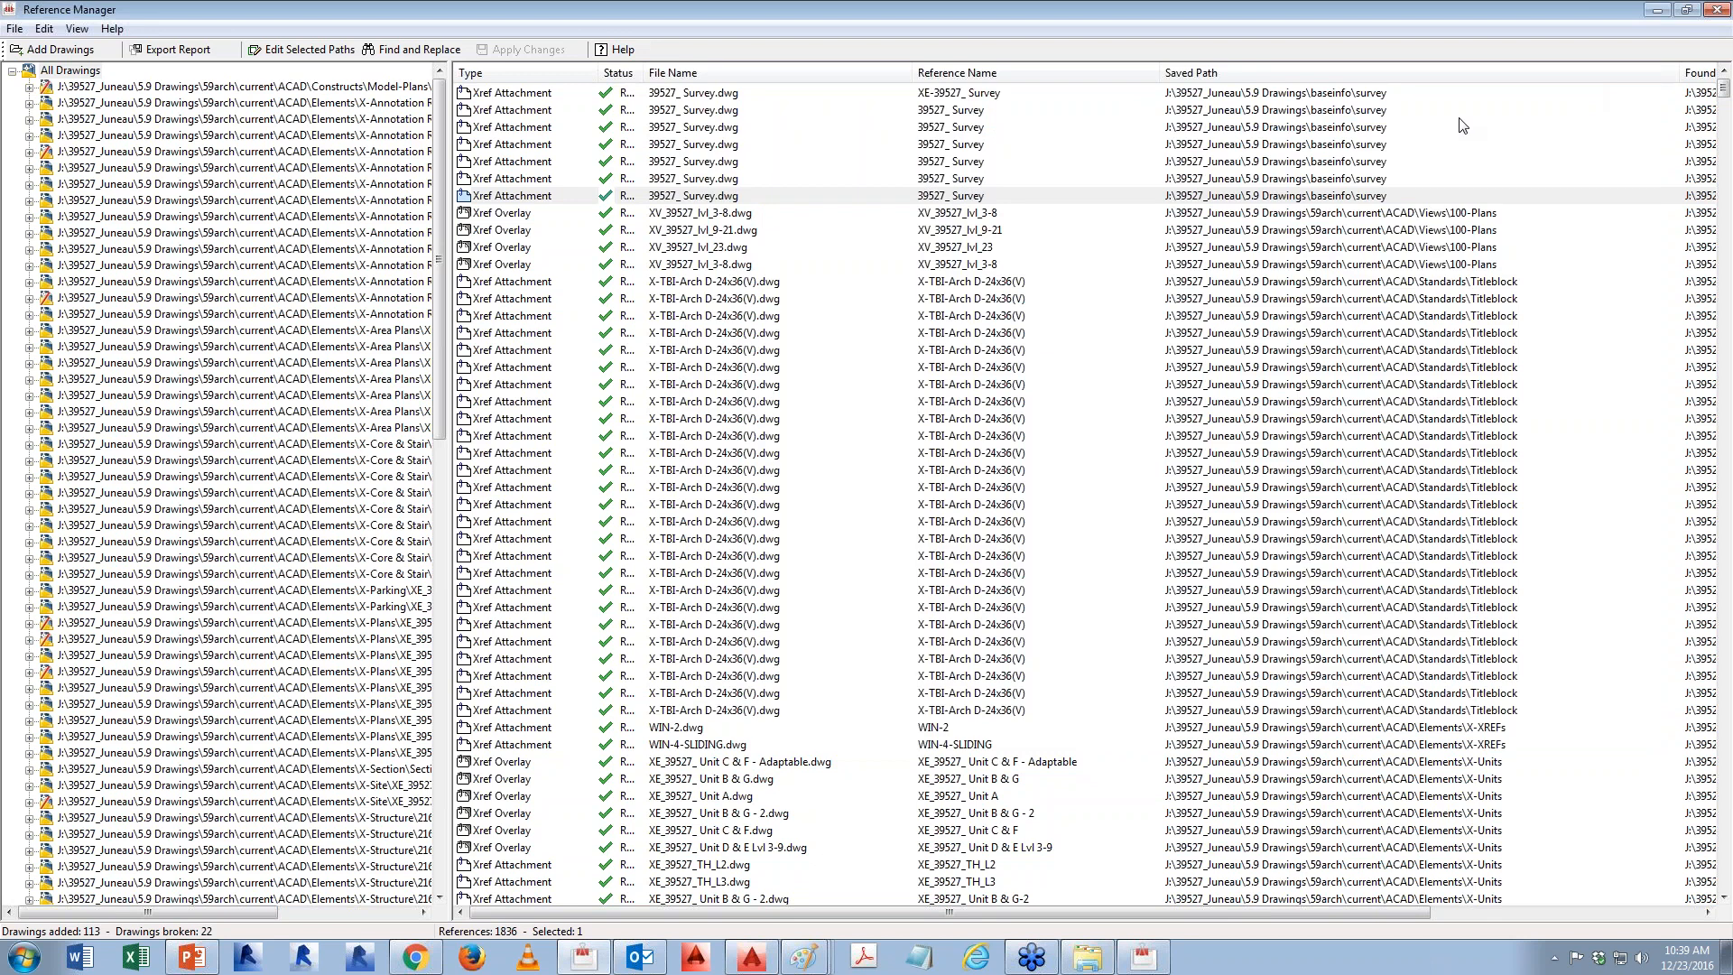
- Set the saved path of all 39527_ Survey.dwg references to the relative path ..\..\Elements\X-Survey
left_click(1278, 94)
left_click(1304, 193, "shift")
right_click(1296, 154)
left_click(1354, 261)
type("J:\\39527_Juneau\\5.9 Drawings\\59arch\\current\\ACAD\\Elements\\X-Survey")
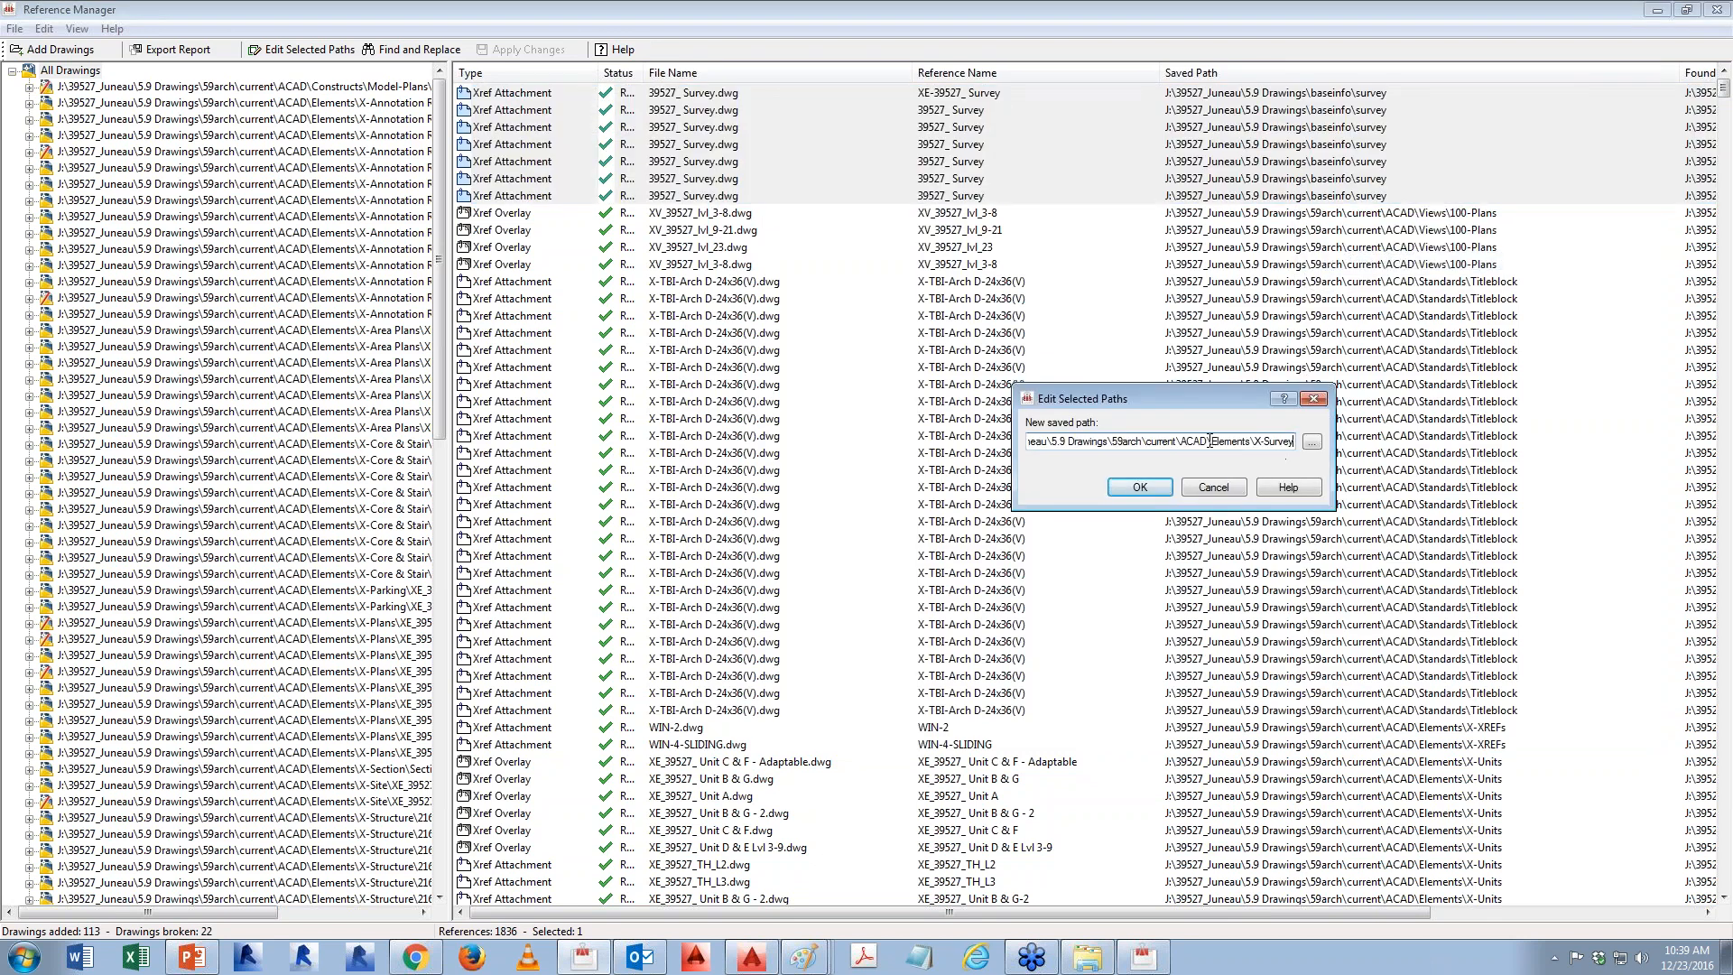
key("shift+Home")
key("BackSpace")
type("..\\..\\")
key("Return")
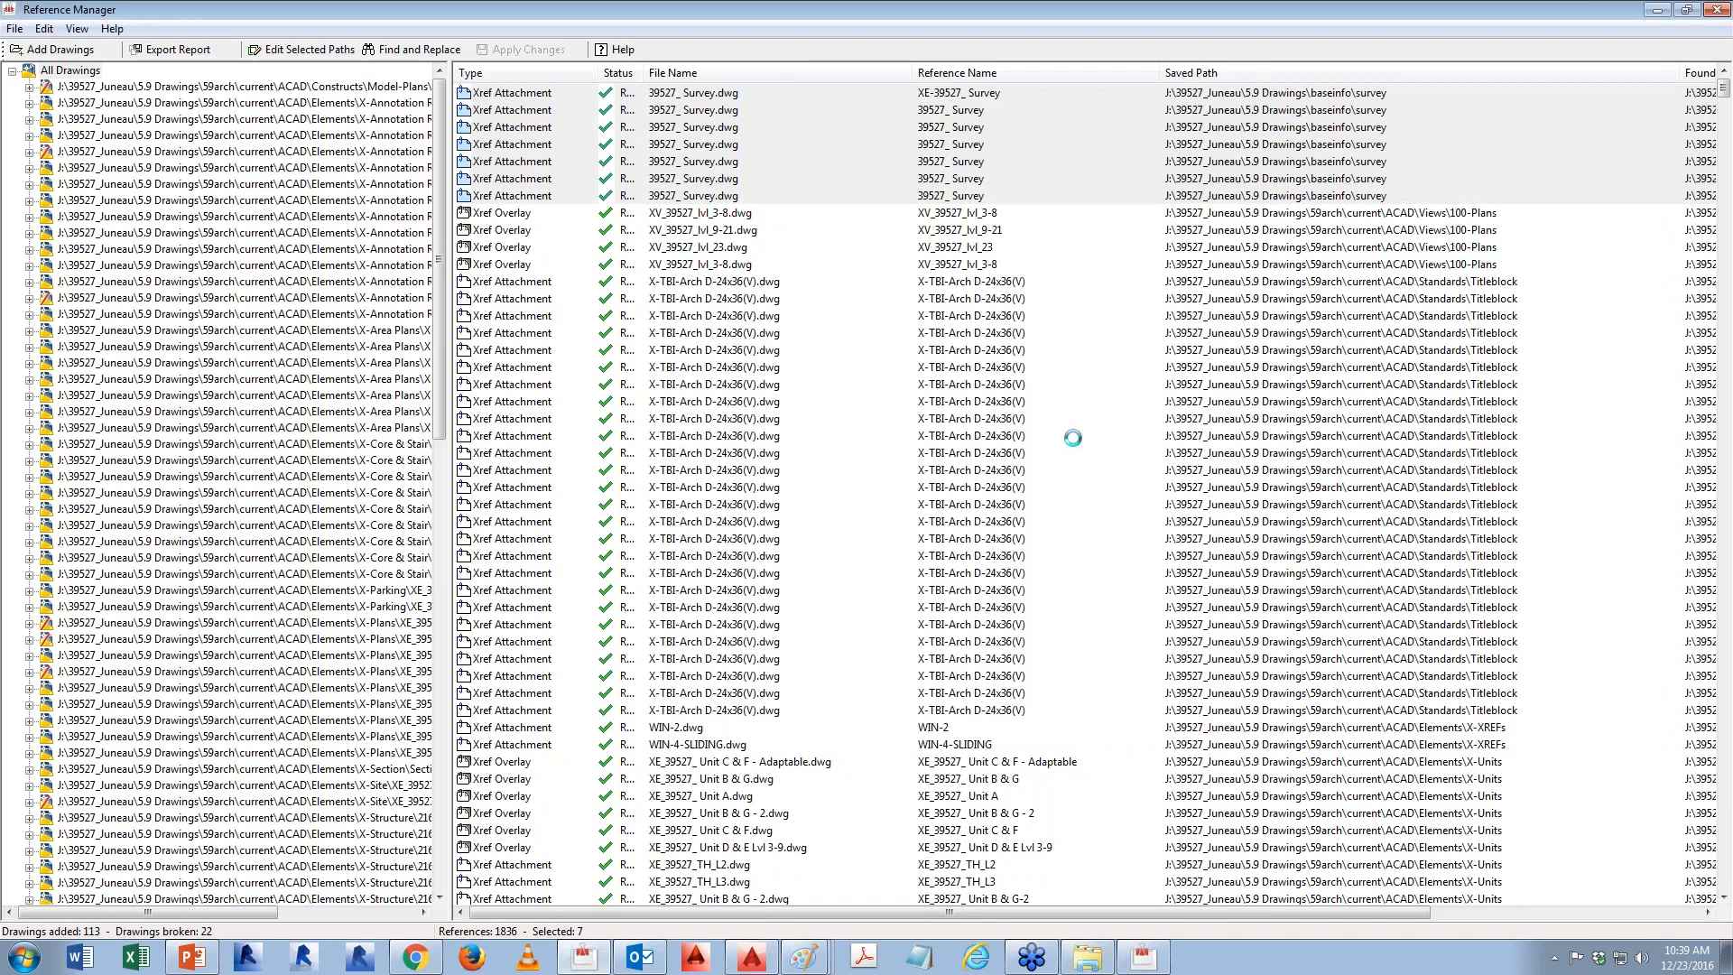
- List the references of all drawings and set the saved path of every X-TBI-Arch D-24x36(V).dwg attachment to ..\..\Standards\Titleblock
left_click_drag(443, 500, 467, 92)
left_click(69, 70)
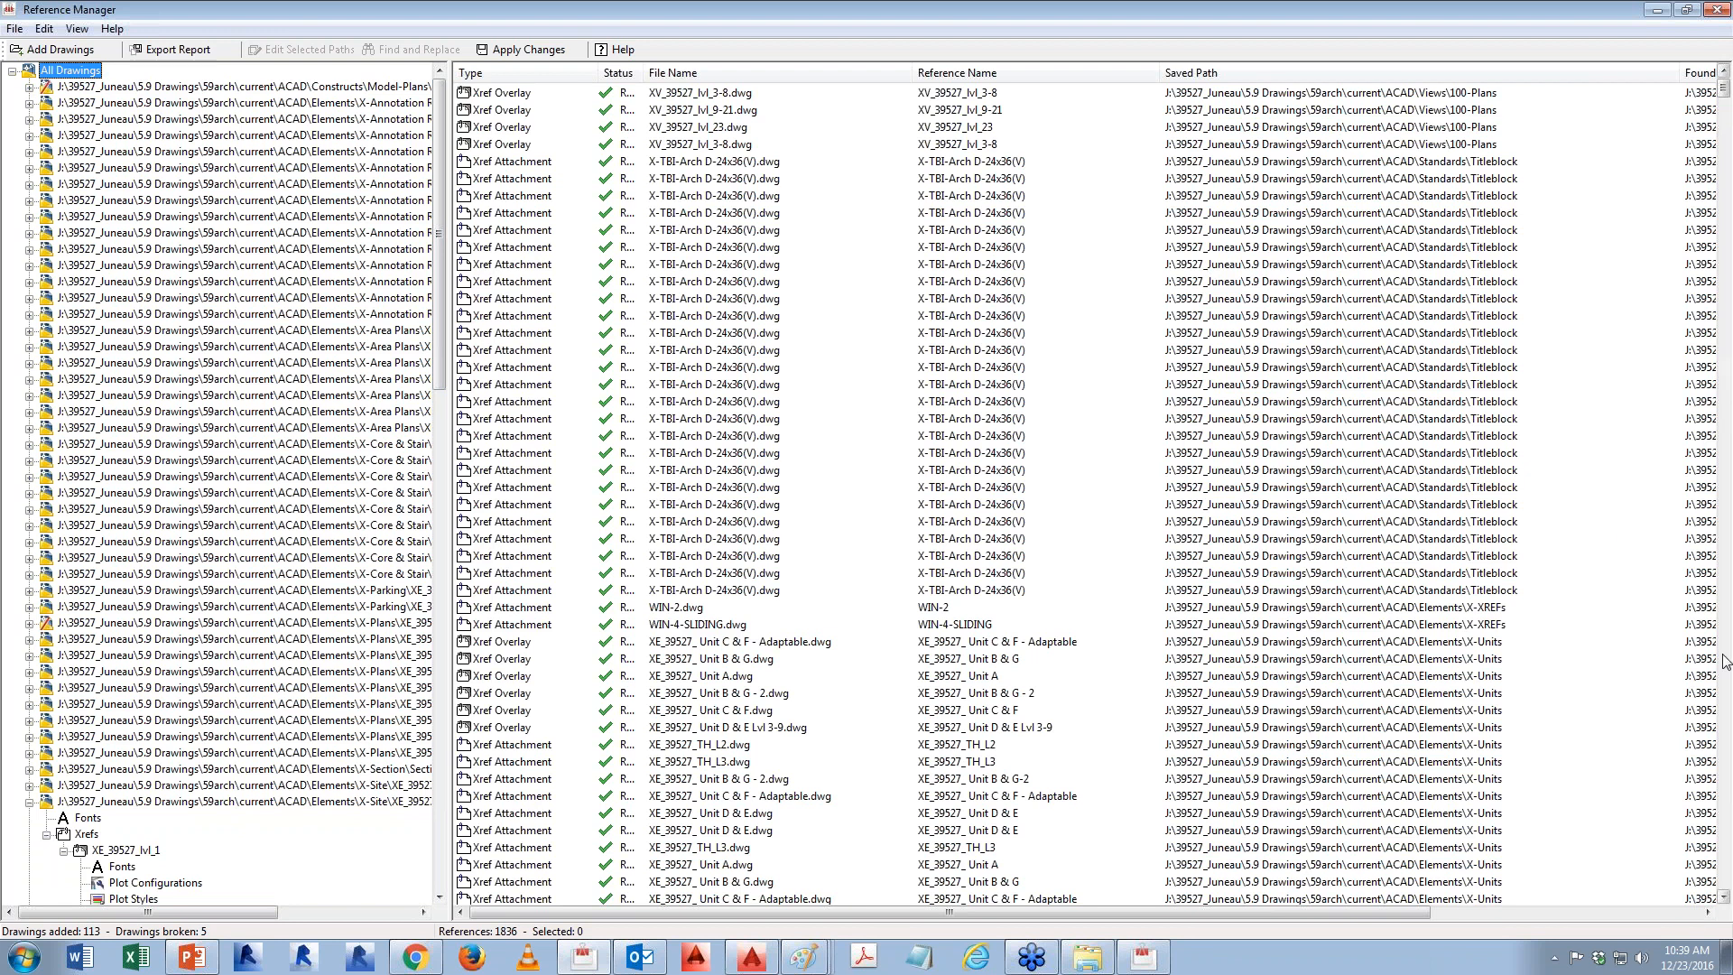
left_click(1505, 162)
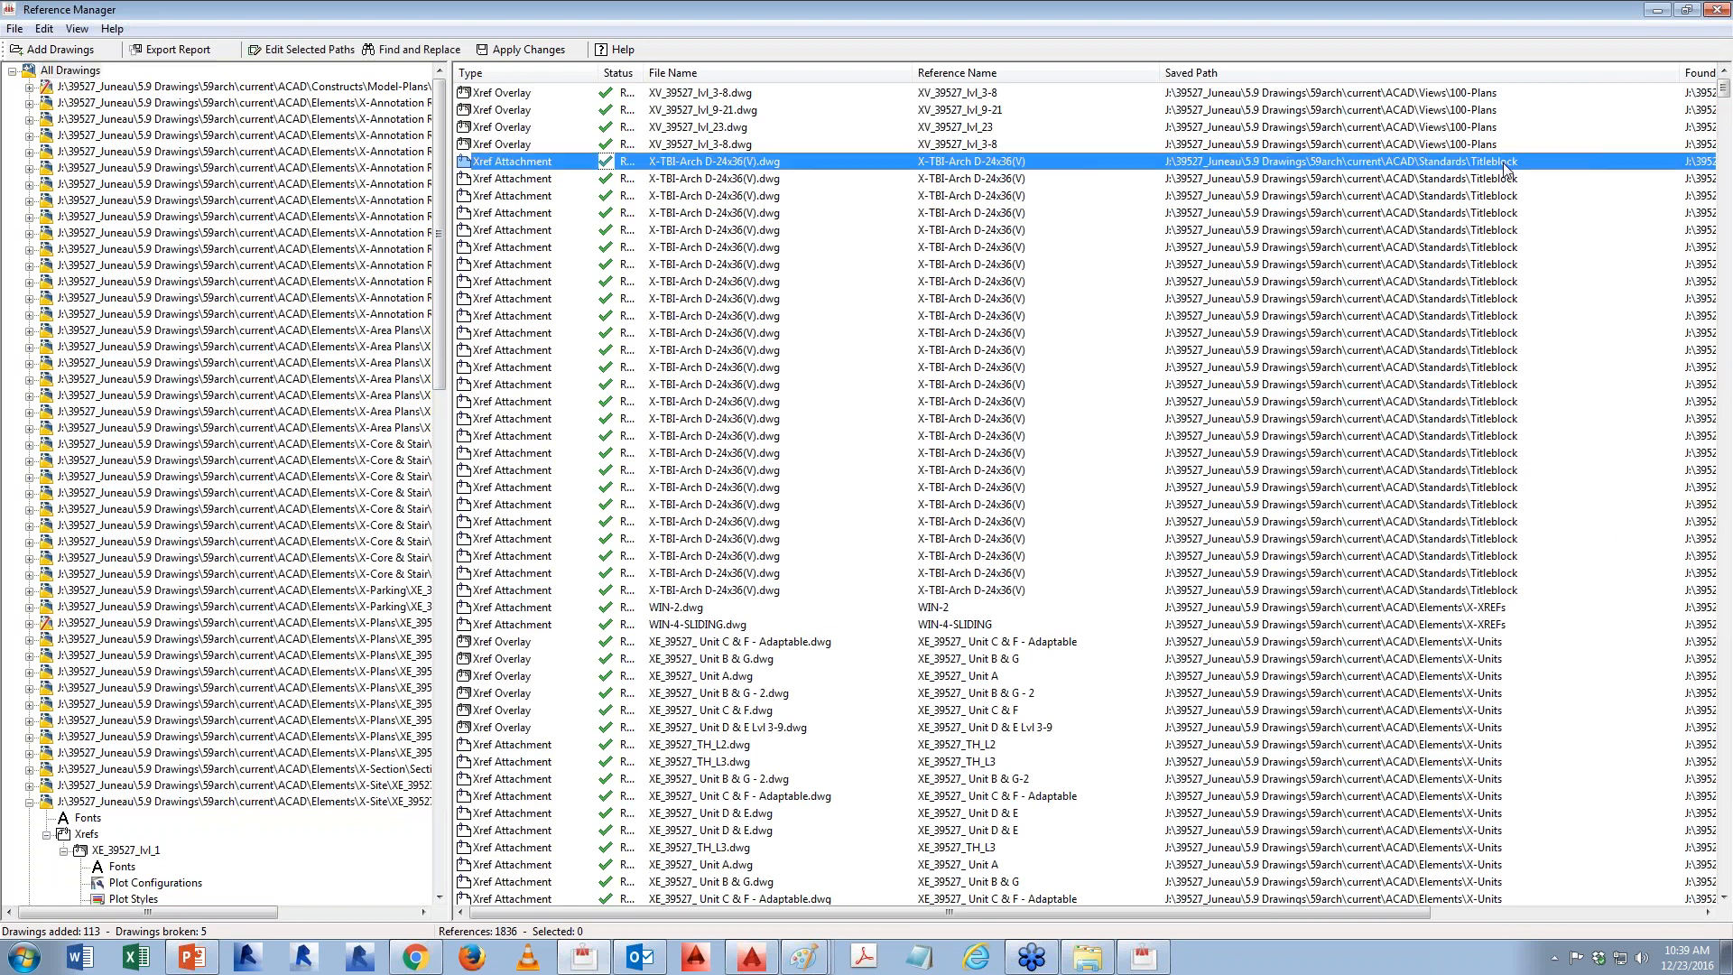
left_click(1493, 590, "shift")
right_click(1418, 402)
left_click(1471, 508)
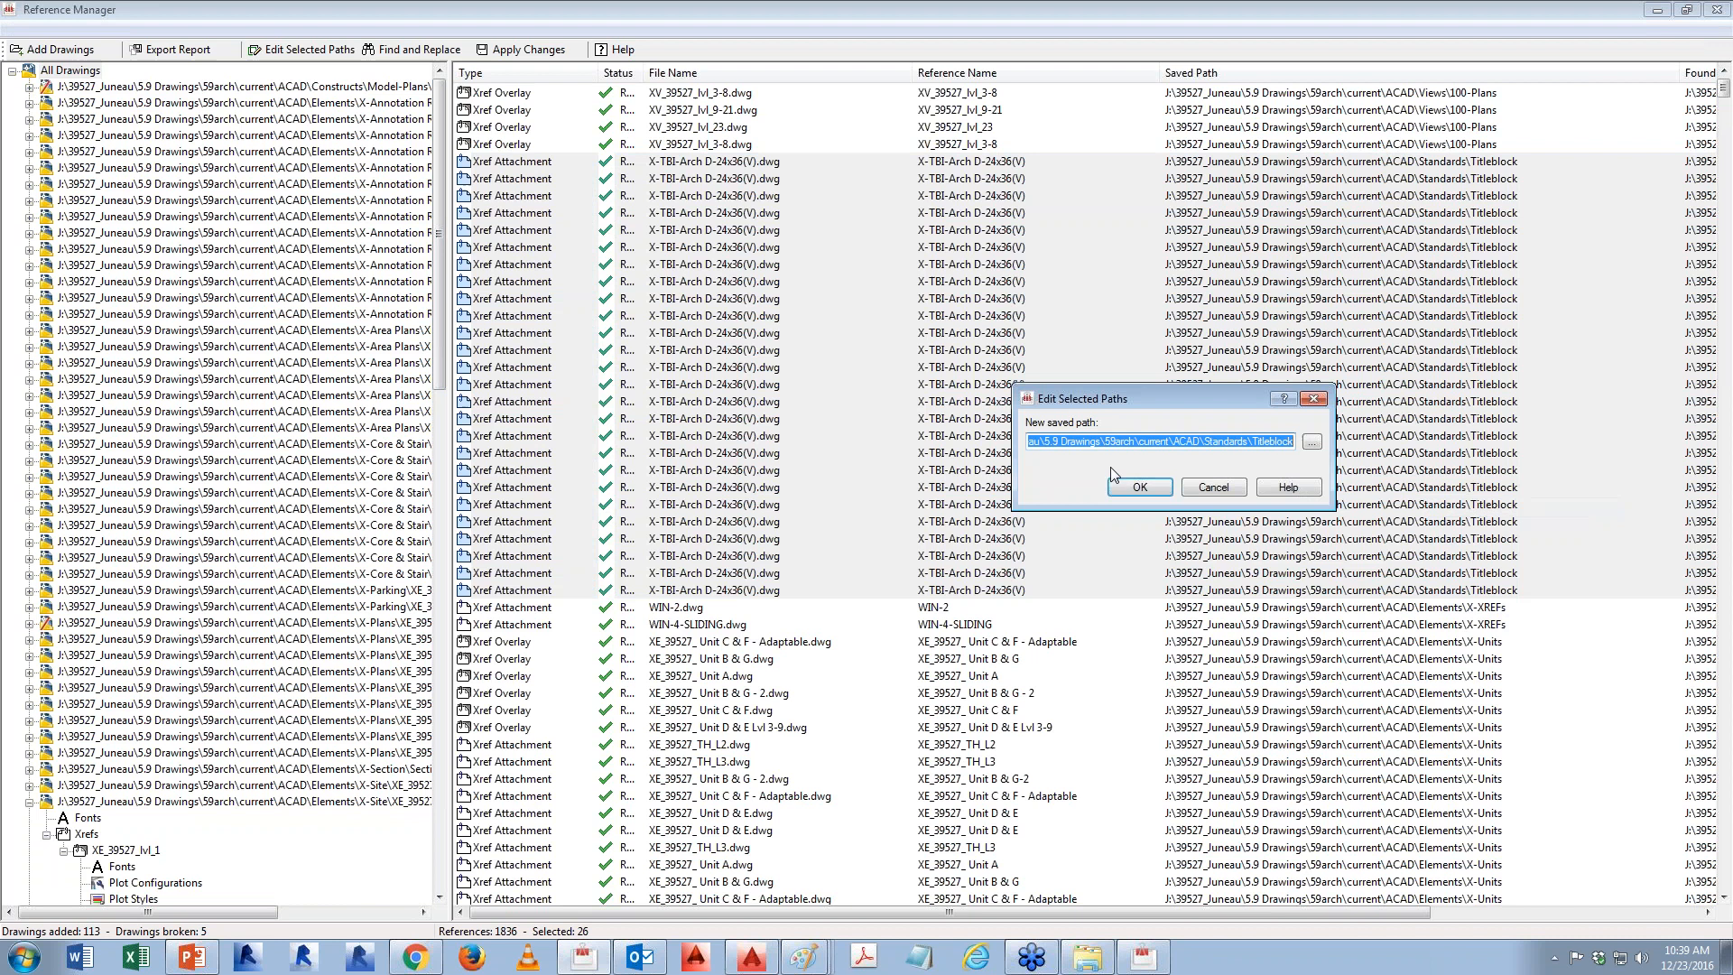
left_click_drag(1200, 441, 1029, 441)
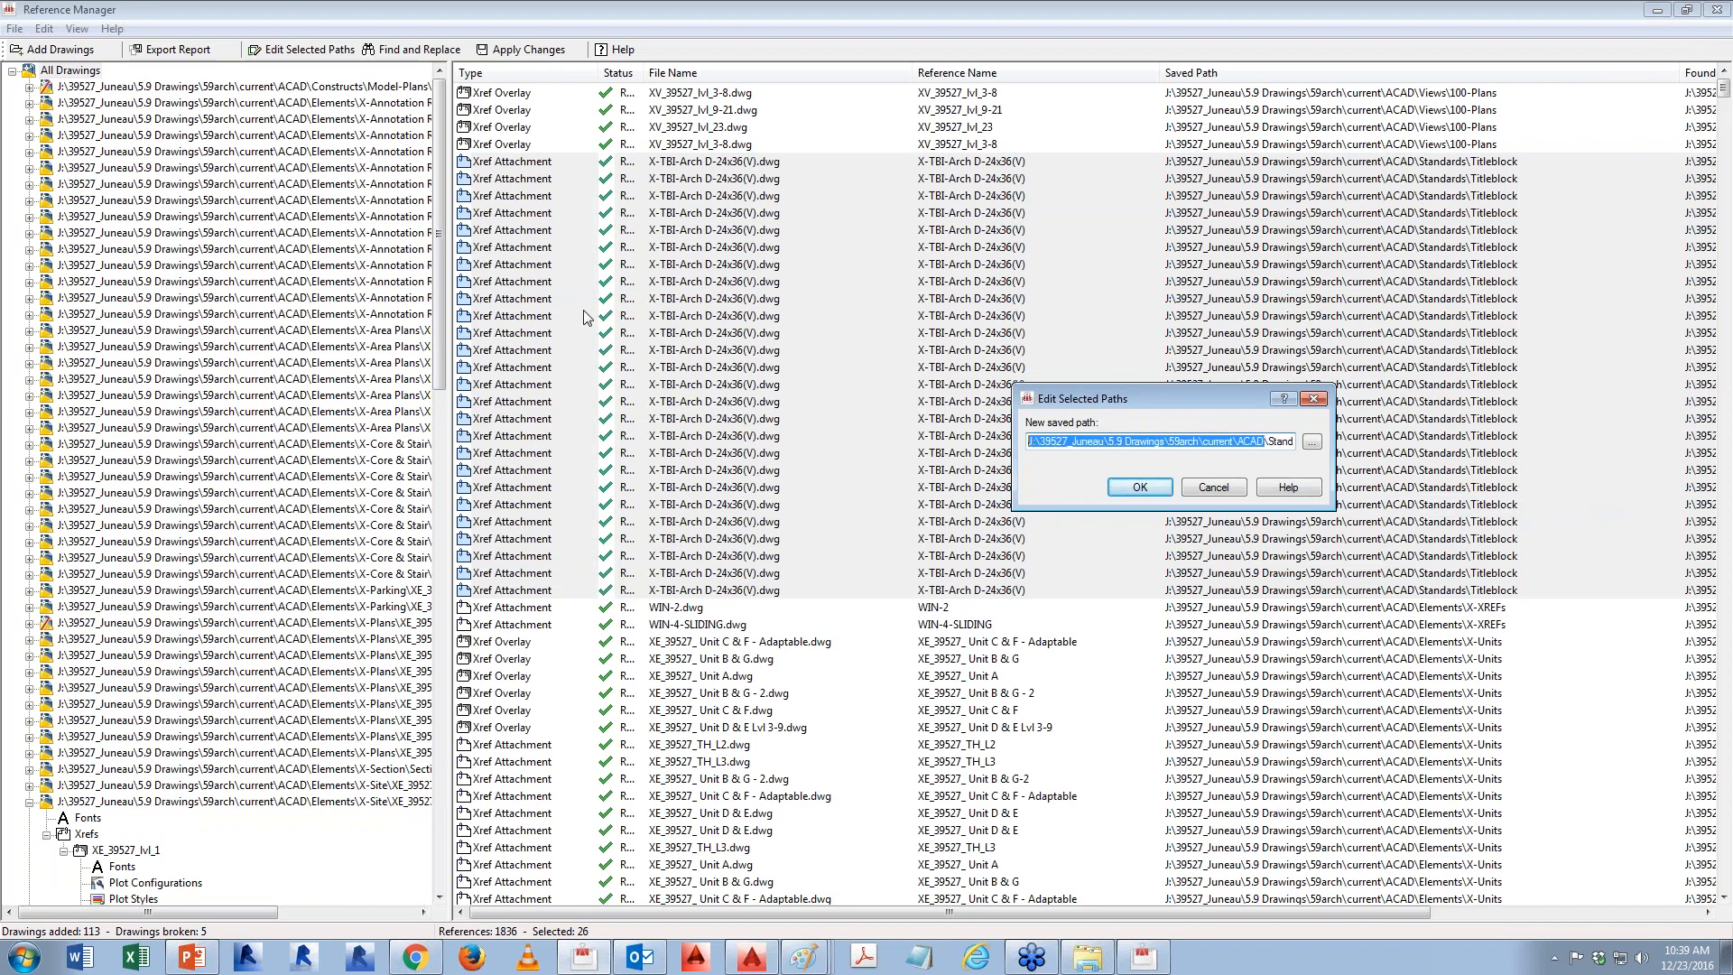
type("..\\..\\Standards\\Titleblock")
key("Return")
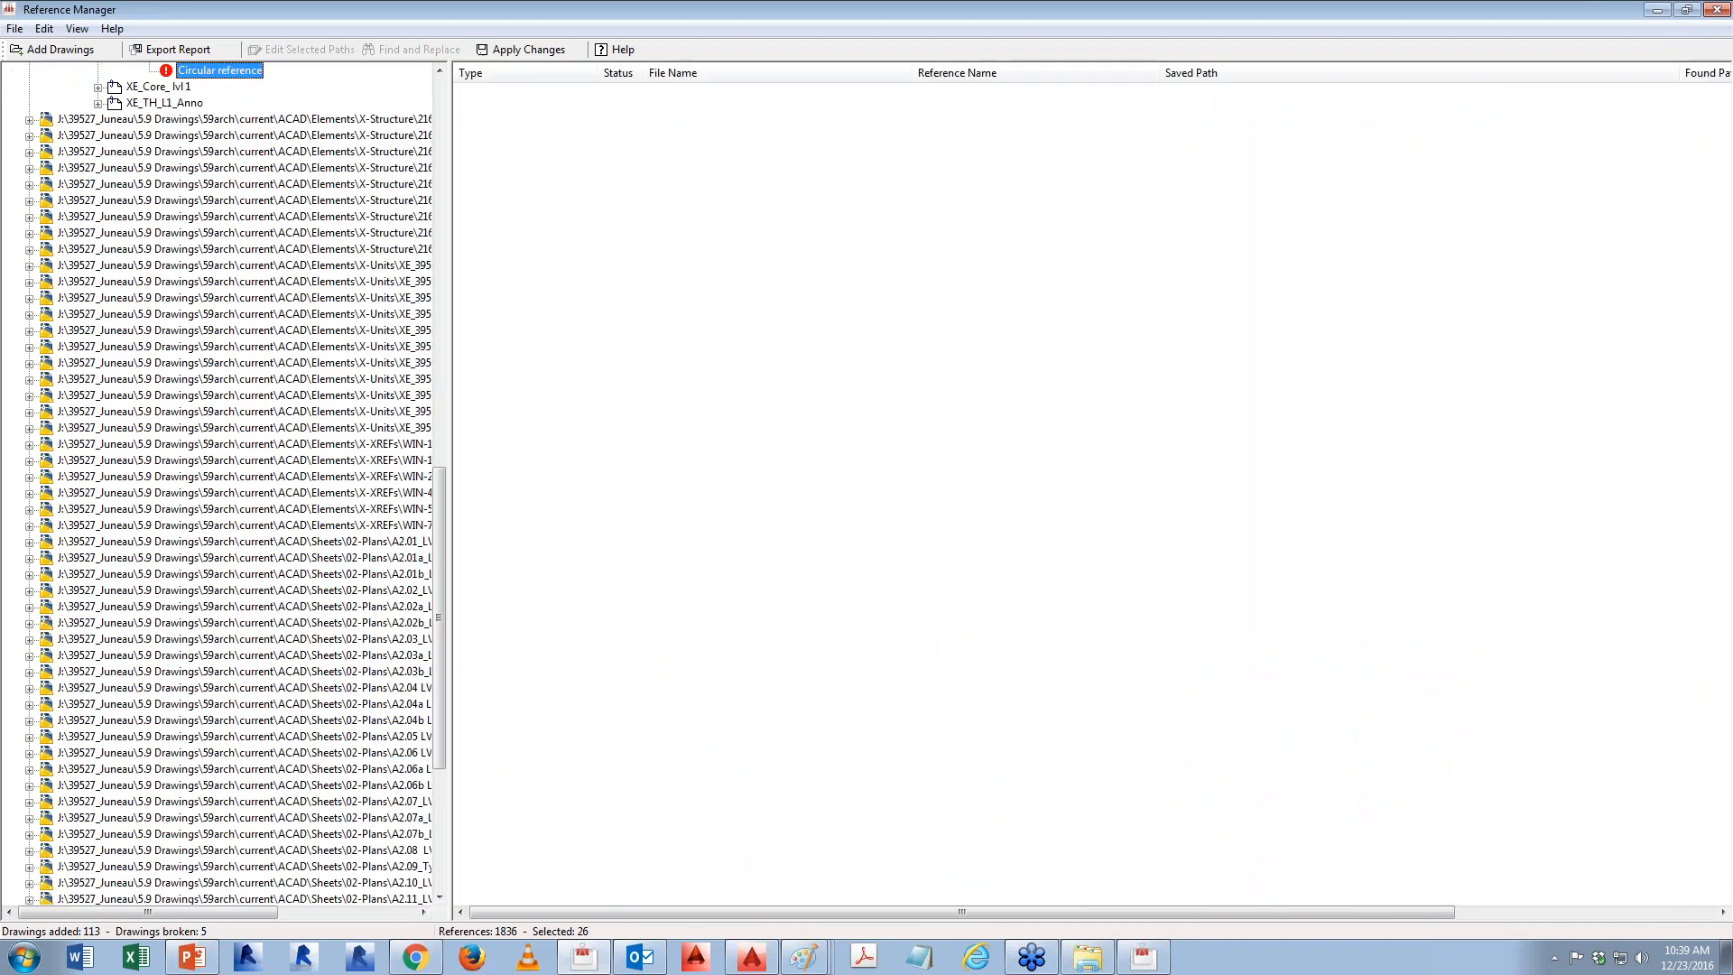
- List the references of all drawings and replace the absolute root in the four XV_39527 Views\100-Plans overlays' saved path with ..\..
left_click_drag(440, 561, 439, 153)
left_click(70, 70)
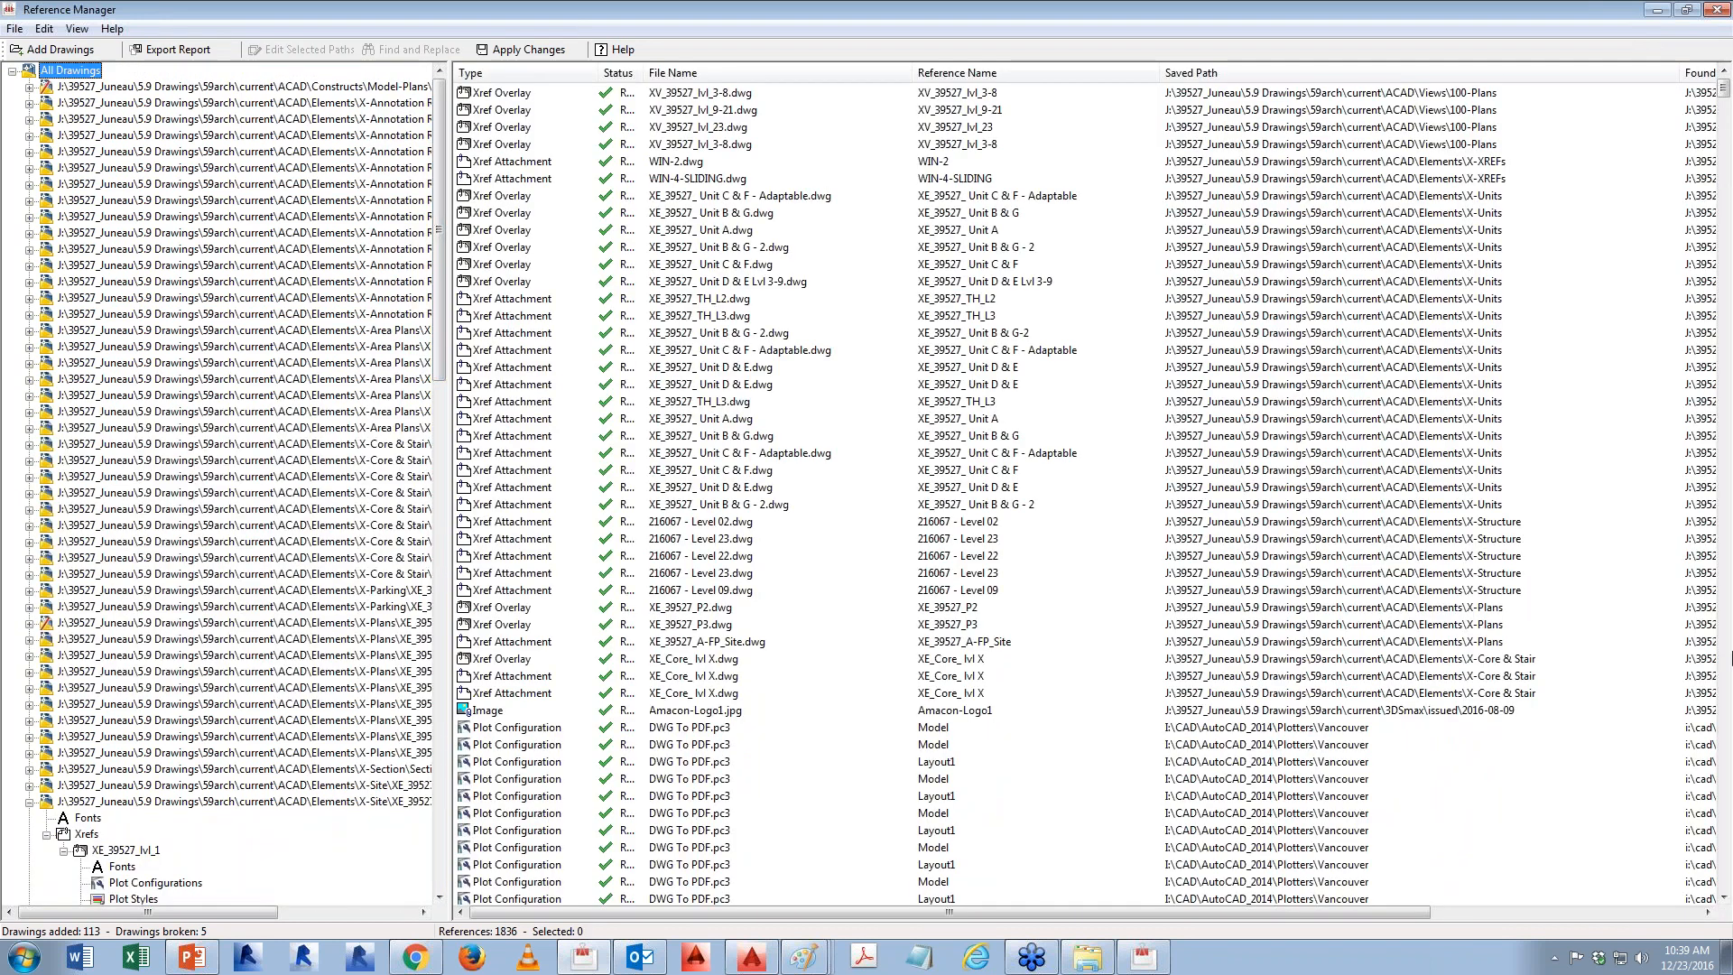
double_click(1410, 9)
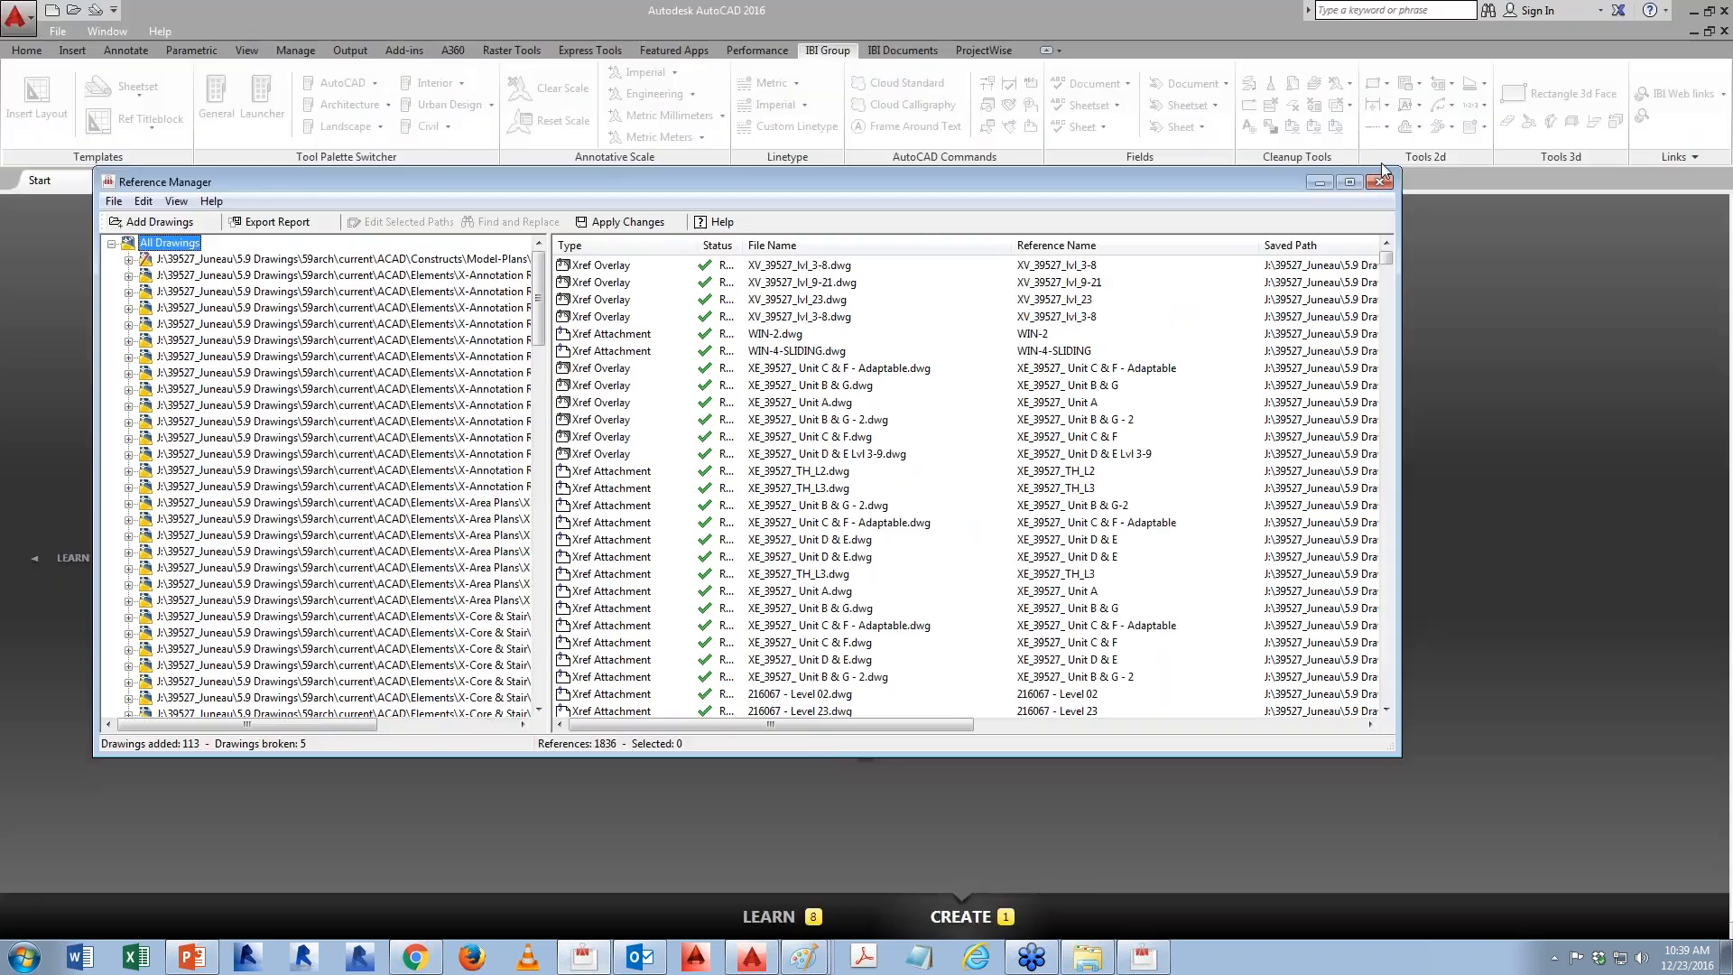
left_click_drag(1398, 251, 1694, 253)
left_click(1580, 269)
left_click(1575, 314)
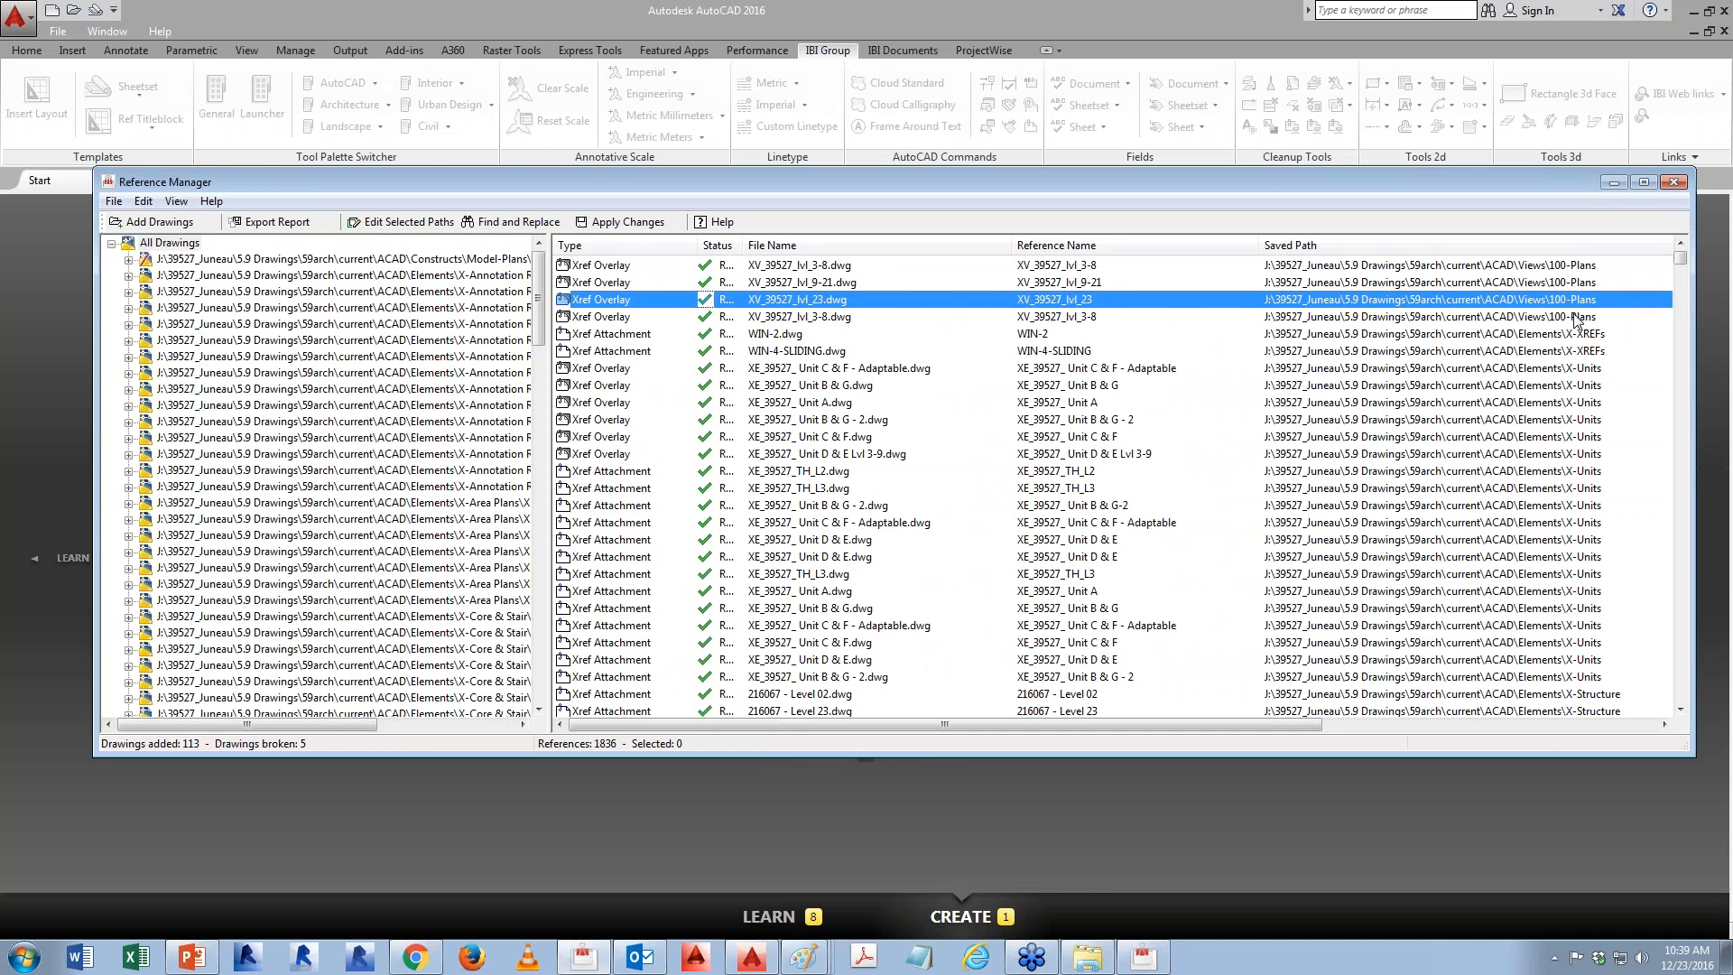
left_click(1551, 268, "shift")
right_click(1356, 311)
left_click(1419, 412)
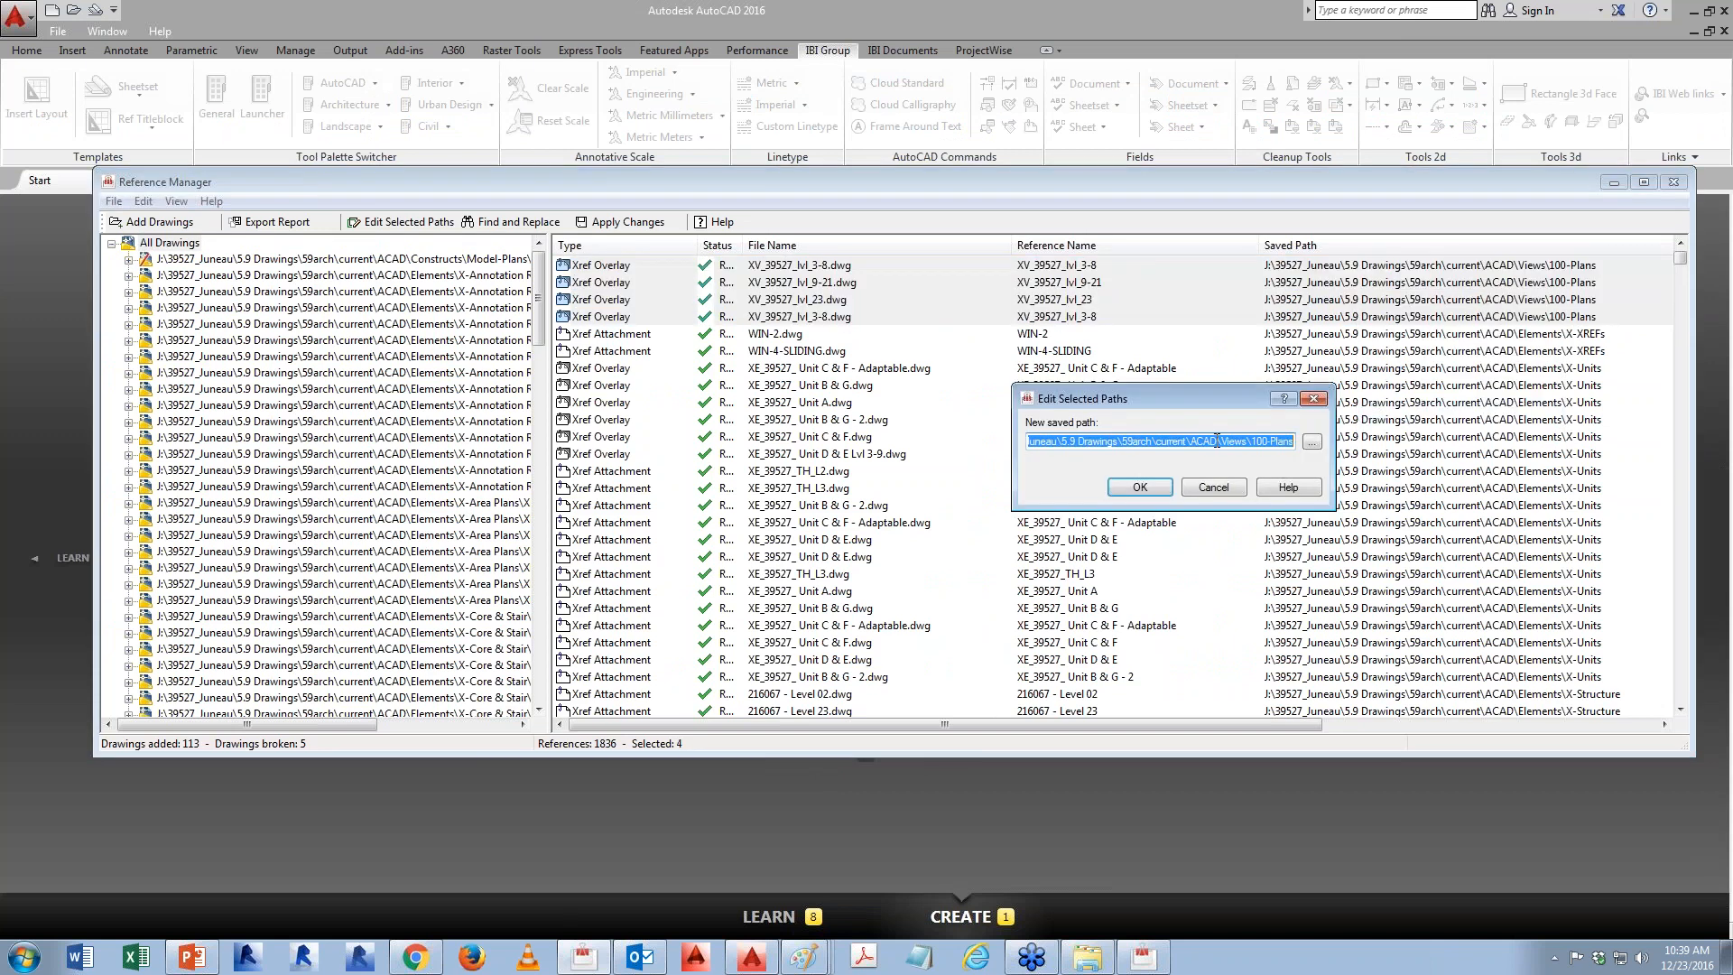
type("..\\..")
key("Return")
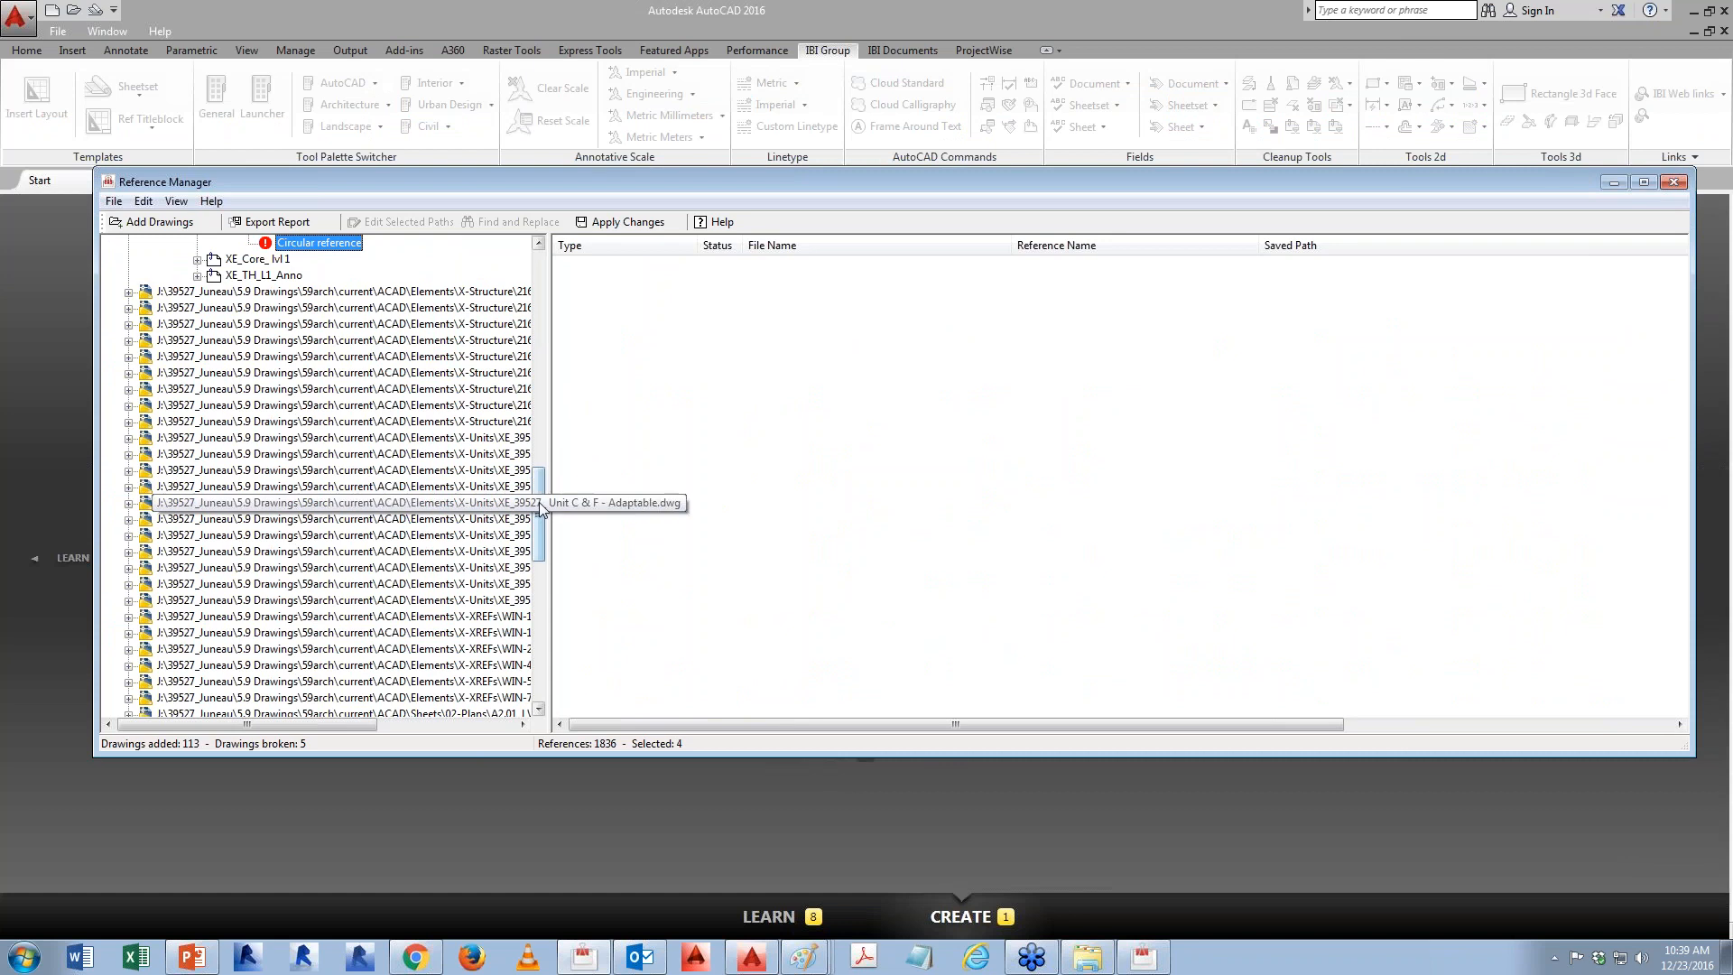
- List all references again and set the saved path of every XE_39527 unit and TH reference with an absolute X-Units path to ..\..\Elements\X-Units
left_click_drag(539, 506, 549, 258)
left_click(184, 244)
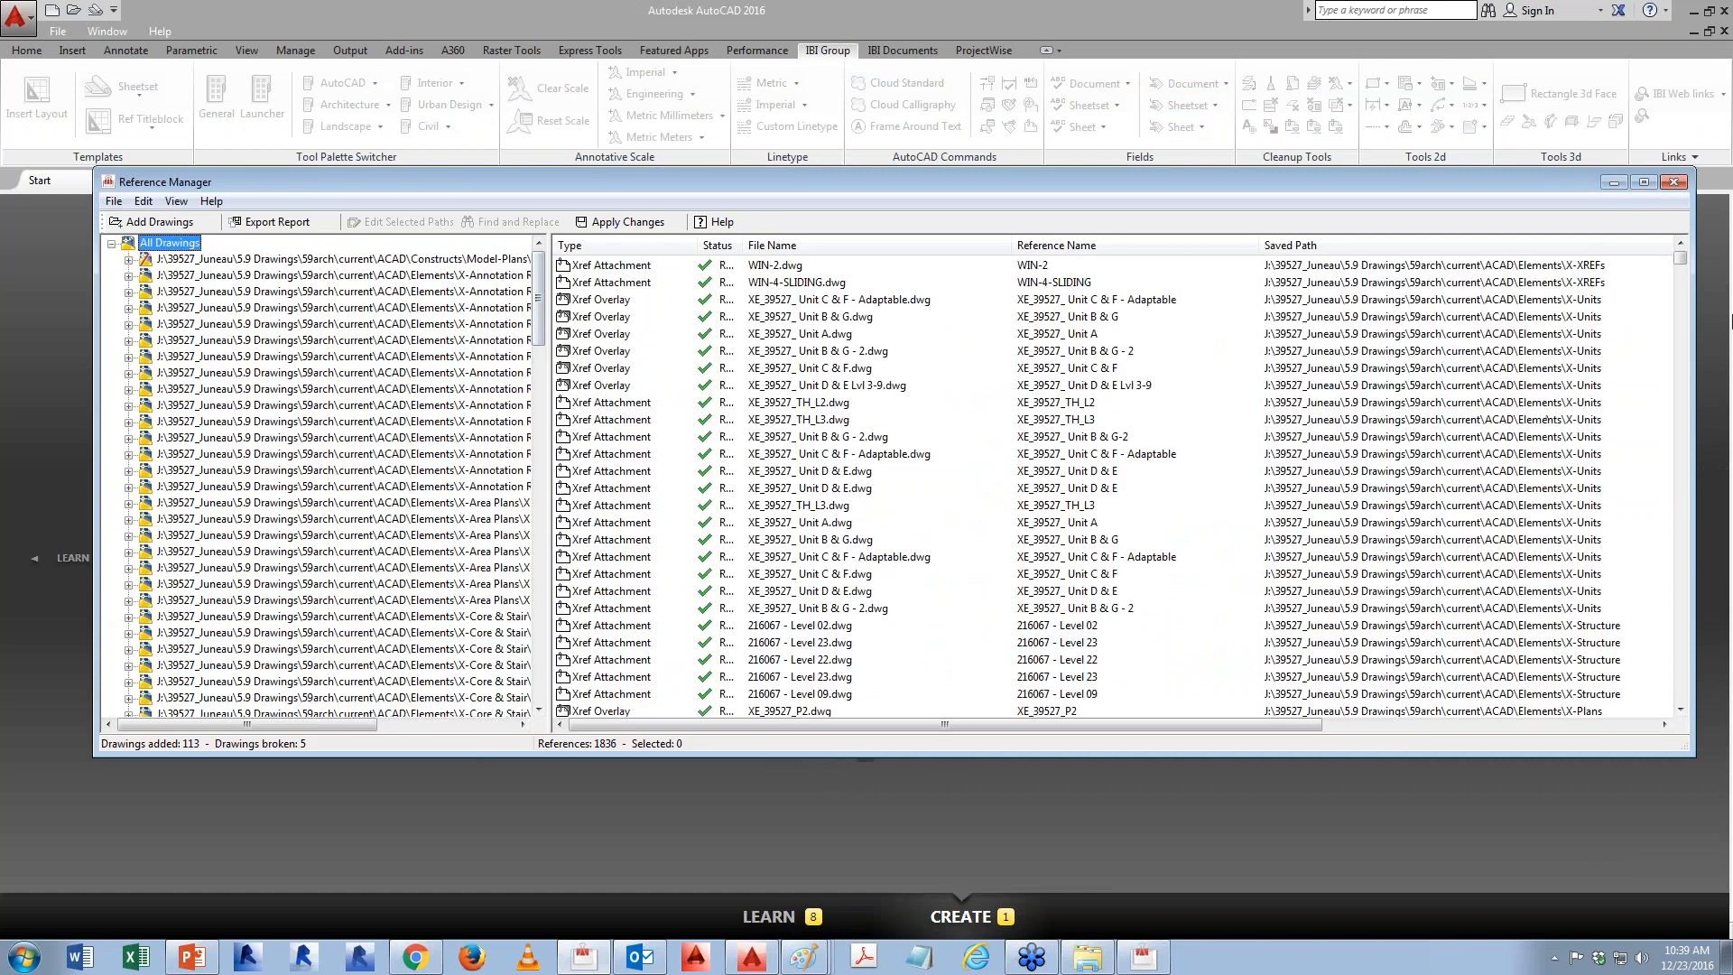
left_click_drag(1581, 300, 1560, 571)
right_click(1561, 573)
left_click(1584, 673)
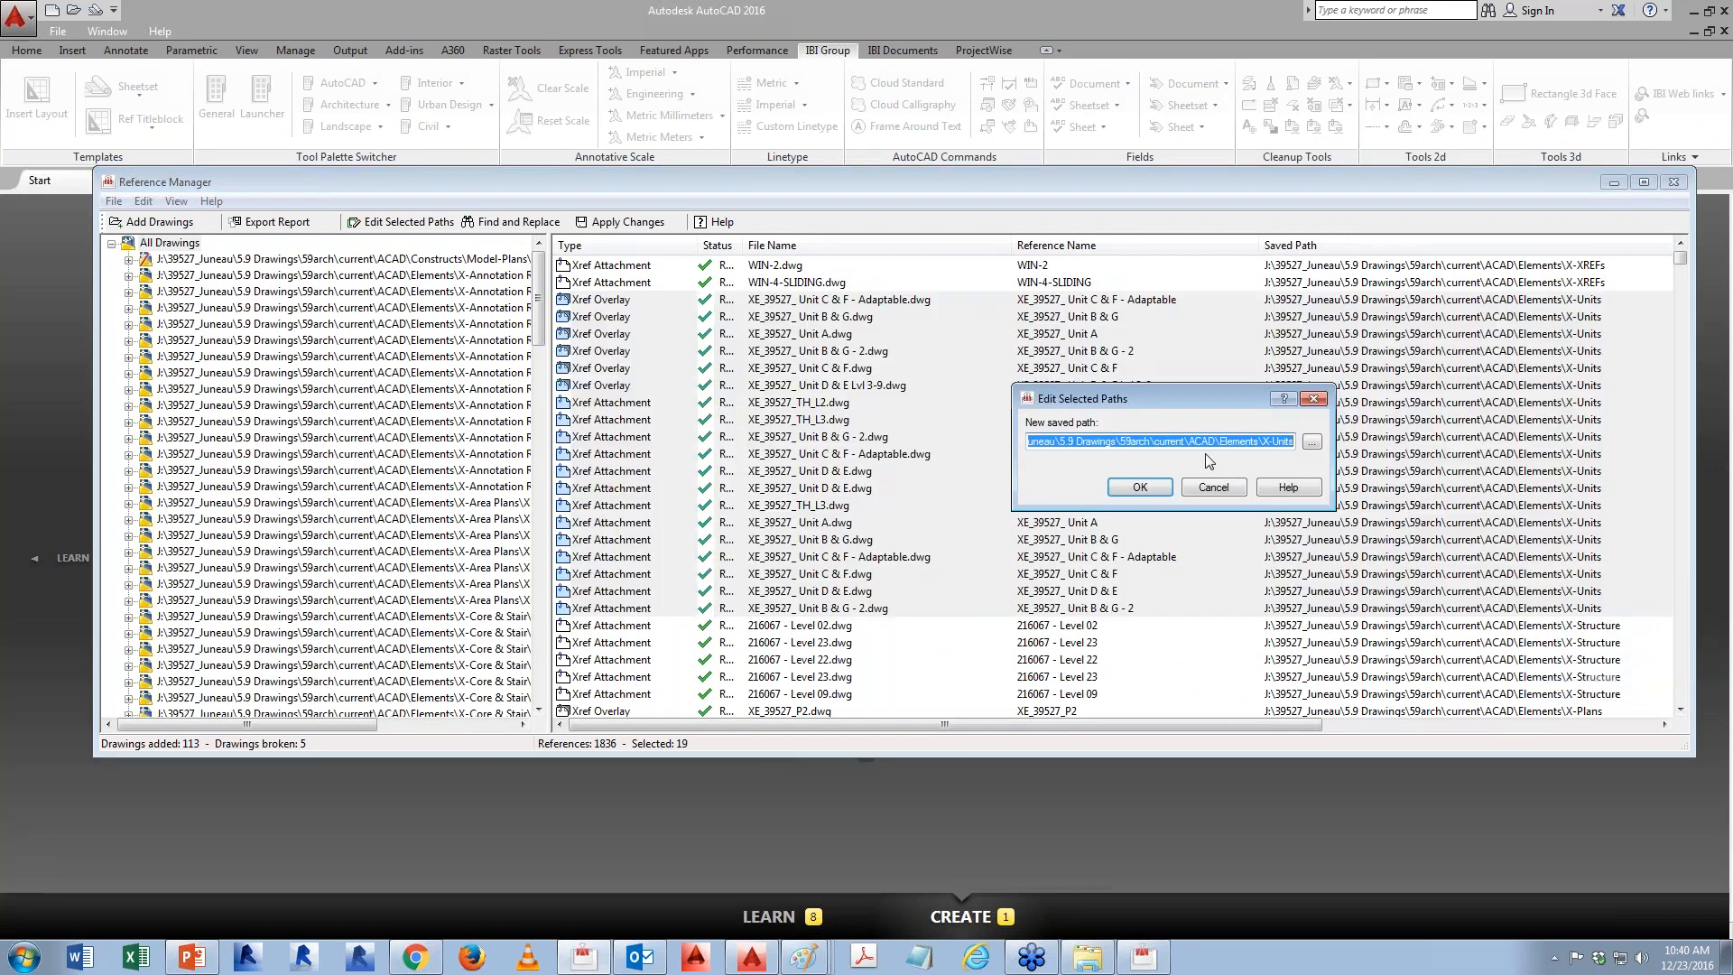
left_click_drag(1219, 445, 1026, 443)
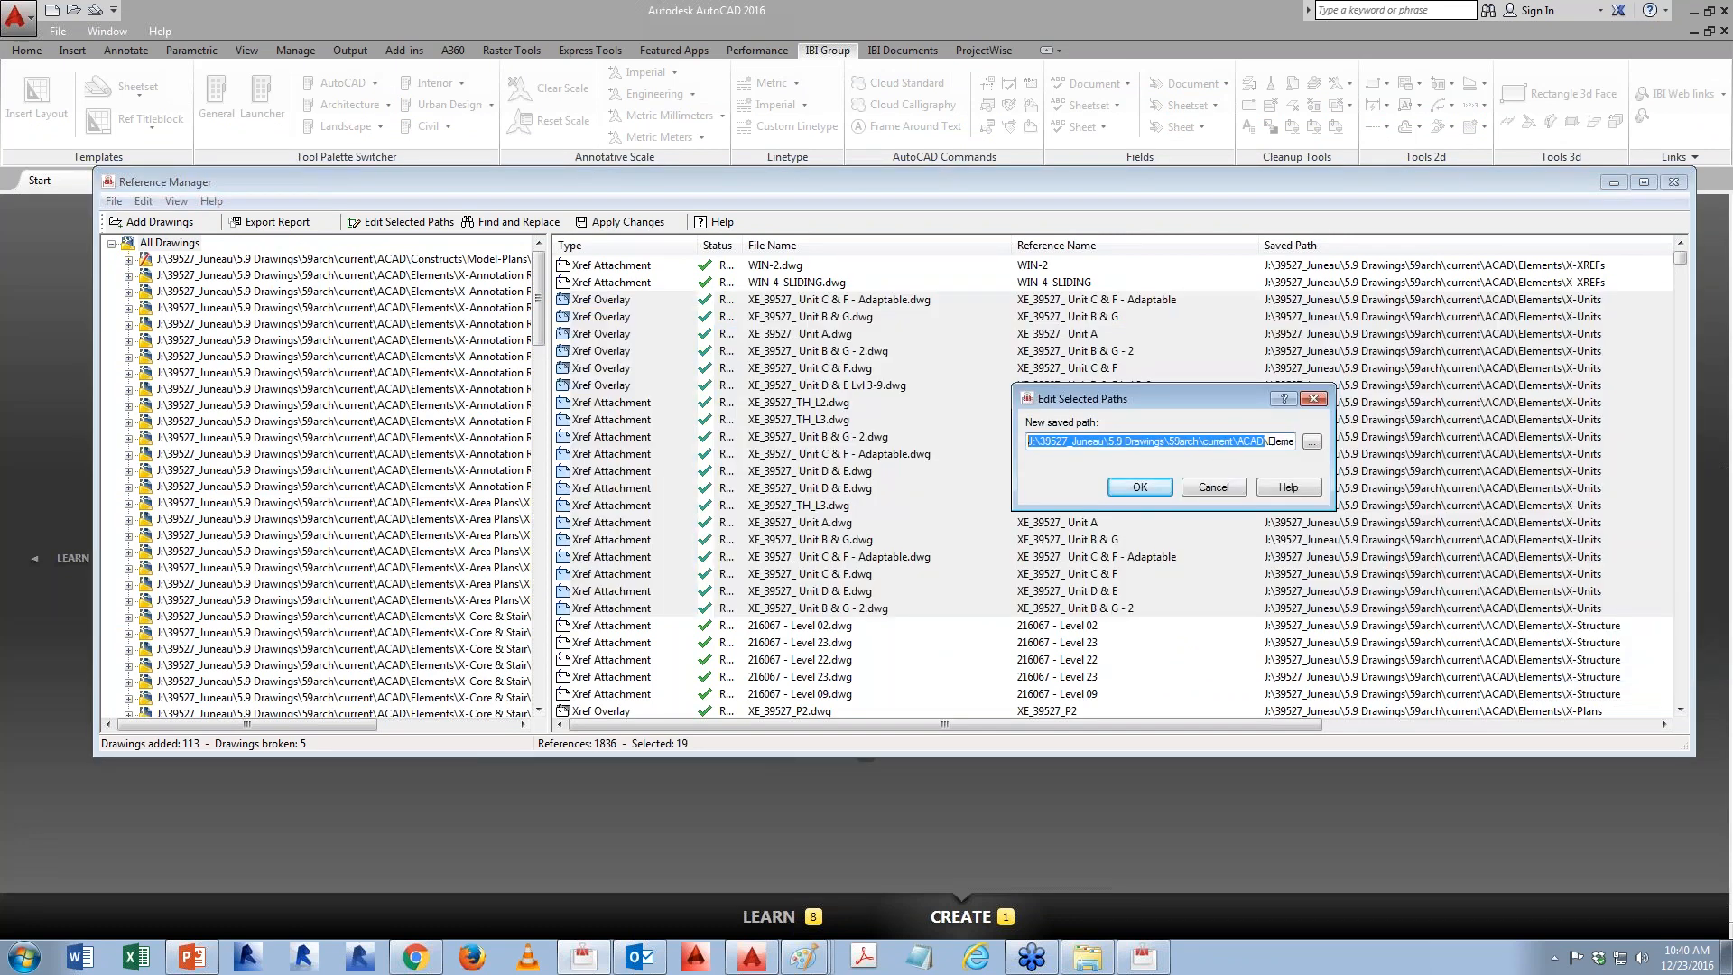
type("..\\..\\Elements\\X-Units")
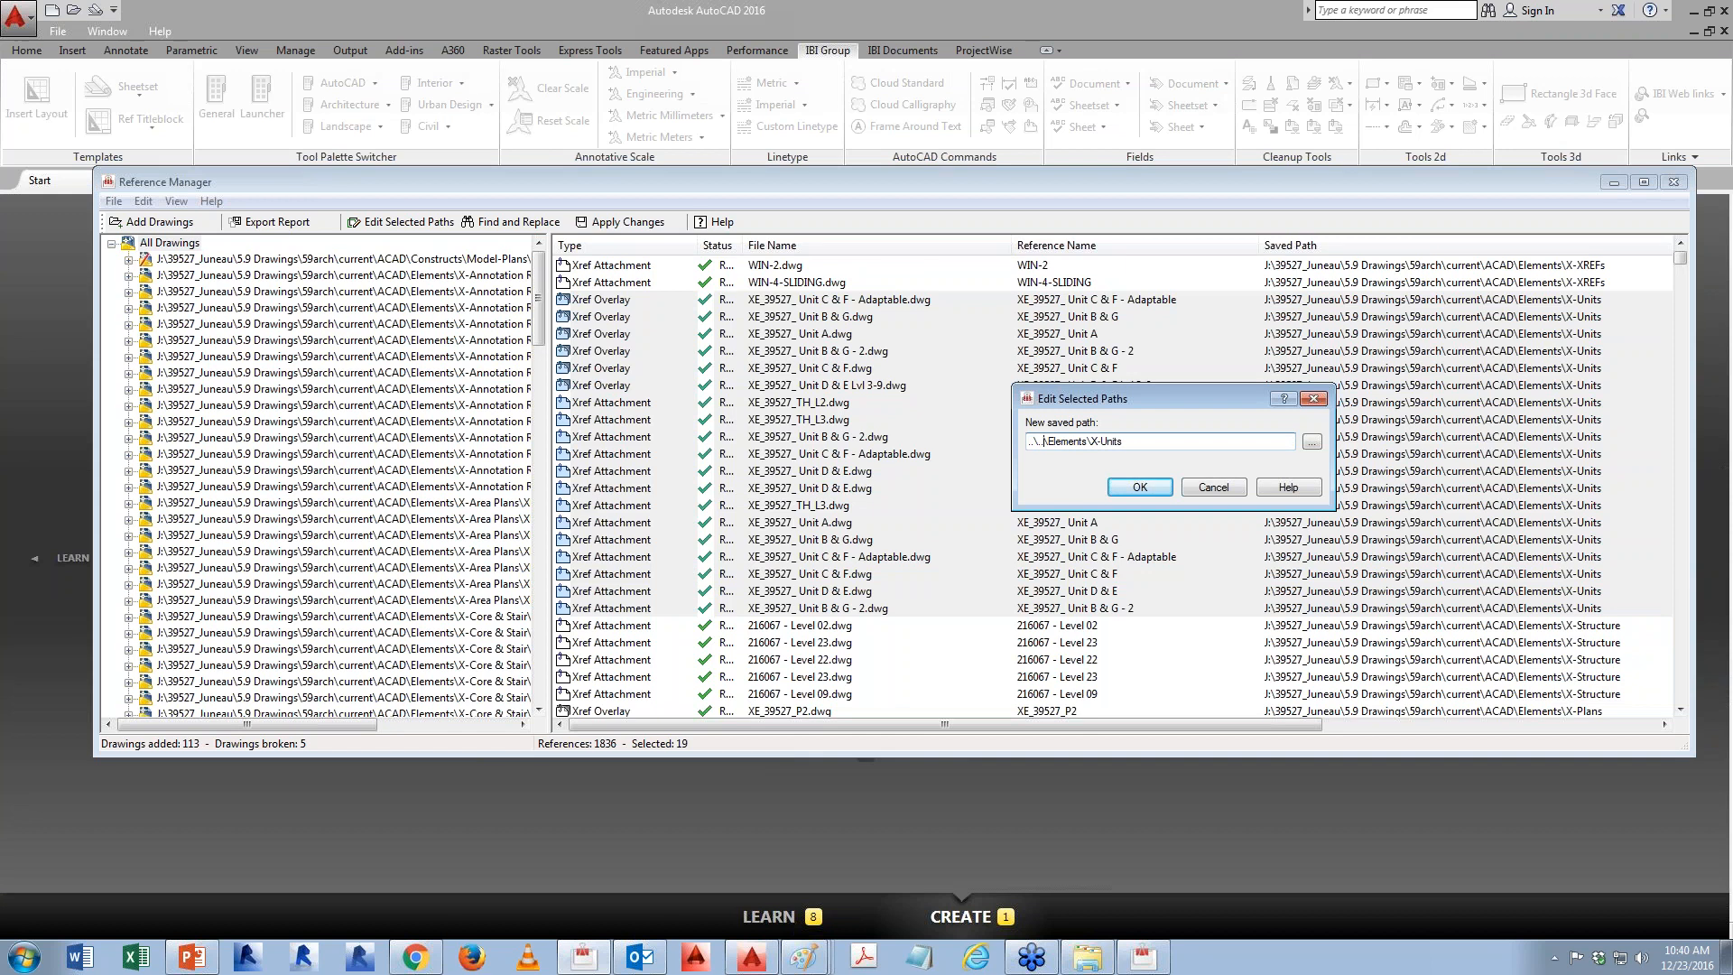
left_click(1140, 487)
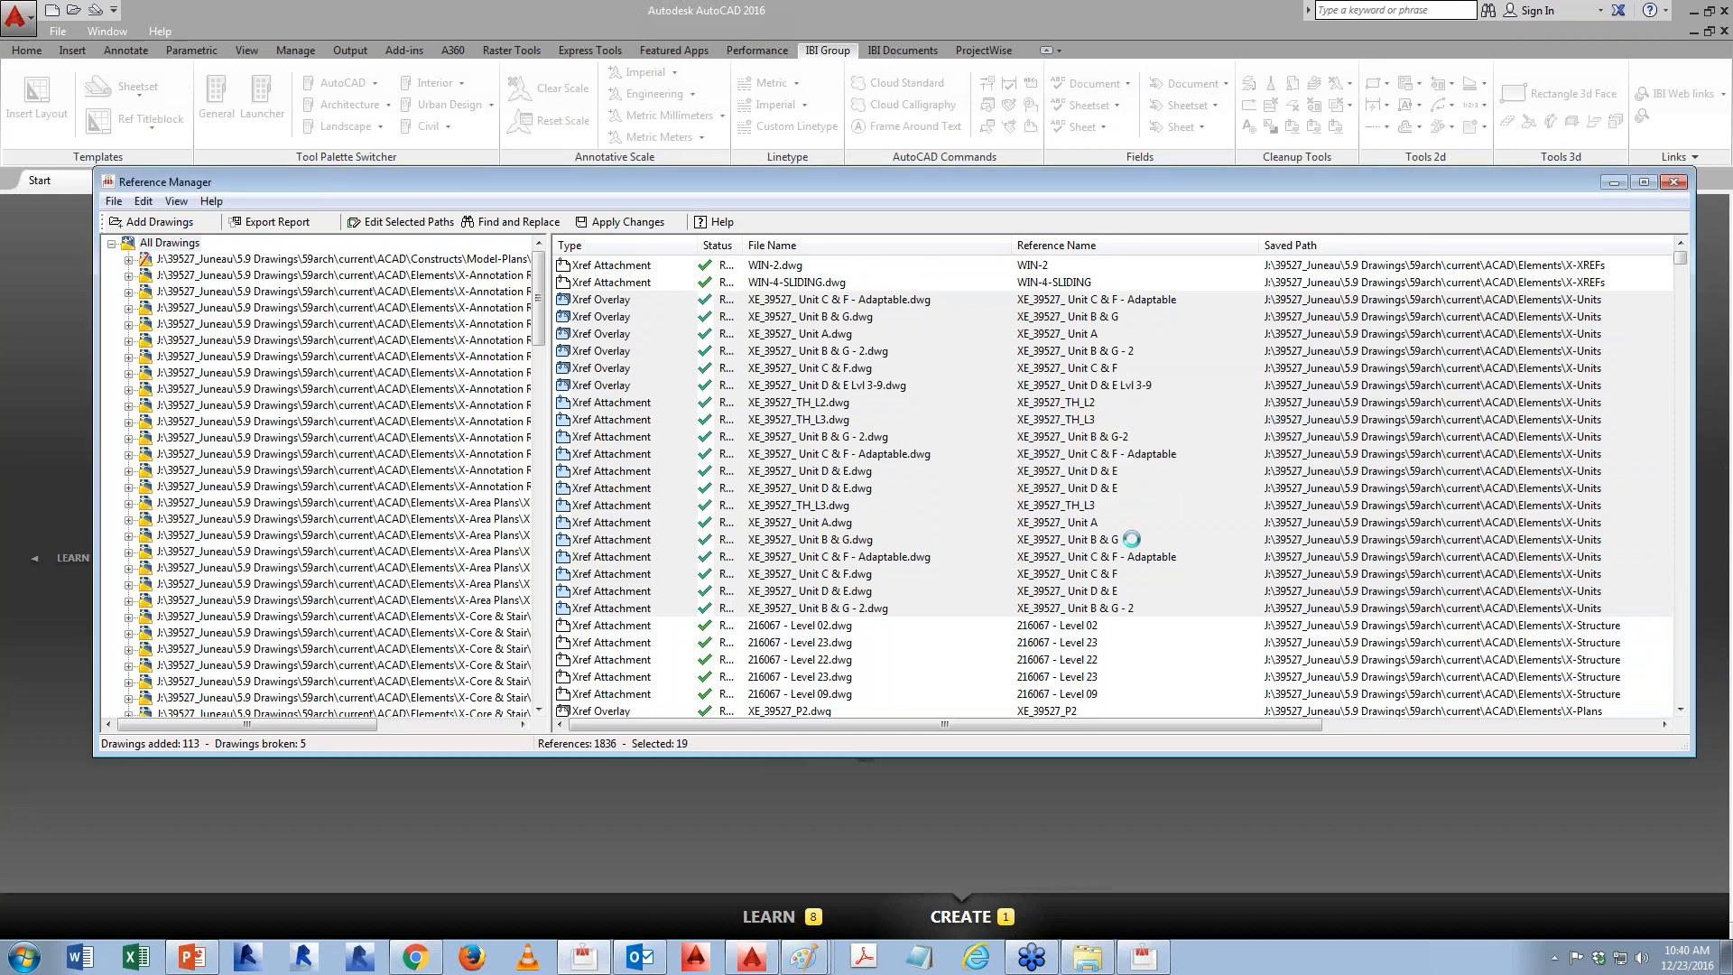
- Review the saved paths in the list of all references, checking XE_ lvl_1.dwg against XE_39527_lvl_1.dwg in Elements\X-Plans
left_click_drag(541, 524, 556, 294)
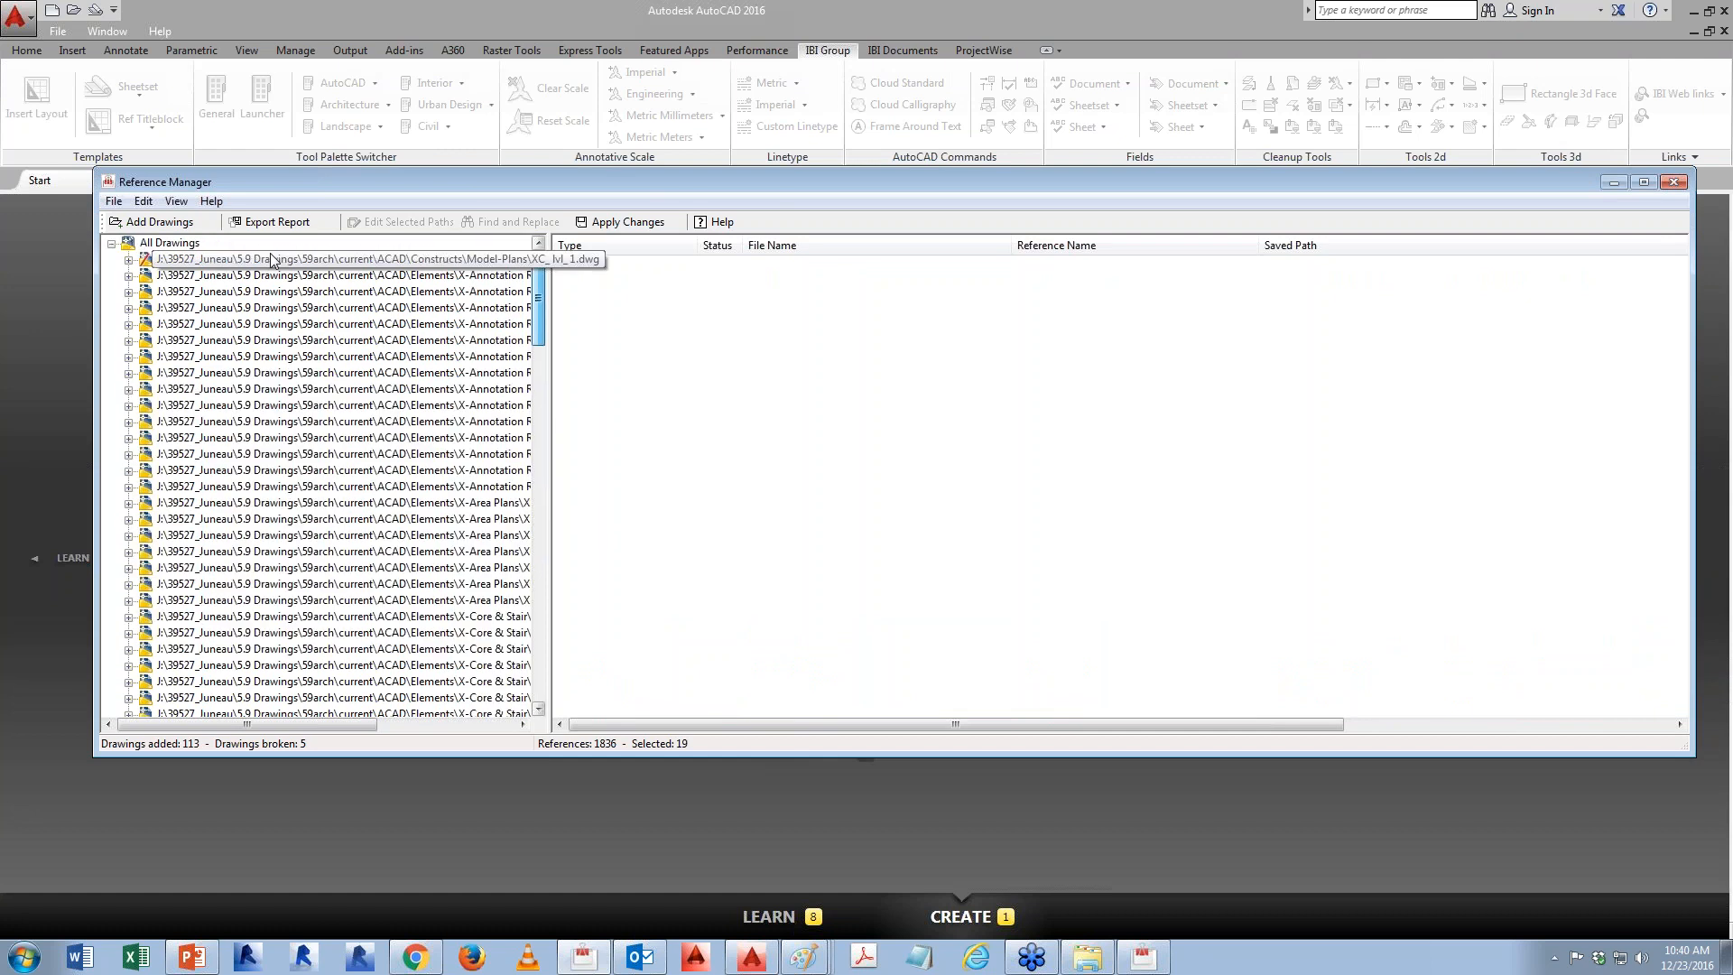
left_click(188, 244)
left_click_drag(1679, 259, 1679, 310)
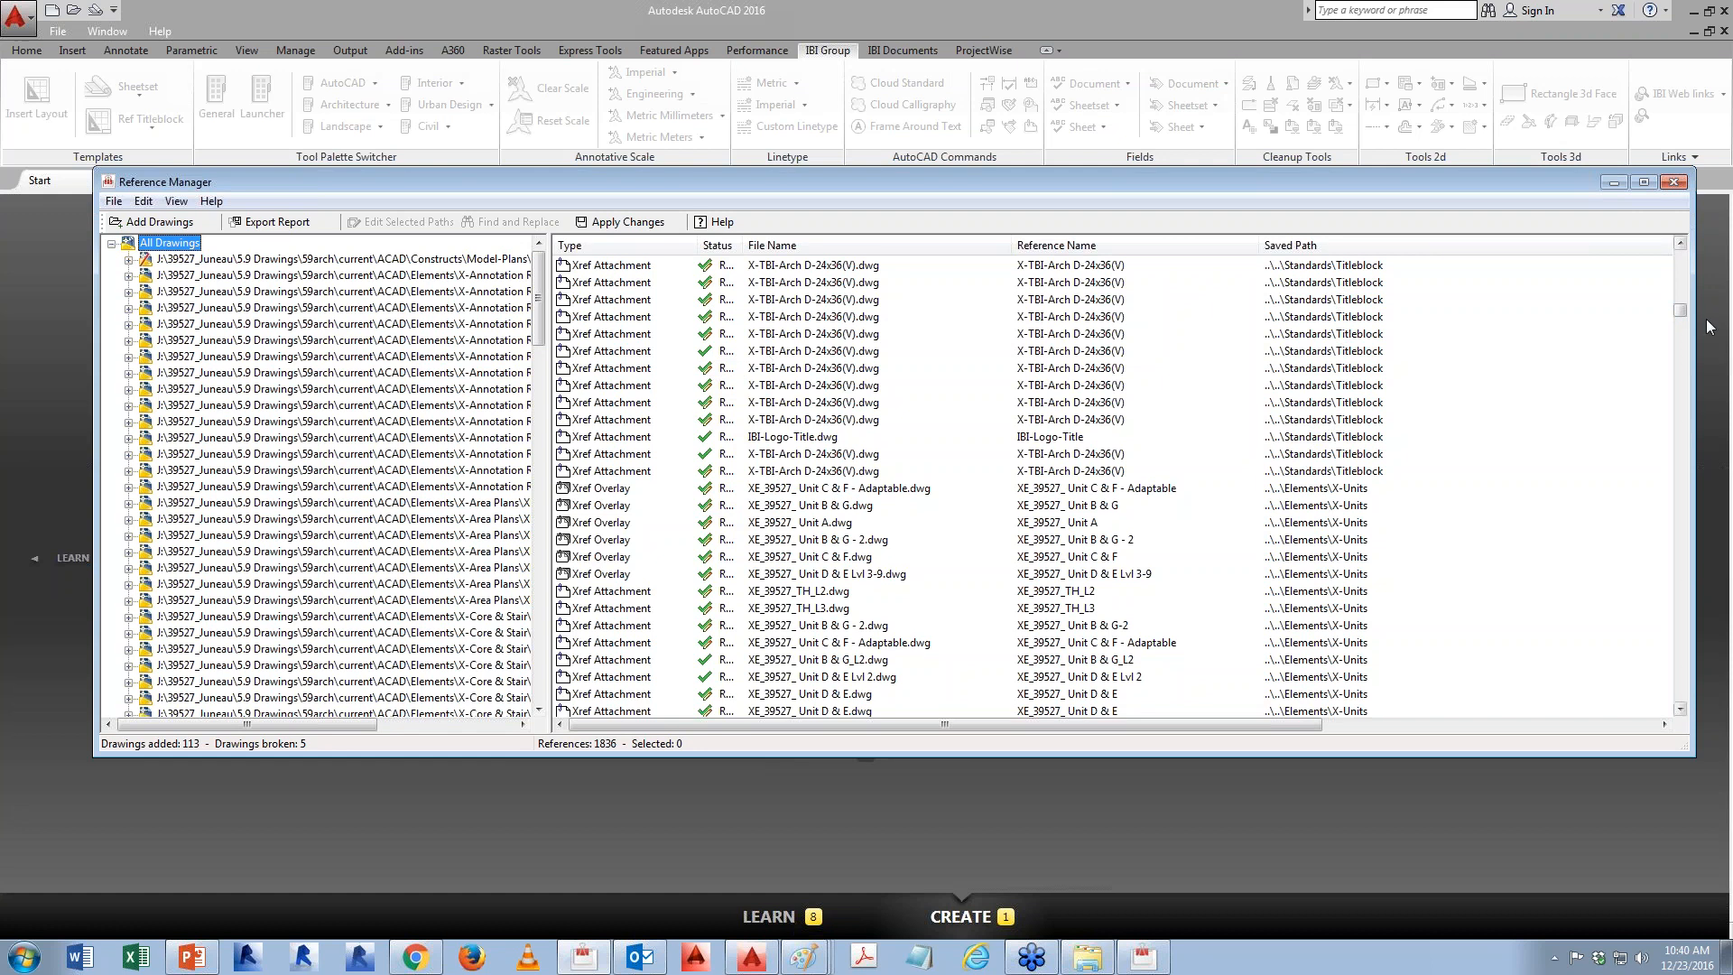
left_click_drag(1679, 312, 1687, 323)
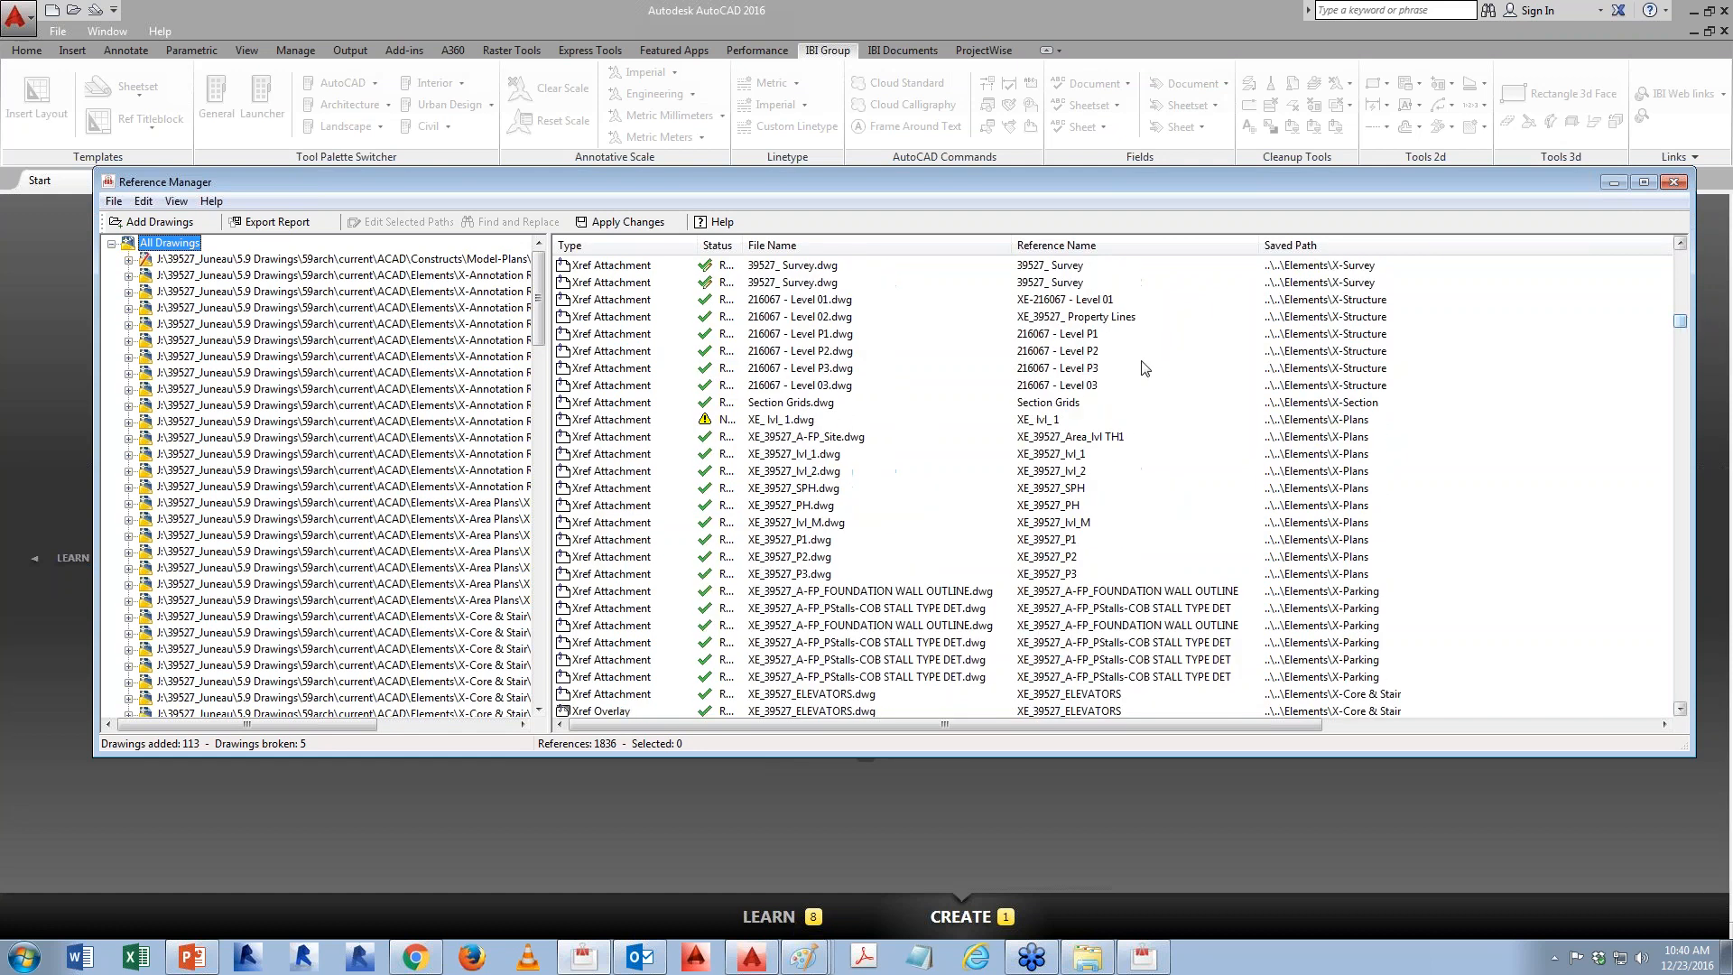
left_click(722, 420)
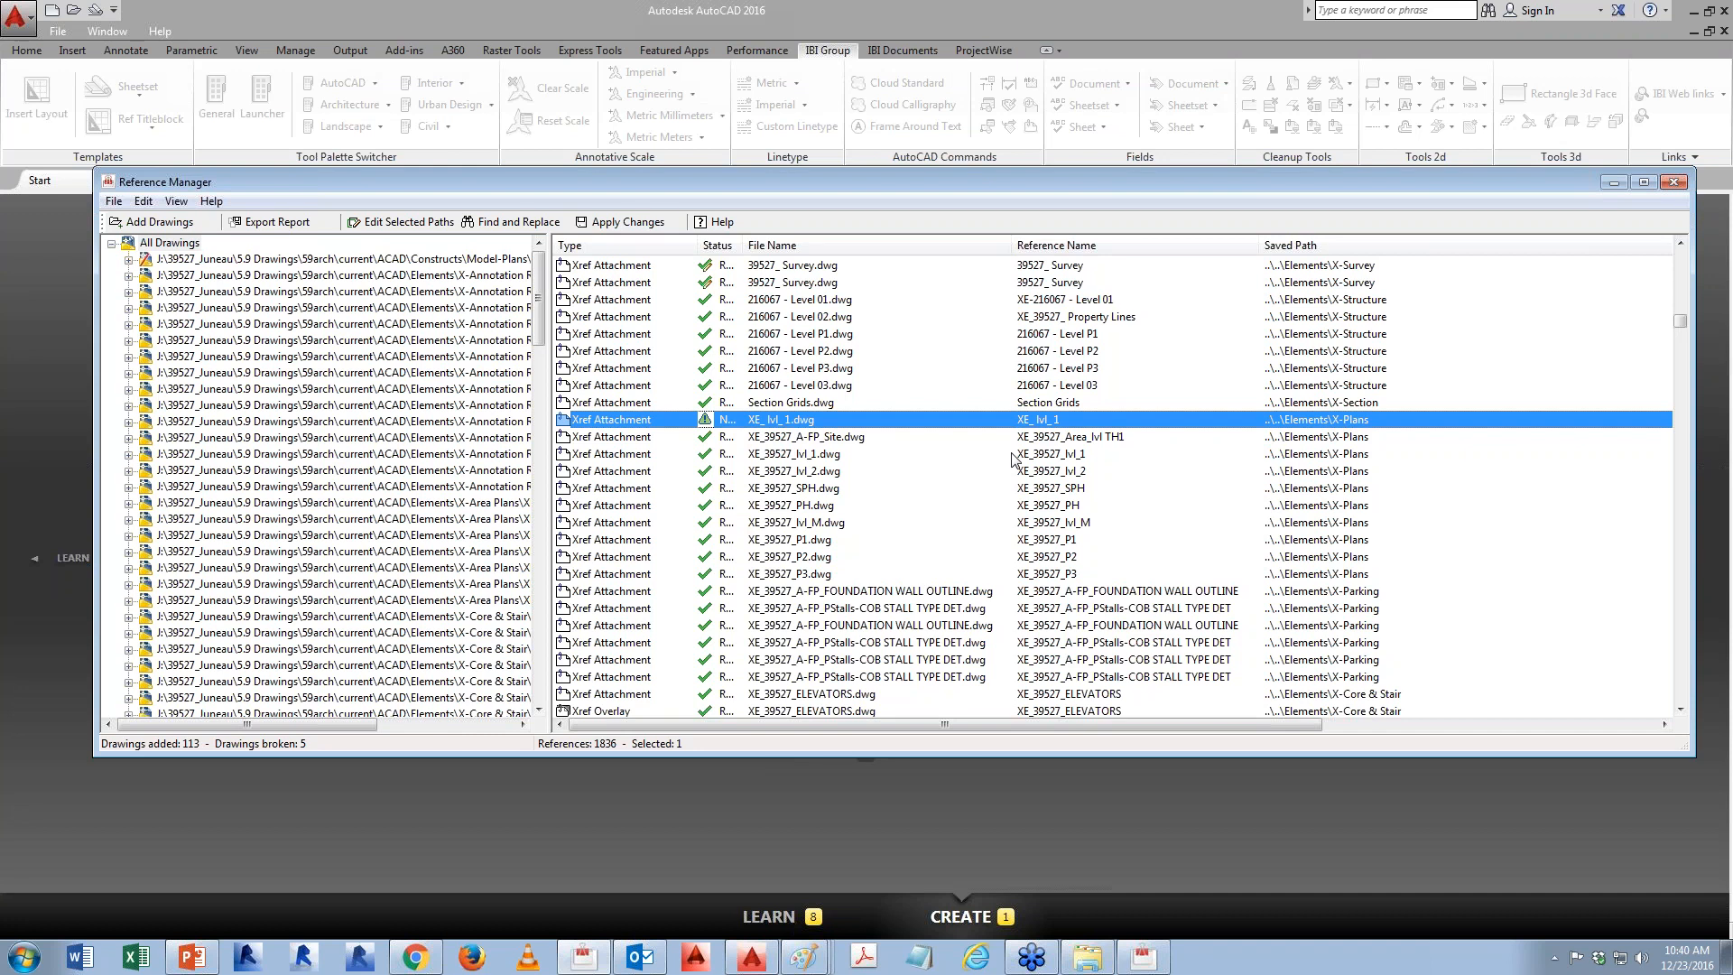
left_click(812, 455)
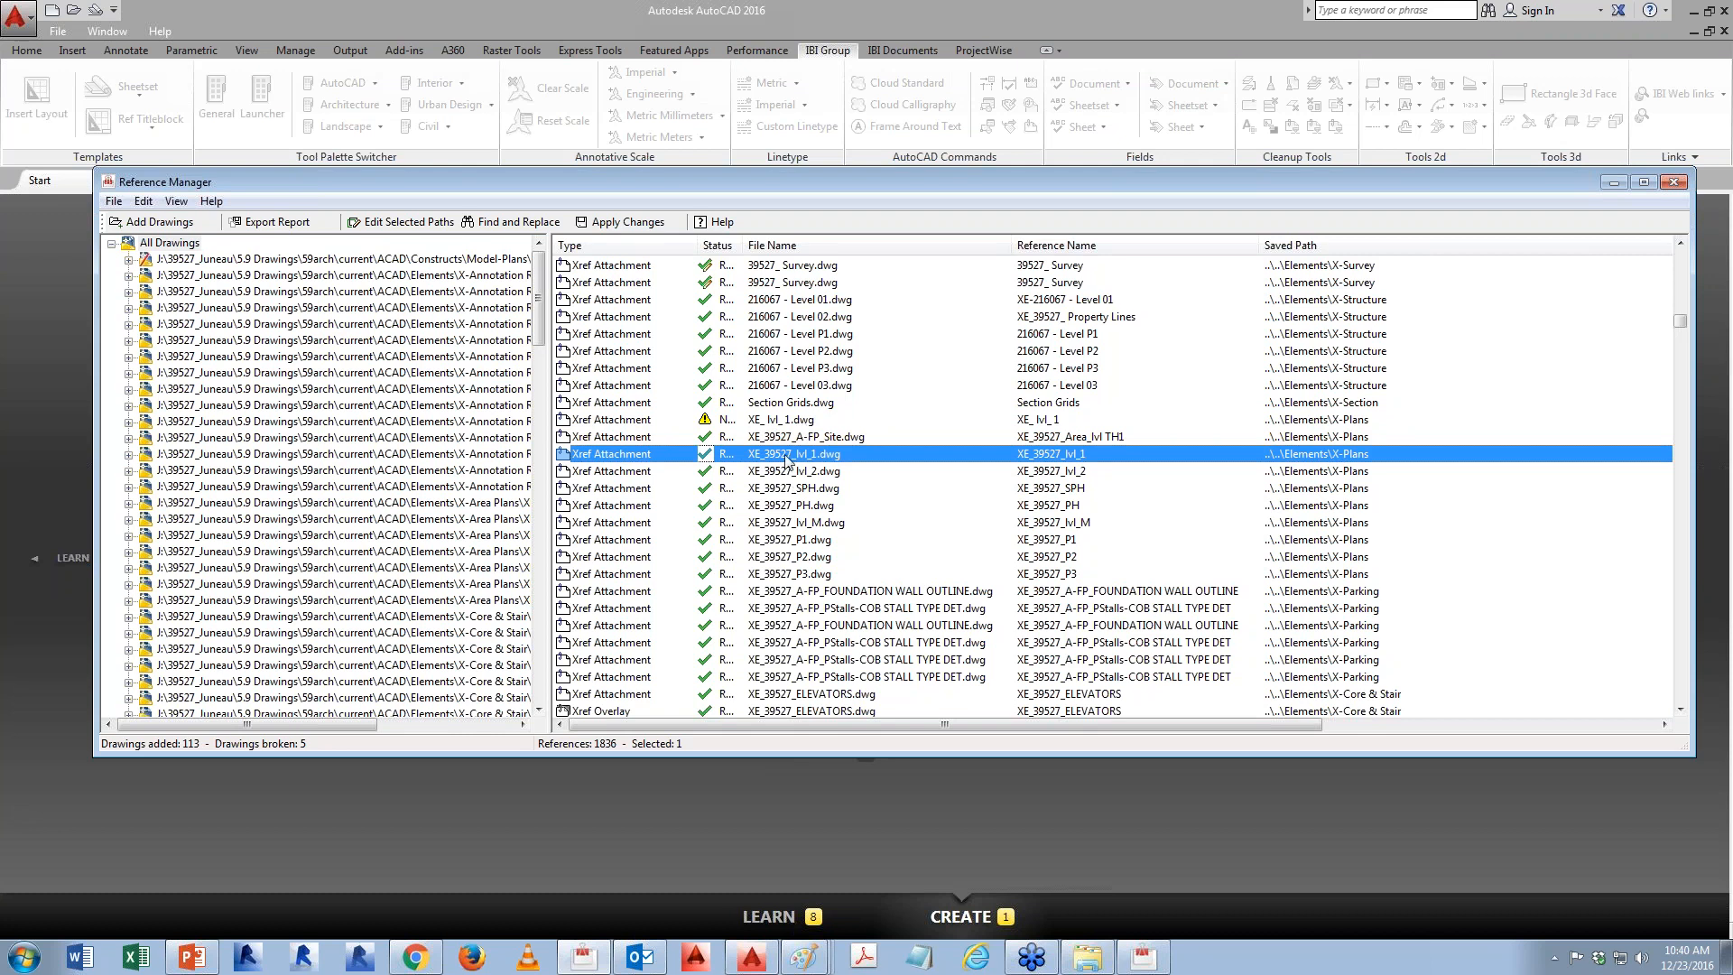
left_click_drag(1679, 323, 1677, 258)
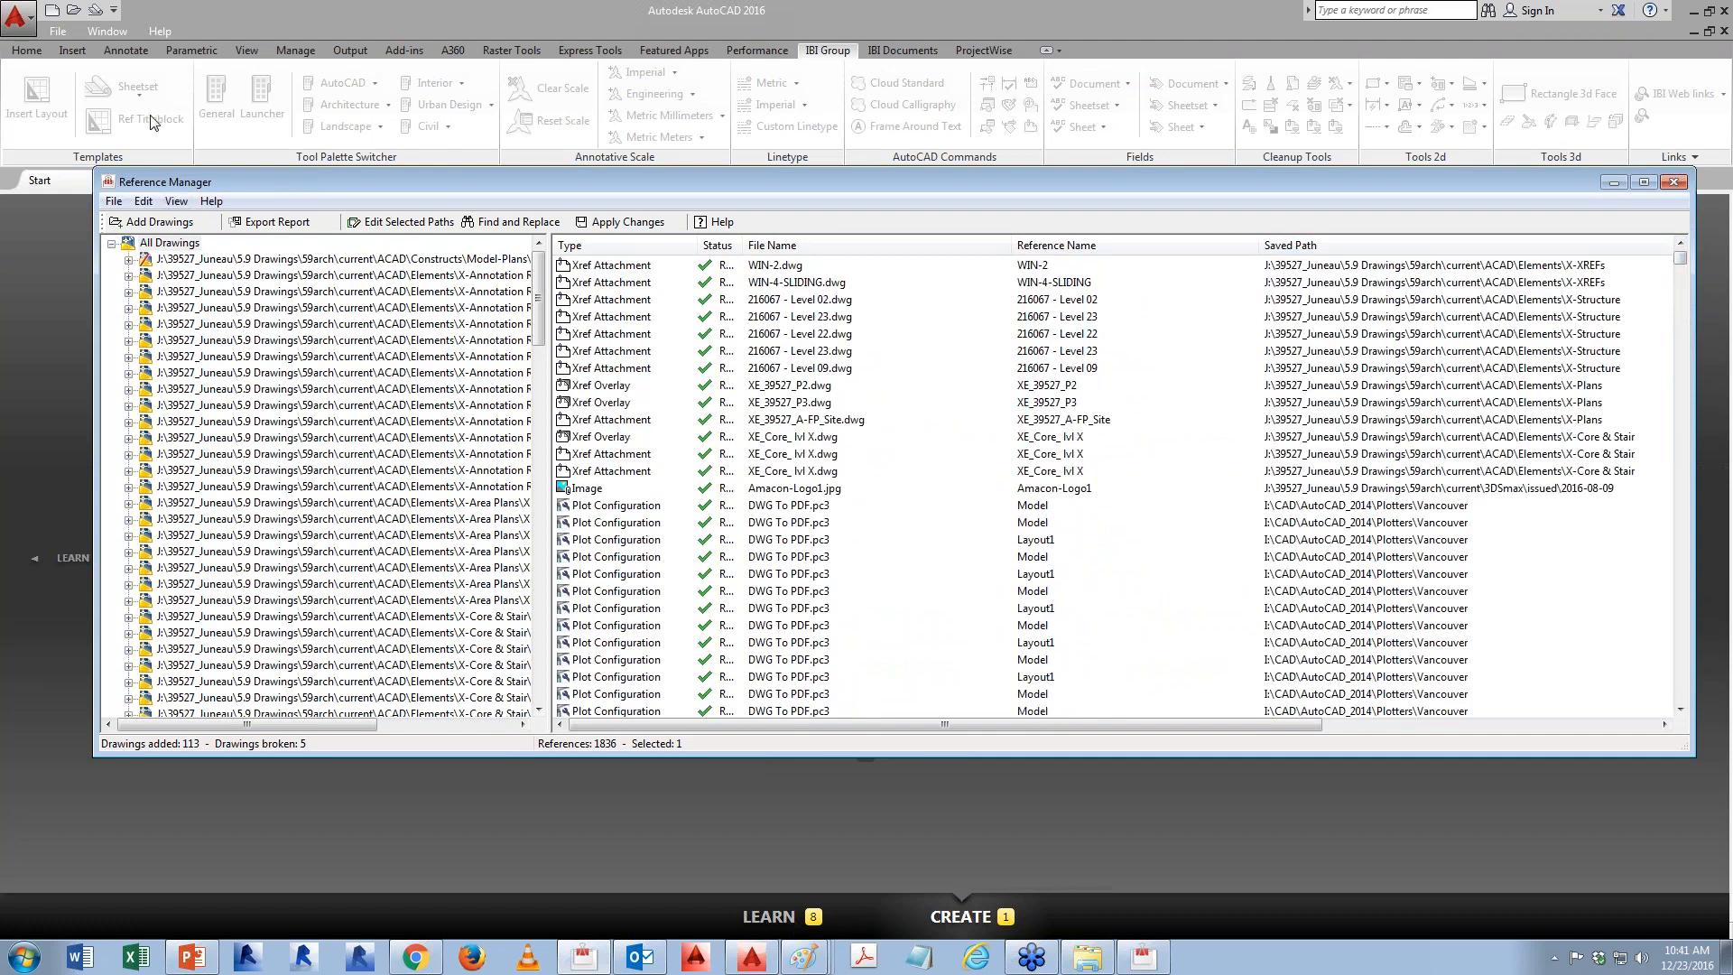
- Apply the path changes to the drawings and accept saving all older-format files in AutoCAD 2013 format
left_click(112, 204)
left_click(167, 301)
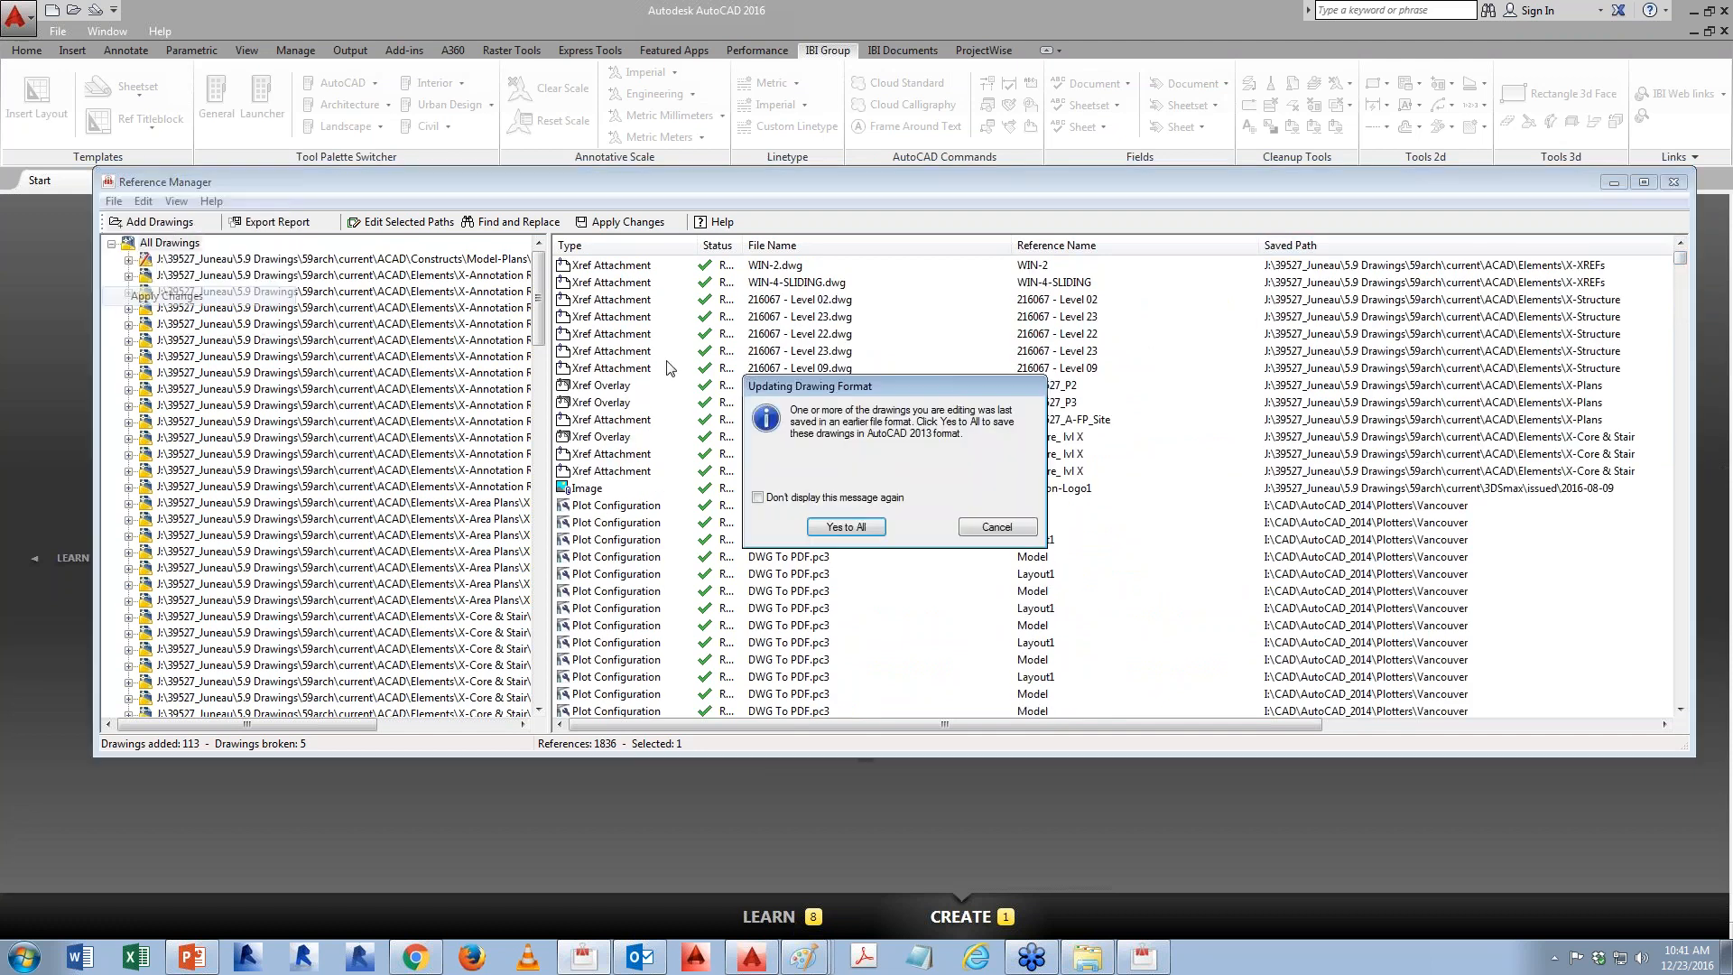
left_click(846, 527)
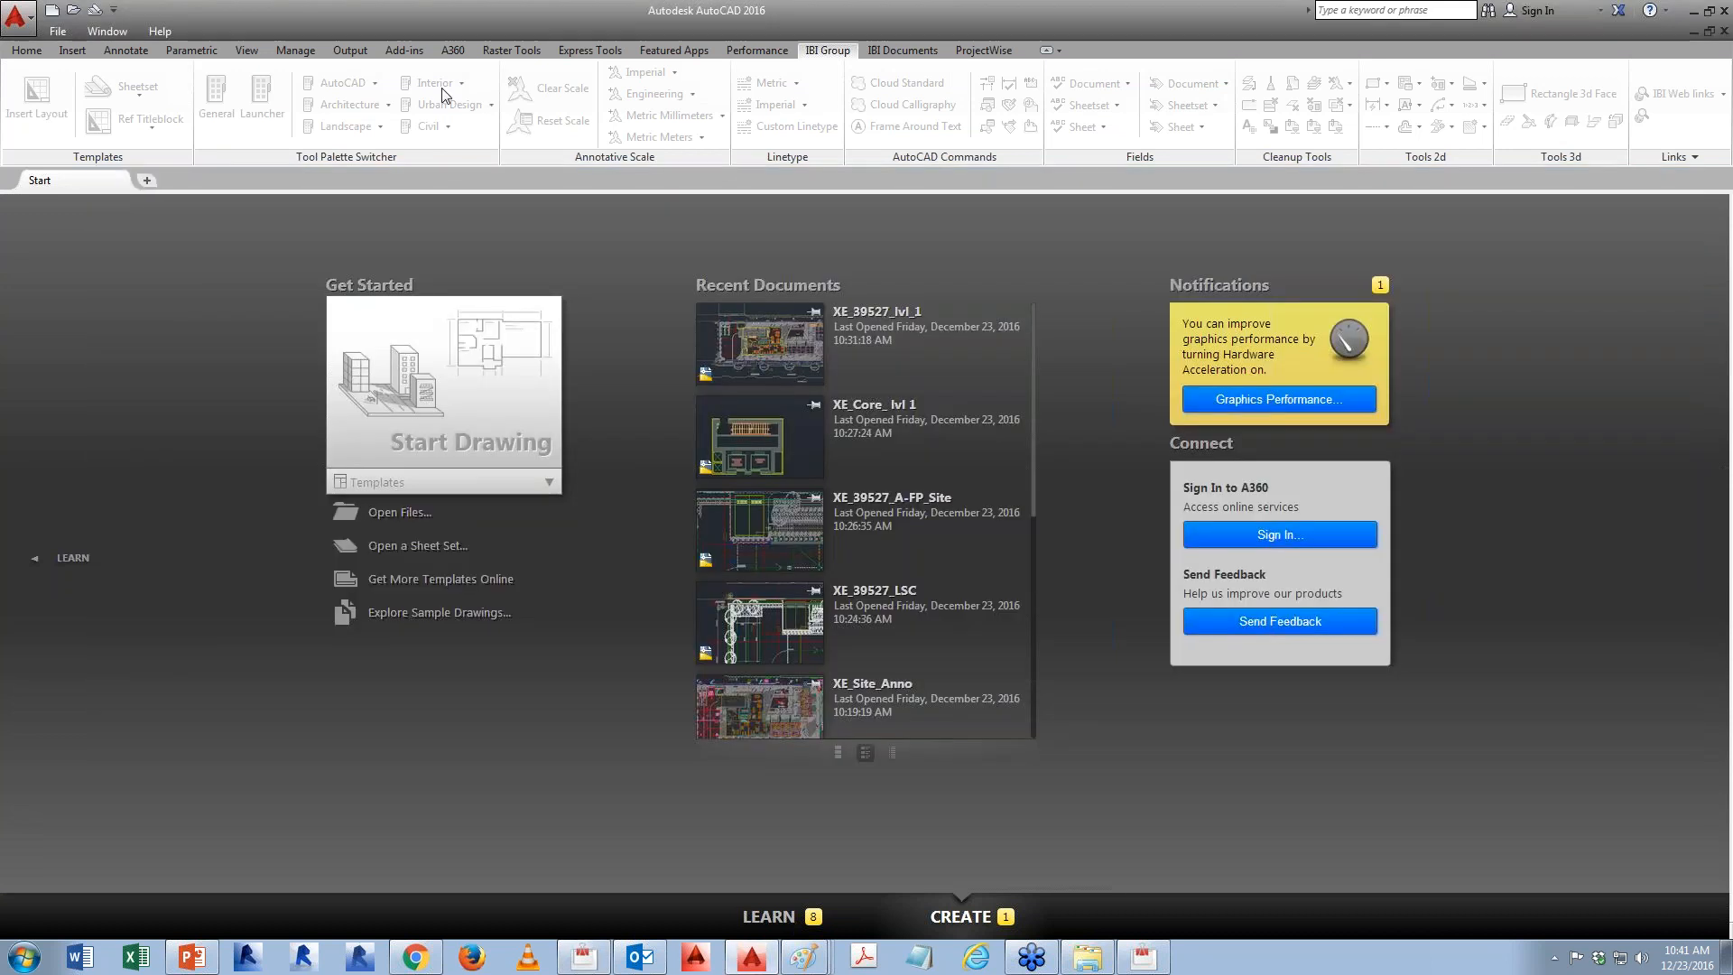
- Start DWG Convert from a new AutoCAD drawing, open ACAD\Sheets\03-Elevations in File Explorer and sort its files by type
left_click(34, 32)
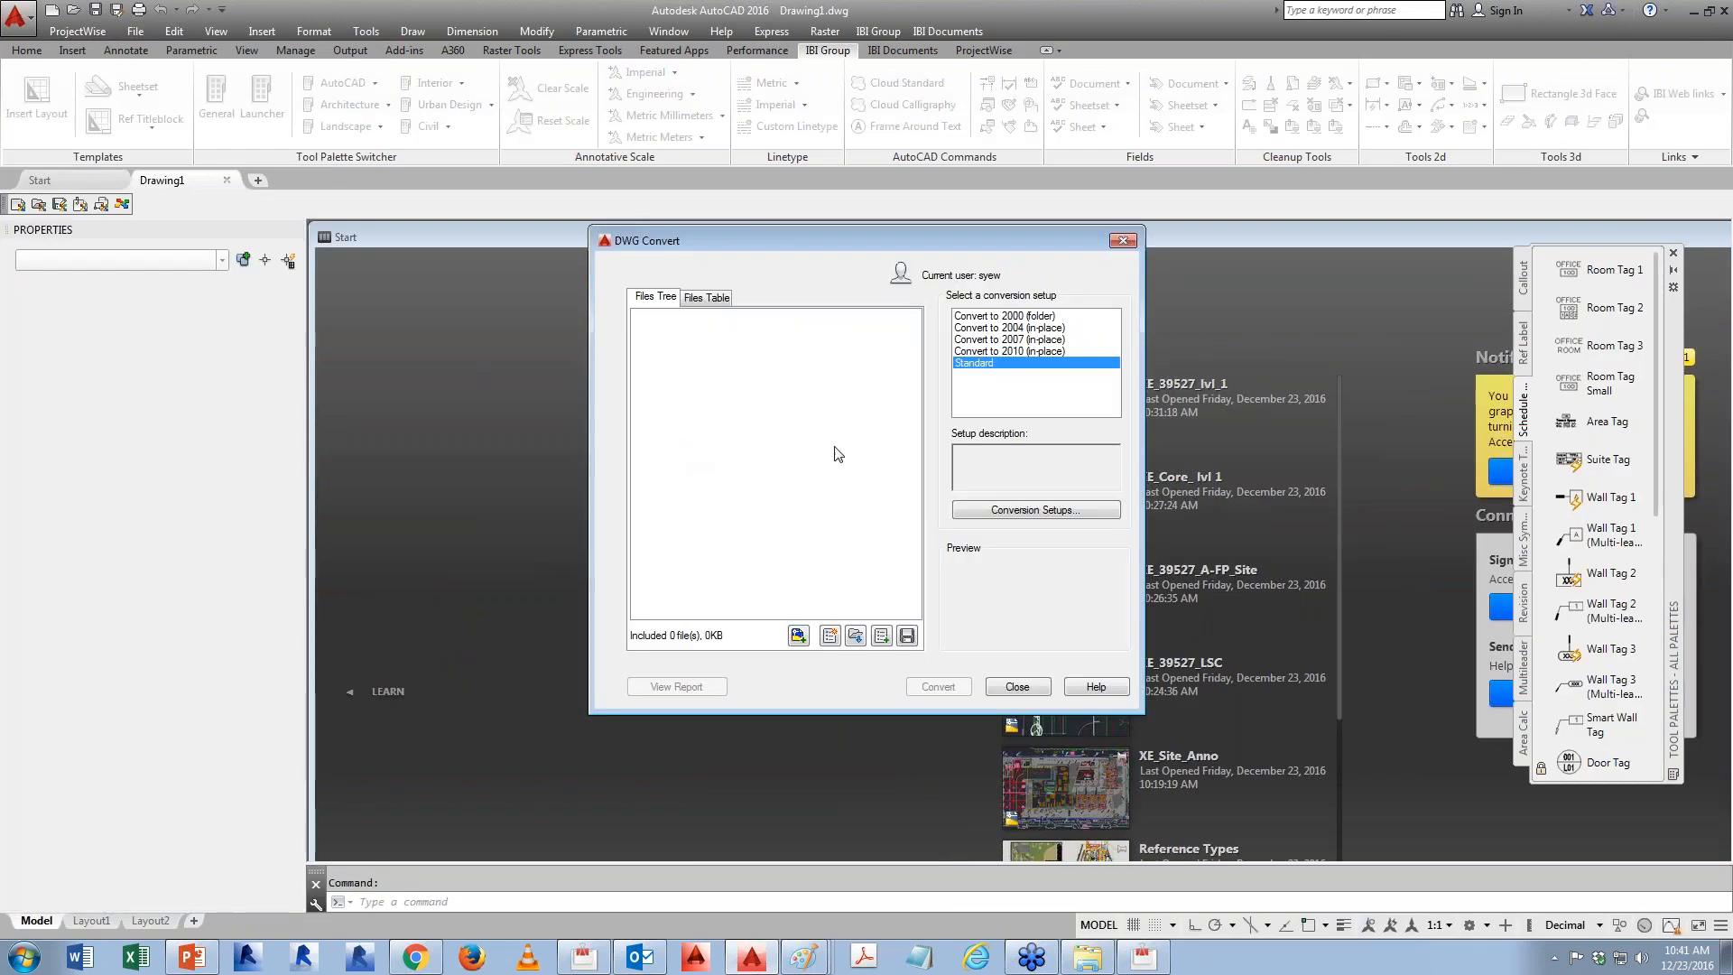
left_click(1086, 958)
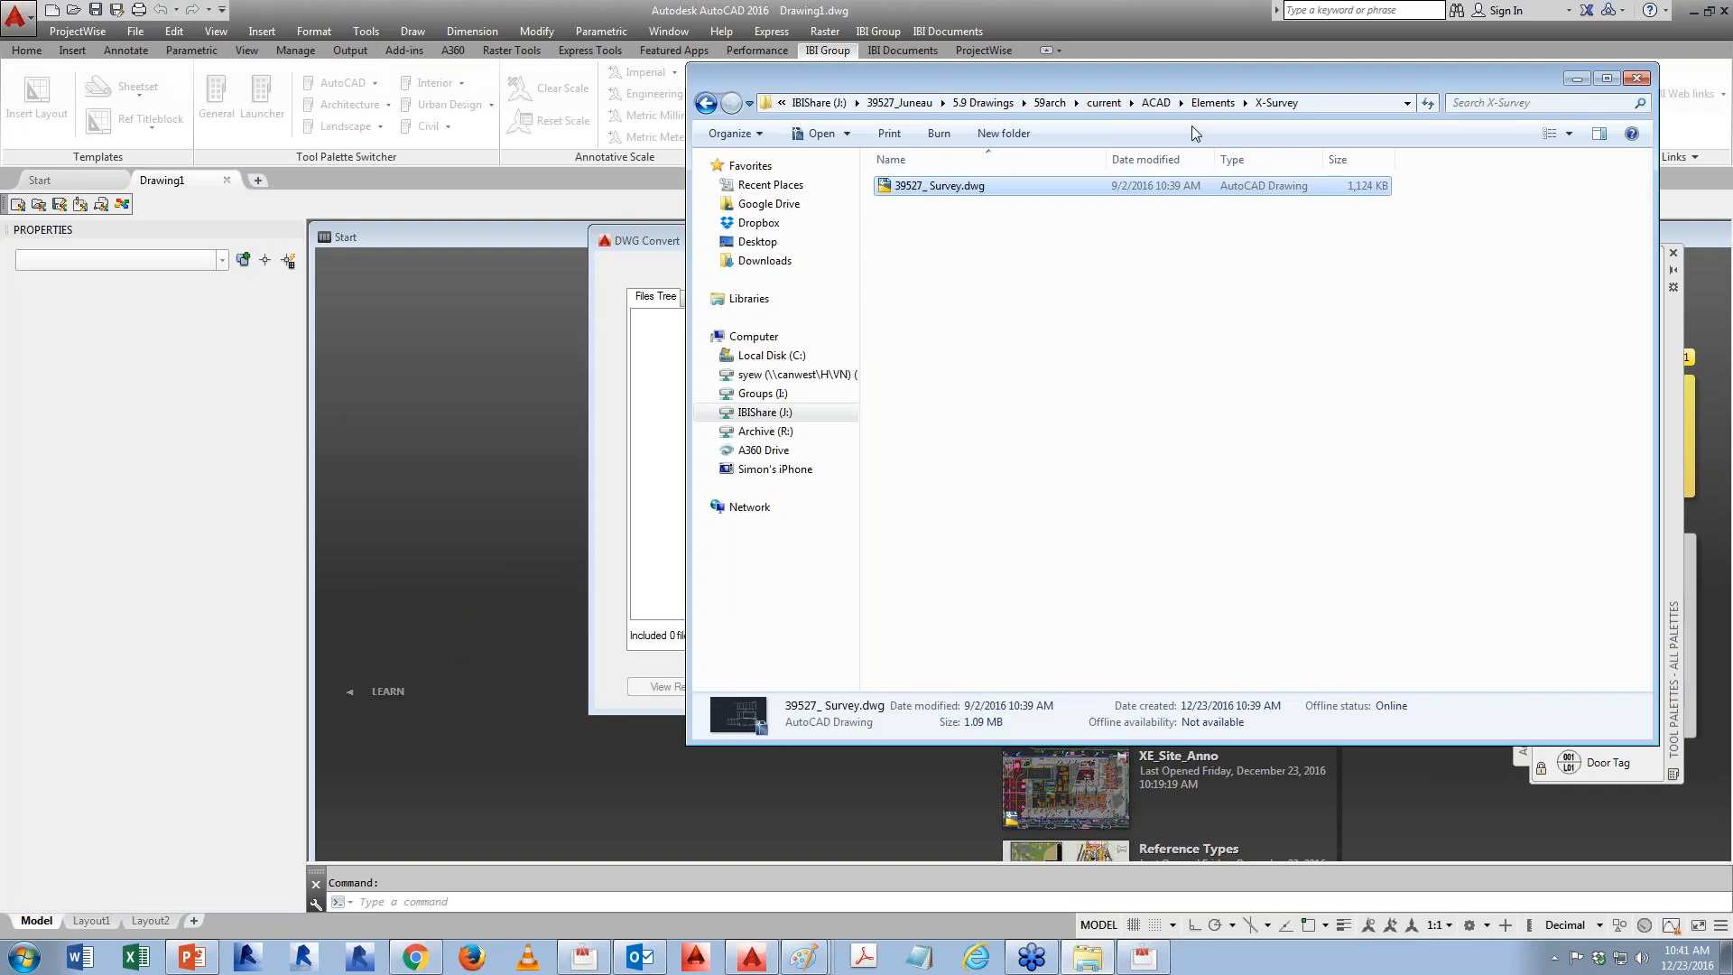
left_click(1210, 102)
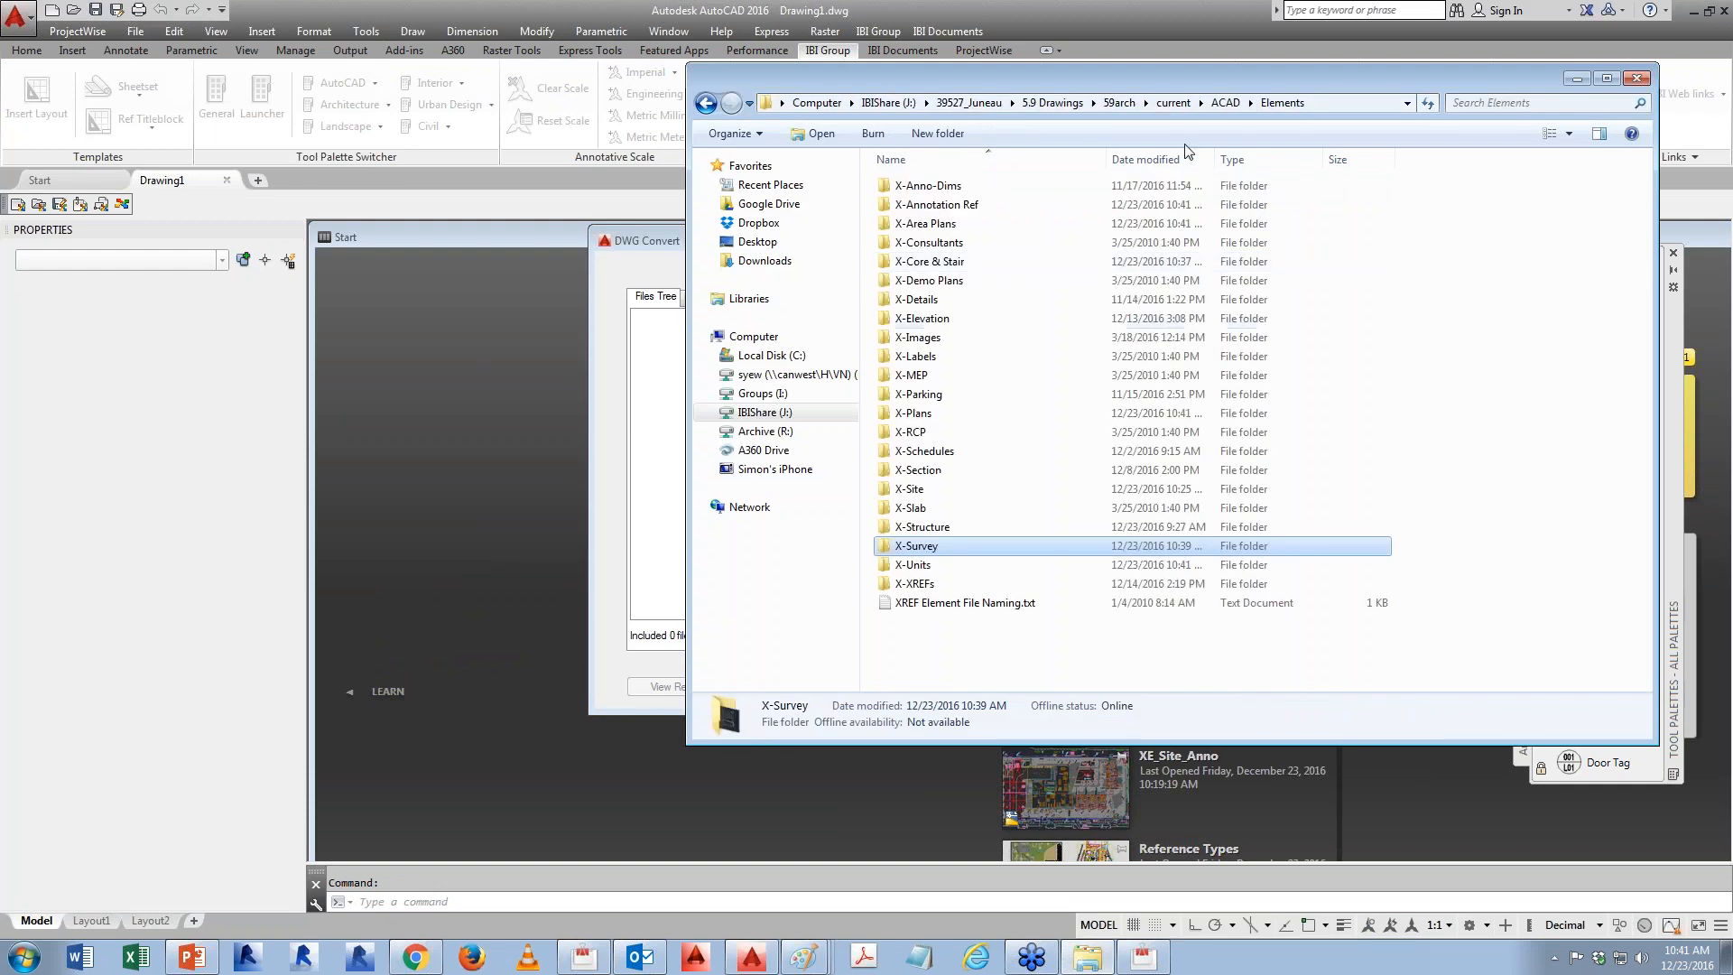
left_click(1232, 103)
double_click(930, 243)
left_click_drag(1067, 71, 1211, 293)
left_click(967, 235)
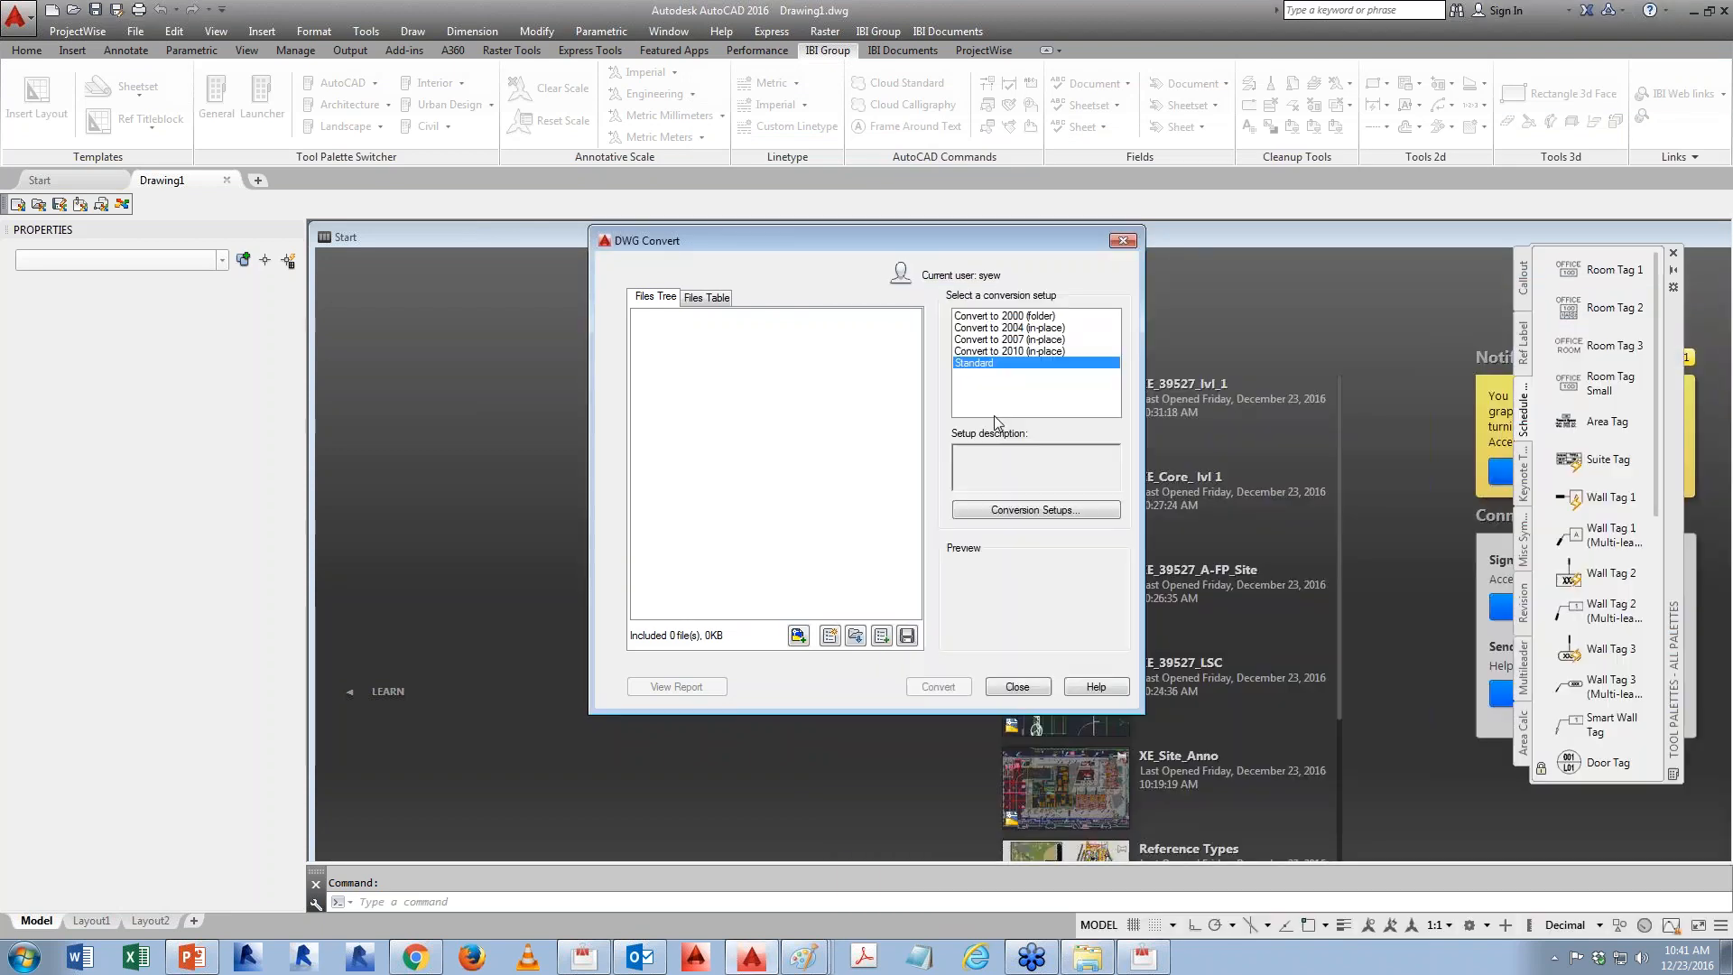
left_click(1089, 959)
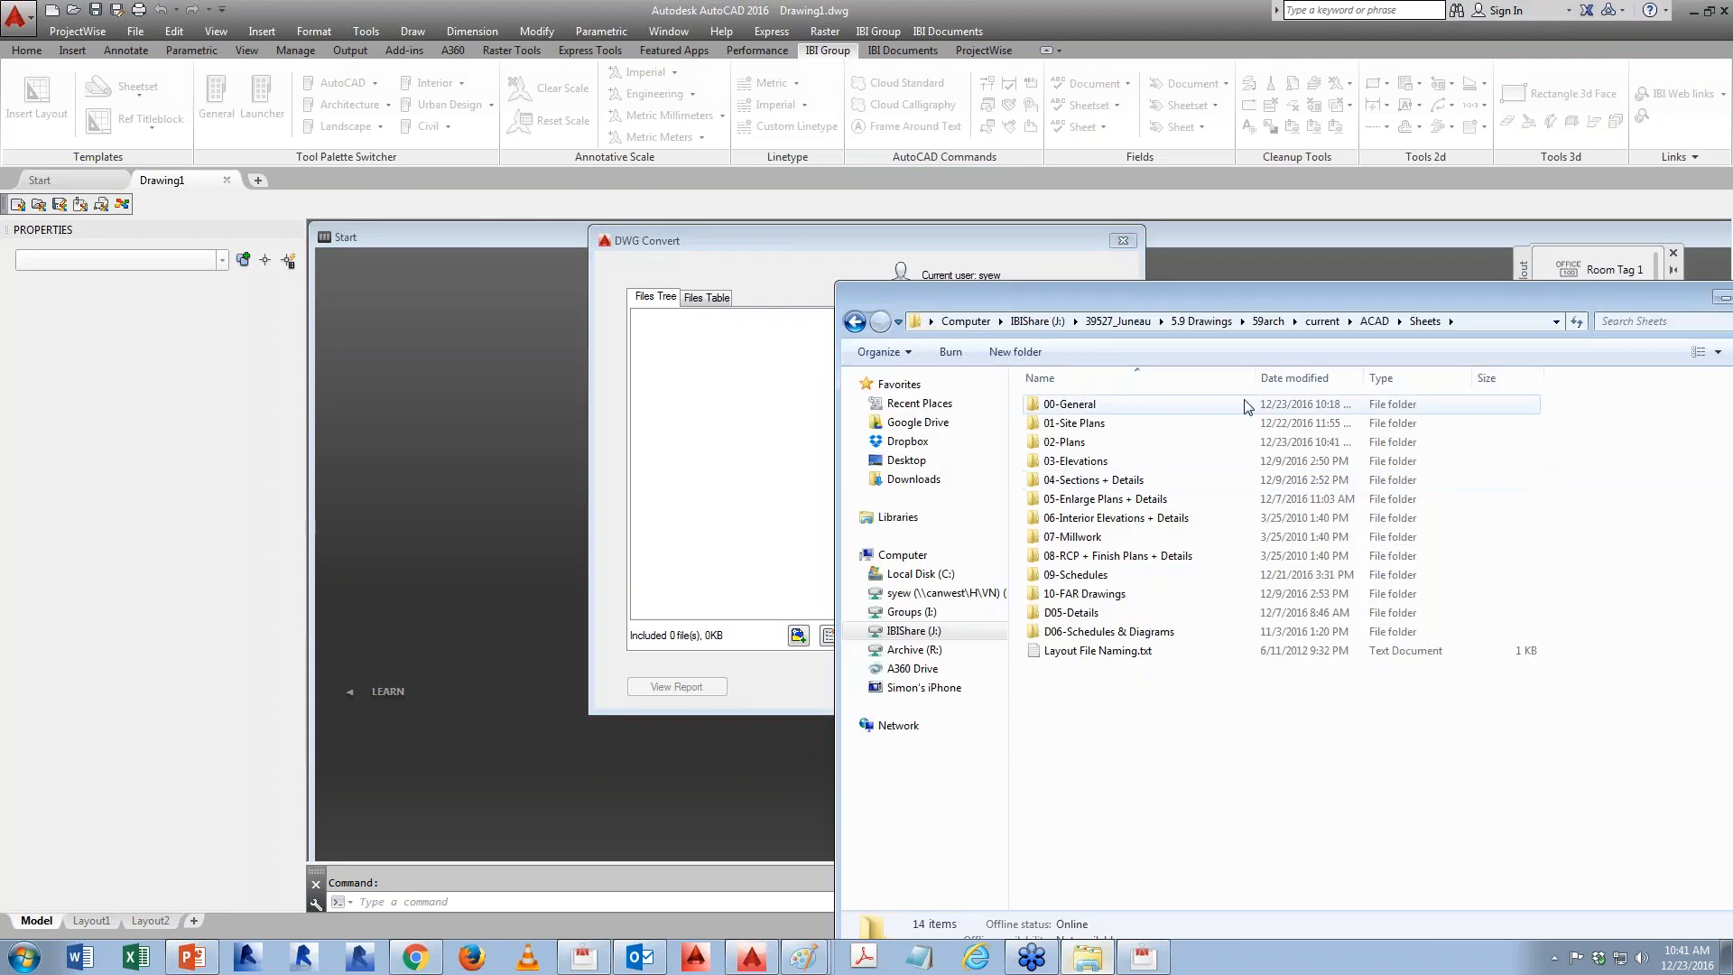
double_click(1076, 461)
left_click(1412, 377)
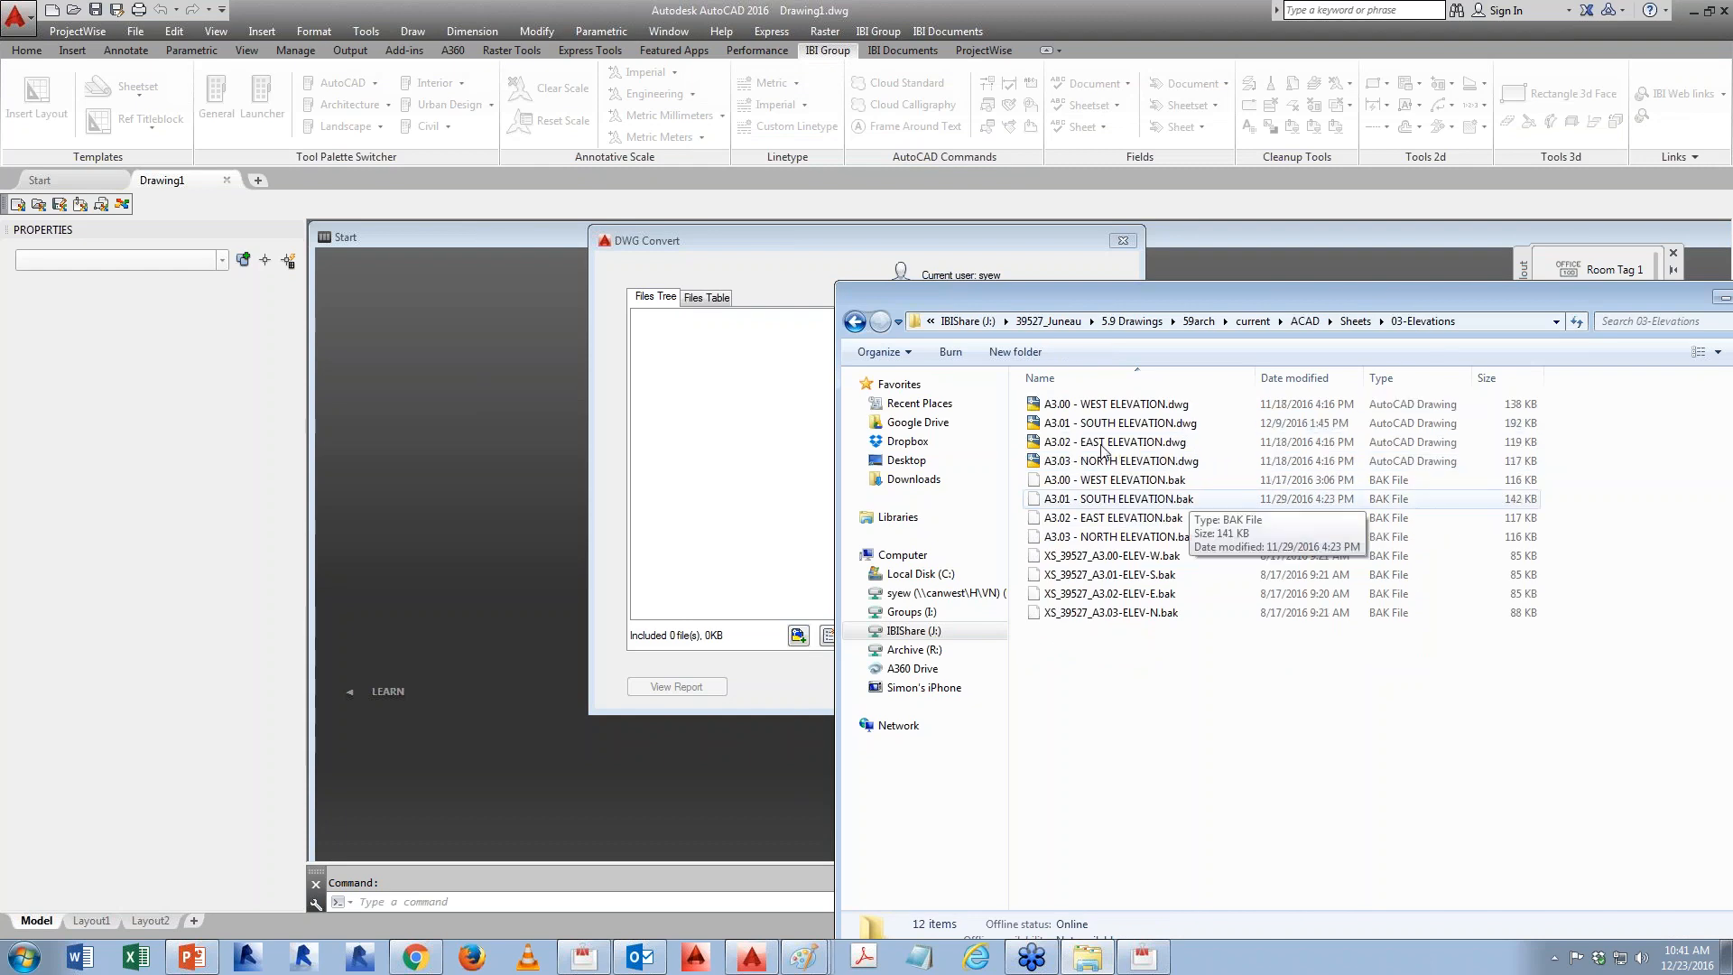
- Add the four elevation sheets A3.00 to A3.03 from 03-Elevations to the DWG Convert file tree and return to that dialog
left_click(1081, 460)
left_click(1083, 404, "shift")
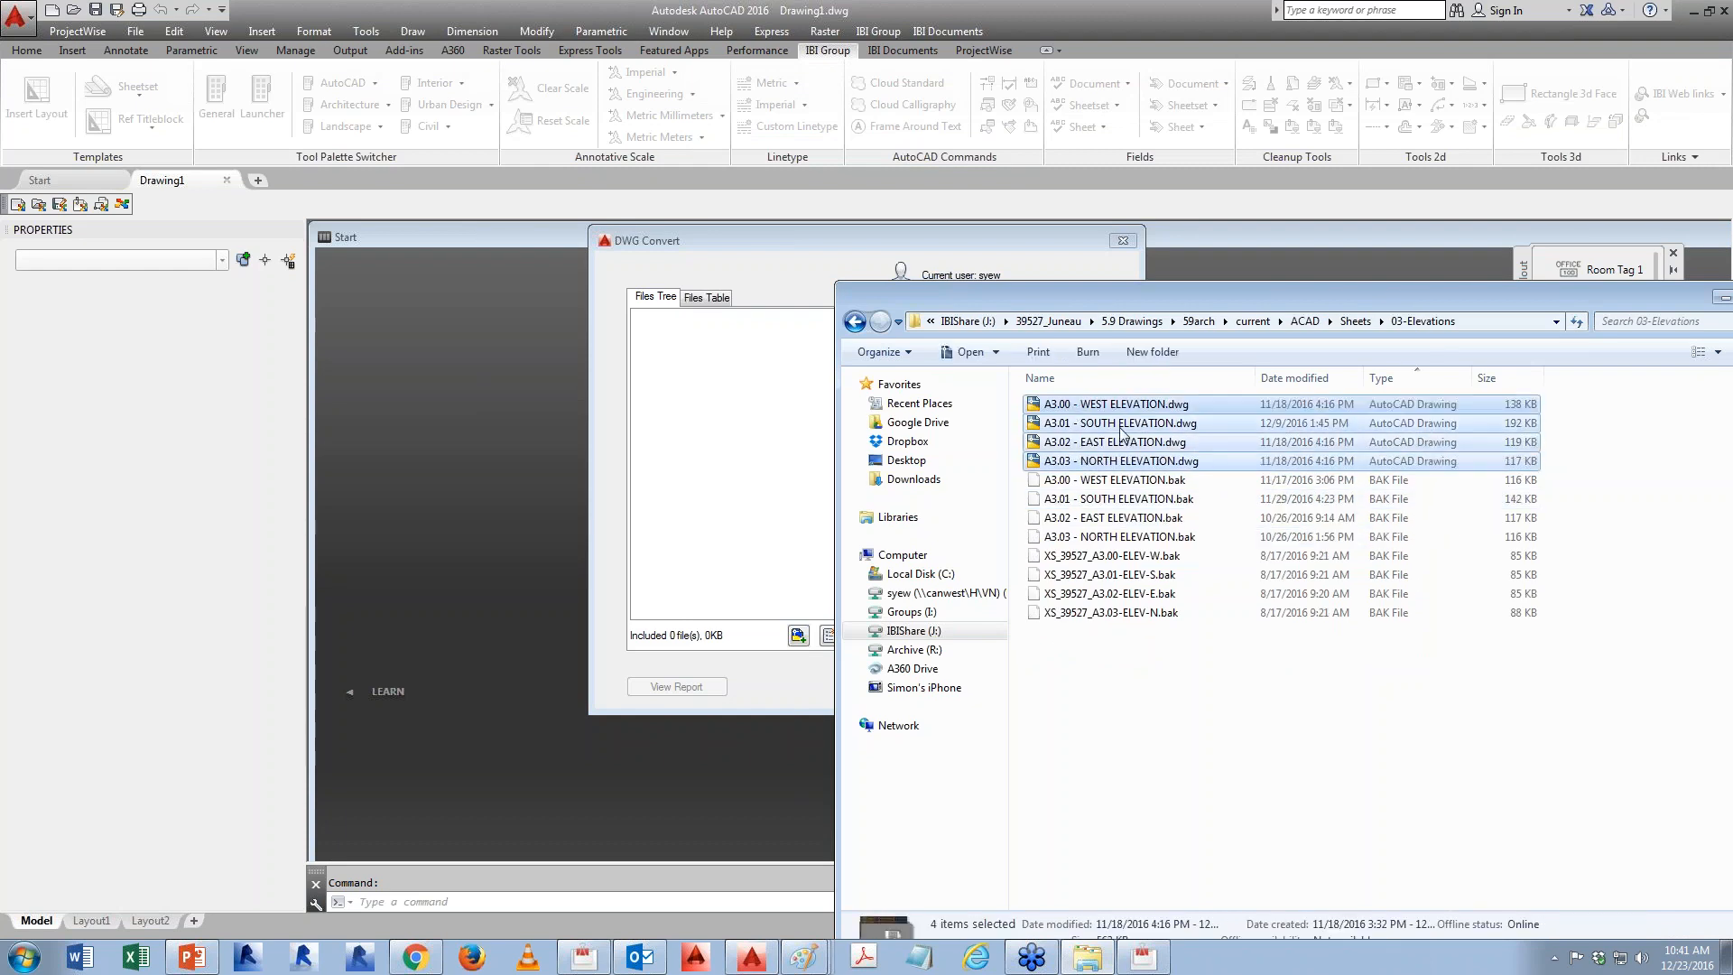
left_click_drag(1047, 441, 713, 451)
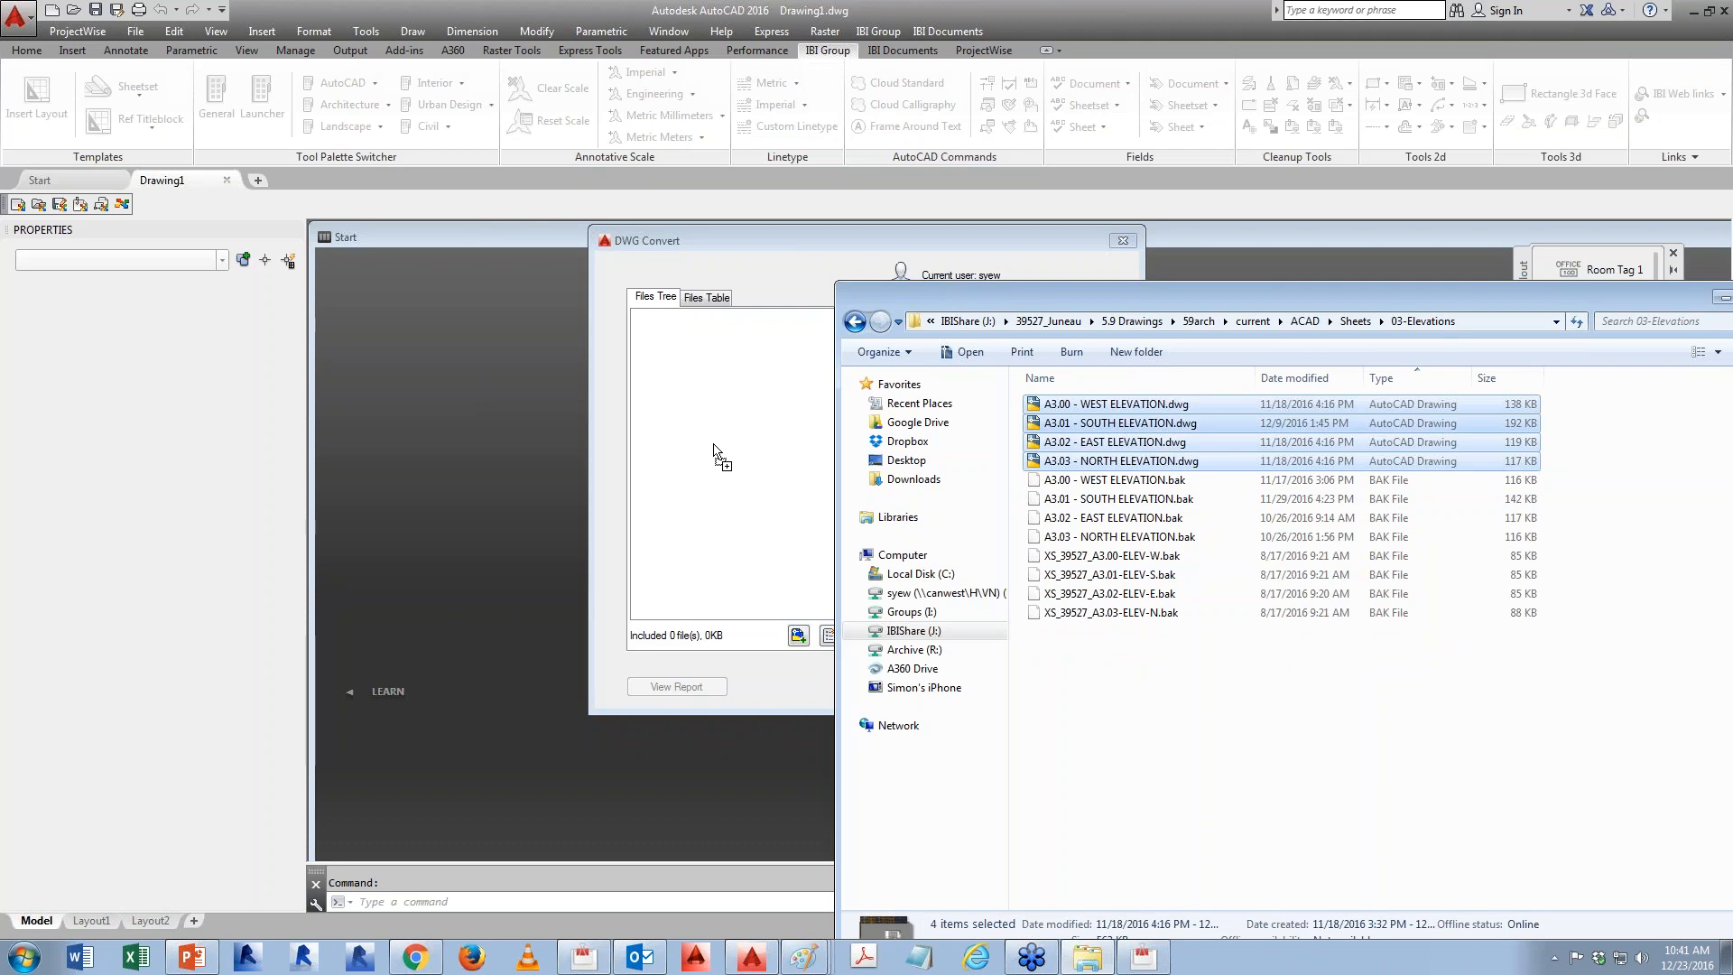
left_click_drag(713, 451, 713, 451)
left_click_drag(713, 452, 713, 451)
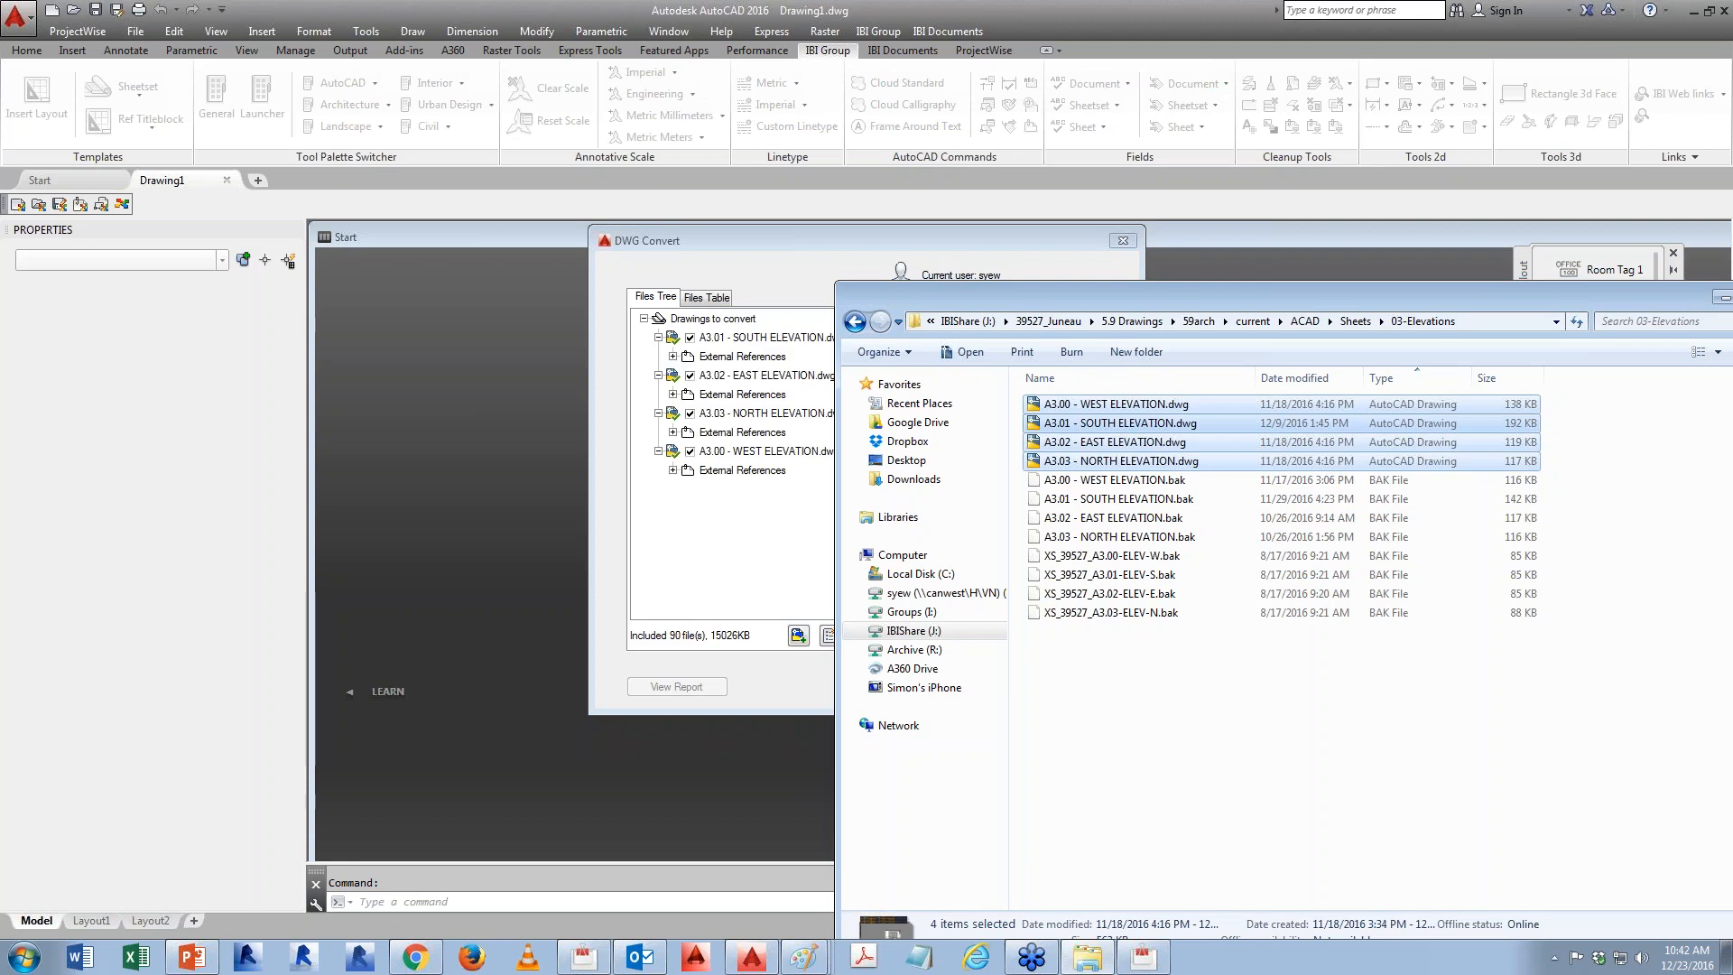
left_click_drag(1525, 296, 1249, 334)
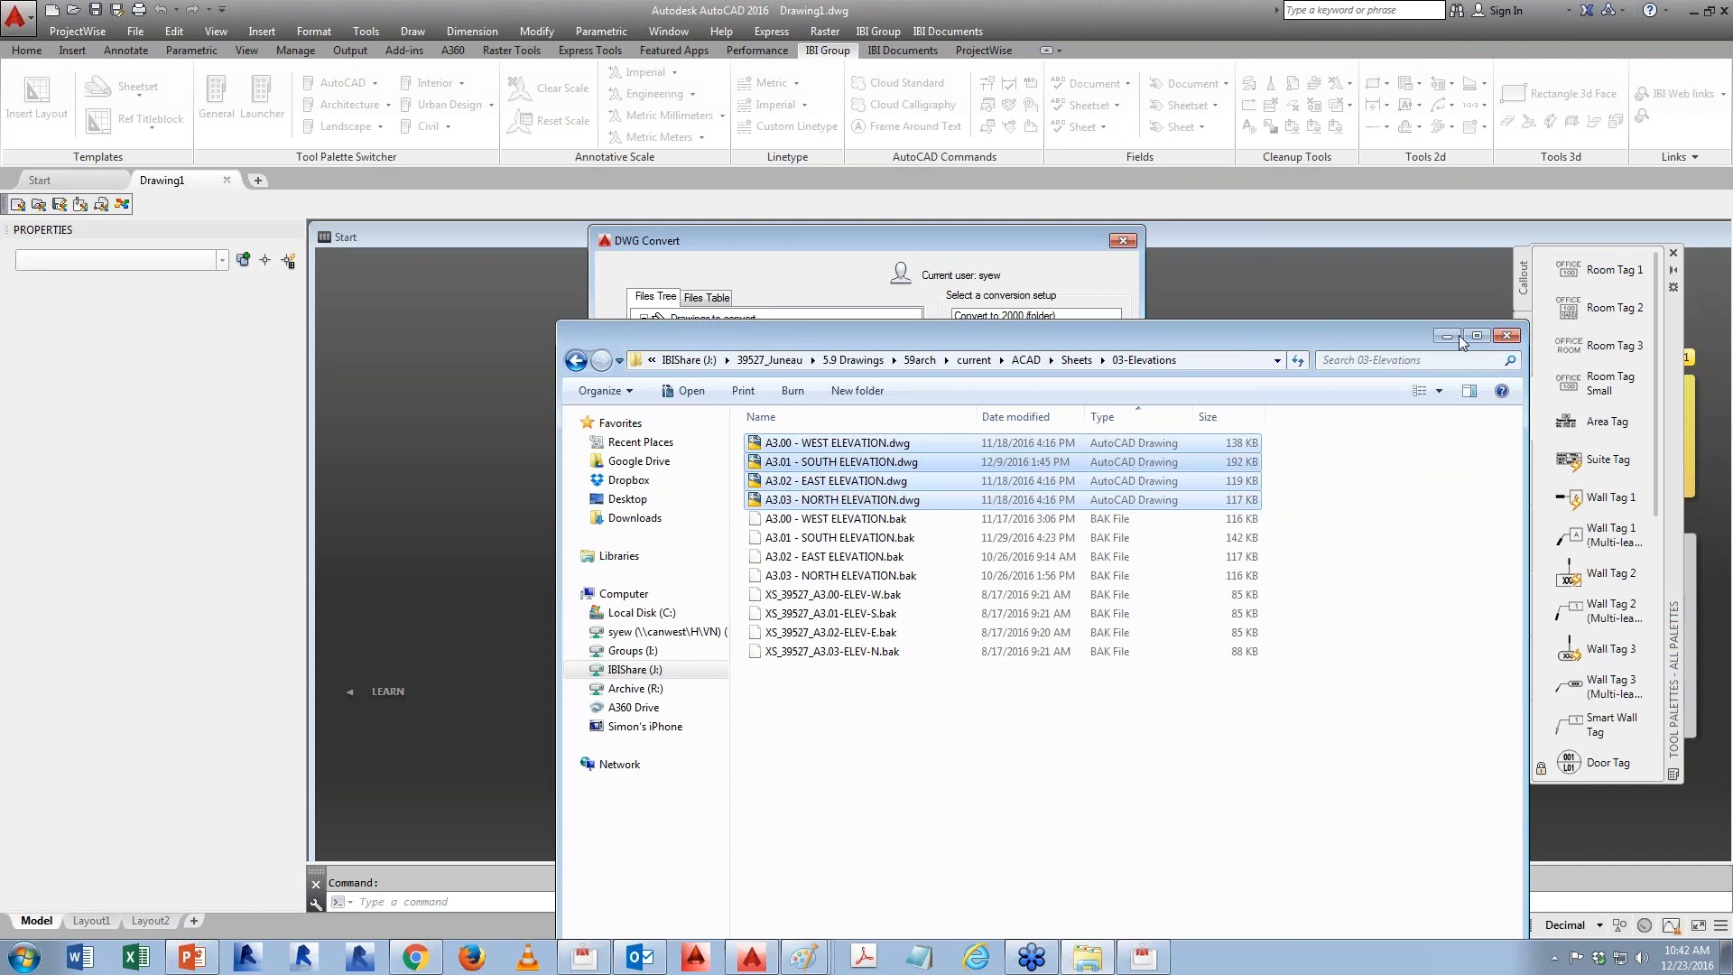
left_click(1291, 377)
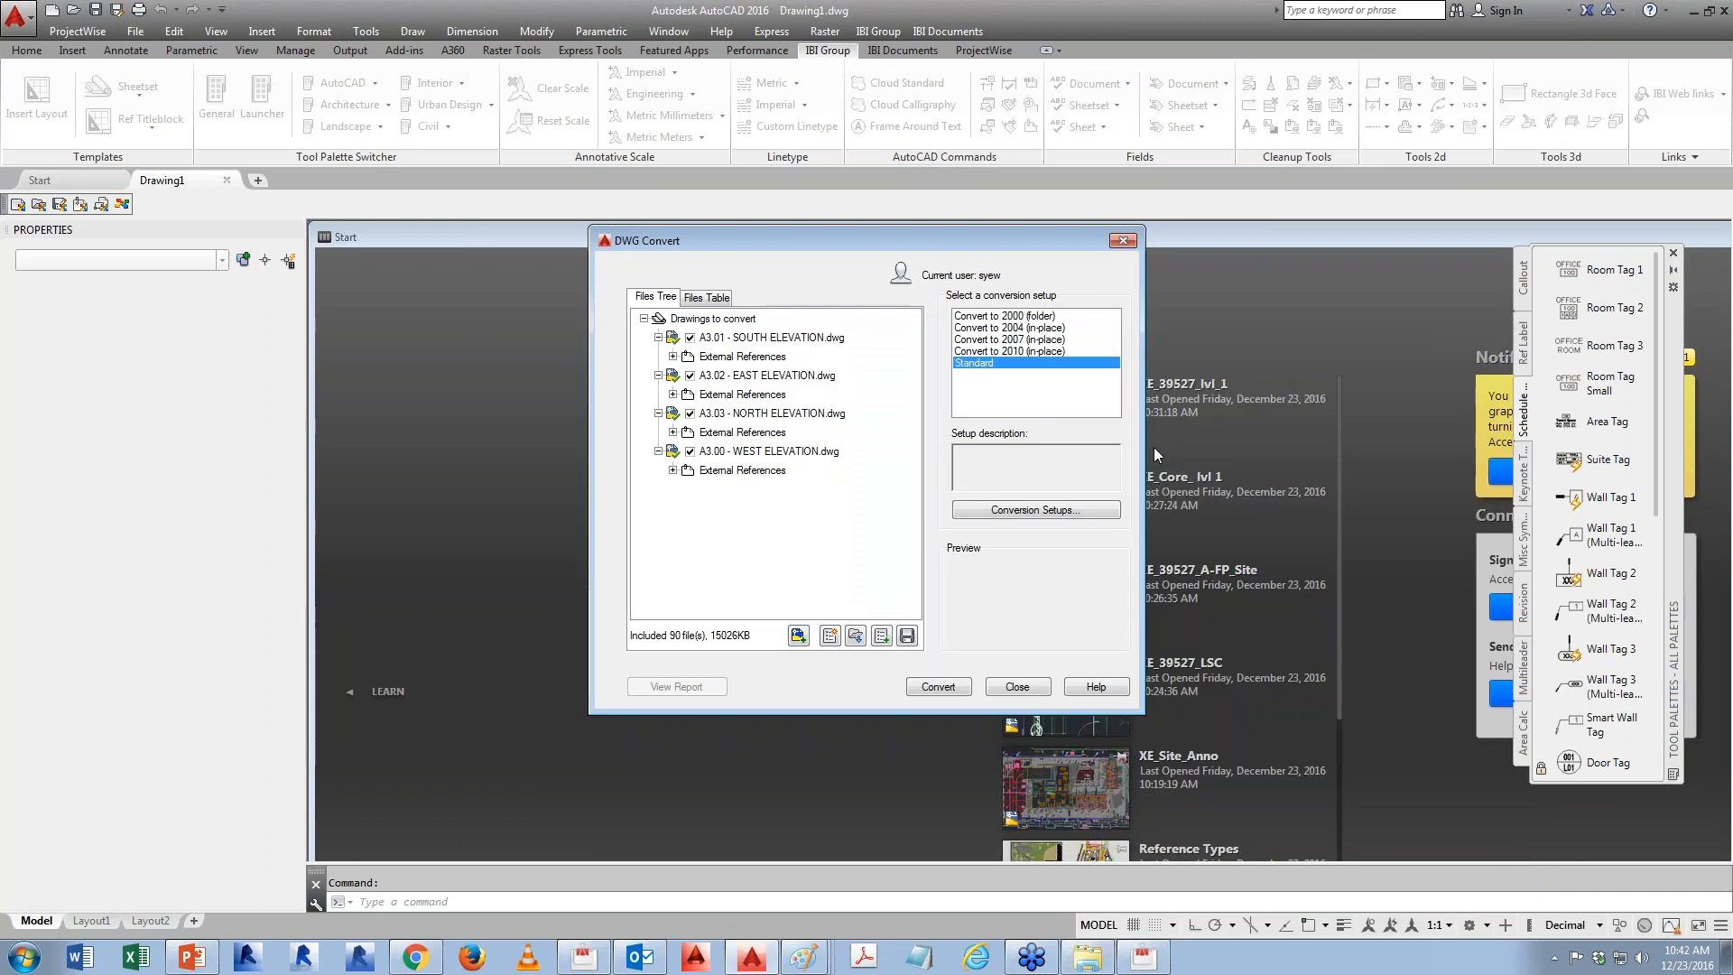
- Look through the sheet drawings in the Sheets\02-Plans folder and return to DWG Convert
left_click(1086, 958)
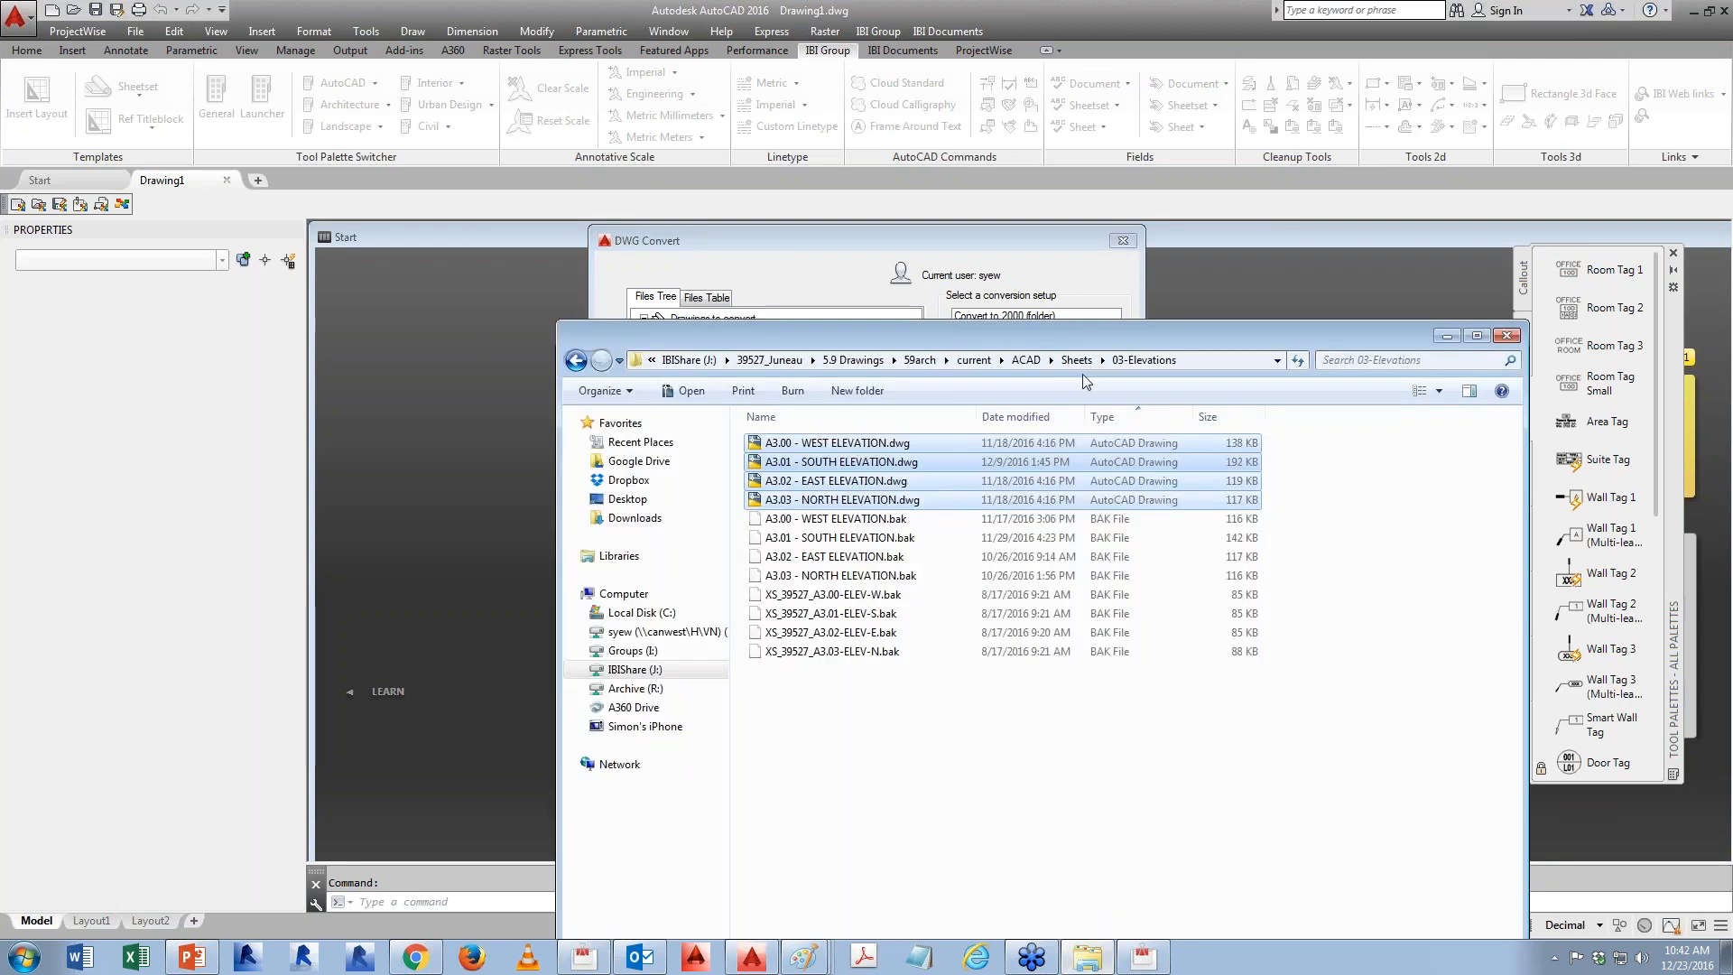
left_click(1077, 359)
double_click(794, 481)
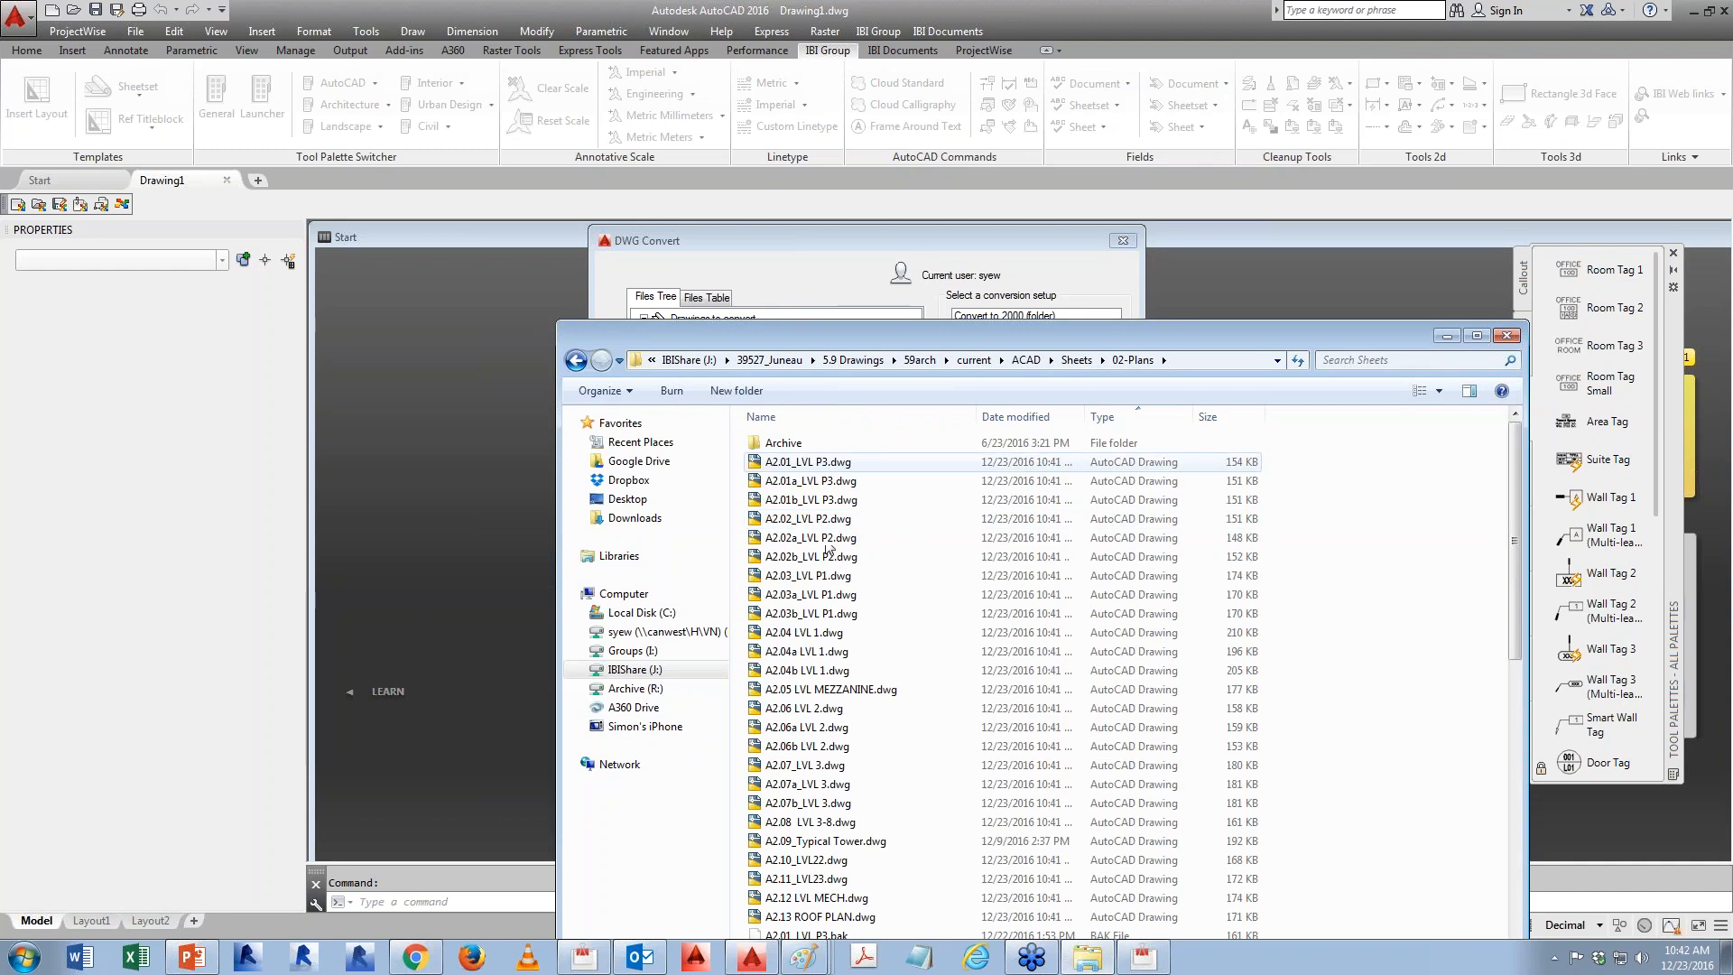
scroll(826, 550, "down", 3)
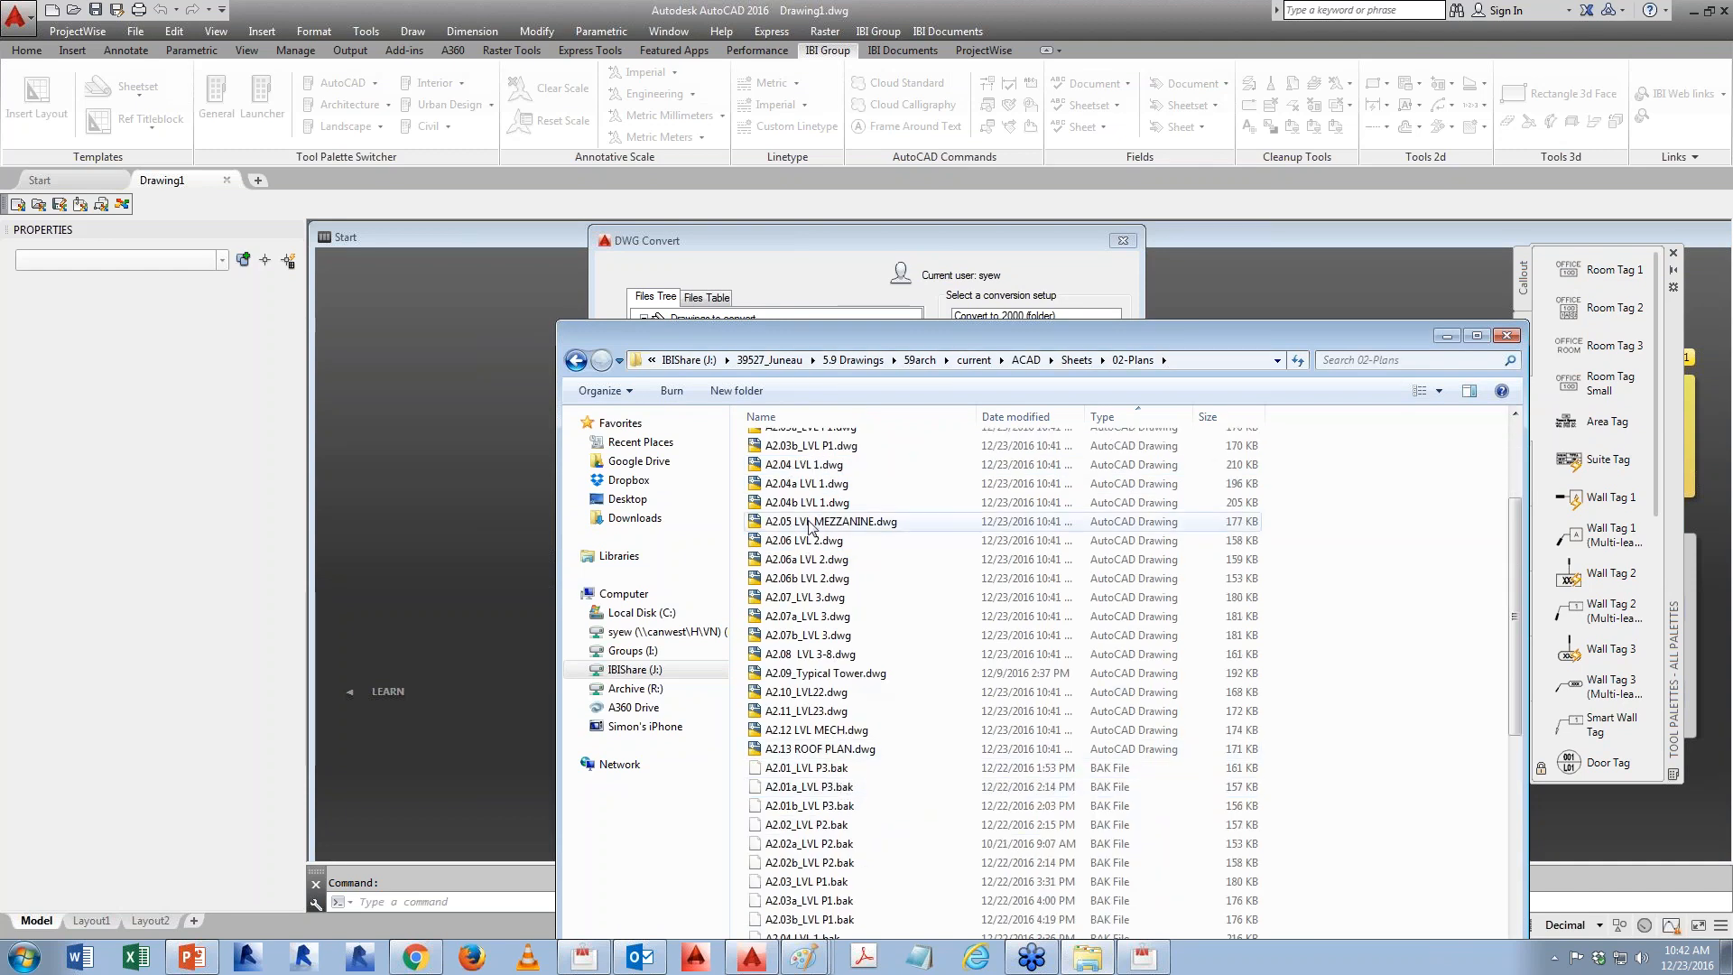
scroll(809, 528, "down", 1)
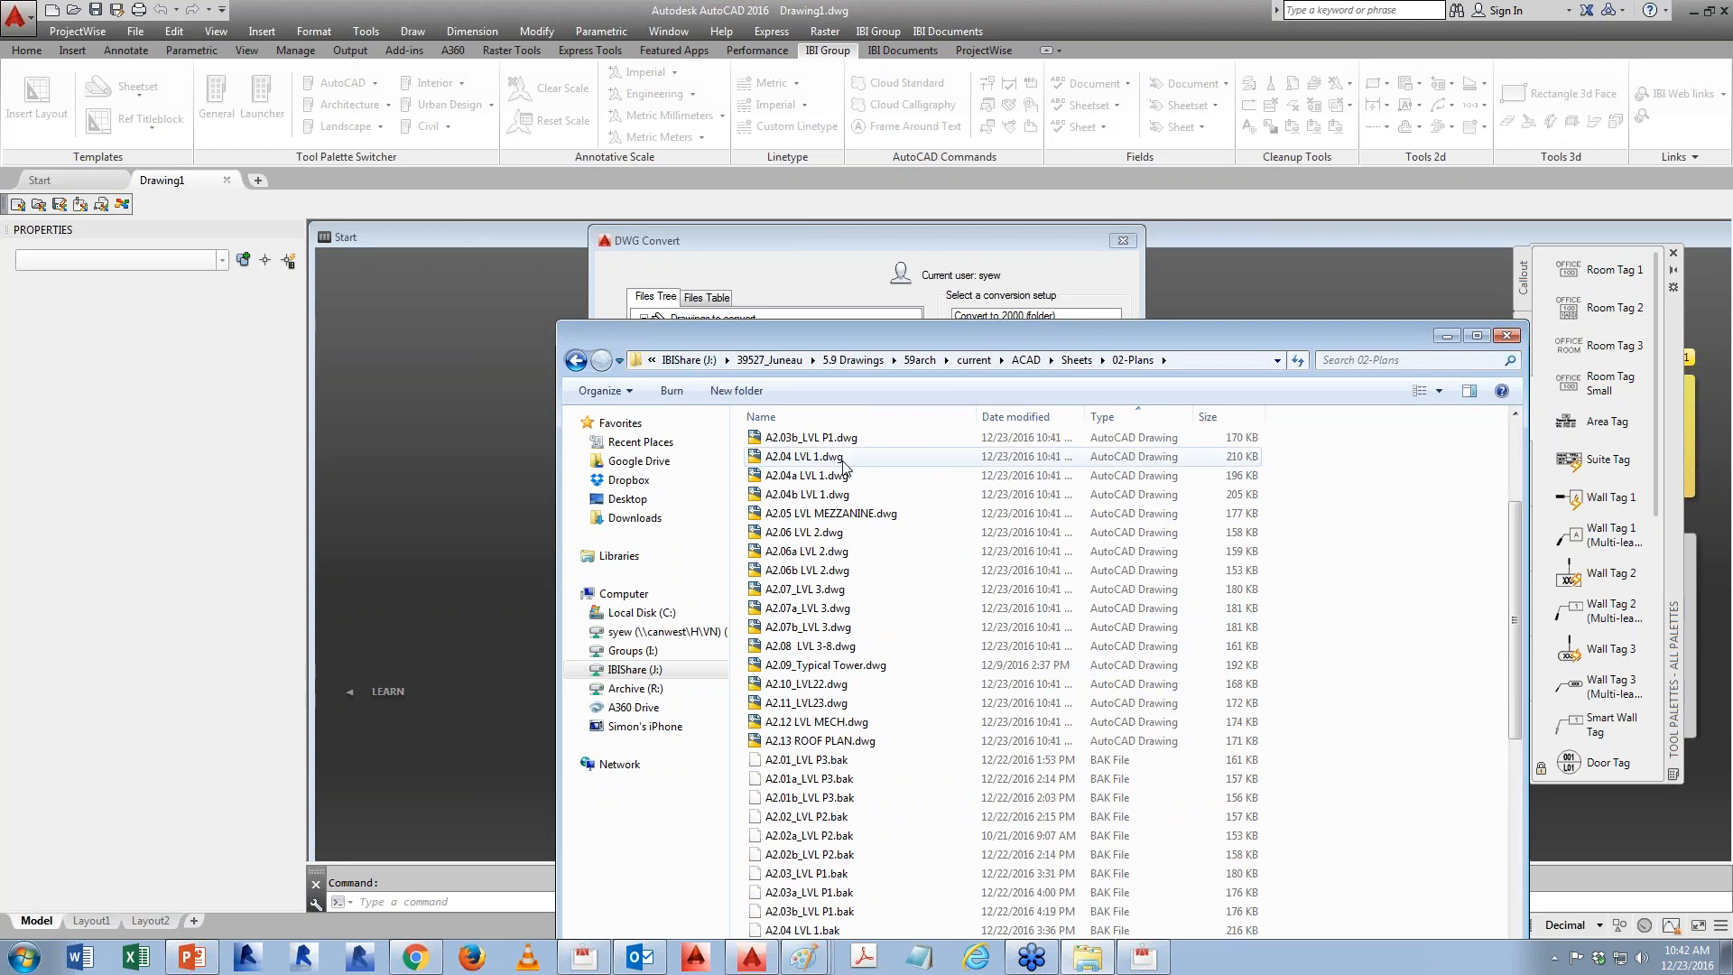
left_click(1447, 335)
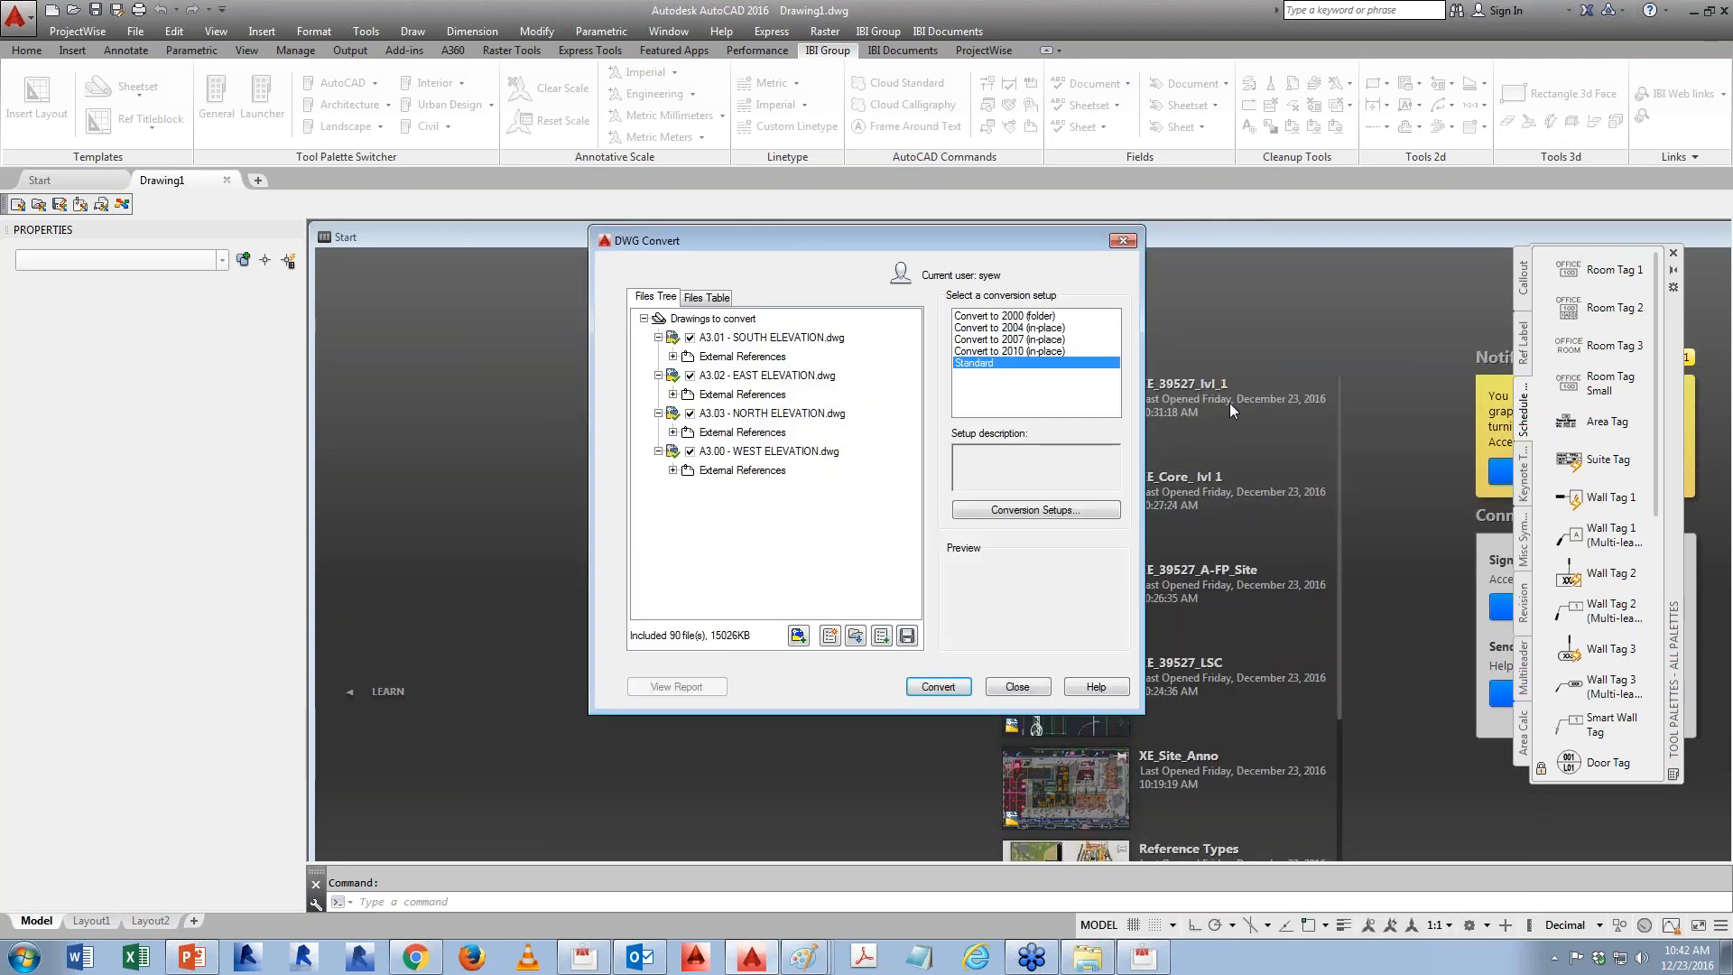
- Open the Standard conversion setup for modification and choose AutoCAD 2013/LT 2013 Drawing Format as its file format
left_click(1009, 510)
left_click_drag(881, 355, 1298, 297)
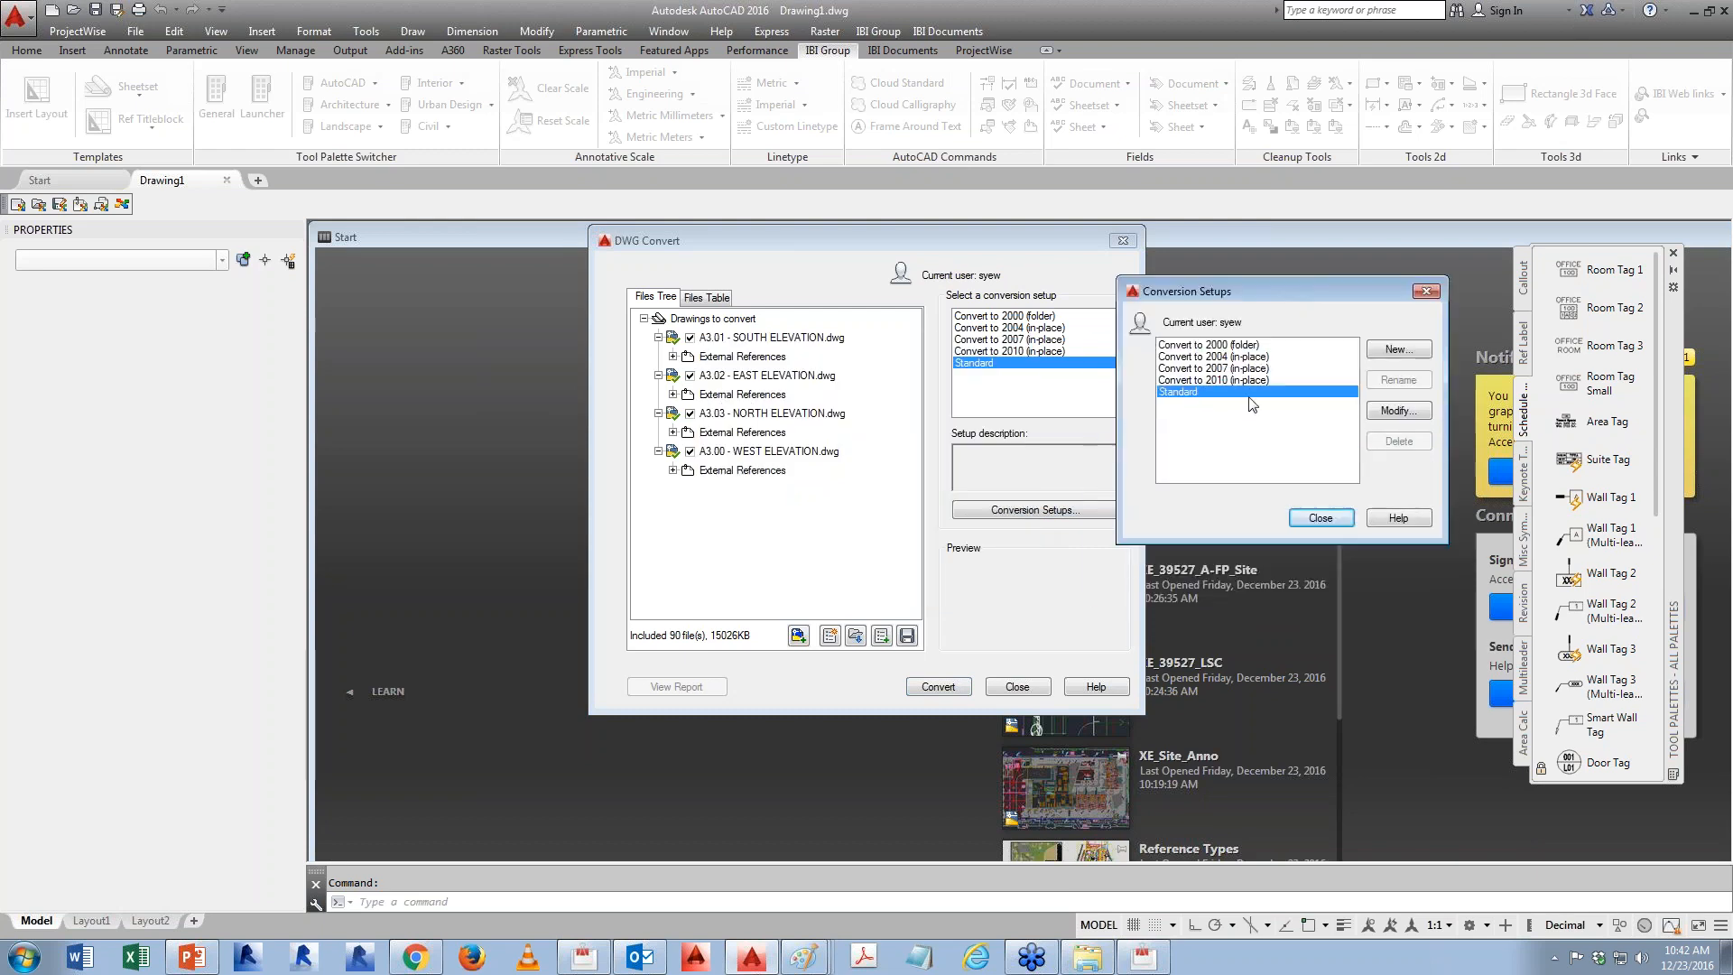
left_click(1391, 412)
left_click_drag(731, 232, 1074, 221)
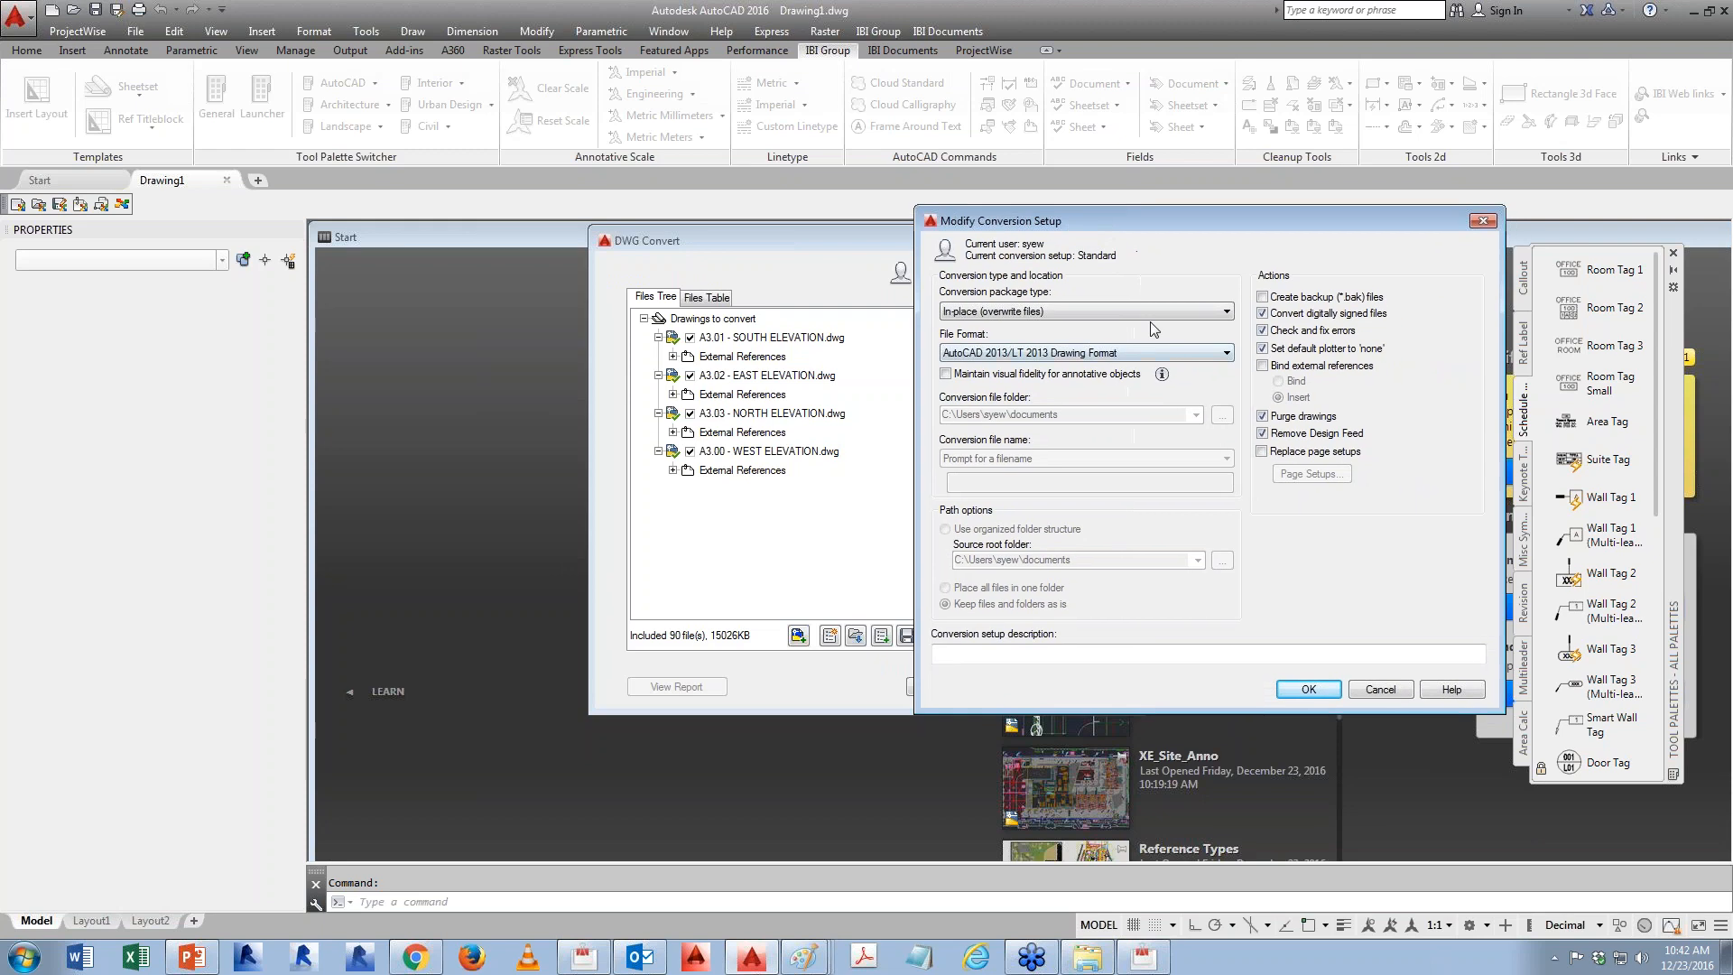
left_click(979, 355)
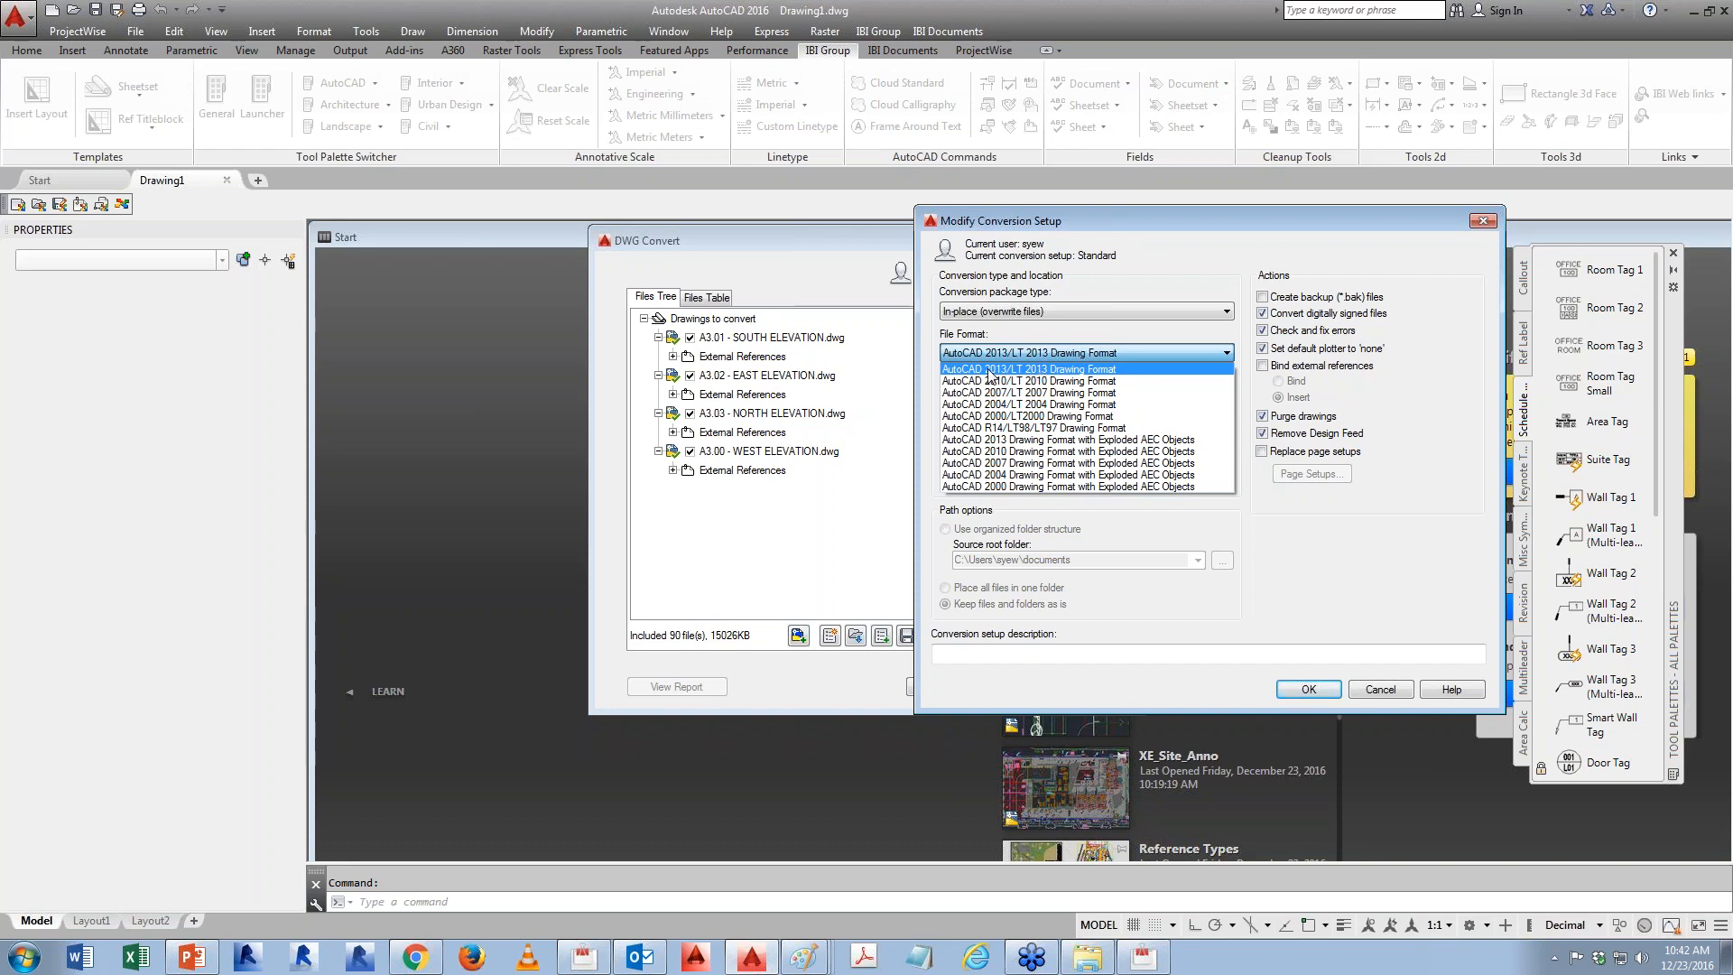
left_click(990, 371)
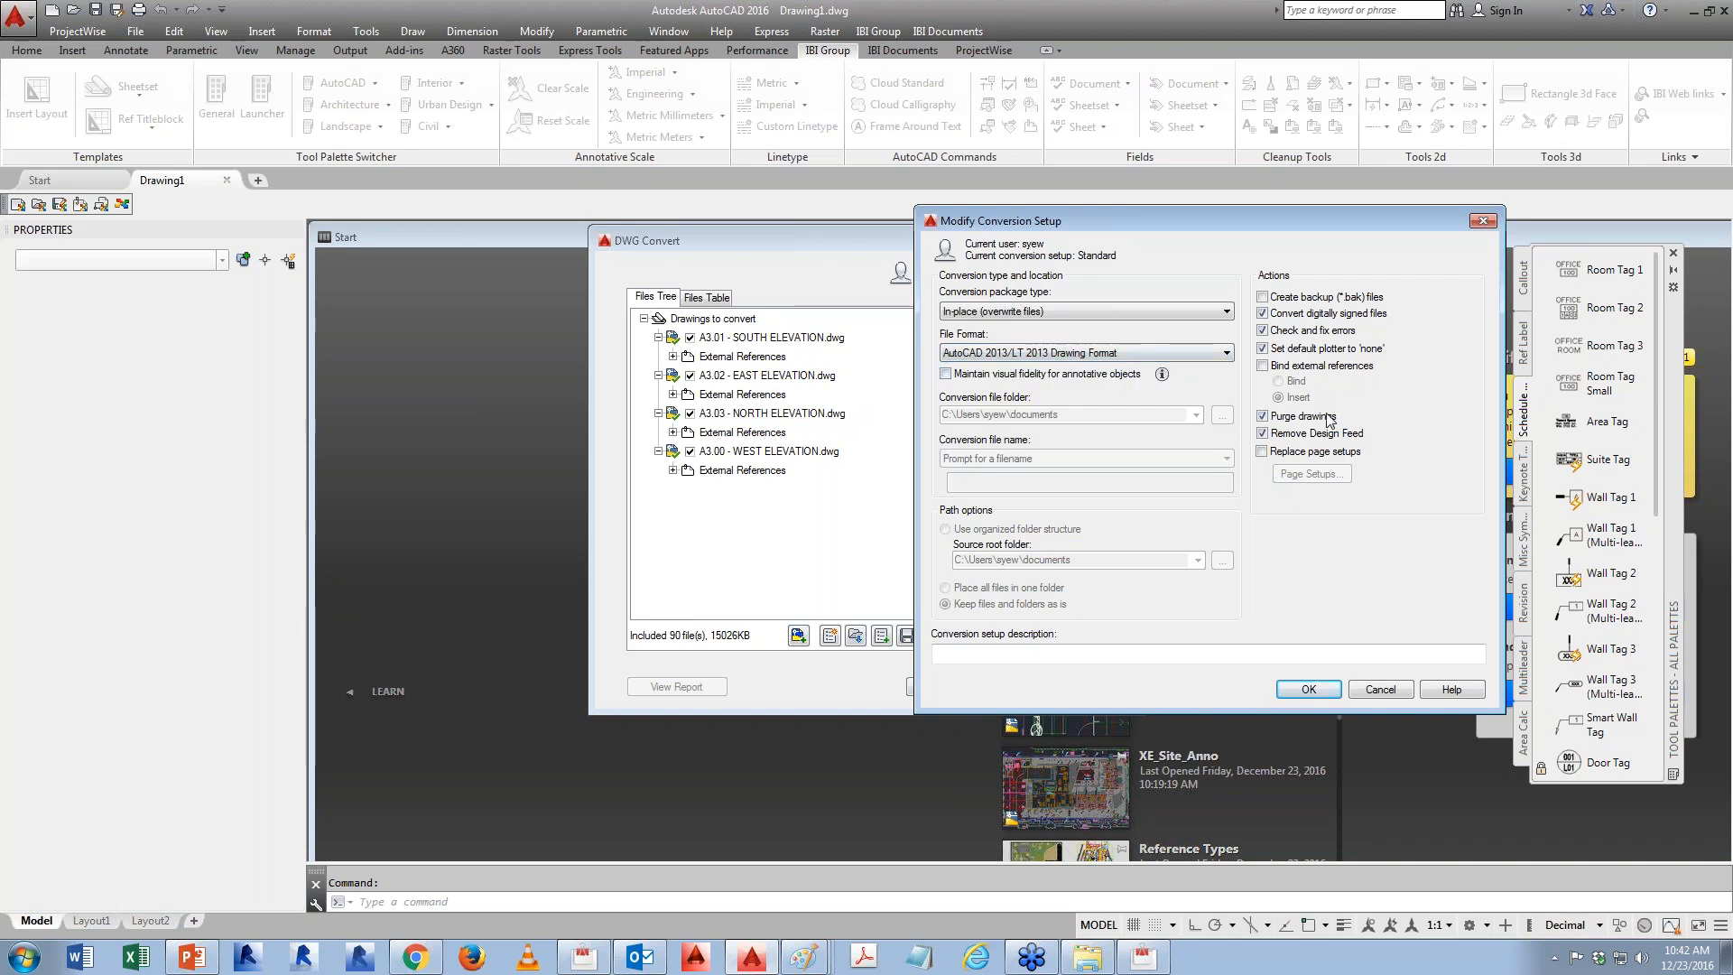
- Try toggling the setup's actions for setting the default plotter to 'none' and binding external references
left_click(1261, 348)
left_click(1265, 351)
left_click(1264, 350)
left_click(1262, 365)
left_click(1263, 366)
- Accept the Standard conversion setup and start converting the four elevation sheets and their external references with it
left_click(1314, 689)
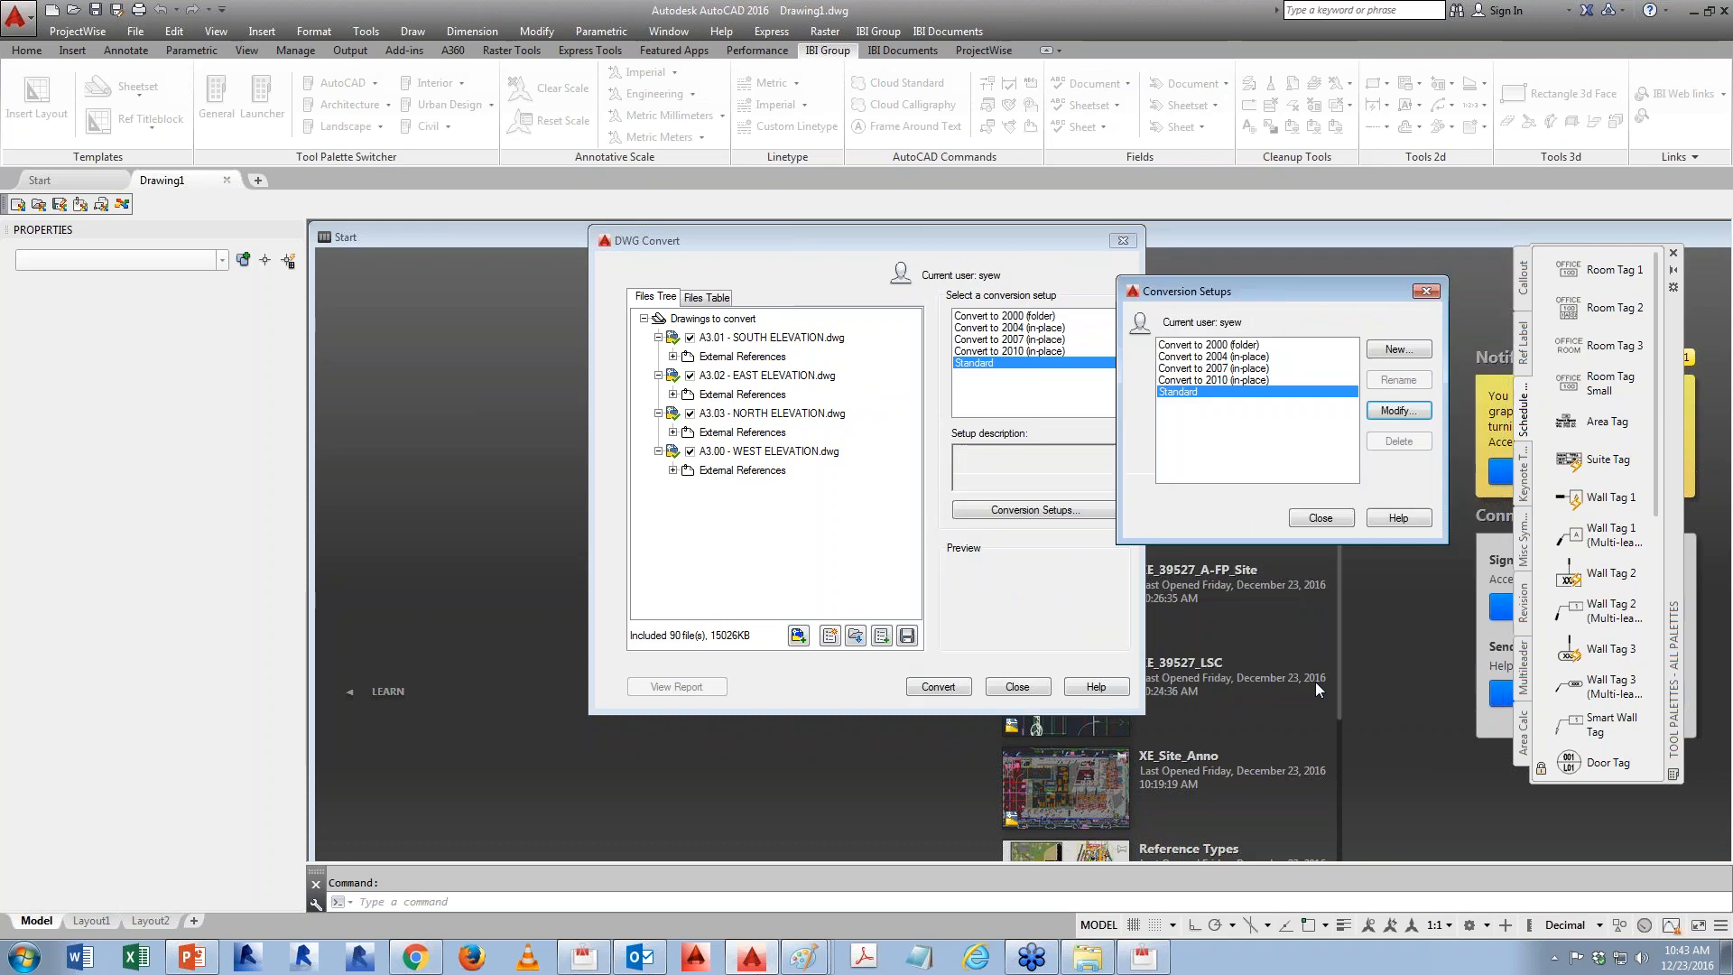
left_click(1322, 519)
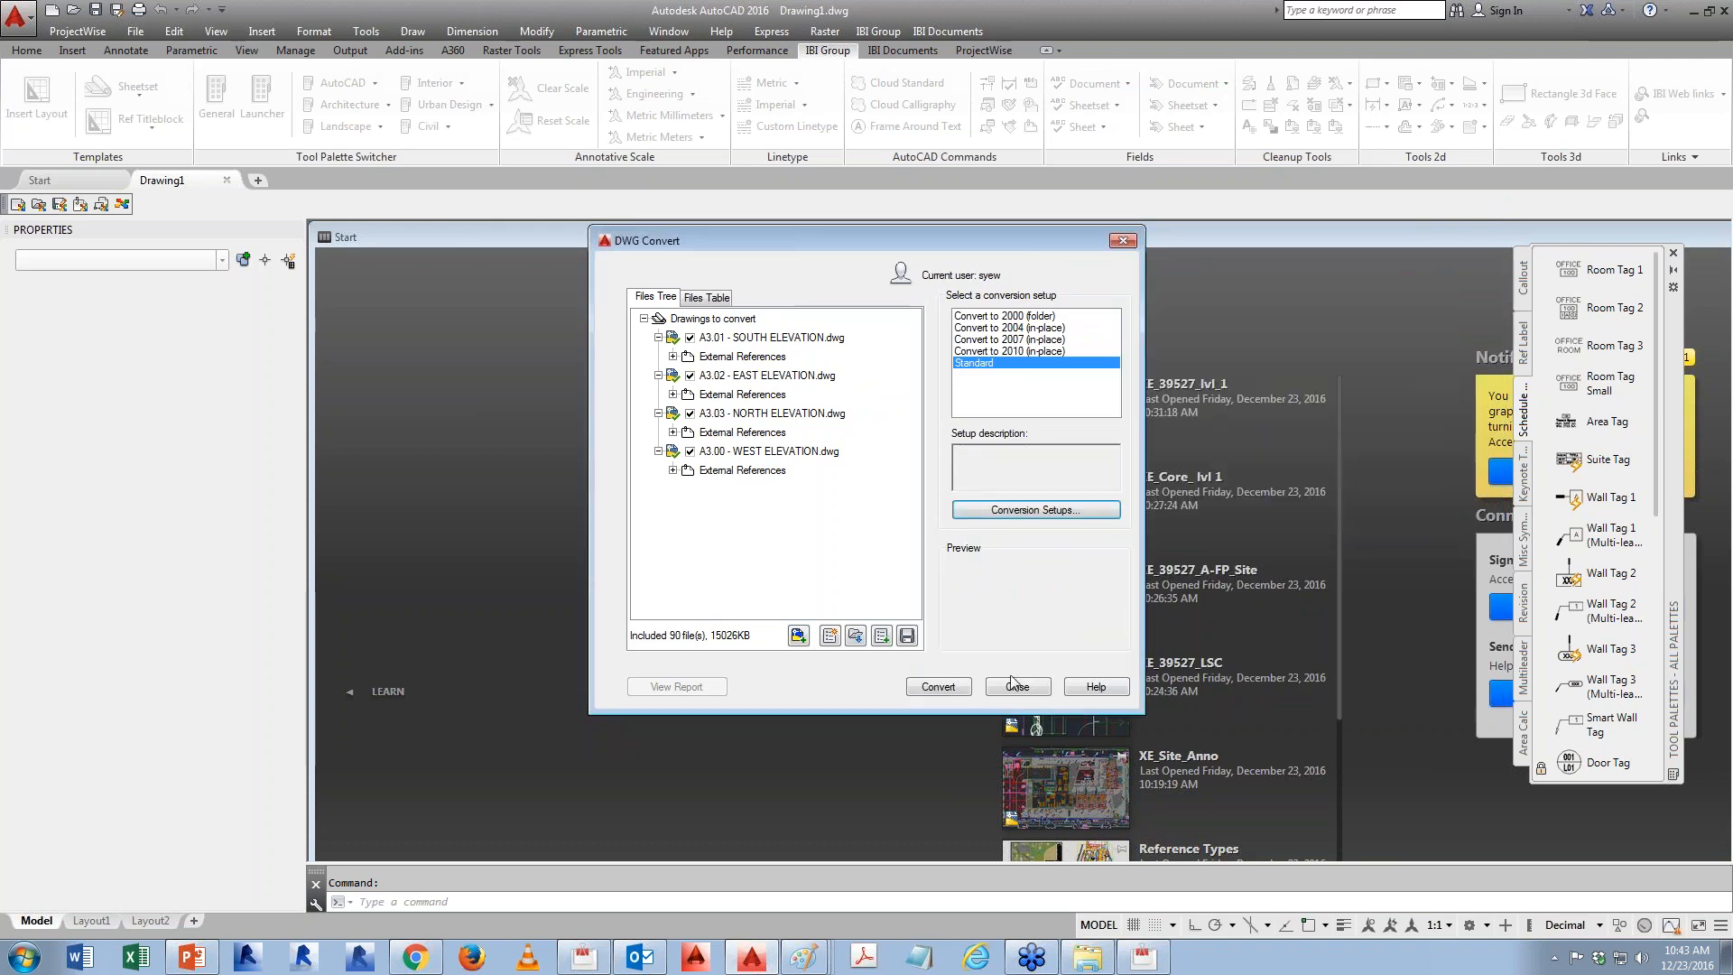
left_click(943, 688)
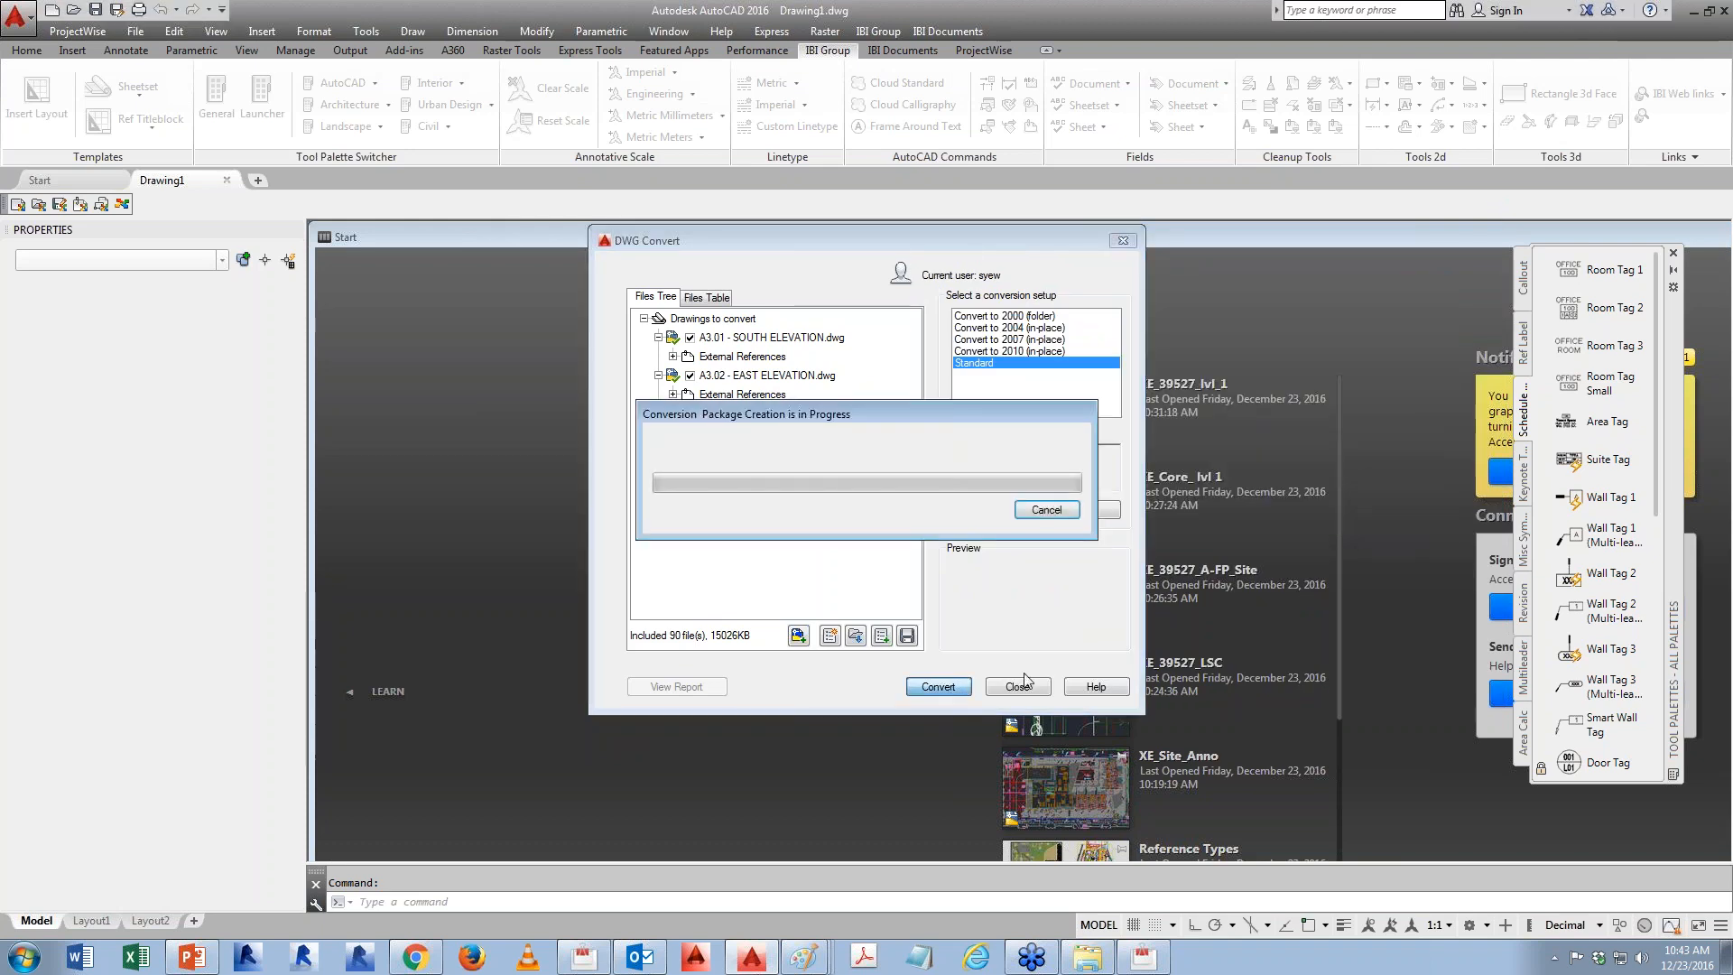